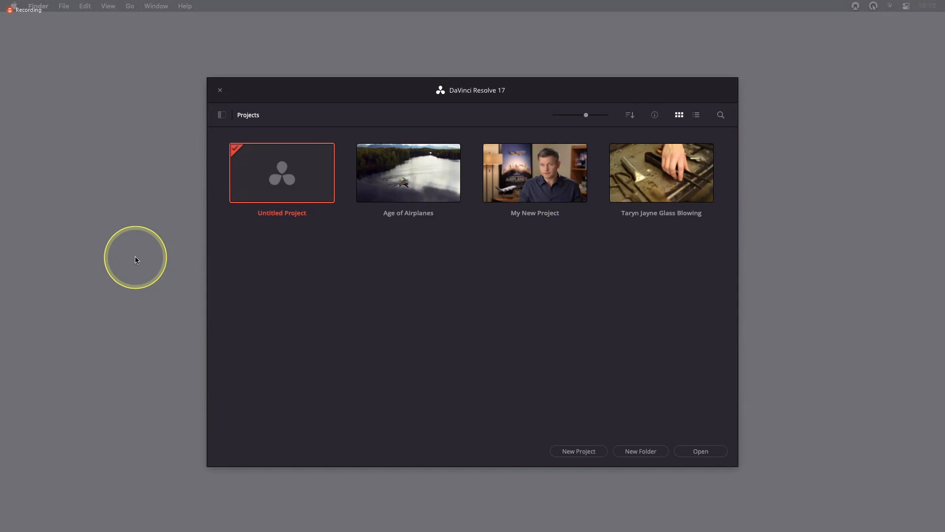
# - Restore the Wyoming Cattle Ranch.dra project archive from the Lesson 09 folder inside R17 Beginners Guide lessons on the Desktop
pyautogui.moveTo(413, 90); pyautogui.dragTo(419, 86)
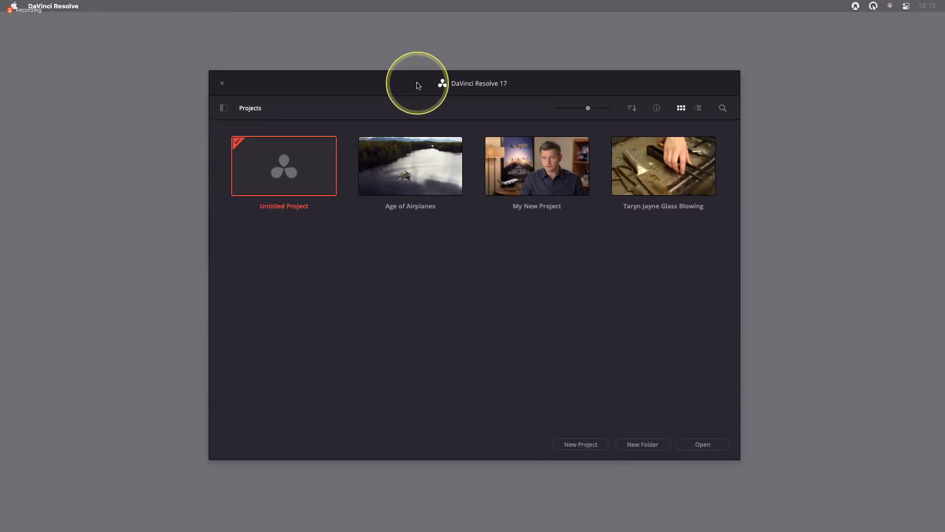
pyautogui.moveTo(419, 85); pyautogui.dragTo(416, 79)
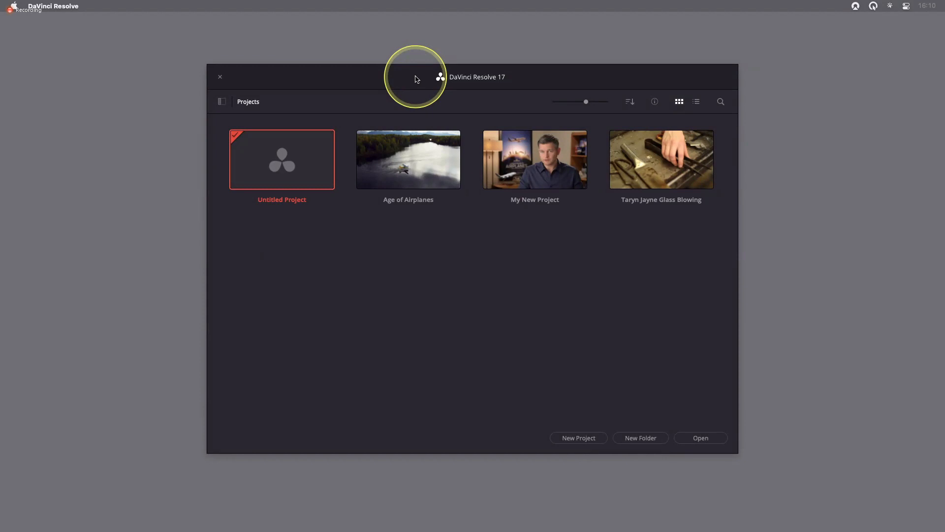
pyautogui.rightClick(424, 241)
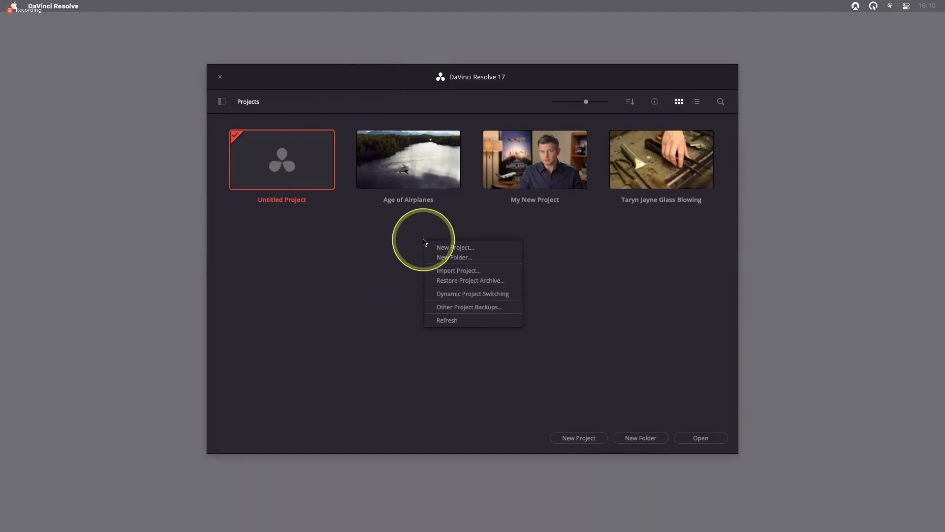
pyautogui.click(475, 282)
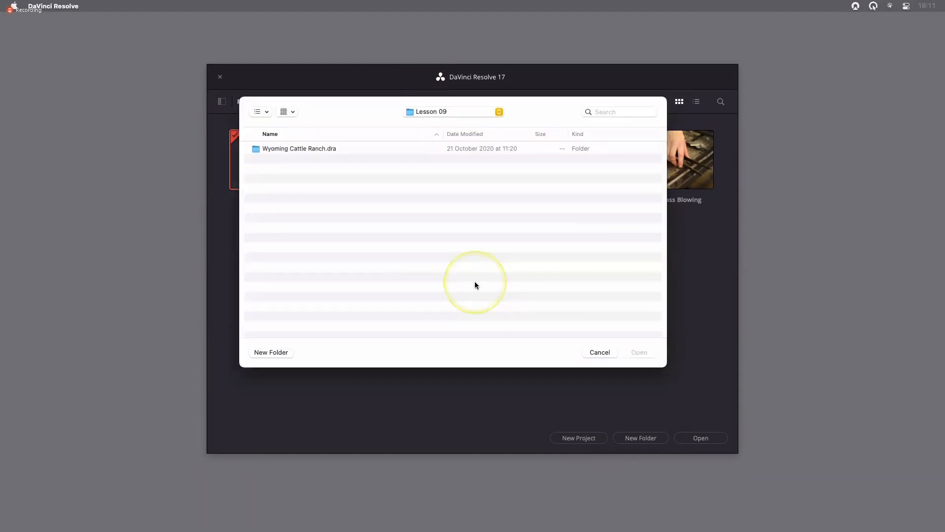
pyautogui.press('super+d')
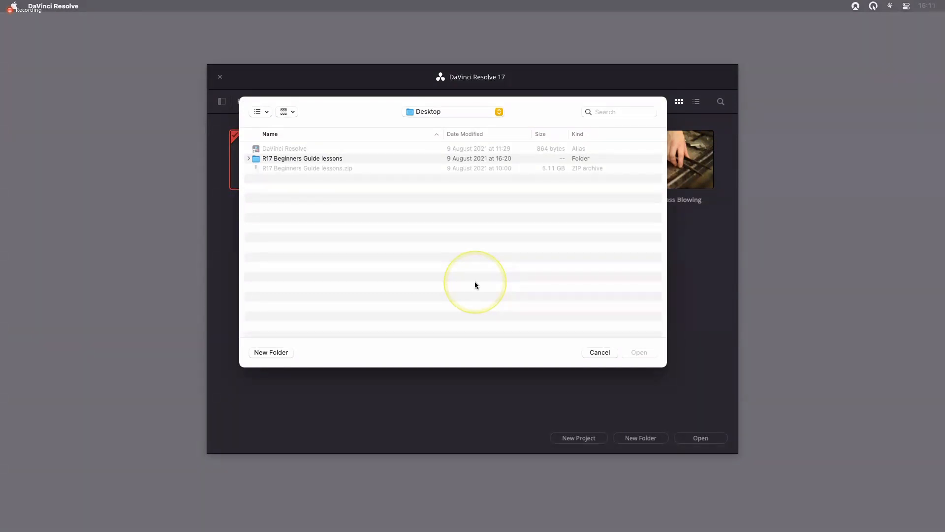
pyautogui.doubleClick(311, 158)
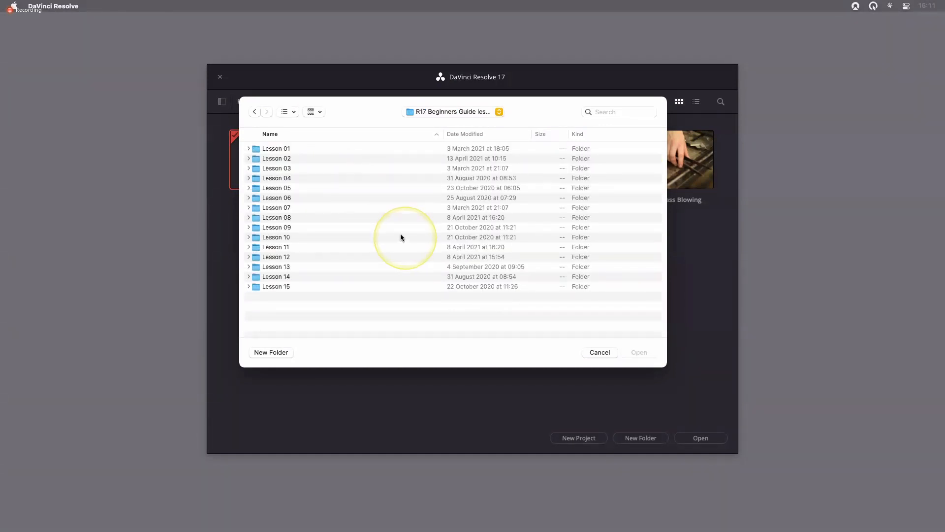
pyautogui.click(305, 229)
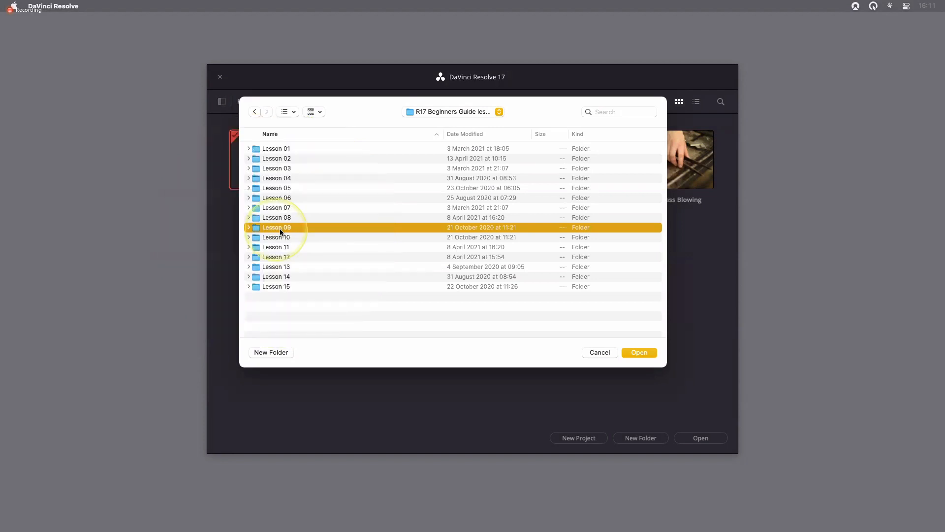
pyautogui.doubleClick(307, 227)
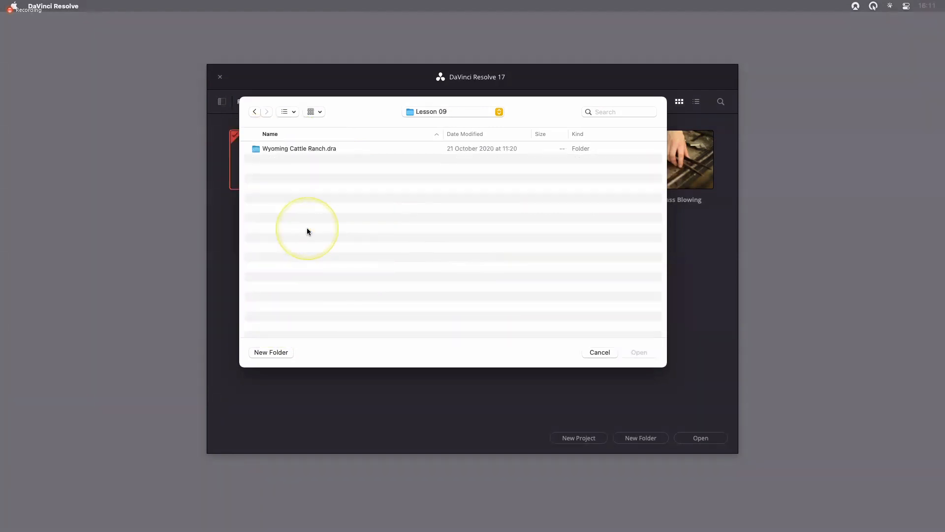
pyautogui.click(318, 149)
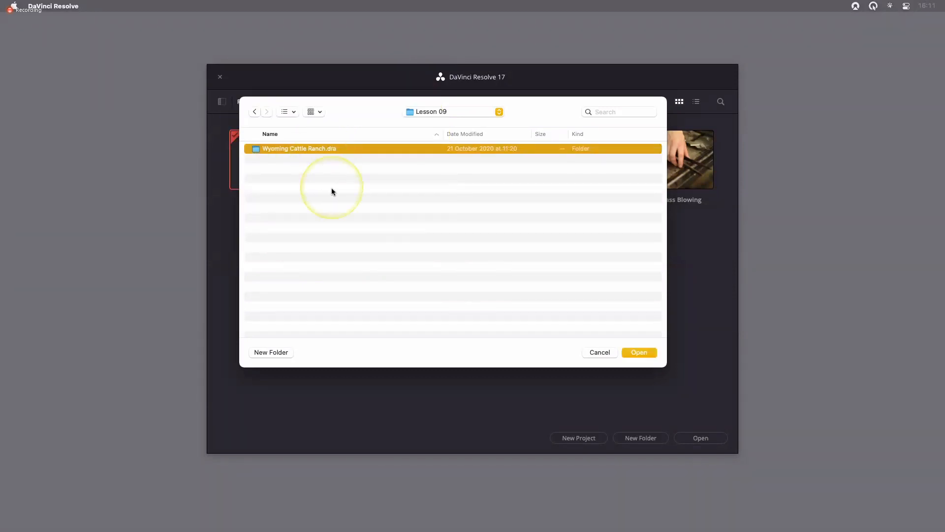
pyautogui.click(642, 353)
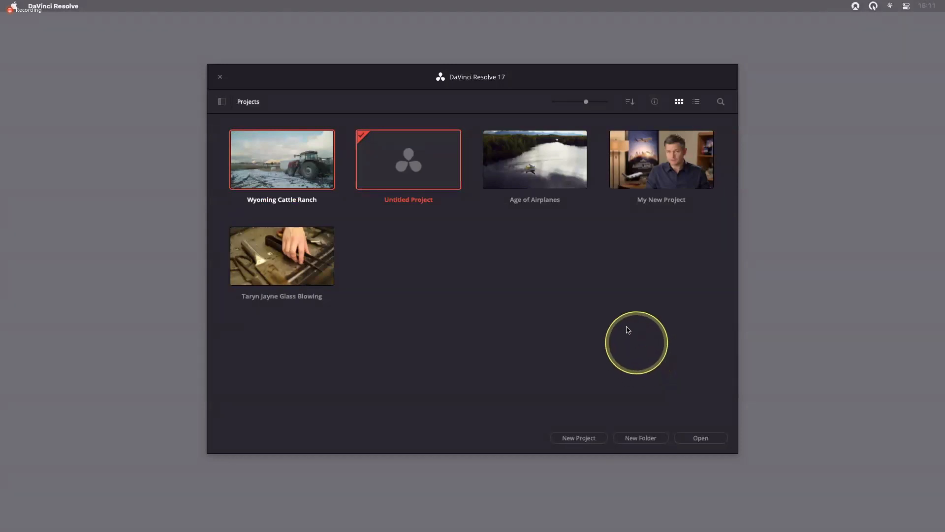
# - Open the Wyoming Cattle Ranch project and reset the workspace to the default UI layout
pyautogui.doubleClick(283, 170)
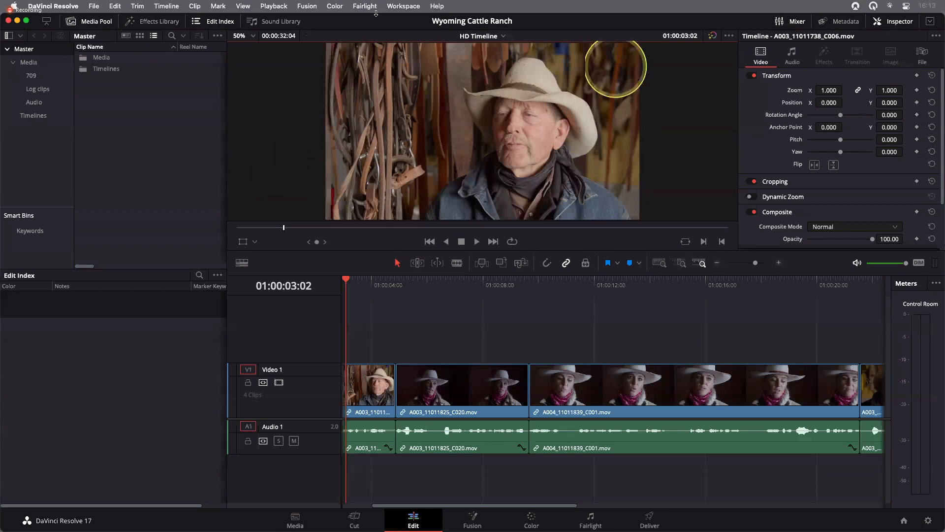
pyautogui.click(392, 6)
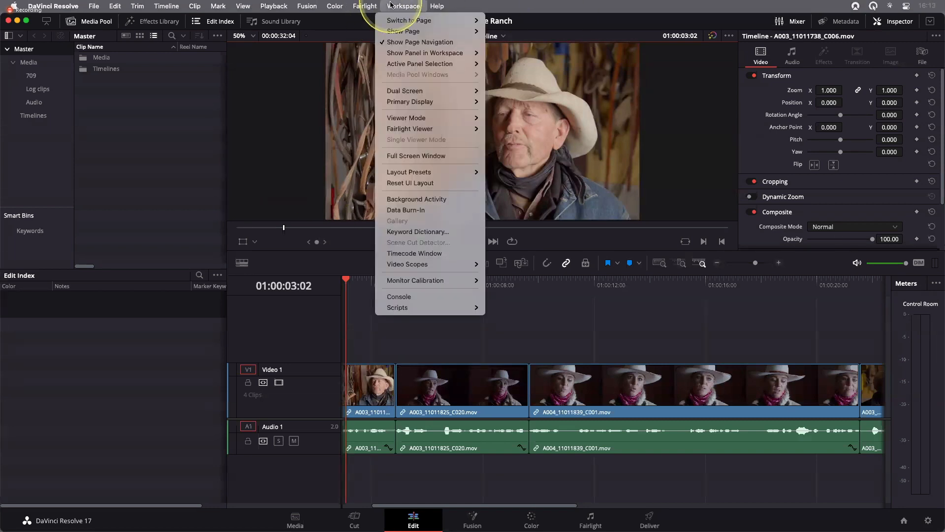
pyautogui.click(424, 185)
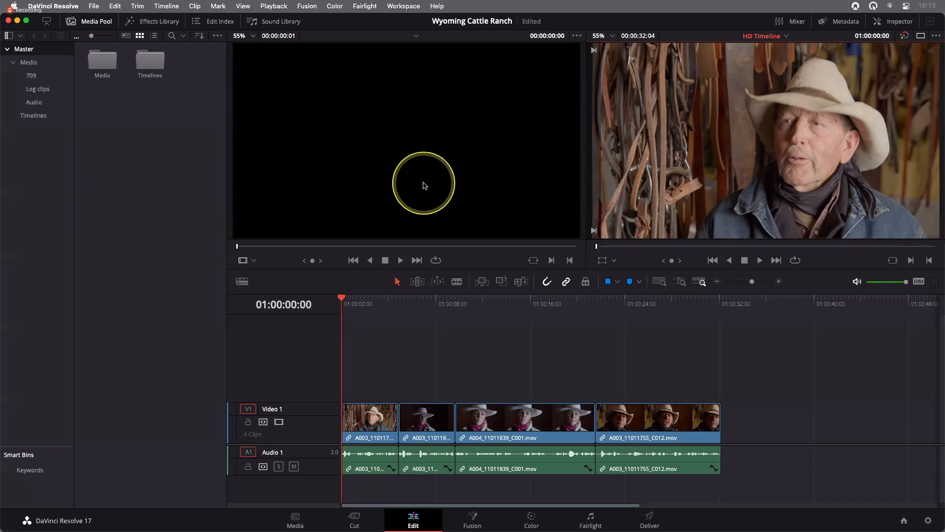
# - Enlarge the timeline track area and open the Timelines bin in the media pool
pyautogui.moveTo(325, 445); pyautogui.dragTo(334, 385)
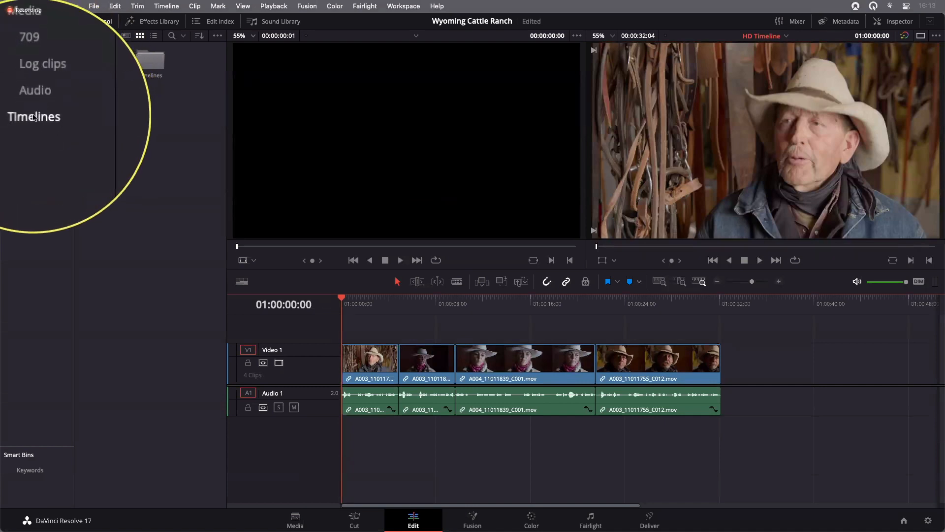
pyautogui.click(33, 116)
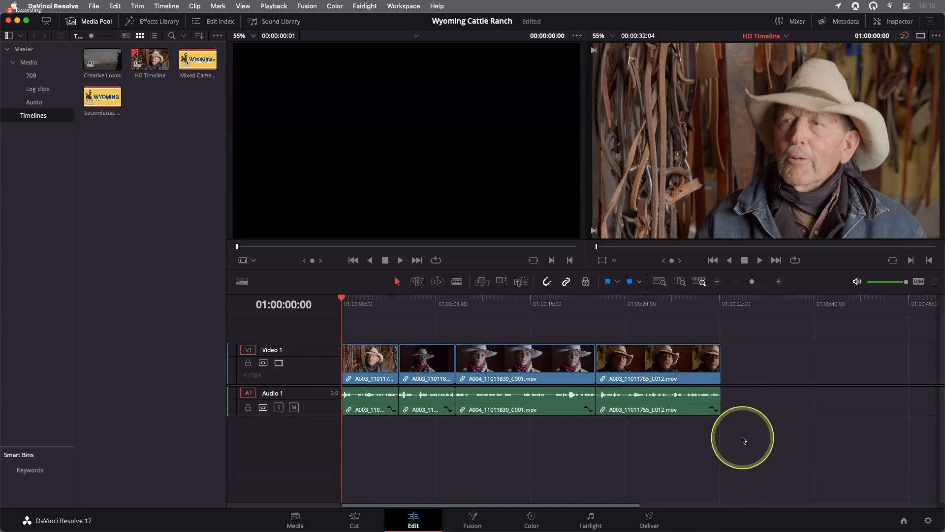
# - Switch between the Color, Media and Edit pages, ending on the Color page
pyautogui.click(532, 521)
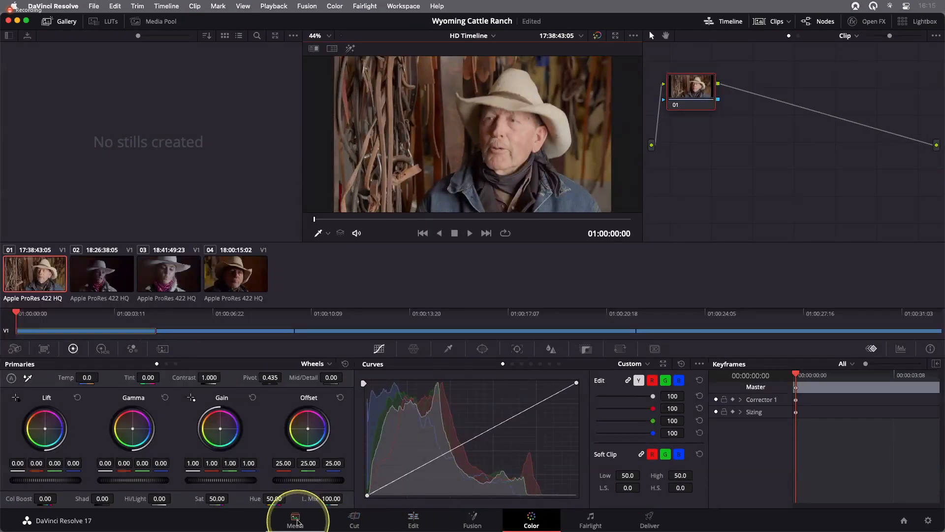
pyautogui.click(297, 523)
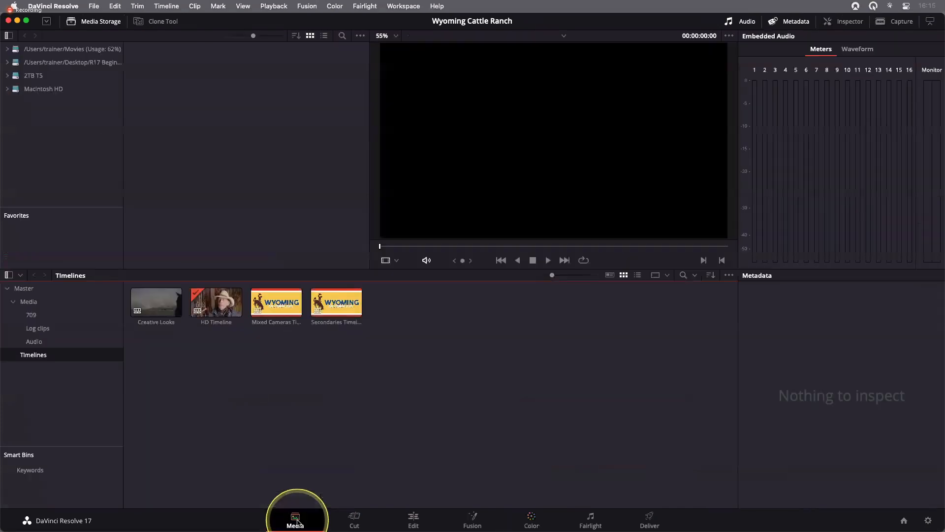
pyautogui.click(419, 523)
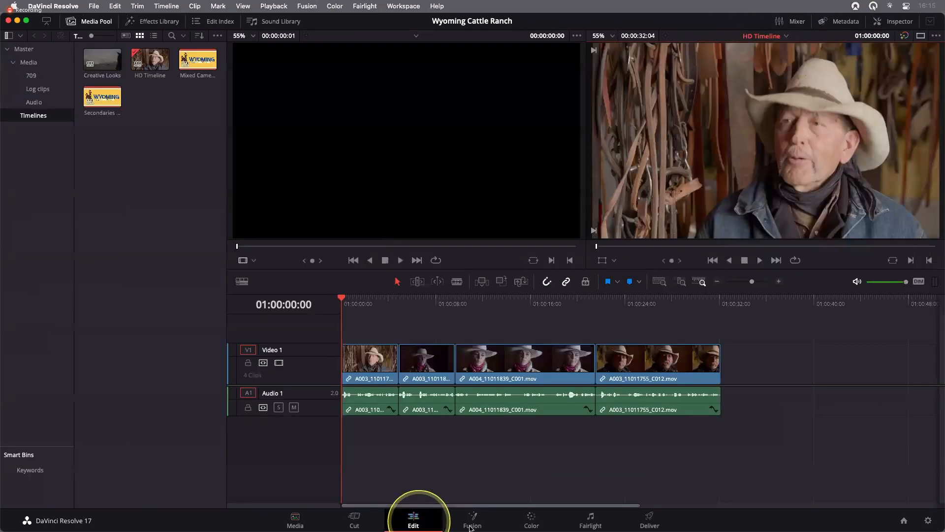
pyautogui.click(541, 524)
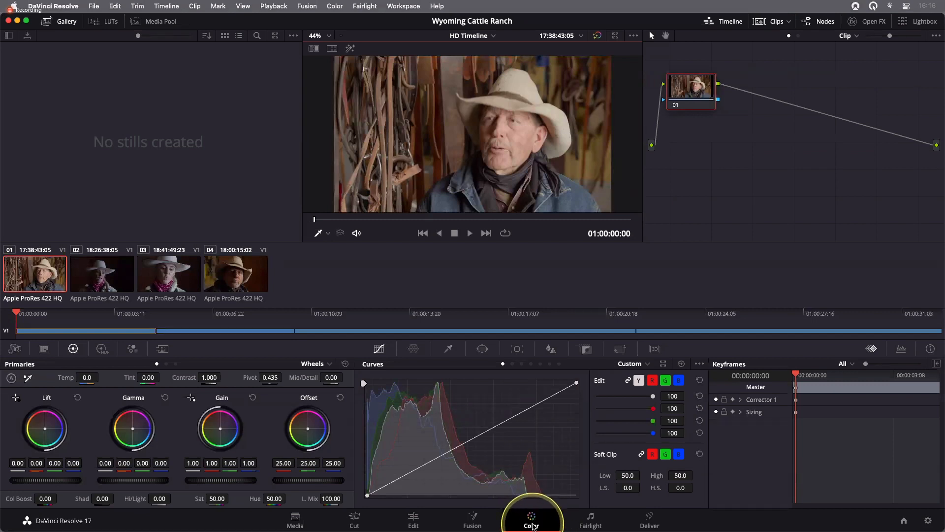
# - Set the page navigation bar to show icons only, then restore icons and labels
pyautogui.rightClick(533, 526)
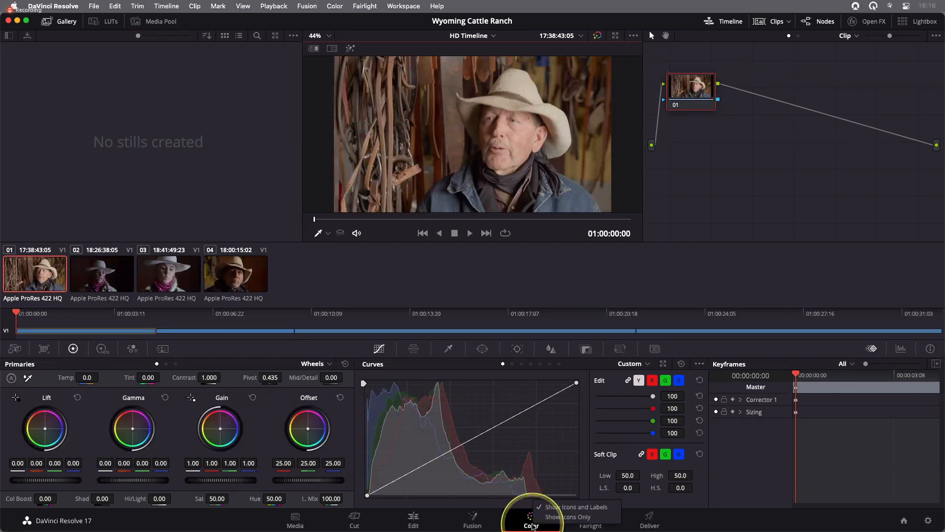
pyautogui.click(562, 515)
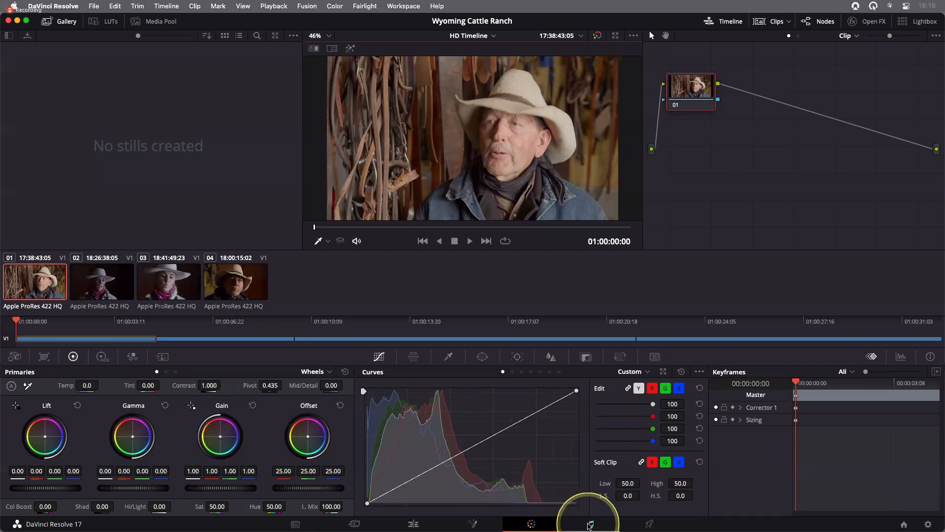
pyautogui.rightClick(538, 524)
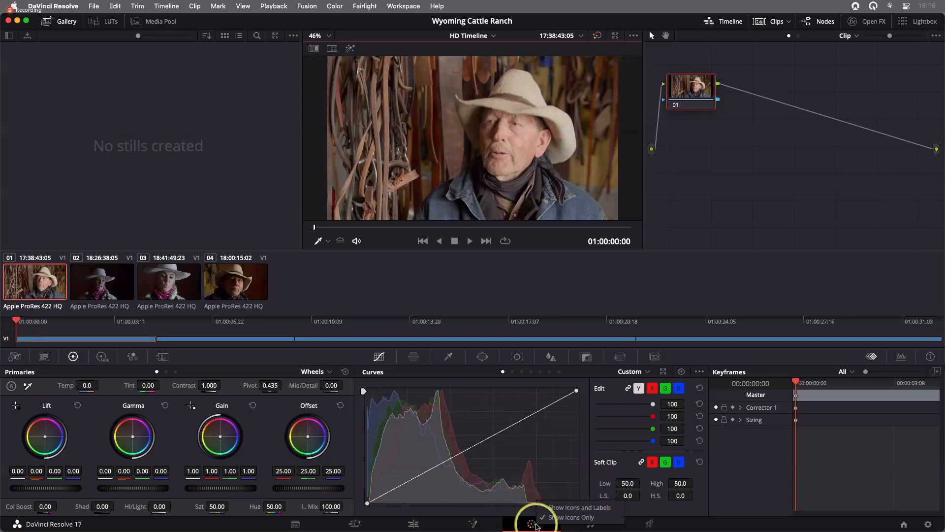
pyautogui.click(566, 507)
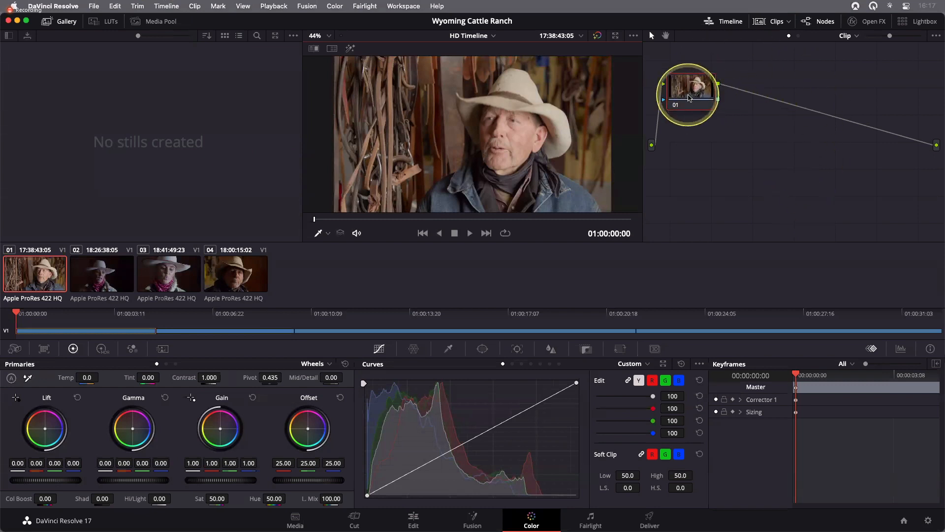
# - Reposition corrector node 01 within the node editor
pyautogui.moveTo(691, 94); pyautogui.dragTo(708, 106)
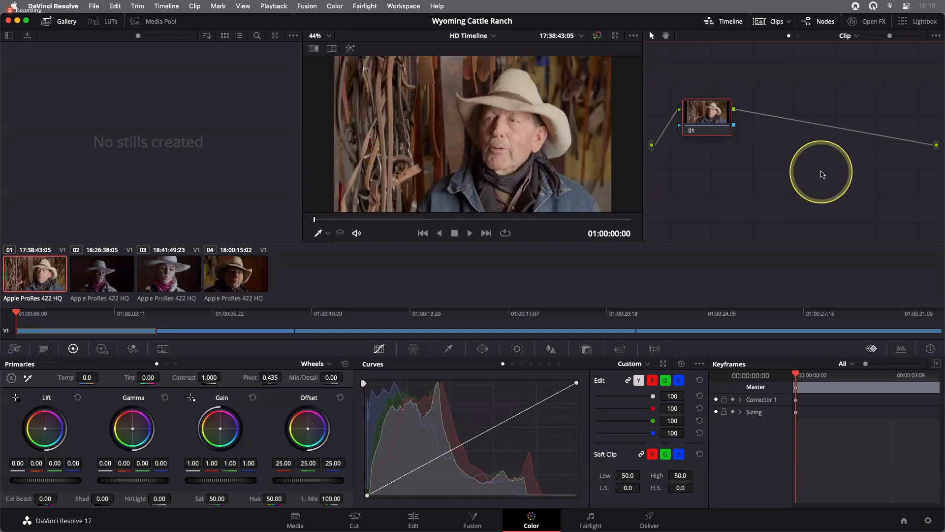
pyautogui.moveTo(709, 120)
pyautogui.mouseDown()
pyautogui.moveTo(715, 113)
pyautogui.moveTo(716, 128)
pyautogui.mouseUp()
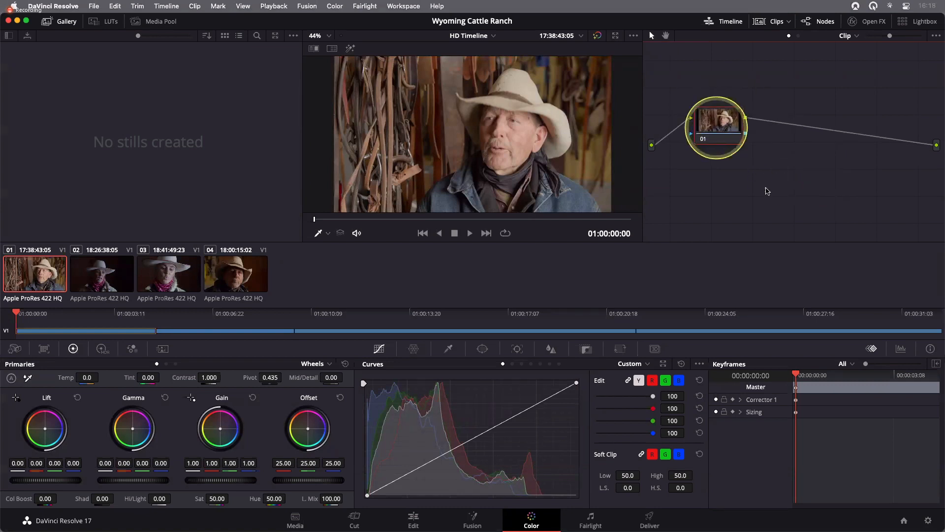
pyautogui.click(767, 191)
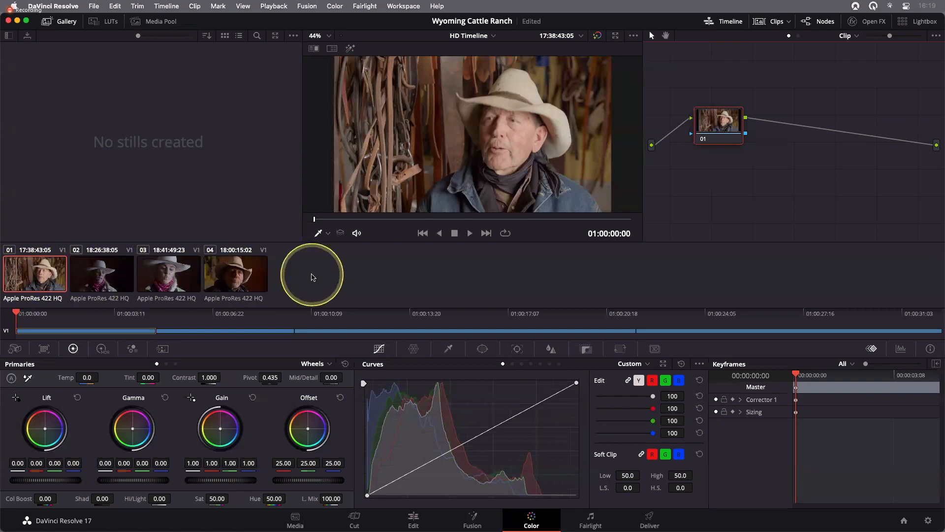
# - Toggle the clips thumbnail strip off and back on
pyautogui.click(770, 26)
pyautogui.click(770, 27)
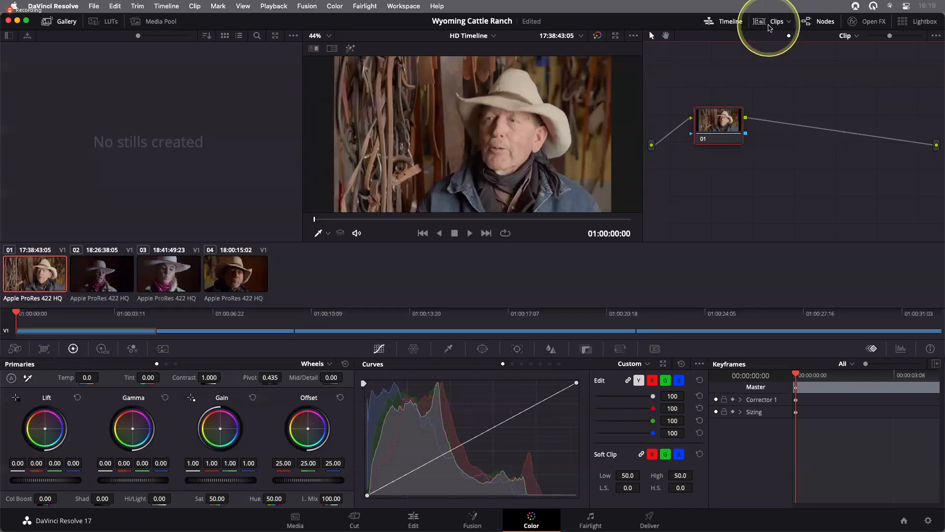
pyautogui.click(771, 27)
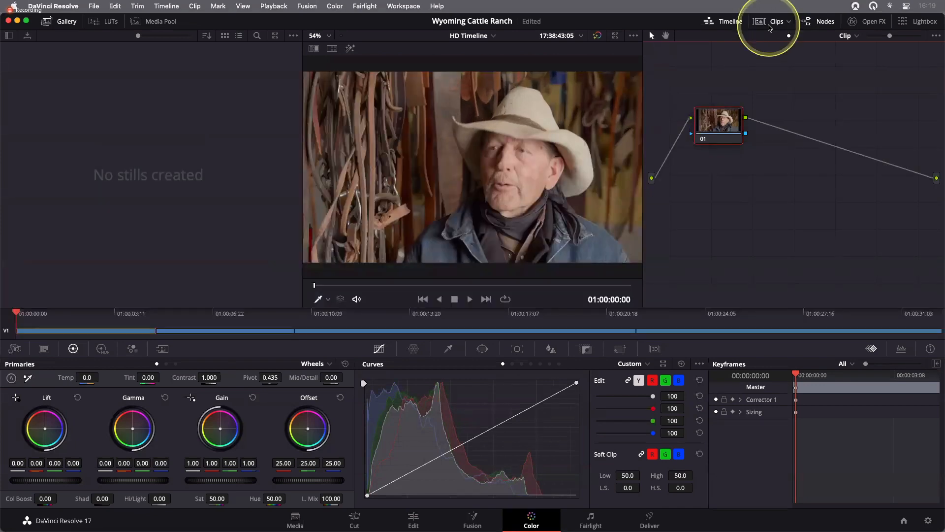
pyautogui.click(770, 26)
pyautogui.click(770, 26)
pyautogui.click(771, 27)
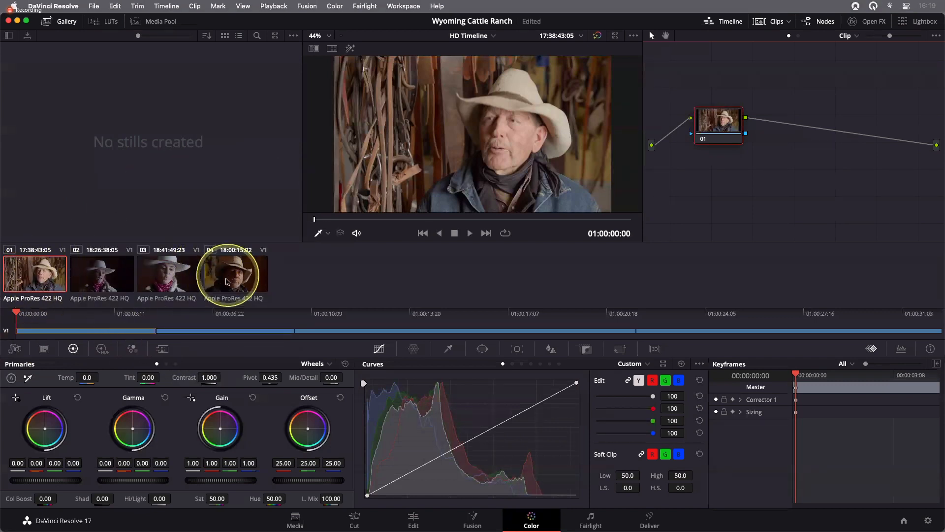
# - Save the project
pyautogui.press('super+s')
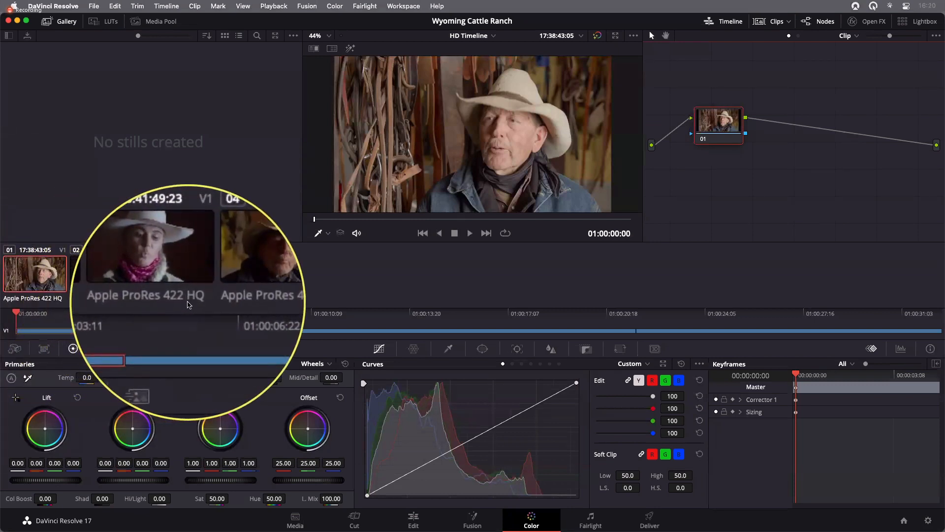
pyautogui.hotkey('ctrl', 'alt', 'm')
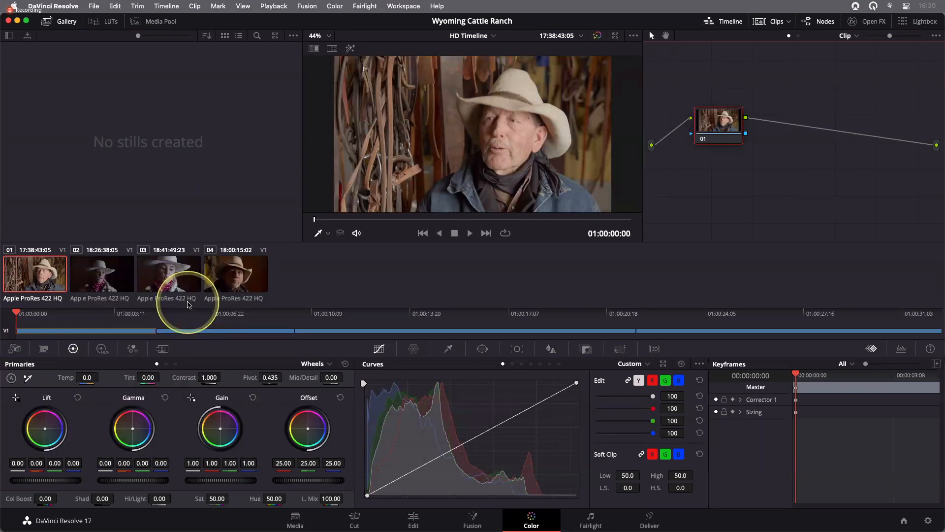
pyautogui.hotkey('ctrl', 'alt', 'm')
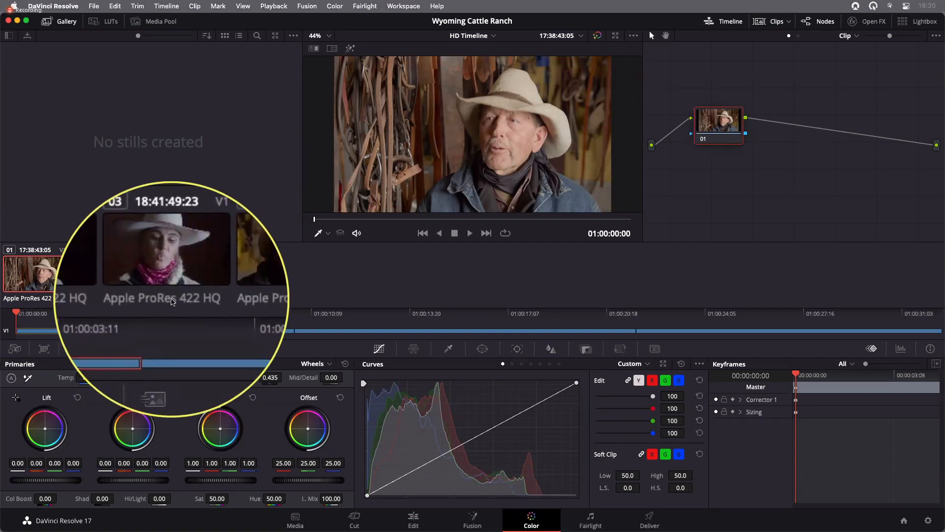
pyautogui.hotkey('ctrl', 'alt', 'm')
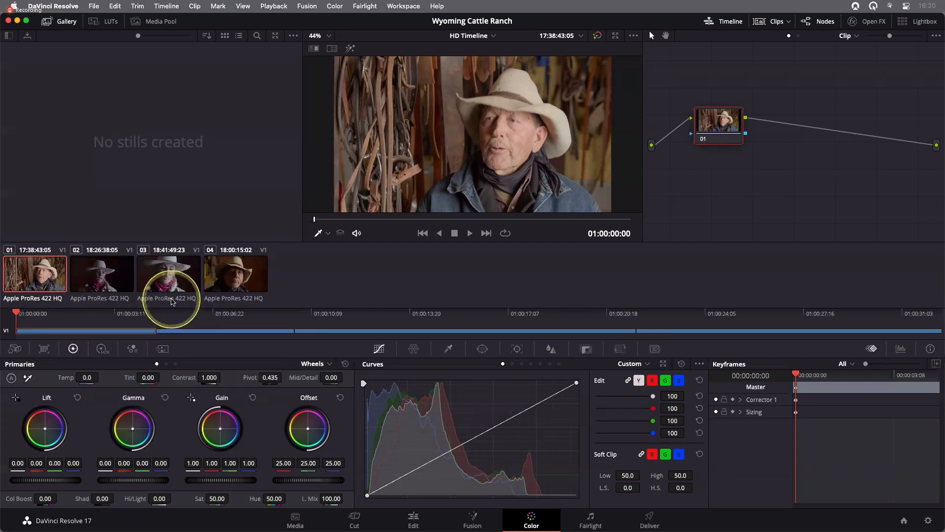
# - Cycle the thumbnail labels between clip names, no labels and codec names
pyautogui.click(171, 298)
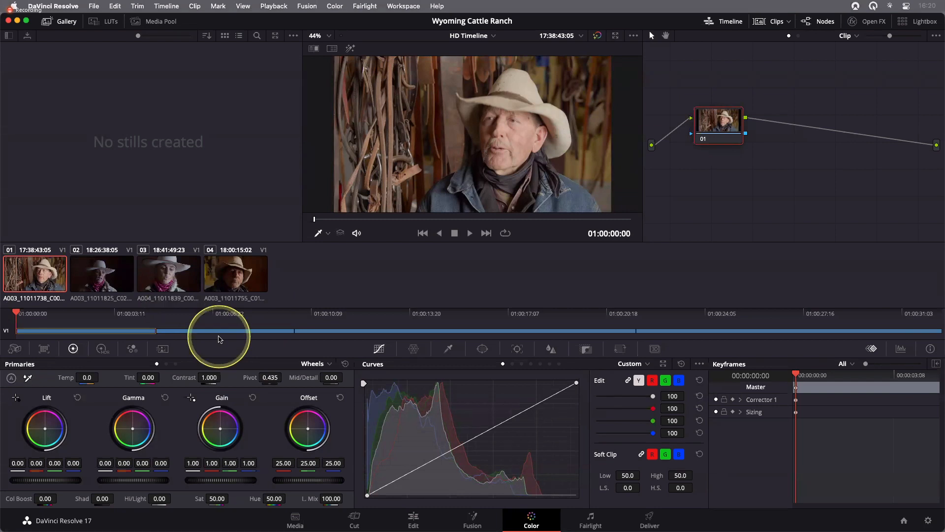
pyautogui.click(166, 302)
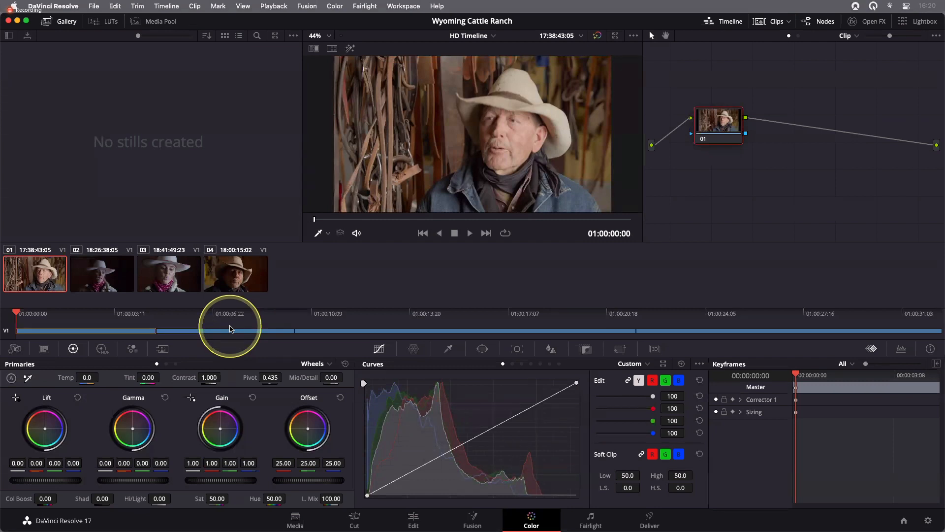
pyautogui.doubleClick(167, 297)
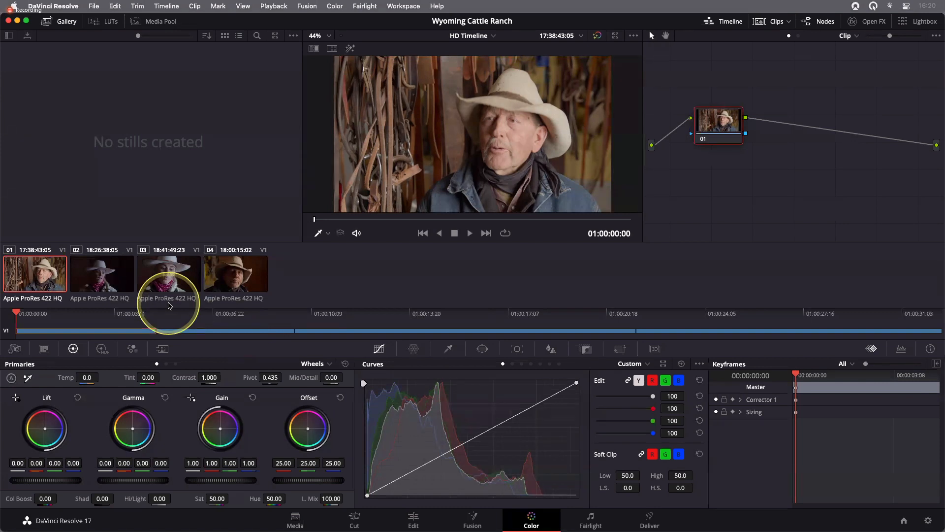
# - Step through the four clips in the thumbnail strip to view each in the viewer
pyautogui.click(119, 287)
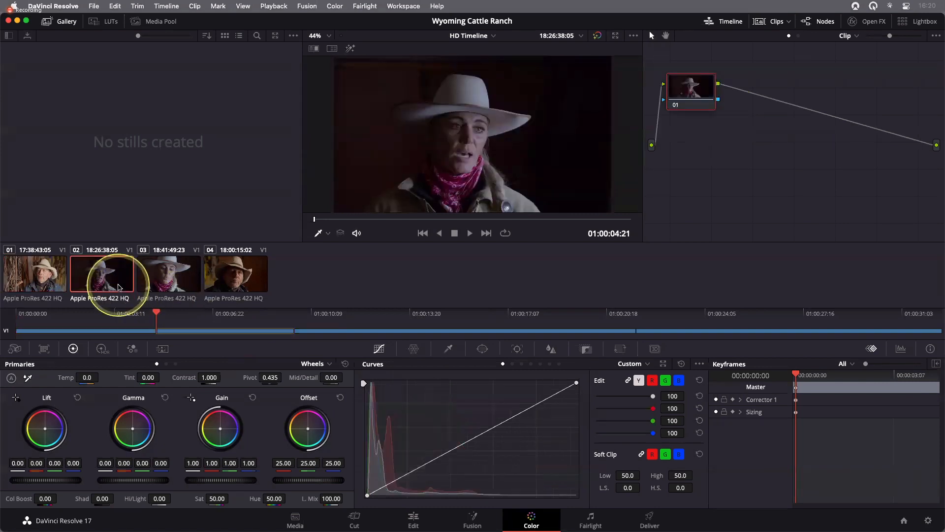
pyautogui.click(161, 281)
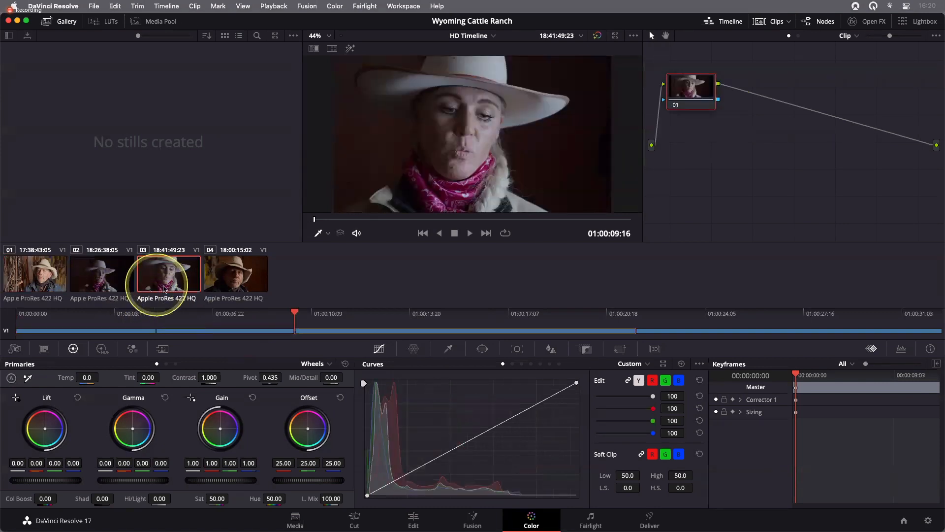
pyautogui.click(236, 284)
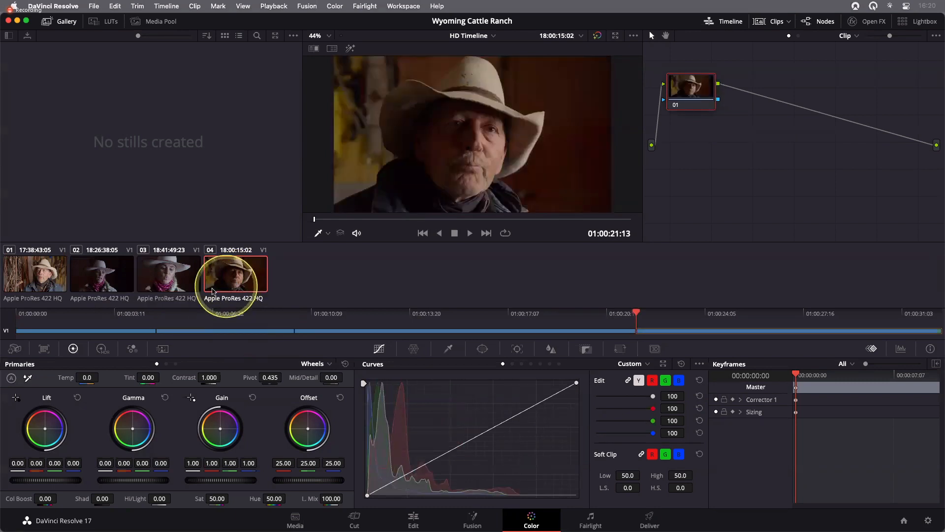
pyautogui.click(169, 278)
pyautogui.click(119, 282)
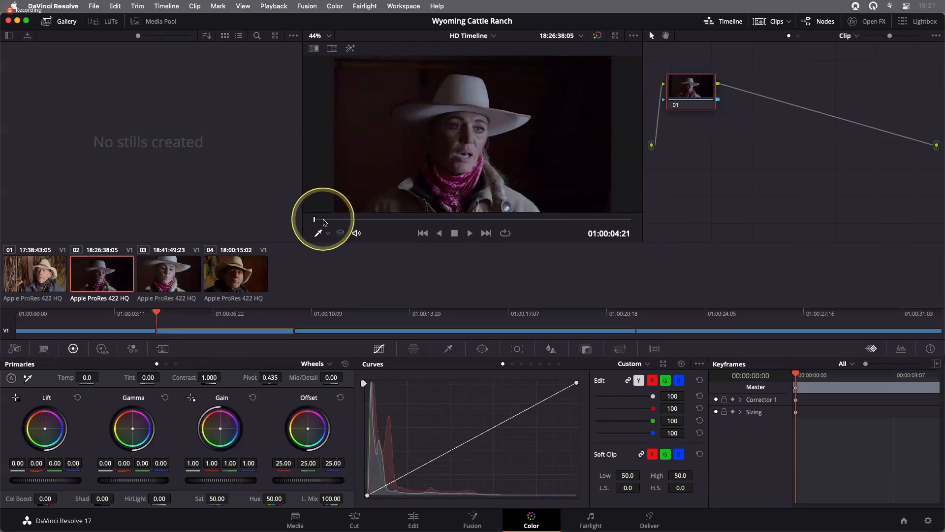
# - Scrub the viewer playhead and play the current clip forward and in reverse, then stop
pyautogui.moveTo(314, 220); pyautogui.dragTo(392, 219)
pyautogui.moveTo(586, 231); pyautogui.dragTo(313, 219)
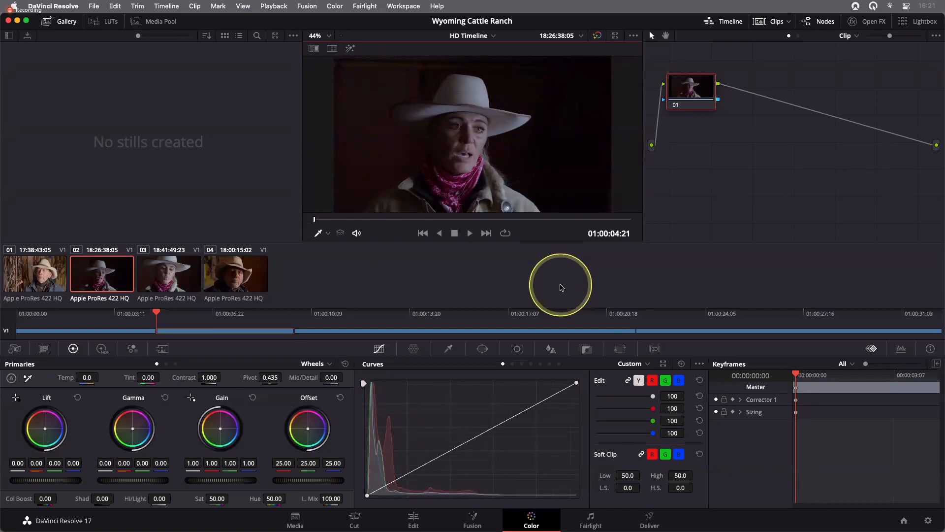
pyautogui.press('space')
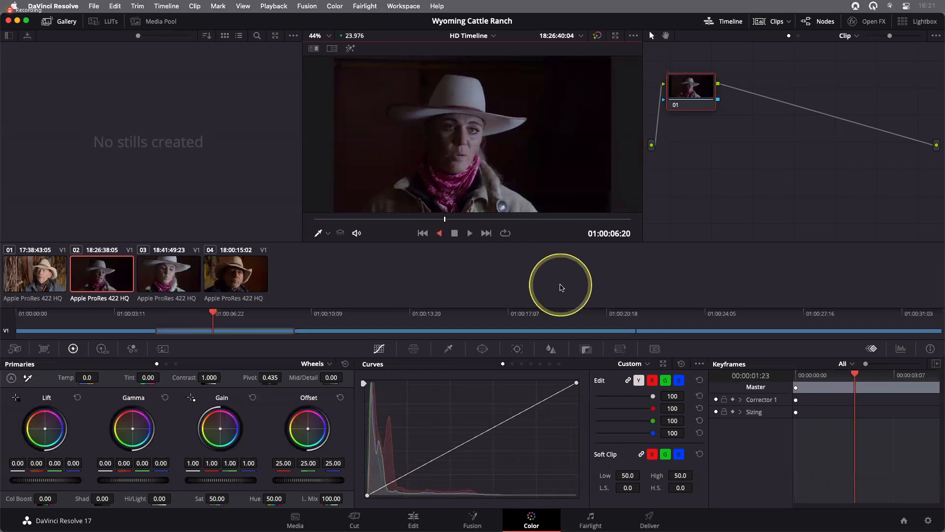
pyautogui.press('j')
pyautogui.press('k')
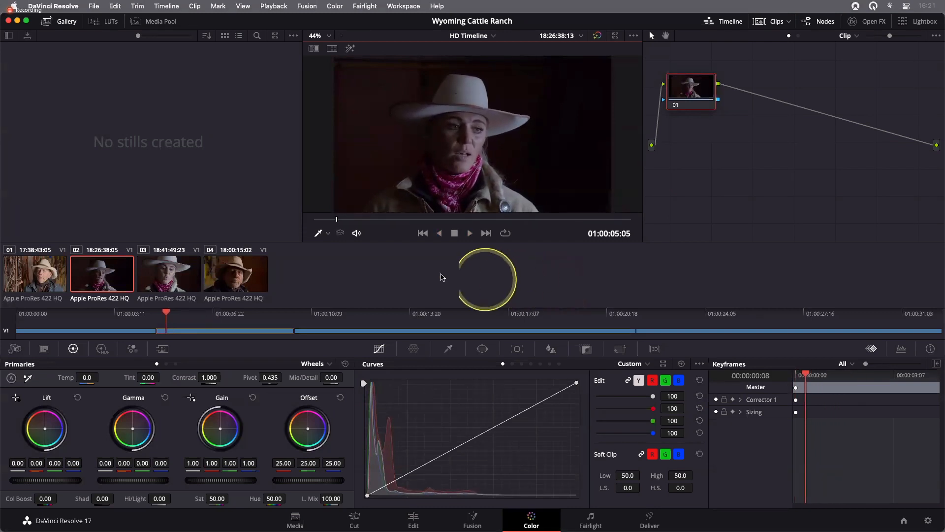
# - Mute the viewer audio and play the clip forward and in reverse
pyautogui.click(357, 233)
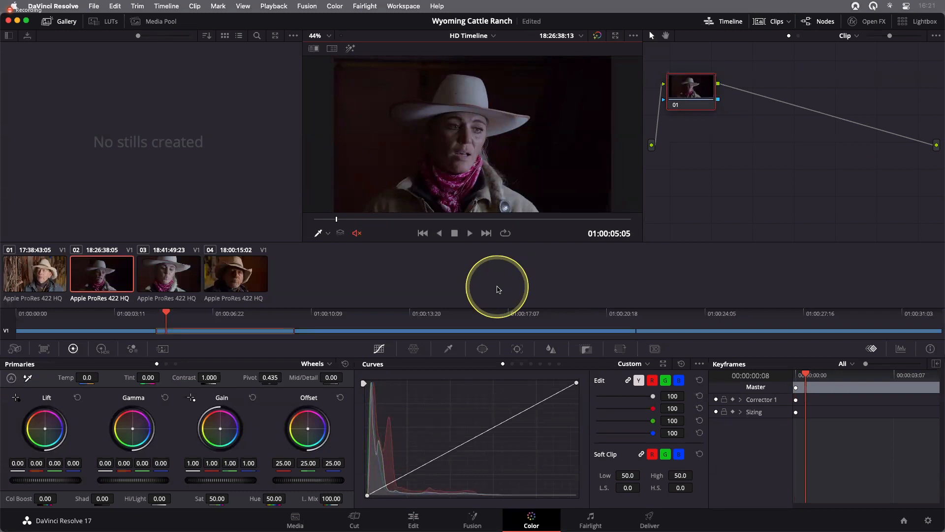
pyautogui.press('space')
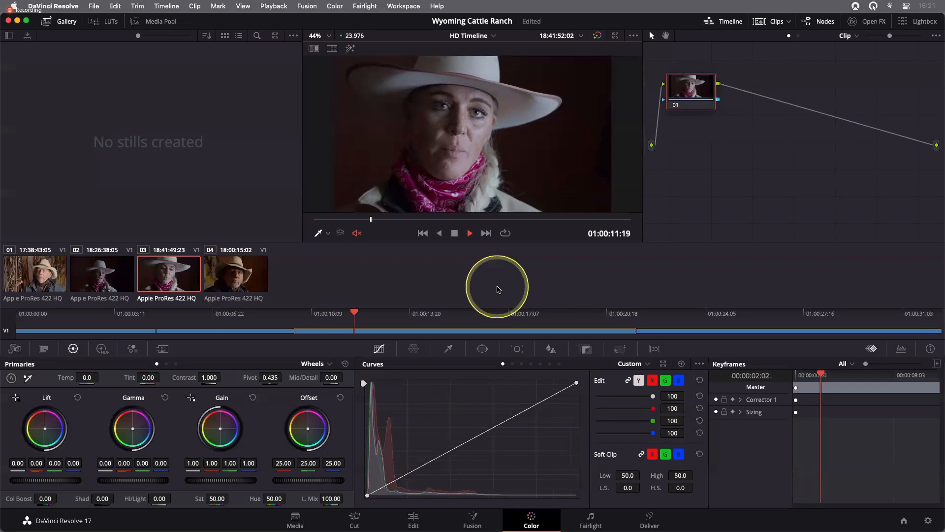
pyautogui.press('j')
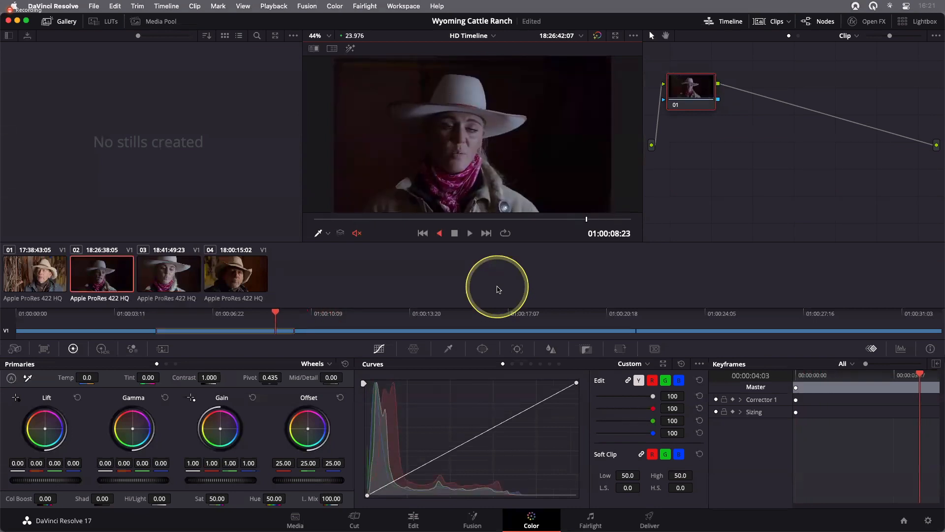
pyautogui.press('k')
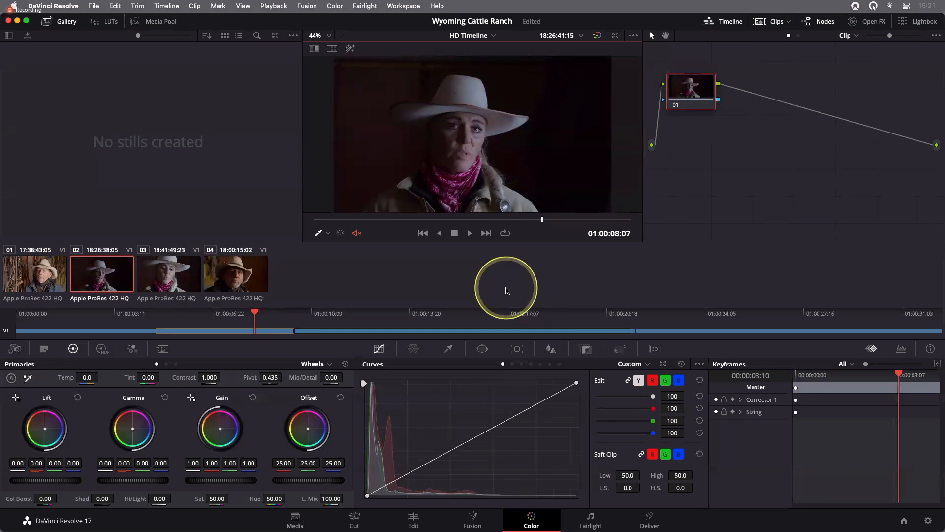
# - Turn on loop playback and play the clip forward before stopping
pyautogui.click(507, 234)
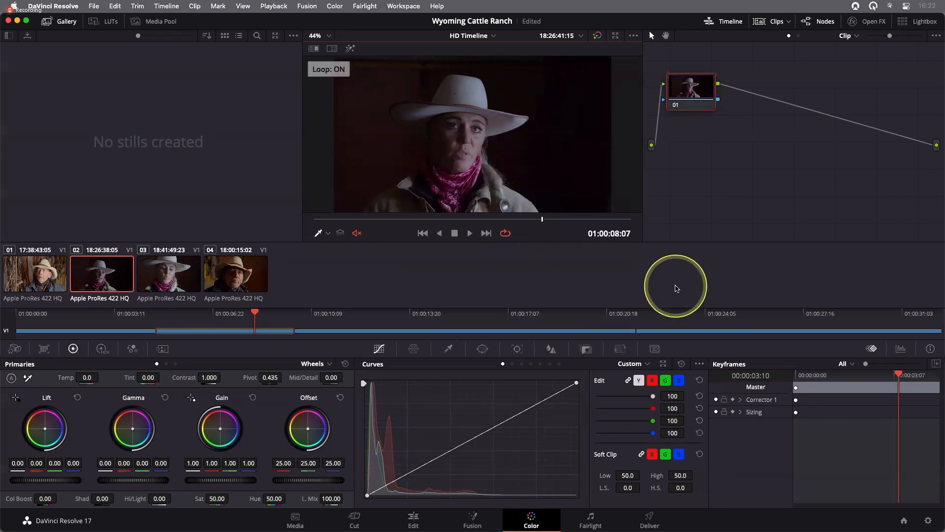
pyautogui.press('l')
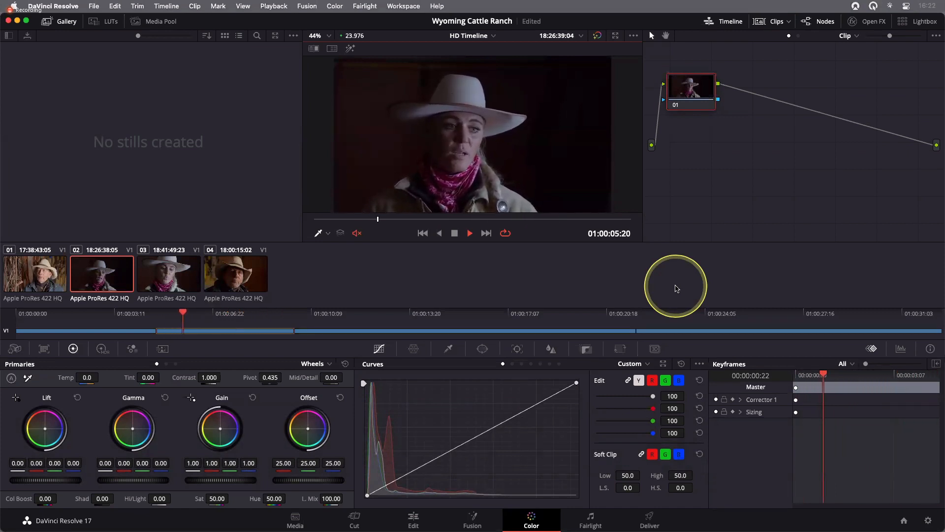
pyautogui.press('k')
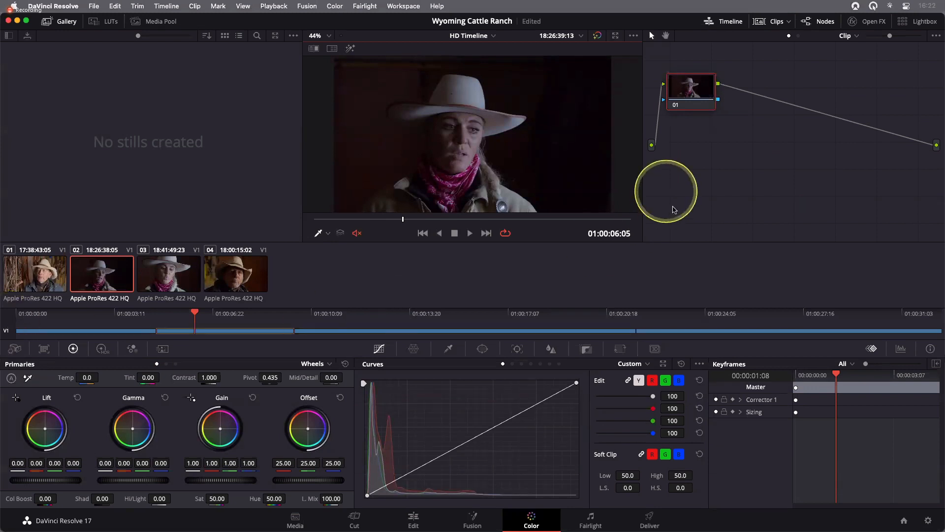
# - Hide and show the mini timeline twice
pyautogui.click(730, 23)
pyautogui.click(730, 24)
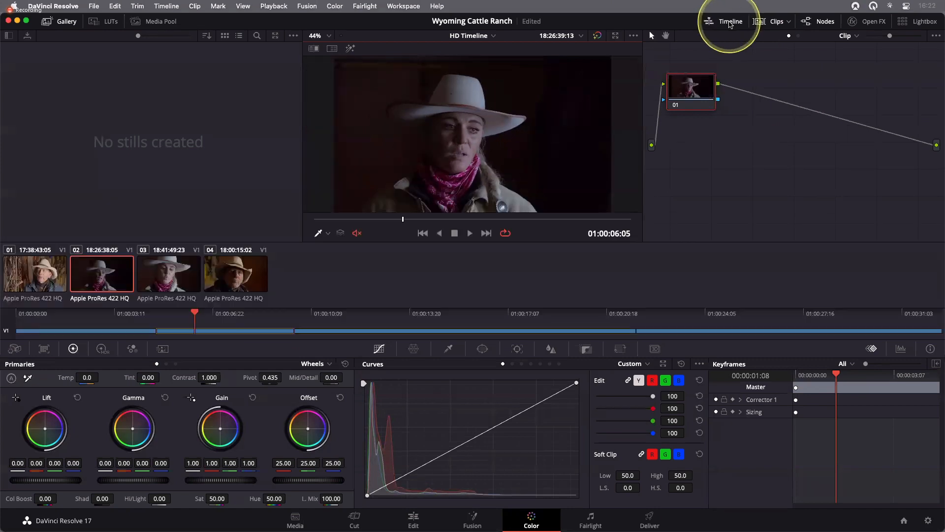
pyautogui.click(730, 24)
pyautogui.click(730, 24)
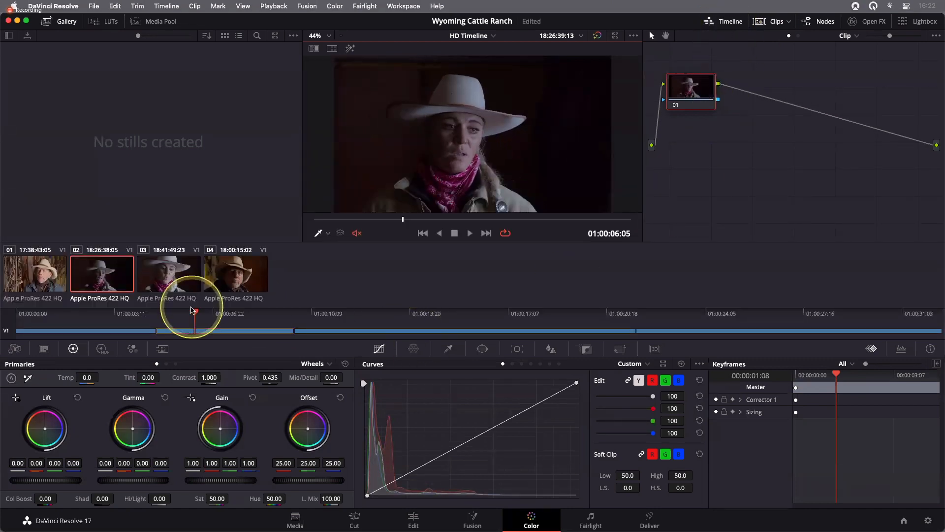
# - Scrub the mini timeline playhead across the clip boundaries
pyautogui.moveTo(195, 315); pyautogui.dragTo(229, 317)
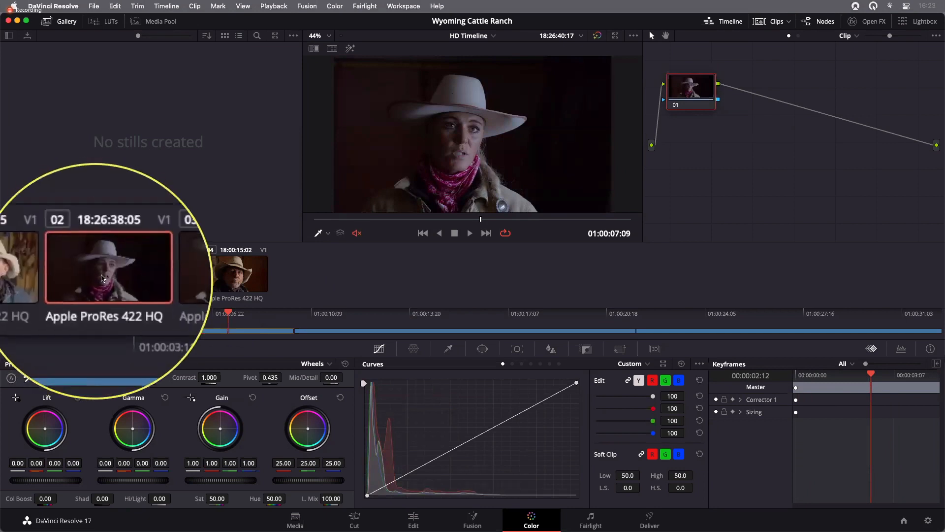
pyautogui.moveTo(264, 313); pyautogui.dragTo(353, 314)
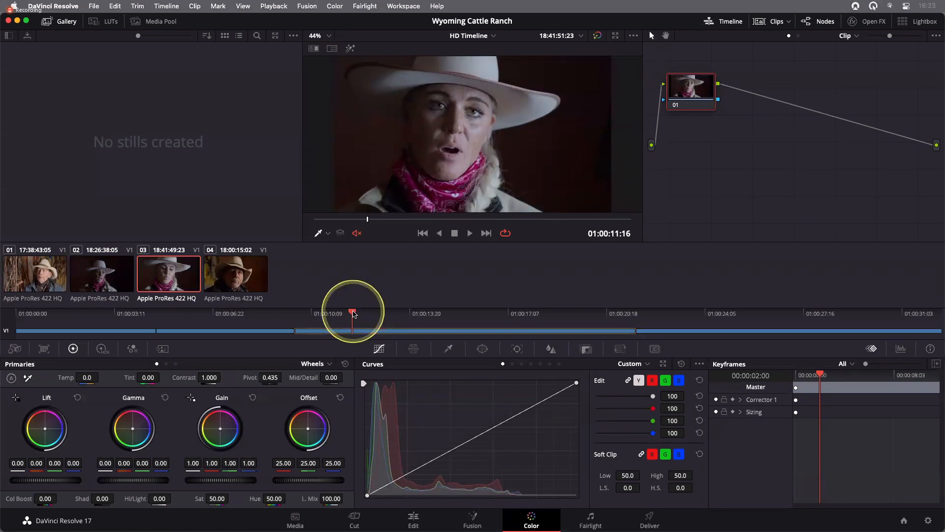
pyautogui.moveTo(354, 313); pyautogui.dragTo(324, 317)
# - Switch between the four clips using their thumbnails, ending on clip 01
pyautogui.click(97, 279)
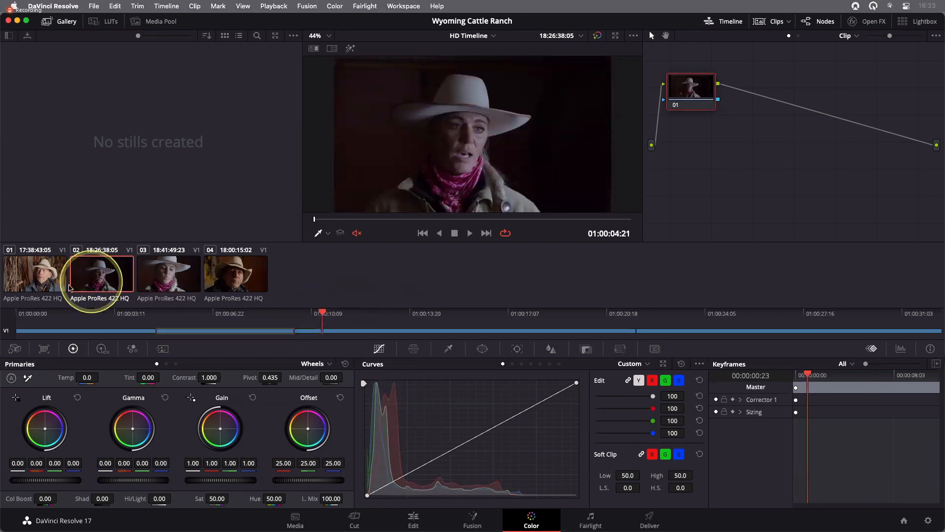
pyautogui.click(43, 280)
pyautogui.click(104, 280)
pyautogui.click(166, 281)
pyautogui.click(229, 281)
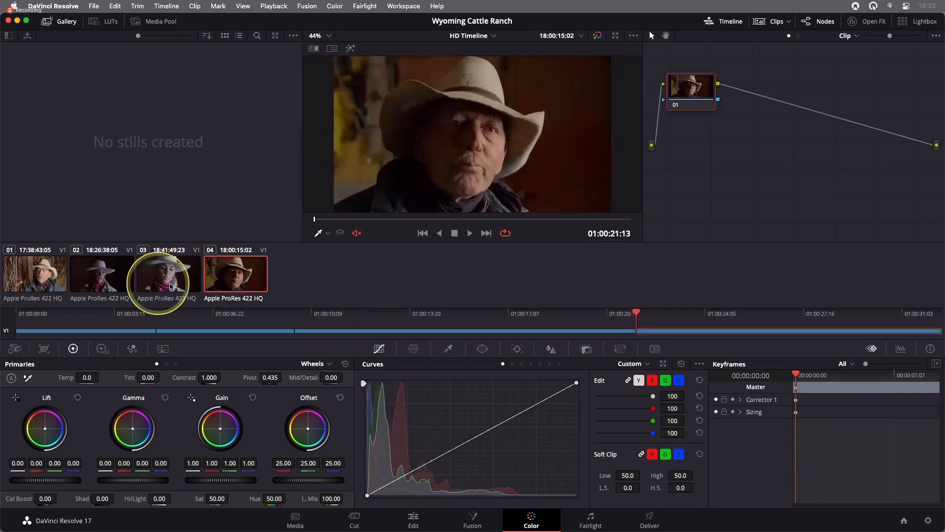
pyautogui.click(102, 280)
pyautogui.click(46, 281)
pyautogui.click(251, 301)
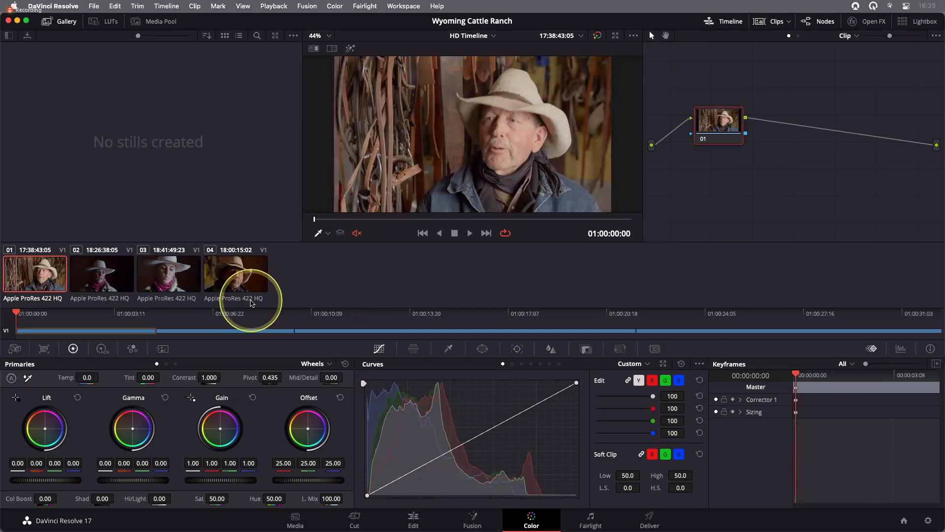
pyautogui.click(170, 275)
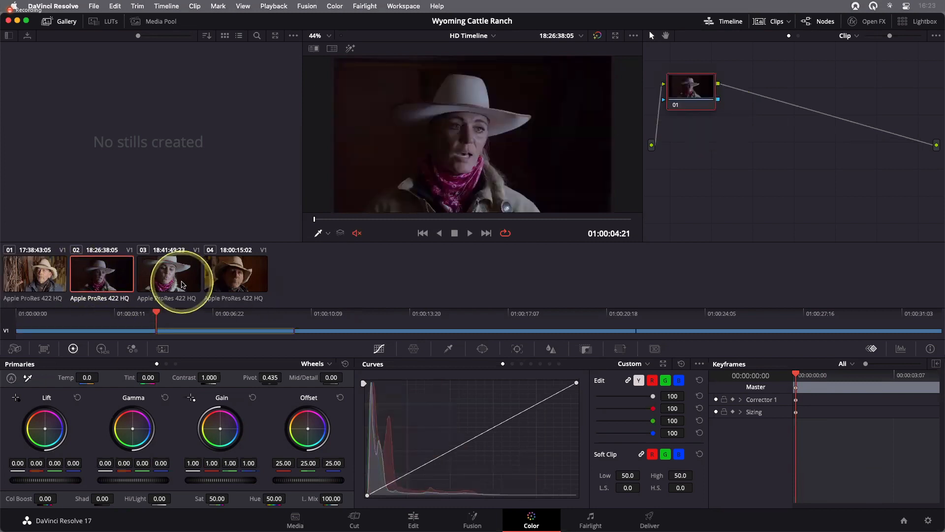
pyautogui.click(93, 282)
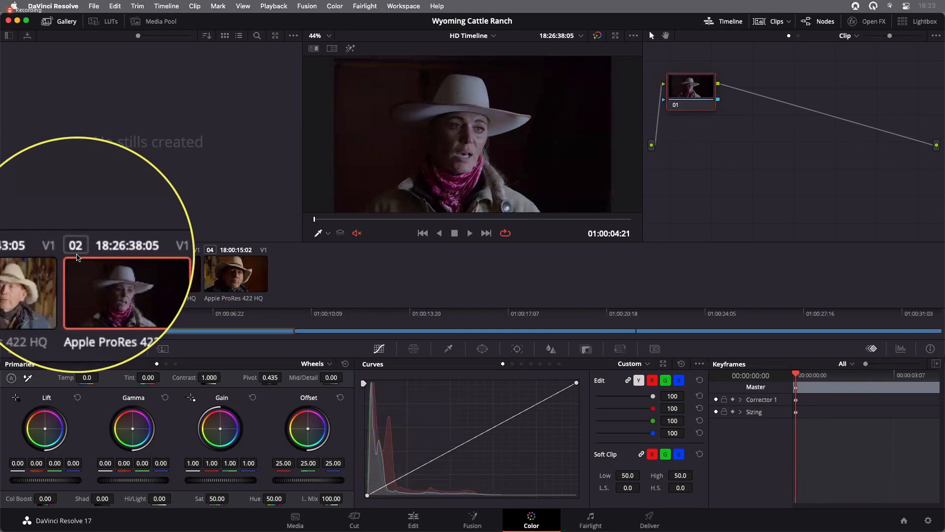
pyautogui.click(37, 272)
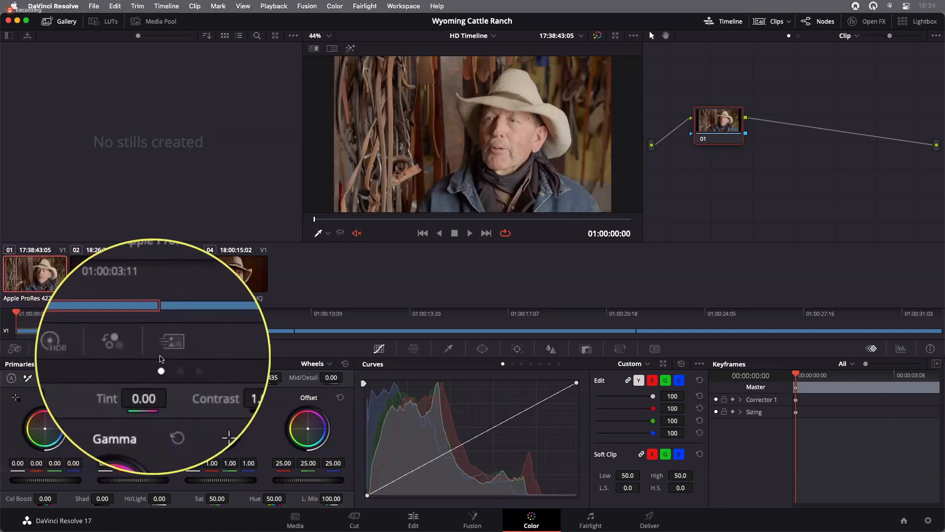
# - Open the RGB Mixer palette and return to the Color Wheels palette
pyautogui.click(134, 352)
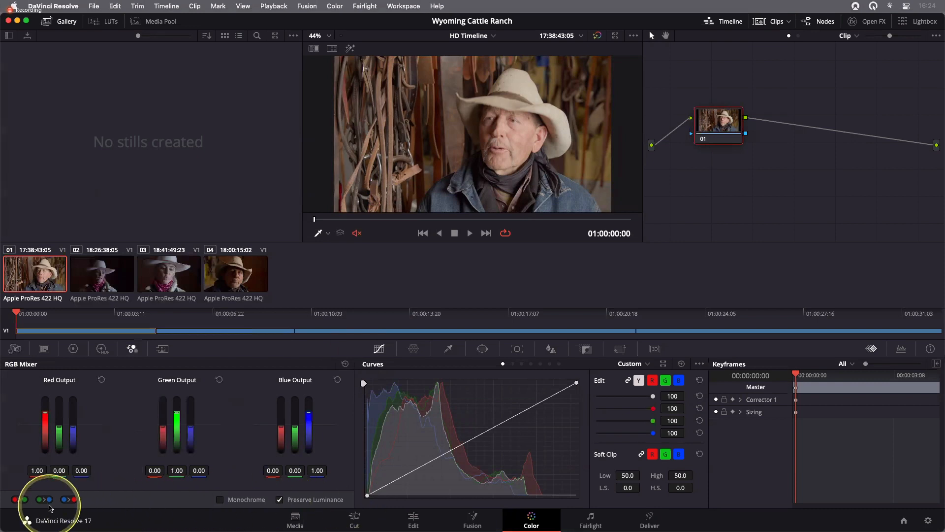
pyautogui.click(74, 349)
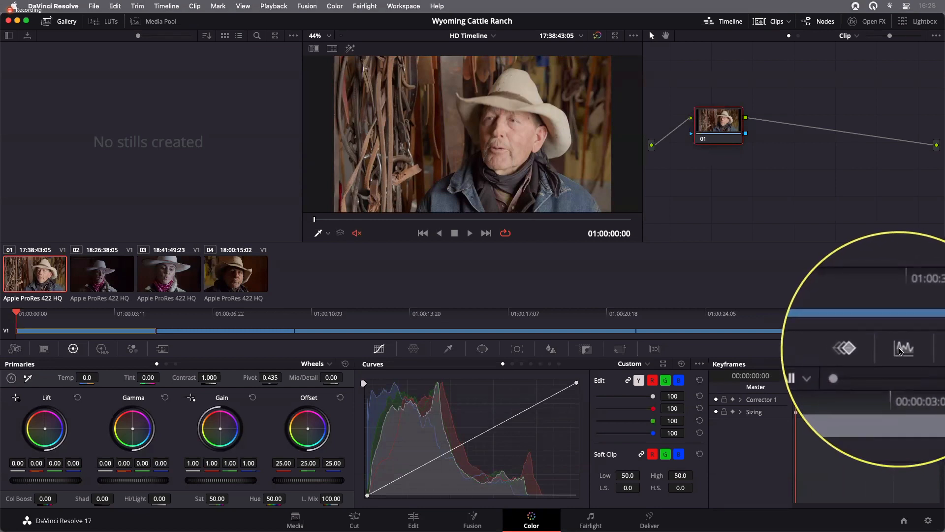
# - Open the Scopes panel and switch the scope type to Waveform
pyautogui.click(901, 349)
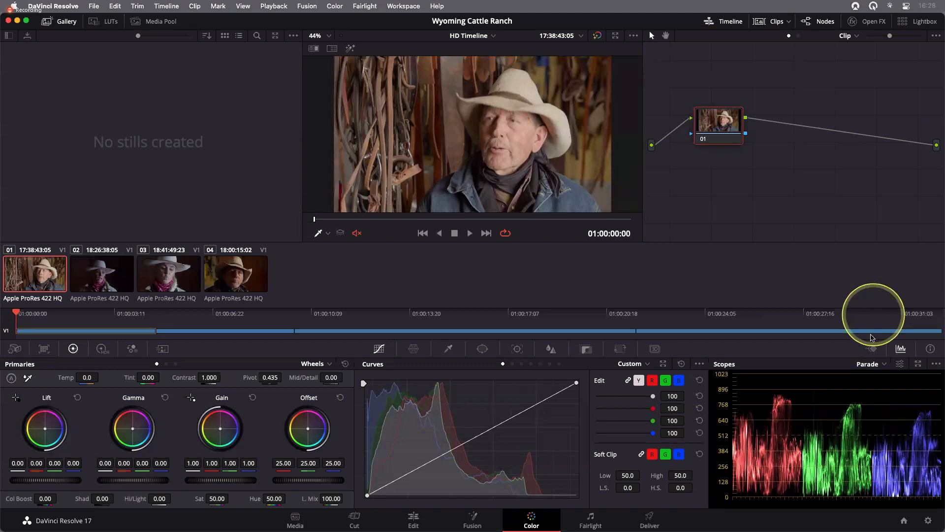
pyautogui.click(882, 364)
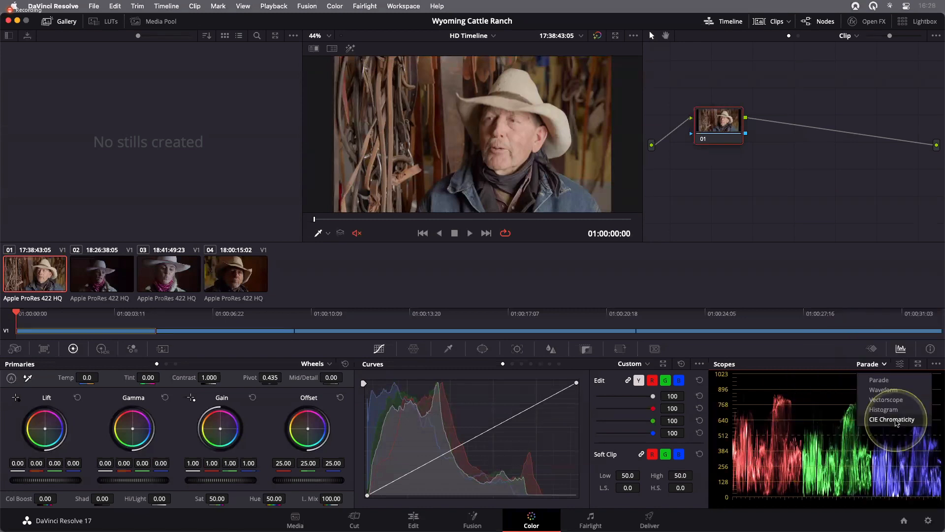
pyautogui.click(871, 367)
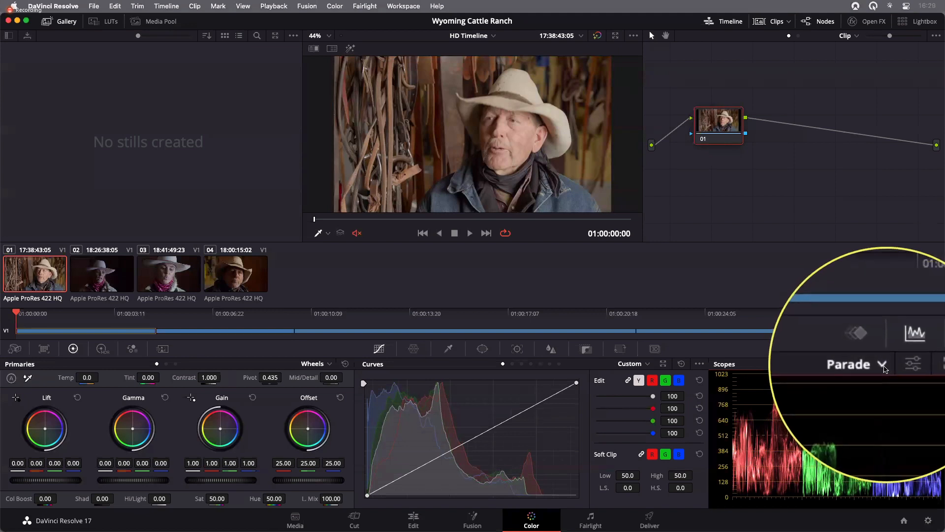
pyautogui.click(885, 368)
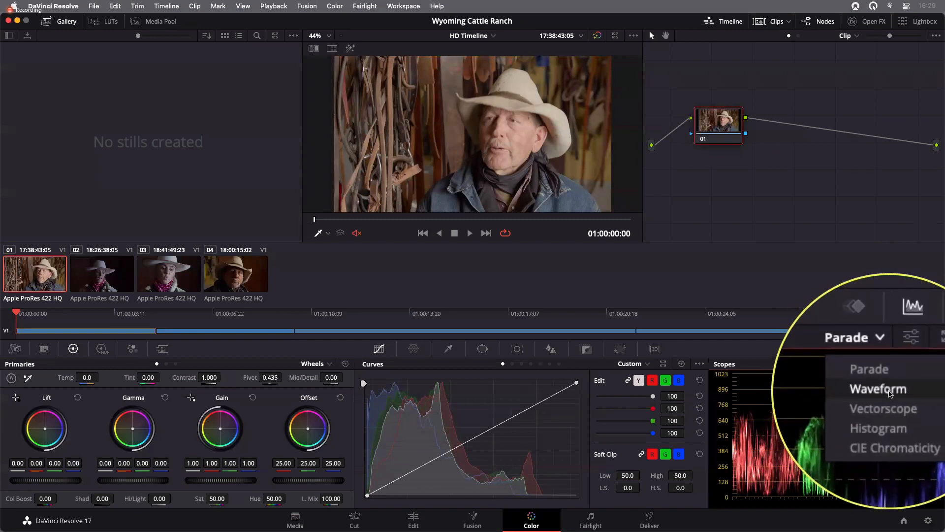
pyautogui.click(884, 390)
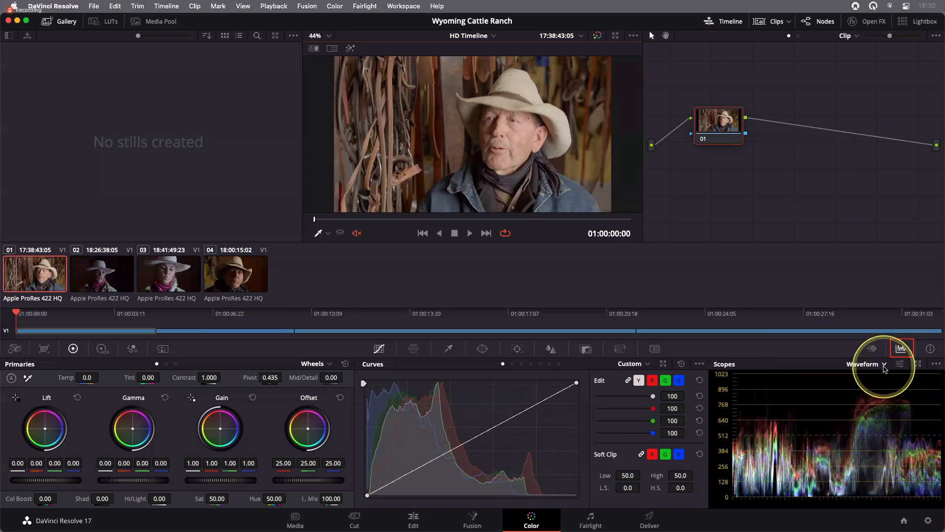
# - Change the scope type to Parade and to Vectorscope in turn
pyautogui.click(879, 364)
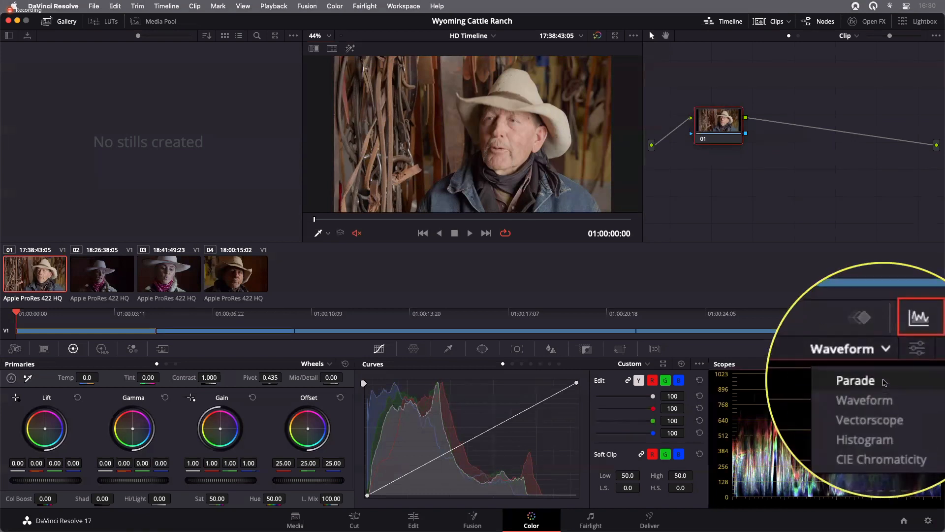
pyautogui.click(881, 380)
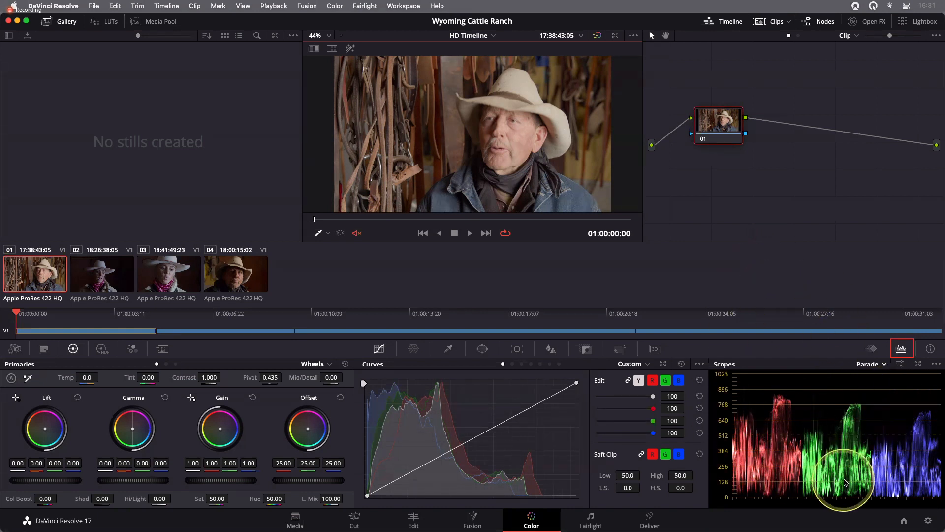
pyautogui.click(873, 365)
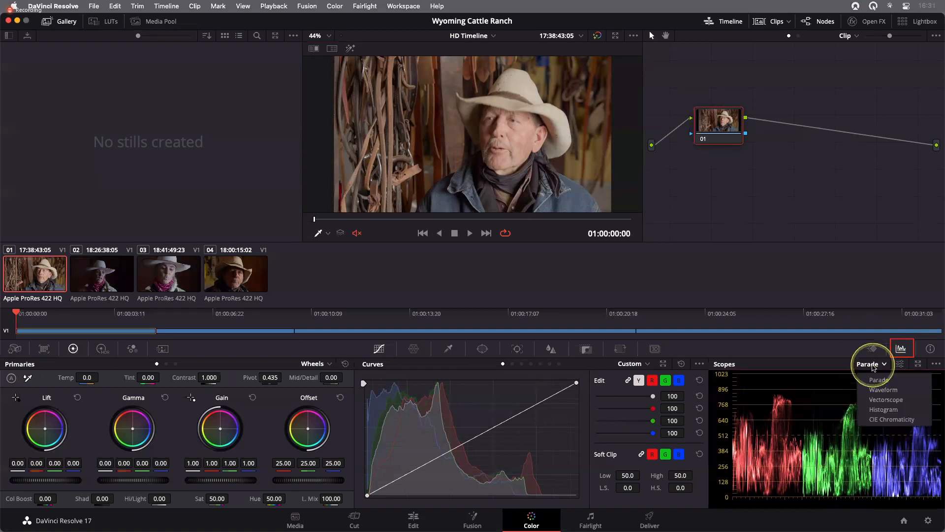
pyautogui.click(884, 399)
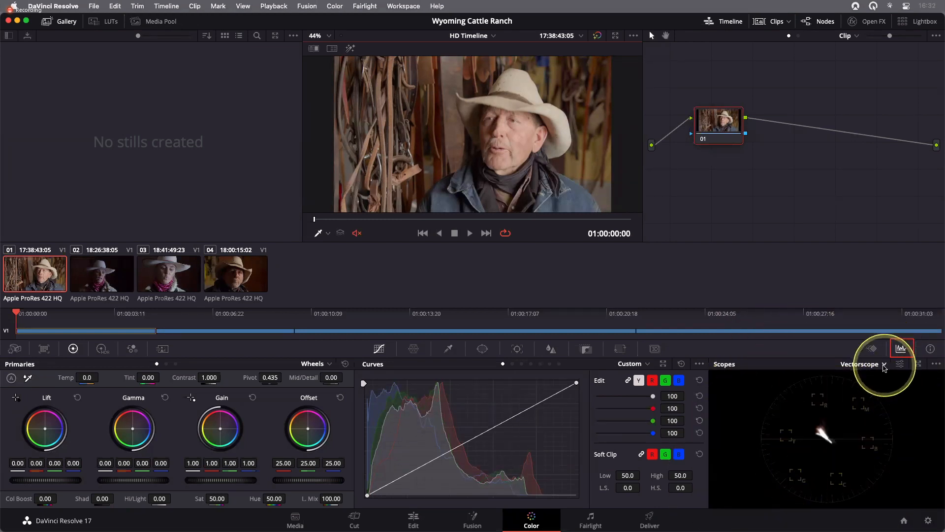
# - Switch the scope type to Histogram and then to CIE Chromaticity
pyautogui.click(882, 364)
pyautogui.click(881, 409)
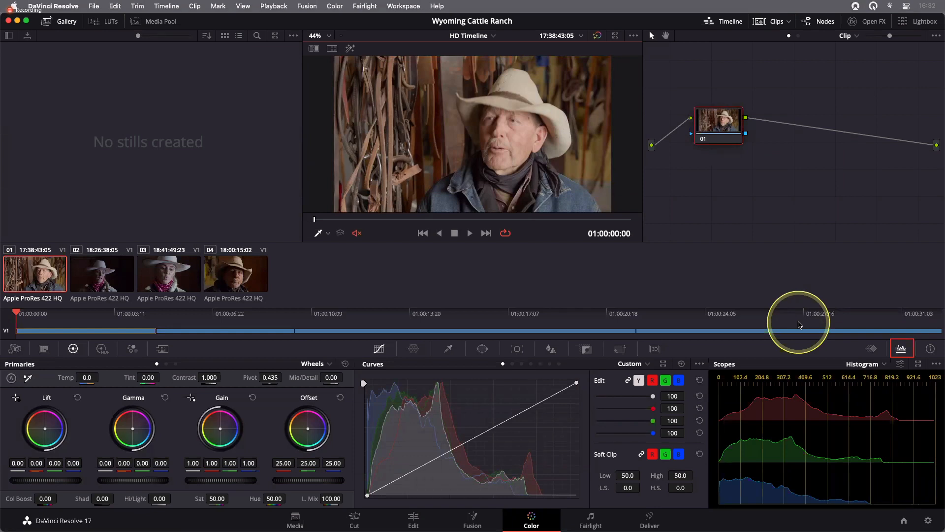
pyautogui.click(864, 365)
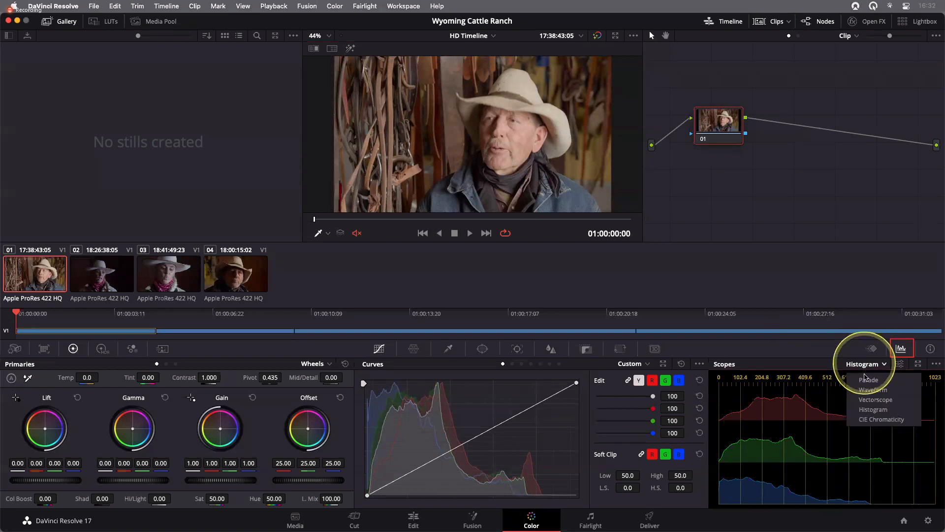
pyautogui.click(885, 420)
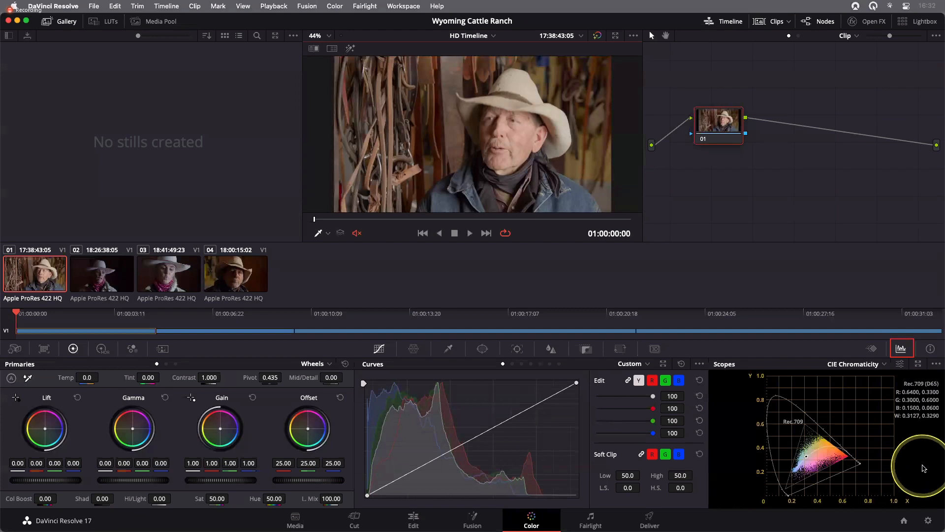
# - Switch the scope type to Parade and then back to Waveform
pyautogui.click(884, 365)
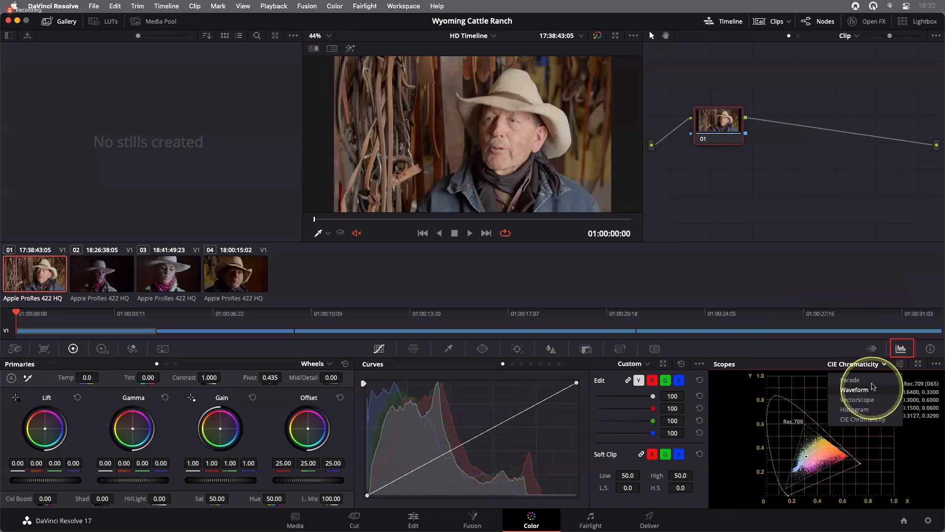
pyautogui.click(872, 384)
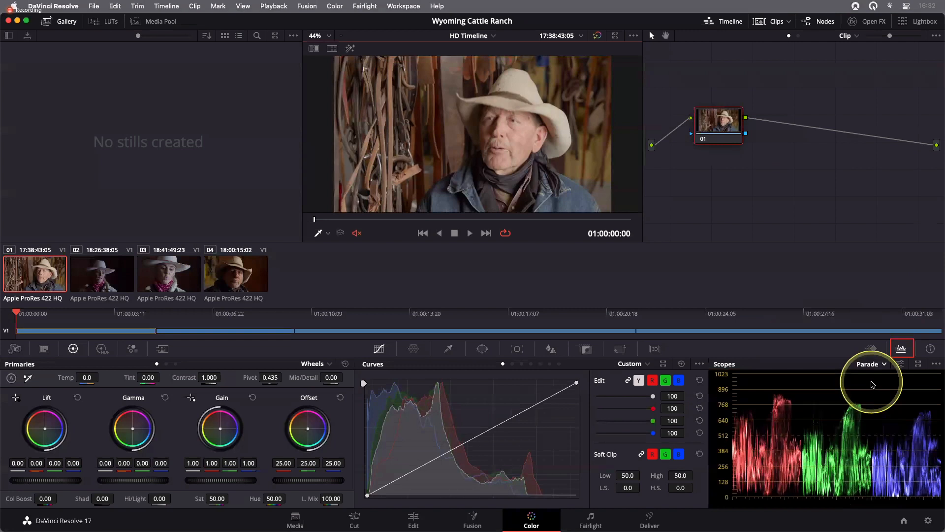
pyautogui.click(870, 364)
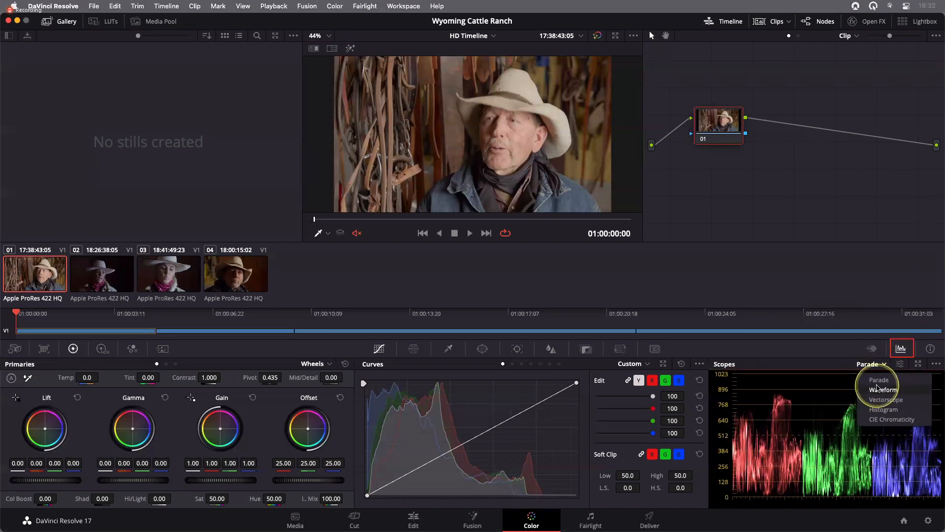
pyautogui.click(877, 389)
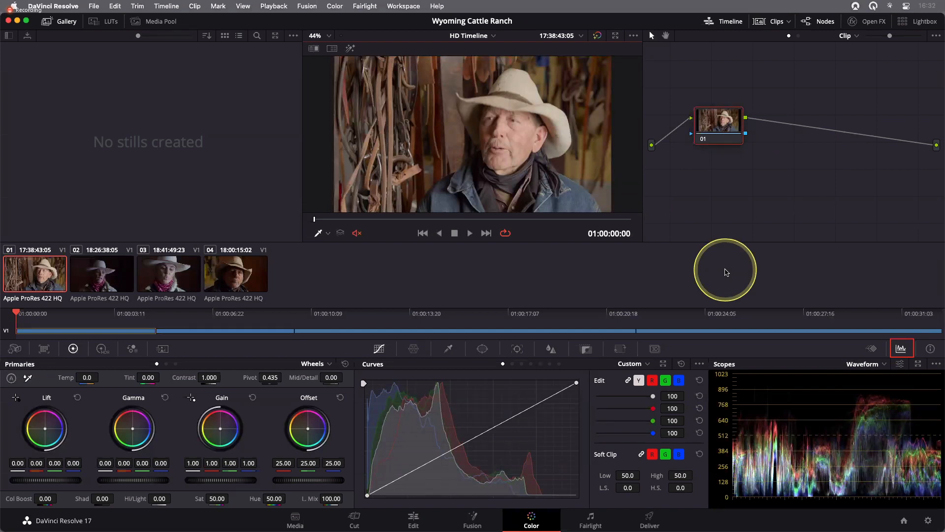
# - Open the scopes in a separate floating four-up window, move it up, and set its second scope to Parade
pyautogui.click(918, 367)
pyautogui.moveTo(526, 141); pyautogui.dragTo(502, 88)
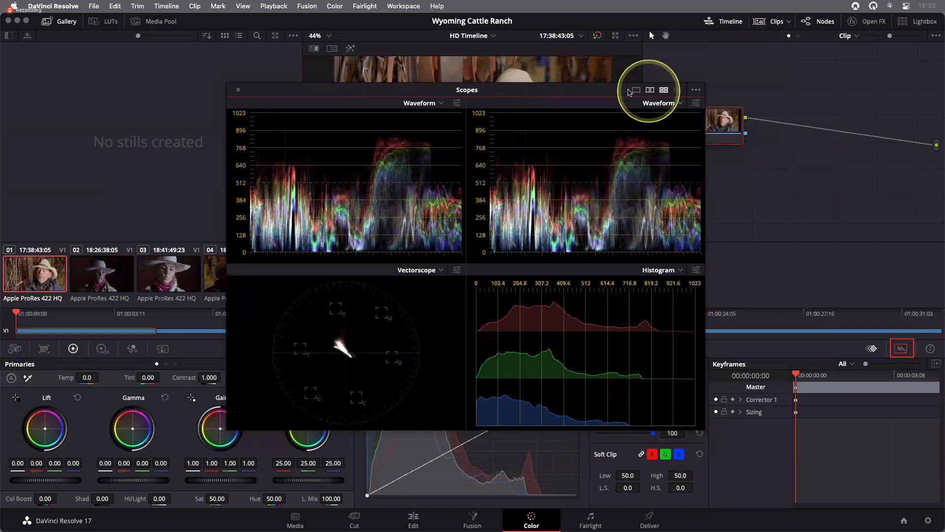
pyautogui.click(679, 103)
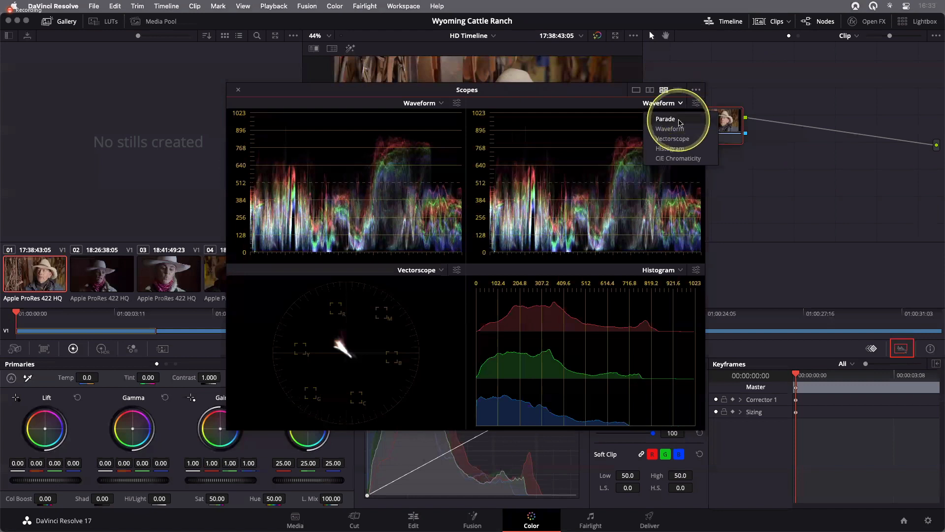
pyautogui.click(665, 119)
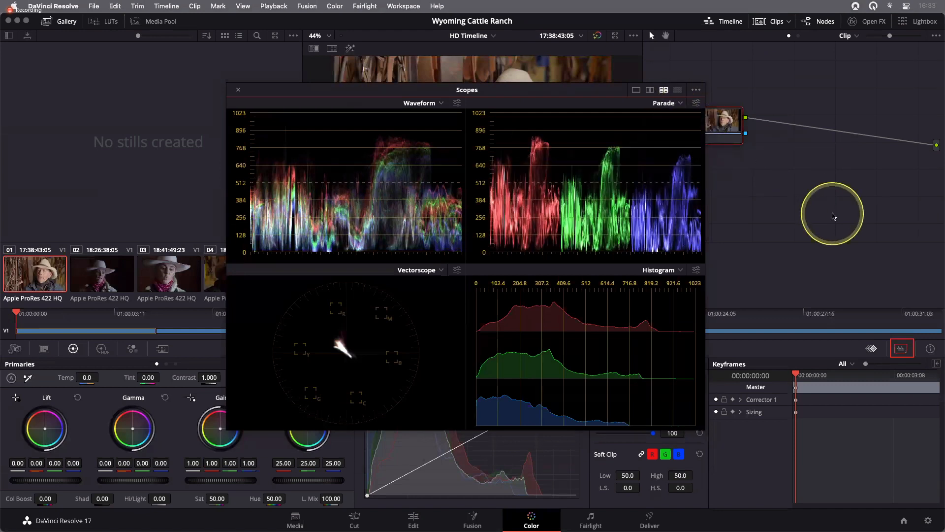
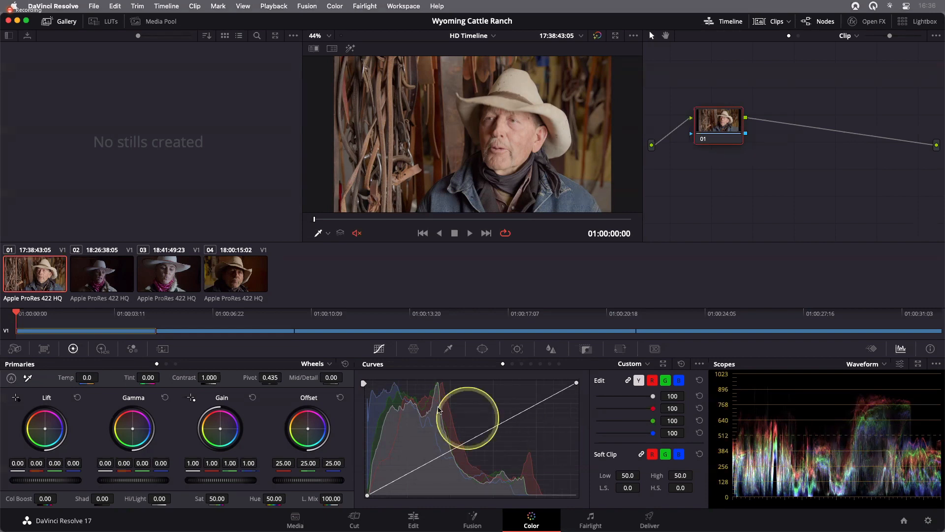
# - Browse the clips in the thumbnail timeline, selecting clips 02 and 03 before returning to clip 01
pyautogui.click(100, 272)
pyautogui.click(168, 277)
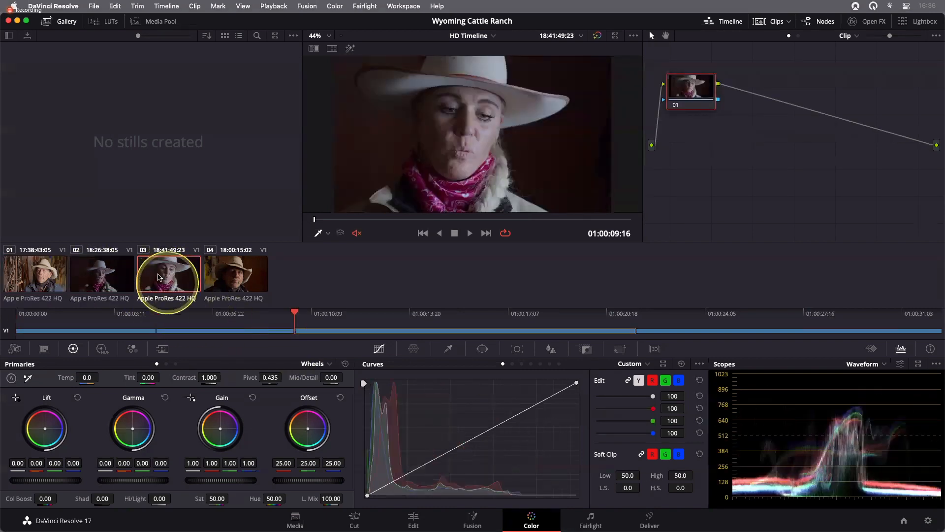
pyautogui.click(31, 273)
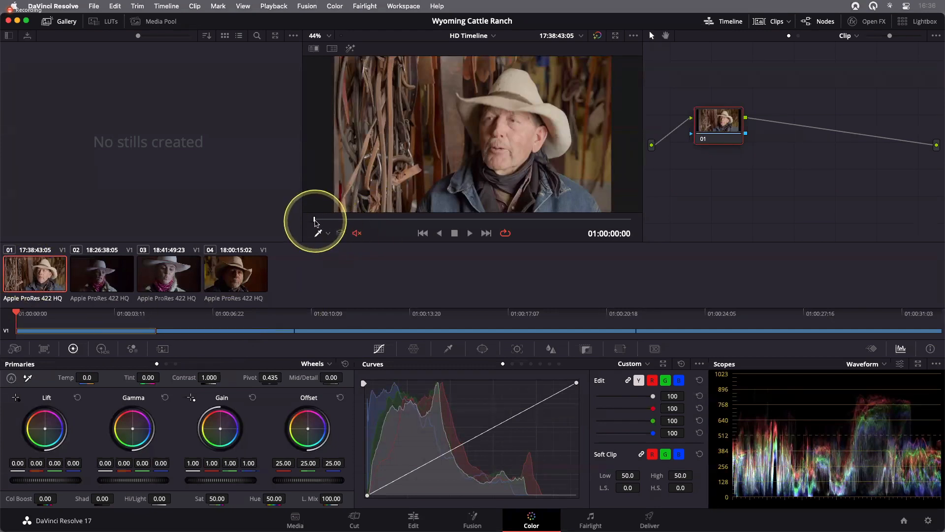
# - Scrub and play through clip 01 in the viewer, returning the playhead to the start
pyautogui.moveTo(314, 223); pyautogui.dragTo(387, 220)
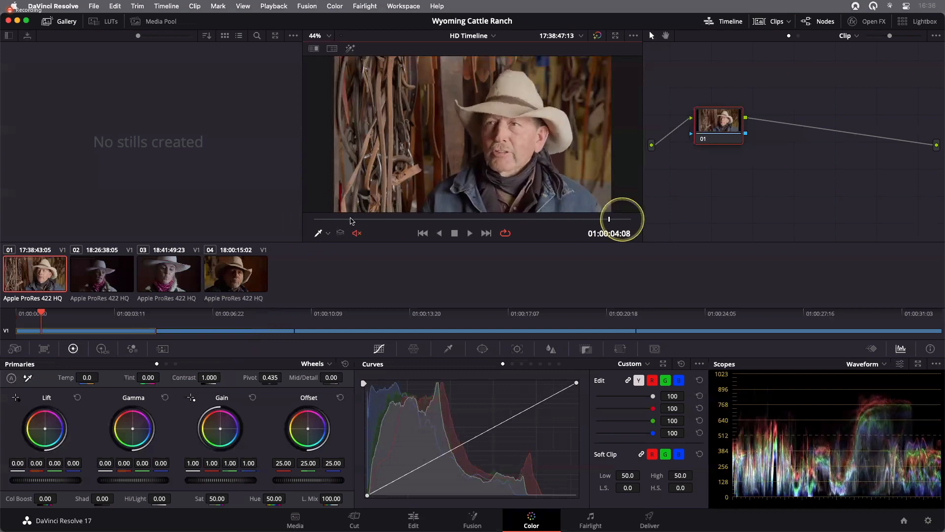
pyautogui.moveTo(419, 217); pyautogui.dragTo(306, 218)
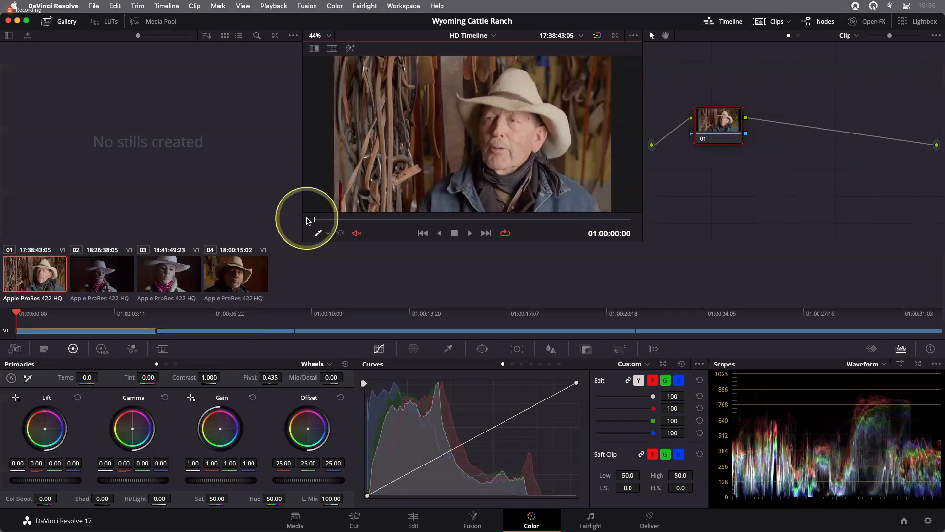
pyautogui.press('space')
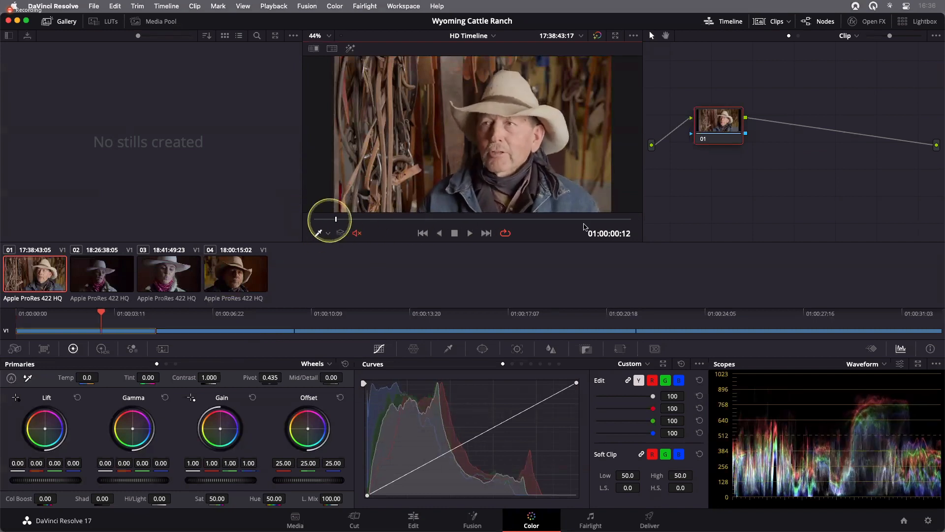
pyautogui.moveTo(373, 222); pyautogui.dragTo(295, 252)
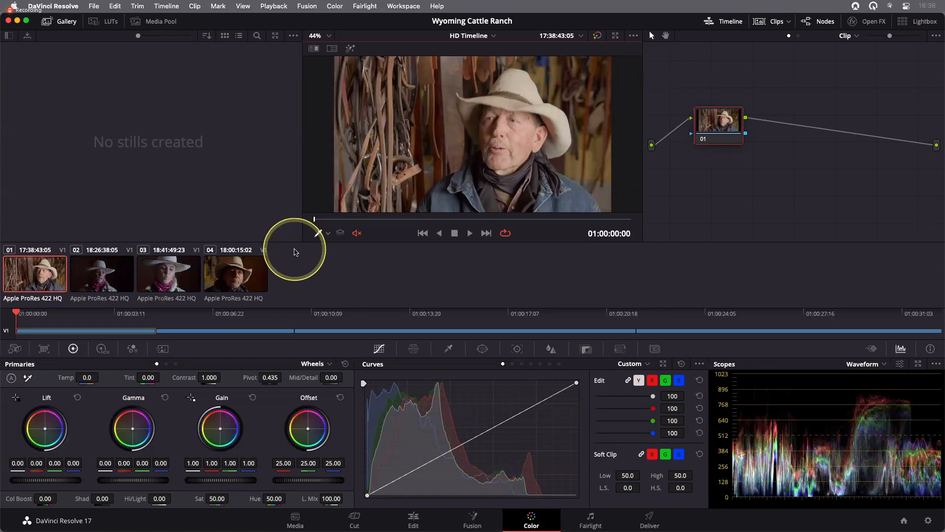
pyautogui.moveTo(316, 220); pyautogui.dragTo(322, 222)
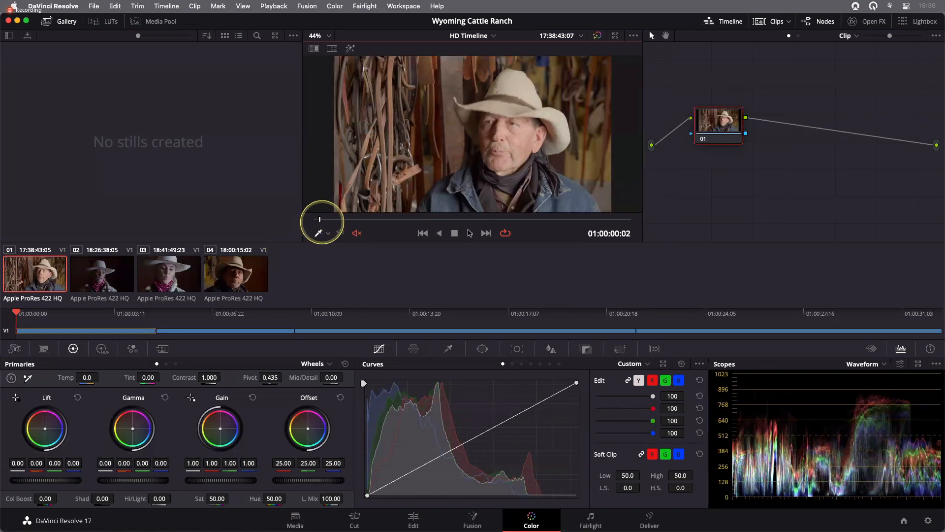
pyautogui.click(470, 233)
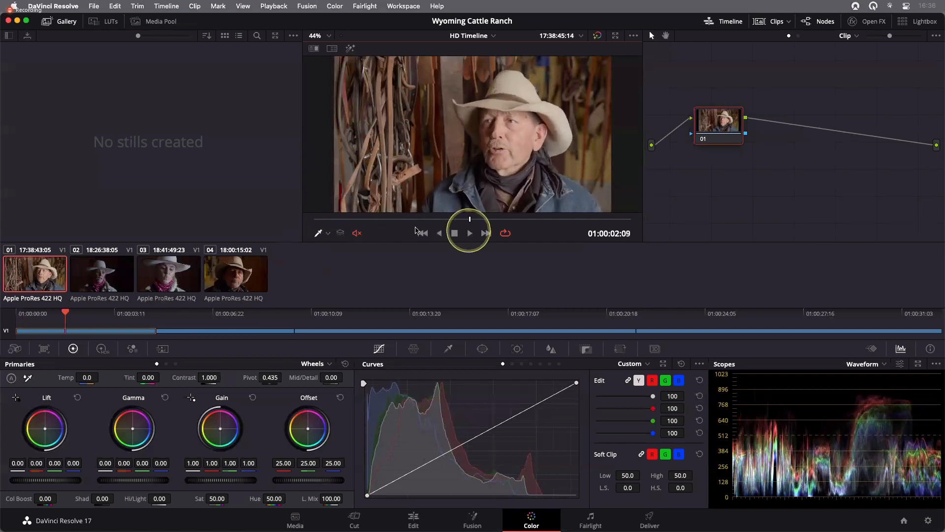
pyautogui.moveTo(469, 230); pyautogui.dragTo(309, 230)
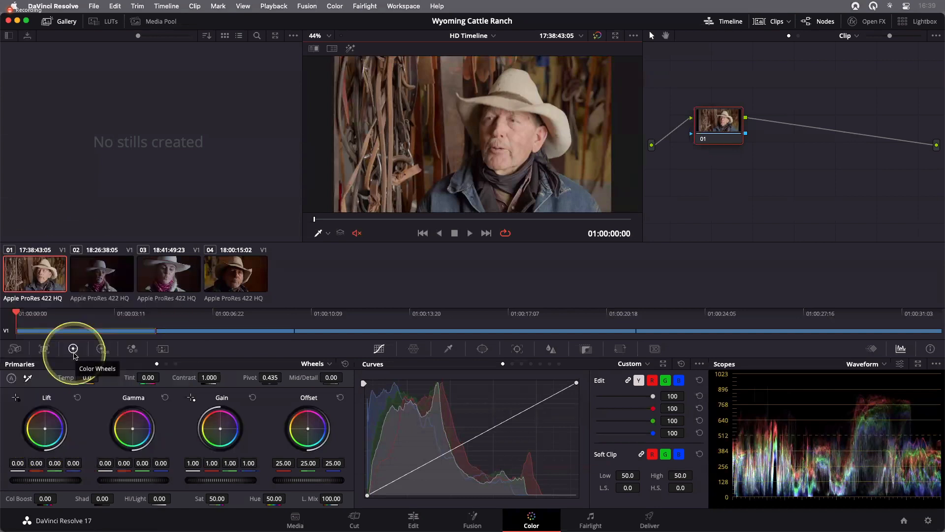
# - Cycle the Primaries palette through the Bars and Log modes and back to Wheels
pyautogui.click(173, 365)
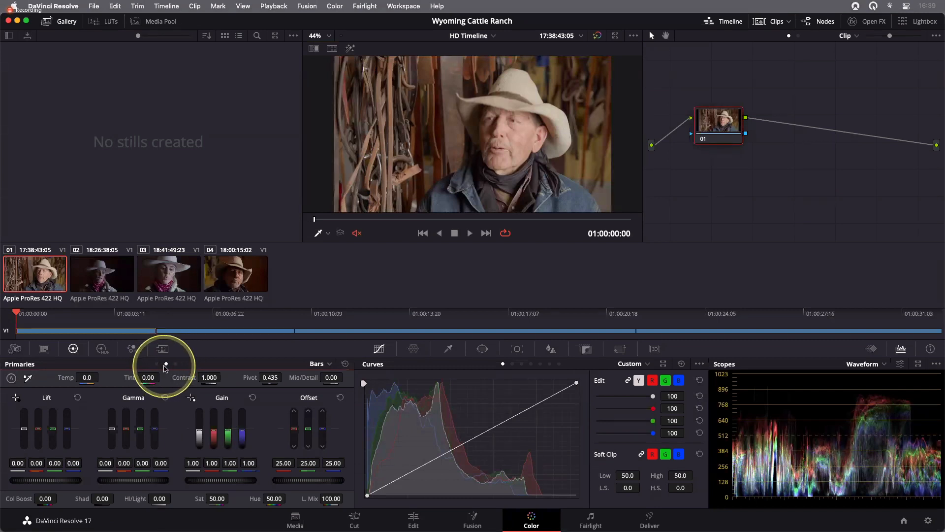
pyautogui.click(175, 364)
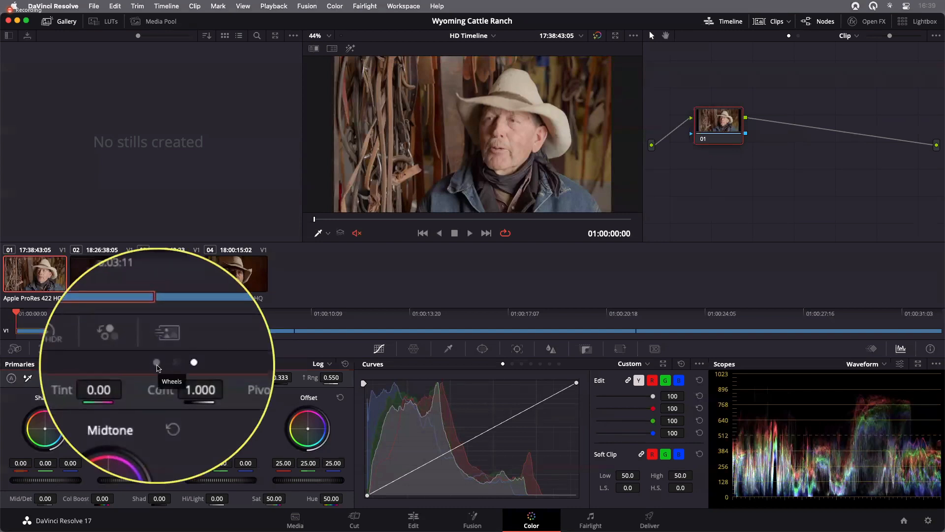
pyautogui.click(156, 364)
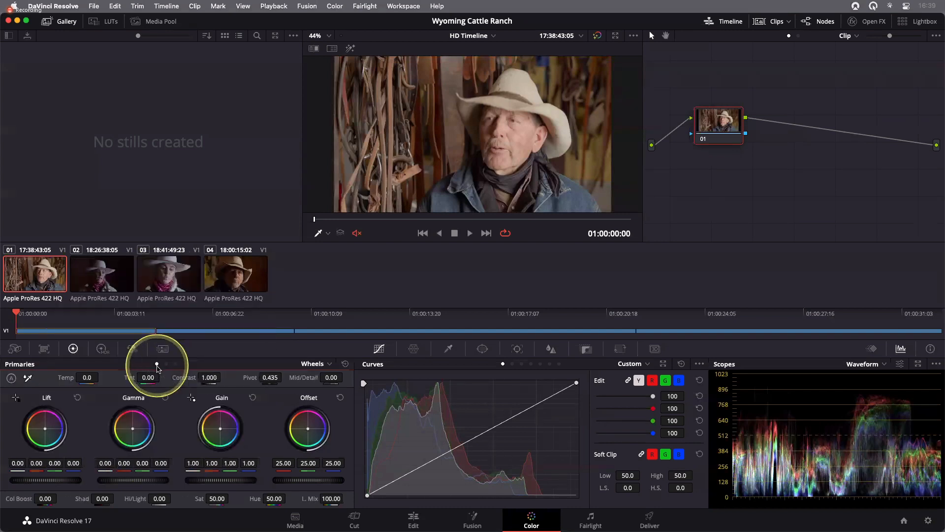
pyautogui.click(330, 367)
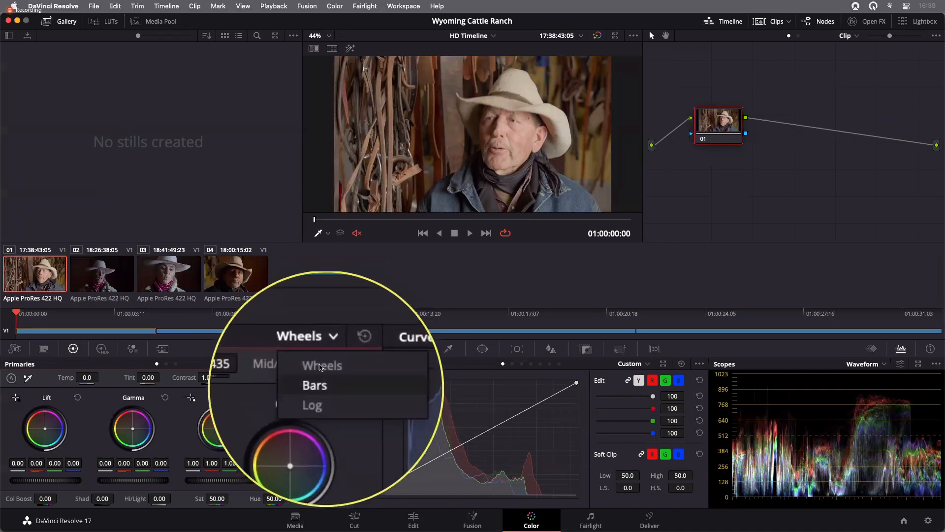
pyautogui.click(323, 378)
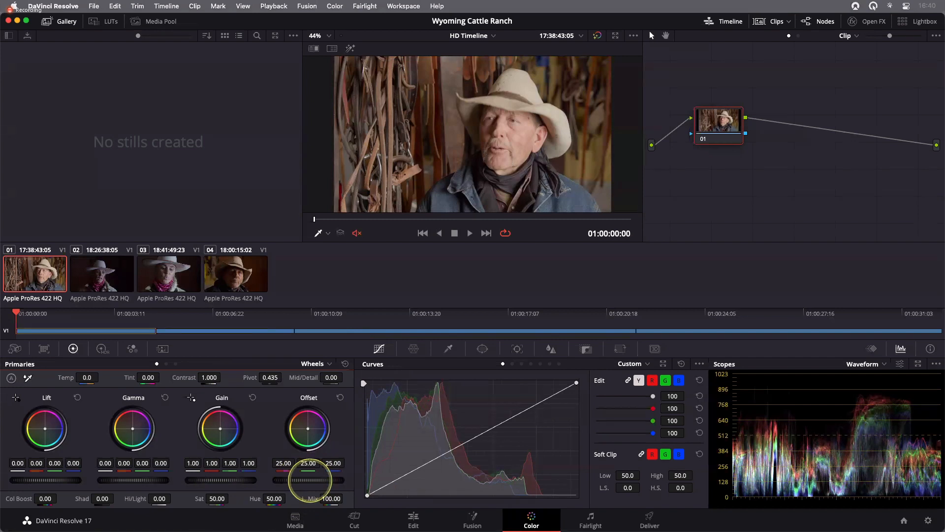
# - Lower the Offset master wheel on clip 01 to about 19.3
pyautogui.moveTo(310, 480); pyautogui.dragTo(128, 472)
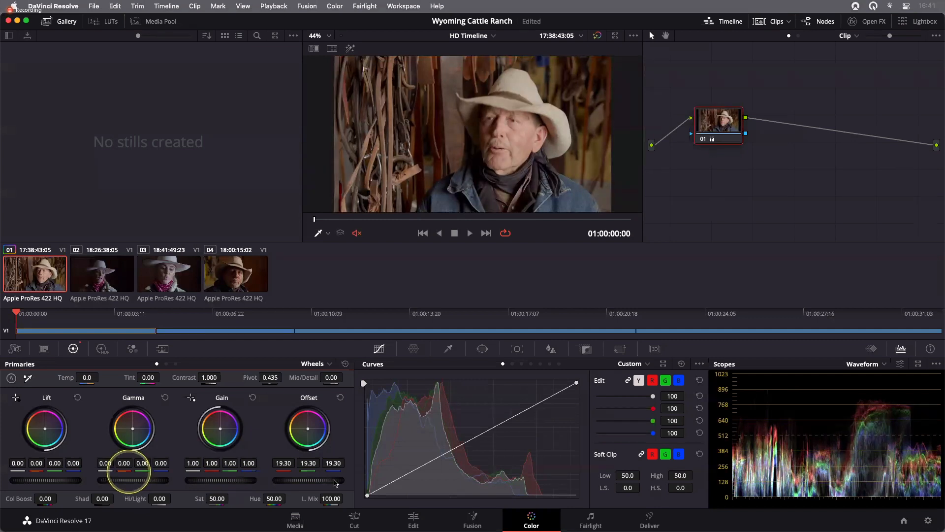
pyautogui.click(680, 380)
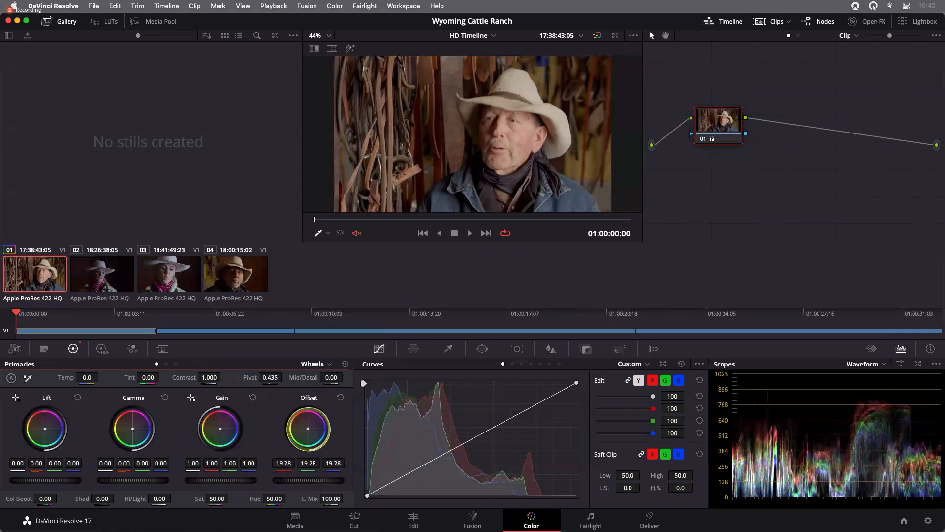
pyautogui.moveTo(308, 480); pyautogui.dragTo(306, 480)
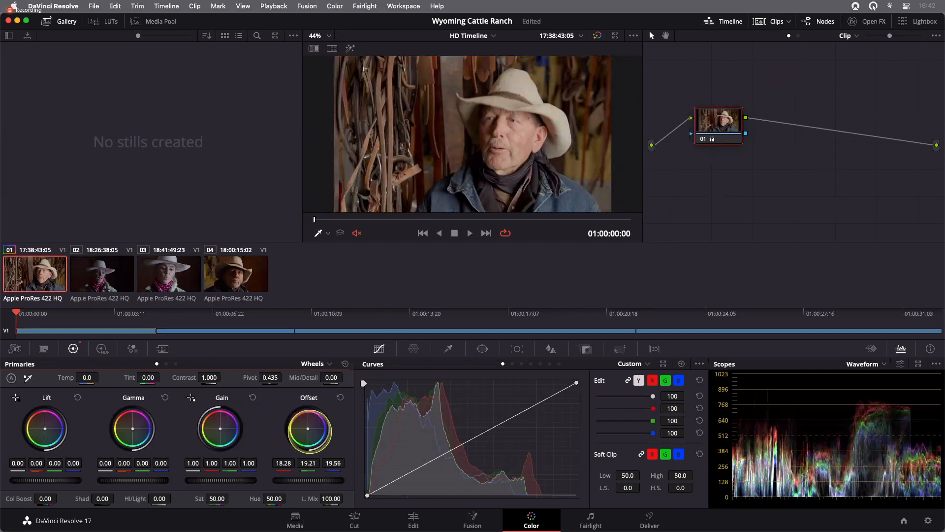
# - Push the Offset color balance toward blue, to about 12.58 red, 18.87 green and 24.34 blue
pyautogui.moveTo(310, 432); pyautogui.dragTo(312, 434)
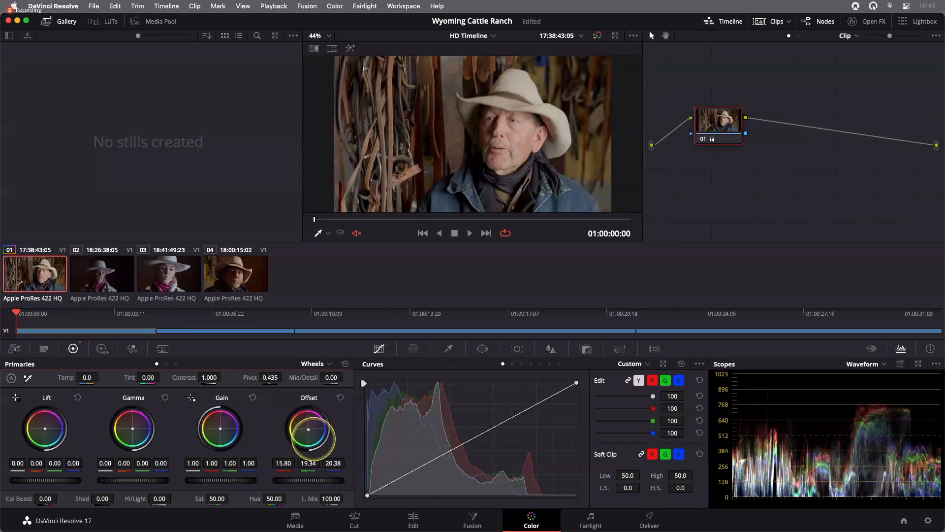
pyautogui.moveTo(315, 441); pyautogui.dragTo(326, 446)
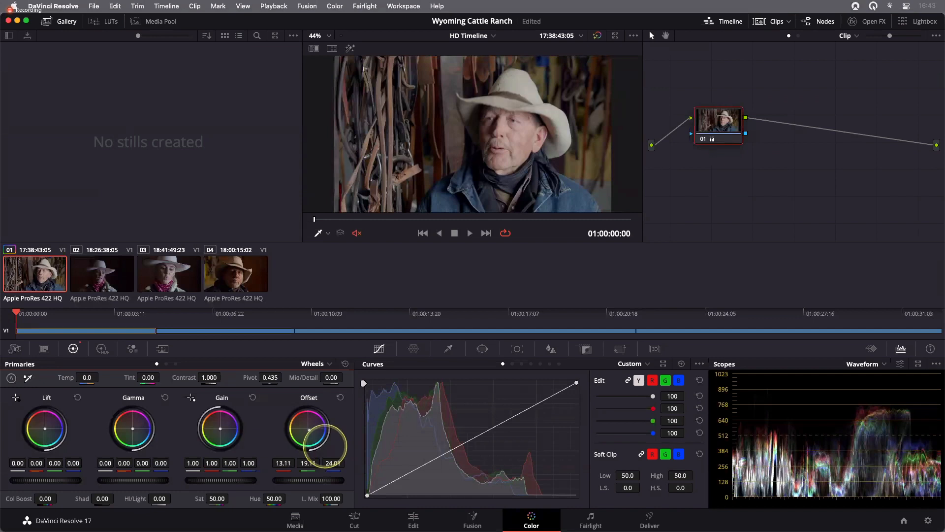
pyautogui.moveTo(325, 445); pyautogui.dragTo(327, 446)
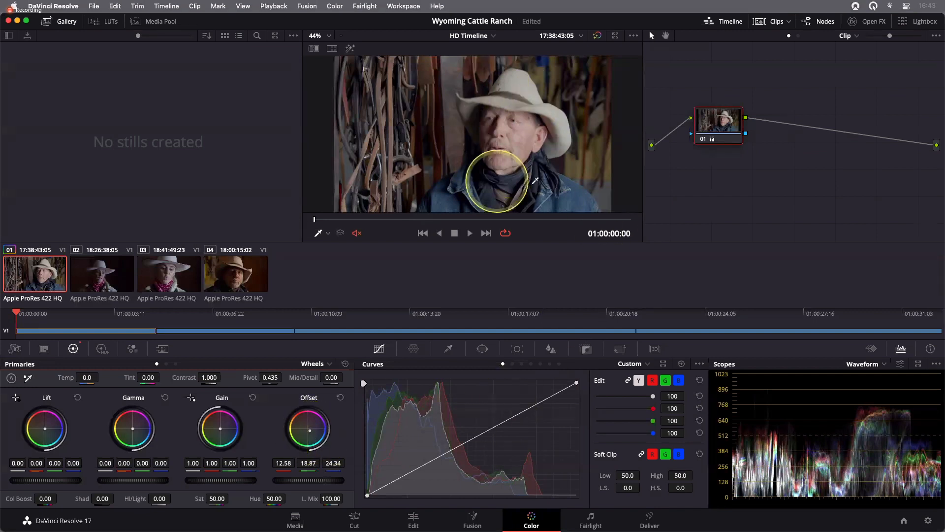
# - Toggle Bypass Color Grades on and off to compare the graded and ungraded image
pyautogui.hotkey('ctrl', 'alt', 'm')
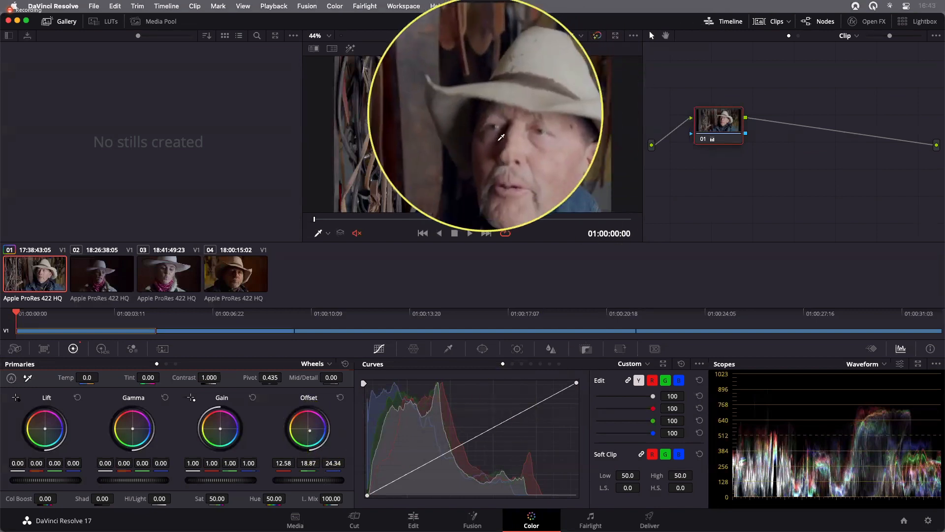
pyautogui.hotkey('ctrl', 'alt', 'm')
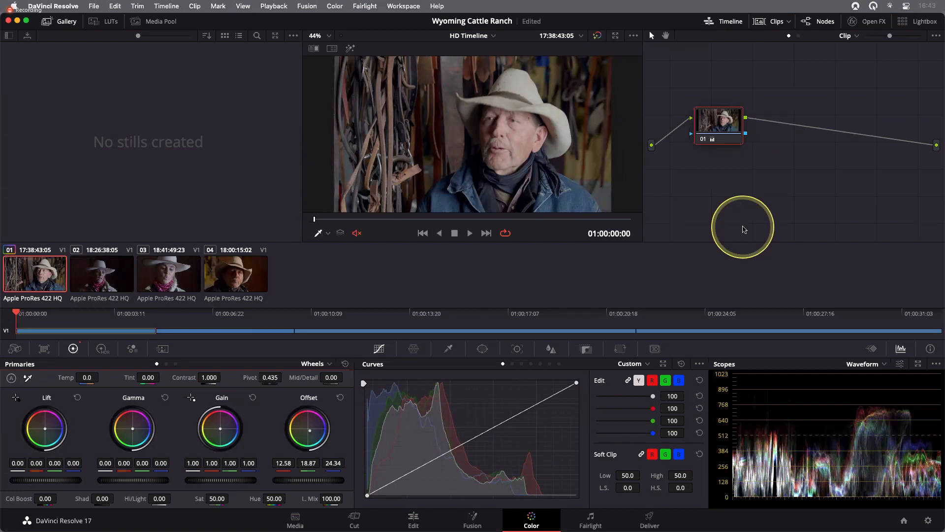
pyautogui.click(598, 36)
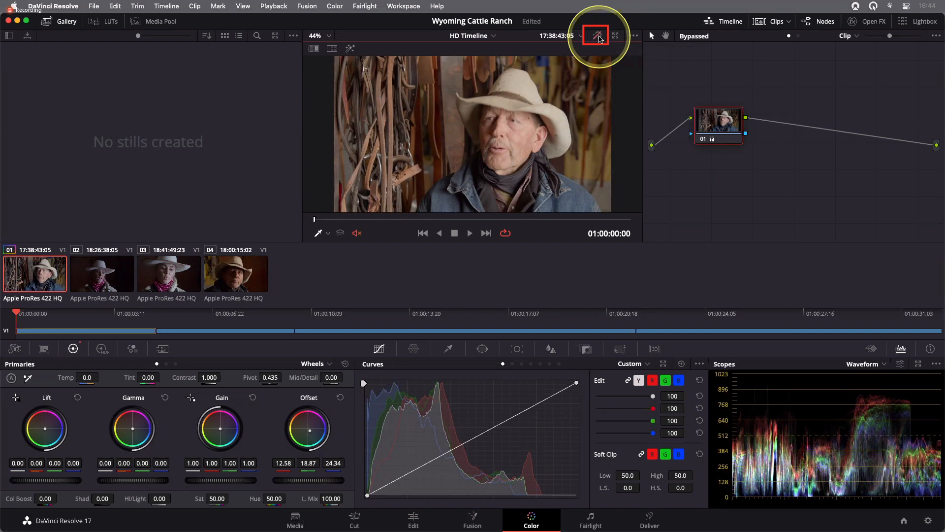
pyautogui.click(598, 36)
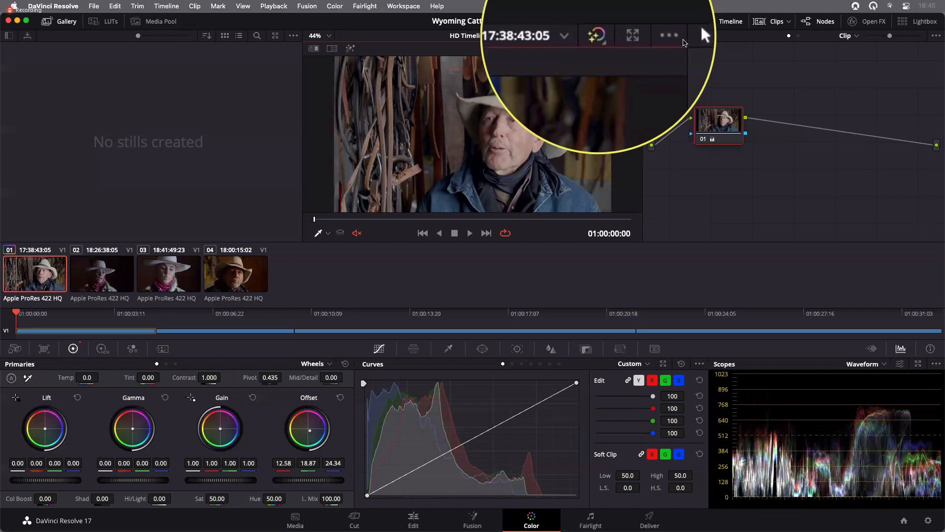
# - Repeatedly switch the color grade bypass on and off to compare before and after, ending with grades active
pyautogui.hotkey('shift', 'd')
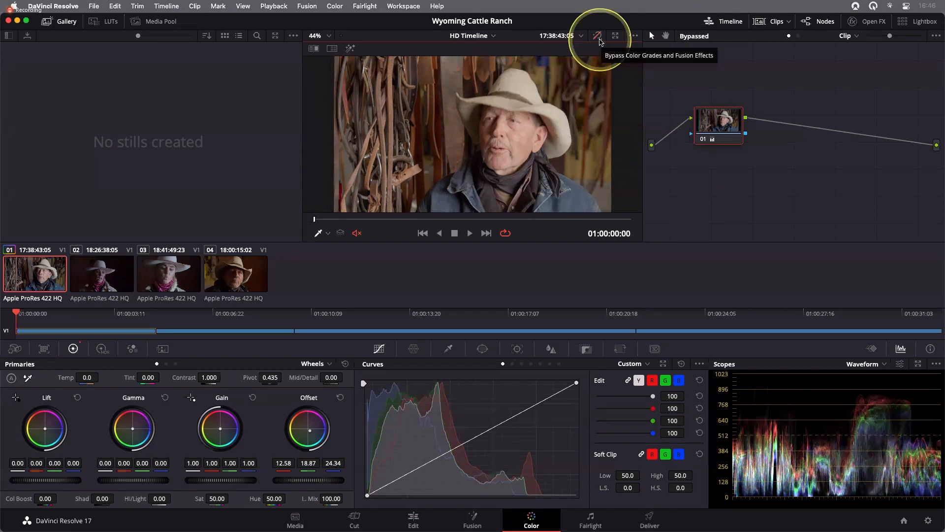
pyautogui.press('shift')
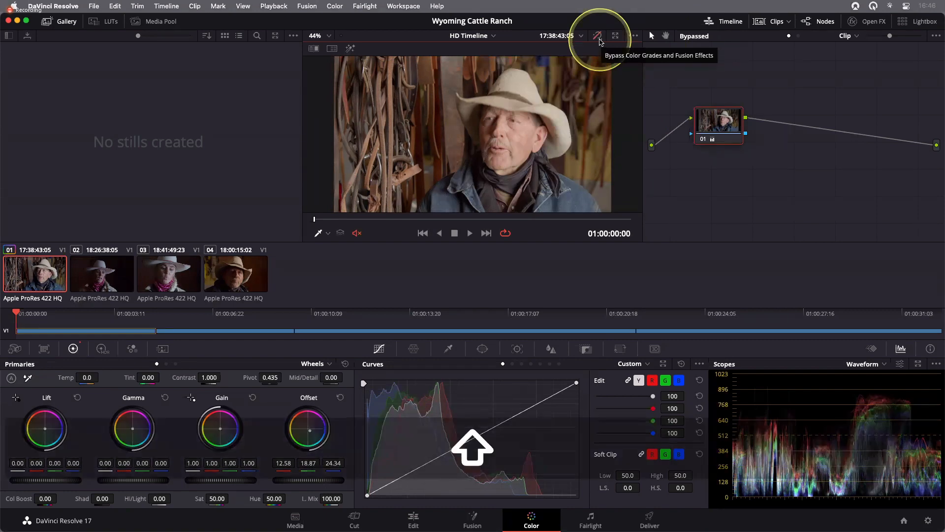
pyautogui.click(600, 41)
pyautogui.hotkey('shift', 'd')
pyautogui.hotkey('shift', 'd')
pyautogui.hotkey('shift', 'd')
pyautogui.hotkey('shift', 'd')
pyautogui.hotkey('shift', 'd')
pyautogui.hotkey('shift', 'd')
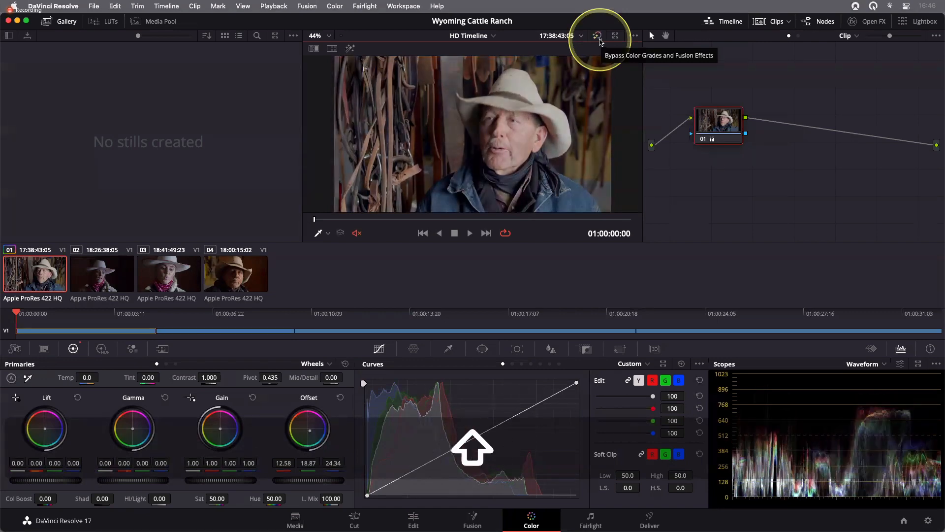
pyautogui.hotkey('shift', 'd')
pyautogui.hotkey('shift', 'd')
pyautogui.hotkey('shift', 'd')
pyautogui.hotkey('shift', 'd')
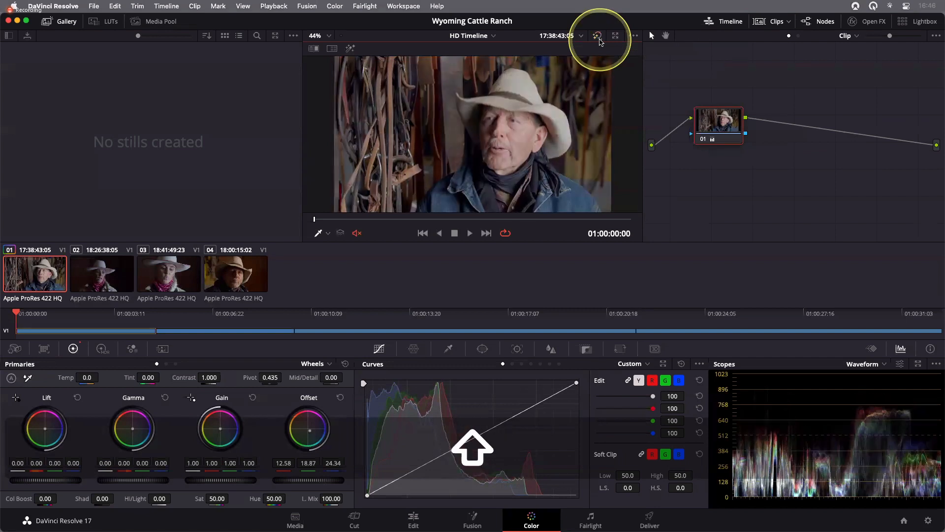
pyautogui.click(598, 37)
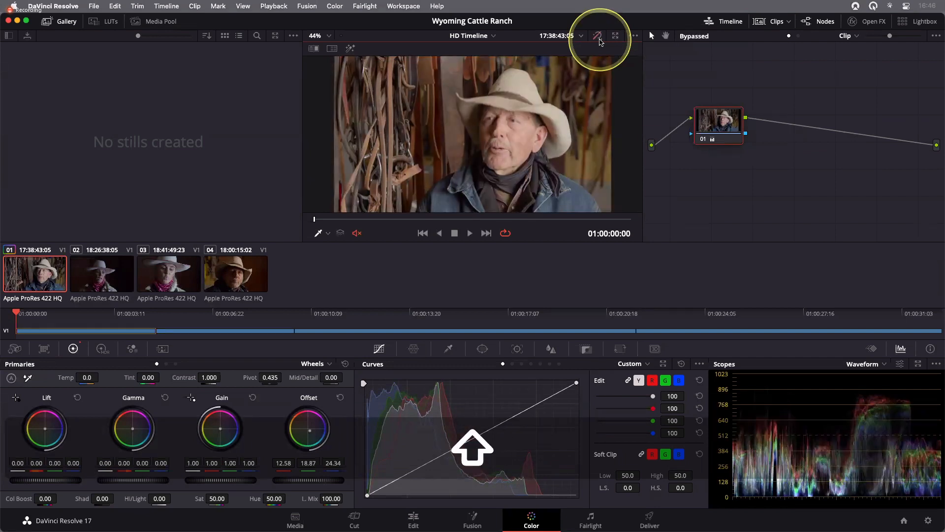
pyautogui.click(599, 39)
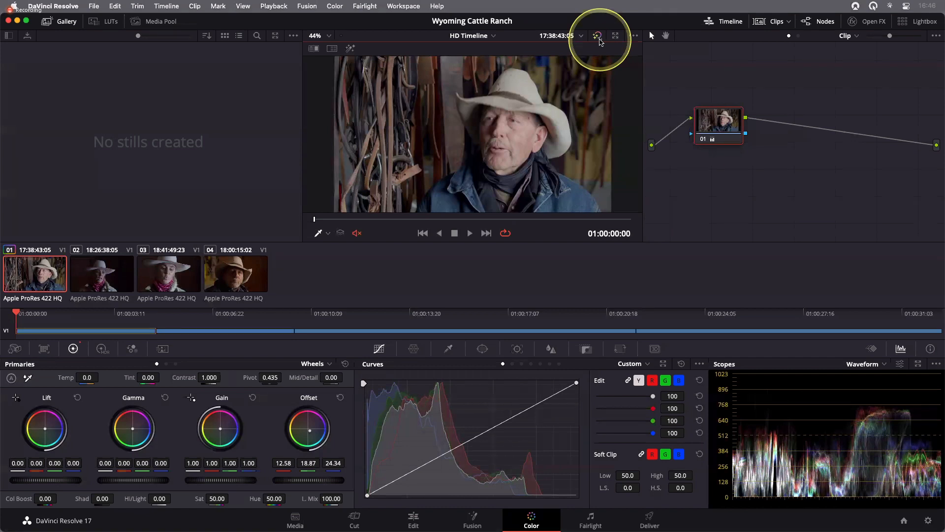
# - Select clip 02 and scrub through it in the viewer
pyautogui.click(102, 270)
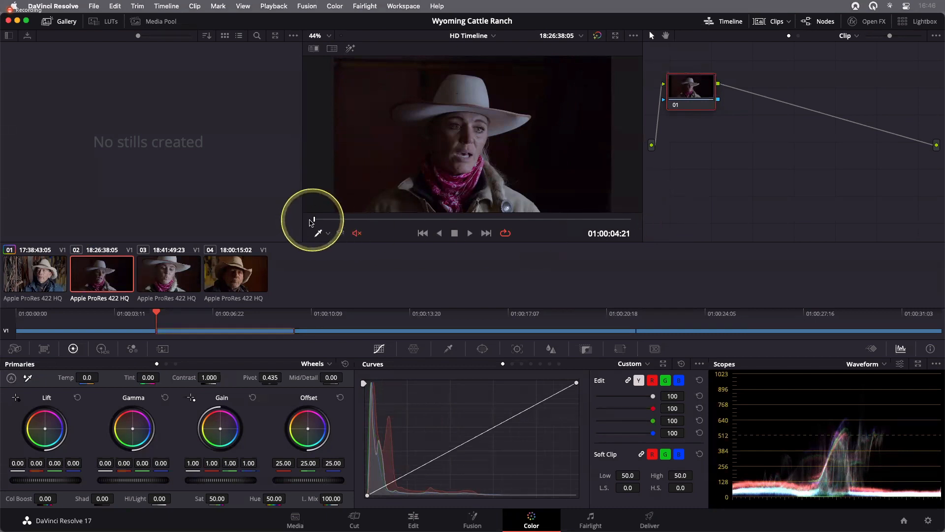
pyautogui.moveTo(314, 219); pyautogui.dragTo(356, 220)
pyautogui.moveTo(500, 222); pyautogui.dragTo(563, 220)
pyautogui.moveTo(393, 217); pyautogui.dragTo(343, 288)
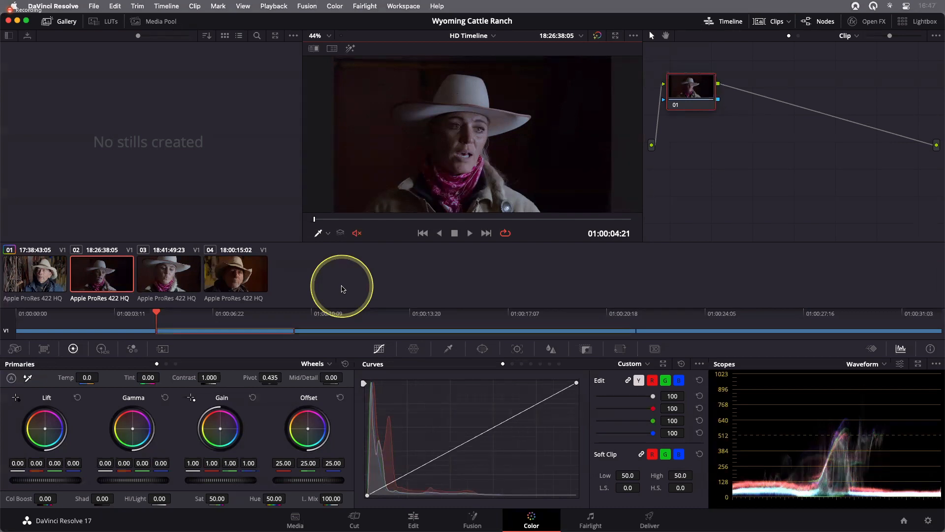
pyautogui.moveTo(315, 219)
pyautogui.mouseDown()
pyautogui.moveTo(476, 222)
pyautogui.moveTo(310, 219)
pyautogui.mouseUp()
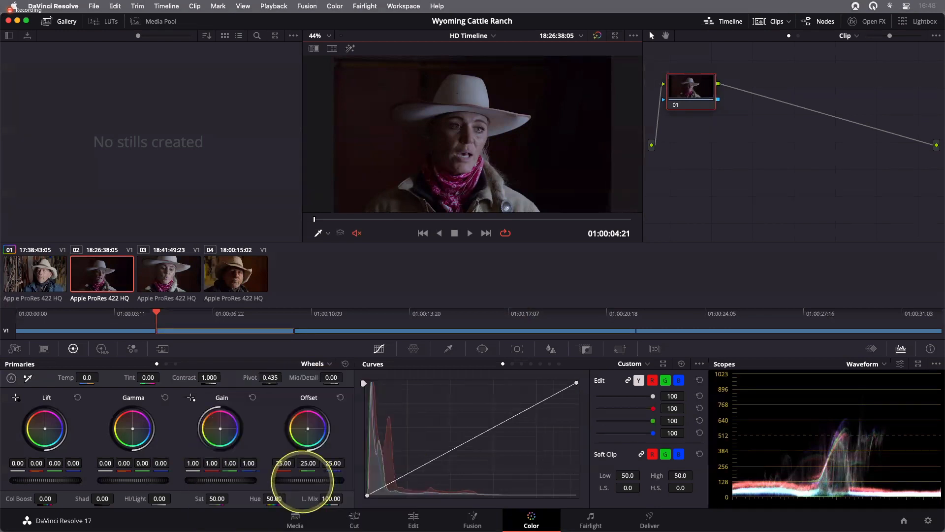
# - Raise the Offset master wheel on clip 02 to about 44.45
pyautogui.moveTo(302, 481); pyautogui.dragTo(458, 476)
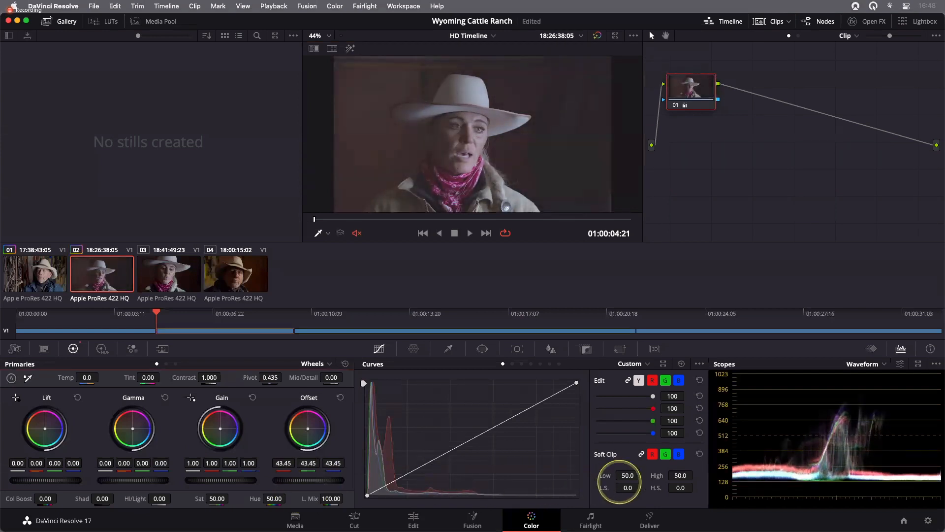
pyautogui.moveTo(620, 482); pyautogui.dragTo(646, 481)
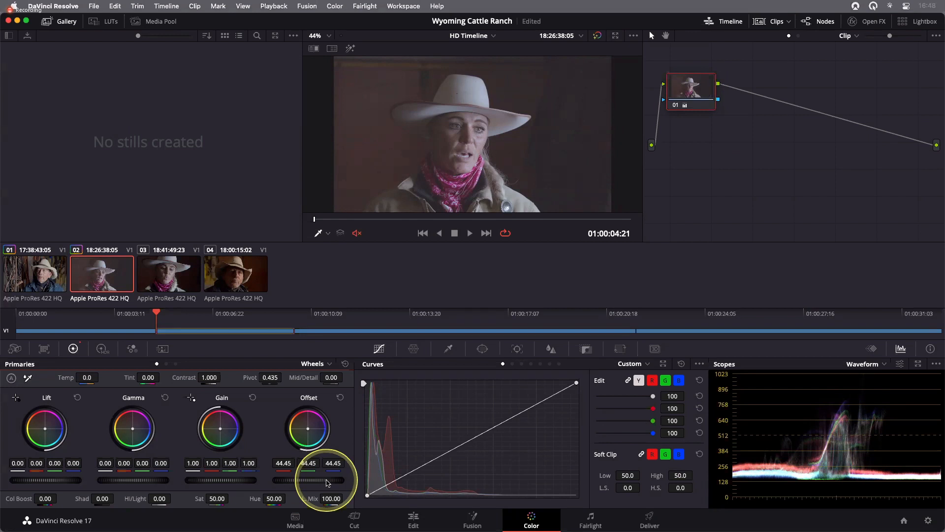
# - Save the project and reset the Offset wheel on clip 02 to its default
pyautogui.press('super+s')
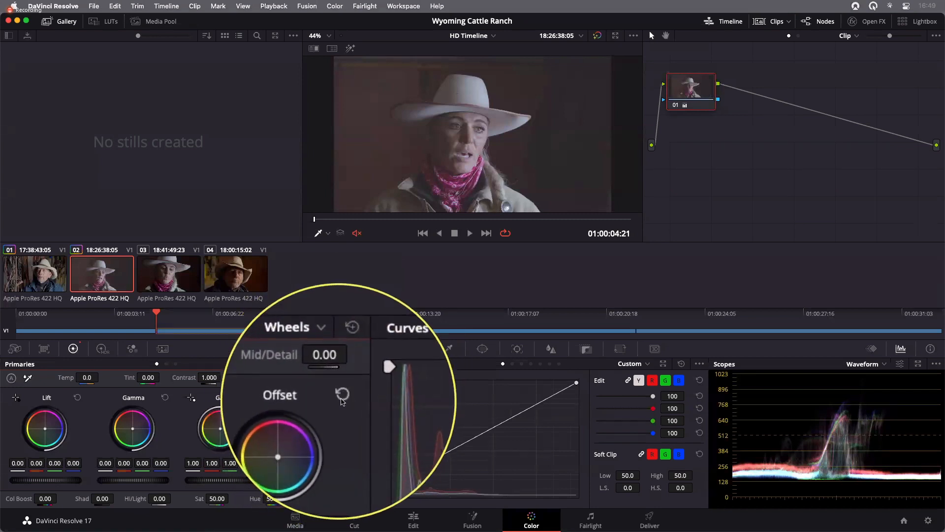
pyautogui.click(340, 399)
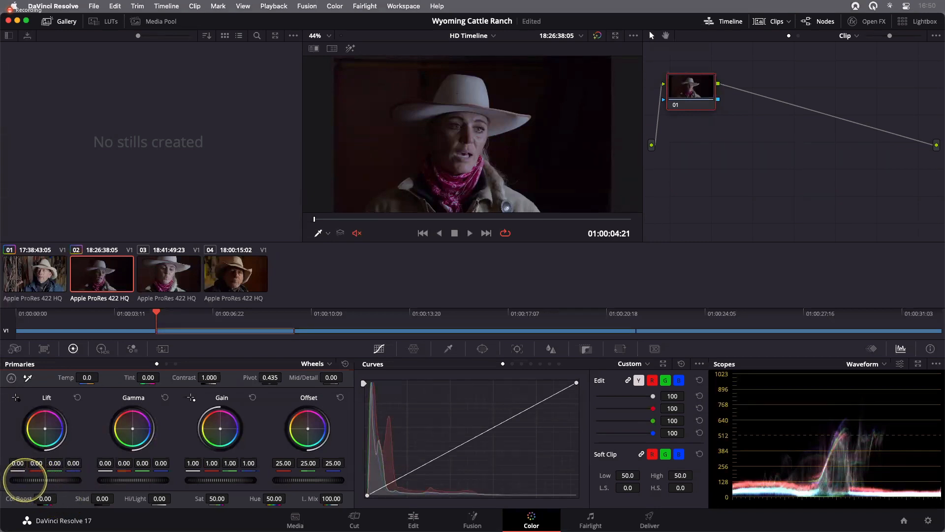
# - Lower the Lift master wheel to -0.02, then toggle grade bypass on and off to compare
pyautogui.moveTo(14, 480)
pyautogui.mouseDown()
pyautogui.moveTo(470, 265)
pyautogui.moveTo(434, 267)
pyautogui.moveTo(491, 264)
pyautogui.moveTo(310, 265)
pyautogui.mouseUp()
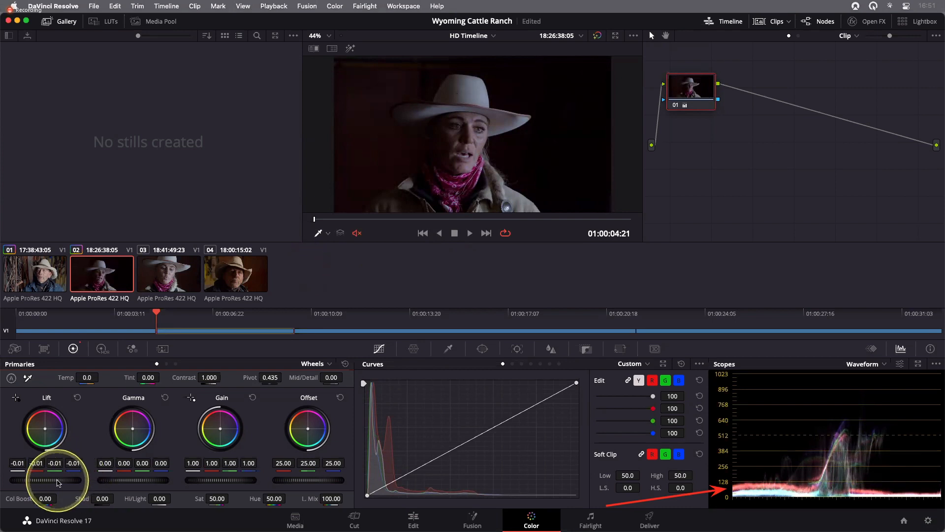
pyautogui.moveTo(58, 482); pyautogui.dragTo(33, 481)
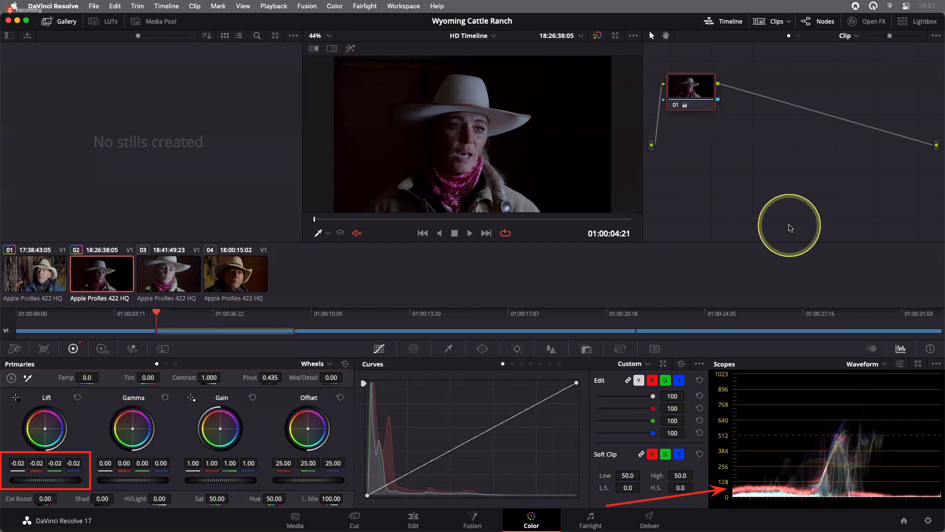
pyautogui.hotkey('shift', 'd')
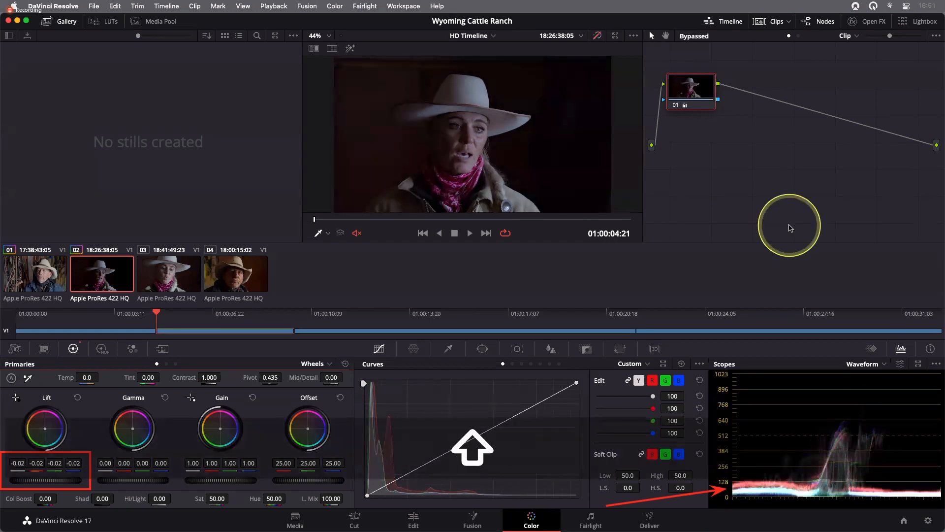
pyautogui.hotkey('shift', 'd')
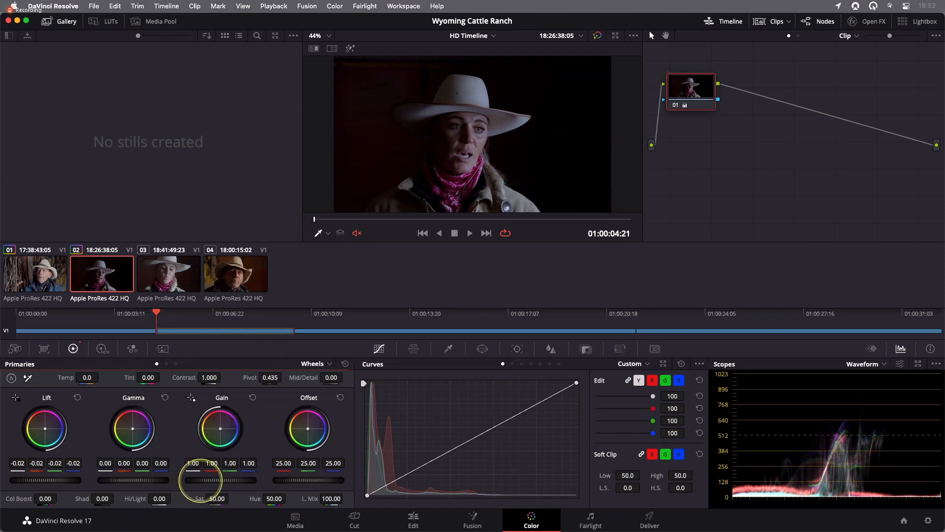
# - Raise the Gain master wheel to 1.45 to brighten the highlights
pyautogui.moveTo(200, 480); pyautogui.dragTo(467, 497)
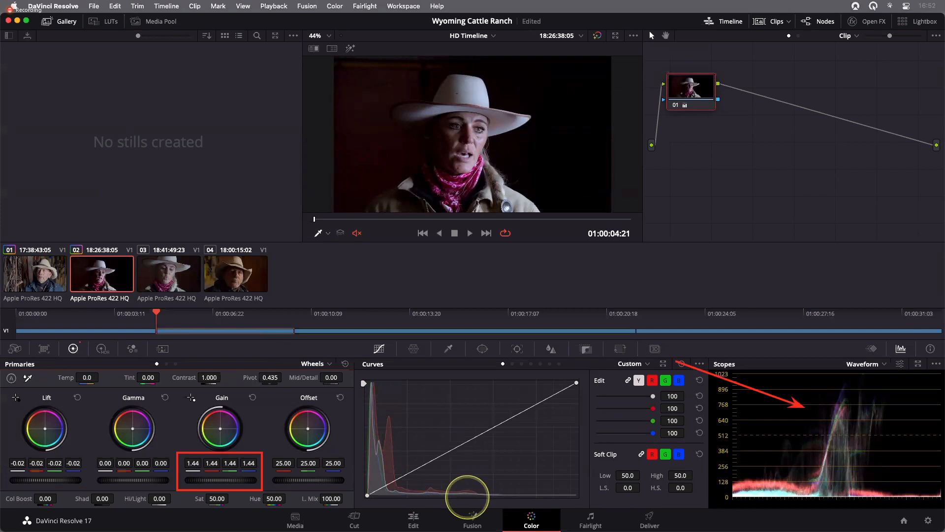
pyautogui.moveTo(468, 496); pyautogui.dragTo(494, 492)
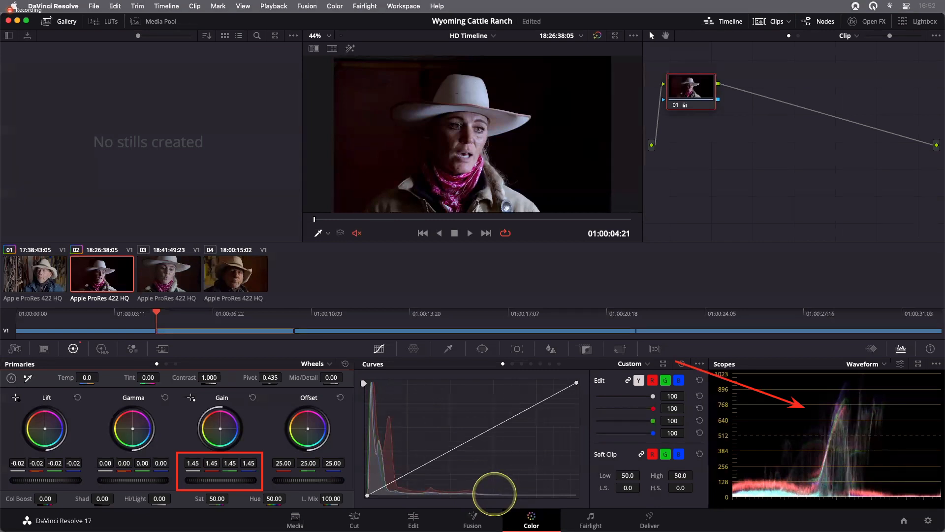
pyautogui.moveTo(495, 494)
pyautogui.mouseDown()
pyautogui.moveTo(483, 496)
pyautogui.moveTo(494, 492)
pyautogui.mouseUp()
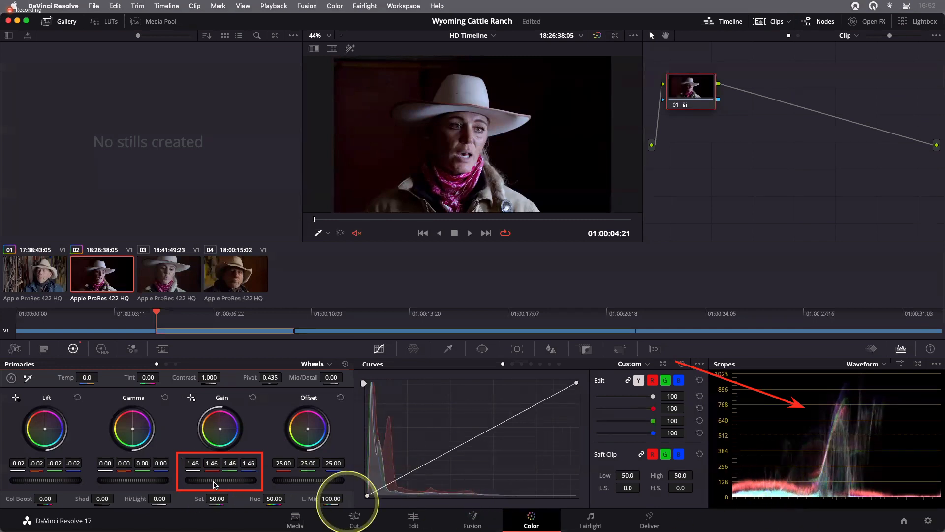
pyautogui.moveTo(207, 480); pyautogui.dragTo(231, 481)
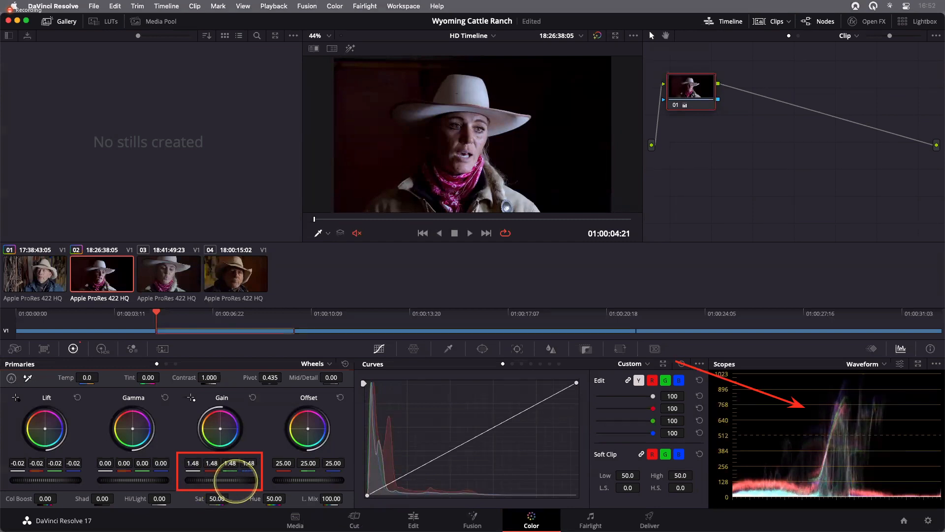
pyautogui.moveTo(247, 481)
pyautogui.mouseDown()
pyautogui.moveTo(264, 481)
pyautogui.moveTo(230, 481)
pyautogui.mouseUp()
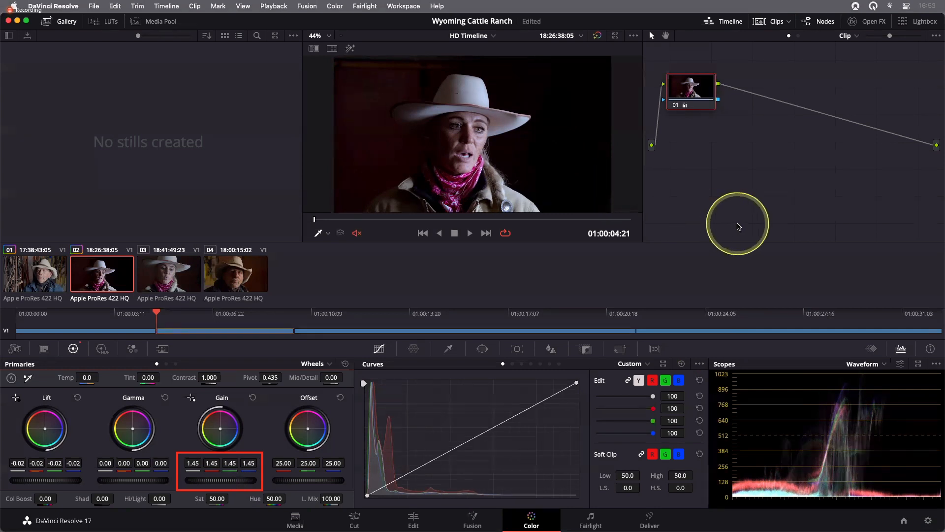
# - Repeatedly toggle the grade bypass to compare before and after, ending with grades active
pyautogui.hotkey('shift', 'd')
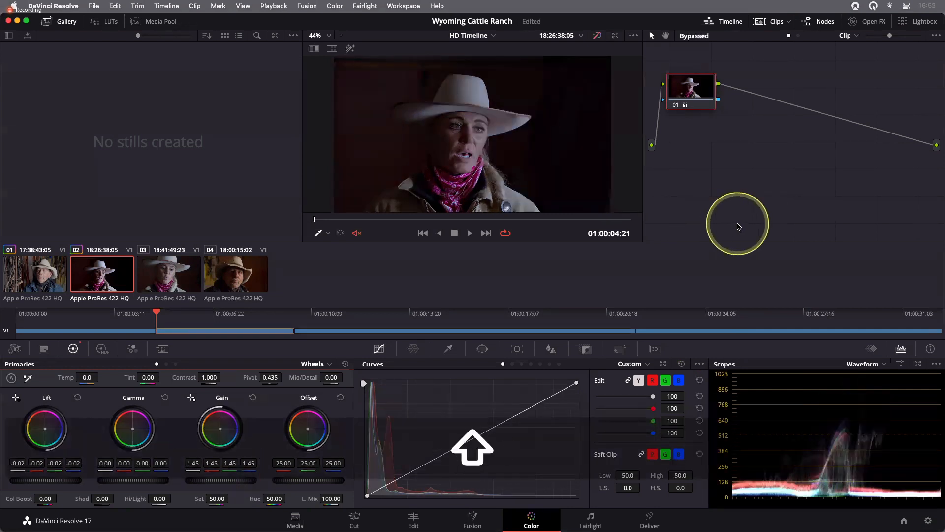
pyautogui.hotkey('shift', 'd')
pyautogui.hotkey('shift', 'd')
pyautogui.hotkey('shift', 'd')
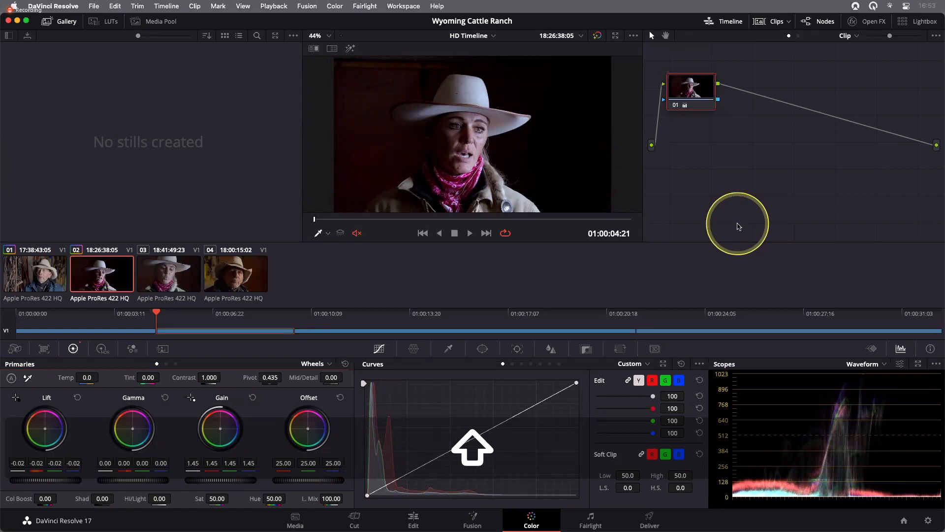
pyautogui.hotkey('shift', 'd')
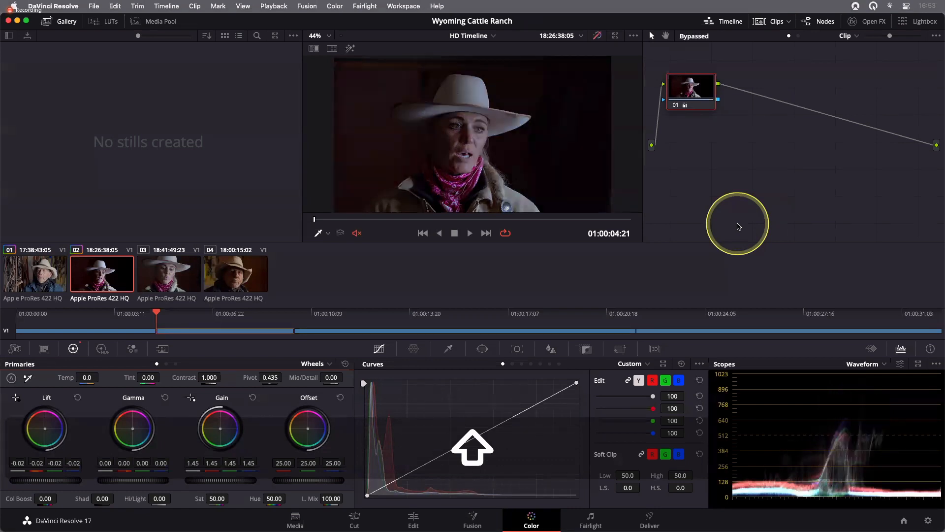
pyautogui.hotkey('shift', 'd')
pyautogui.hotkey('shift', 'd')
pyautogui.hotkey('shift', 'd')
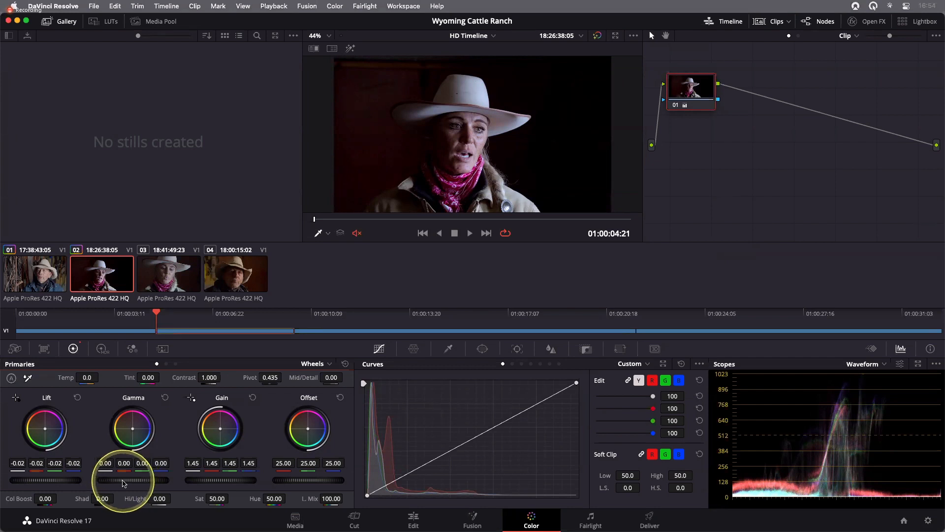
# - Set the Gamma master wheel to -0.07 to darken the midtones
pyautogui.moveTo(123, 480); pyautogui.dragTo(224, 480)
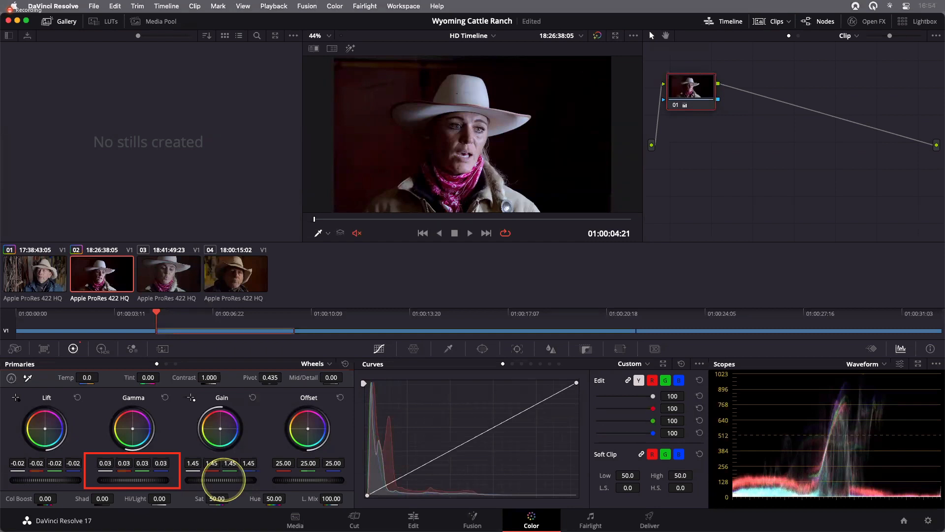
pyautogui.moveTo(167, 481); pyautogui.dragTo(20, 479)
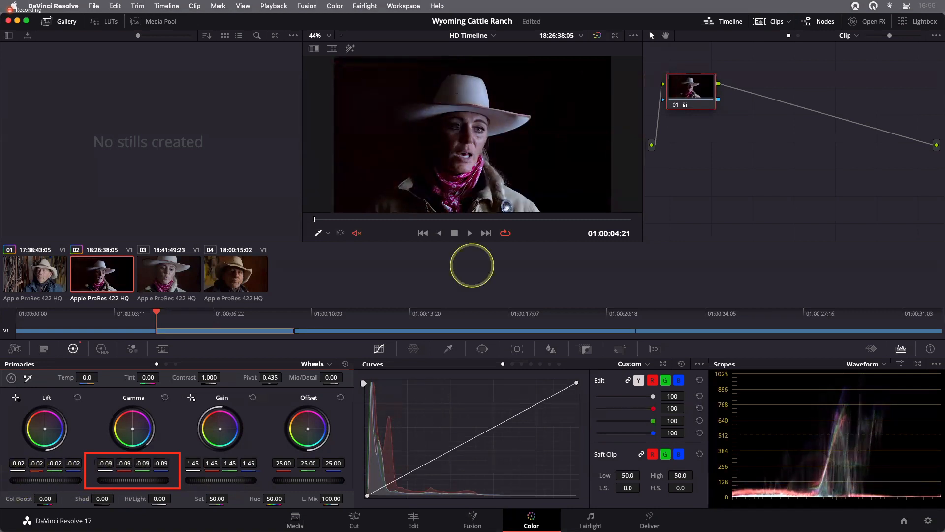
pyautogui.moveTo(472, 266)
pyautogui.mouseDown()
pyautogui.moveTo(437, 263)
pyautogui.moveTo(460, 265)
pyautogui.mouseUp()
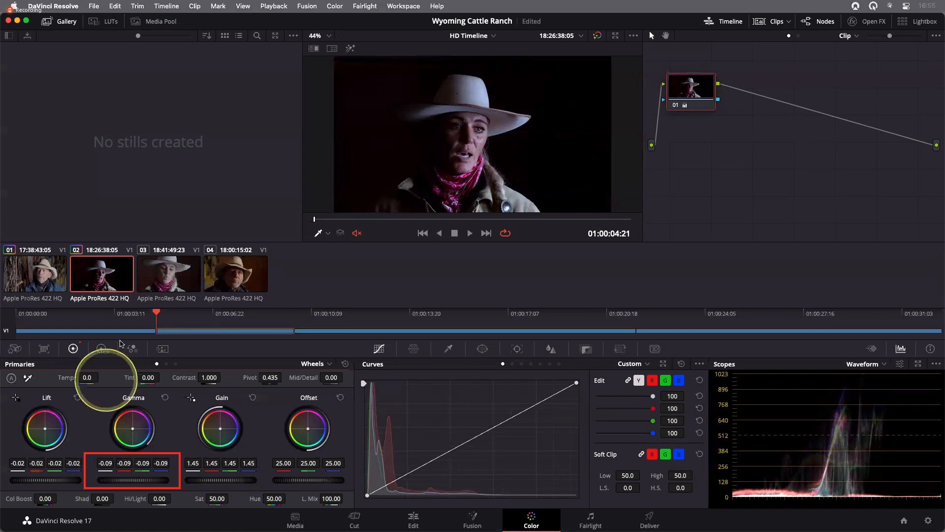
pyautogui.press('ctrl')
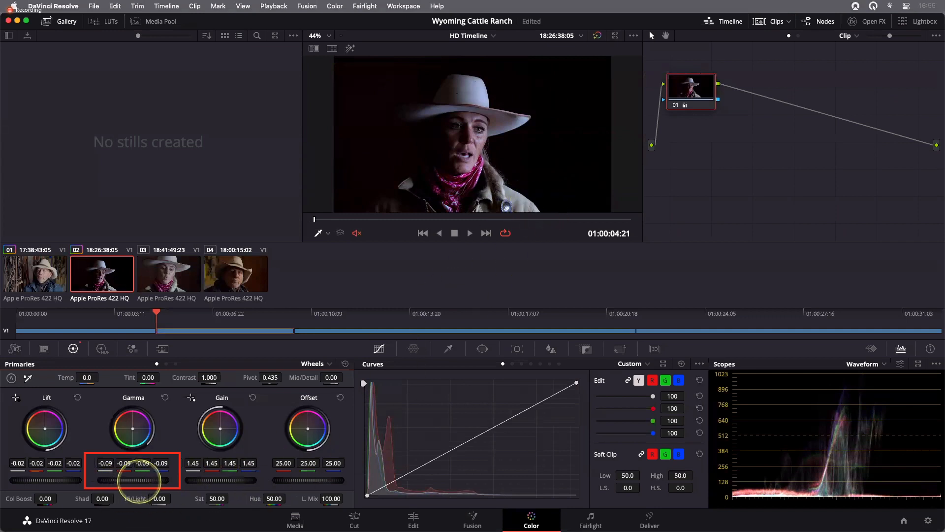
pyautogui.moveTo(139, 481); pyautogui.dragTo(185, 480)
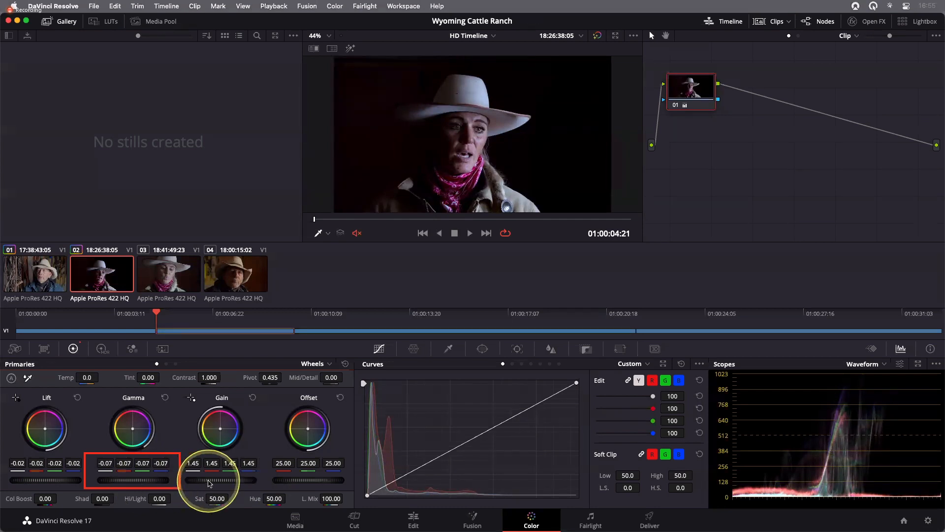
# - Raise the Gain master to 1.49 and shift the Gain color balance toward green, about 1.61
pyautogui.moveTo(210, 483); pyautogui.dragTo(235, 484)
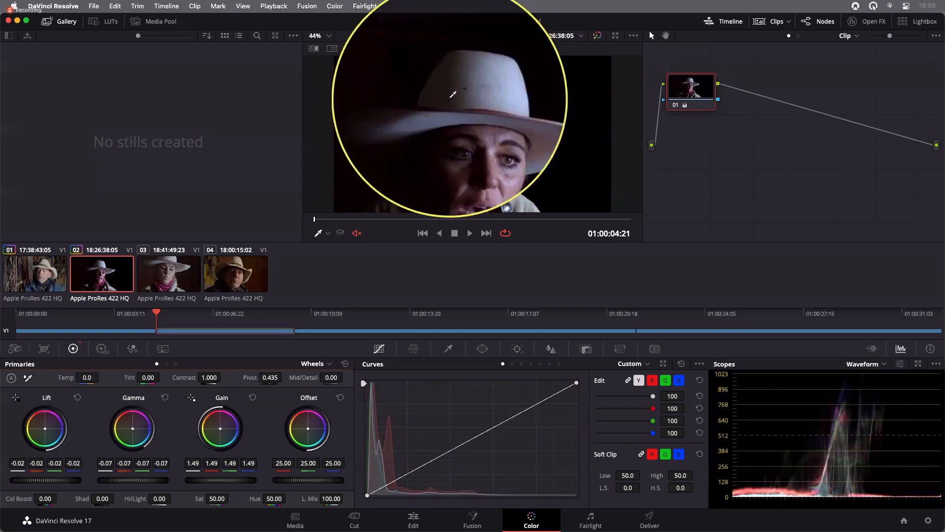
pyautogui.hotkey('shift', 'z')
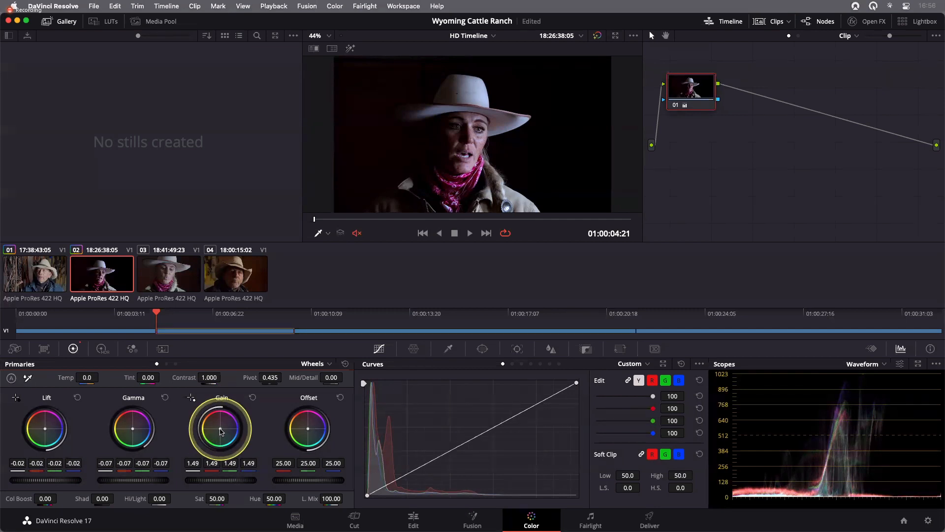
pyautogui.moveTo(220, 431); pyautogui.dragTo(218, 417)
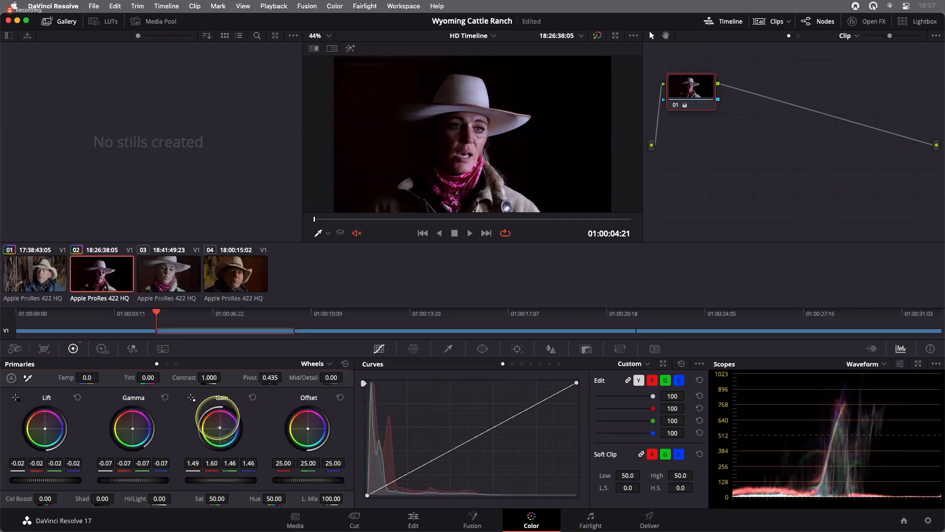
pyautogui.moveTo(219, 419)
pyautogui.mouseDown()
pyautogui.moveTo(214, 405)
pyautogui.moveTo(220, 417)
pyautogui.mouseUp()
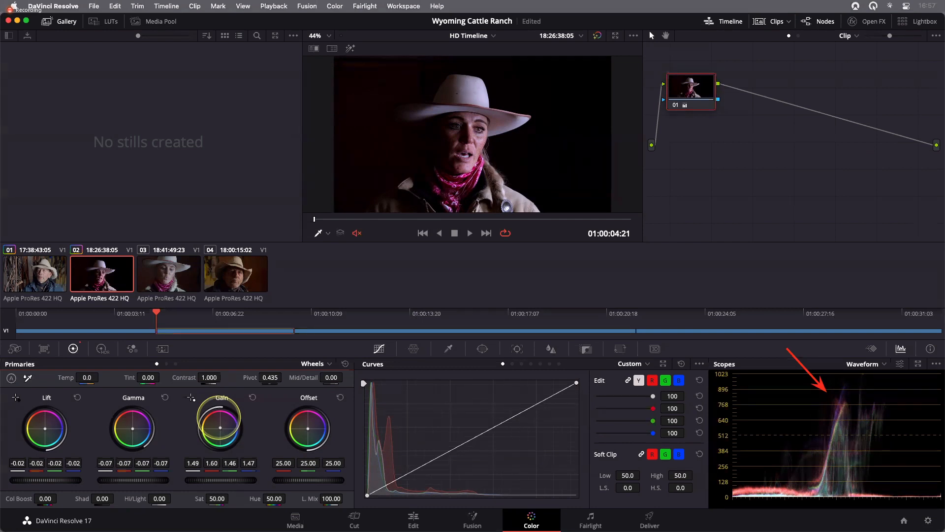
pyautogui.moveTo(219, 417); pyautogui.dragTo(219, 419)
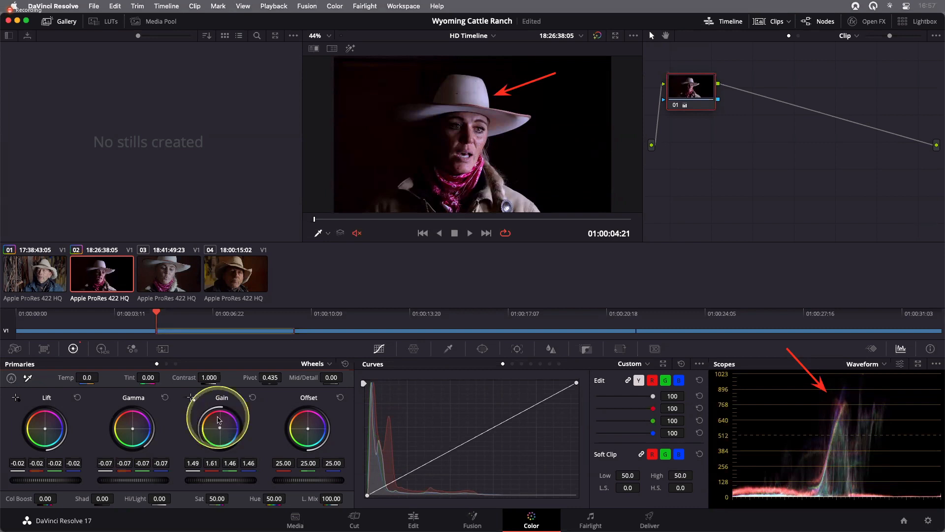
# - Save the project and toggle grade bypass on and off to compare
pyautogui.press('super+s')
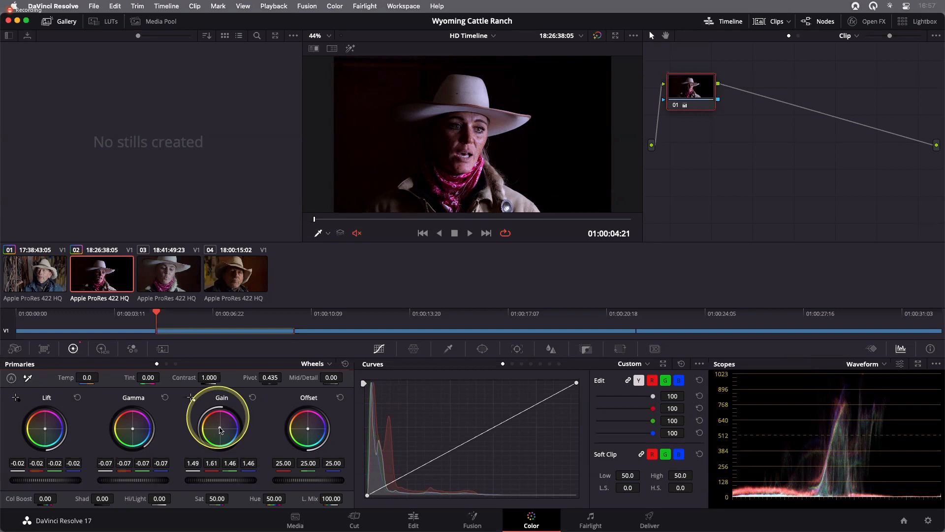
pyautogui.press('shift')
pyautogui.hotkey('shift', 'd')
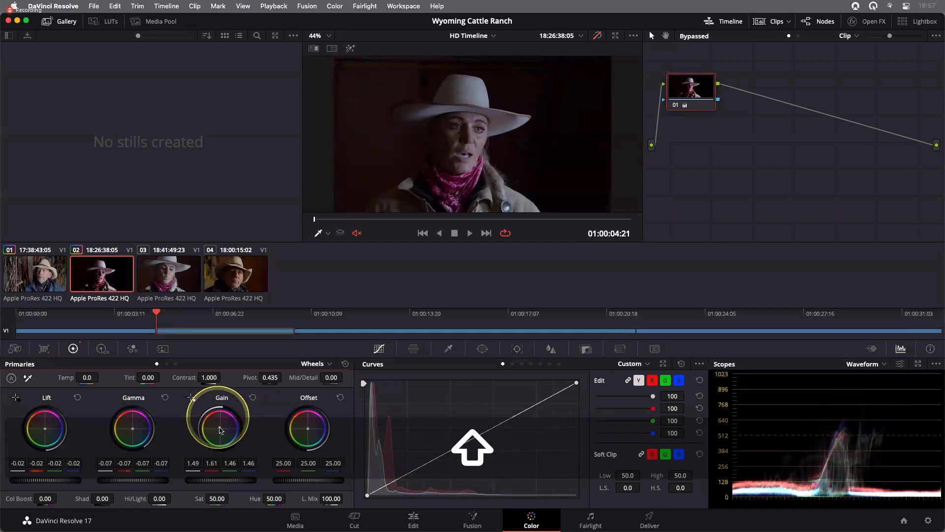
pyautogui.hotkey('shift', 'd')
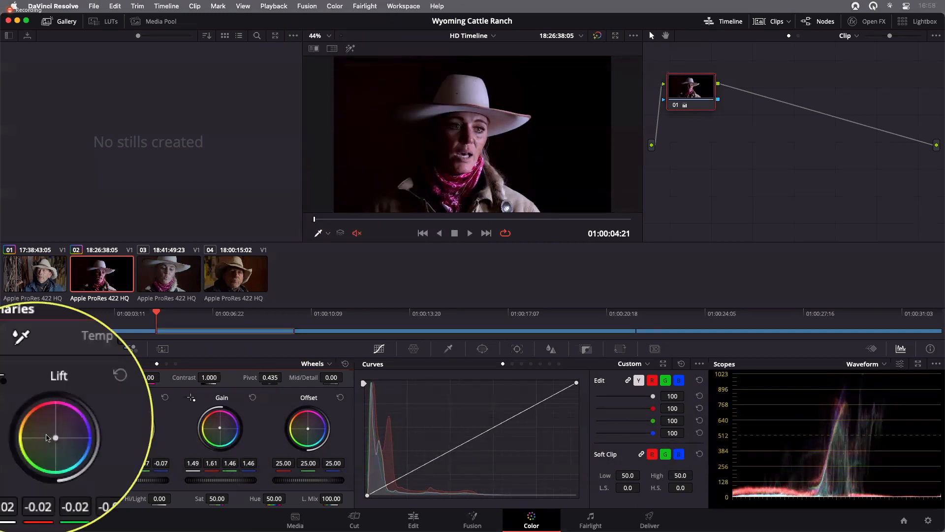
# - Nudge the Lift color balance slightly so its red value reads -0.03
pyautogui.moveTo(44, 433); pyautogui.dragTo(48, 433)
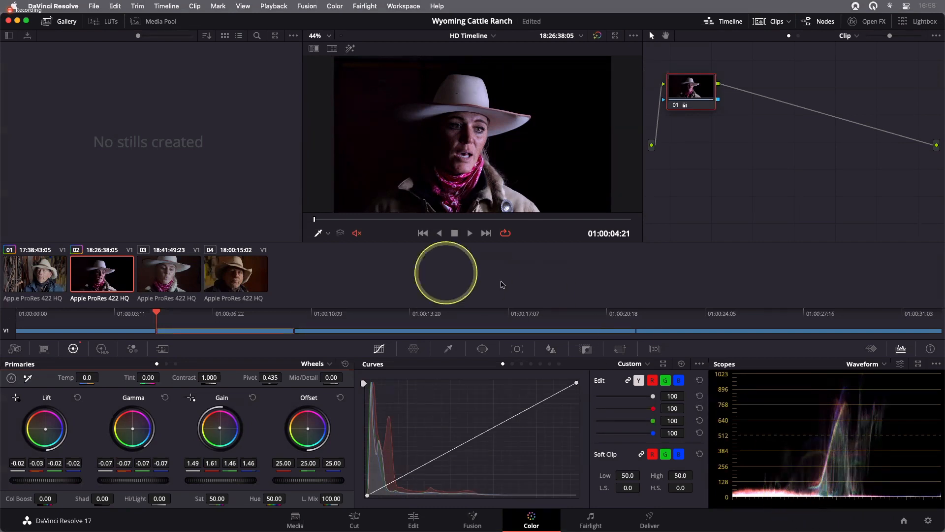
# - Select clip 04 and scrub through it in the viewer
pyautogui.click(235, 271)
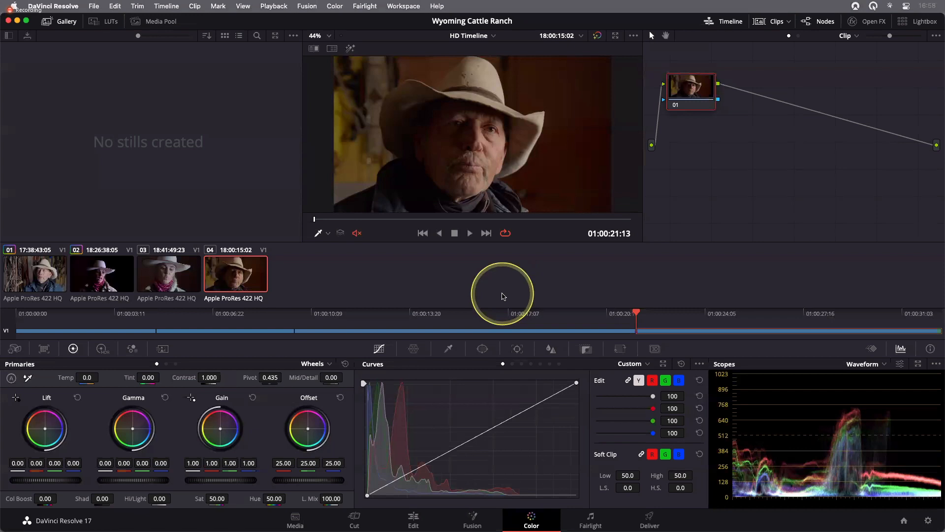
pyautogui.click(365, 219)
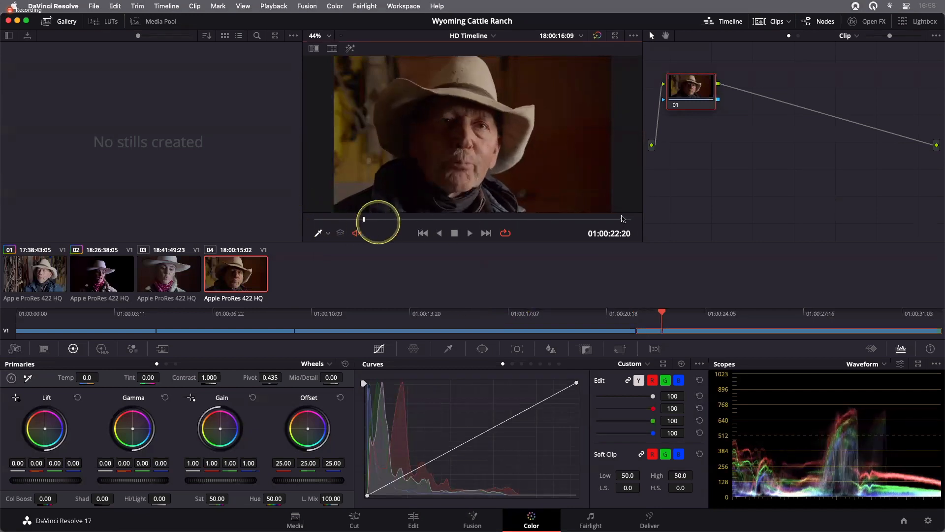
pyautogui.moveTo(364, 219); pyautogui.dragTo(317, 219)
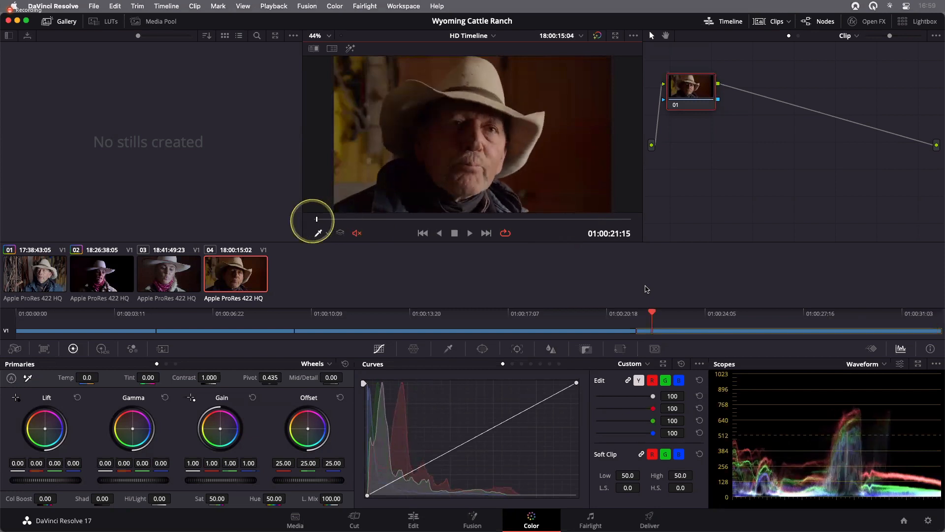
pyautogui.click(647, 289)
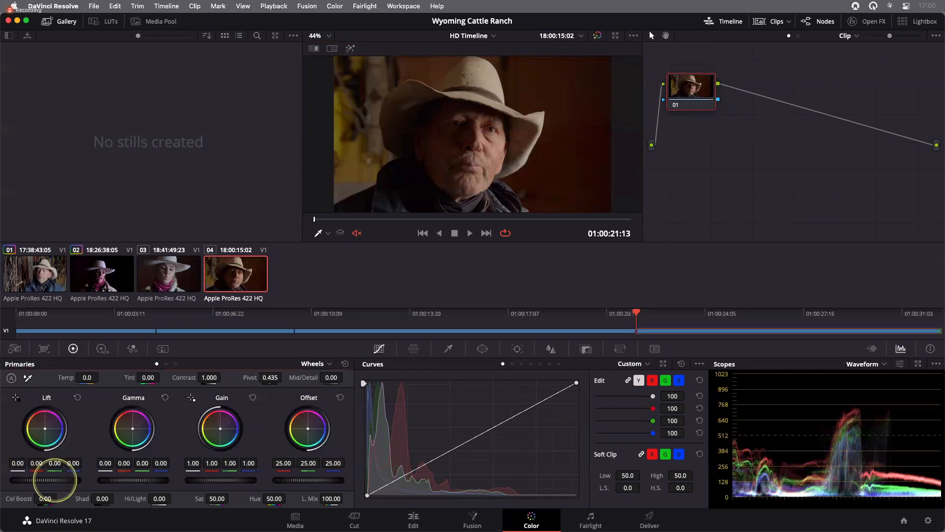
# - Lower the Lift master wheel on clip 04 to -0.01
pyautogui.moveTo(54, 479)
pyautogui.mouseDown()
pyautogui.moveTo(73, 480)
pyautogui.moveTo(54, 480)
pyautogui.mouseUp()
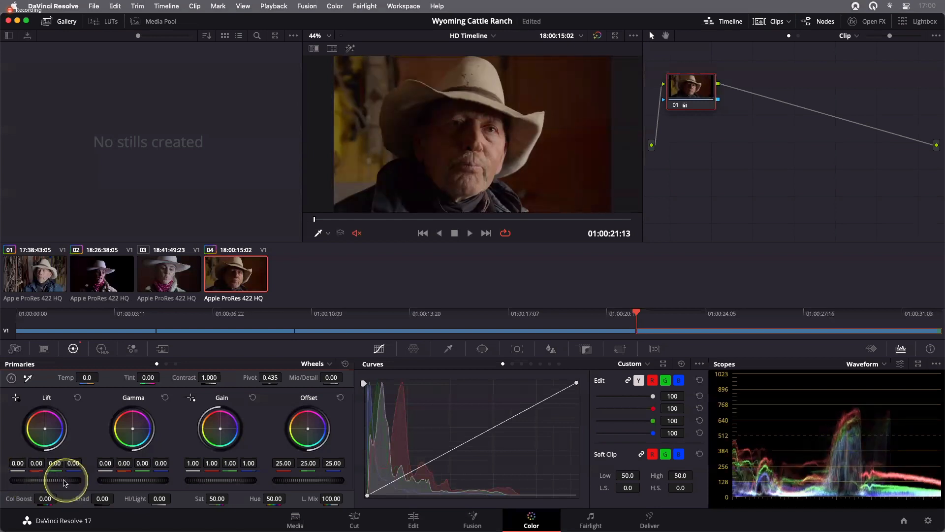
pyautogui.moveTo(66, 480); pyautogui.dragTo(59, 480)
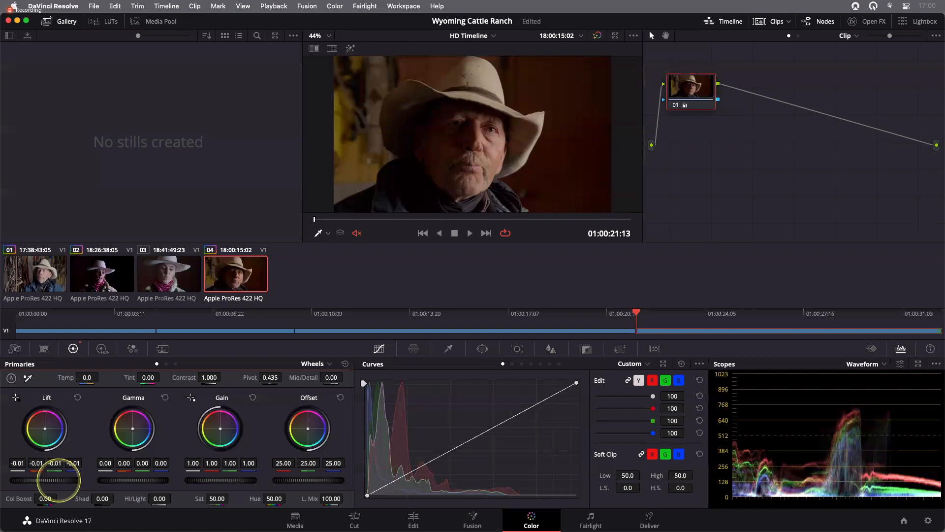
# - Raise the Gain master wheel to 1.36 and the Gamma master wheel to 0.04 on clip 04
pyautogui.moveTo(221, 480); pyautogui.dragTo(385, 476)
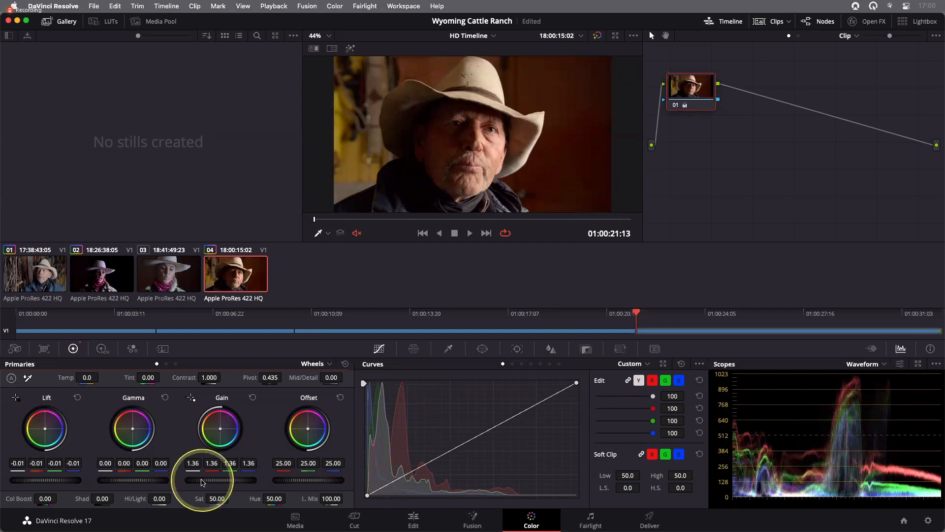
pyautogui.moveTo(127, 482); pyautogui.dragTo(200, 483)
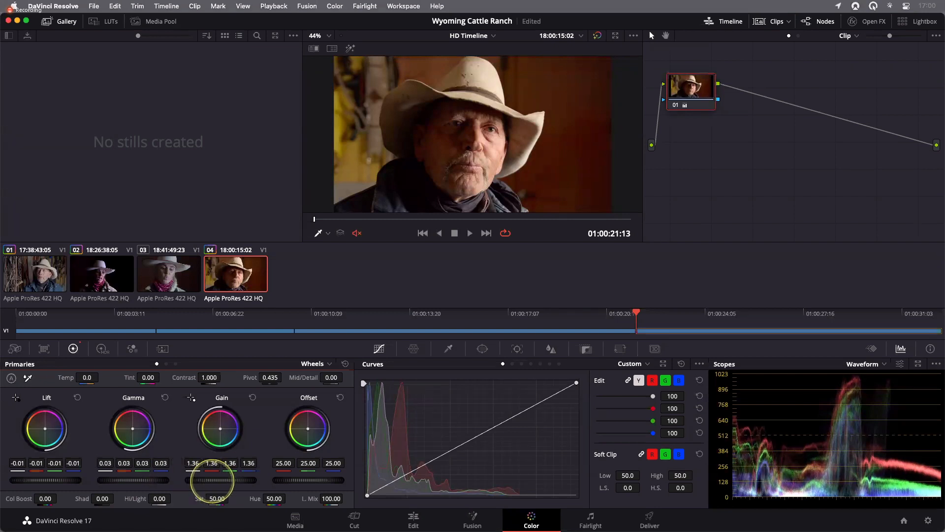
pyautogui.moveTo(212, 480)
pyautogui.mouseDown()
pyautogui.moveTo(72, 482)
pyautogui.moveTo(219, 488)
pyautogui.mouseUp()
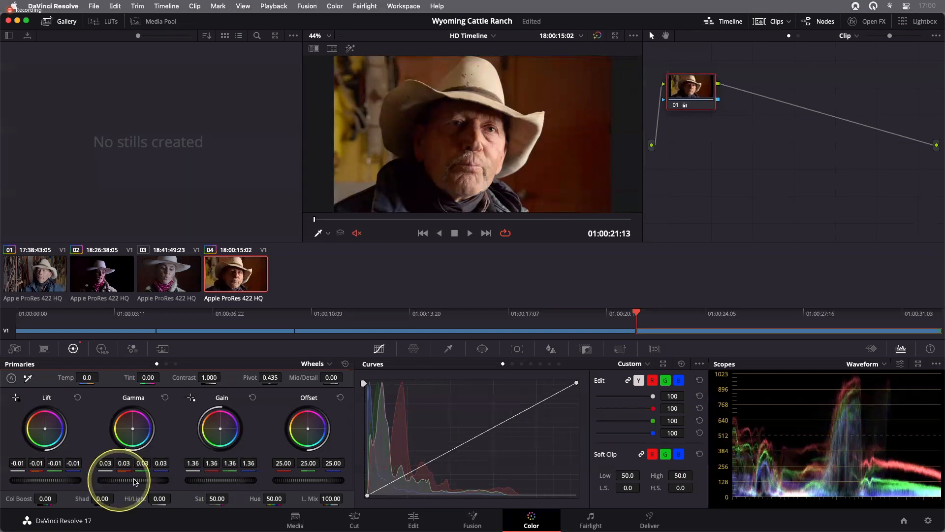
pyautogui.moveTo(119, 480); pyautogui.dragTo(133, 480)
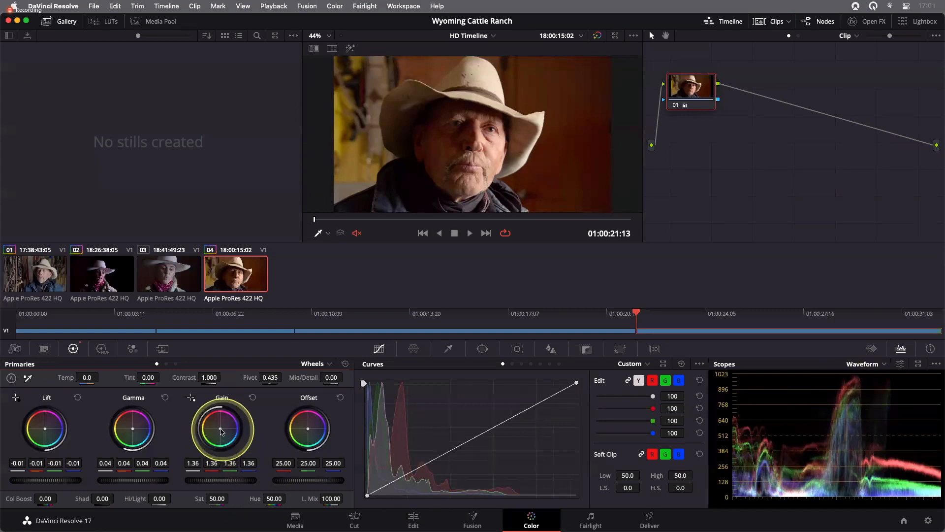
# - Shift the Gain color balance to 1.28, 1.37, 1.51 and the Gamma balance to 0.00, 0.05, 0.06, then compare with bypass
pyautogui.moveTo(220, 429); pyautogui.dragTo(233, 436)
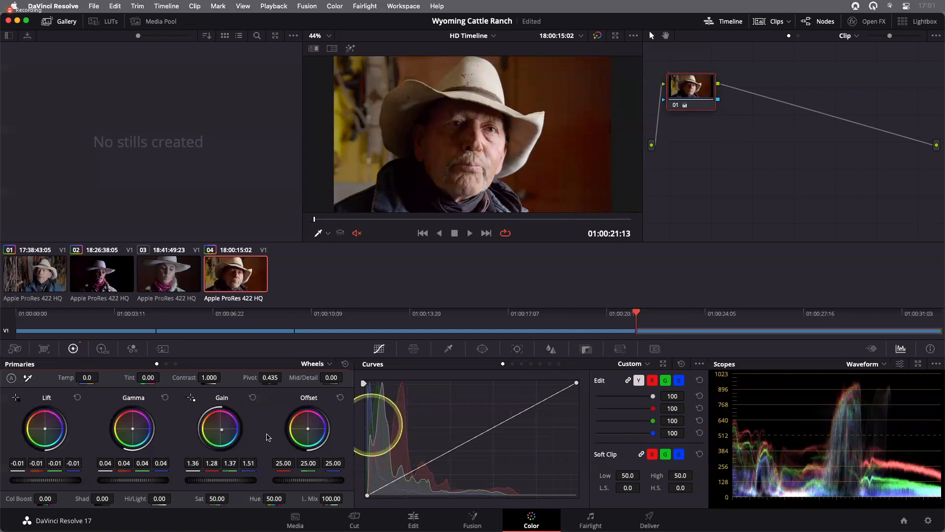
pyautogui.moveTo(139, 438); pyautogui.dragTo(146, 453)
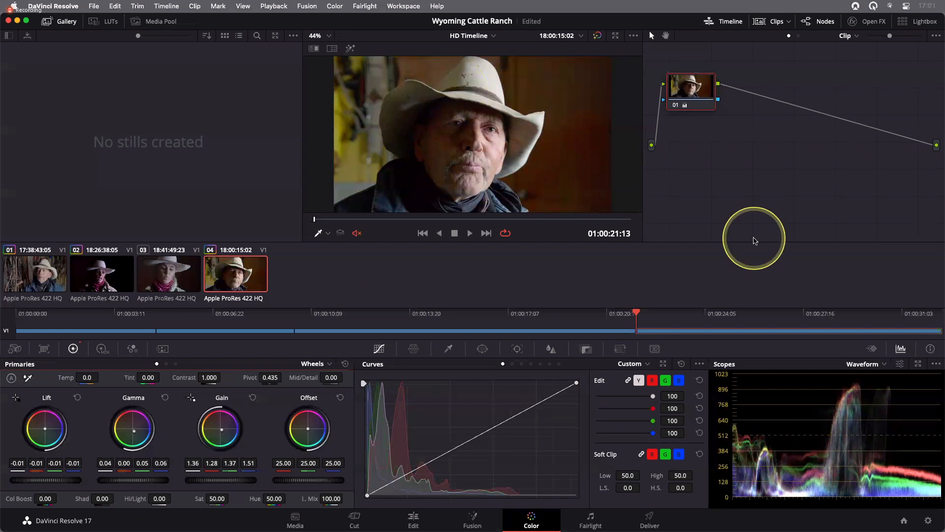
pyautogui.hotkey('shift', 'd')
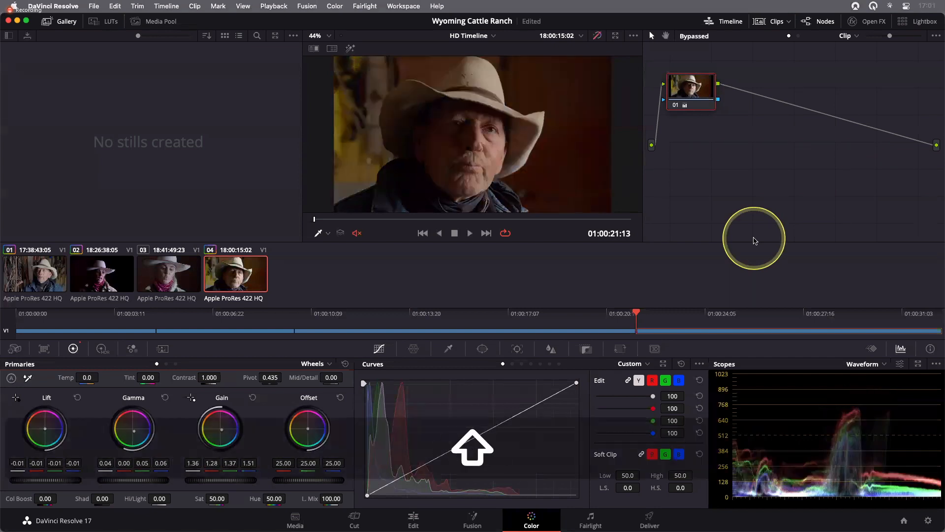
pyautogui.hotkey('shift', 'd')
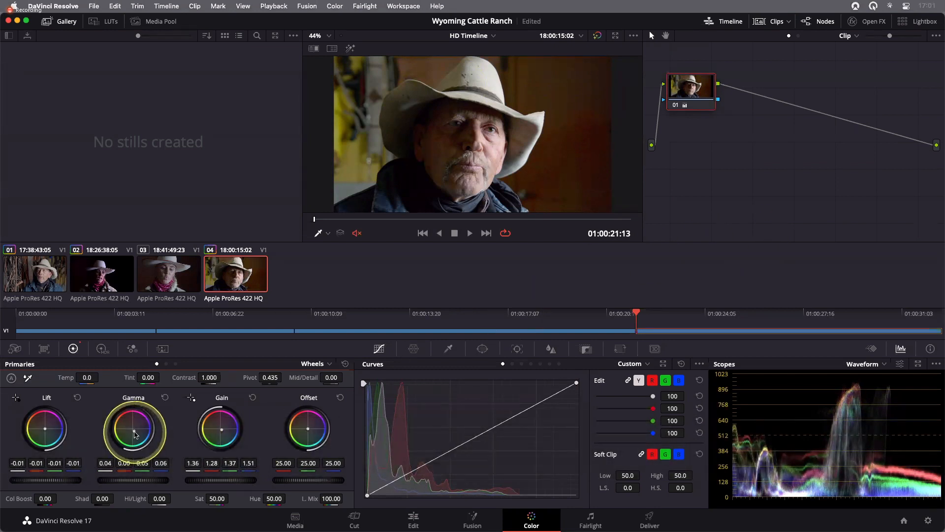
# - Refine the Gamma color balance to 0.01, 0.04, 0.05, toggle bypass on and off to compare, and save the project
pyautogui.moveTo(135, 432); pyautogui.dragTo(130, 423)
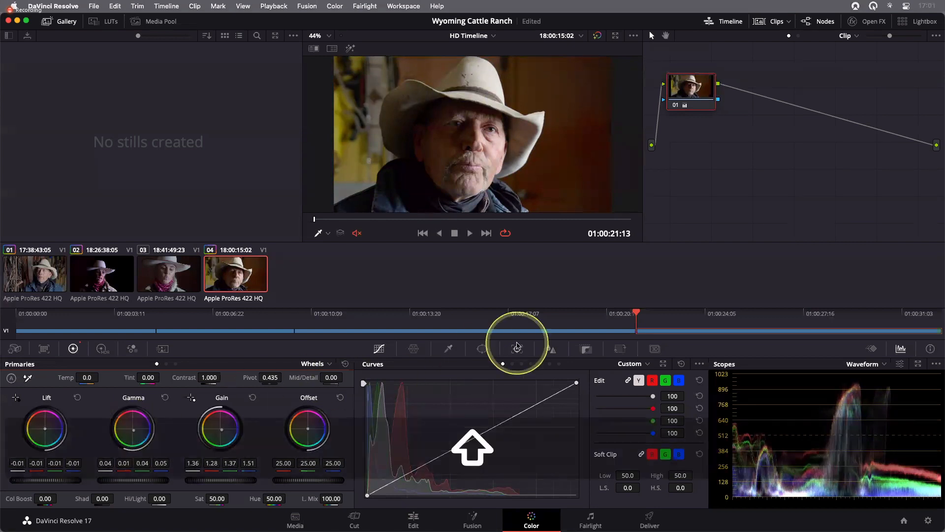
pyautogui.hotkey('shift', 'd')
pyautogui.hotkey('shift', 'd')
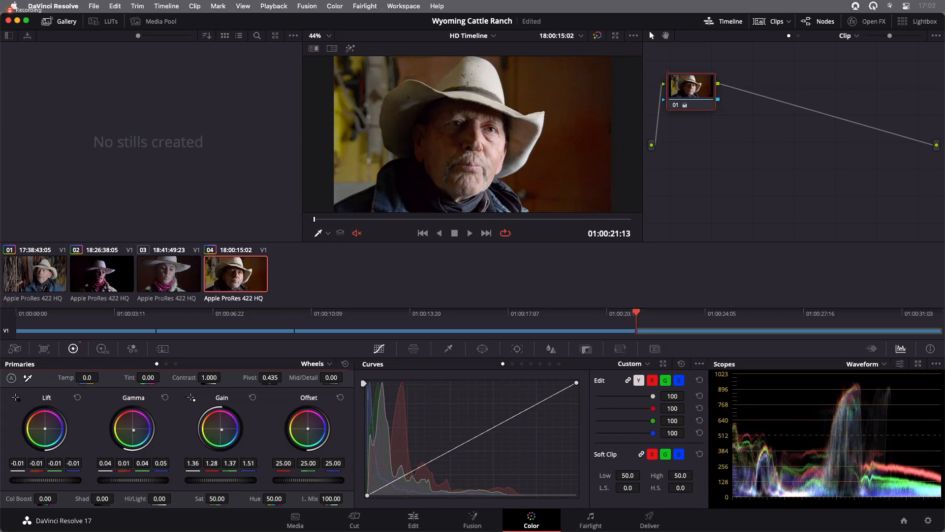
pyautogui.press('super+s')
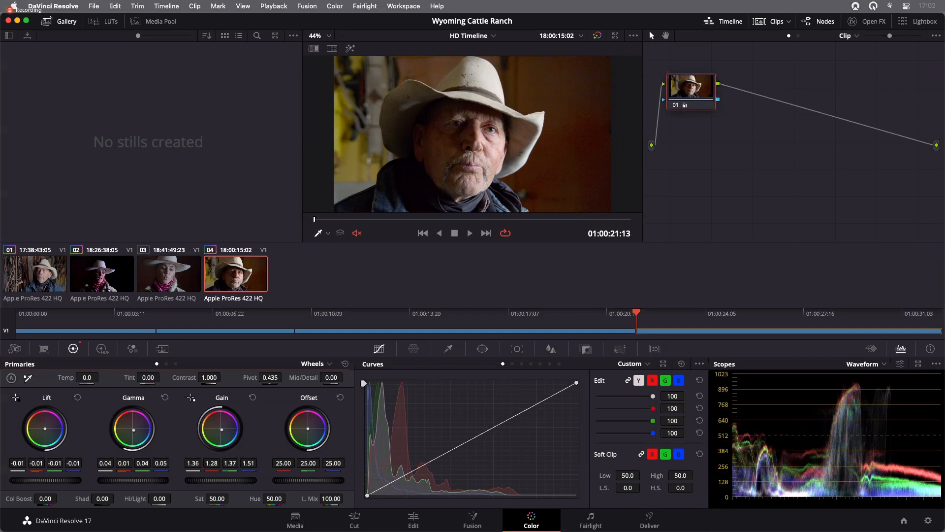
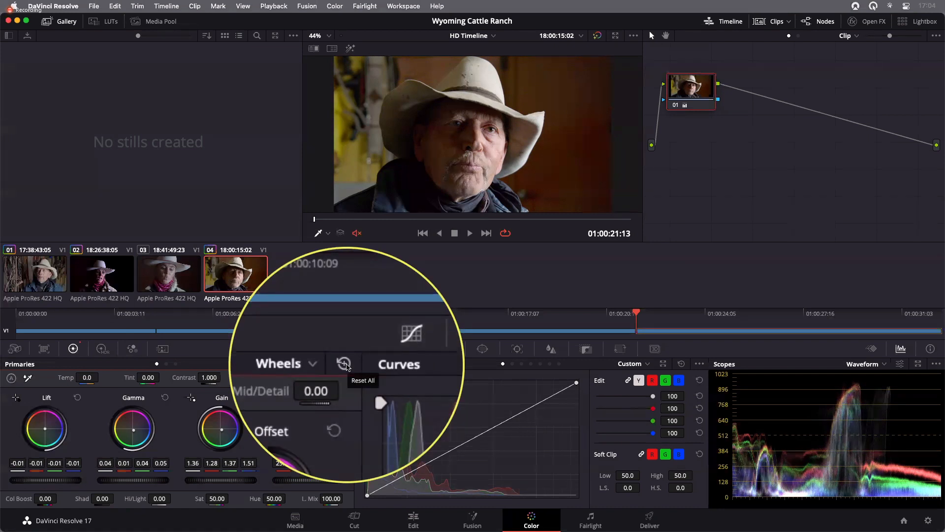
# - Reset all primary wheel adjustments on clip 04
pyautogui.click(346, 365)
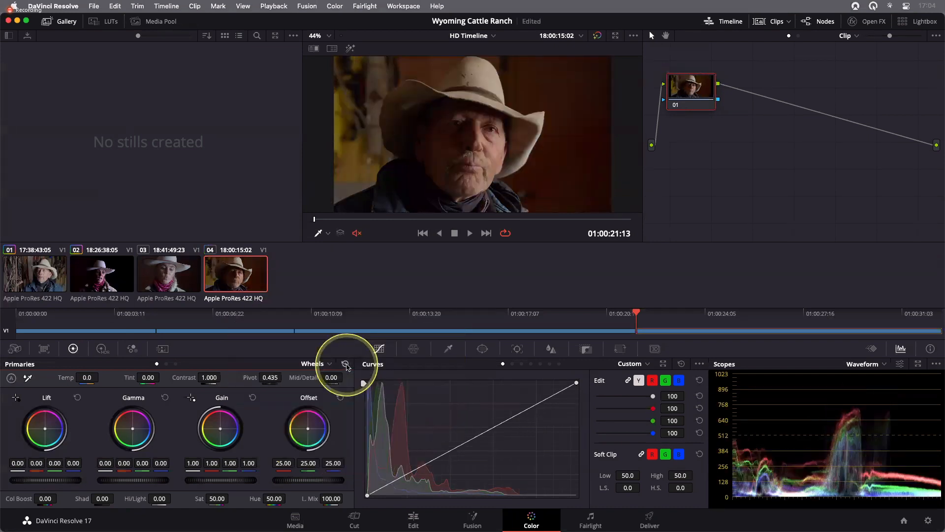
pyautogui.click(335, 6)
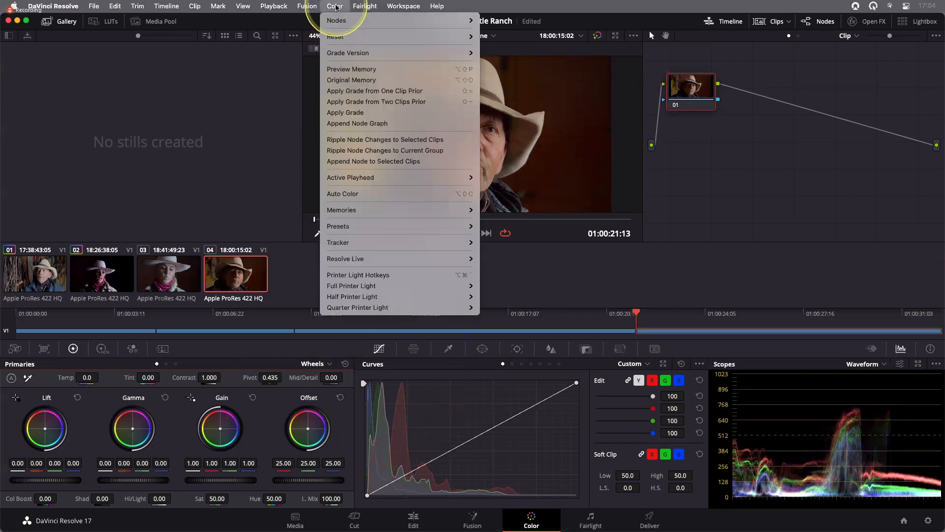
pyautogui.moveTo(342, 38)
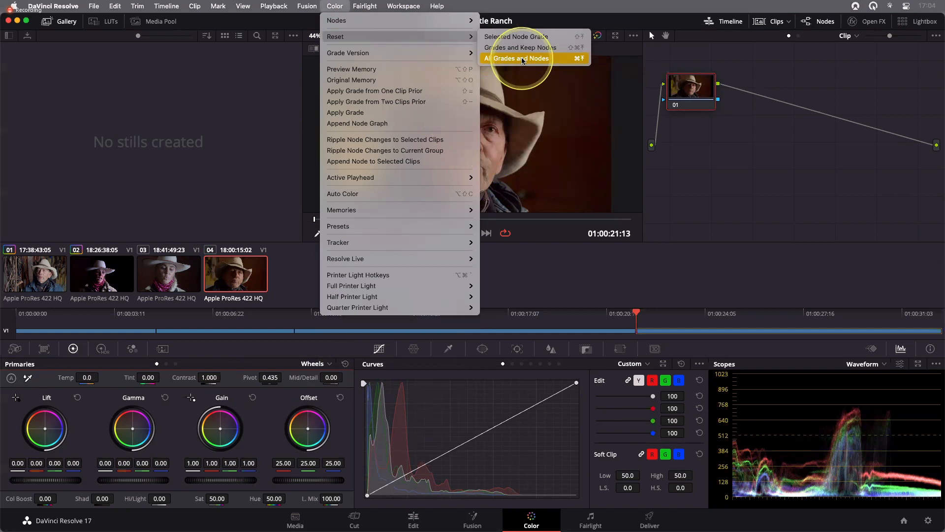
pyautogui.click(301, 279)
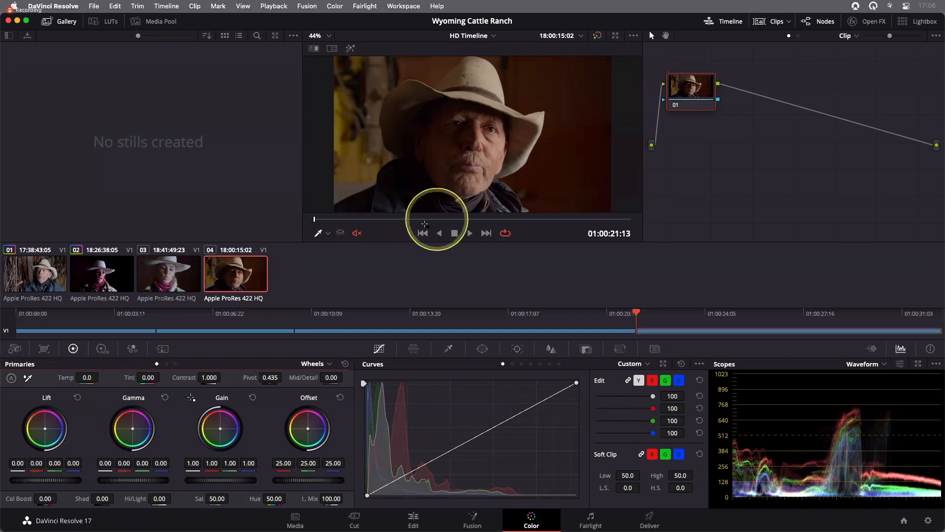
# - Sample the black point in the shadow under the hat brim with the Lift picker on clip 04
pyautogui.moveTo(426, 188)
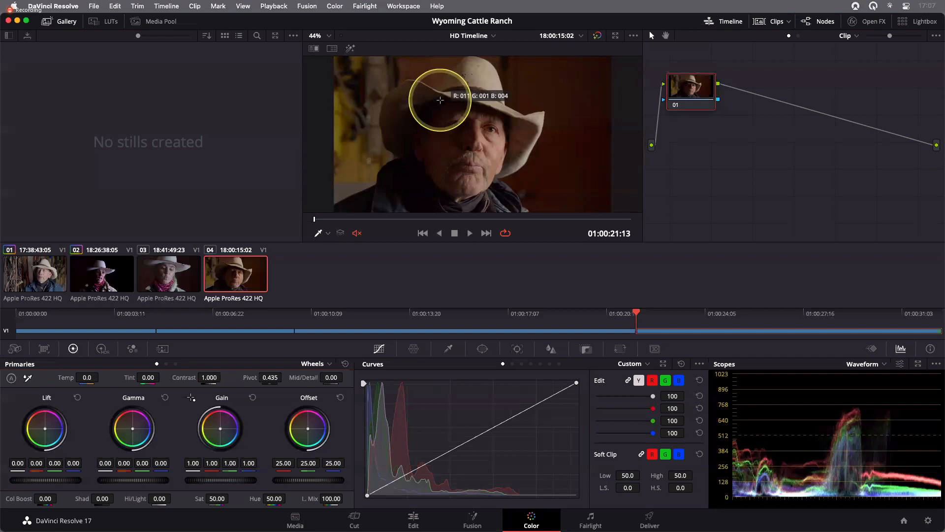
pyautogui.click(440, 100)
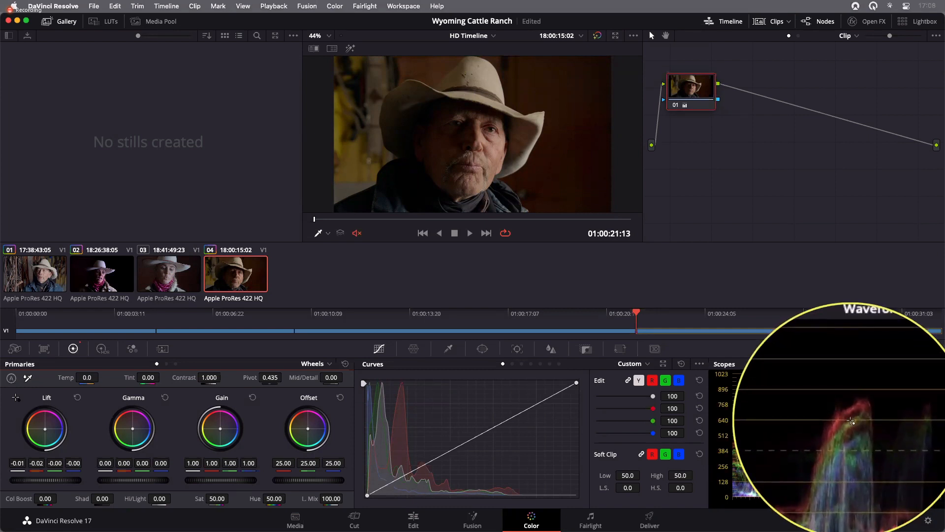
# - Sample the white point on the hat with the Gain picker, then lower the Gain master wheel to 1.36
pyautogui.click(491, 78)
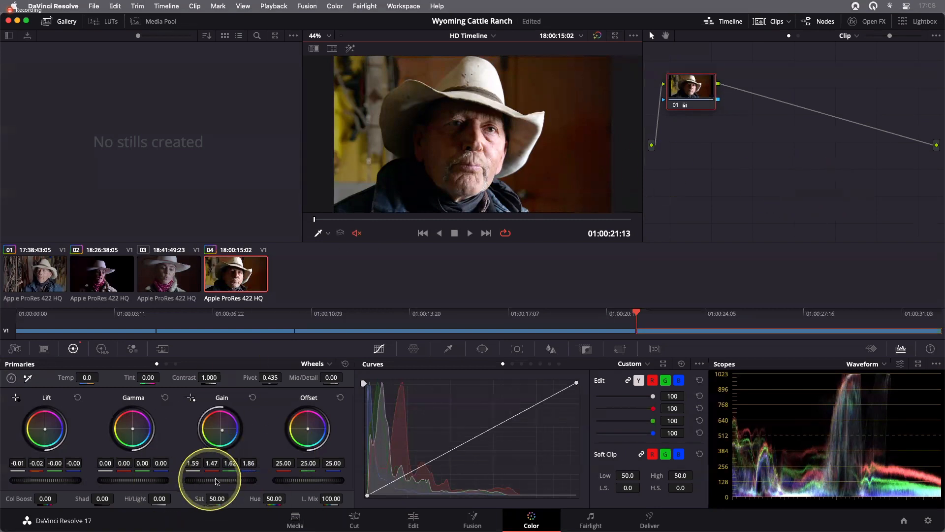
pyautogui.moveTo(221, 484); pyautogui.dragTo(97, 478)
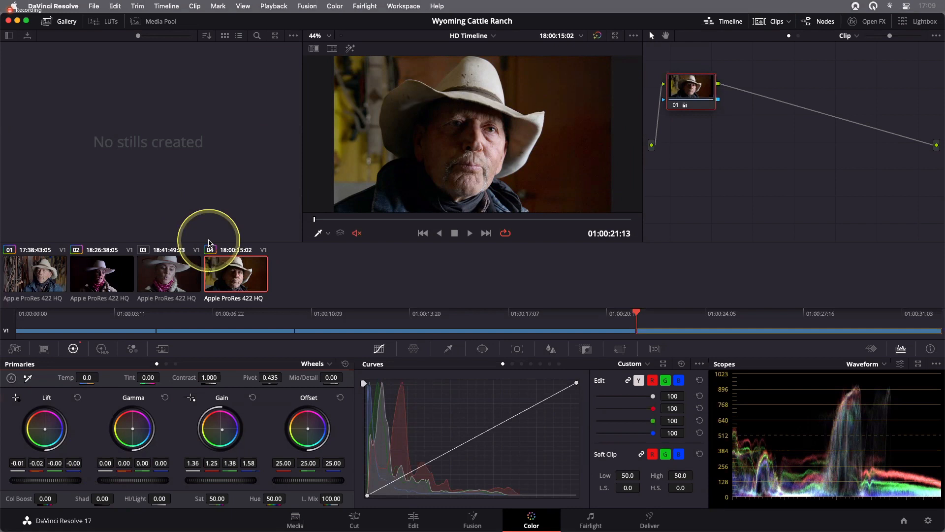
# - Select clip 03 and raise its Contrast to 1.282
pyautogui.click(150, 272)
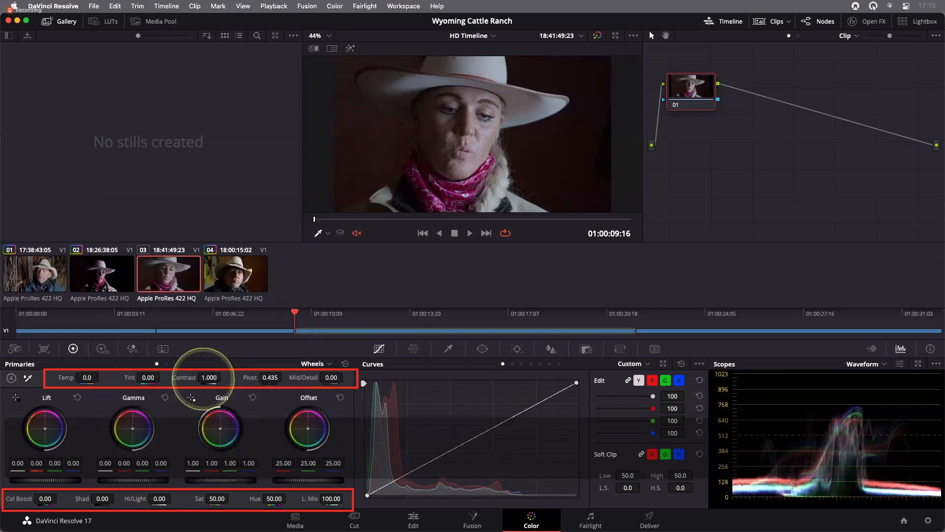
pyautogui.moveTo(203, 378)
pyautogui.mouseDown()
pyautogui.moveTo(264, 379)
pyautogui.moveTo(152, 382)
pyautogui.moveTo(308, 386)
pyautogui.moveTo(310, 394)
pyautogui.moveTo(249, 393)
pyautogui.moveTo(317, 376)
pyautogui.moveTo(342, 397)
pyautogui.moveTo(269, 397)
pyautogui.mouseUp()
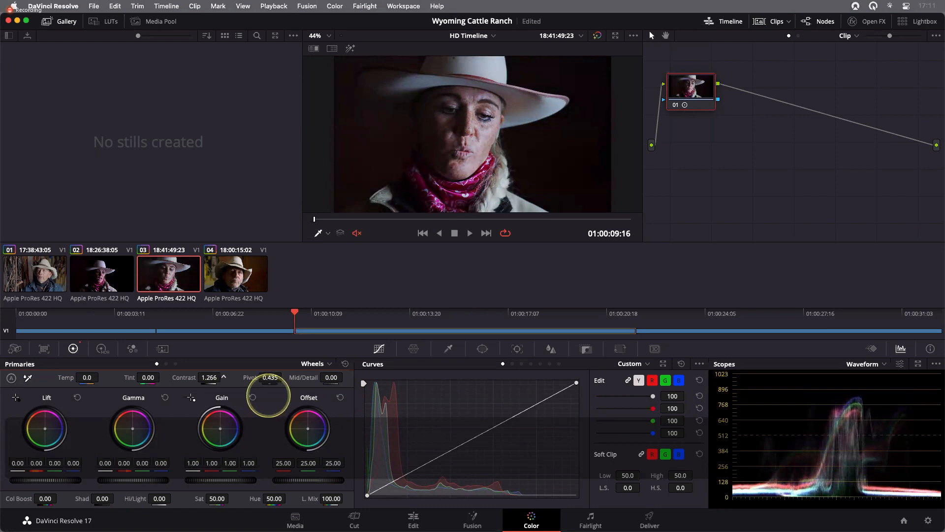
pyautogui.moveTo(268, 395); pyautogui.dragTo(264, 390)
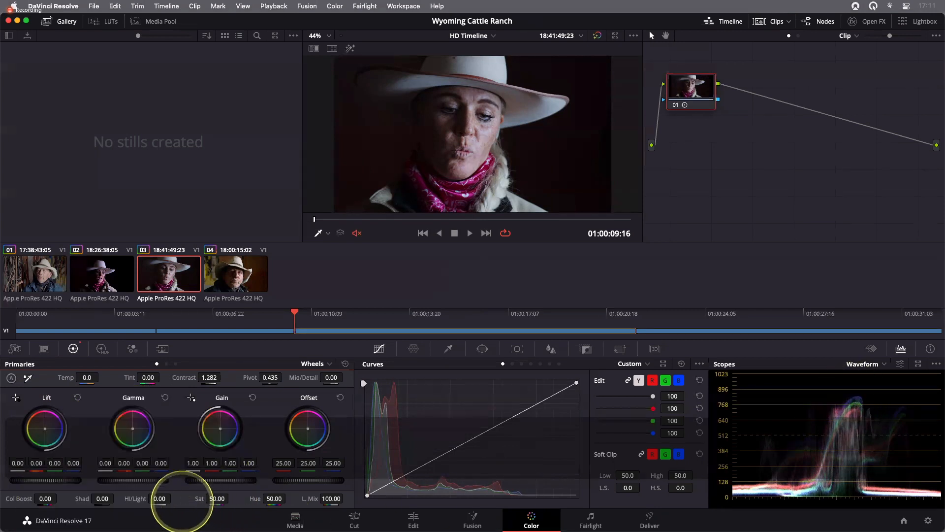
# - Raise Highlights to 33.50 on clip 03, and try lowering Shadows to -2.00 before resetting it
pyautogui.moveTo(157, 500)
pyautogui.mouseDown()
pyautogui.moveTo(194, 500)
pyautogui.moveTo(159, 500)
pyautogui.mouseUp()
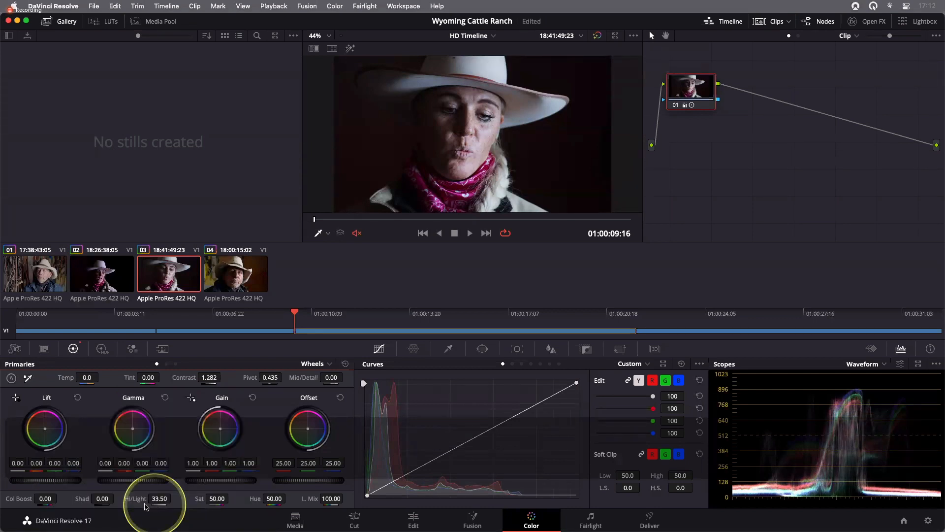
pyautogui.moveTo(102, 499)
pyautogui.mouseDown()
pyautogui.moveTo(120, 498)
pyautogui.moveTo(83, 502)
pyautogui.moveTo(97, 500)
pyautogui.moveTo(91, 509)
pyautogui.mouseUp()
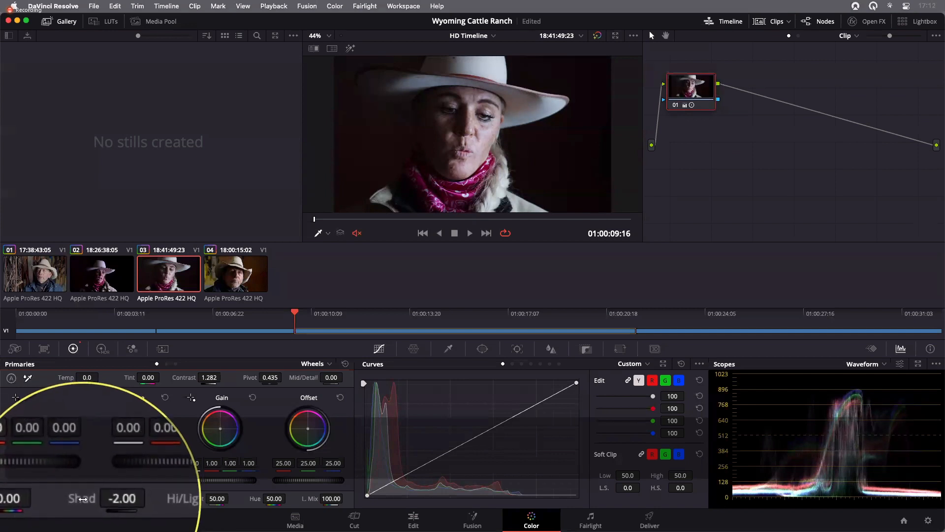
pyautogui.doubleClick(83, 499)
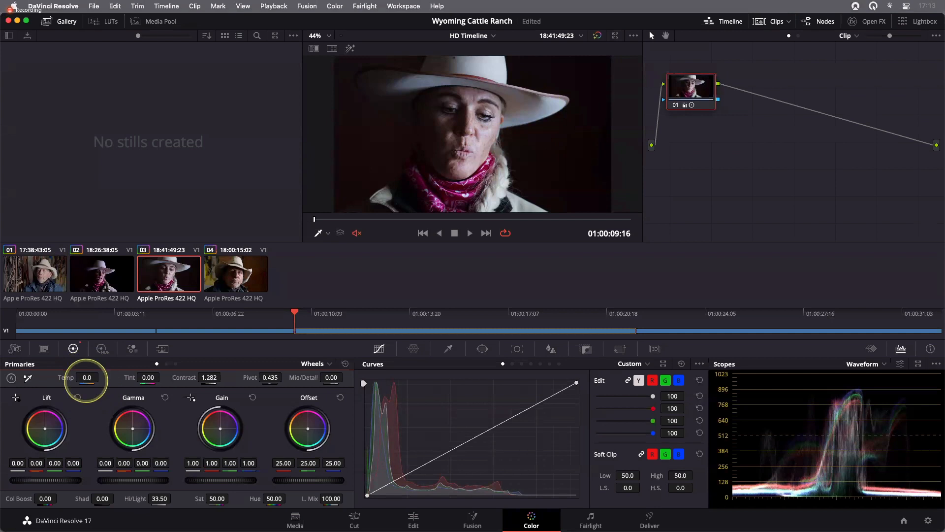
# - Warm clip 03 by setting the Temp value to 370.0
pyautogui.moveTo(86, 380); pyautogui.dragTo(106, 380)
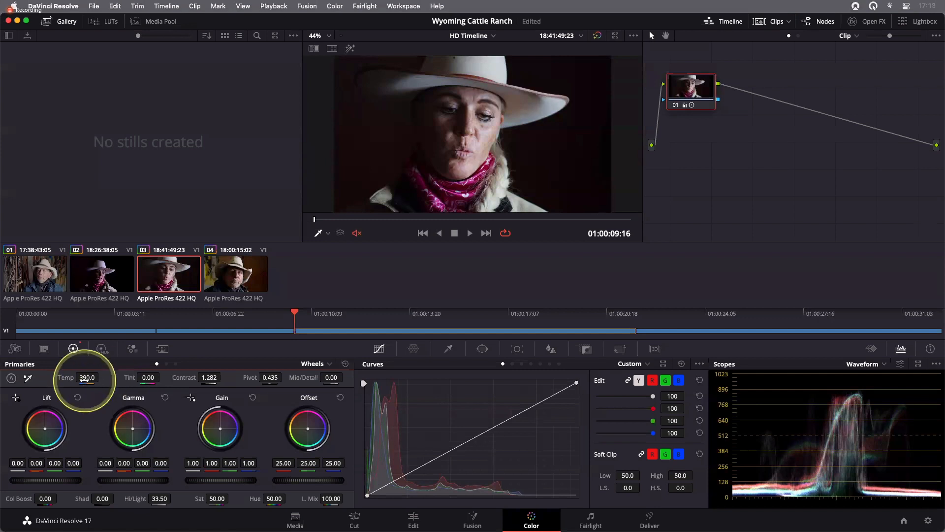
pyautogui.hotkey('ctrl', 'alt', 'm')
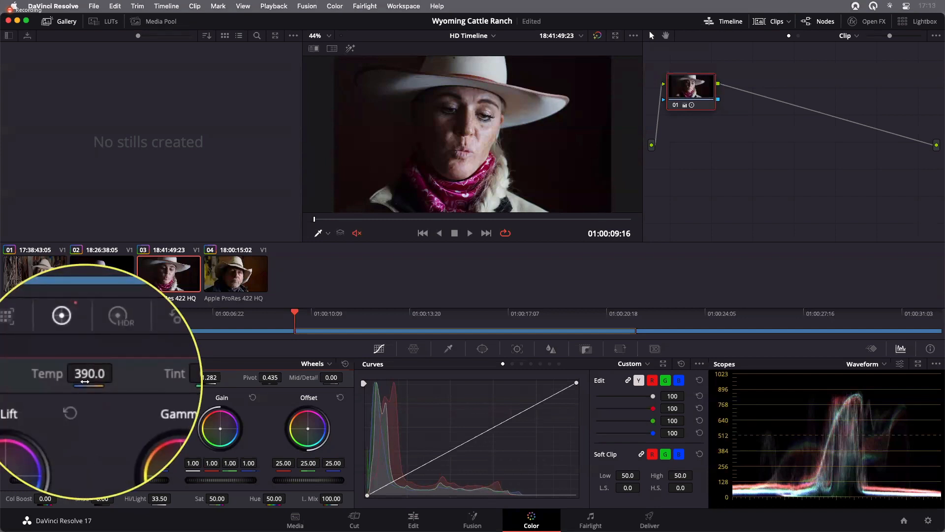
pyautogui.hotkey('ctrl', 'alt', 'm')
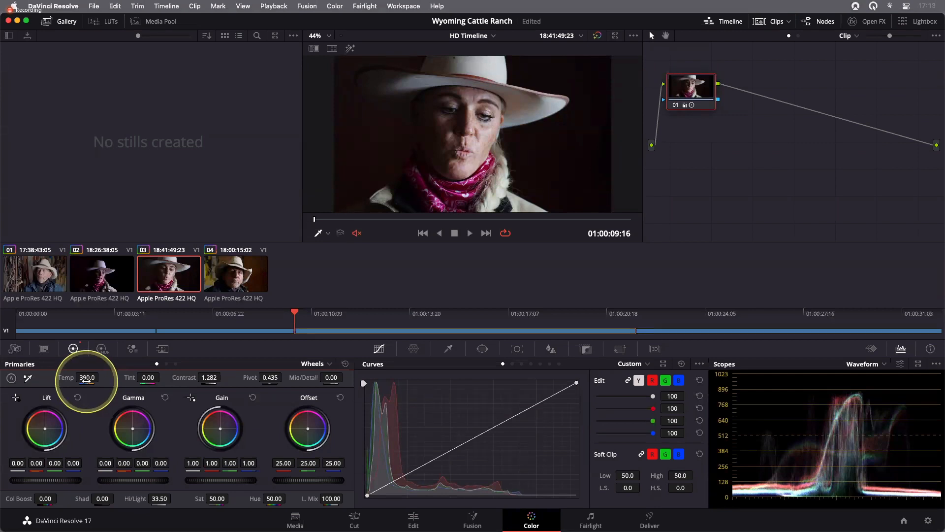
pyautogui.moveTo(86, 380); pyautogui.dragTo(98, 380)
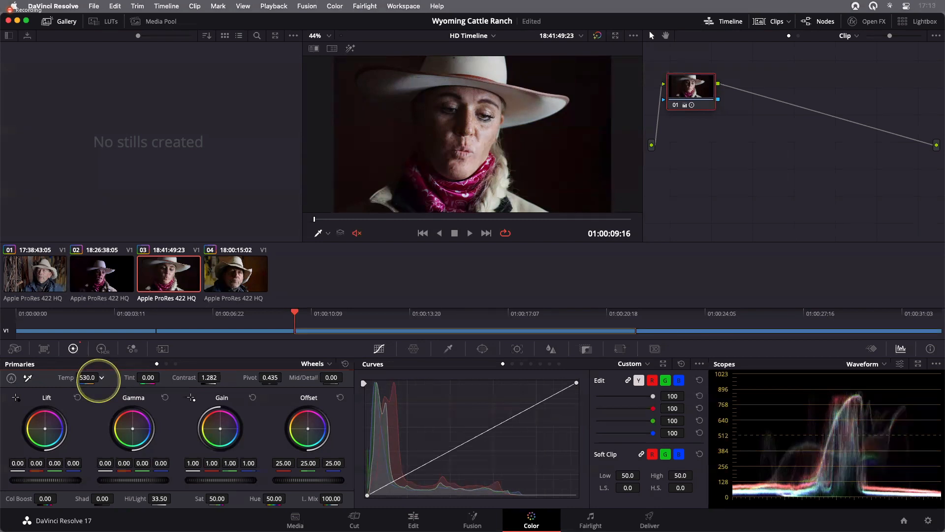
pyautogui.moveTo(98, 380); pyautogui.dragTo(91, 379)
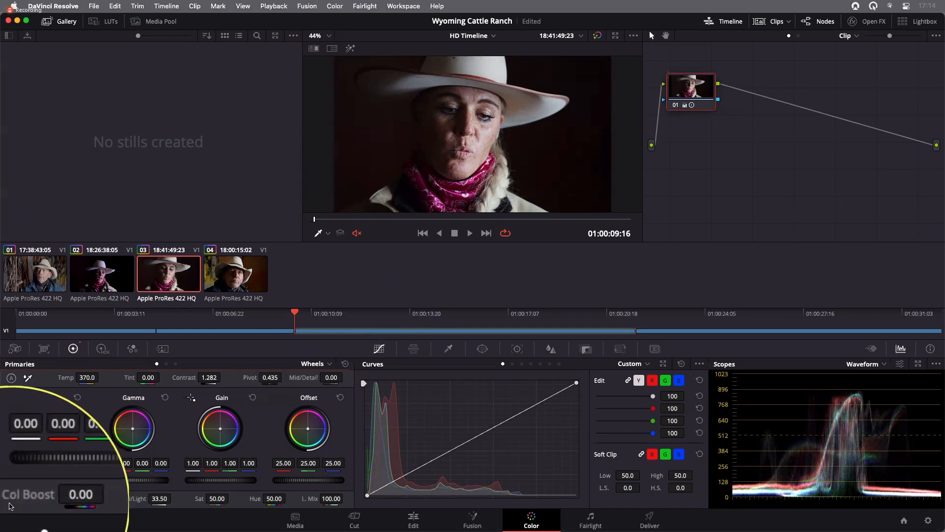
# - Set Color Boost to 7.00 and Mid/Detail to -40.00 on clip 03
pyautogui.click(27, 506)
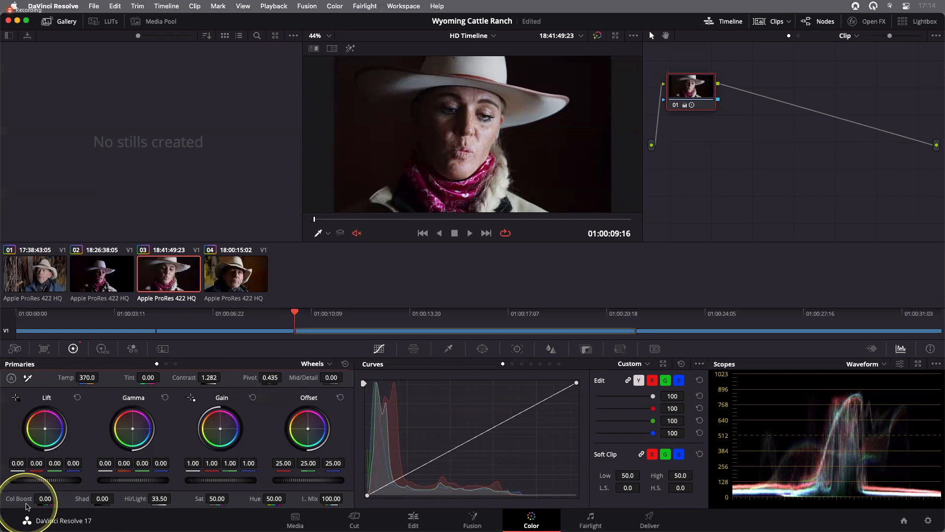
pyautogui.moveTo(41, 500)
pyautogui.mouseDown()
pyautogui.moveTo(74, 501)
pyautogui.moveTo(48, 502)
pyautogui.mouseUp()
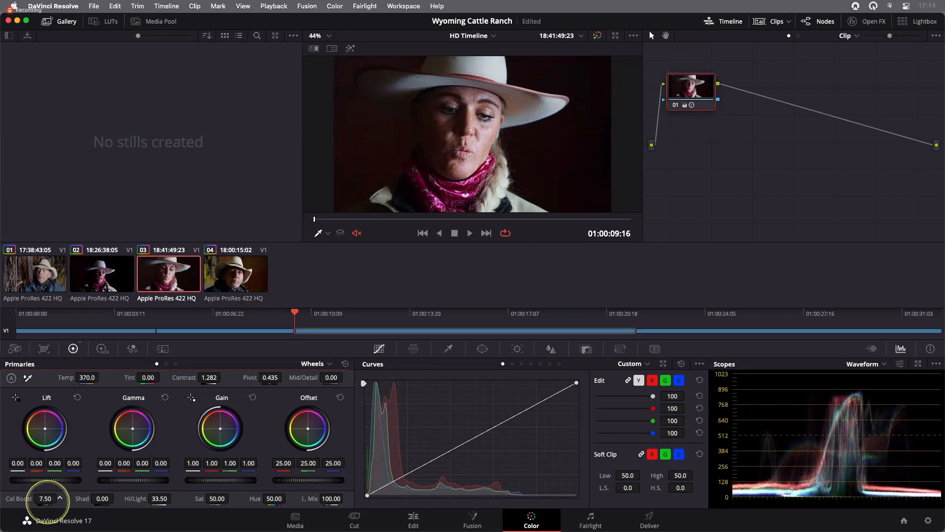
pyautogui.moveTo(48, 502); pyautogui.dragTo(46, 502)
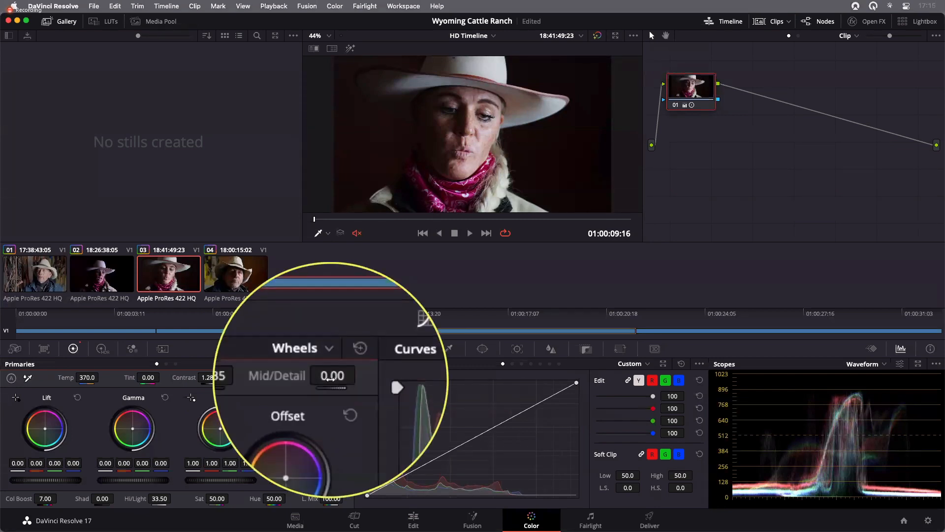
pyautogui.moveTo(331, 377); pyautogui.dragTo(237, 378)
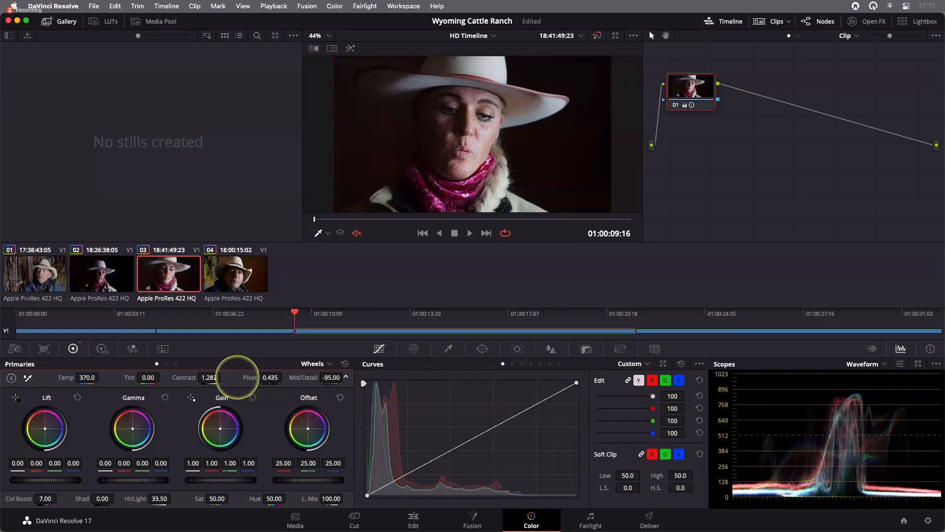
pyautogui.moveTo(237, 377); pyautogui.dragTo(292, 383)
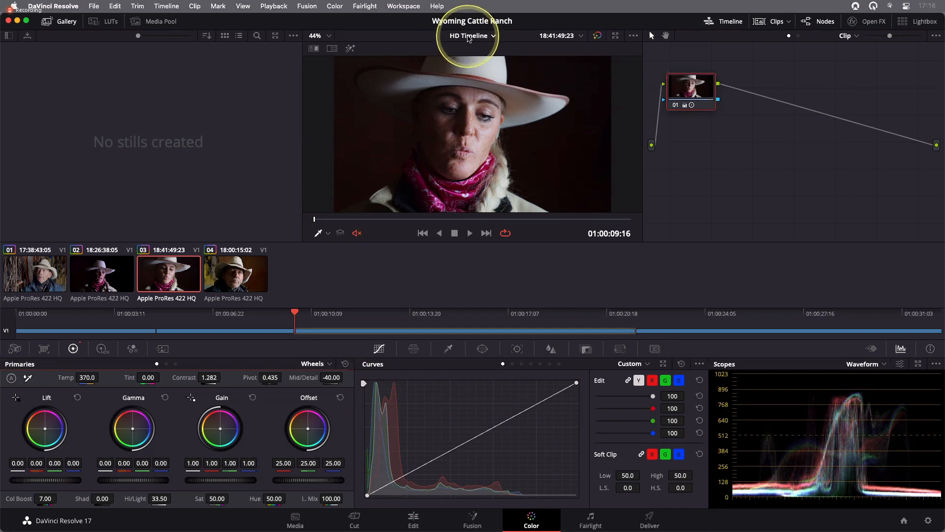
# - Switch the Color page to the Mixed Cameras Timeline
pyautogui.click(468, 36)
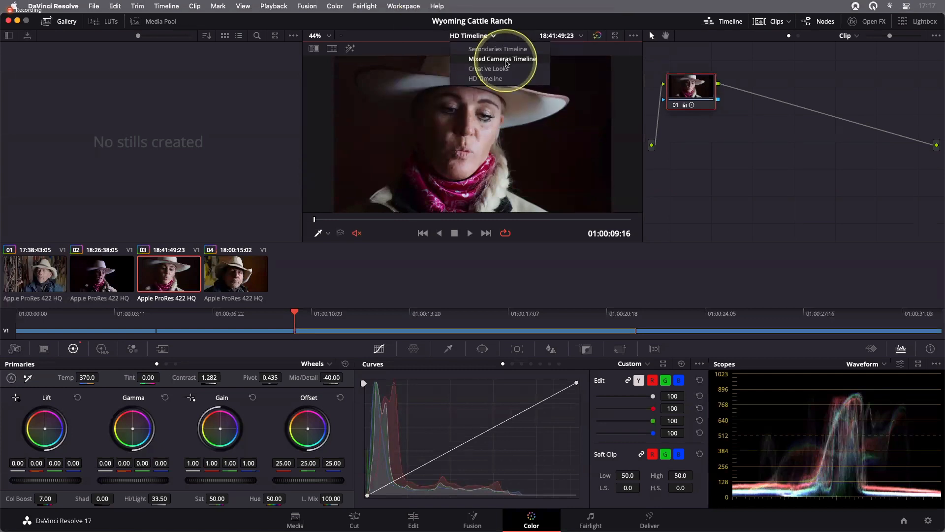
pyautogui.click(507, 59)
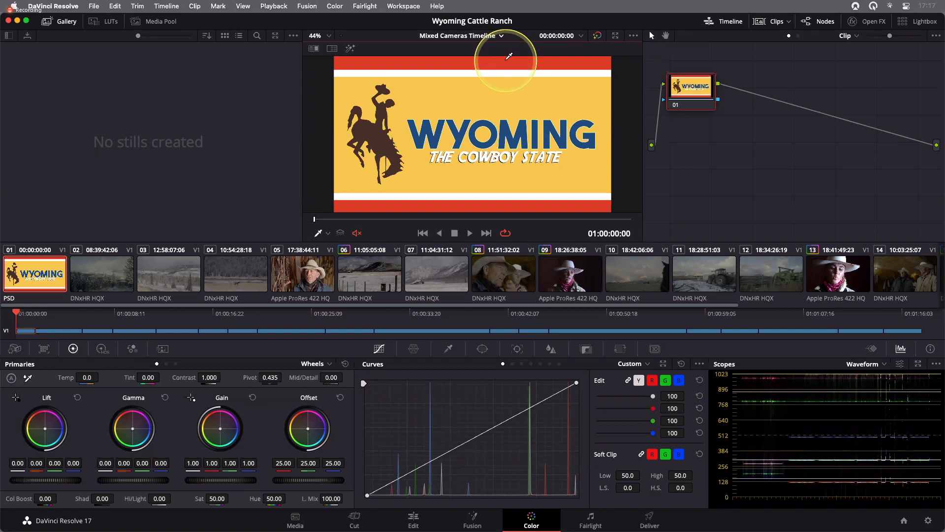
# - Step through the clips of the Mixed Cameras Timeline to review their current grades
pyautogui.click(299, 280)
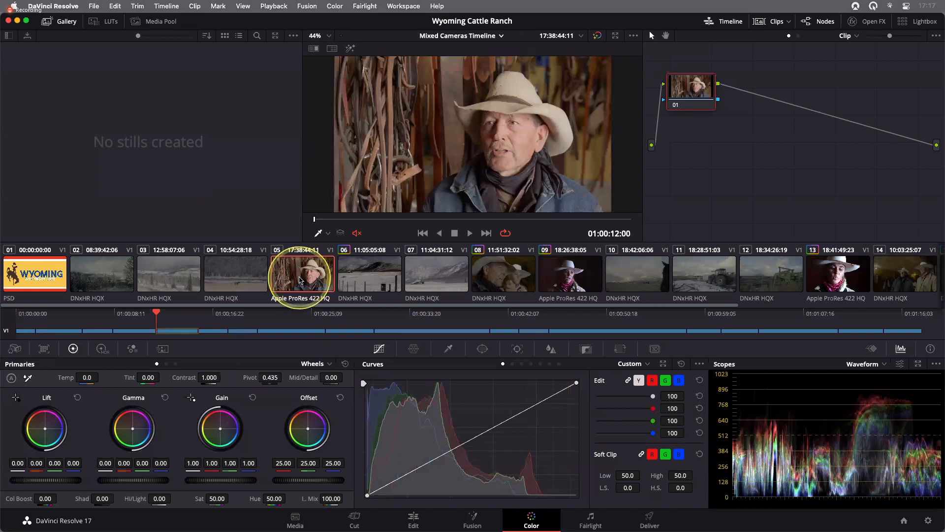
pyautogui.click(575, 275)
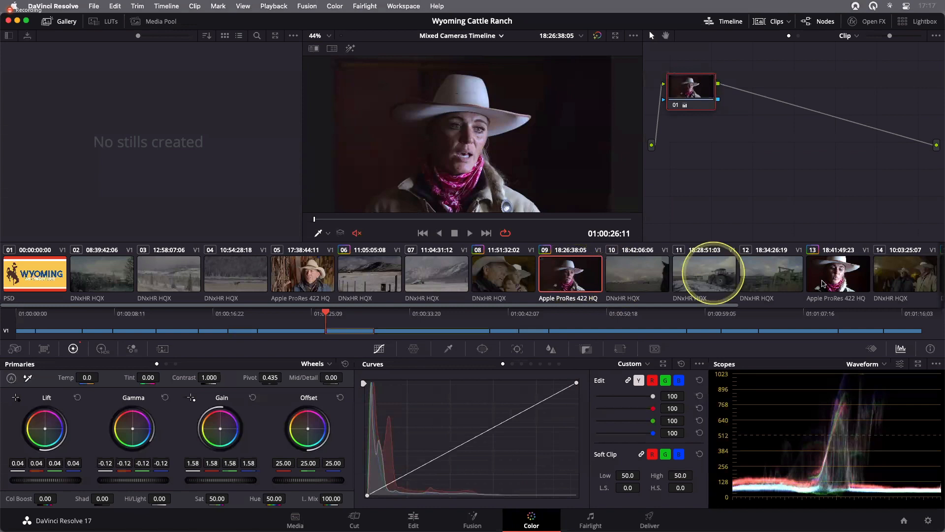
pyautogui.click(823, 283)
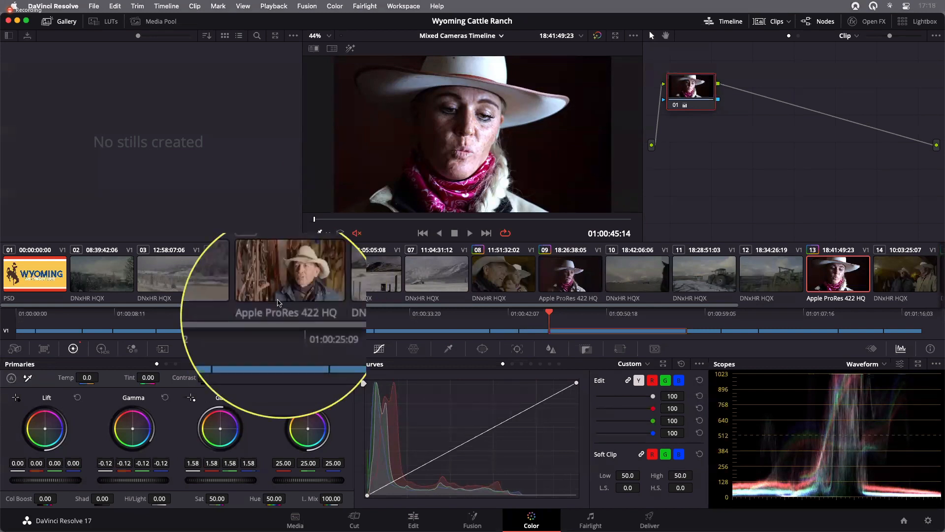
pyautogui.click(322, 304)
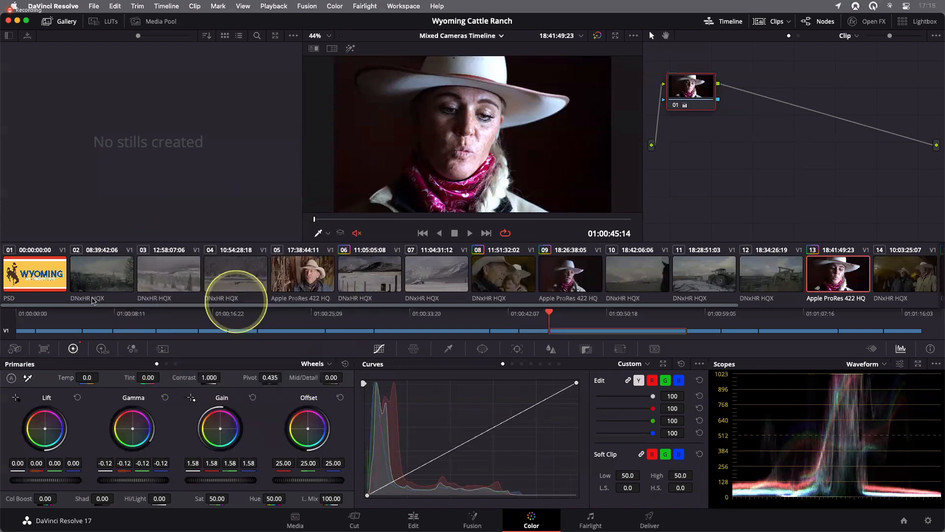
pyautogui.click(97, 283)
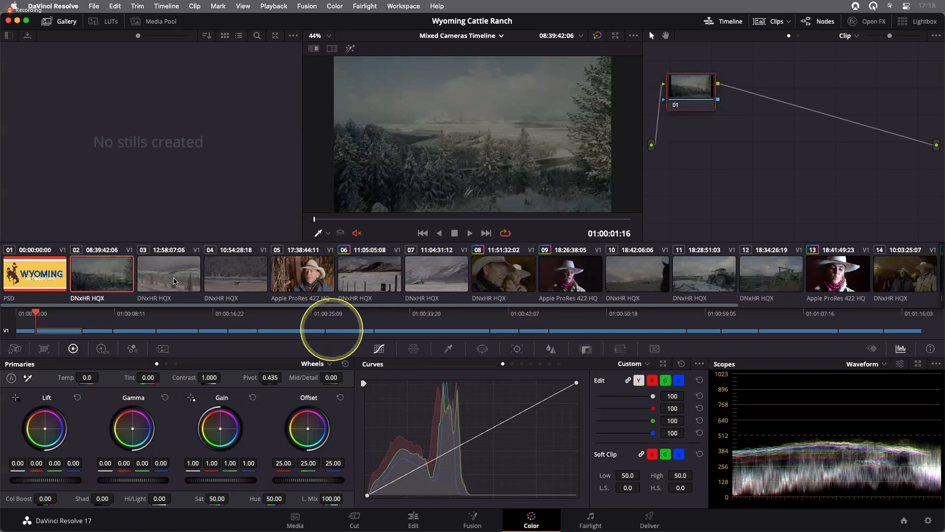
pyautogui.click(162, 297)
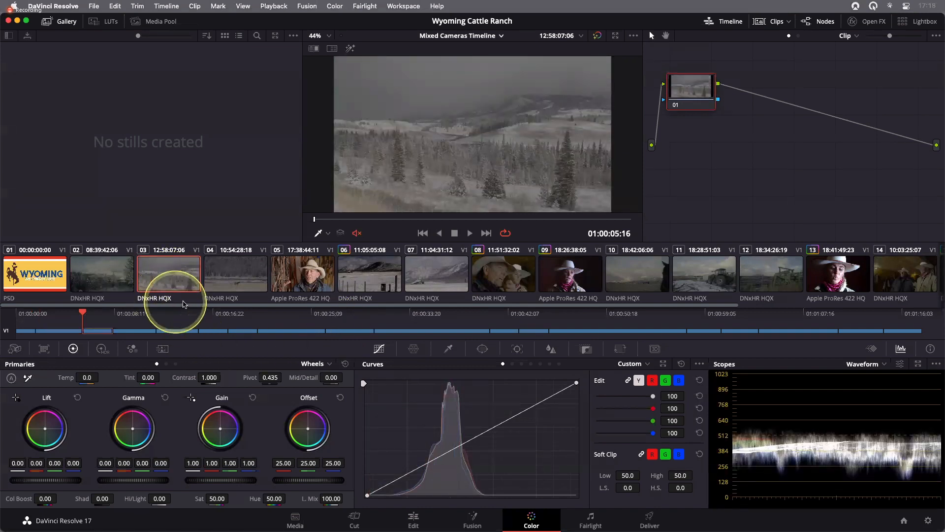
pyautogui.click(240, 286)
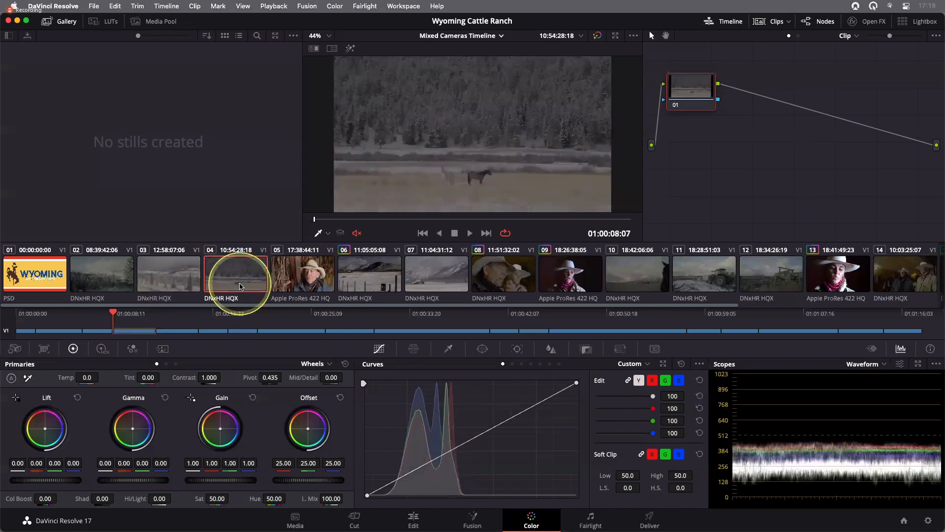
pyautogui.click(421, 281)
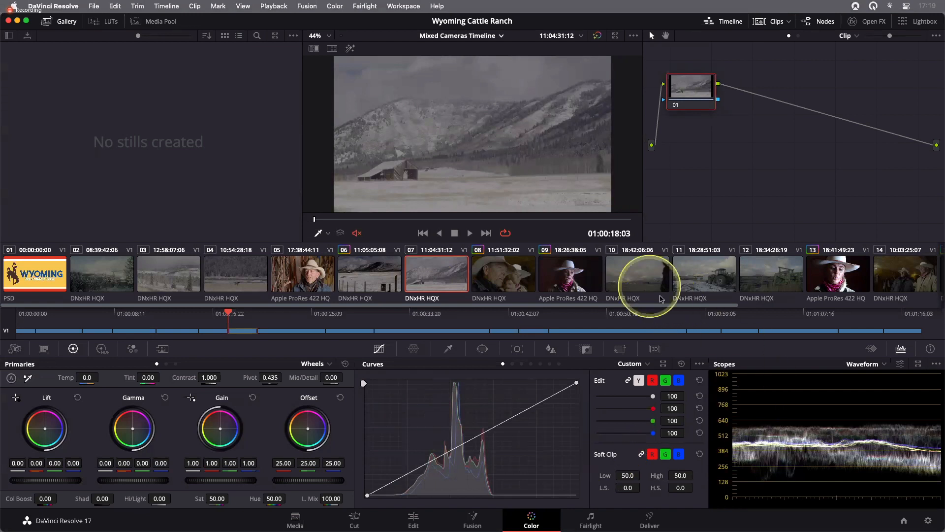
pyautogui.click(649, 283)
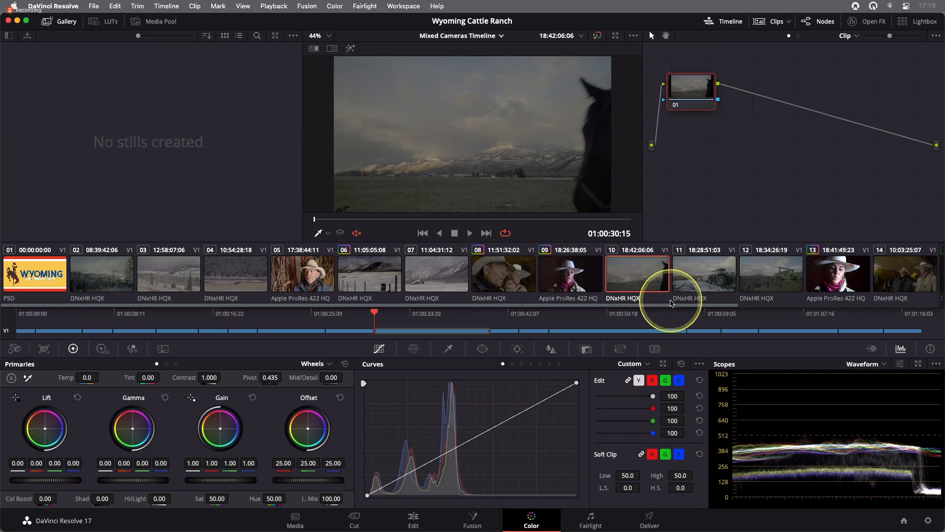
# - Select clips 11, 12, 01 and 02 in turn to compare their look in the viewer
pyautogui.click(714, 288)
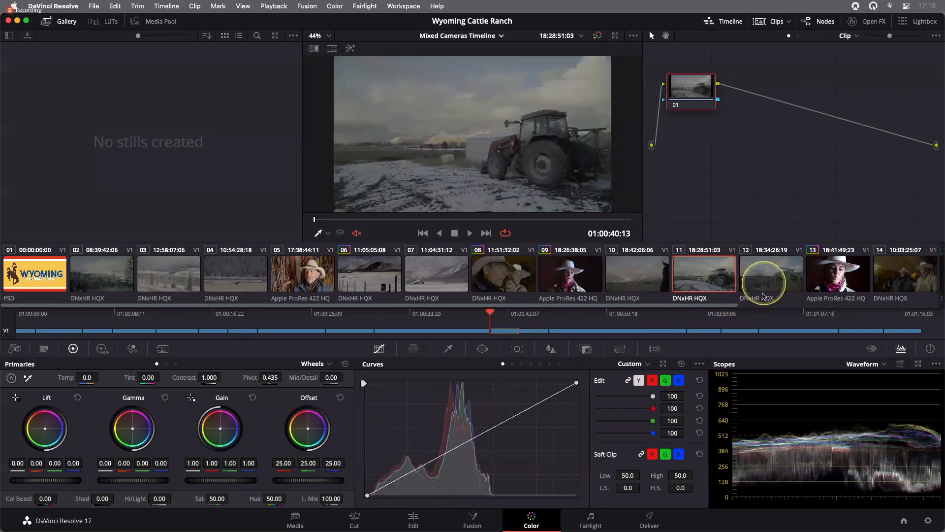
pyautogui.click(762, 296)
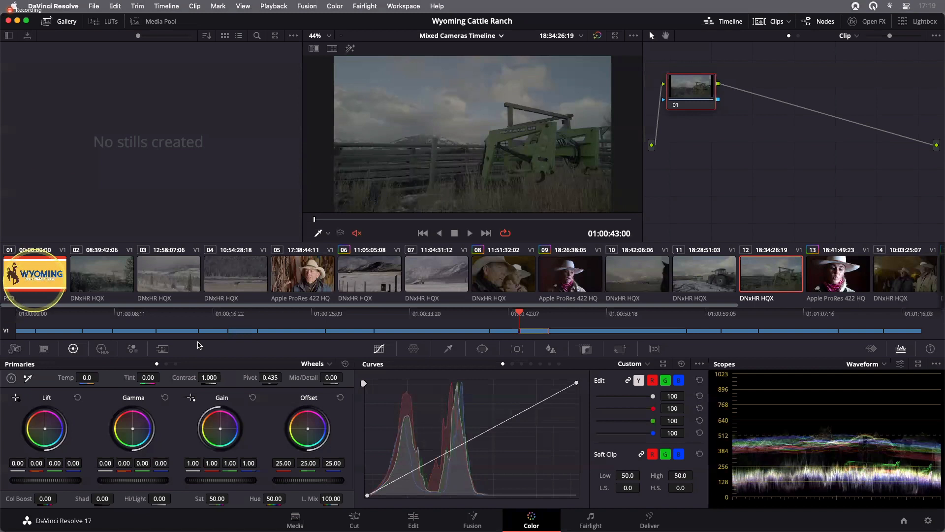
pyautogui.click(35, 281)
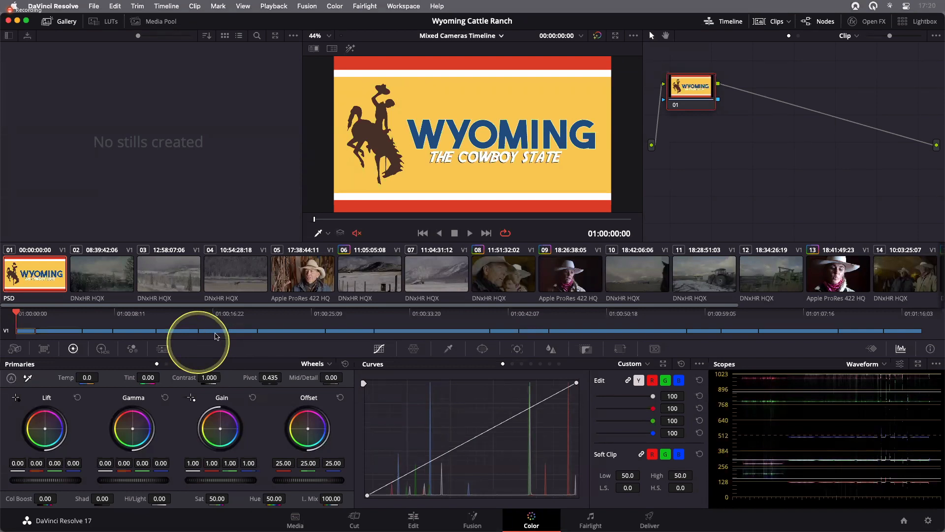
pyautogui.click(104, 275)
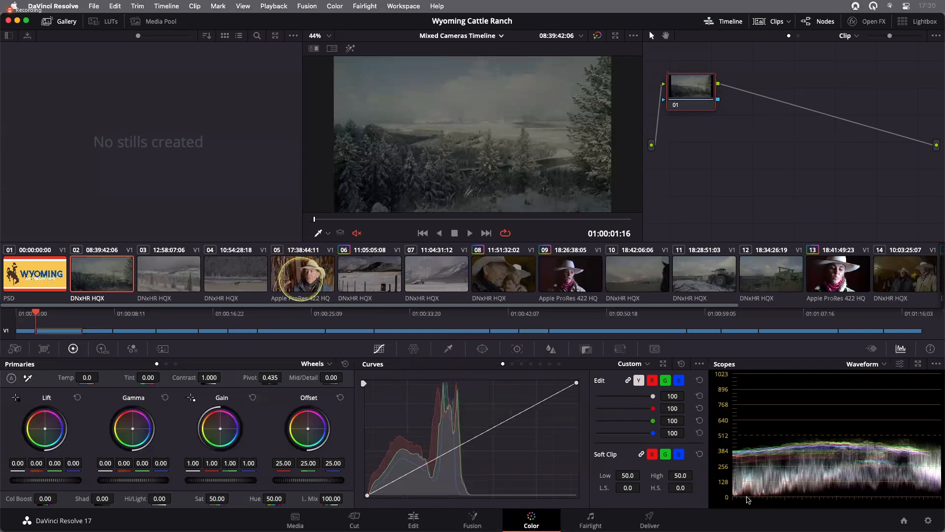
pyautogui.click(301, 280)
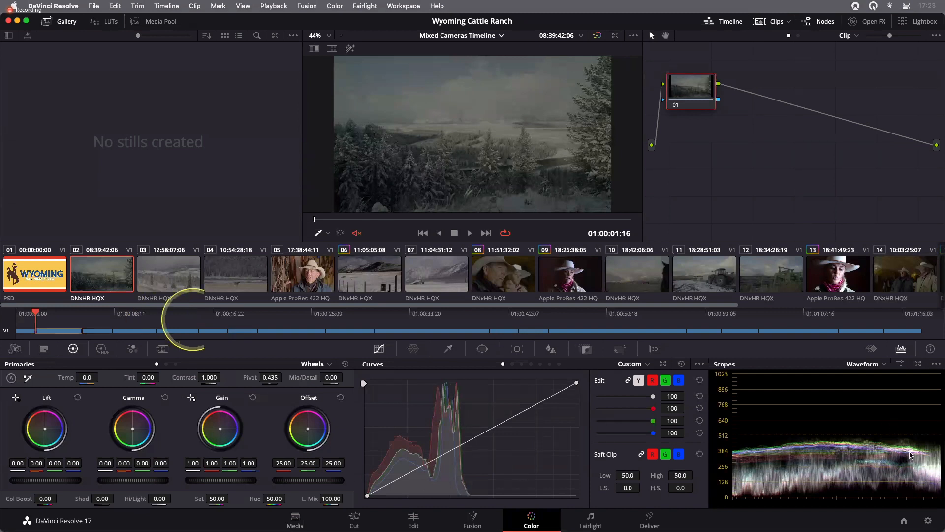
# - In Project Settings' Color Management, set color science to DaVinci YRGB Color Managed with the DaVinci Wide Gamut preset, and save
pyautogui.click(929, 521)
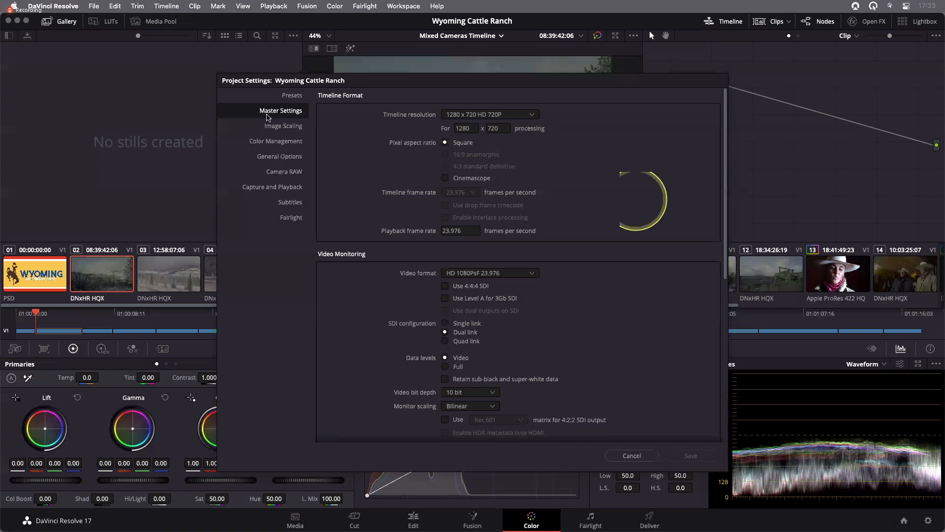
pyautogui.click(279, 147)
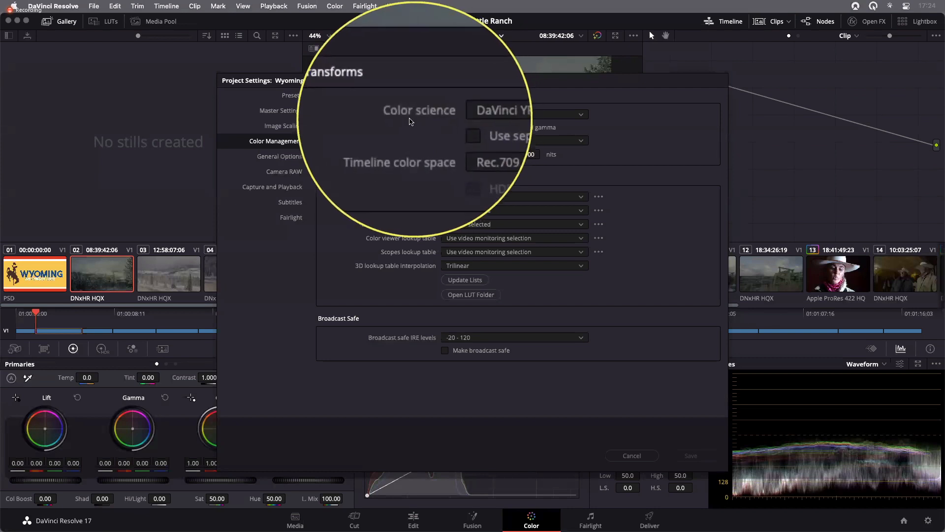
pyautogui.click(470, 116)
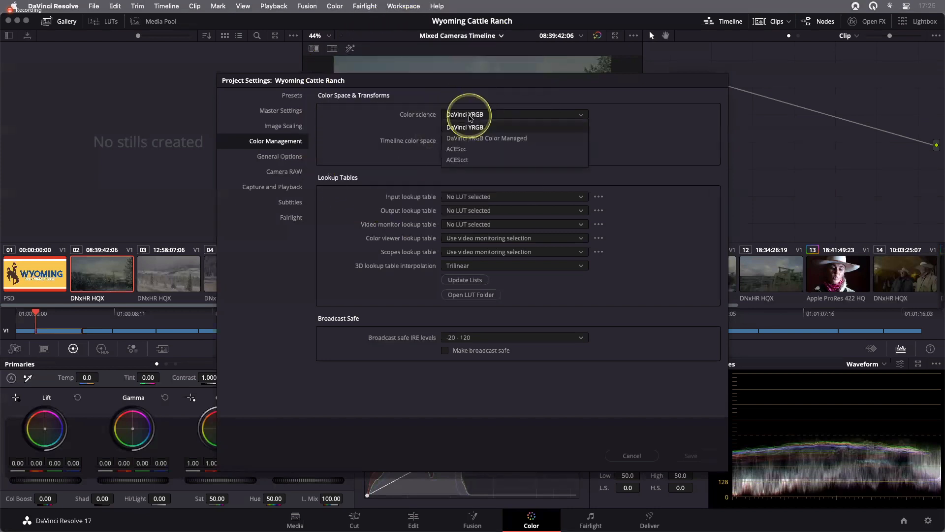
pyautogui.click(485, 144)
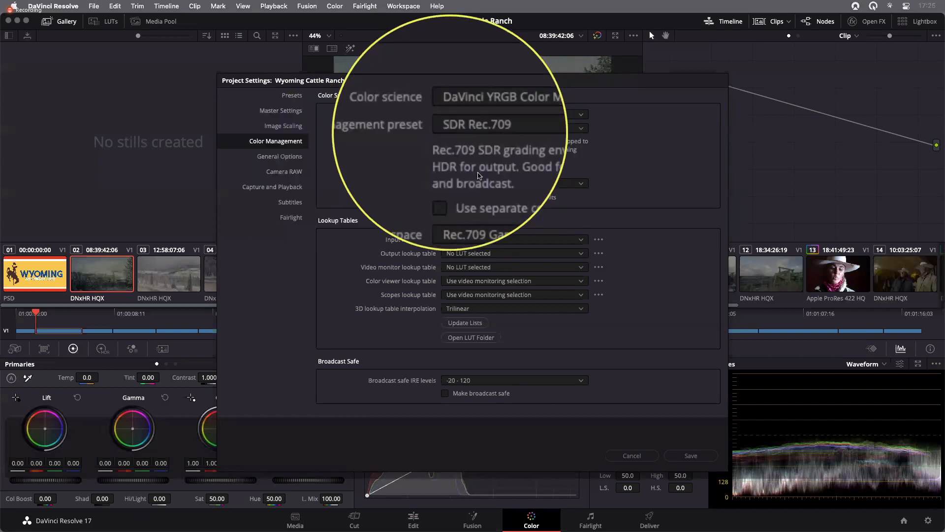
pyautogui.click(483, 128)
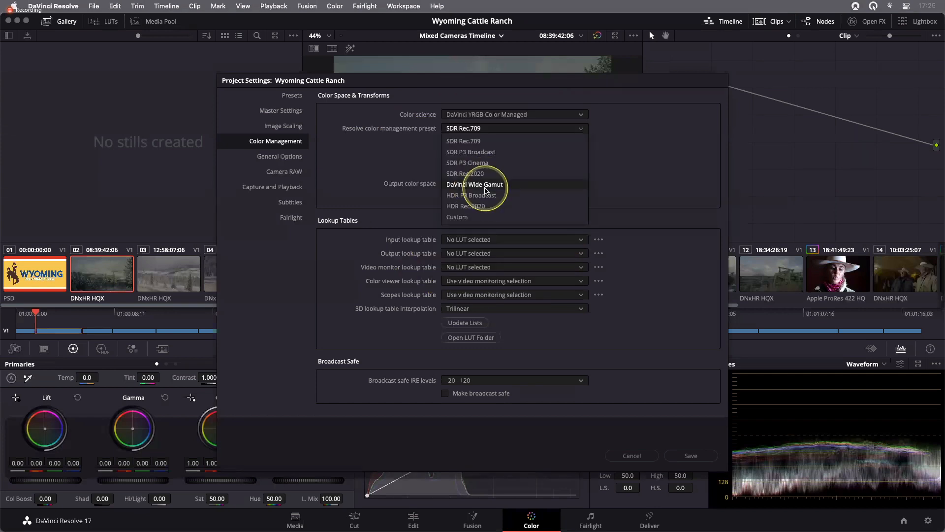
pyautogui.click(485, 190)
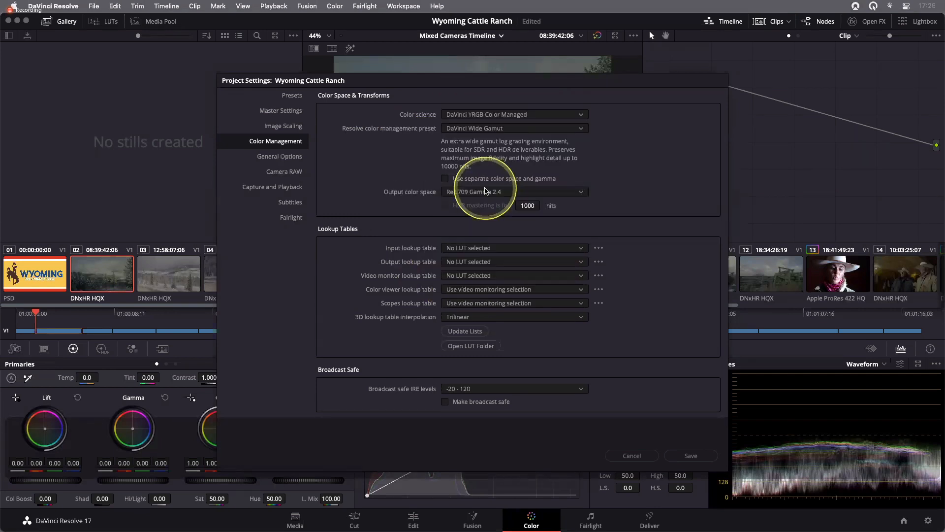
pyautogui.click(688, 458)
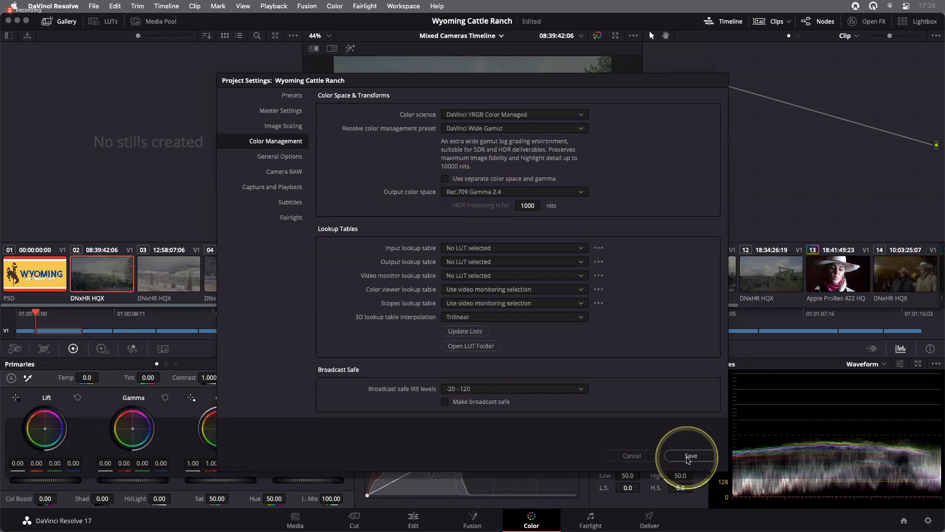
pyautogui.click(687, 458)
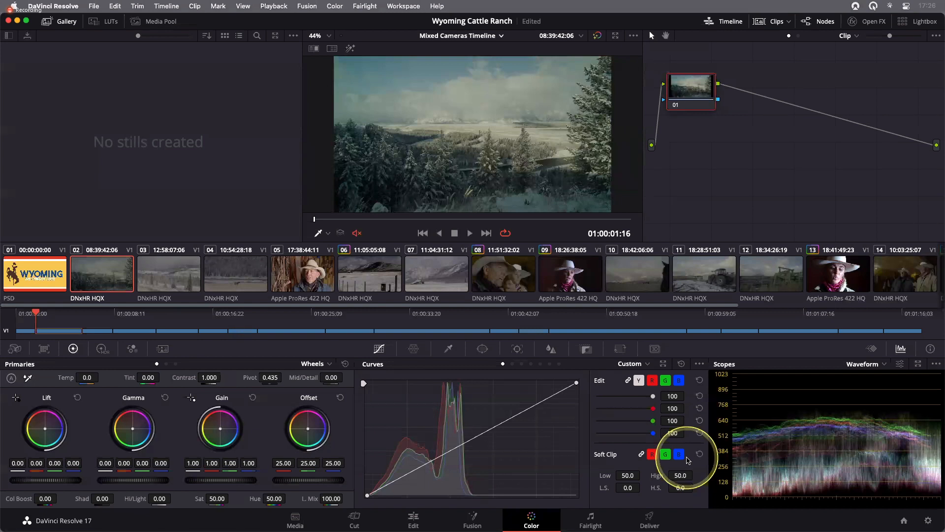
# - Inspect the input color space options assigned to clip 05 and clip 02
pyautogui.click(297, 276)
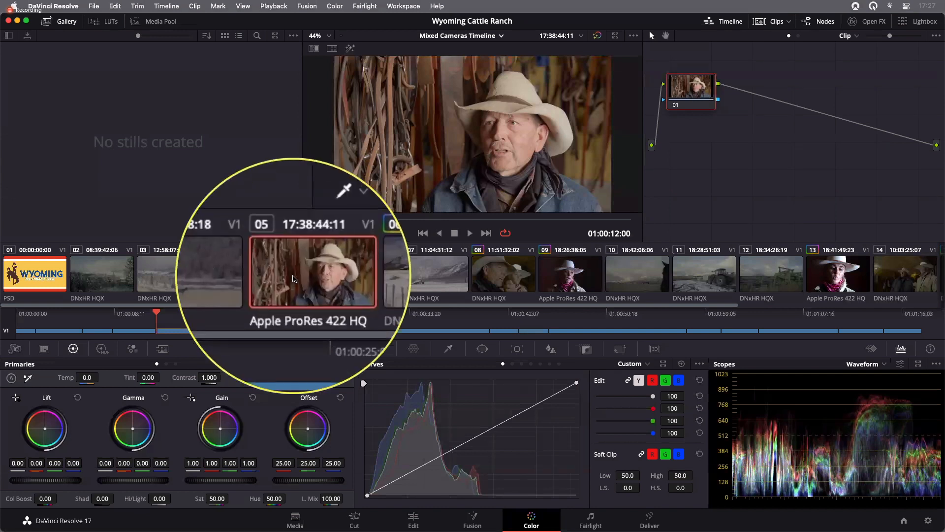
pyautogui.rightClick(294, 279)
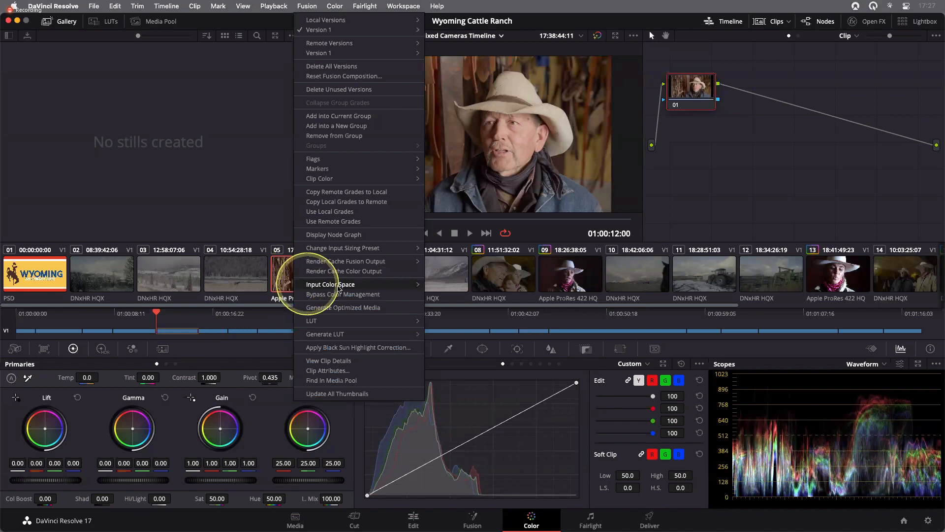
pyautogui.moveTo(337, 288)
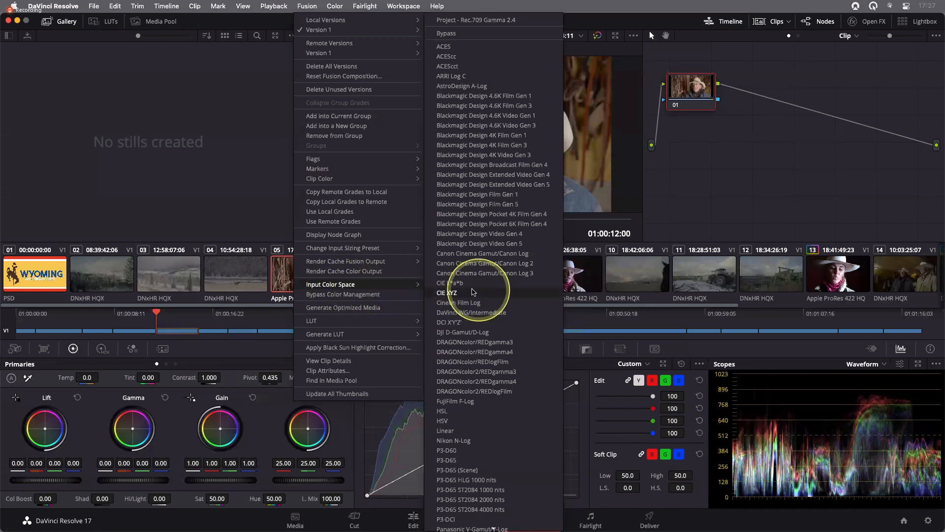
pyautogui.scroll(-10, 473, 292)
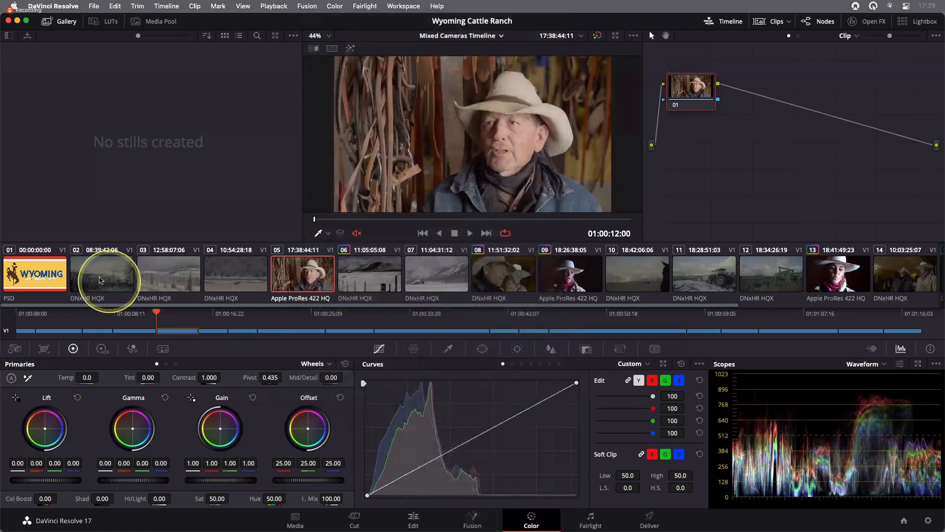
pyautogui.click(100, 280)
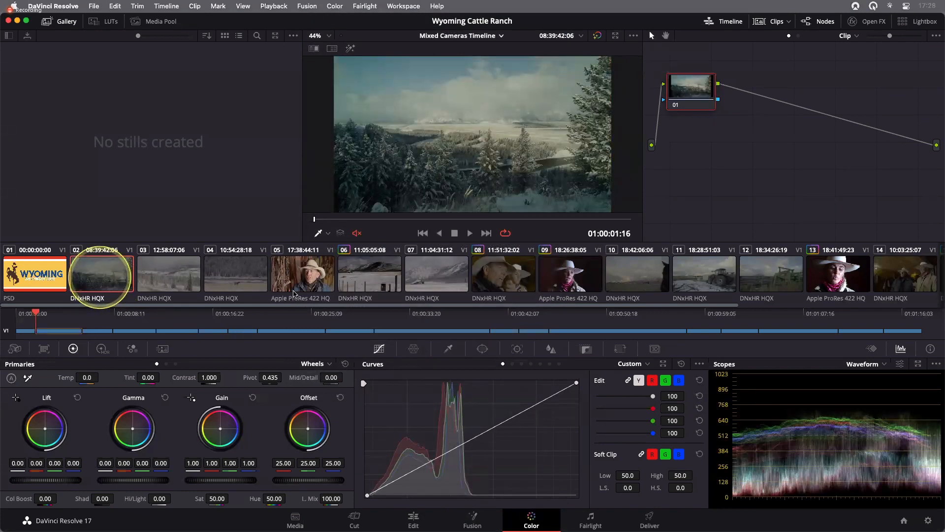
pyautogui.rightClick(98, 275)
pyautogui.click(123, 284)
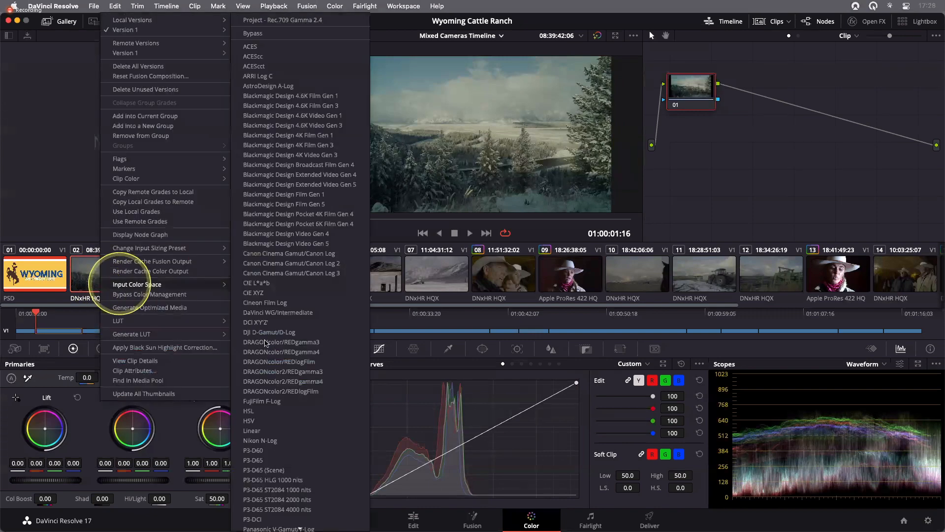
pyautogui.scroll(-10, 265, 342)
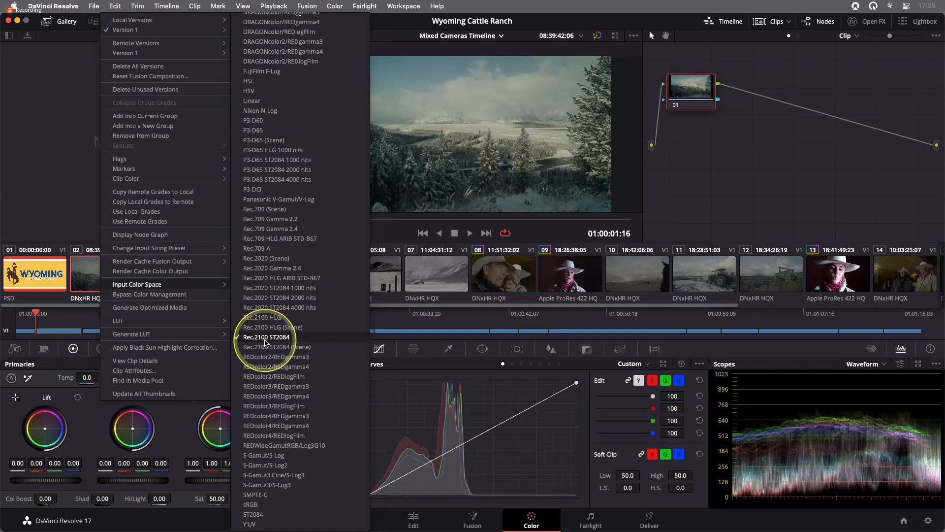
# - Set the input color space of the Wyoming title clip 01 to sRGB
pyautogui.click(33, 278)
pyautogui.click(34, 278)
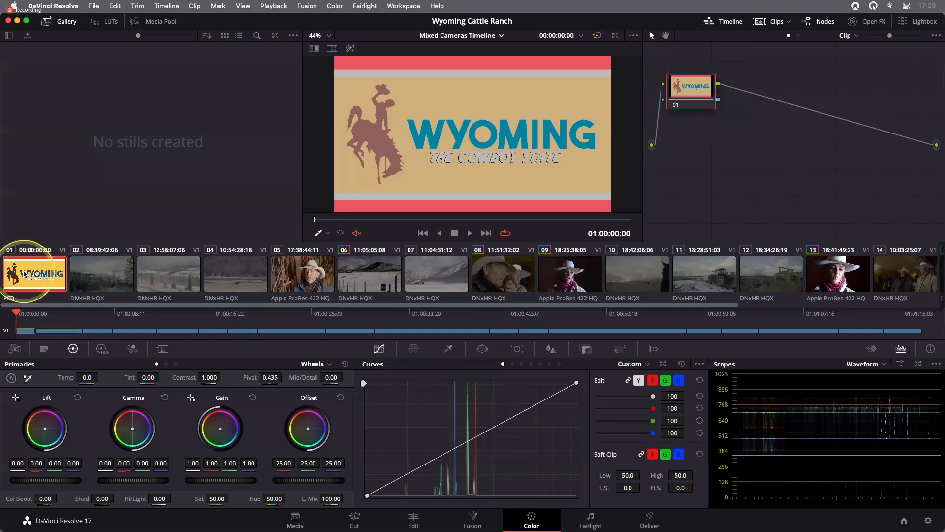
pyautogui.rightClick(23, 275)
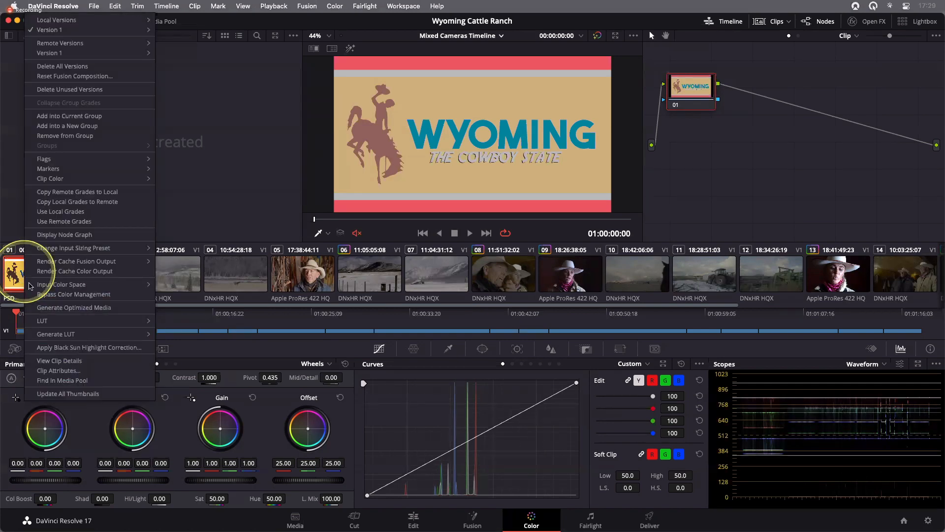
pyautogui.moveTo(46, 287)
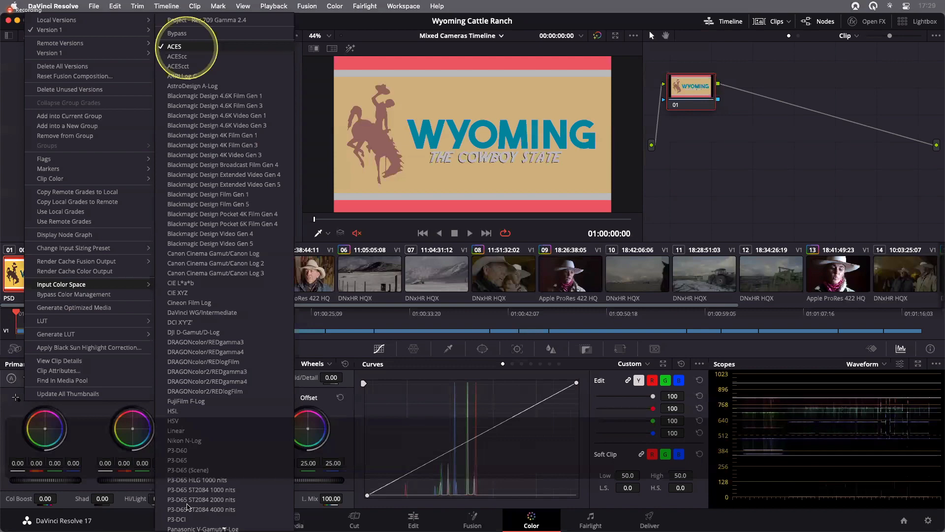
pyautogui.scroll(-10, 187, 507)
pyautogui.scroll(-1, 180, 511)
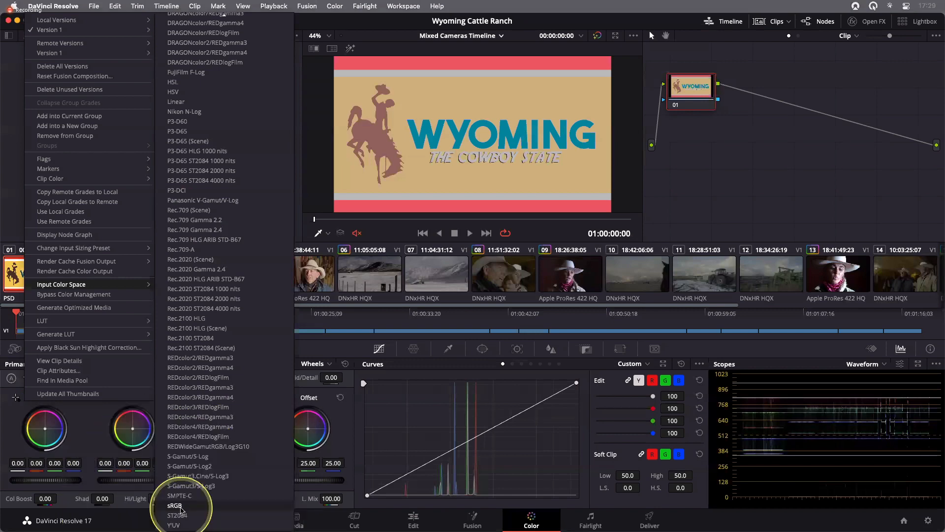
pyautogui.click(175, 506)
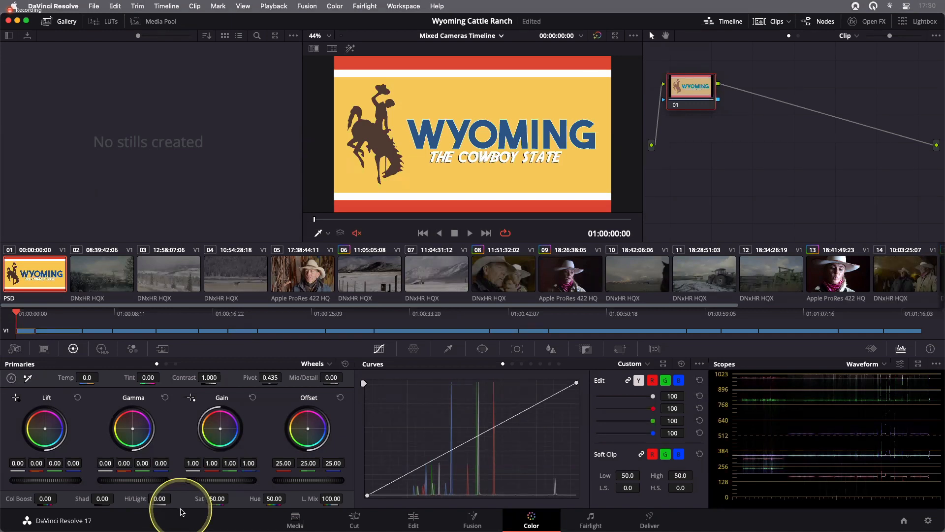
# - Save the project, select the snowy landscape clip 02, and toggle the grade bypass to compare before and after
pyautogui.press('super+s')
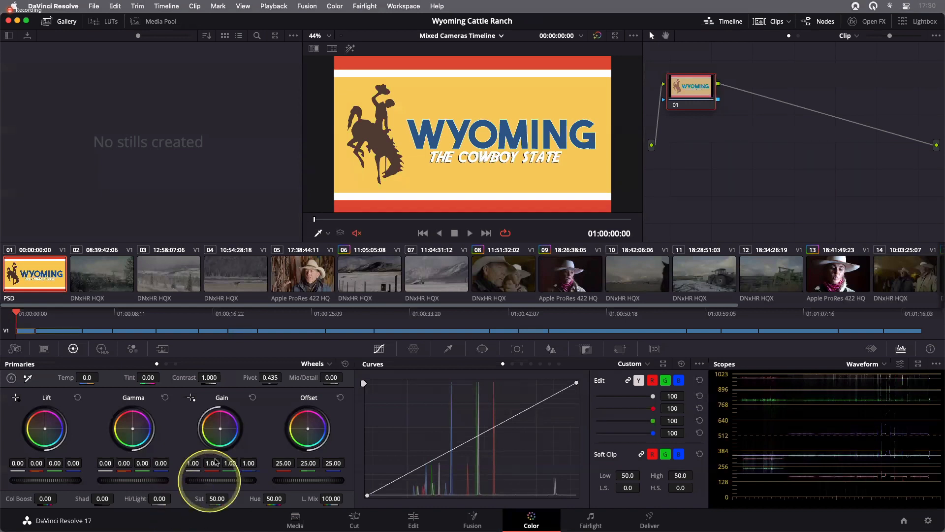
pyautogui.click(118, 287)
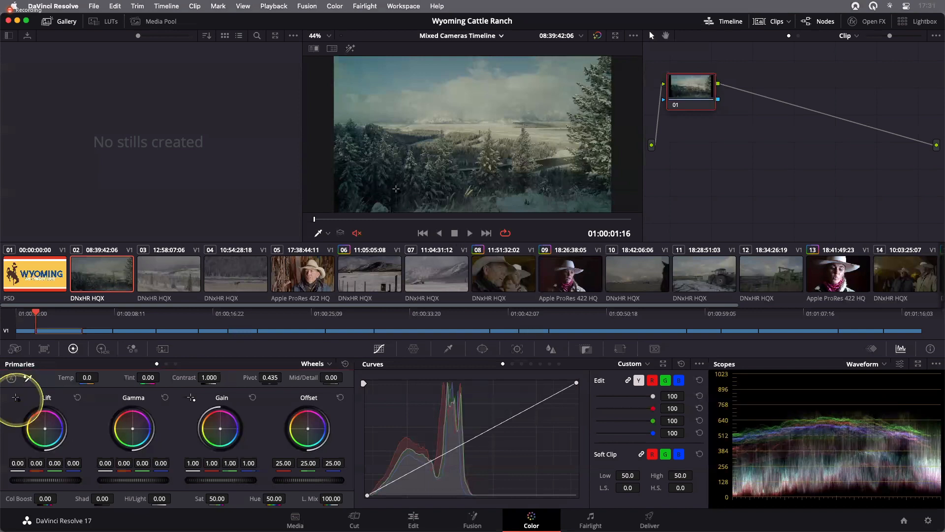
pyautogui.click(370, 196)
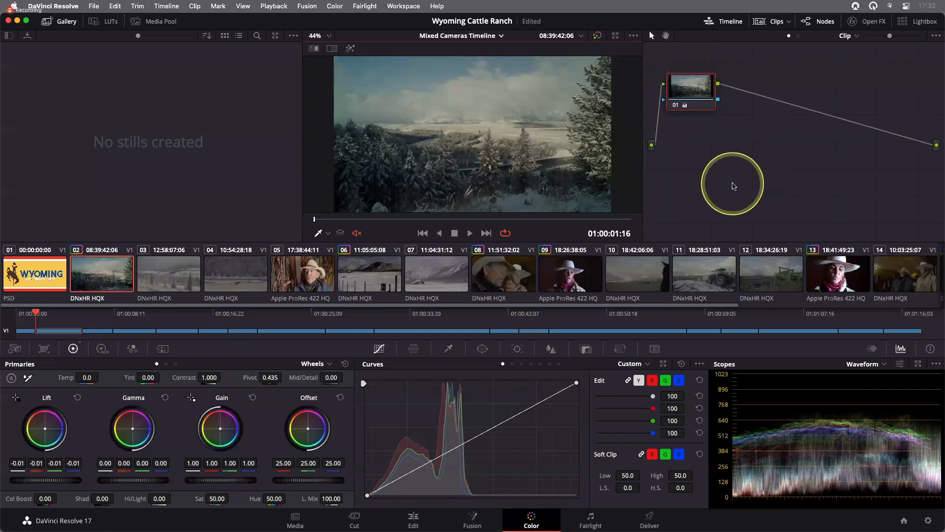
pyautogui.hotkey('shift', 'd')
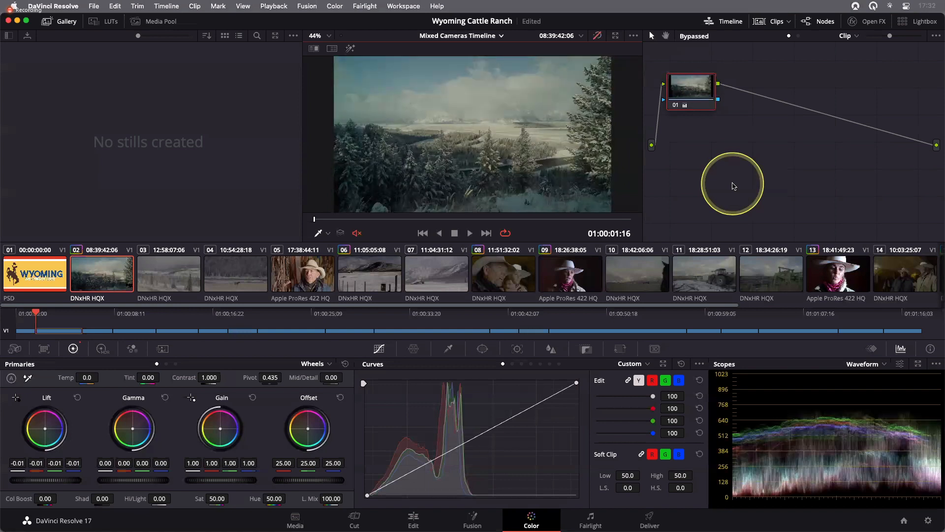
pyautogui.hotkey('shift', 'd')
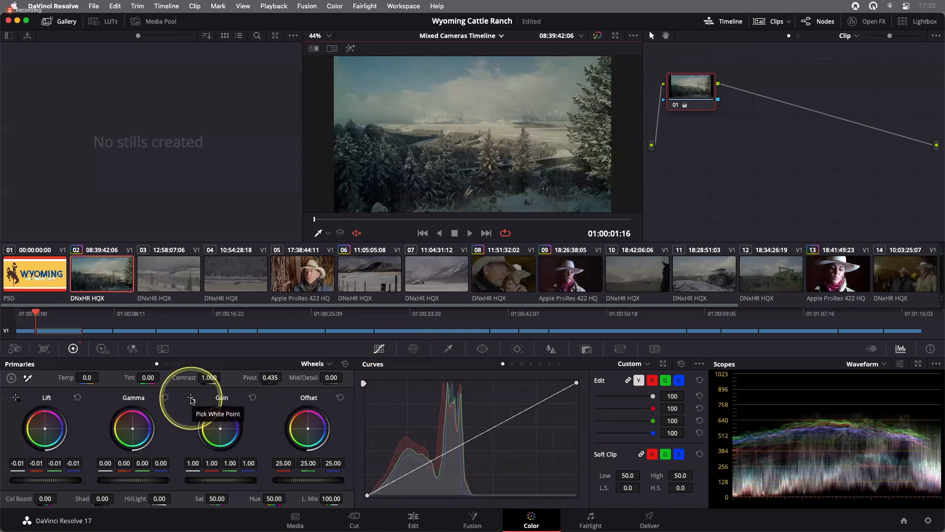
# - Set clip 02's white point by sampling the bright clouds with the Pick White Point tool in a zoomed viewer
pyautogui.click(191, 399)
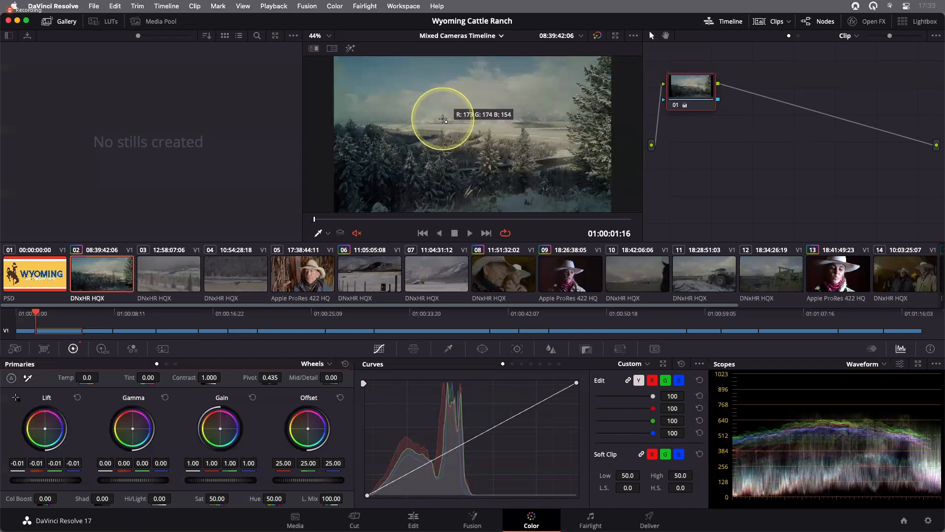
pyautogui.scroll(5, 445, 121)
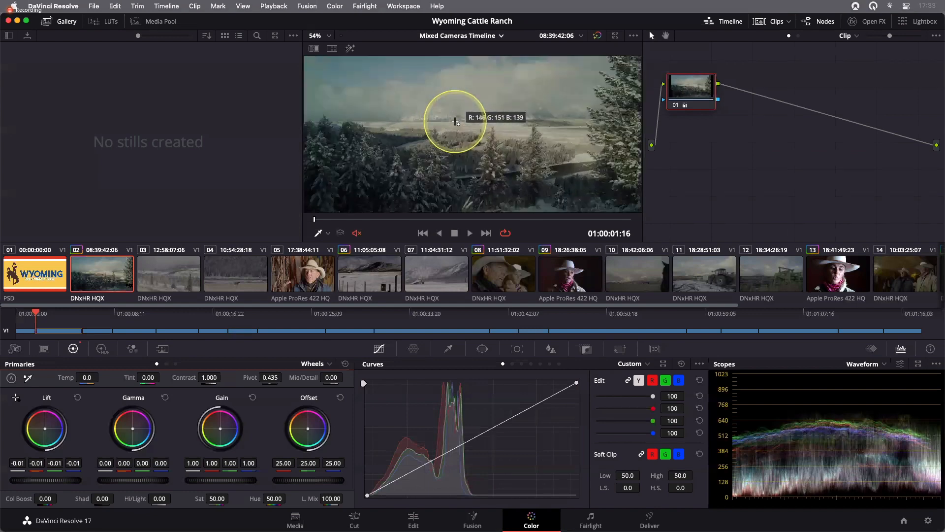
pyautogui.scroll(-2, 455, 121)
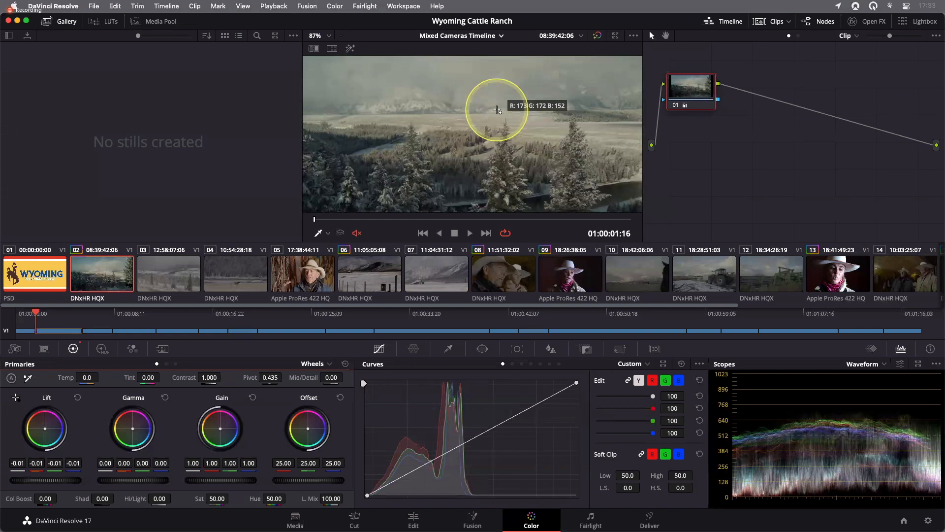
pyautogui.click(497, 109)
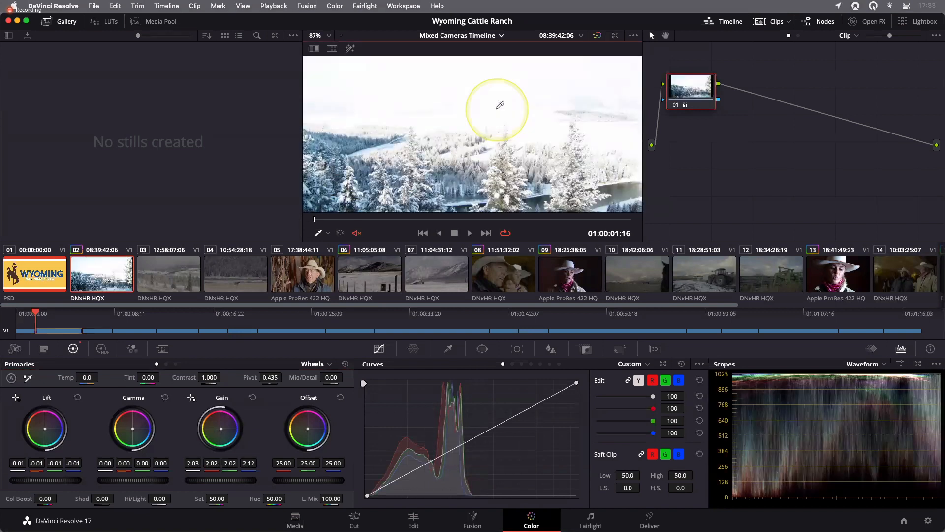
pyautogui.hotkey('shift', 'z')
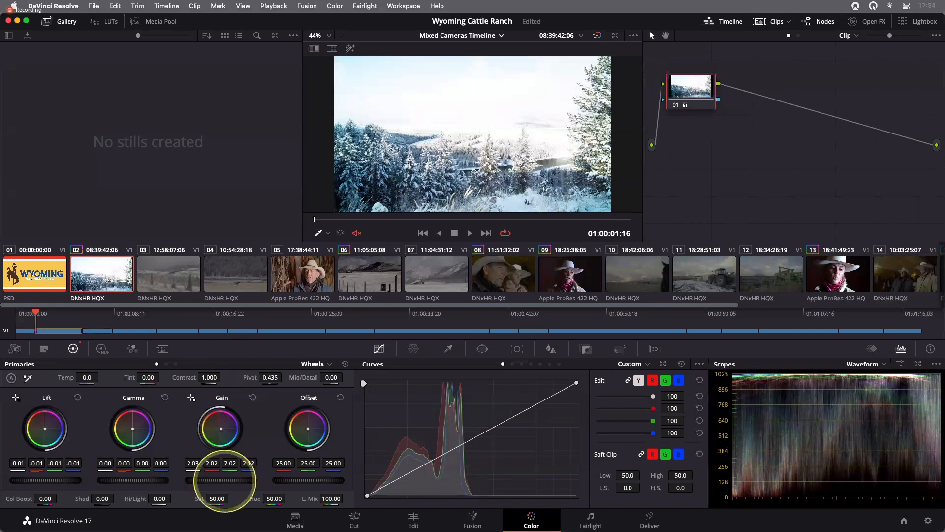
# - Lower clip 02's gain master to about 1.40 and compare the result with the grade bypassed
pyautogui.moveTo(225, 481); pyautogui.dragTo(172, 484)
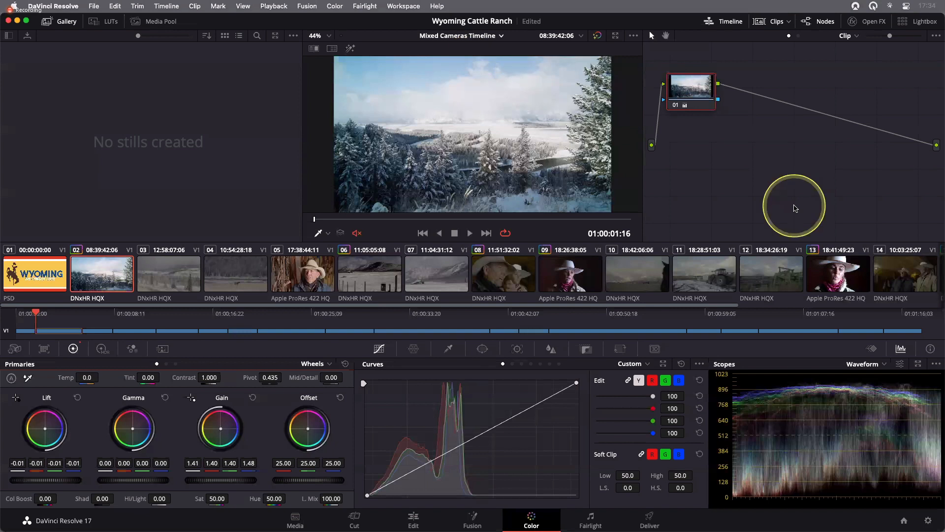
pyautogui.hotkey('shift', 'd')
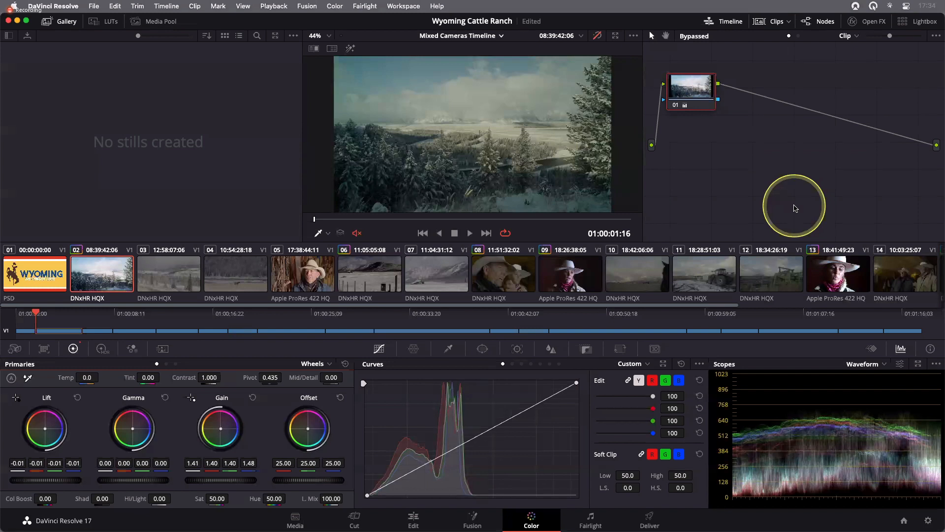
pyautogui.hotkey('shift', 'd')
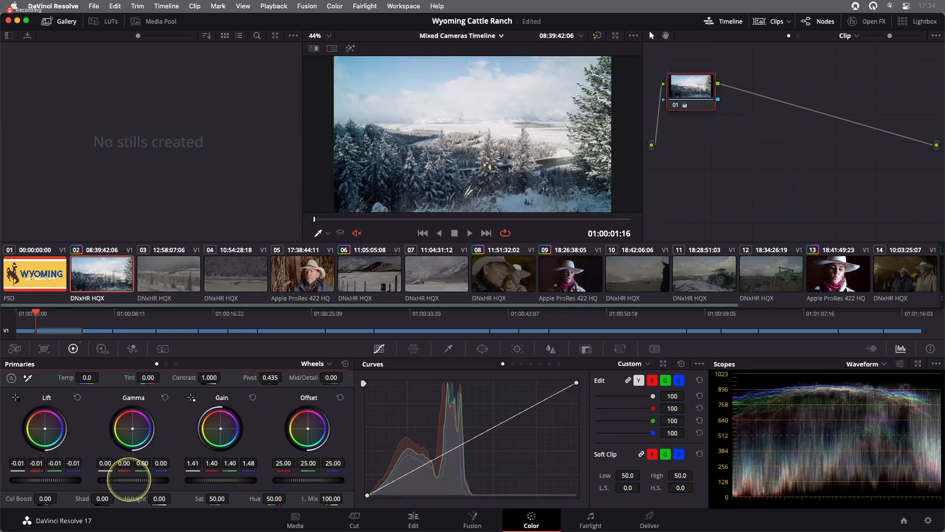
# - Lower clip 02's gamma master to -0.09 and save the project
pyautogui.moveTo(129, 478); pyautogui.dragTo(420, 268)
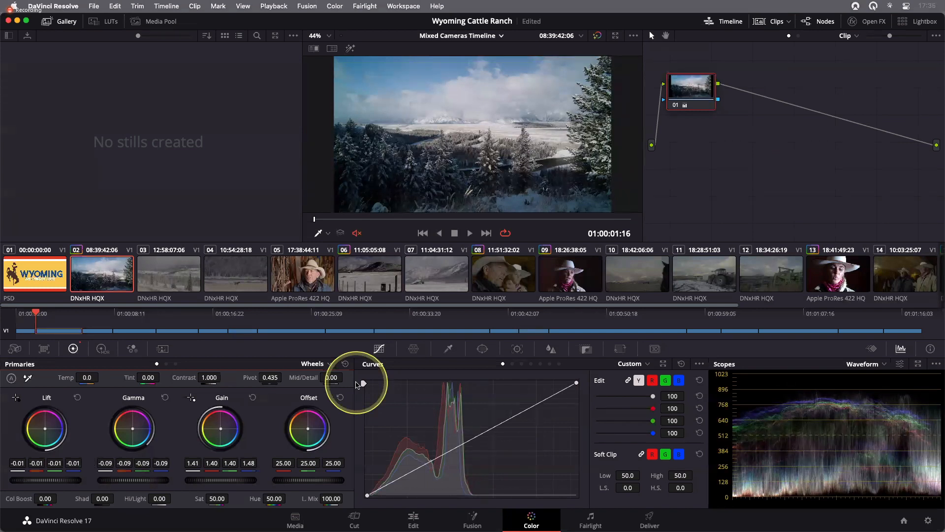
pyautogui.press('super+s')
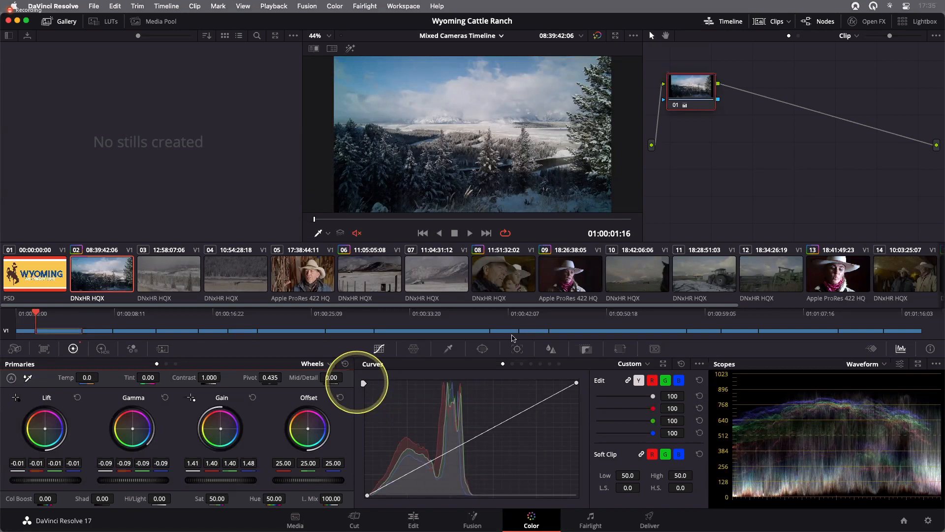
# - Scroll the clip strip, select the moose clip 16, and switch the scope to Parade
pyautogui.moveTo(372, 307); pyautogui.dragTo(587, 308)
pyautogui.moveTo(362, 307); pyautogui.dragTo(556, 306)
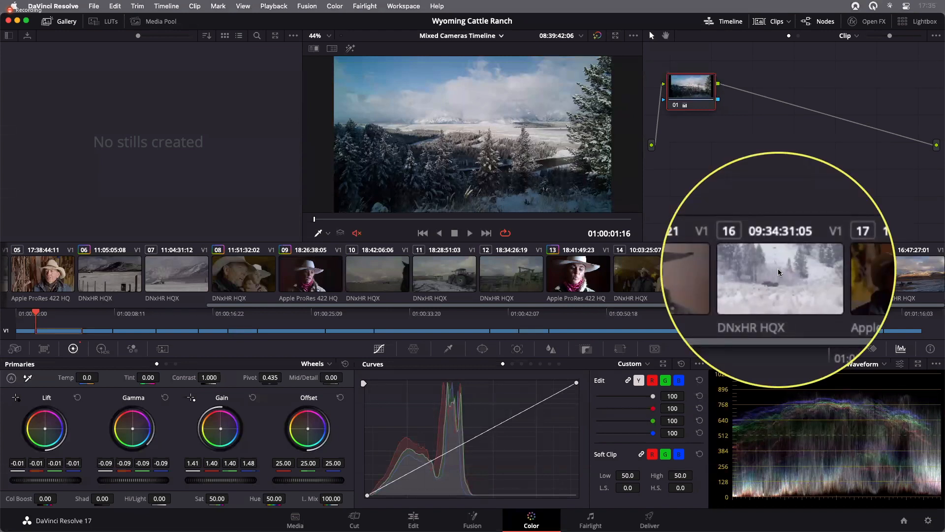
pyautogui.click(779, 272)
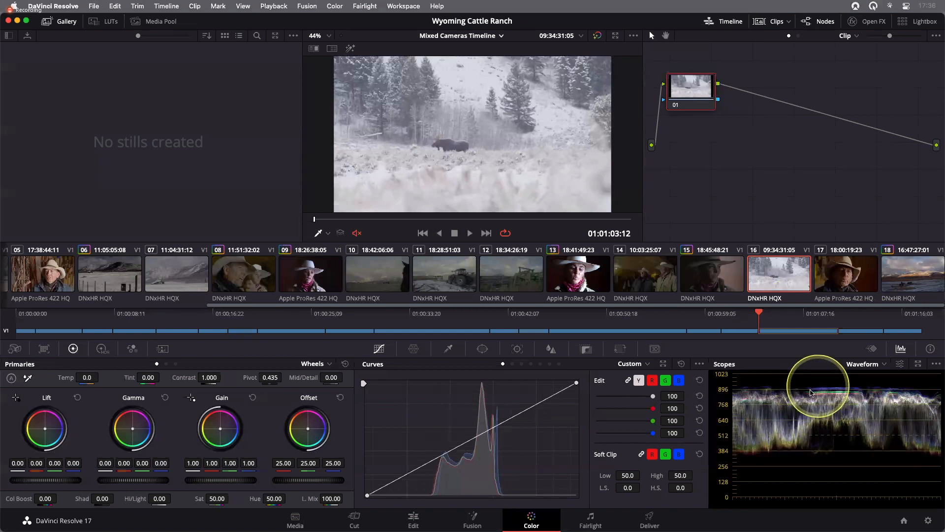
pyautogui.click(877, 367)
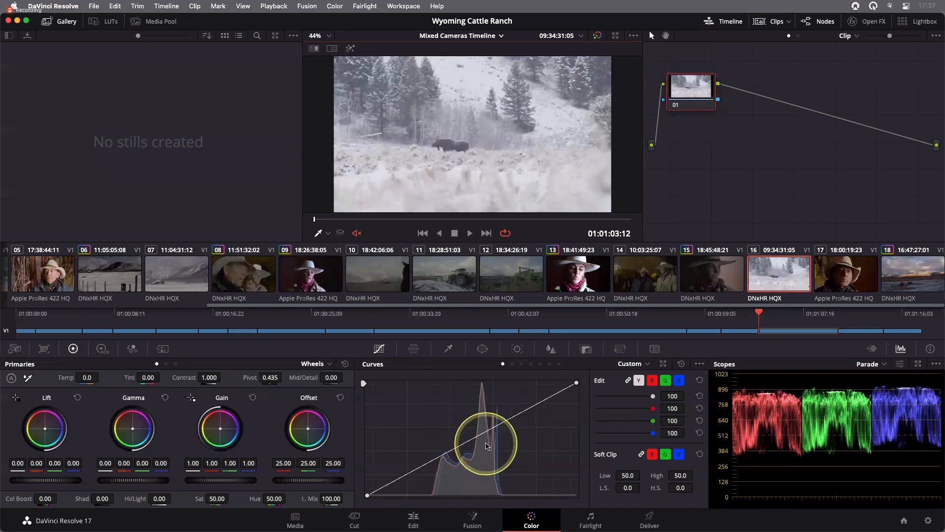
# - Lower clip 16's lift master to -0.22
pyautogui.click(17, 463)
pyautogui.moveTo(18, 463); pyautogui.dragTo(16, 463)
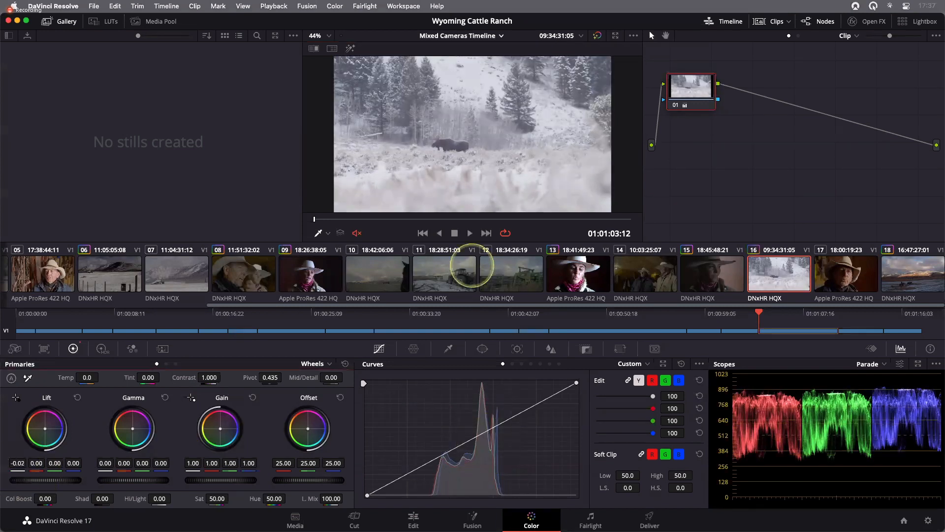
pyautogui.moveTo(472, 266); pyautogui.dragTo(349, 269)
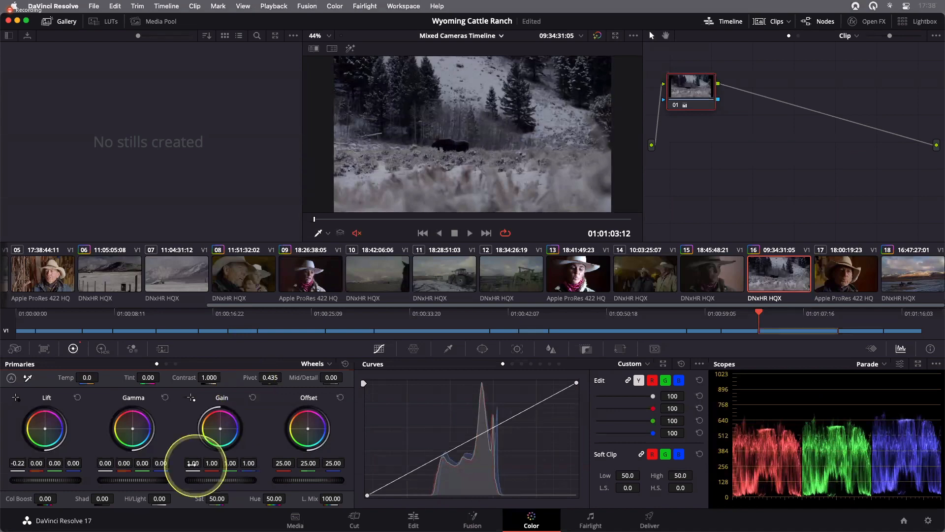
# - Set clip 16's gain master to 1.25 and raise its gamma master to 0.05
pyautogui.moveTo(197, 478); pyautogui.dragTo(258, 466)
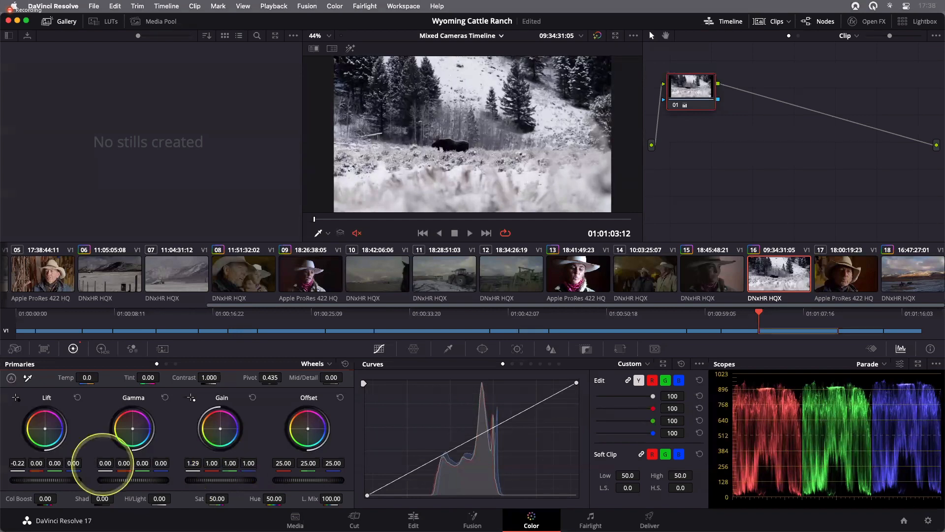
pyautogui.moveTo(102, 463); pyautogui.dragTo(158, 466)
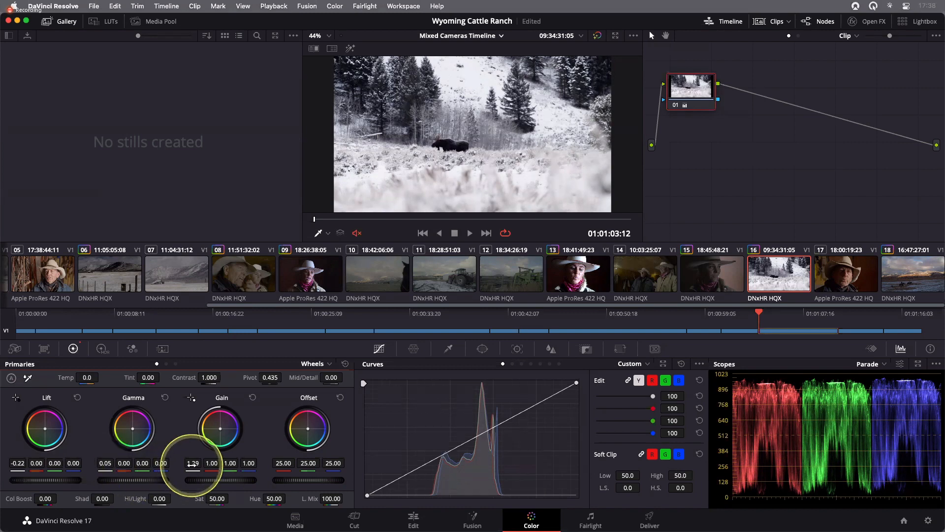
pyautogui.moveTo(193, 463)
pyautogui.mouseDown()
pyautogui.moveTo(173, 467)
pyautogui.moveTo(182, 465)
pyautogui.mouseUp()
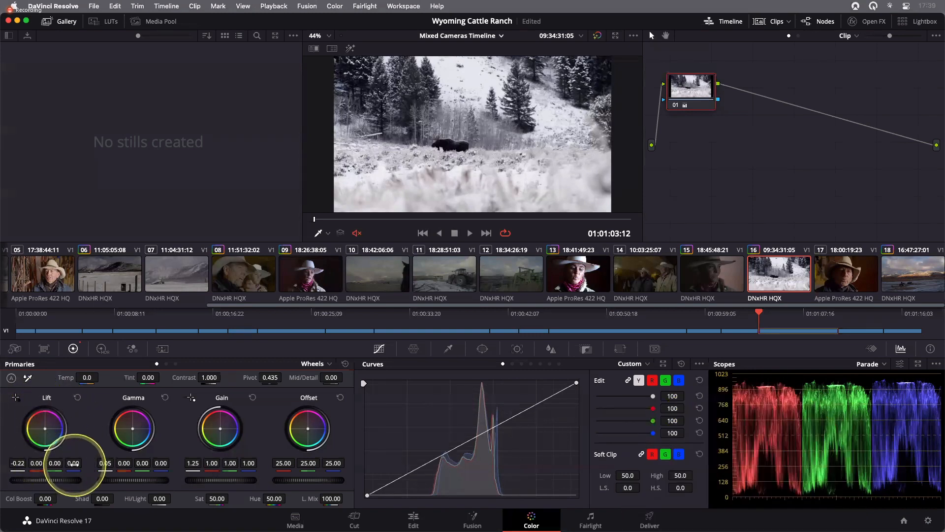
# - Fine-tune clip 16's channels: lift blue to -0.02, gain blue to 0.99 and gain red to 1.01
pyautogui.moveTo(73, 463); pyautogui.dragTo(62, 465)
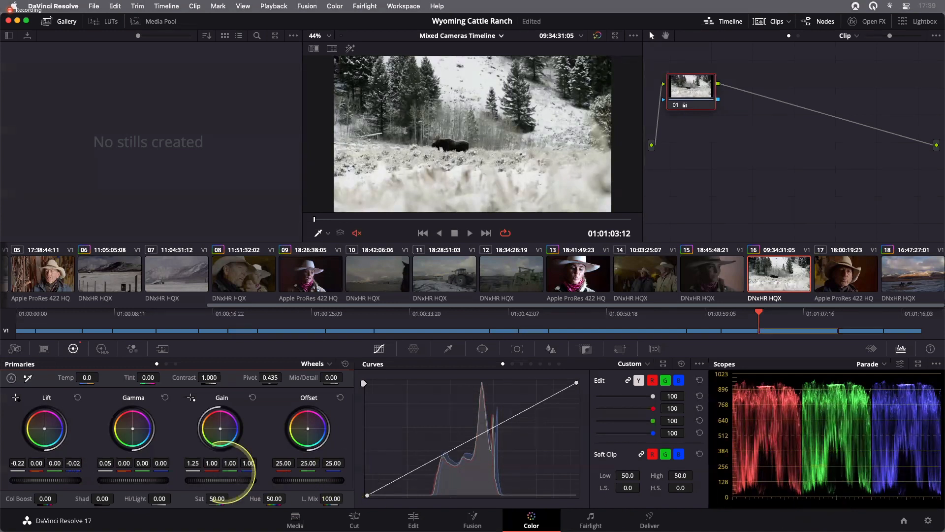
pyautogui.moveTo(52, 465); pyautogui.dragTo(50, 464)
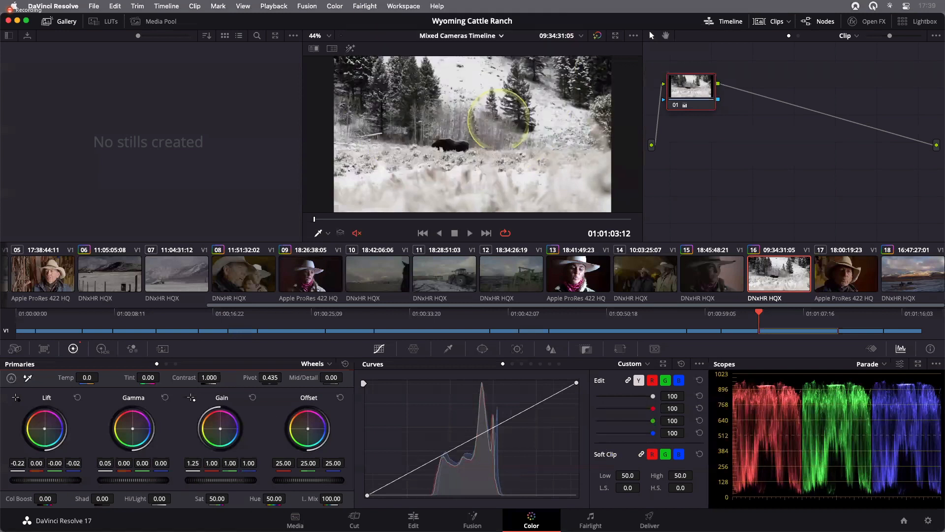
pyautogui.moveTo(249, 465); pyautogui.dragTo(246, 465)
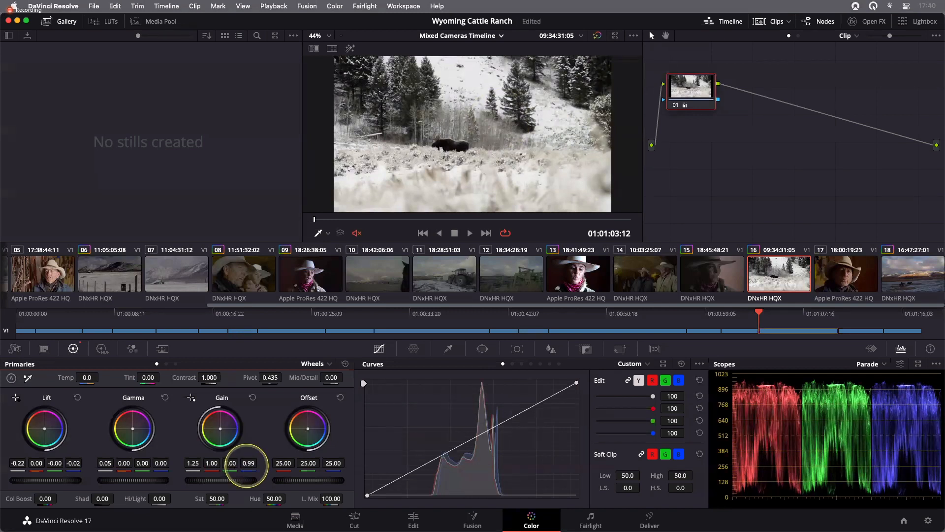
pyautogui.moveTo(210, 465); pyautogui.dragTo(214, 467)
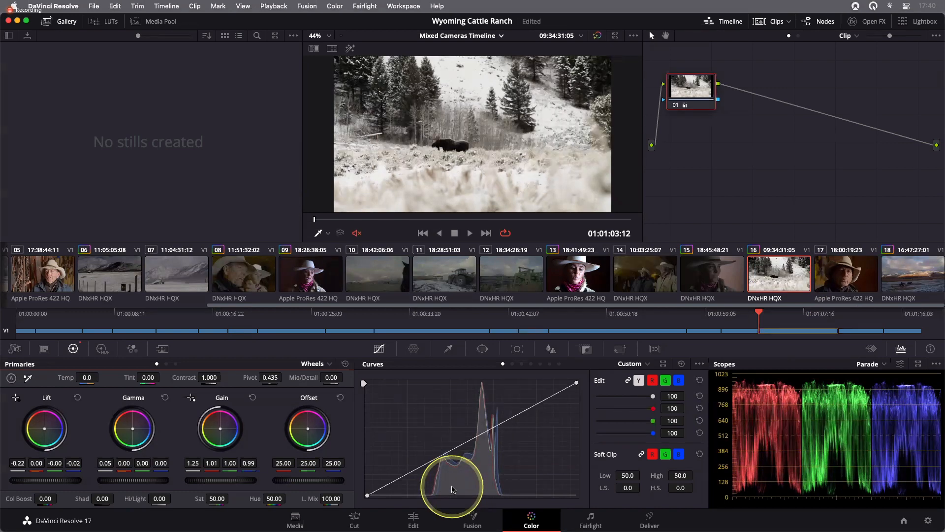
# - Compare the grade with bypass, reset the gamma wheel, and set the gamma master to 0.04
pyautogui.hotkey('shift', 'd')
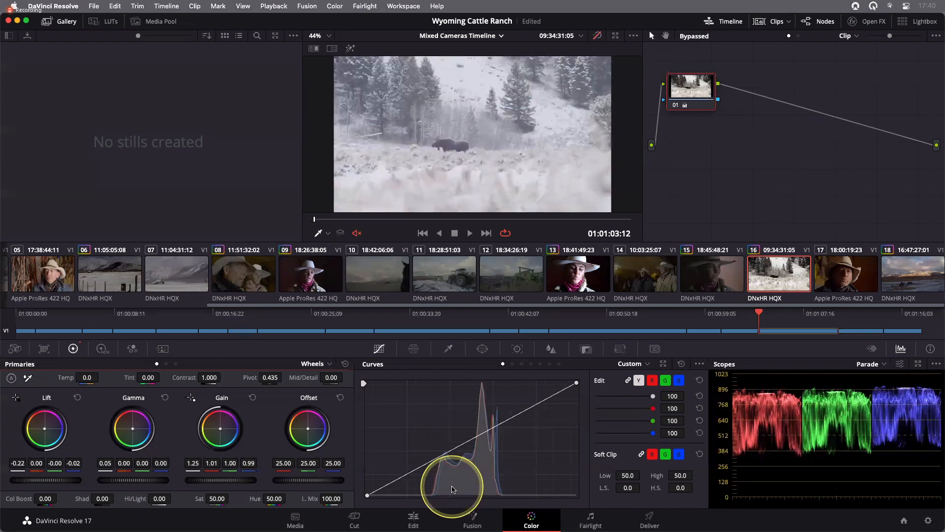
pyautogui.hotkey('shift', 'd')
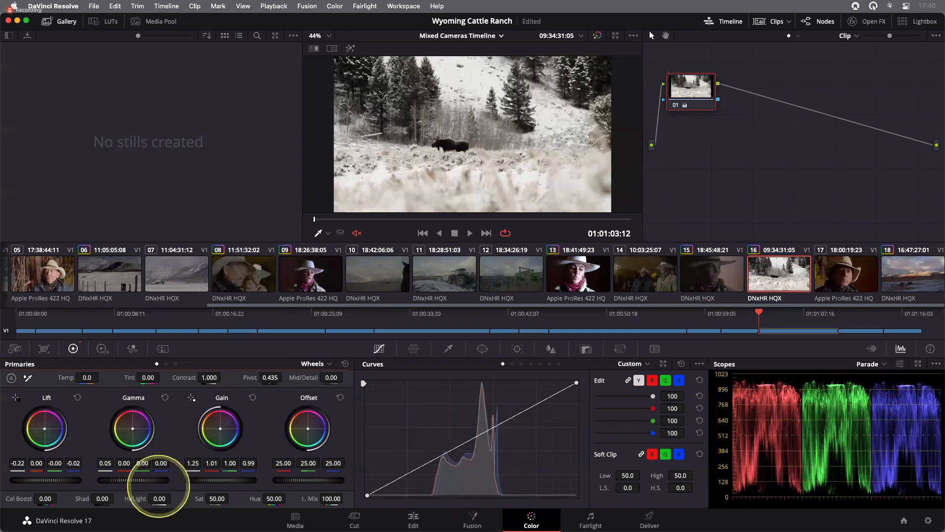
pyautogui.moveTo(142, 464); pyautogui.dragTo(149, 465)
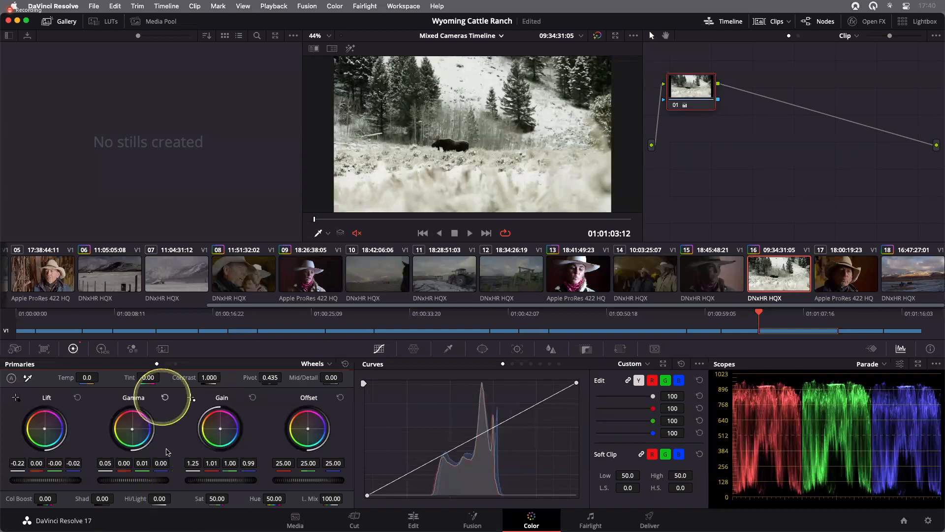
pyautogui.click(165, 398)
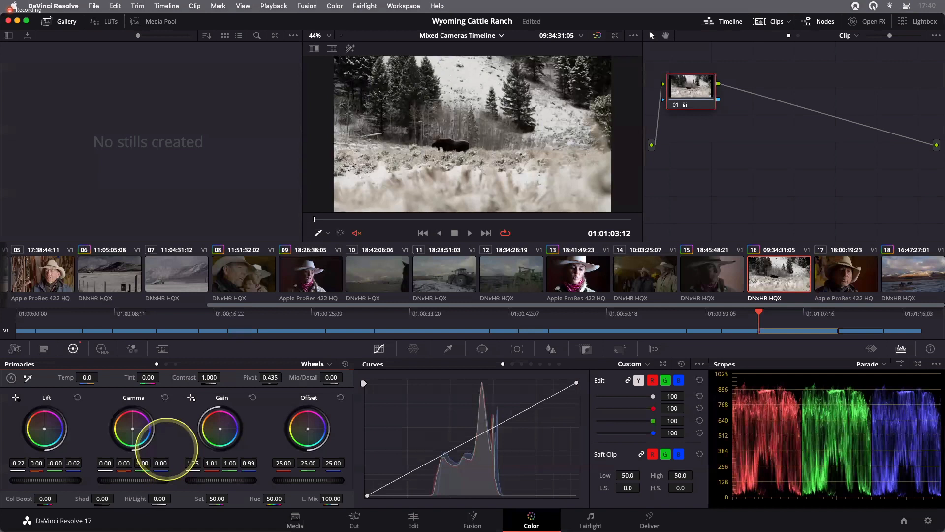
pyautogui.moveTo(130, 480); pyautogui.dragTo(148, 465)
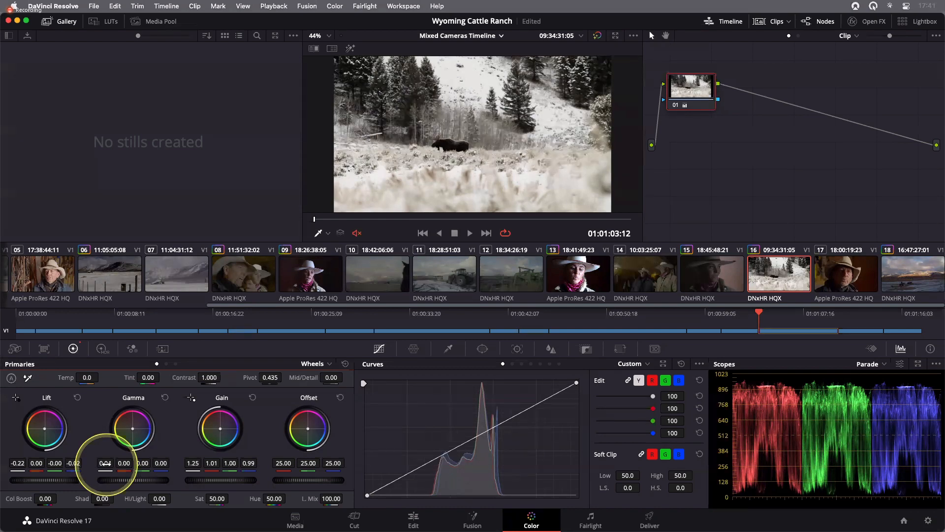
pyautogui.click(134, 432)
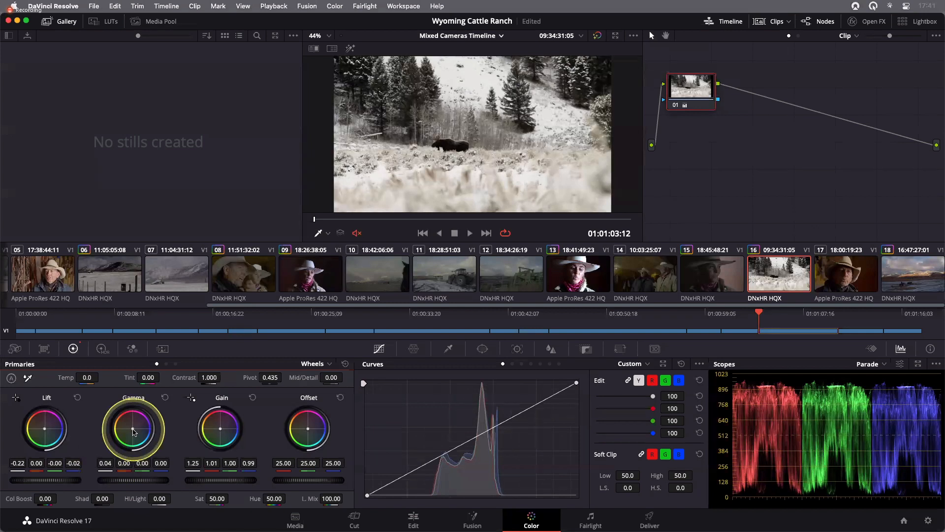
# - Save the project and select the horses clip 04
pyautogui.press('super+s')
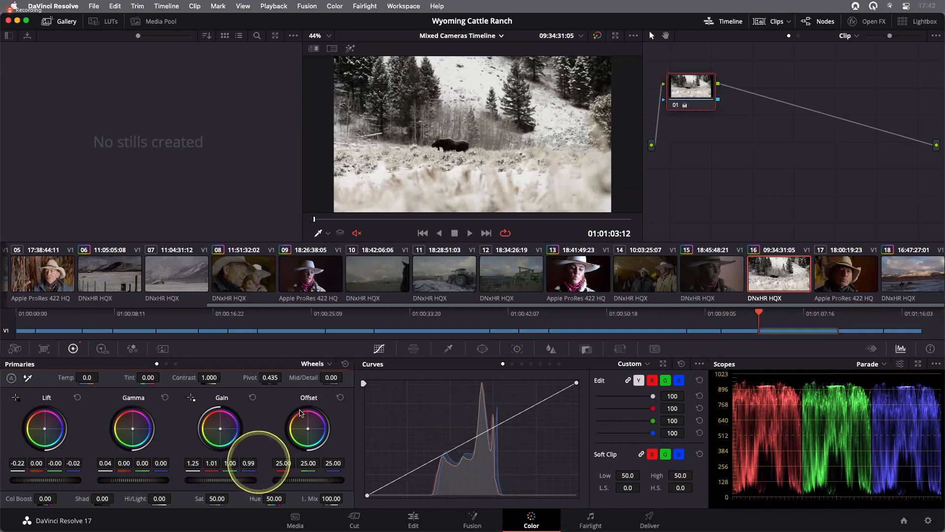
pyautogui.scroll(4, 235, 290)
pyautogui.click(235, 290)
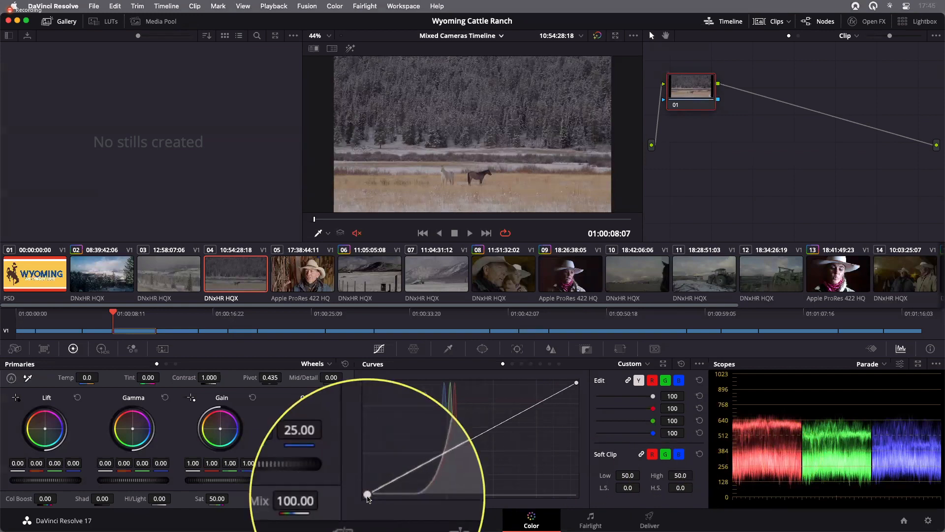
# - On the horses clip 04, pull the luma curve's black point inward and its white point left to stretch contrast
pyautogui.moveTo(367, 495); pyautogui.dragTo(394, 502)
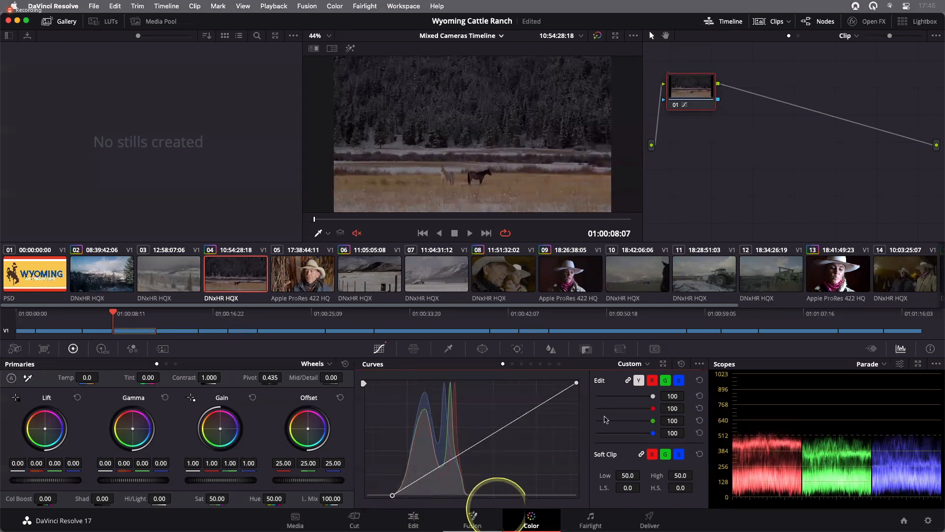
pyautogui.moveTo(580, 382); pyautogui.dragTo(502, 379)
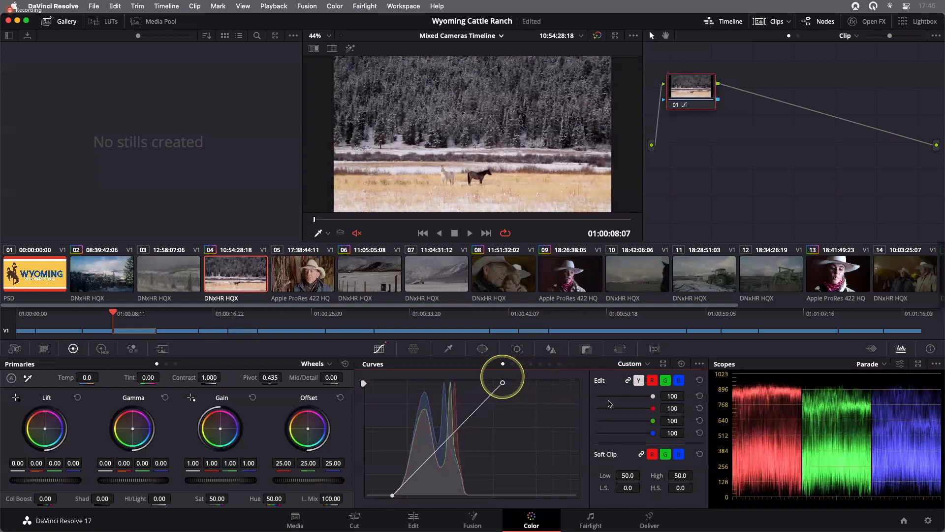
# - Compare clip 04's curve adjustment against the bypassed grade
pyautogui.click(609, 404)
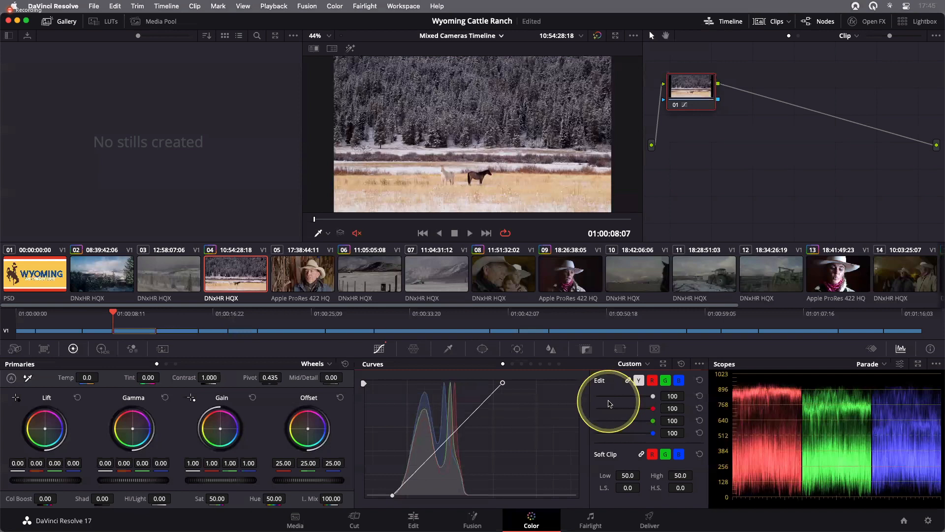
pyautogui.click(501, 443)
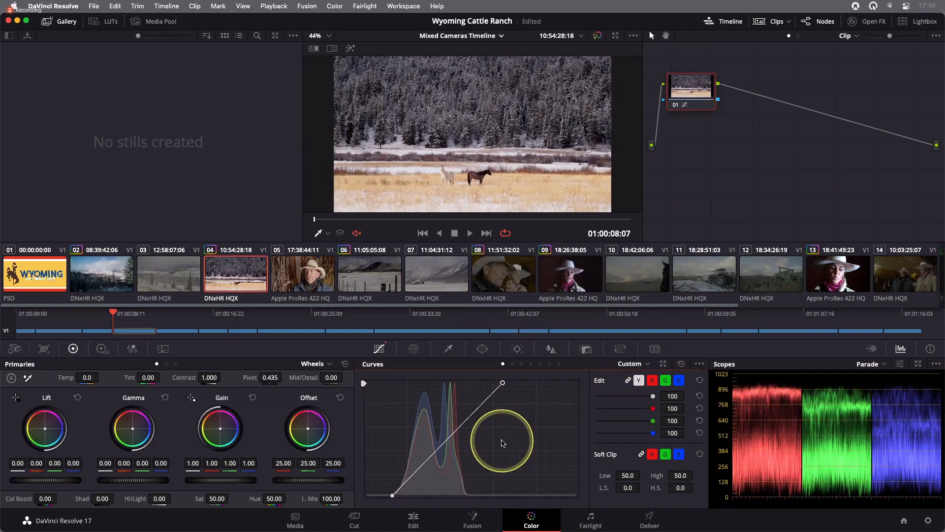
pyautogui.click(536, 415)
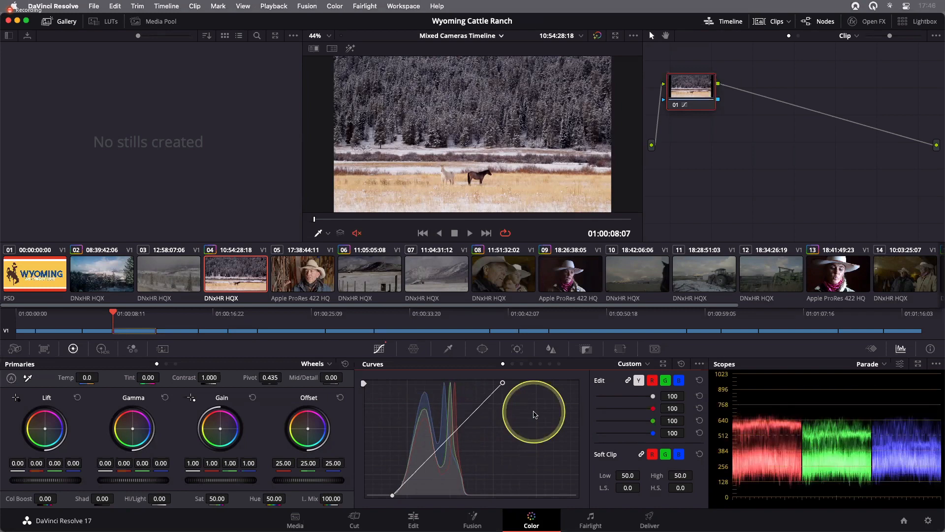
pyautogui.hotkey('shift', 'd')
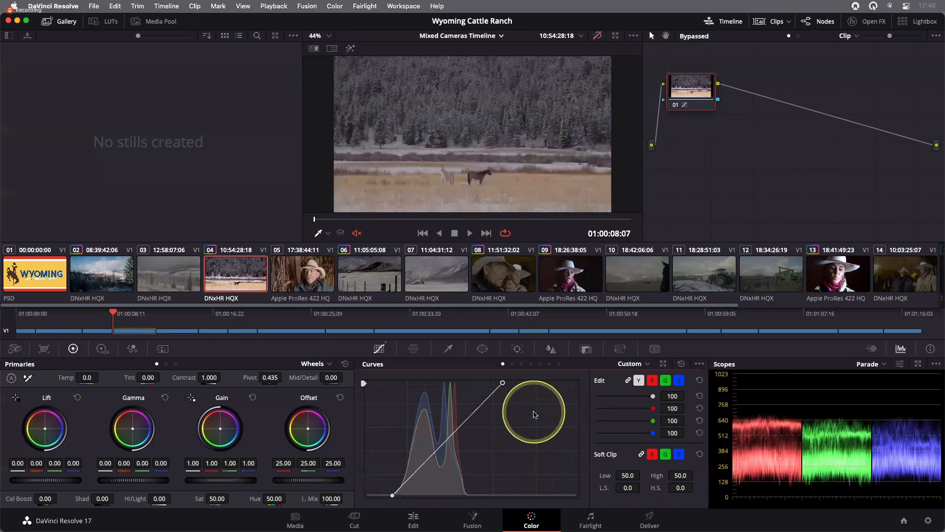
pyautogui.hotkey('shift', 'd')
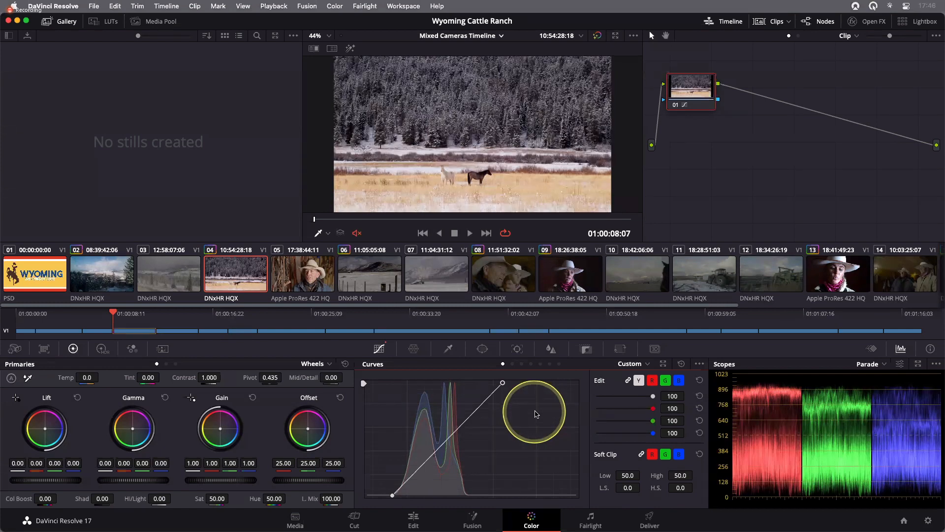
pyautogui.hotkey('shift', 'd')
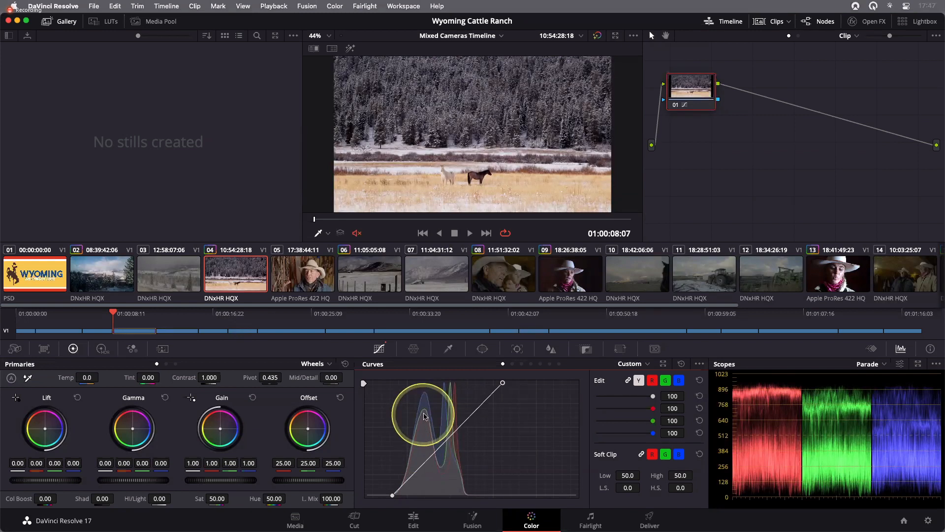
# - Add shadow and midtone points to clip 04's luma curve, lowering the shadow point and raising the midtone point into an S-curve
pyautogui.click(423, 465)
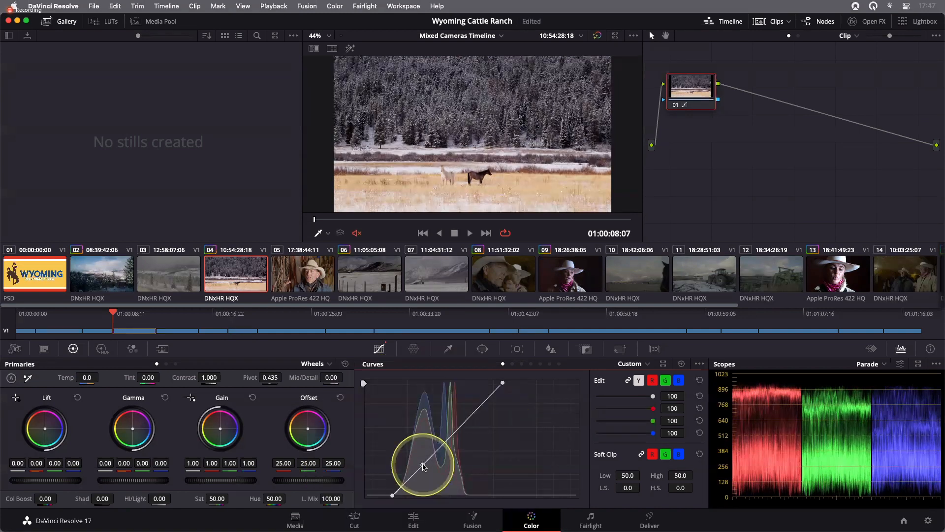
pyautogui.click(461, 425)
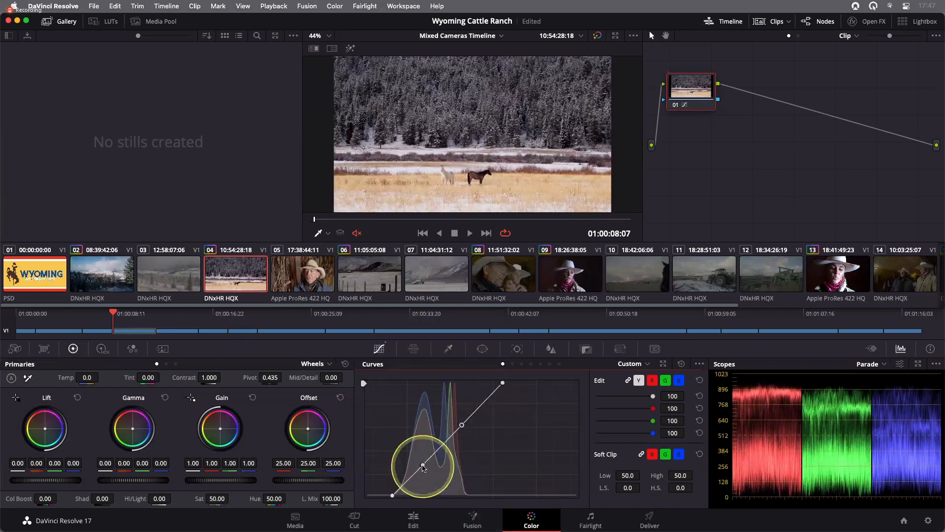
pyautogui.moveTo(422, 464); pyautogui.dragTo(421, 475)
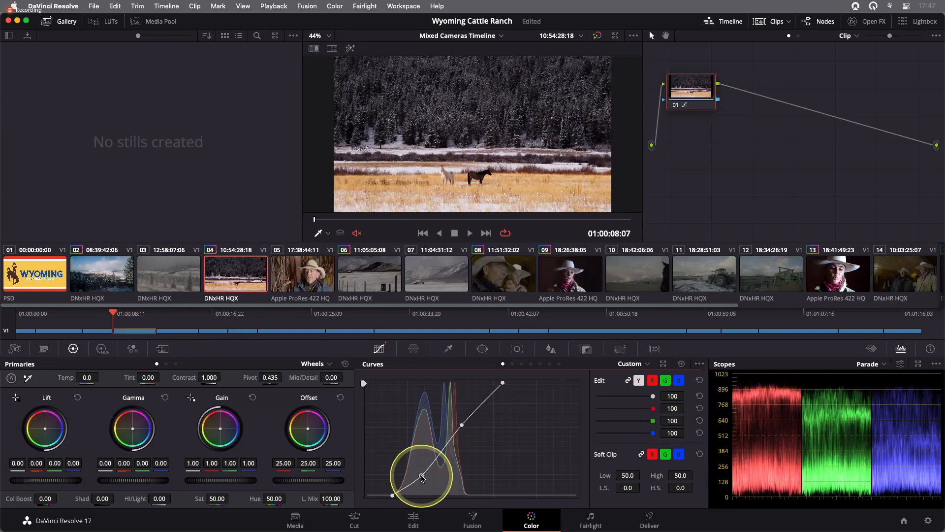
pyautogui.click(462, 424)
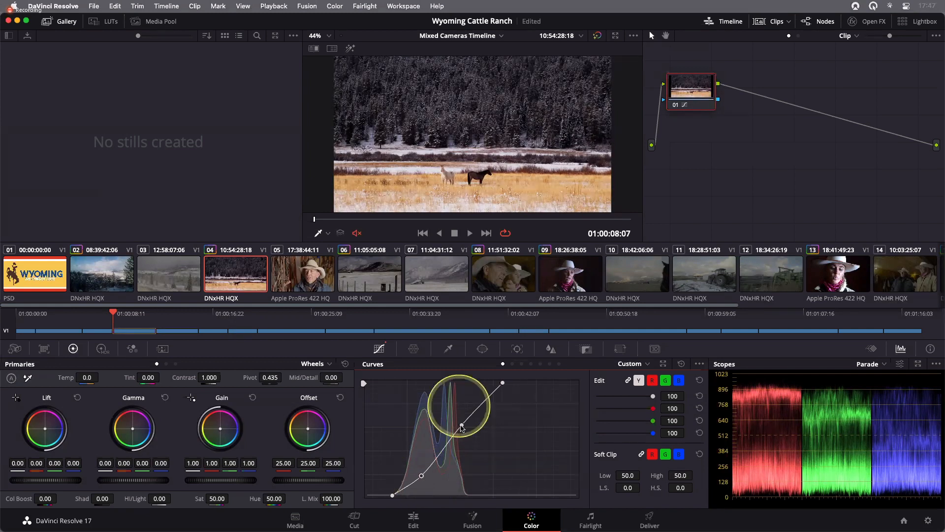
pyautogui.click(462, 425)
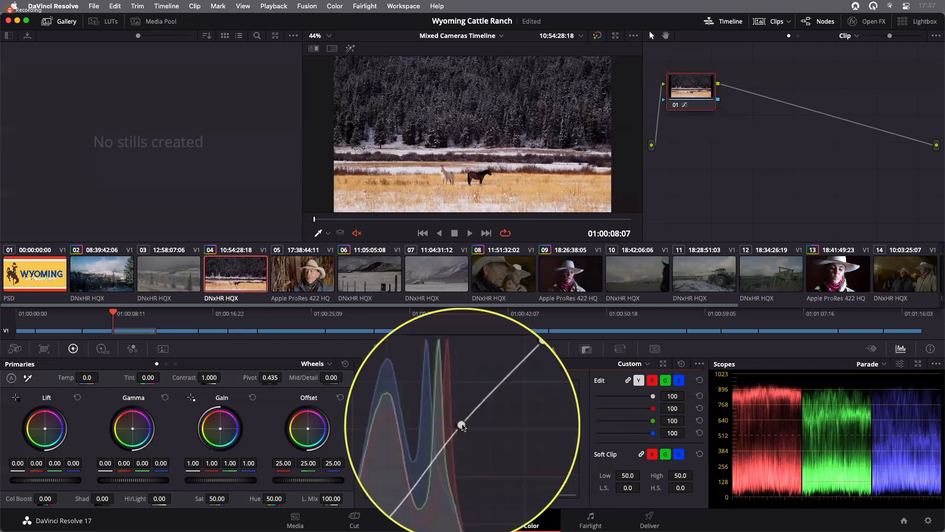
pyautogui.moveTo(463, 424); pyautogui.dragTo(464, 417)
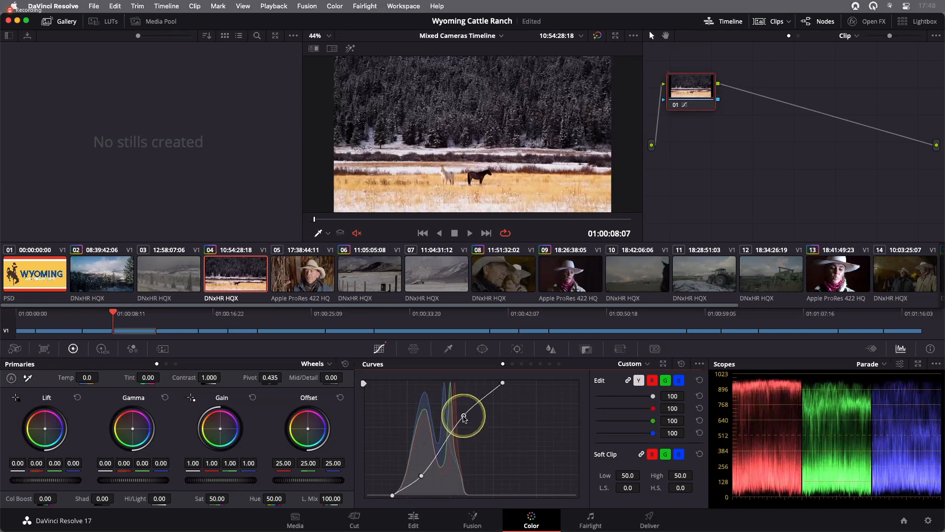
pyautogui.click(516, 469)
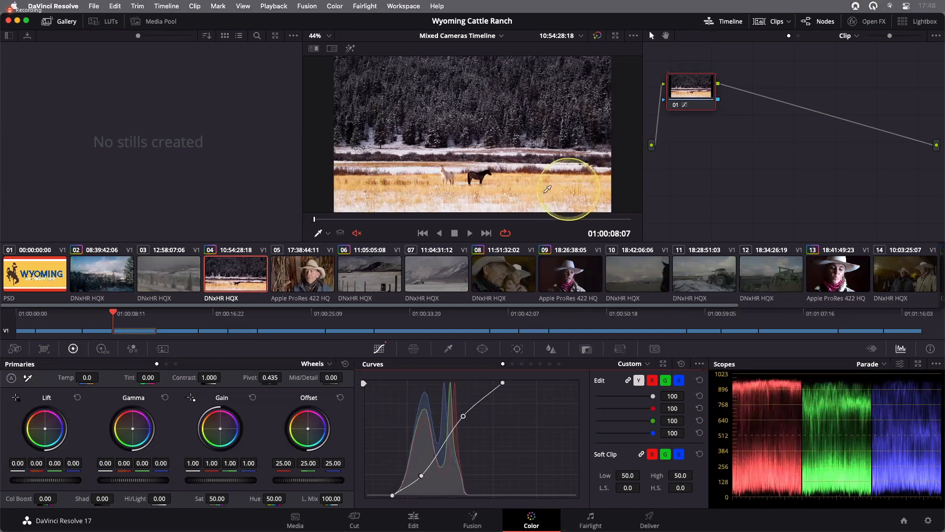
# - On the red curve, pull the white point left to warm clip 04's highlights, then compare with bypass
pyautogui.click(652, 381)
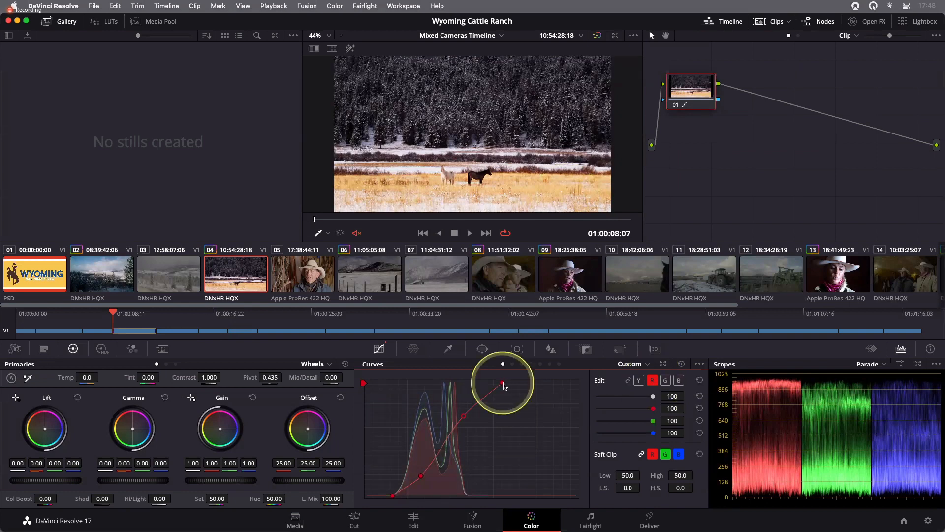
pyautogui.moveTo(506, 384); pyautogui.dragTo(483, 385)
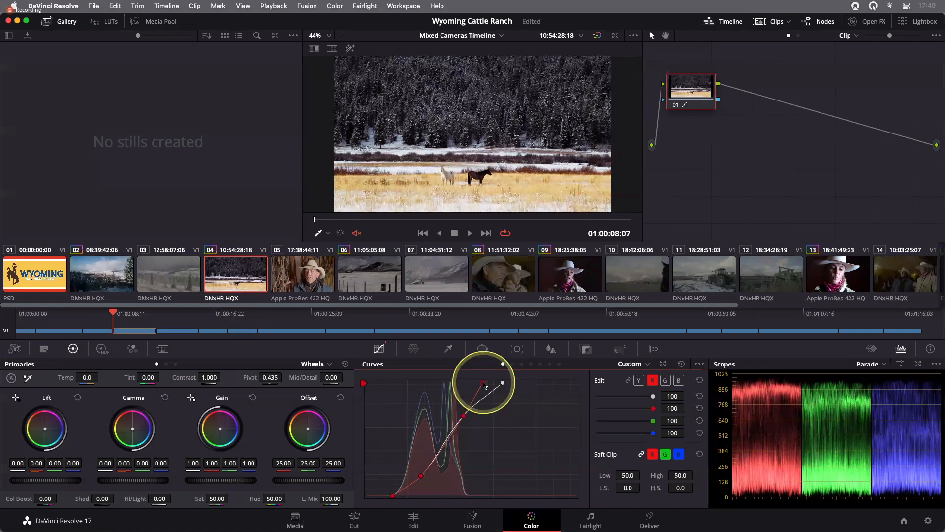
pyautogui.hotkey('shift', 'd')
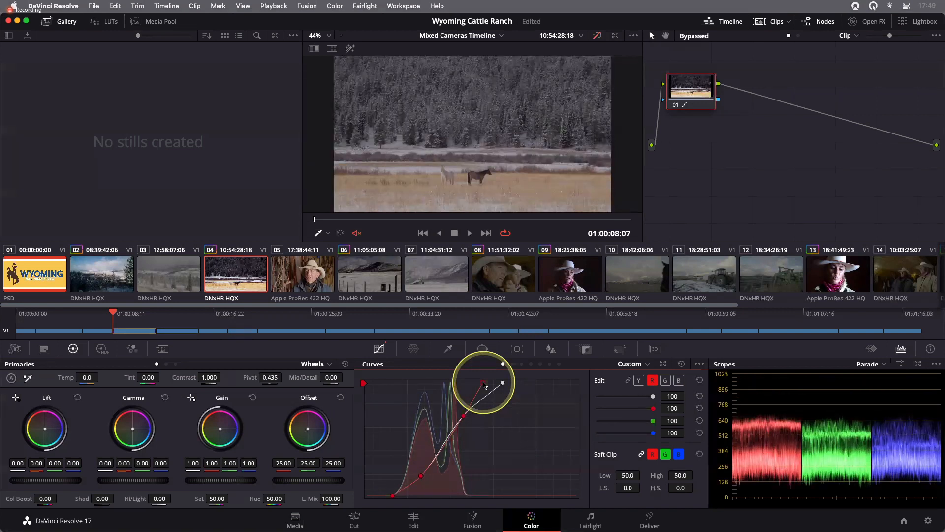
pyautogui.hotkey('shift', 'd')
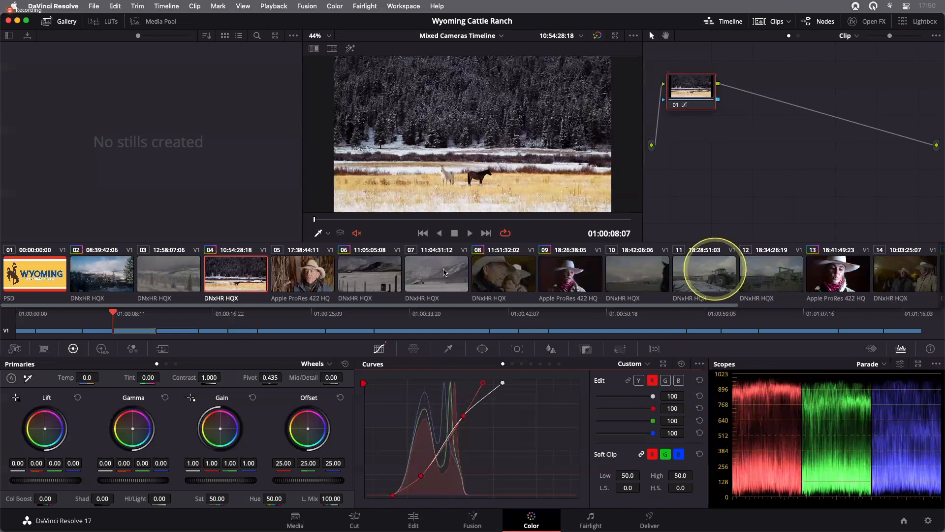
# - Select the tractor clip 11 and pull its luma curve's black point slightly inward and white point left
pyautogui.click(715, 269)
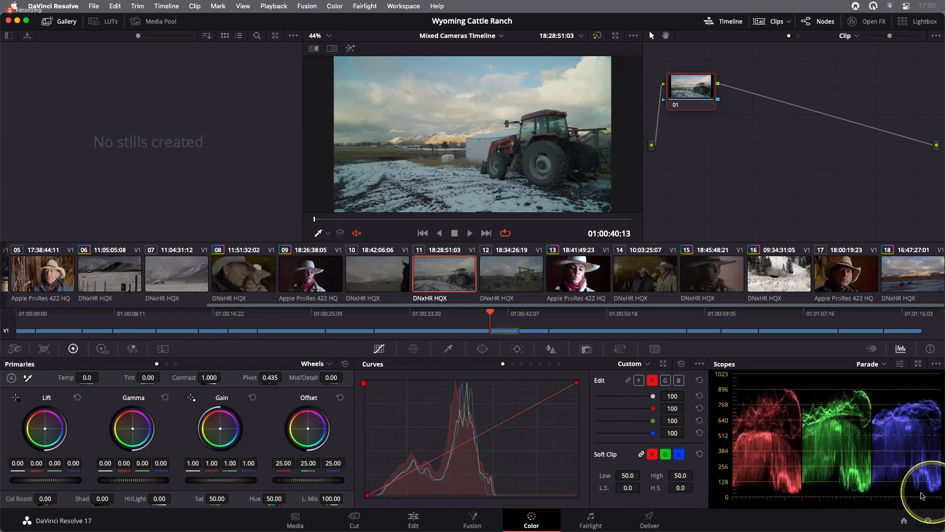
pyautogui.click(591, 166)
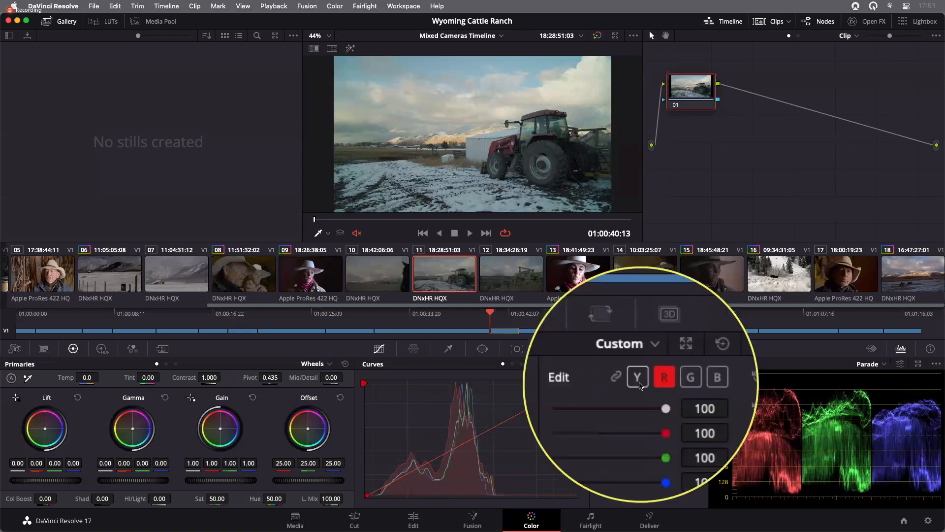
pyautogui.click(639, 382)
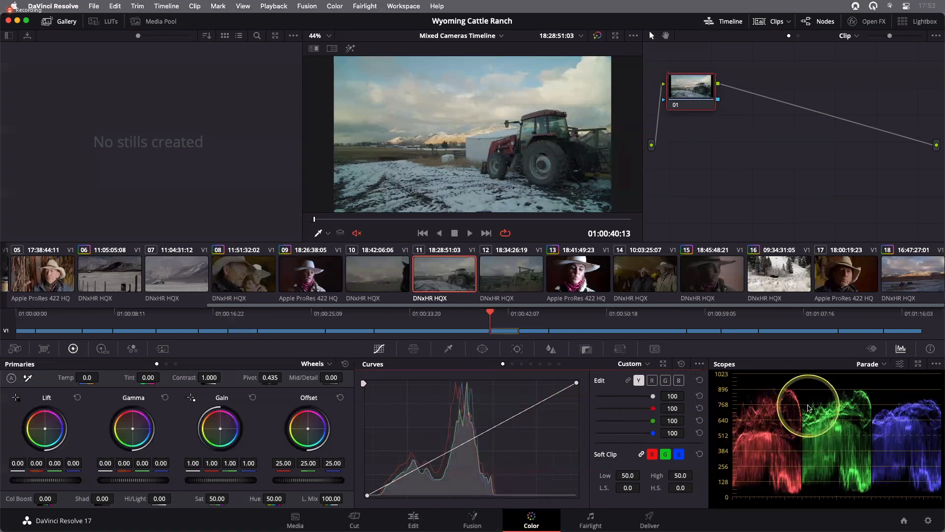
pyautogui.click(367, 495)
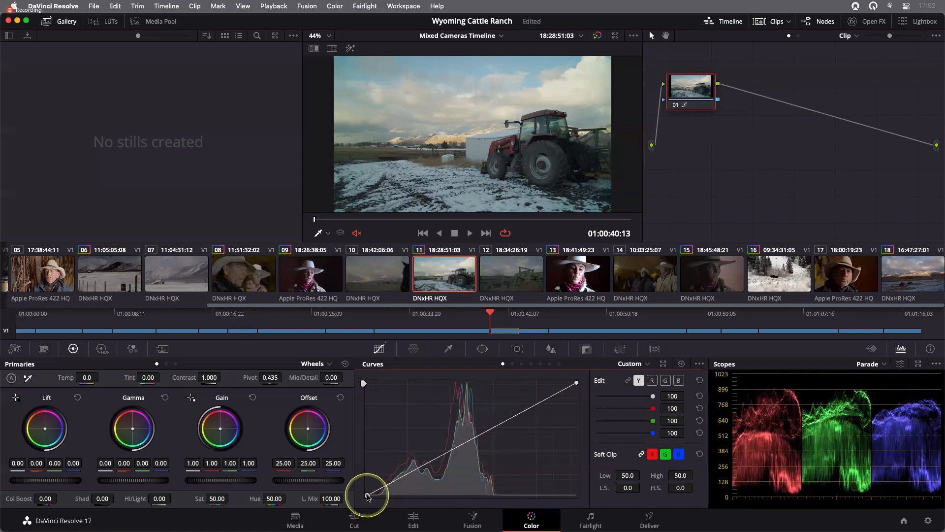
pyautogui.moveTo(367, 495); pyautogui.dragTo(378, 498)
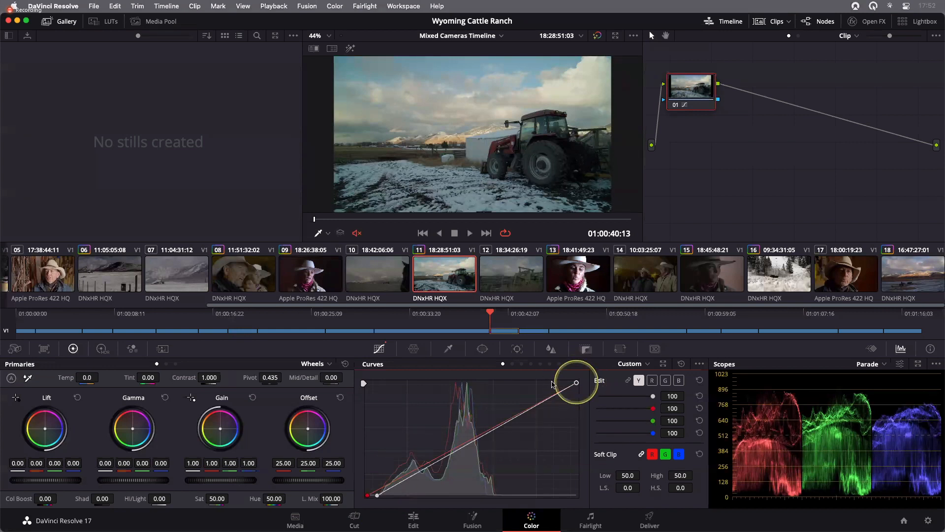
pyautogui.moveTo(576, 383); pyautogui.dragTo(552, 383)
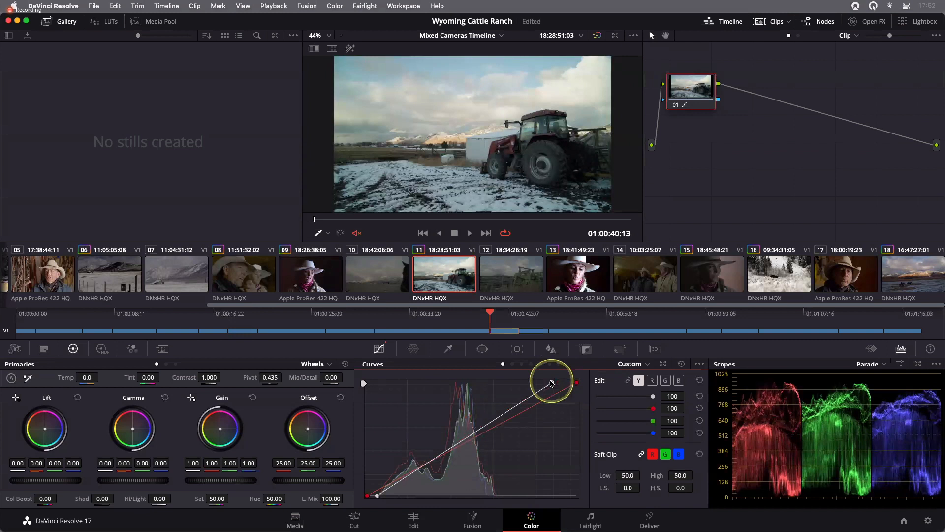
pyautogui.moveTo(552, 382); pyautogui.dragTo(552, 383)
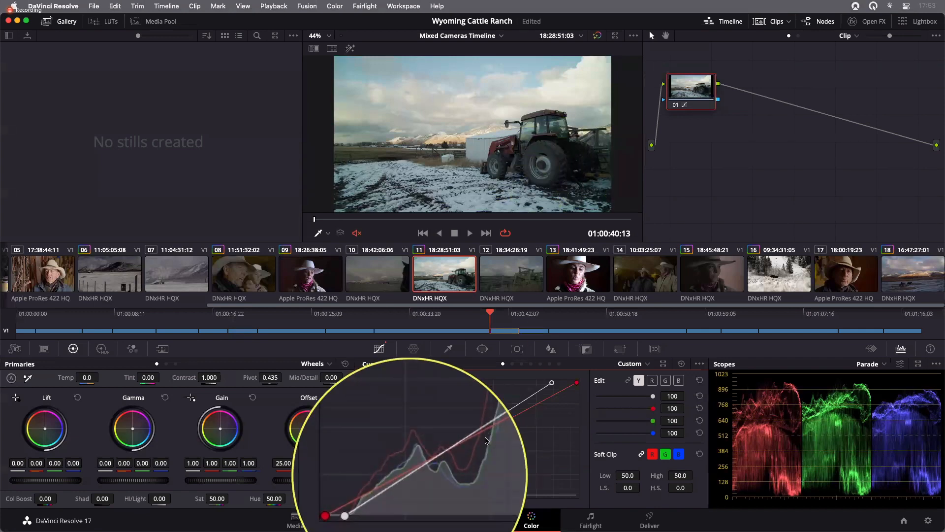
# - Add shadow and midtone points to clip 11's luma curve and lower the shadow point
pyautogui.click(410, 475)
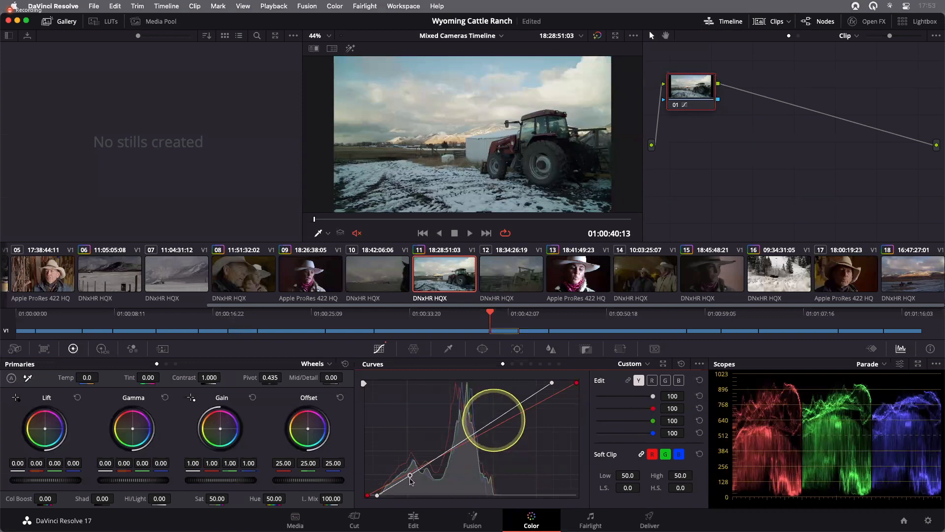
pyautogui.click(493, 417)
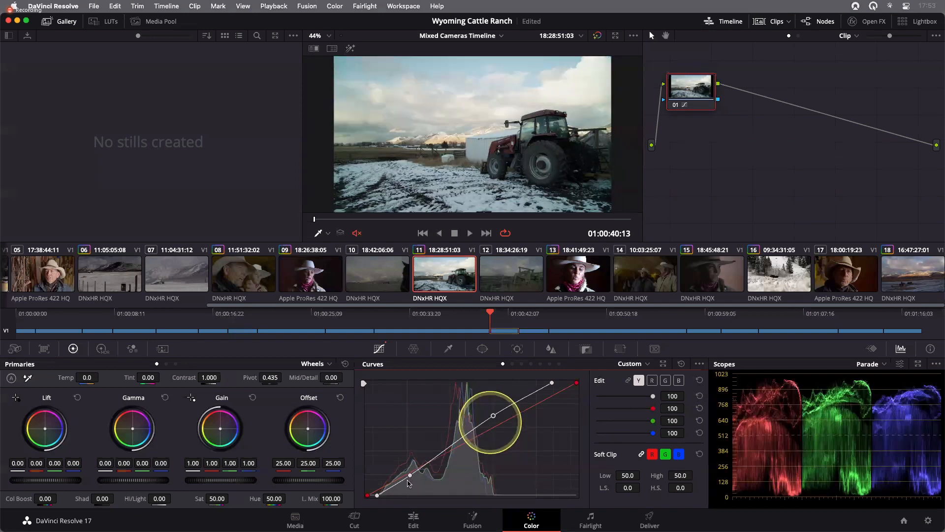
pyautogui.moveTo(410, 475); pyautogui.dragTo(408, 481)
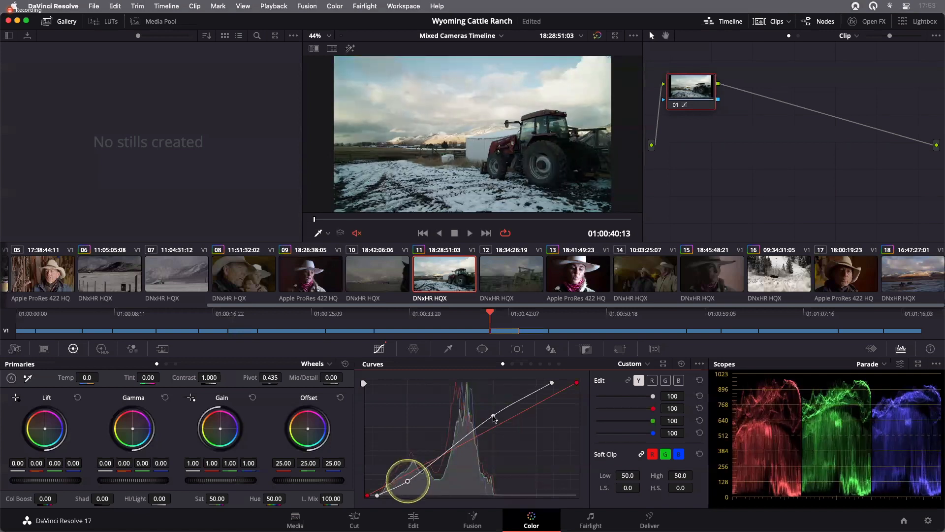
pyautogui.click(494, 417)
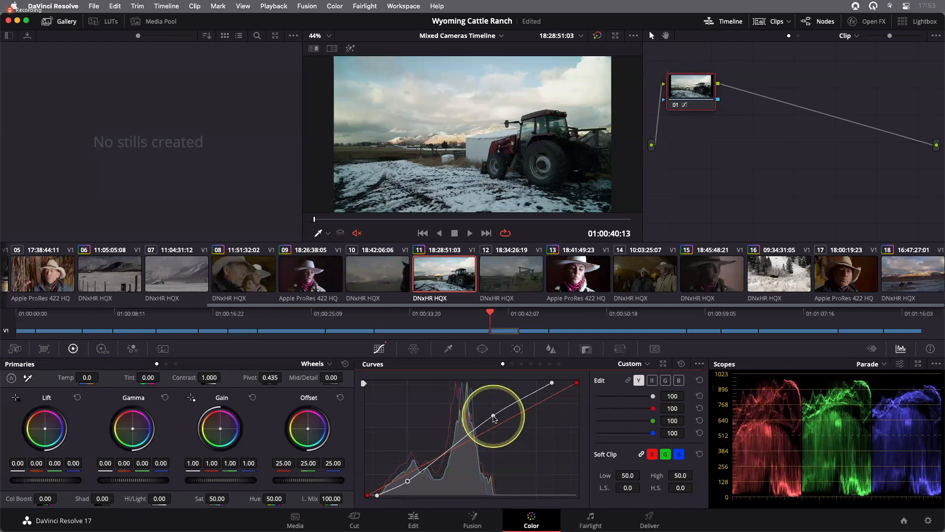
# - Compare clip 11 with the grade bypassed and nudge the shadow curve point slightly up
pyautogui.hotkey('shift', 'd')
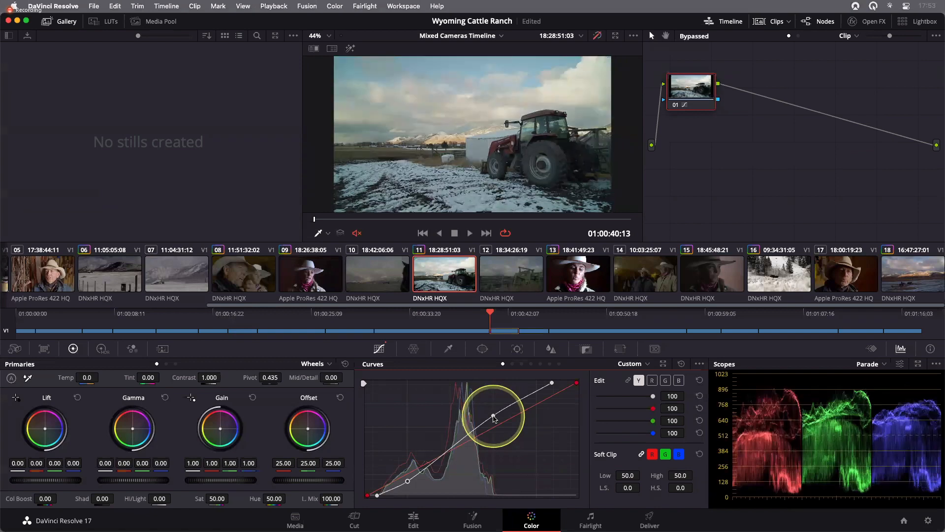
pyautogui.hotkey('shift', 'd')
pyautogui.hotkey('shift', 'd')
pyautogui.hotkey('shift', 'd')
pyautogui.hotkey('shift', 'd')
pyautogui.hotkey('shift', 'd')
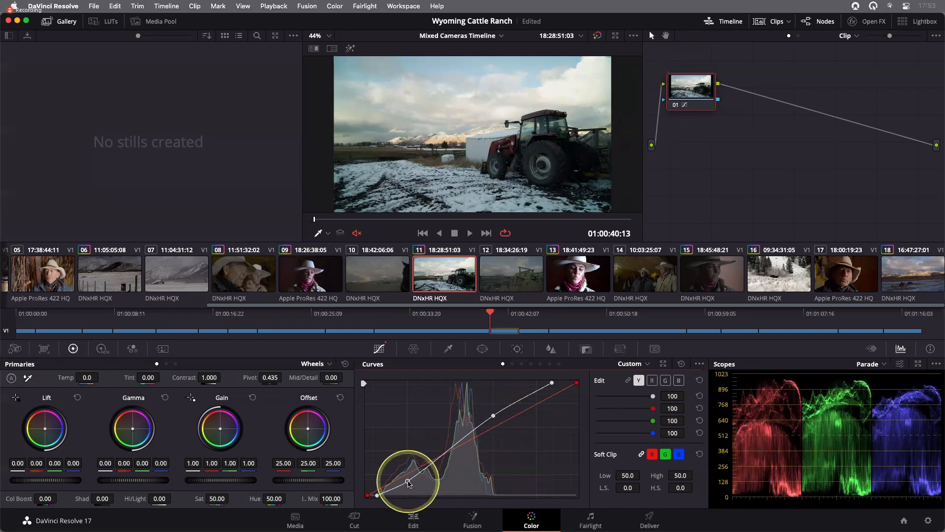
pyautogui.moveTo(408, 481); pyautogui.dragTo(408, 479)
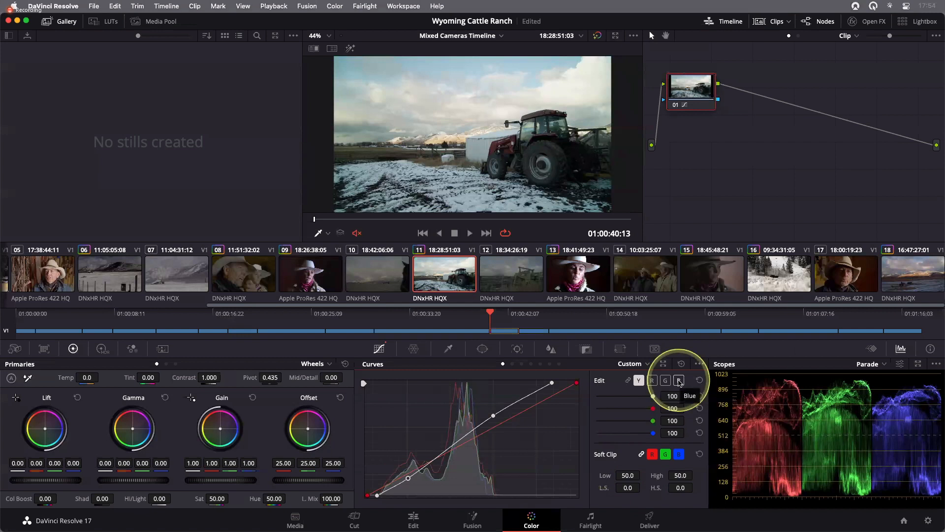
# - On clip 11's blue curve, pull the white point slightly left to boost blue highlights
pyautogui.click(679, 380)
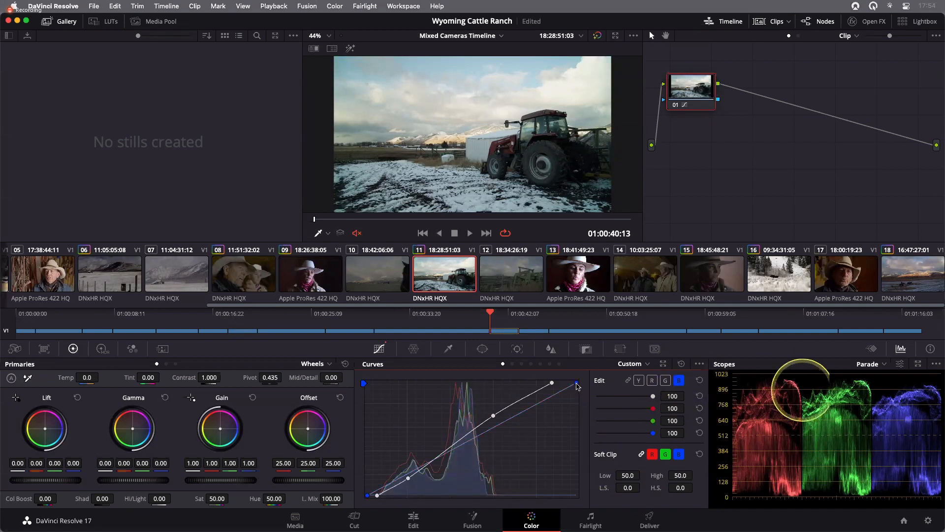
pyautogui.moveTo(577, 383); pyautogui.dragTo(571, 384)
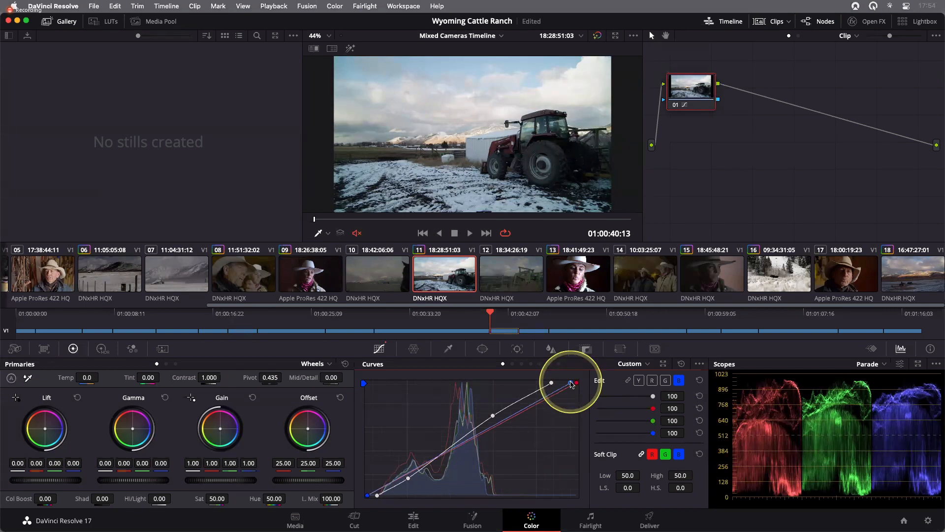
# - Reset the blue curve's white point and move the first corrector node lower in the node graph
pyautogui.rightClick(571, 383)
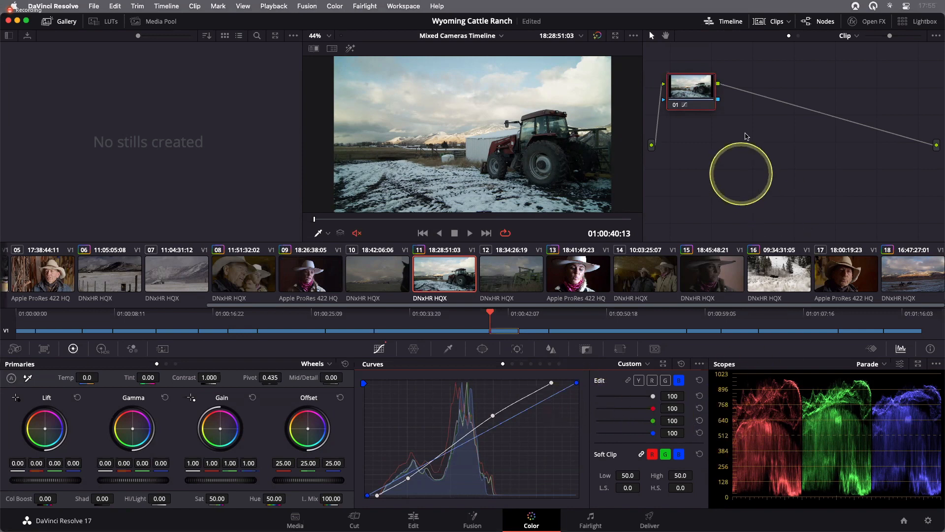
pyautogui.moveTo(699, 85); pyautogui.dragTo(713, 127)
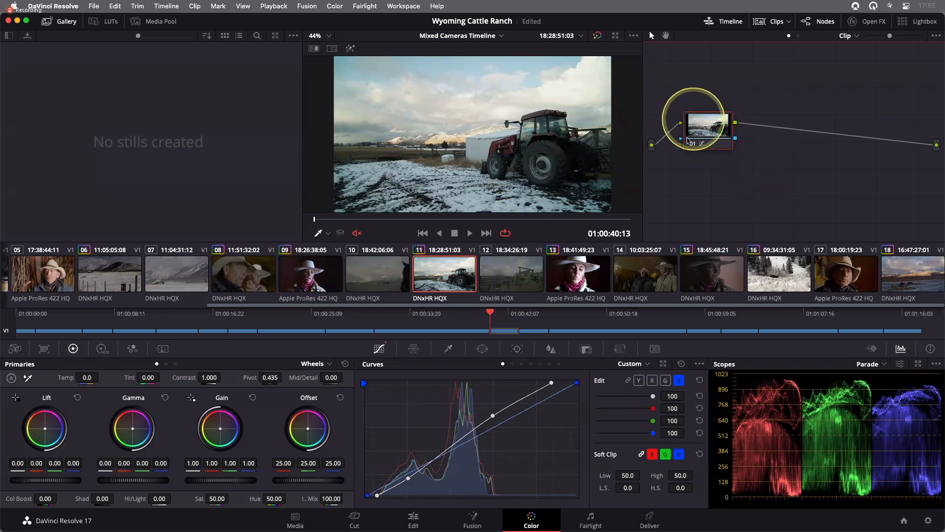
# - Label the first node BALANCE
pyautogui.rightClick(713, 127)
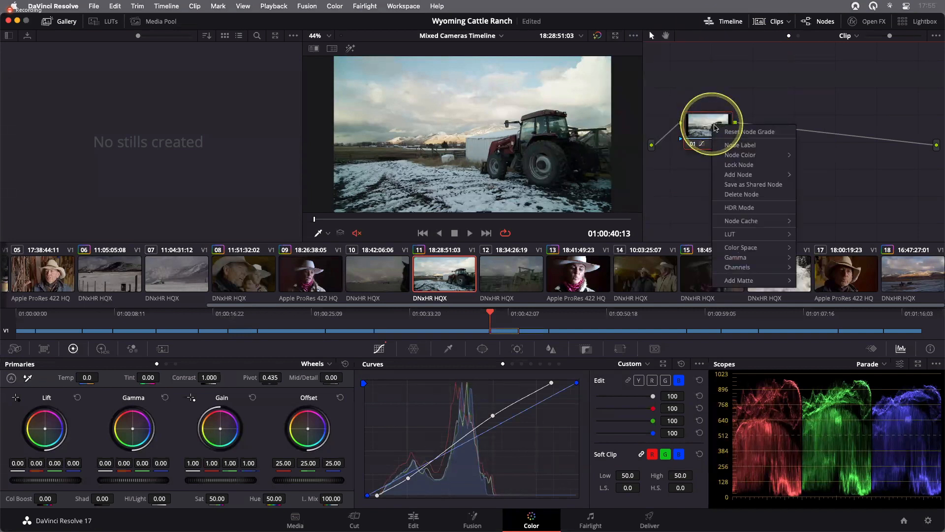
pyautogui.click(739, 141)
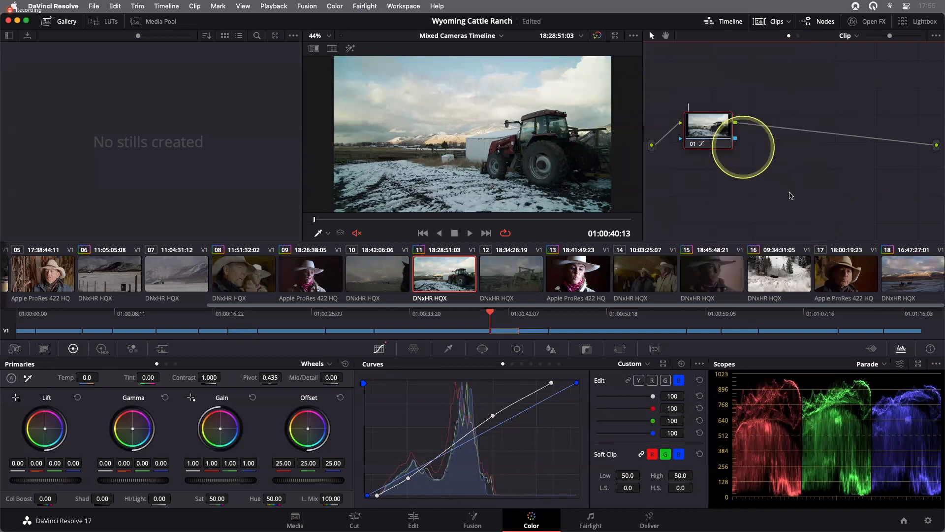
pyautogui.write('BALANCE')
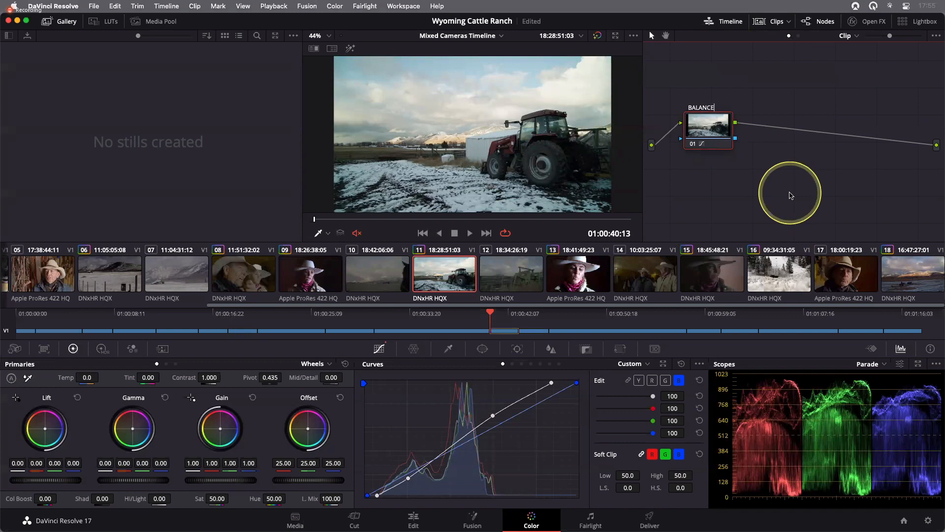
pyautogui.press('Return')
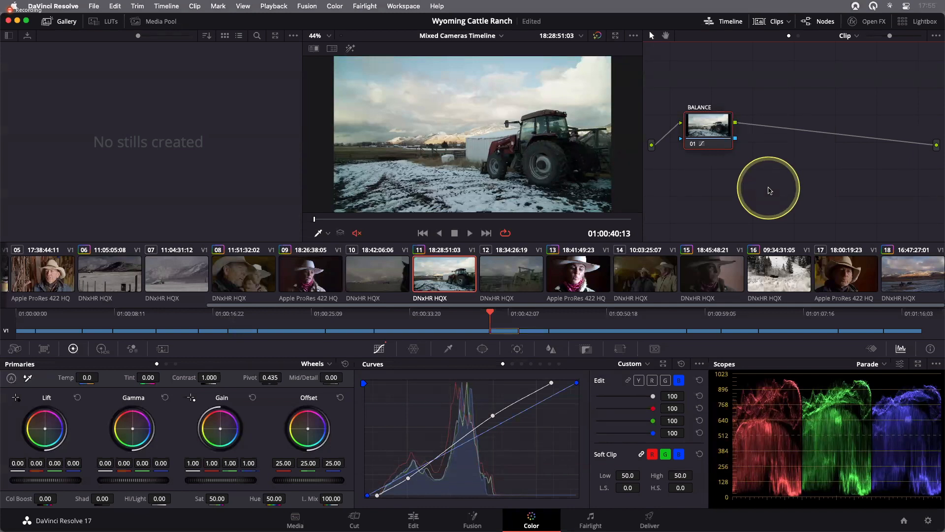
# - Add a serial node after BALANCE, labeled COLOR, and select it
pyautogui.rightClick(718, 137)
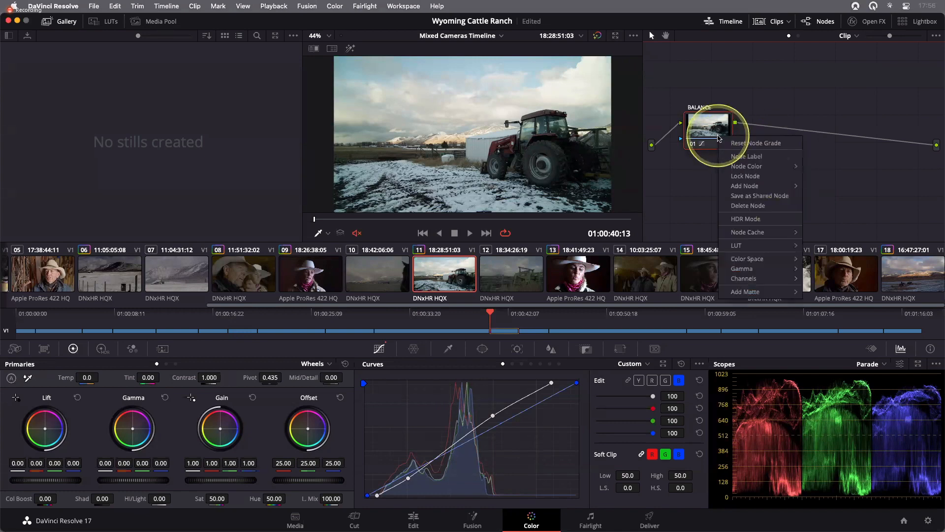
pyautogui.moveTo(738, 189)
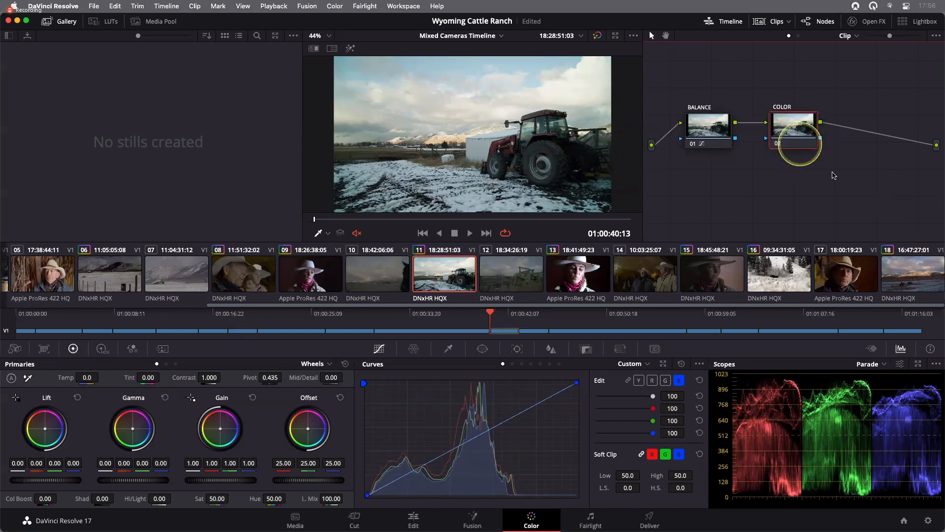
pyautogui.click(832, 174)
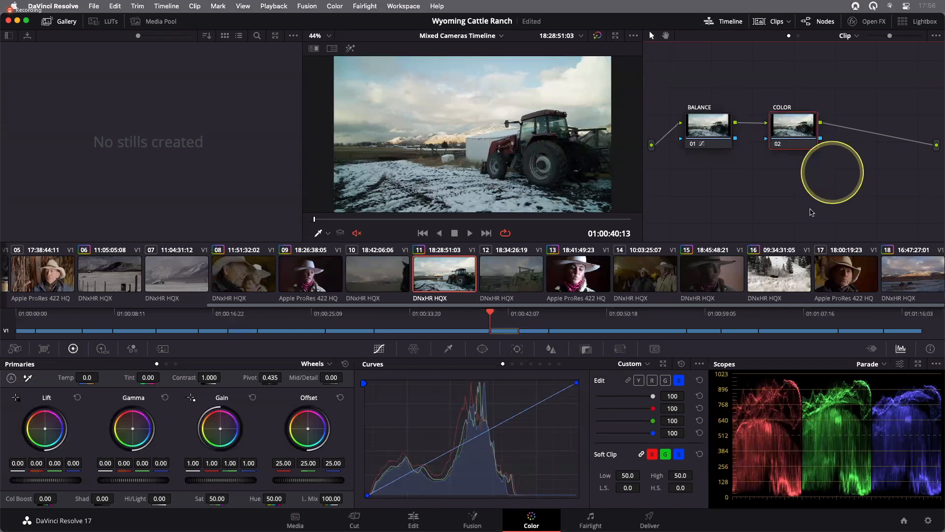
pyautogui.click(802, 138)
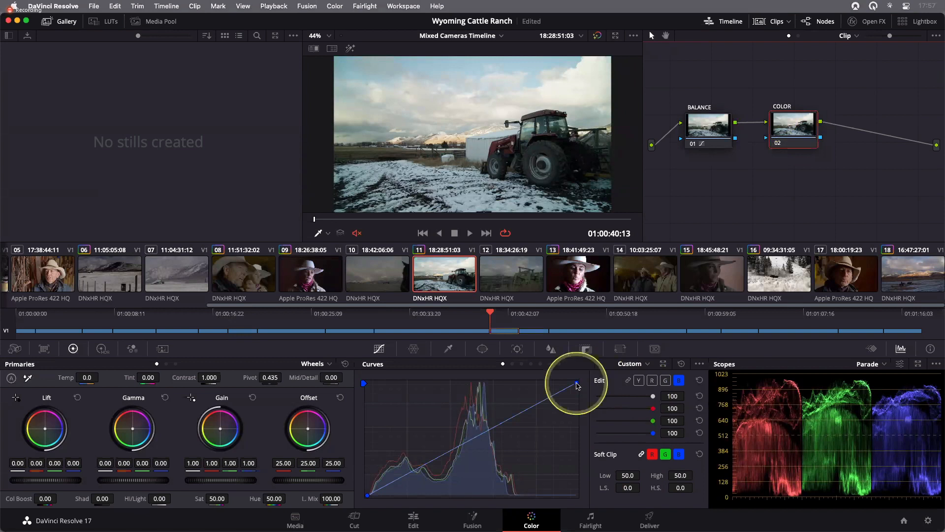
# - On the COLOR node's blue curve, pull the white point slightly left
pyautogui.moveTo(576, 383); pyautogui.dragTo(573, 384)
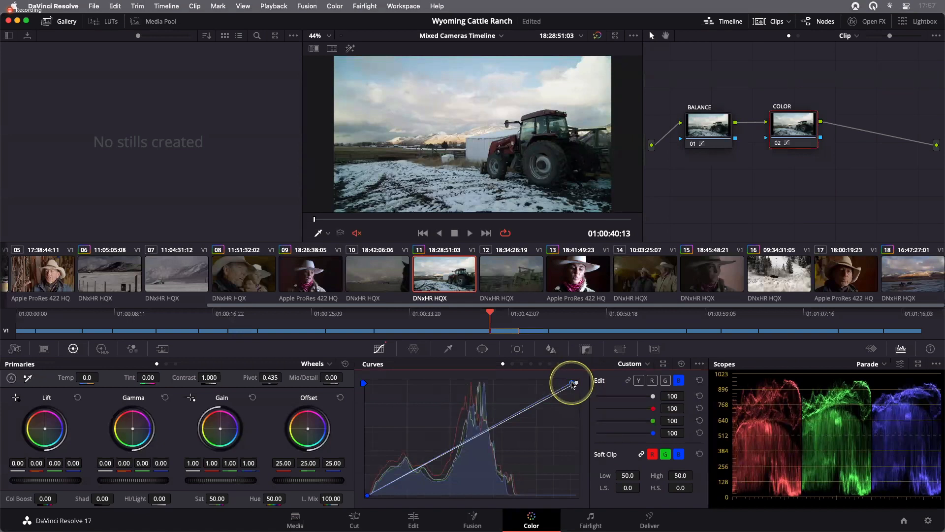
pyautogui.moveTo(571, 384); pyautogui.dragTo(572, 385)
pyautogui.click(368, 496)
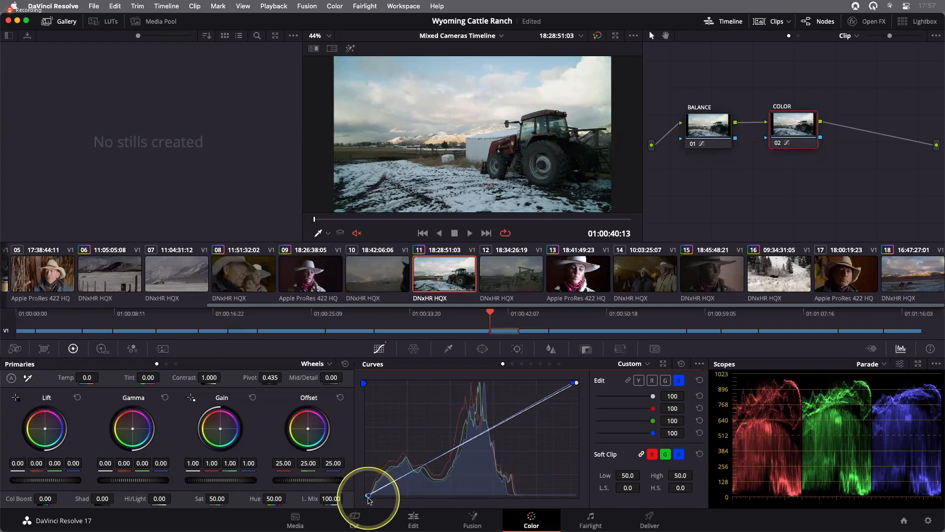
# - Toggle the grade bypass repeatedly to compare clip 11 before and after
pyautogui.press('super')
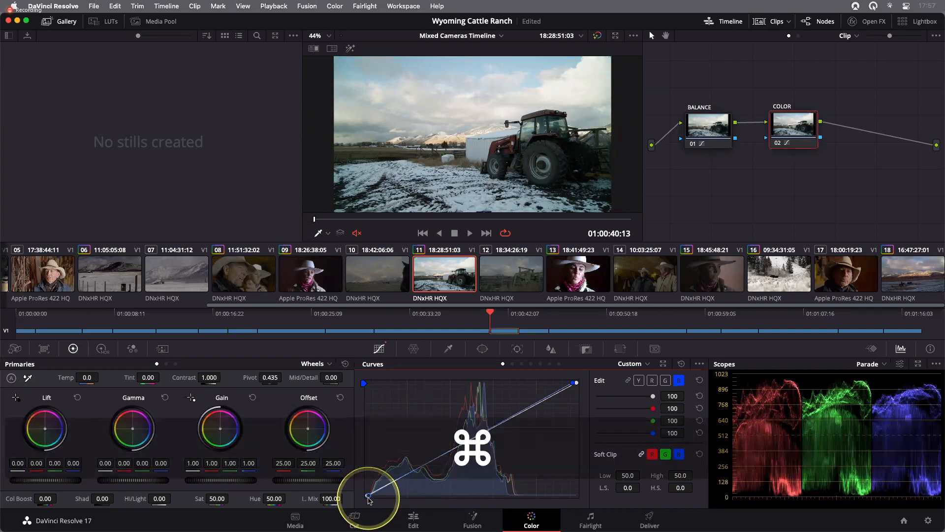
pyautogui.press('super+d')
pyautogui.press('super+d')
pyautogui.press('super+d')
pyautogui.press('super+d')
pyautogui.press('super+d')
pyautogui.press('super+d')
pyautogui.press('super+d')
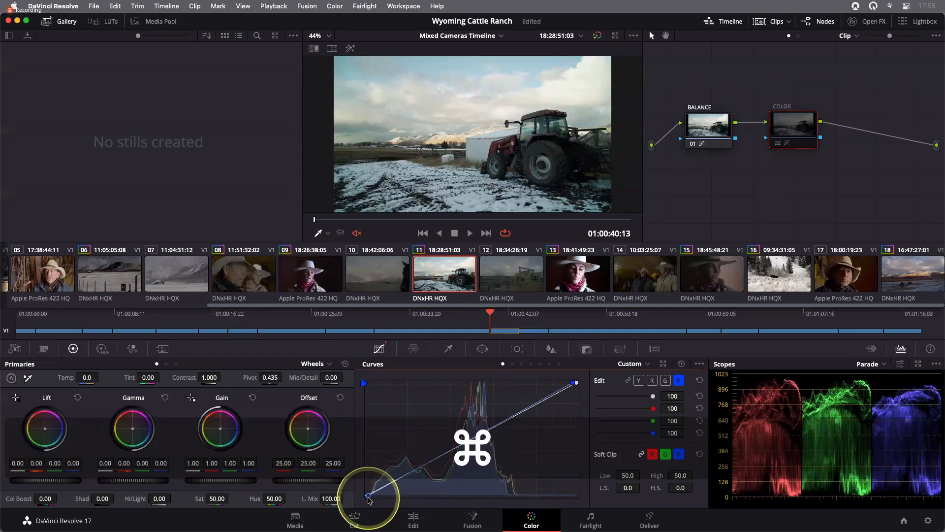
pyautogui.press('super+d')
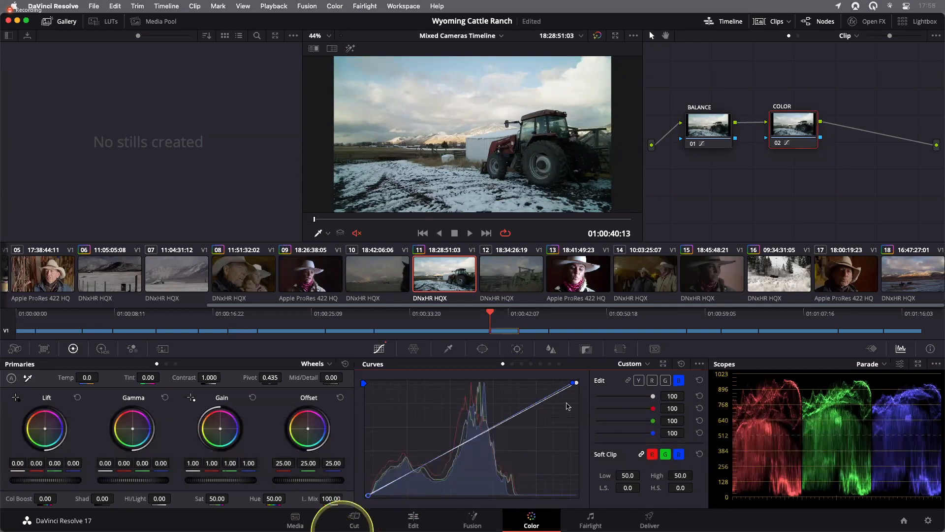
# - Pull the blue curve's white point further left and compare with the grade bypassed
pyautogui.click(574, 384)
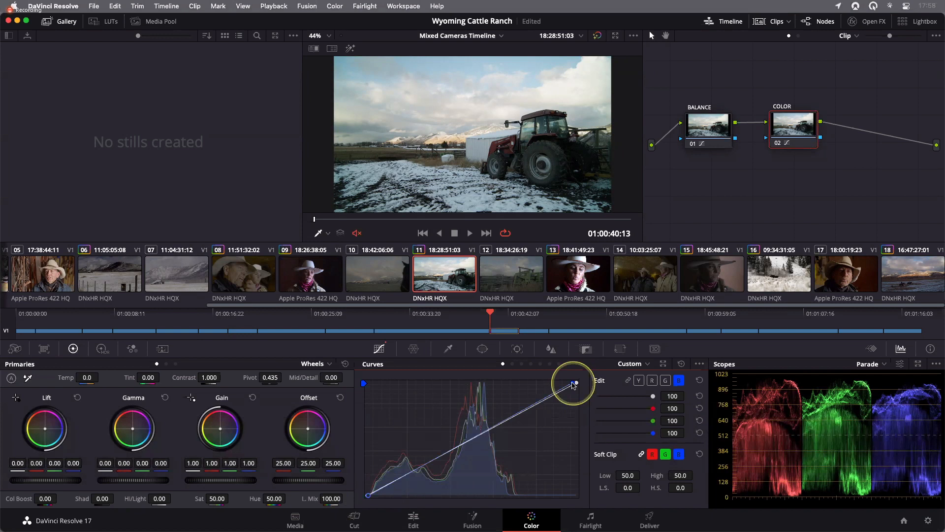
pyautogui.moveTo(571, 381); pyautogui.dragTo(567, 383)
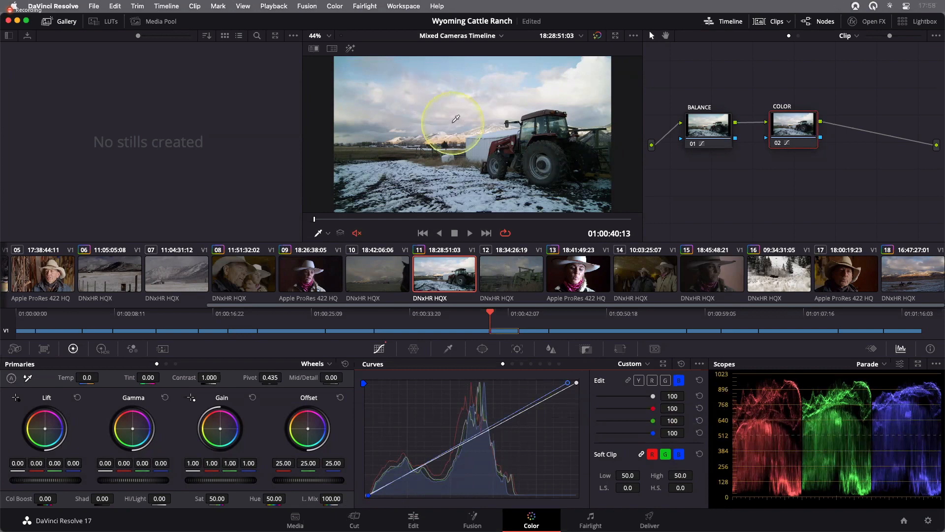
pyautogui.press('super+d')
pyautogui.press('super+d')
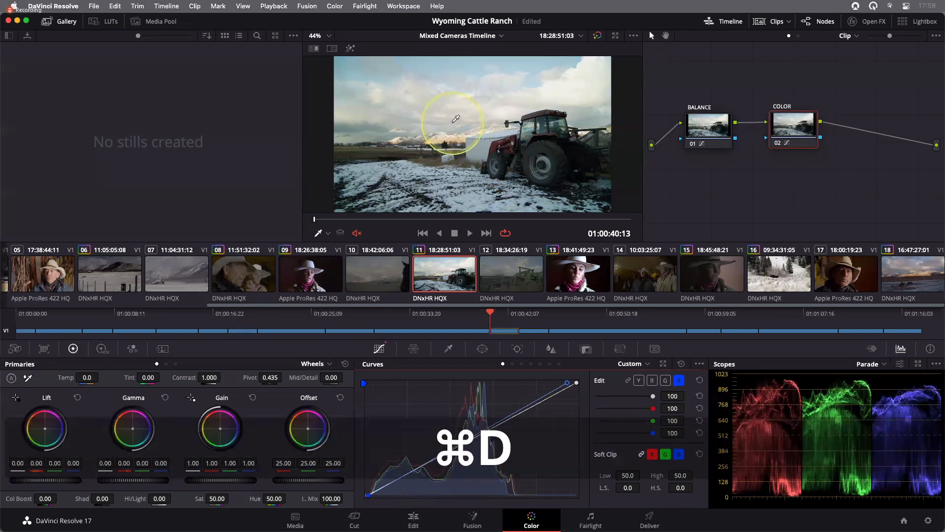
pyautogui.press('super+d')
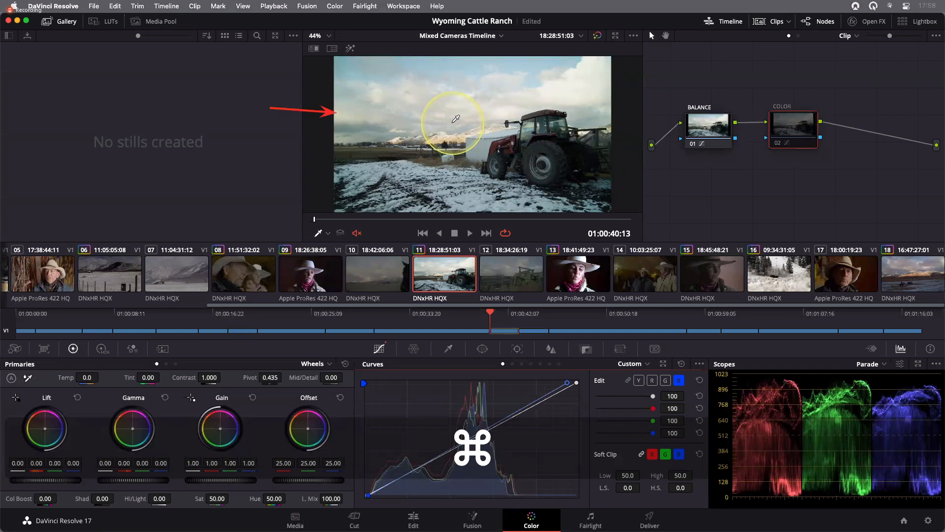
pyautogui.press('super+d')
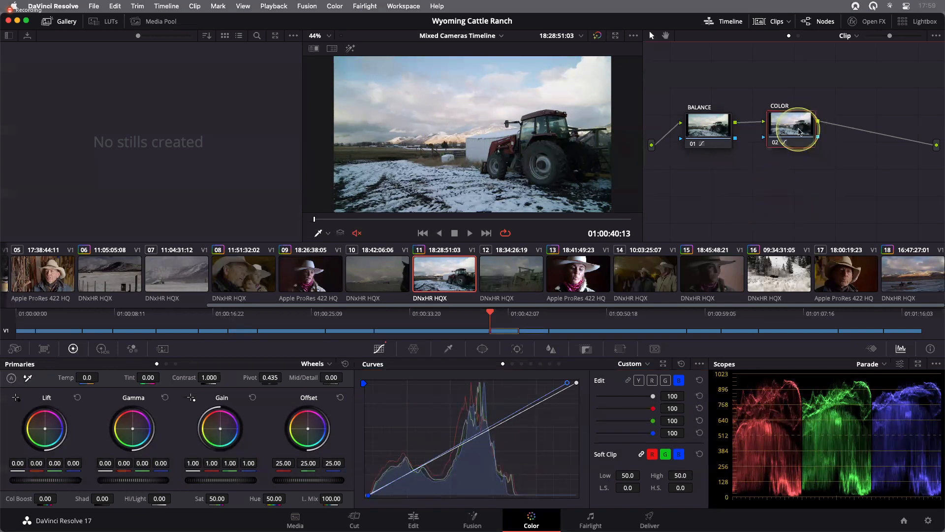
# - On the COLOR node's green curve, add a lower-midtone point and pull it slightly down
pyautogui.moveTo(803, 129); pyautogui.dragTo(805, 132)
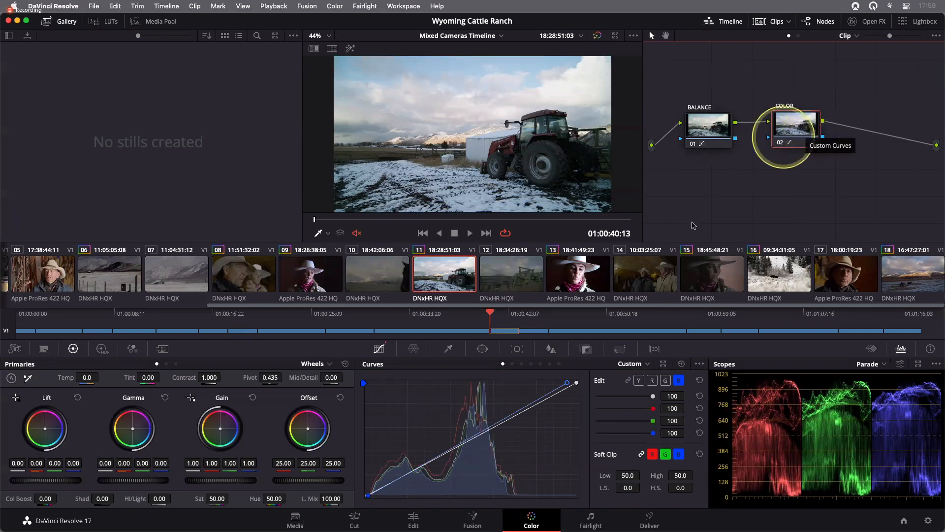
pyautogui.click(665, 382)
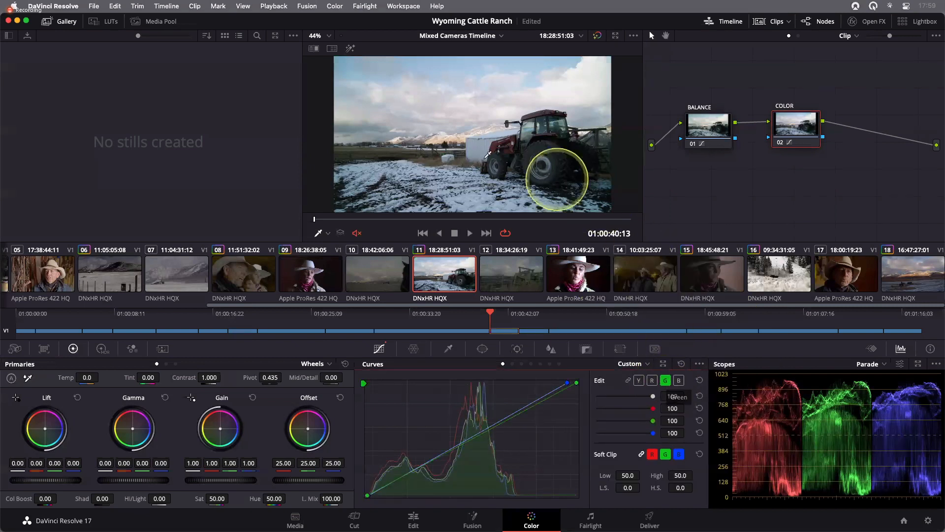
pyautogui.scroll(5, 398, 149)
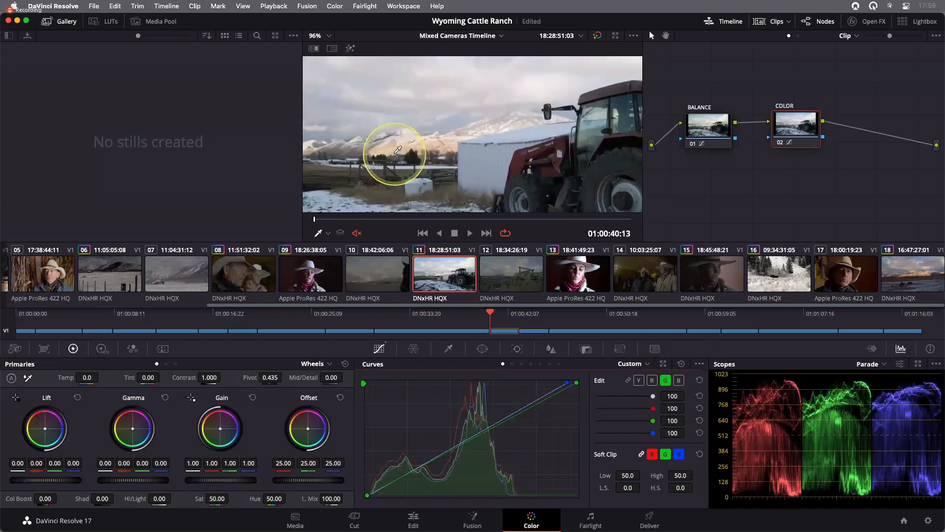
pyautogui.press('alt')
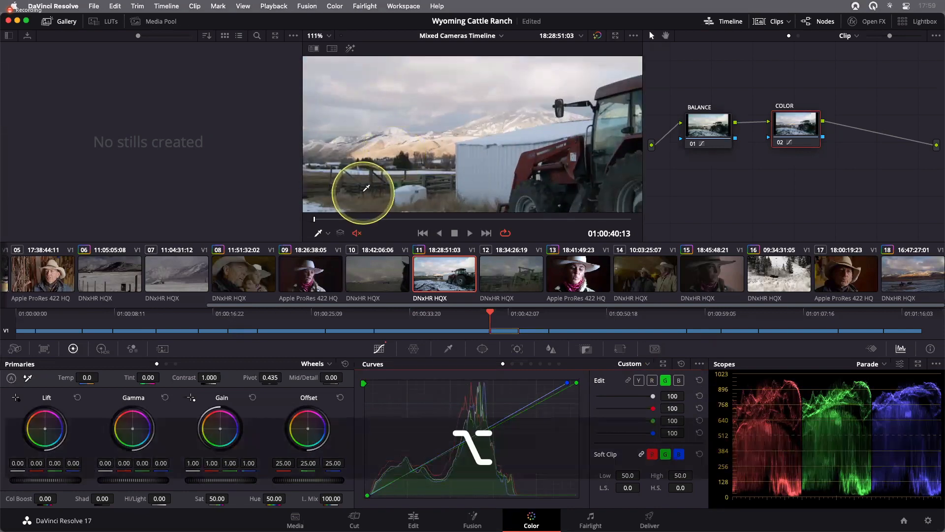
pyautogui.scroll(-2, 345, 172)
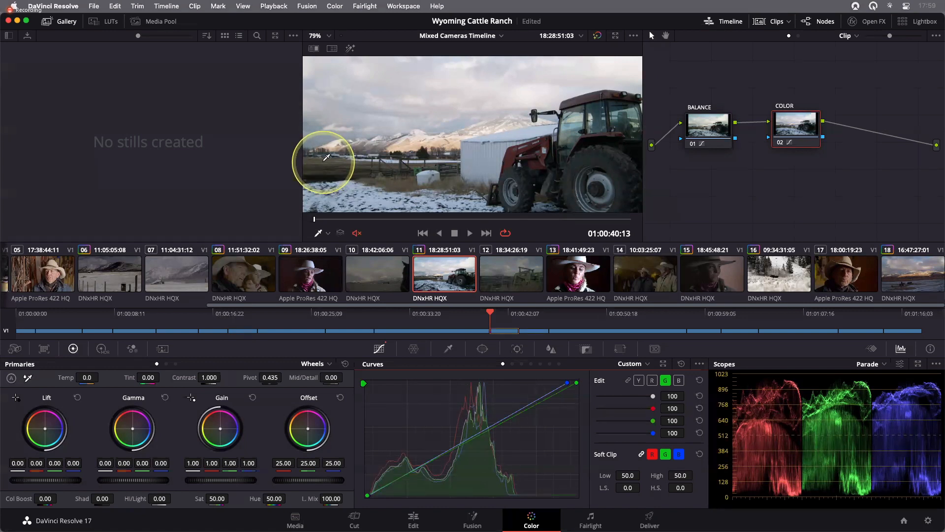
pyautogui.click(426, 464)
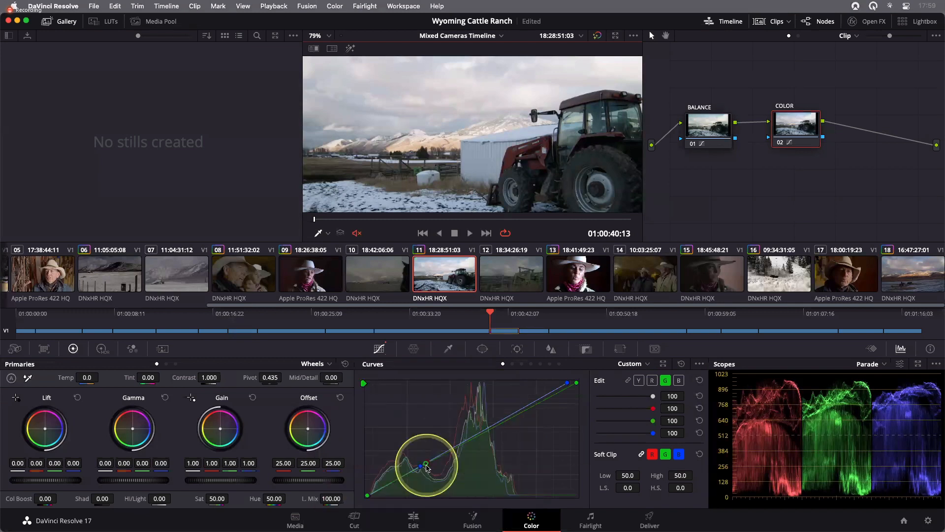
pyautogui.moveTo(427, 468); pyautogui.dragTo(425, 465)
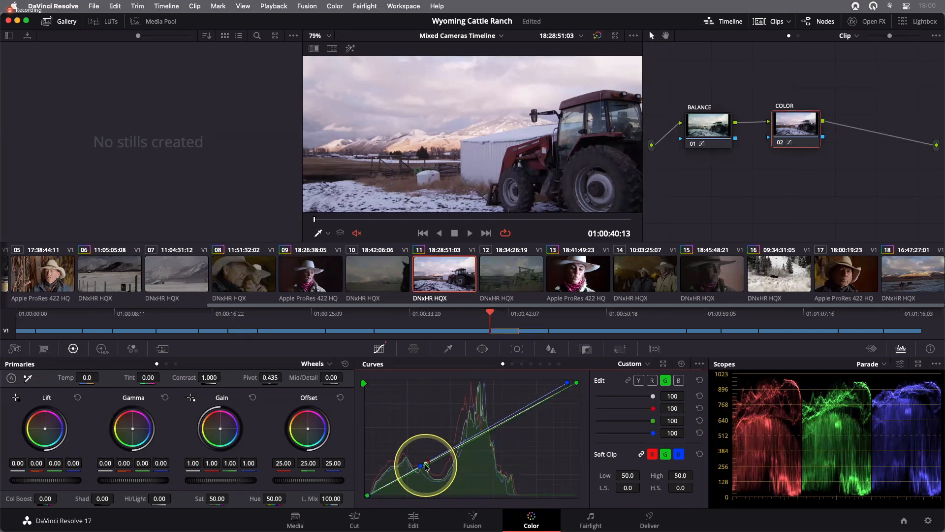
# - Fit the viewer and toggle the grade bypass to compare clip 11 before and after
pyautogui.hotkey('shift', 'z')
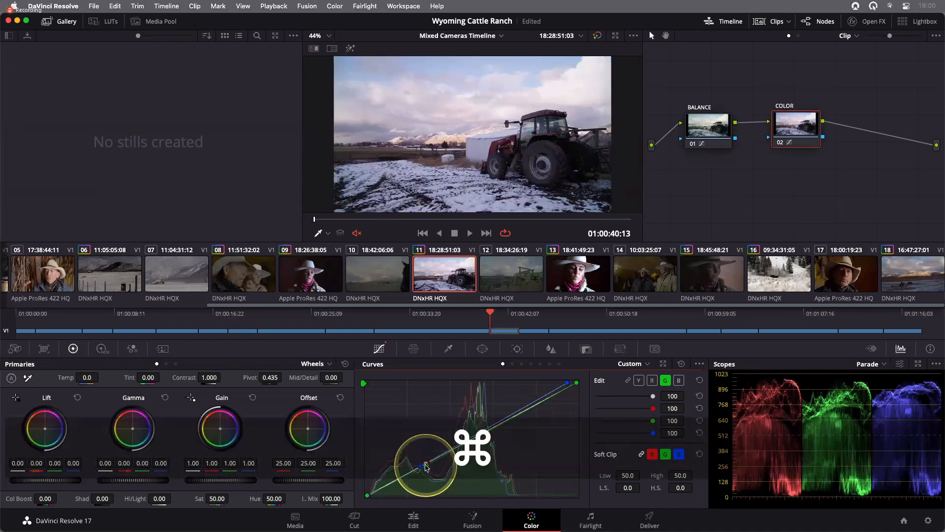
pyautogui.press('super+d')
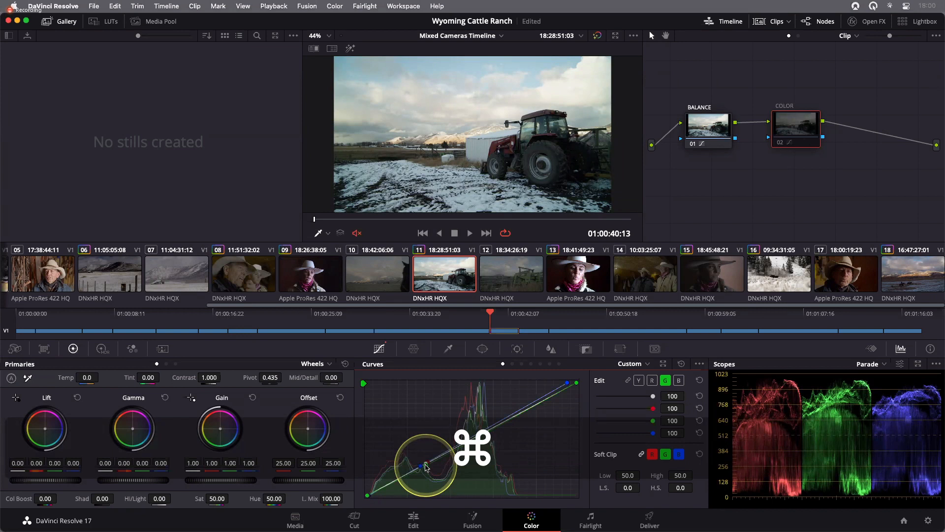
pyautogui.press('super+d')
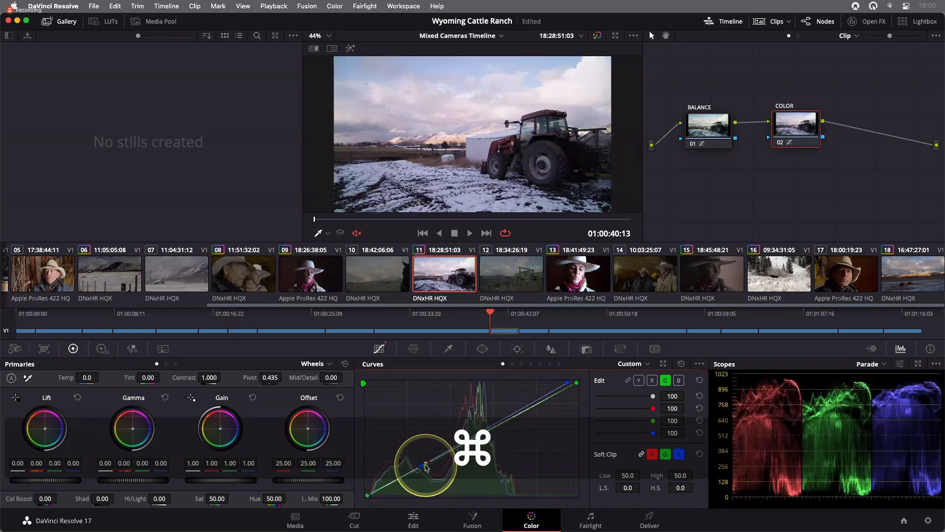
pyautogui.press('super+d')
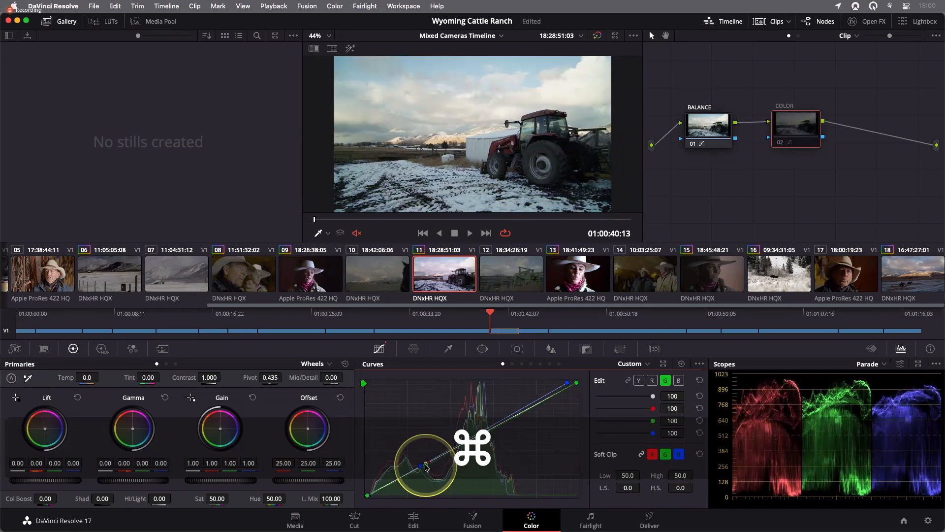
pyautogui.press('super+d')
pyautogui.press('super+d')
pyautogui.press('super+d')
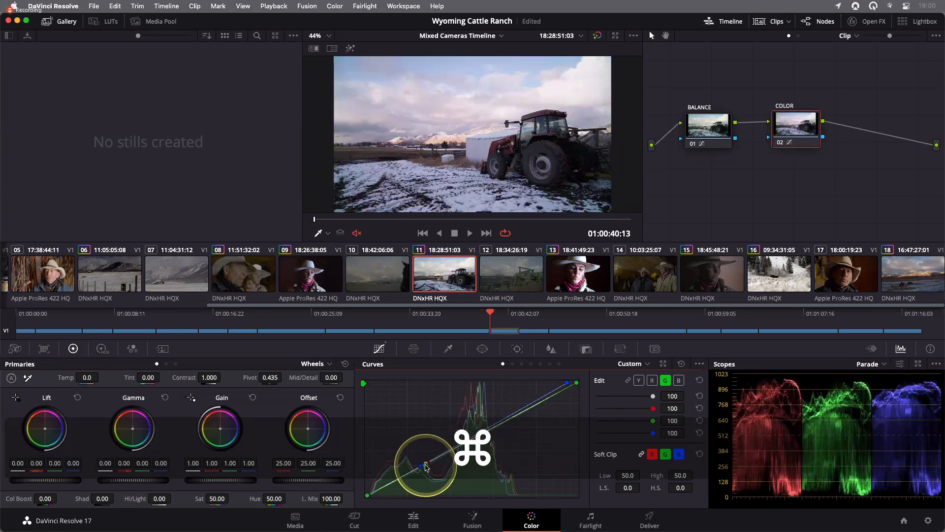
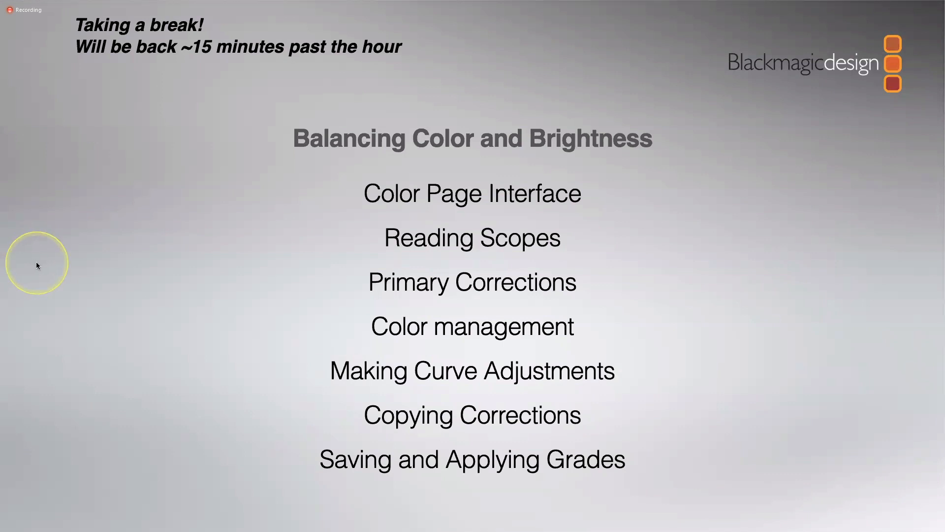
pyautogui.hotkey('ctrl', 'Right')
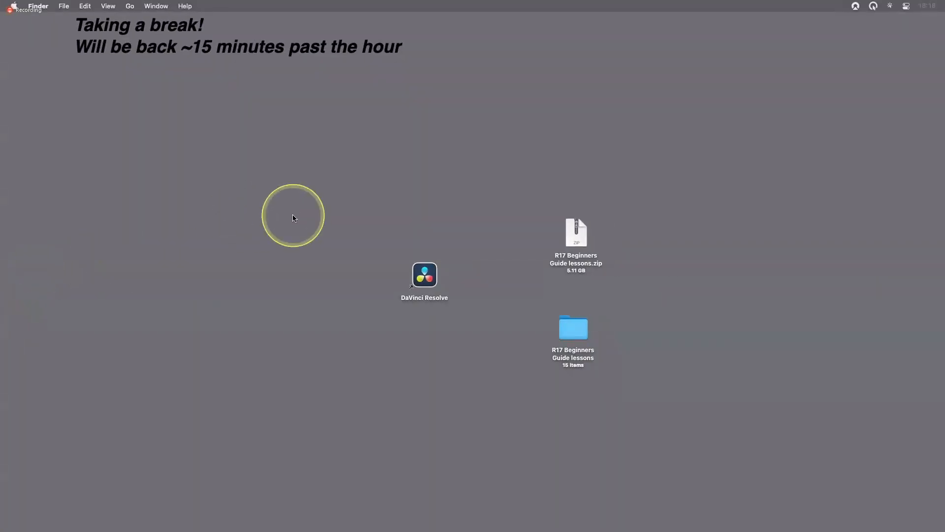
pyautogui.hotkey('ctrl', 'Left')
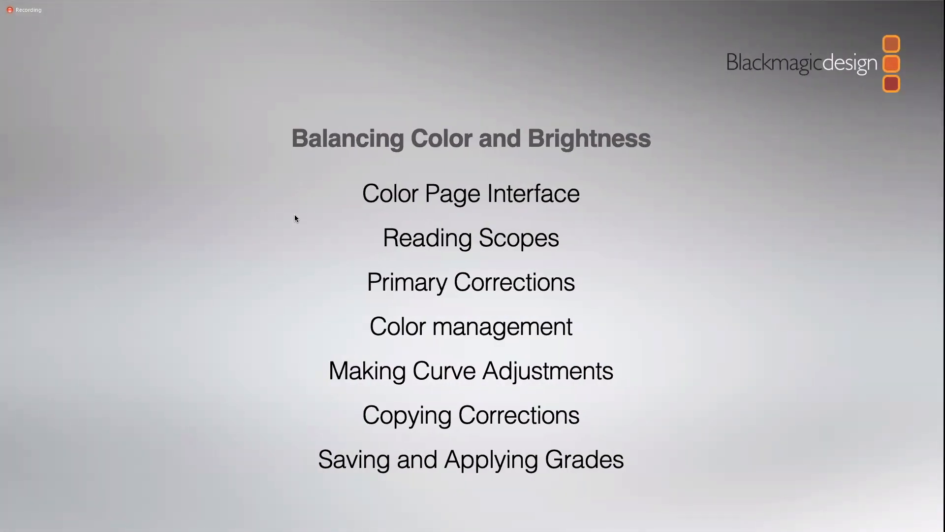
pyautogui.hotkey('ctrl', 'Left')
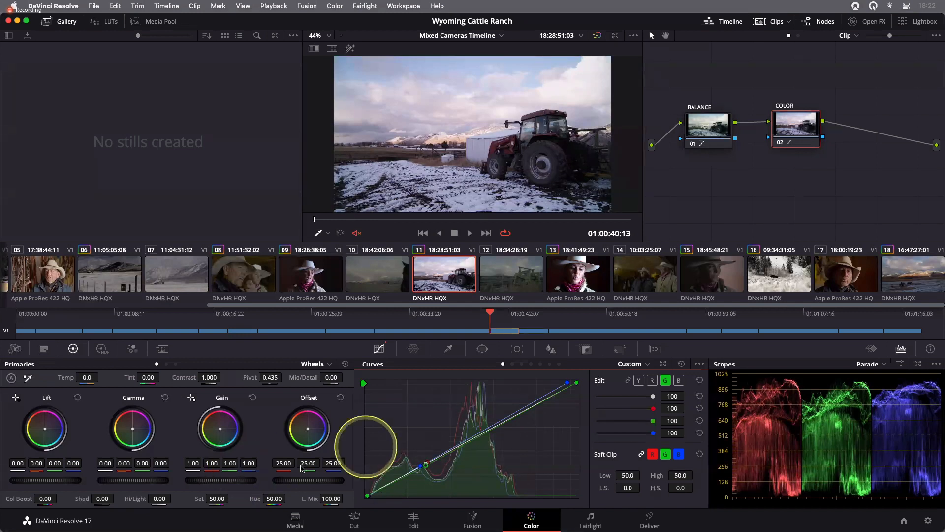
# - Select clip 6 and toggle the grade bypass to compare it before and after
pyautogui.moveTo(443, 306); pyautogui.dragTo(363, 306)
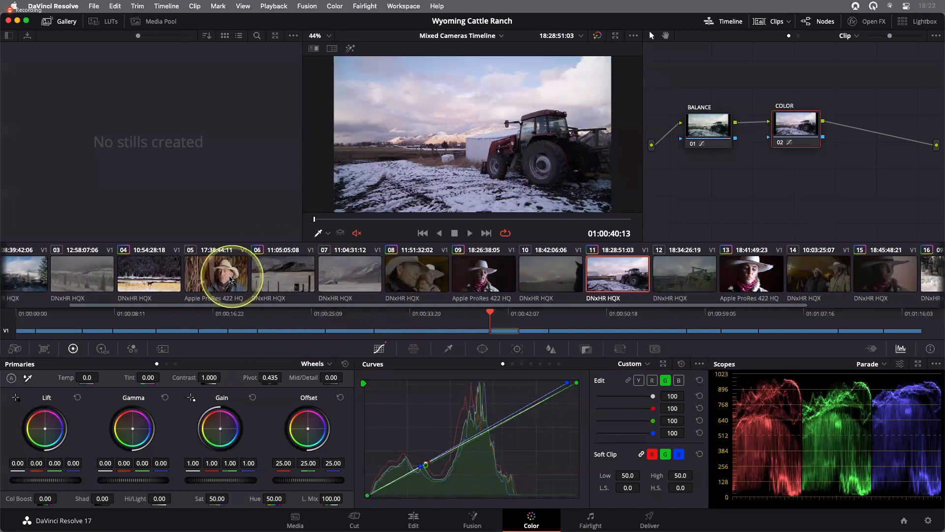
pyautogui.click(267, 282)
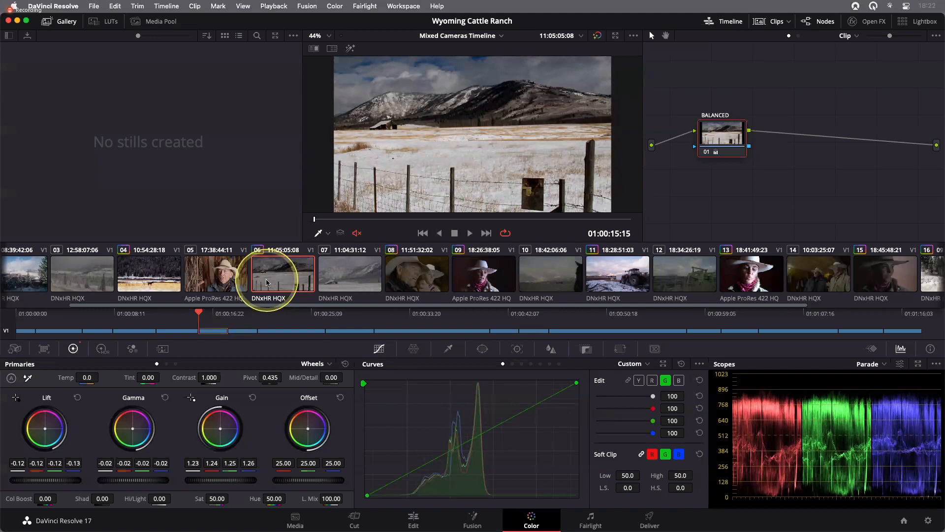
pyautogui.hotkey('shift', 'd')
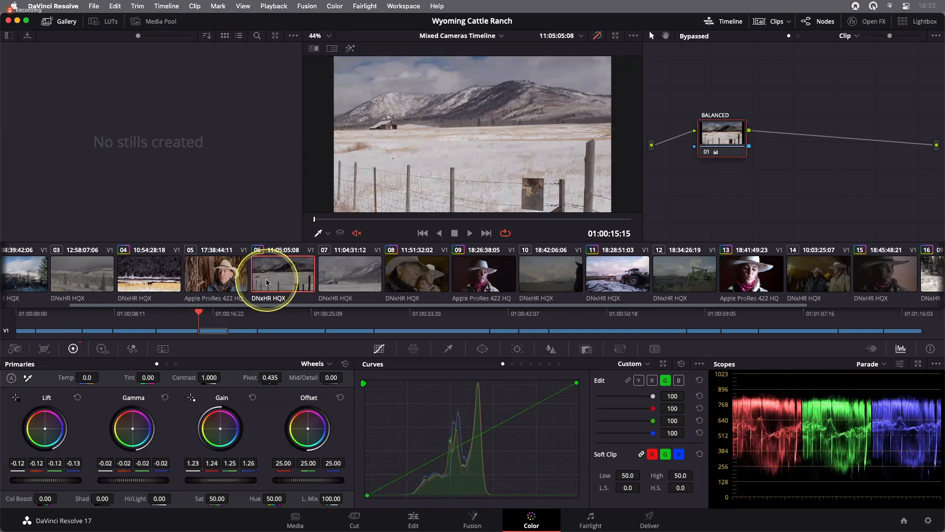
pyautogui.hotkey('shift', 'd')
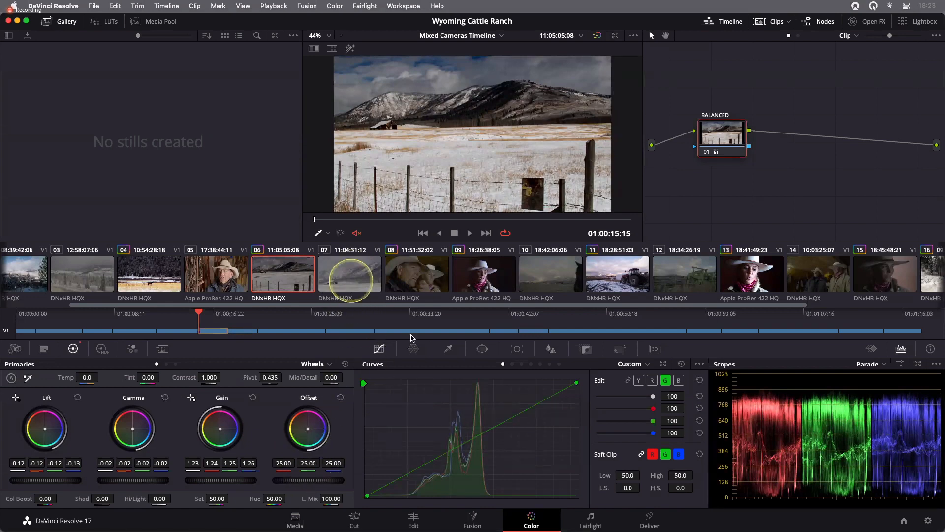
# - Copy clip 6's grade and paste it onto clip 7
pyautogui.click(349, 274)
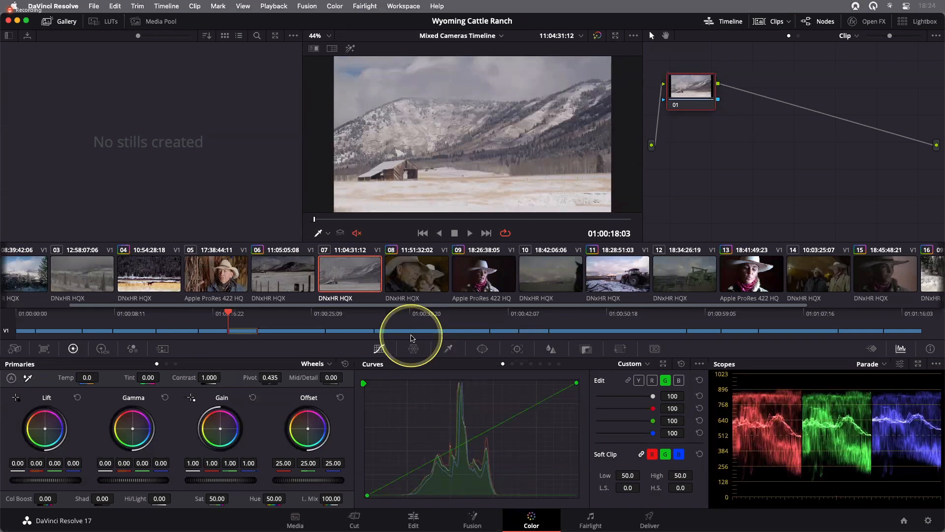
pyautogui.click(298, 299)
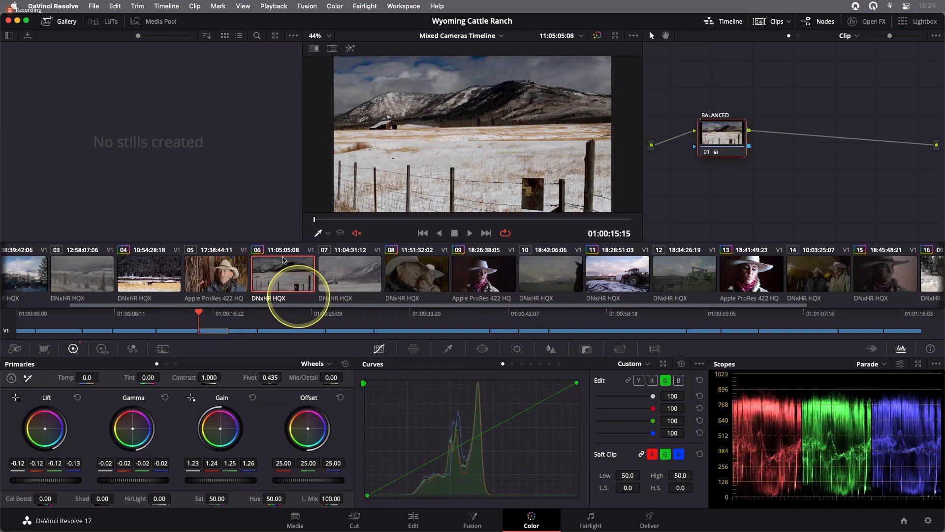
pyautogui.click(274, 280)
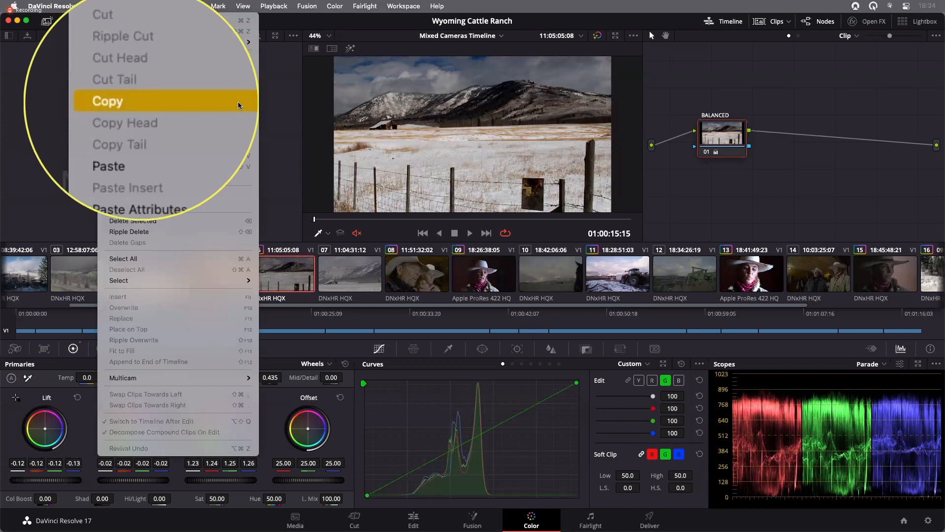
pyautogui.click(238, 101)
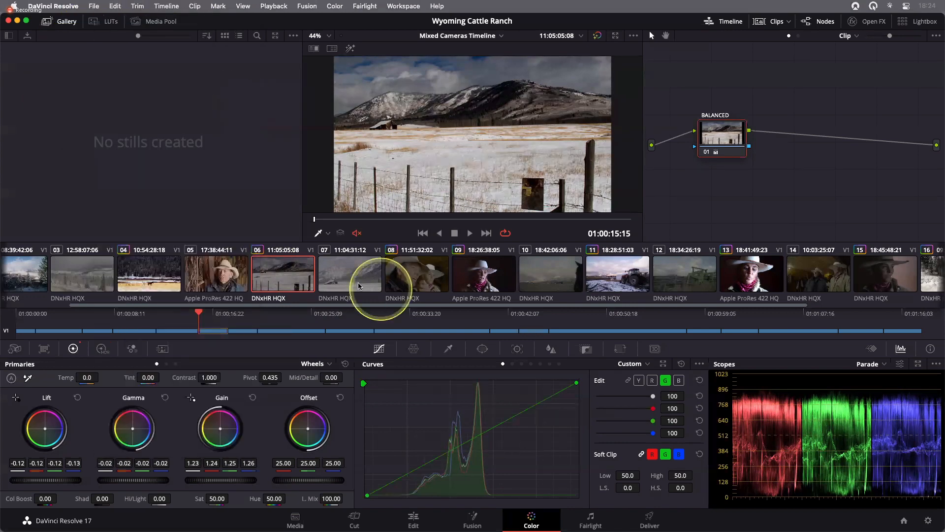
pyautogui.click(359, 286)
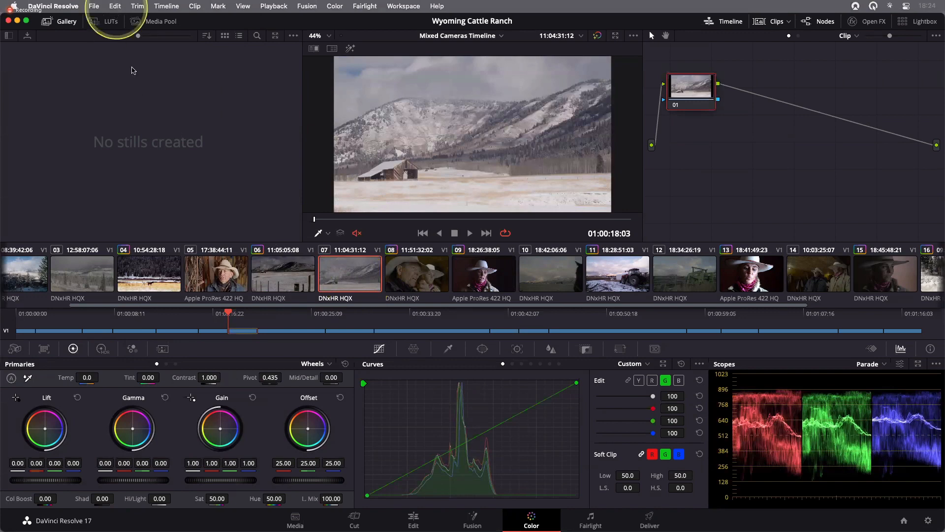
pyautogui.click(114, 6)
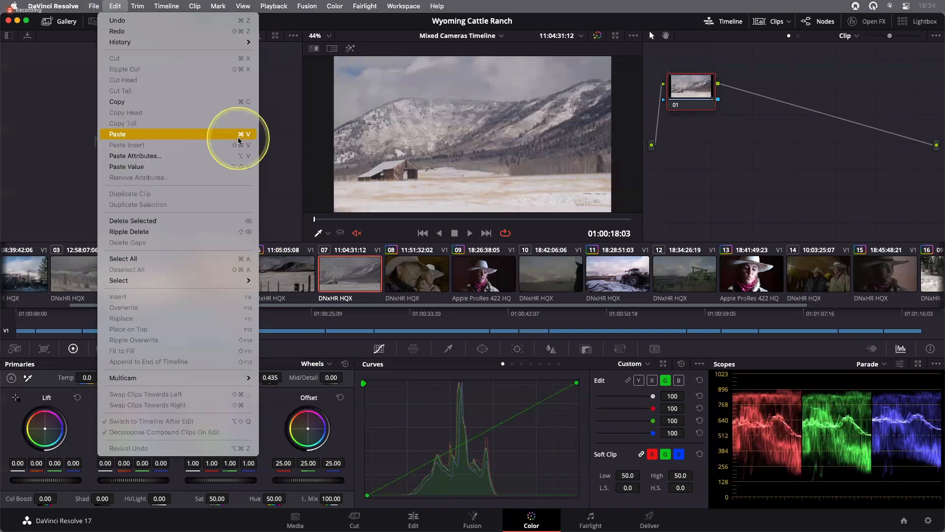
pyautogui.click(239, 141)
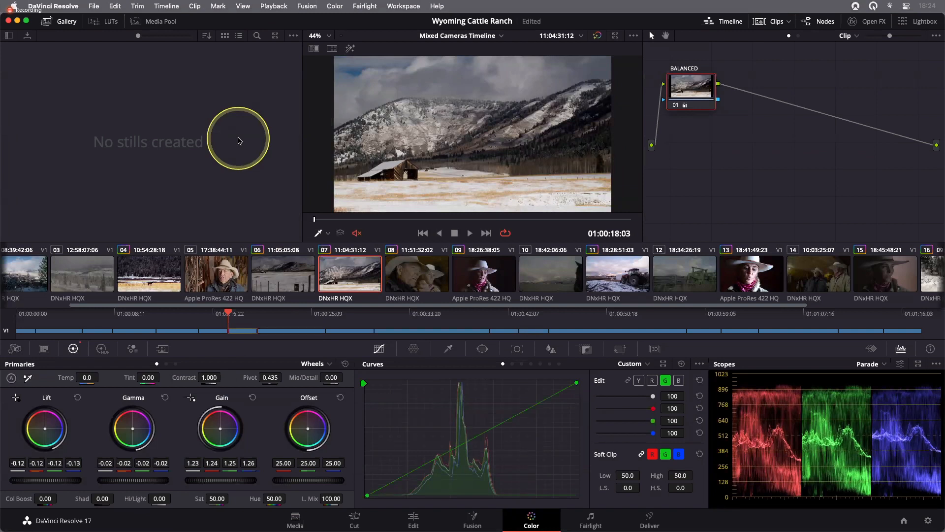
# - Compare clips 6 and 7 by switching between them and playing clip 7 back
pyautogui.click(286, 279)
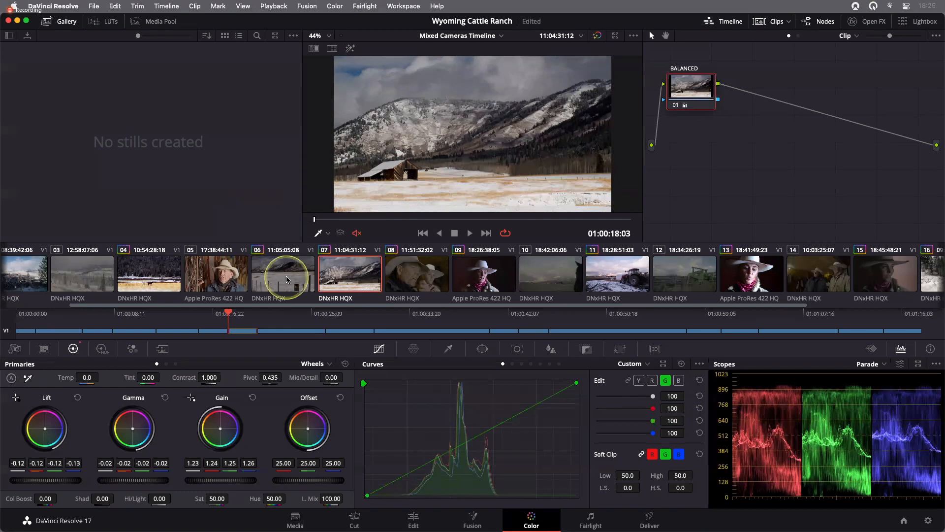
pyautogui.click(509, 233)
pyautogui.click(680, 231)
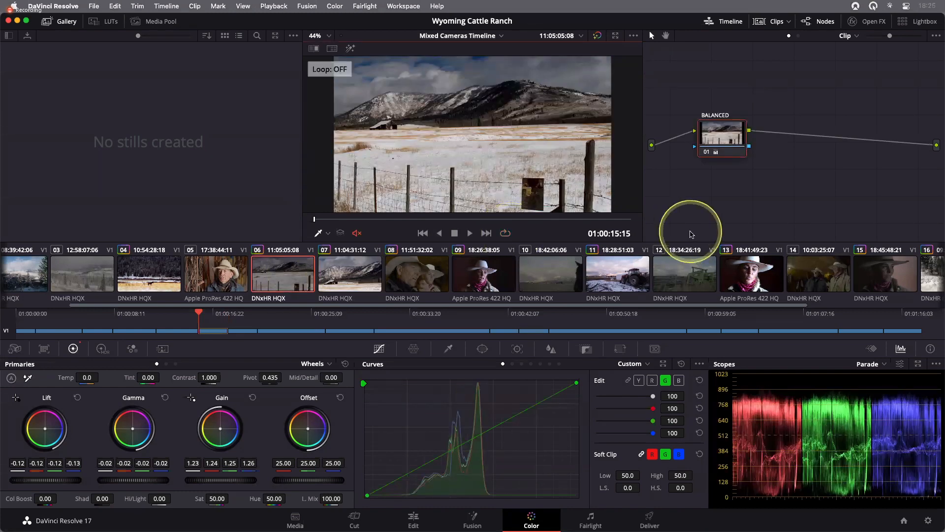
pyautogui.press('space')
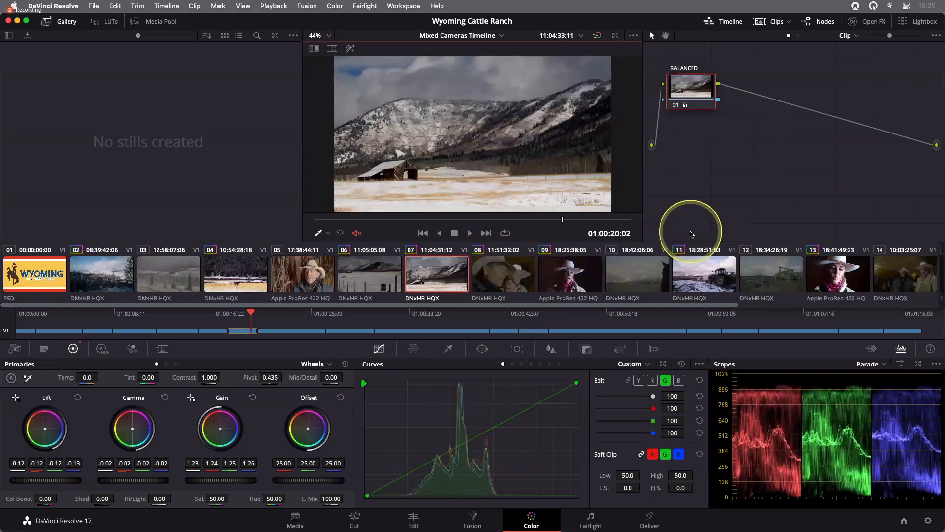
pyautogui.click(396, 279)
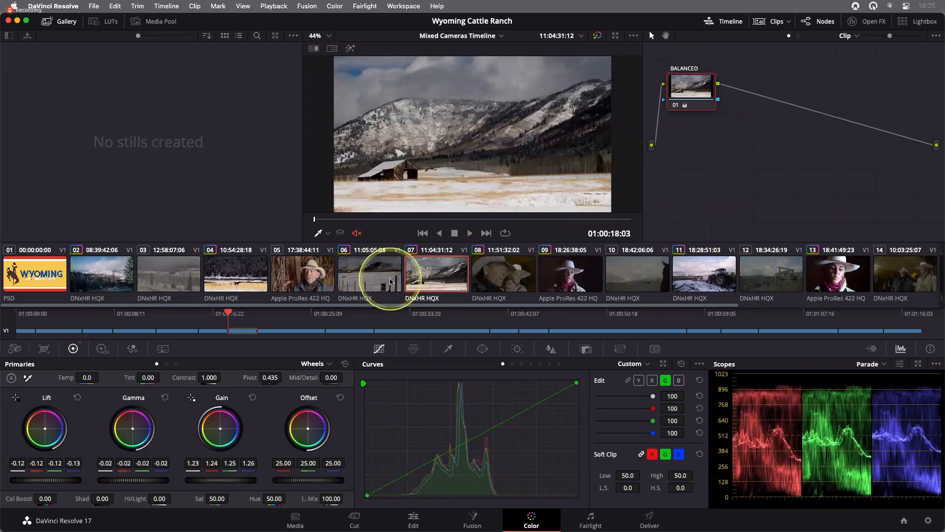
pyautogui.click(421, 282)
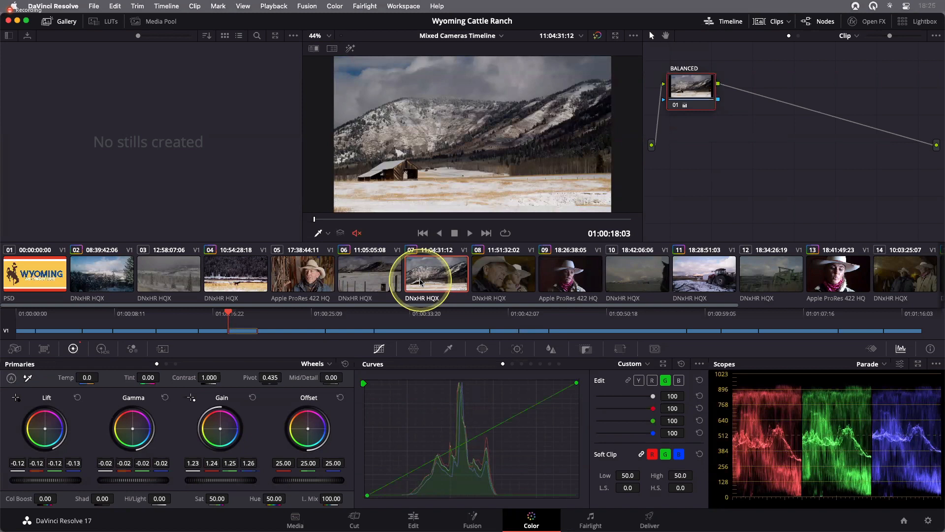
pyautogui.click(506, 236)
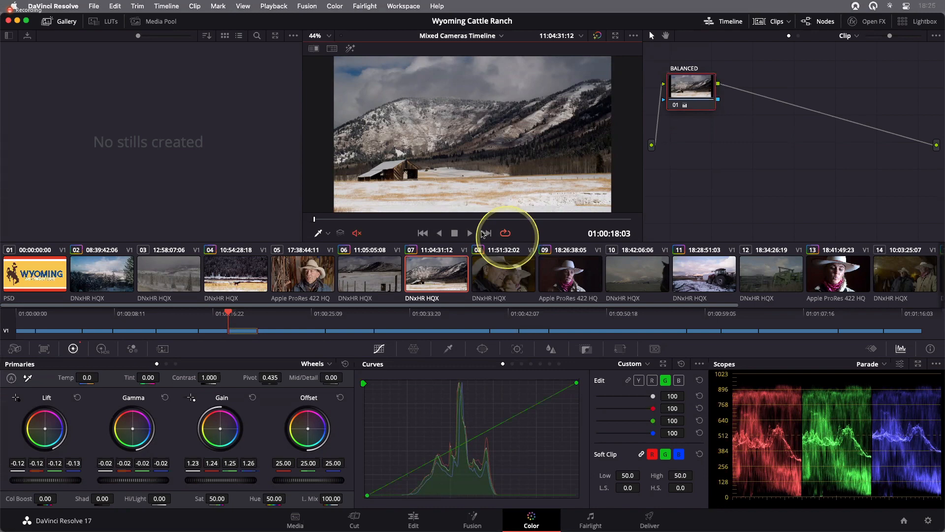
# - Apply clip 11's grade, with its BALANCE and COLOR nodes, to clip 12
pyautogui.hscroll(2, 428, 244)
pyautogui.hscroll(2, 565, 285)
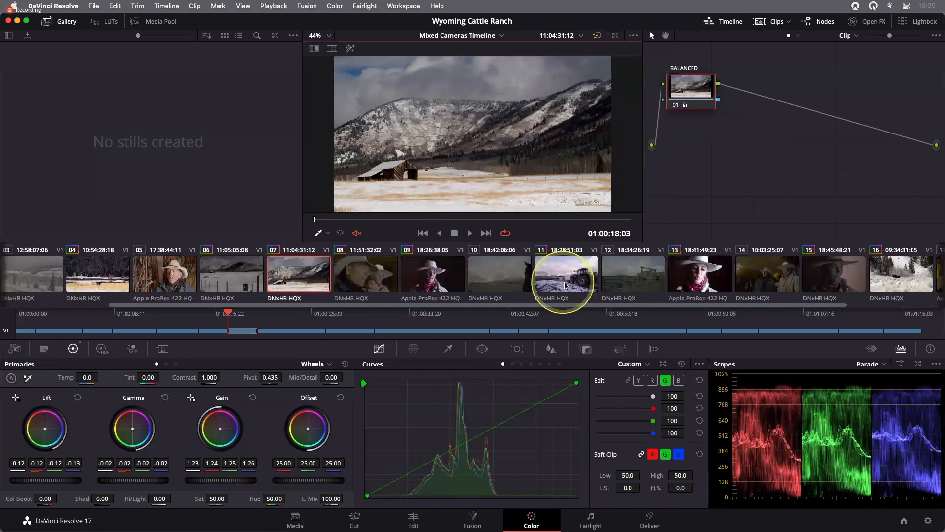
pyautogui.click(586, 284)
pyautogui.hscroll(5, 587, 285)
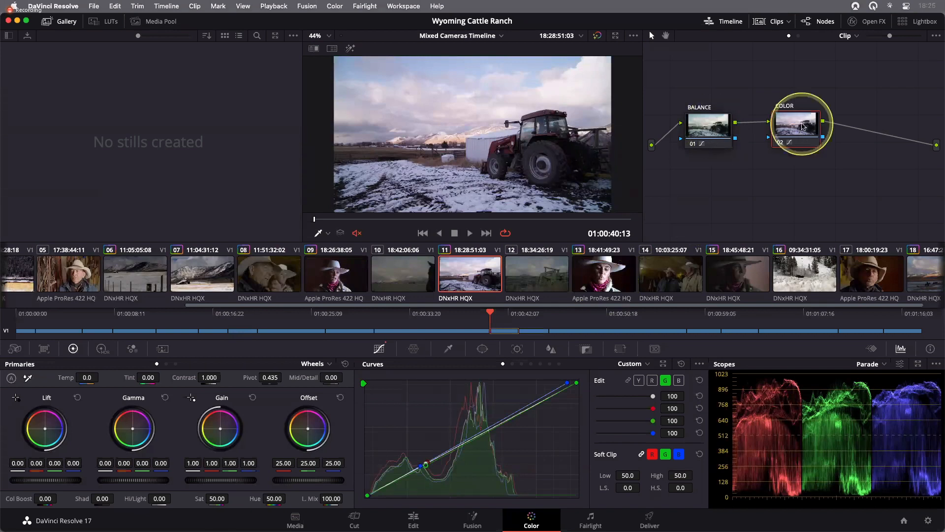
pyautogui.moveTo(803, 129); pyautogui.dragTo(804, 132)
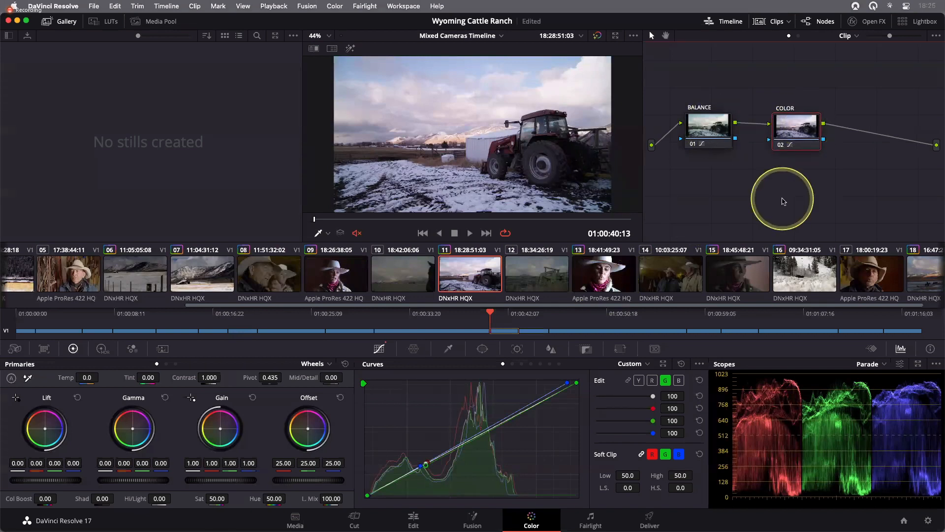
pyautogui.click(549, 286)
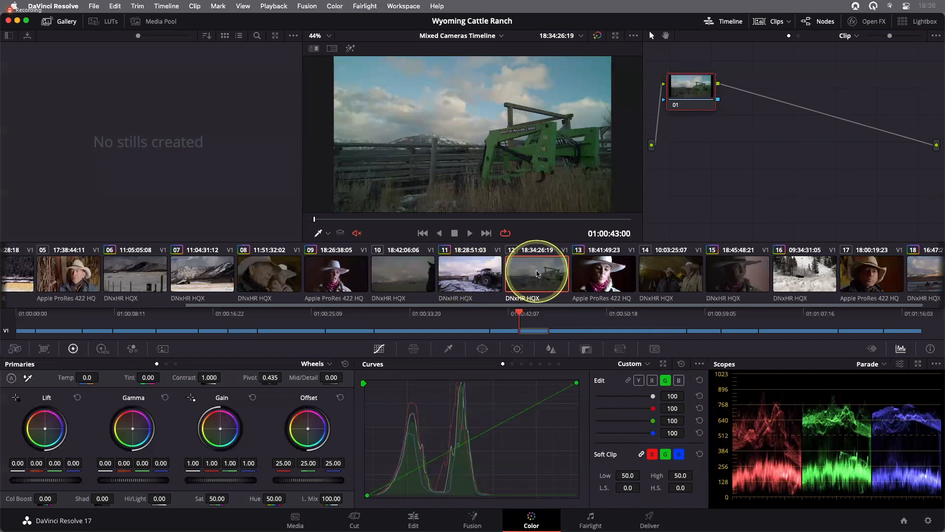
pyautogui.rightClick(469, 273)
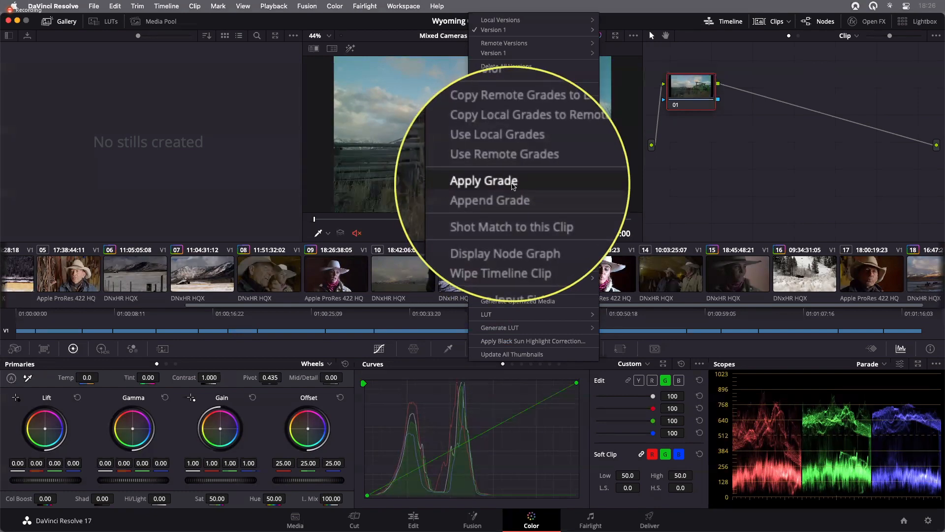
pyautogui.click(512, 185)
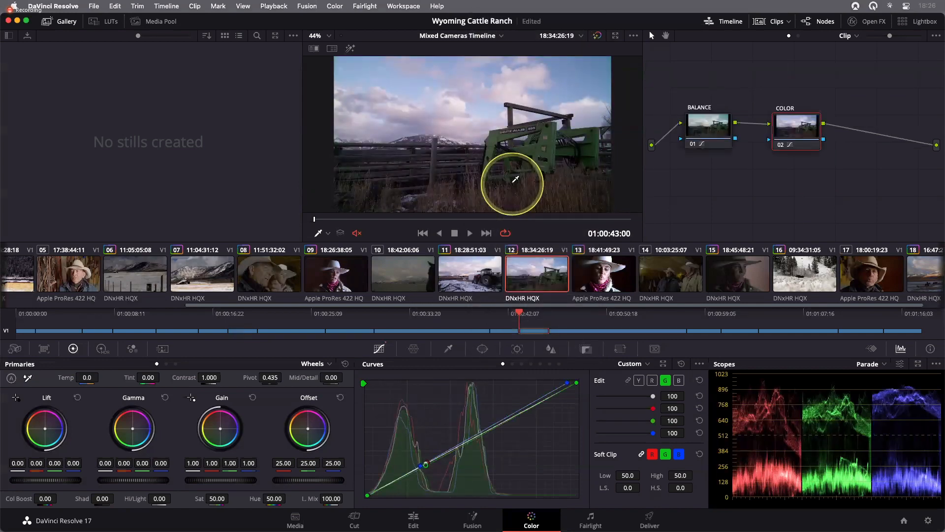
# - Switch back and forth between clips 11 and 12 to compare their matching grades
pyautogui.click(491, 272)
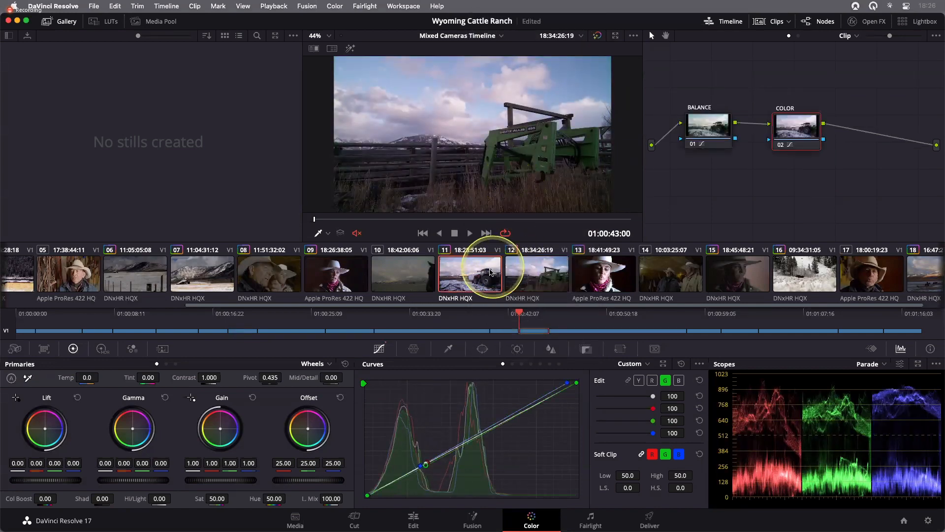
pyautogui.click(523, 275)
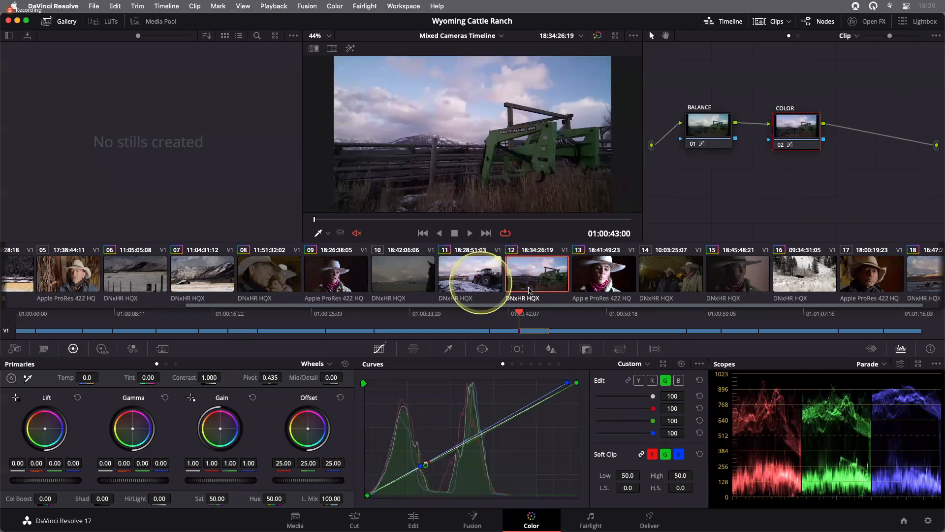
pyautogui.click(483, 281)
pyautogui.click(532, 282)
pyautogui.click(484, 277)
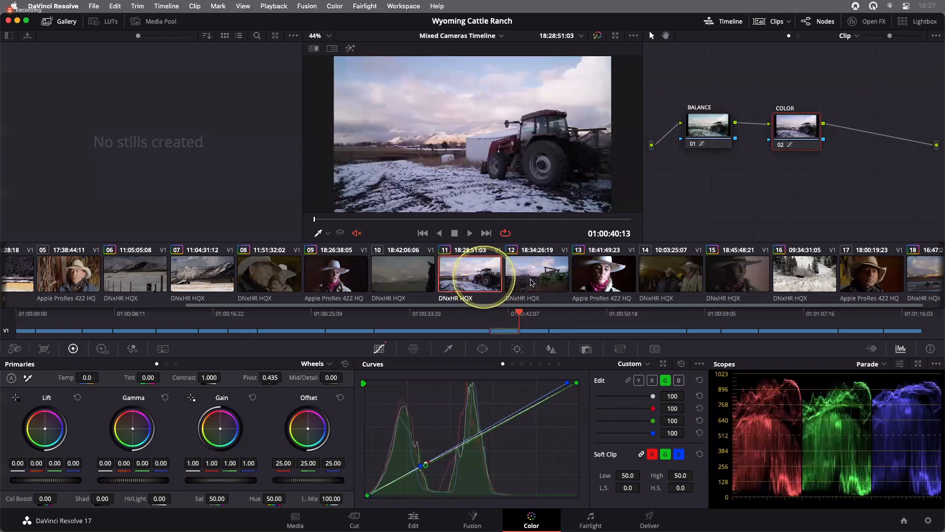
pyautogui.click(532, 282)
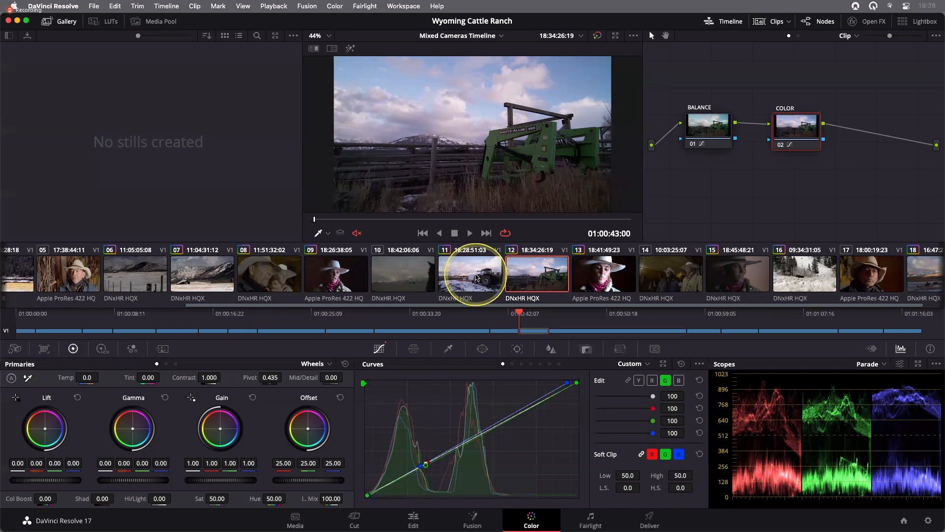
# - Play and scrub through clip 8 and reposition its BALANCE node in the node graph
pyautogui.click(265, 279)
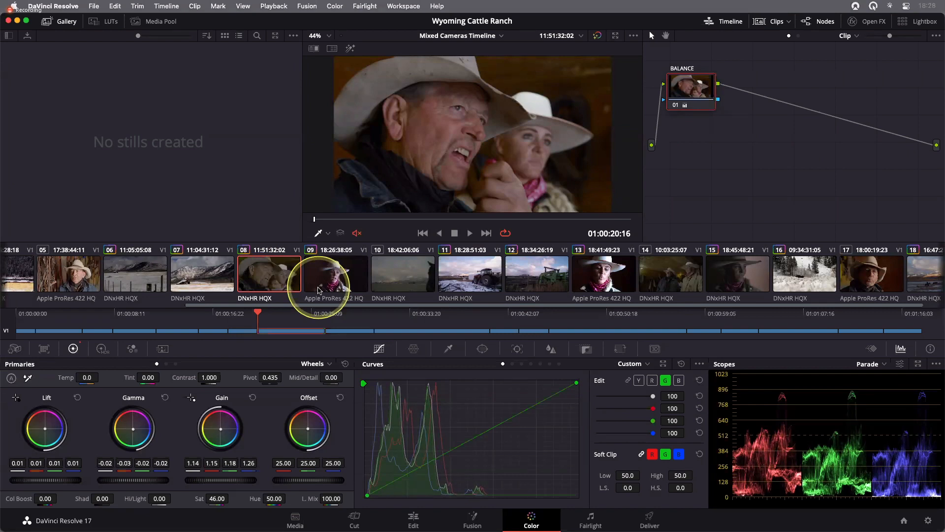
pyautogui.press('space')
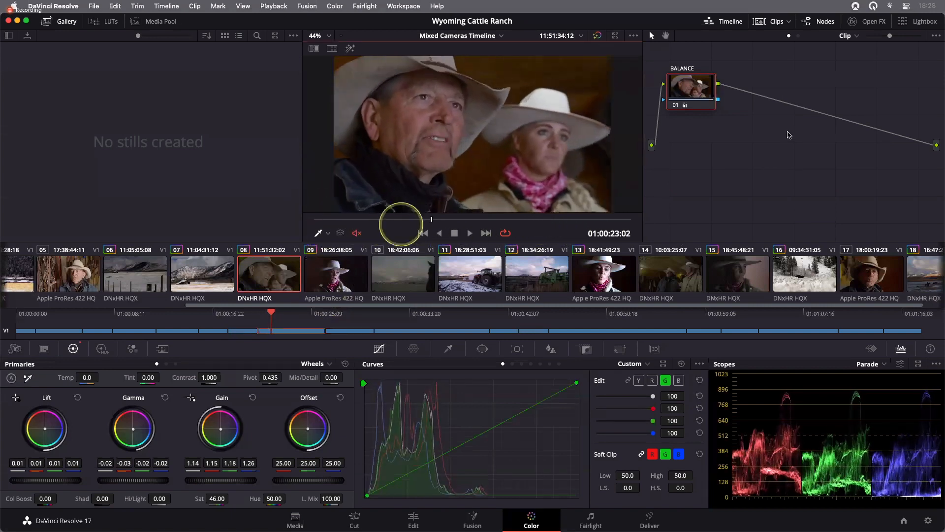
pyautogui.moveTo(578, 223); pyautogui.dragTo(344, 220)
pyautogui.moveTo(692, 87); pyautogui.dragTo(708, 132)
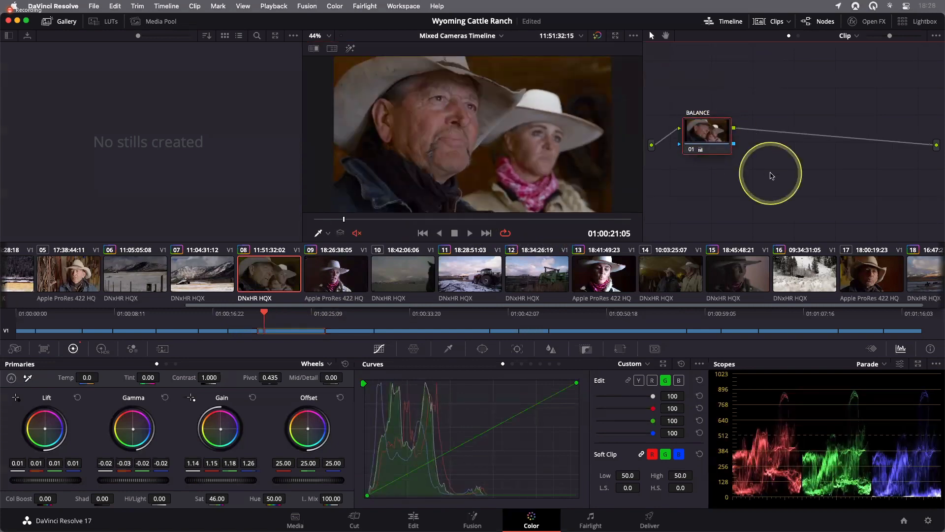
# - Toggle the grade bypass repeatedly to compare clip 8 before and after
pyautogui.hotkey('shift', 'd')
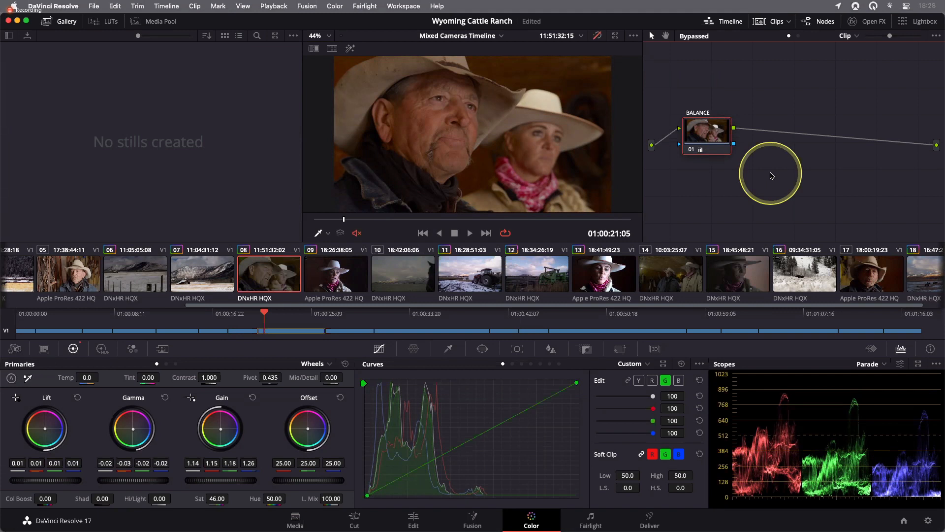
pyautogui.hotkey('shift', 'd')
pyautogui.hotkey('shift', 'd')
pyautogui.hotkey('shift', 'd')
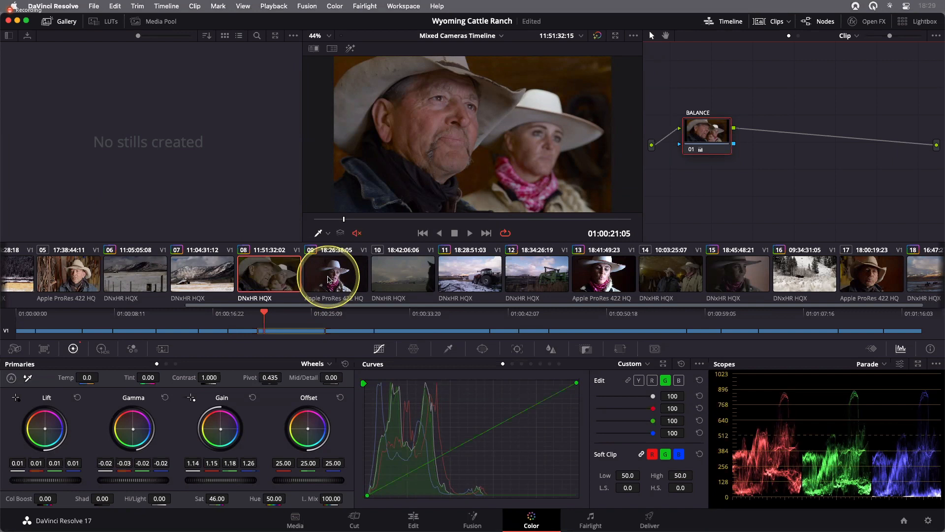
# - Grab a still of clip 8's balanced grade into the gallery
pyautogui.click(273, 275)
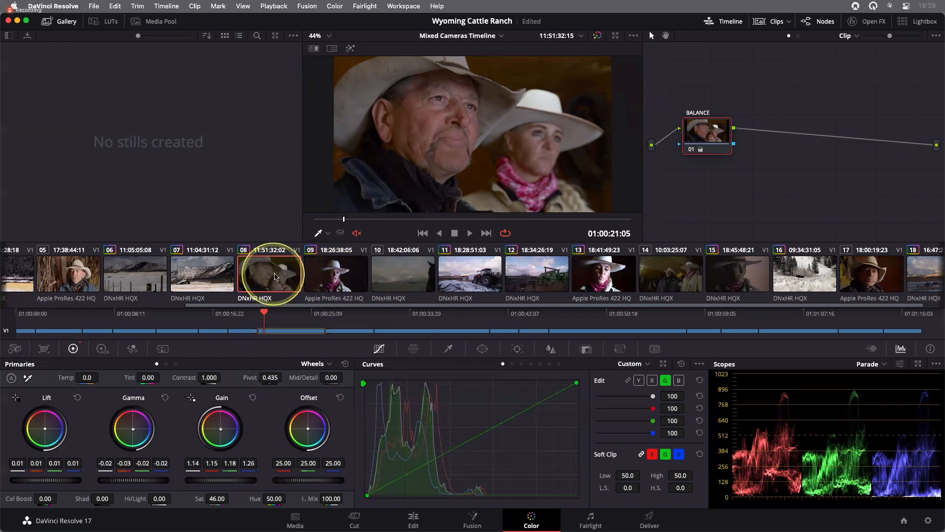
pyautogui.scroll(2, 446, 101)
pyautogui.rightClick(446, 101)
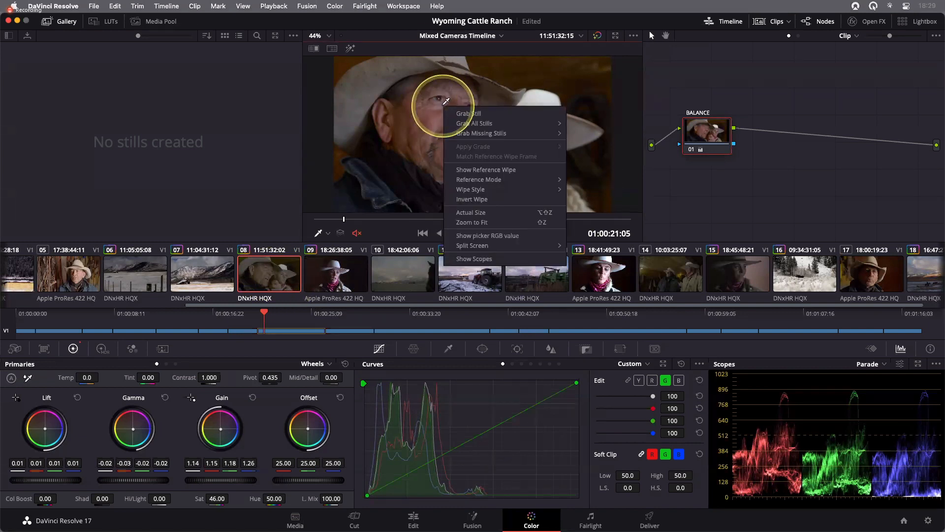
pyautogui.click(475, 114)
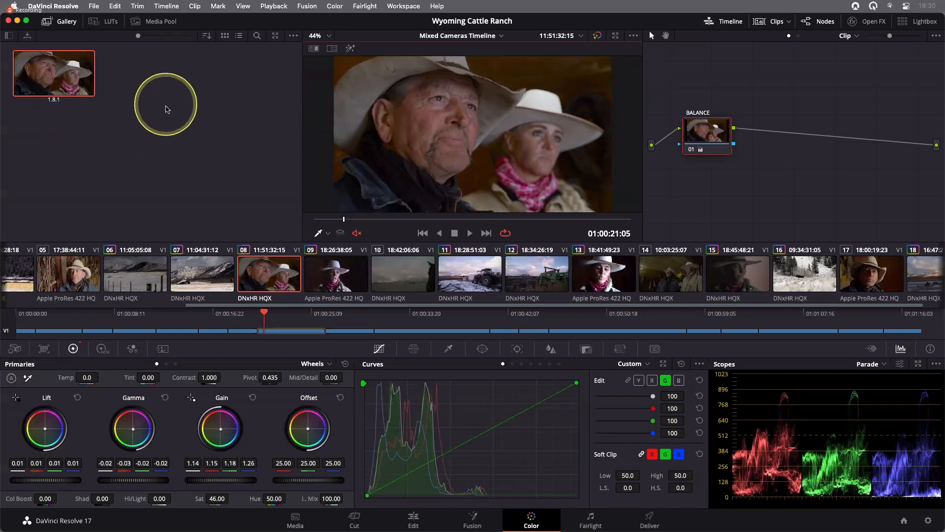
# - Change the still's label to RANCHERS BALANCE
pyautogui.rightClick(48, 72)
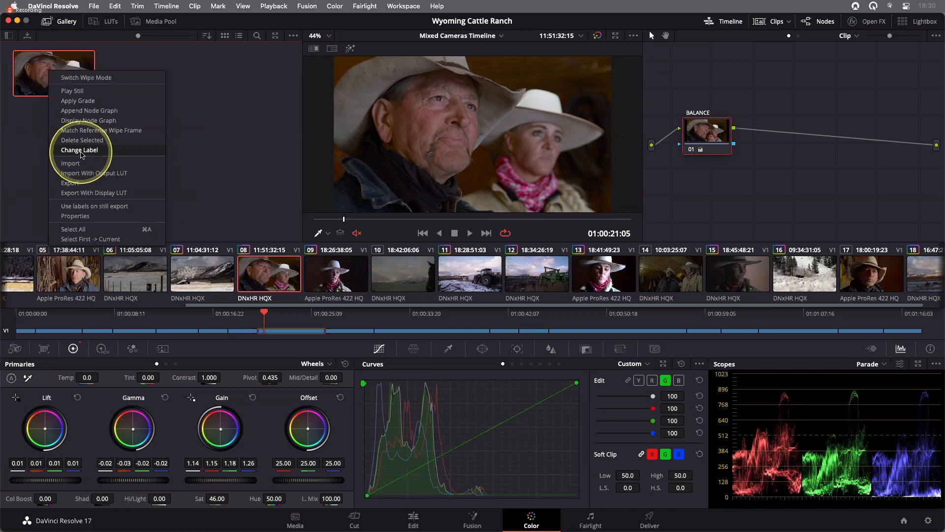
pyautogui.click(191, 166)
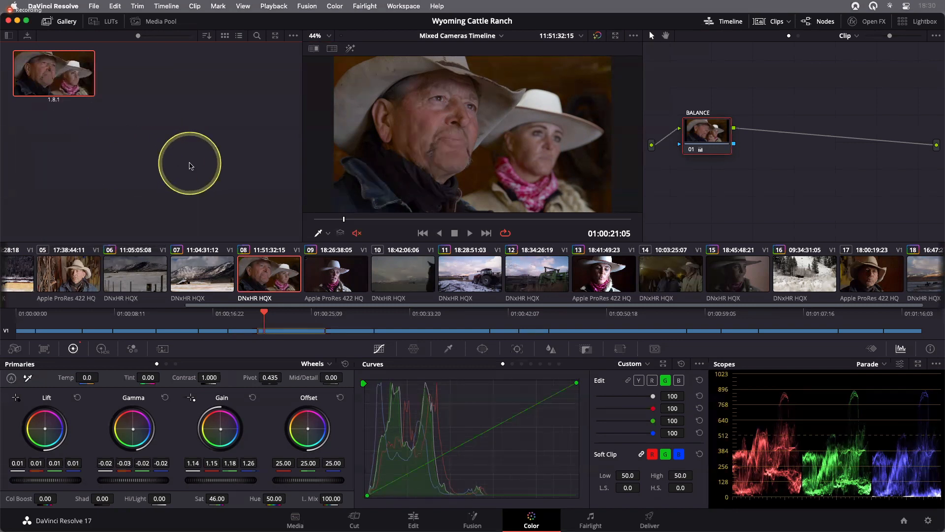
pyautogui.write('RANCHERS BALANCE')
pyautogui.press('Return')
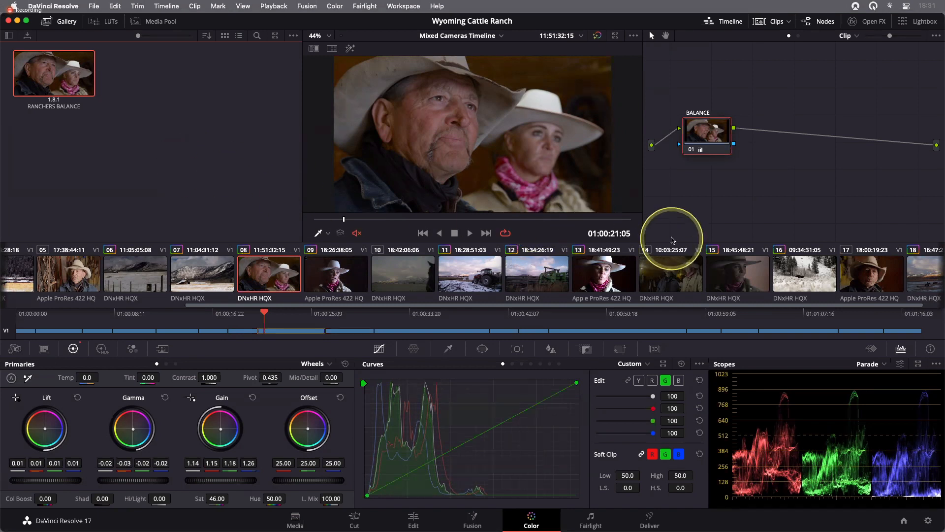
# - Select clip 14 and apply the RANCHERS BALANCE still's grade to it
pyautogui.click(670, 277)
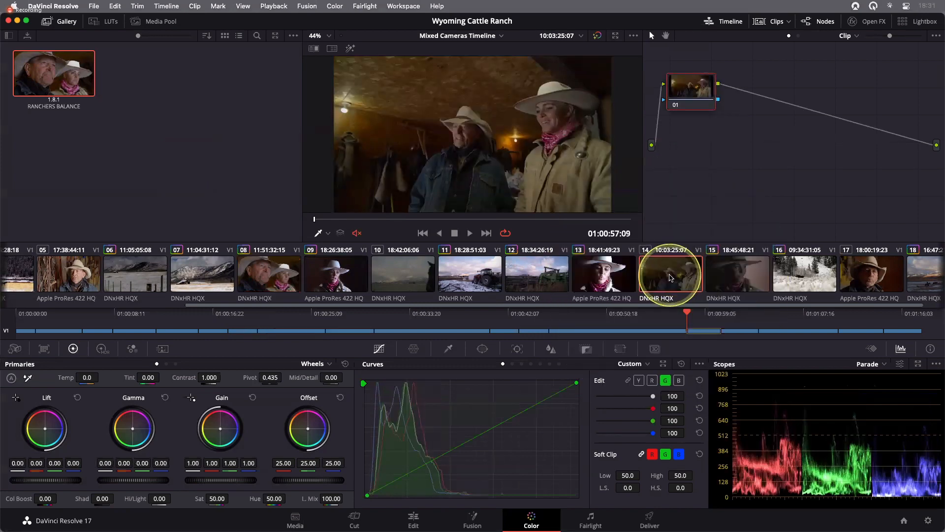
pyautogui.hscroll(1, 670, 277)
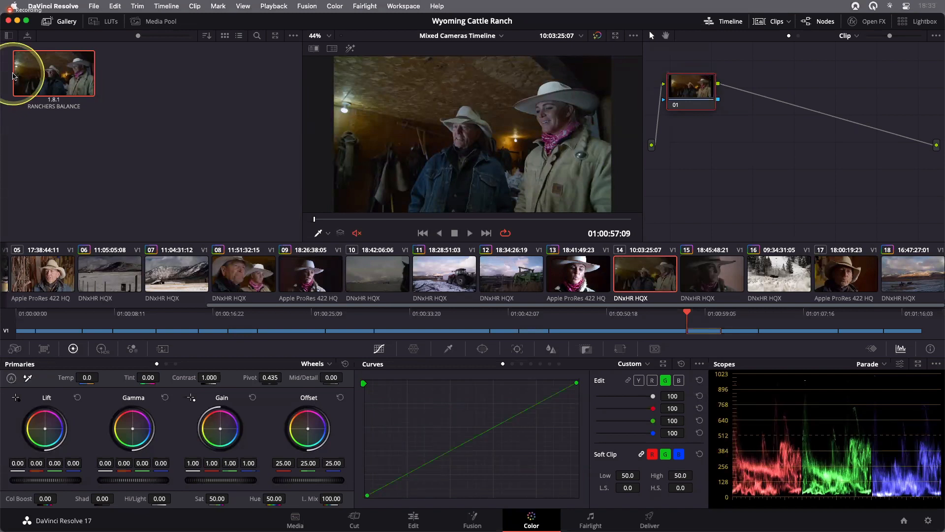
pyautogui.rightClick(24, 77)
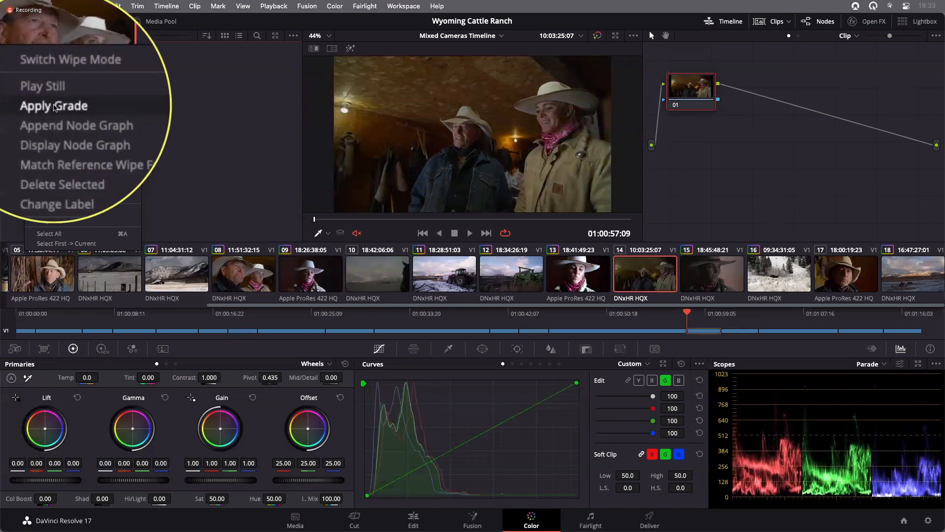
pyautogui.click(54, 106)
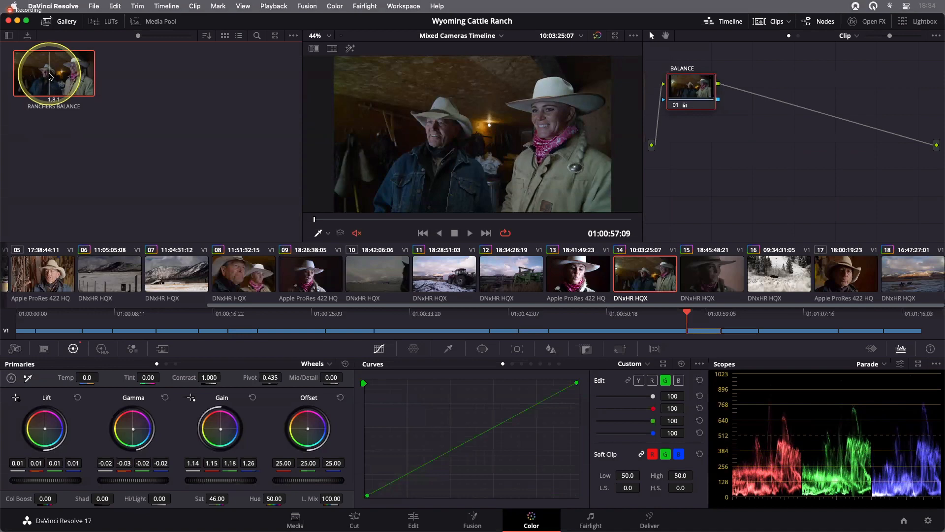
# - Show the still as a reference wipe over clip 14 and slide the wipe across the faces to compare
pyautogui.doubleClick(49, 76)
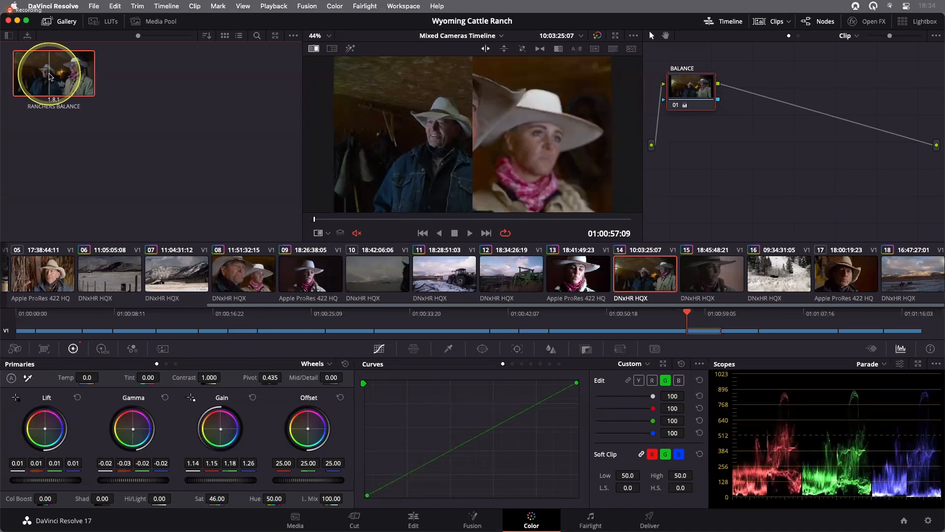
pyautogui.click(264, 162)
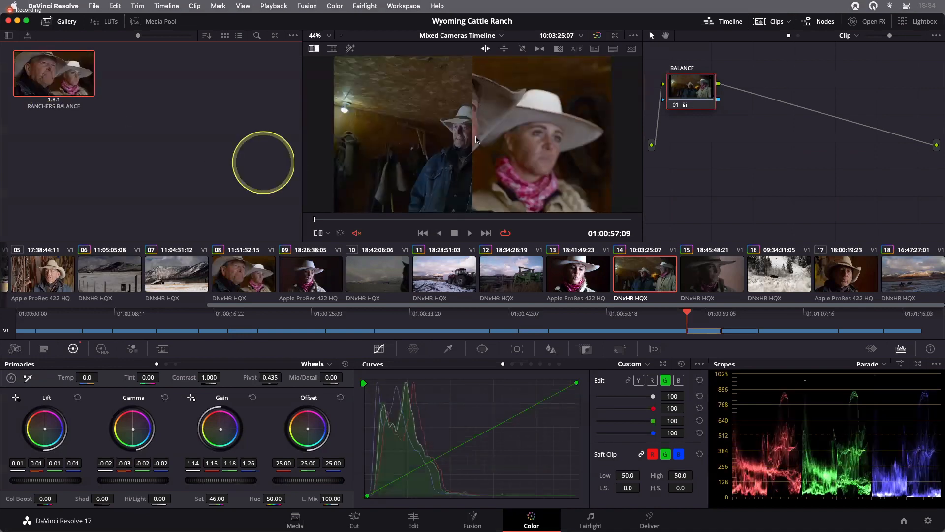
pyautogui.click(483, 49)
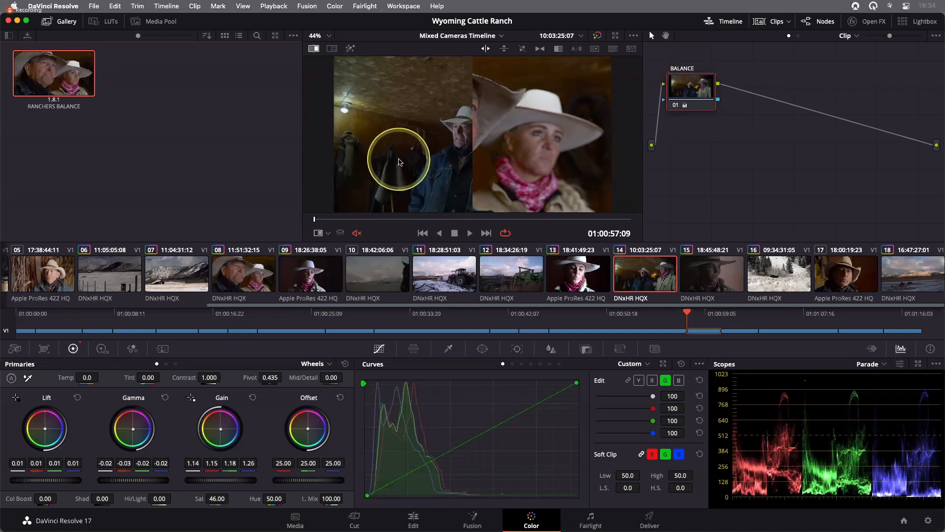
pyautogui.moveTo(318, 221); pyautogui.dragTo(438, 219)
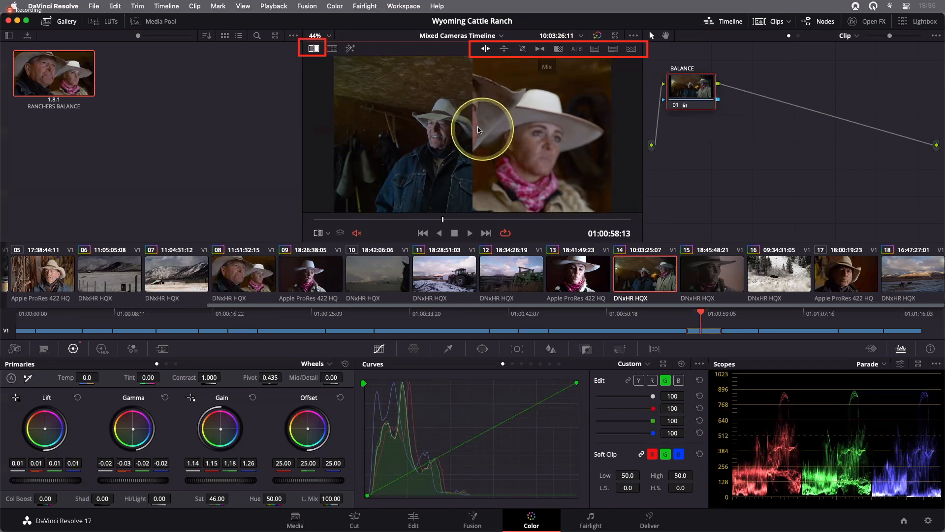
pyautogui.moveTo(464, 123); pyautogui.dragTo(441, 136)
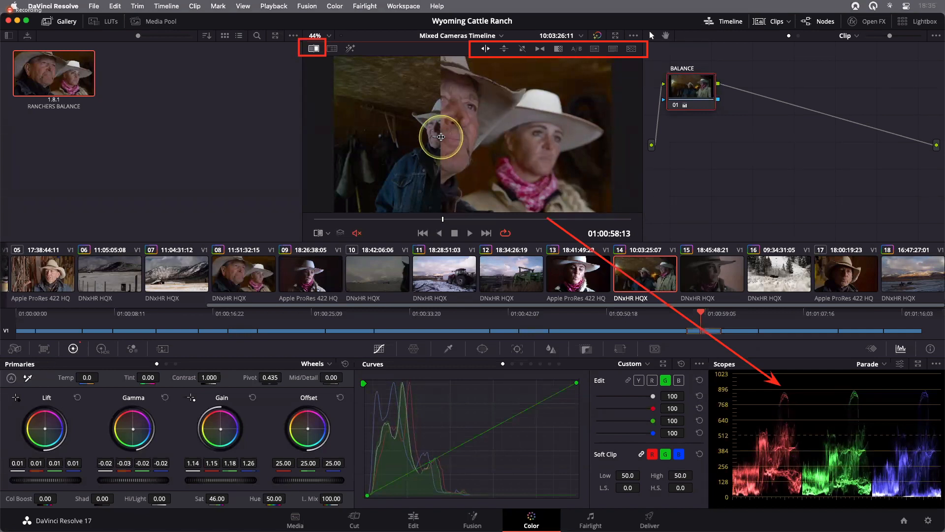
pyautogui.moveTo(441, 137); pyautogui.dragTo(551, 150)
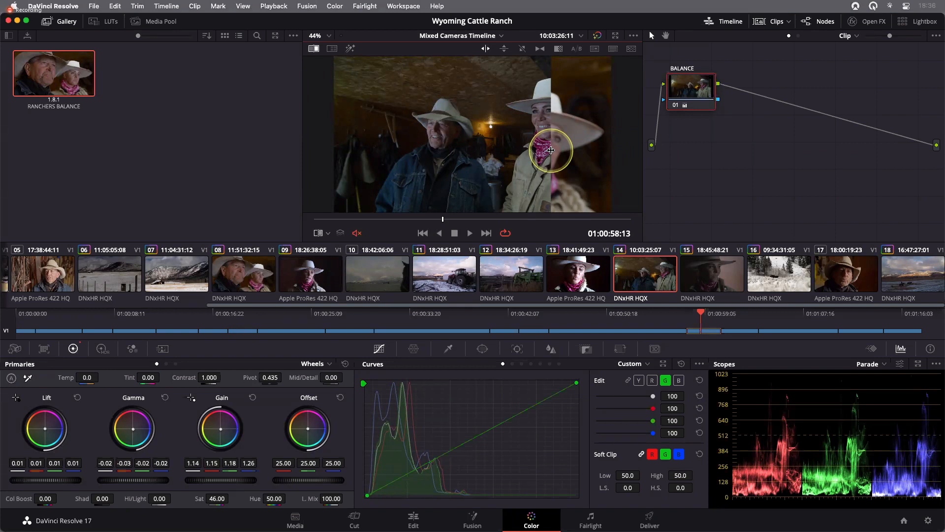
pyautogui.moveTo(551, 150); pyautogui.dragTo(411, 154)
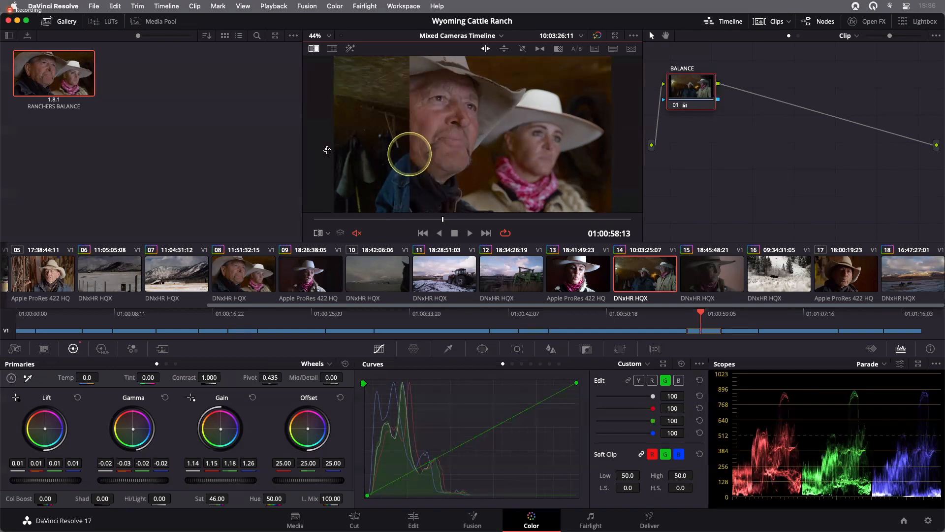
pyautogui.moveTo(327, 150); pyautogui.dragTo(274, 148)
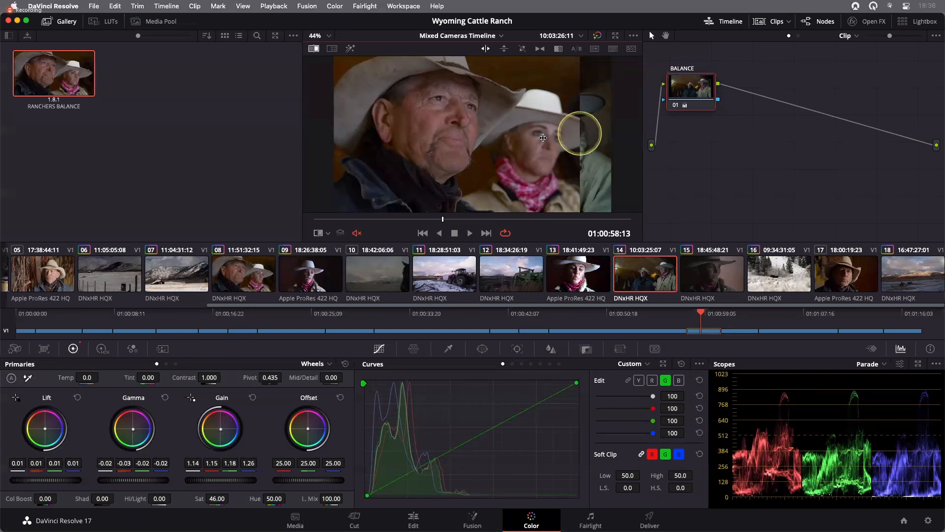
pyautogui.moveTo(580, 134); pyautogui.dragTo(507, 135)
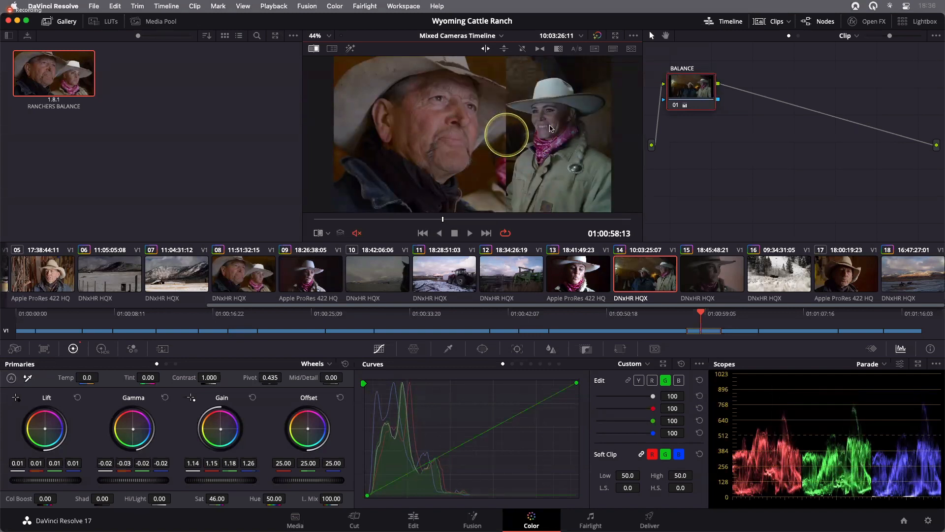
pyautogui.moveTo(547, 126); pyautogui.dragTo(541, 103)
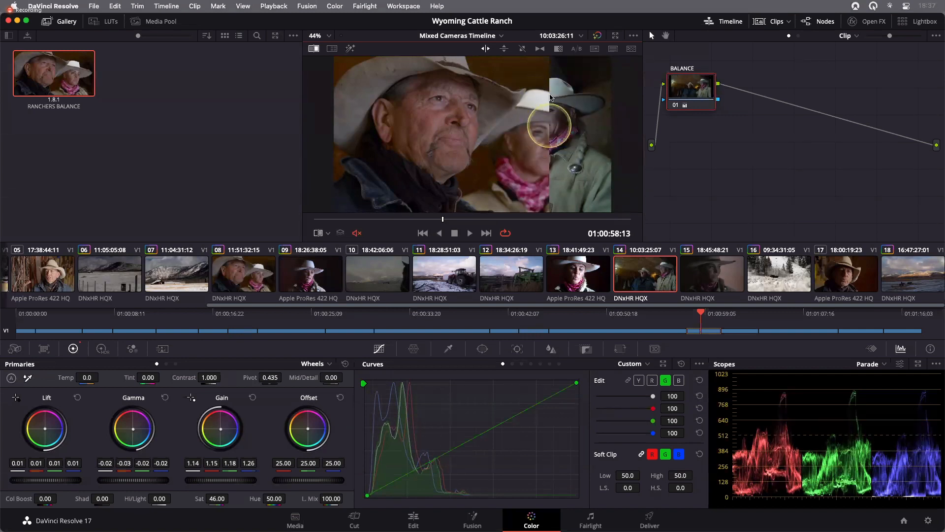
pyautogui.moveTo(549, 125); pyautogui.dragTo(547, 126)
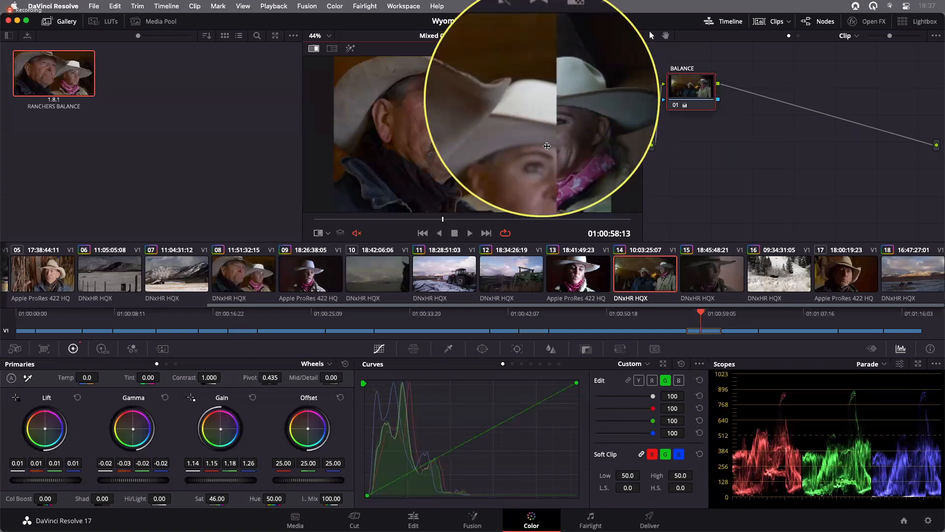
pyautogui.moveTo(557, 147); pyautogui.dragTo(538, 147)
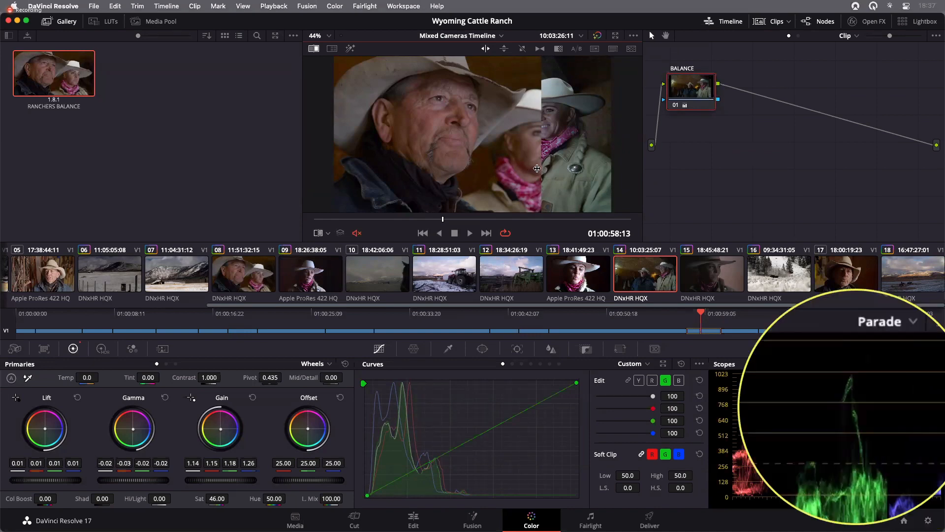
pyautogui.moveTo(538, 168); pyautogui.dragTo(545, 168)
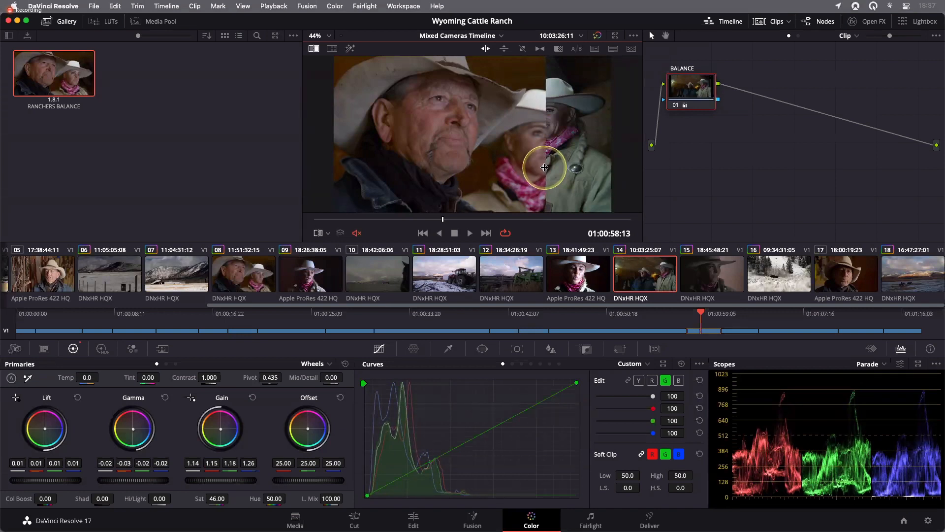
pyautogui.moveTo(545, 167); pyautogui.dragTo(545, 170)
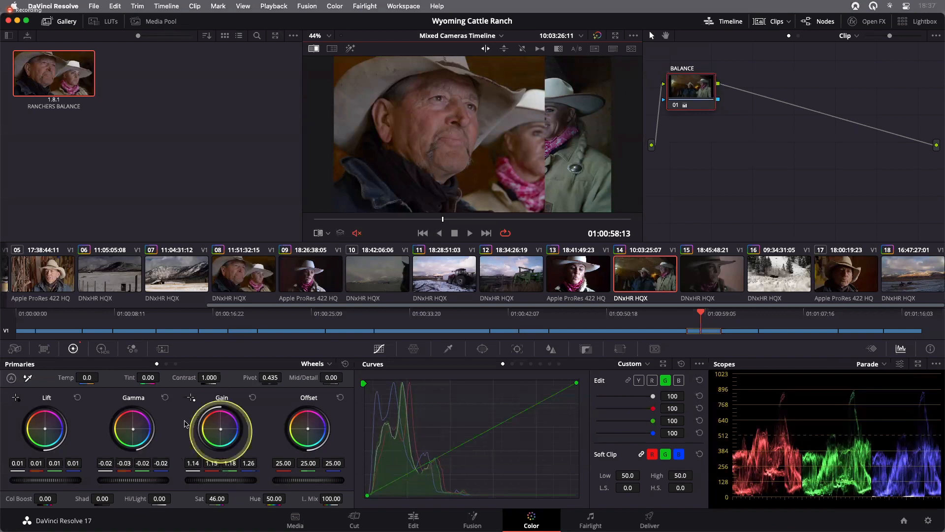
# - Raise clip 14's Gain red to 1.30 and green to 1.19
pyautogui.moveTo(190, 464); pyautogui.dragTo(228, 461)
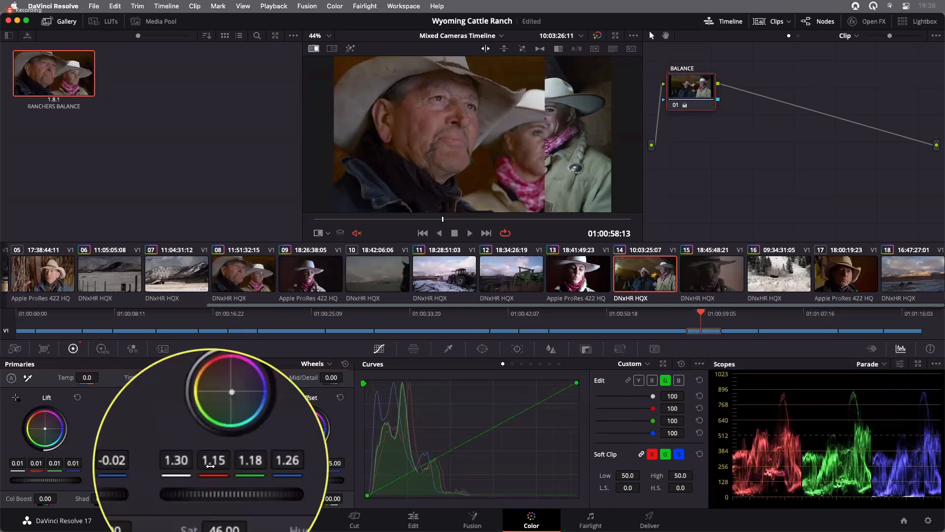
pyautogui.moveTo(210, 467); pyautogui.dragTo(220, 467)
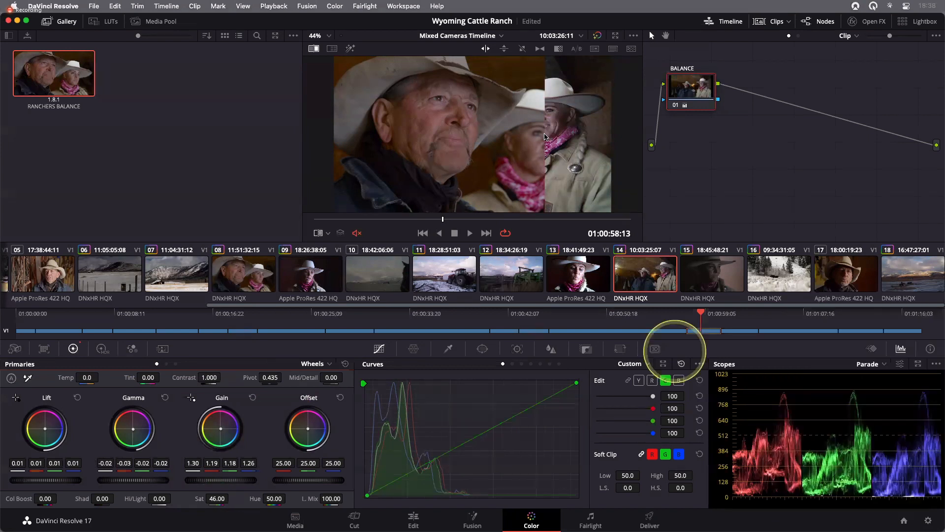
# - Move the wipe and toggle the image wipe on and off to compare clip 14 with the reference still
pyautogui.moveTo(551, 137); pyautogui.dragTo(530, 147)
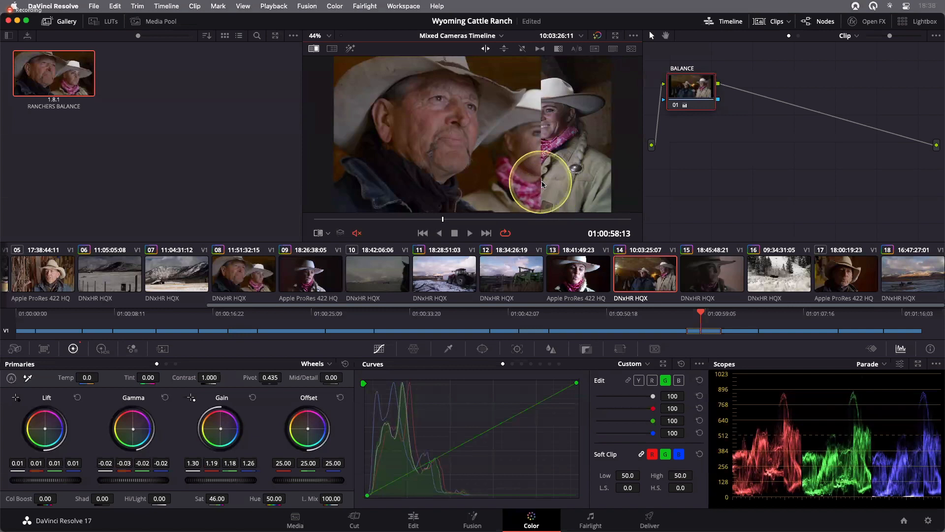
pyautogui.moveTo(490, 179); pyautogui.dragTo(431, 181)
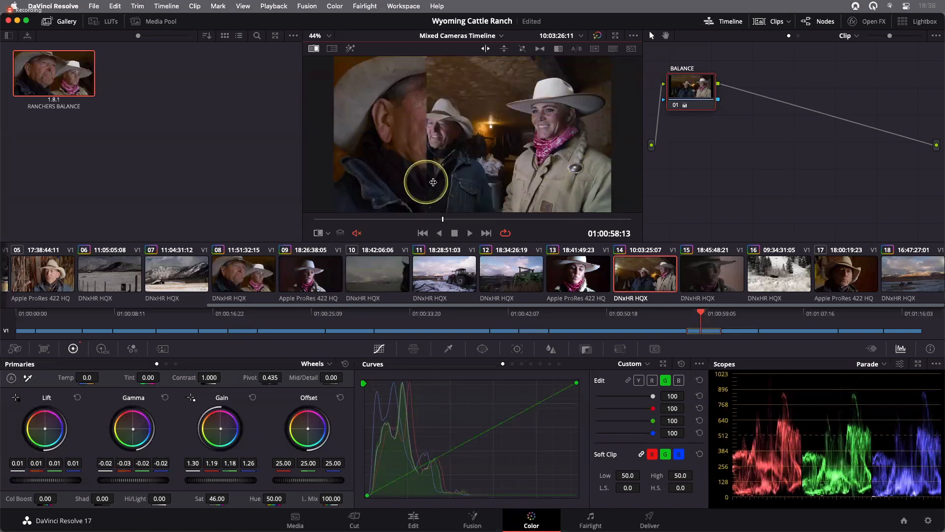
pyautogui.click(390, 70)
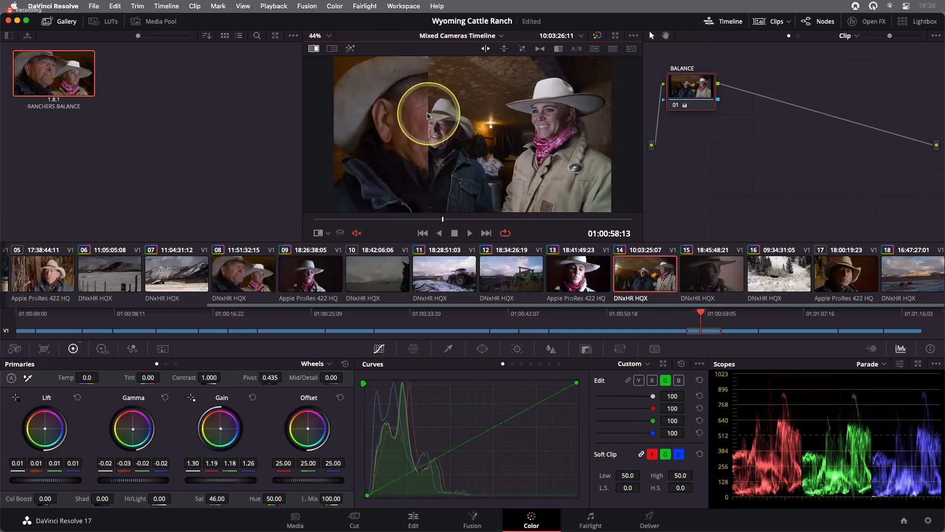
pyautogui.moveTo(431, 116); pyautogui.dragTo(549, 136)
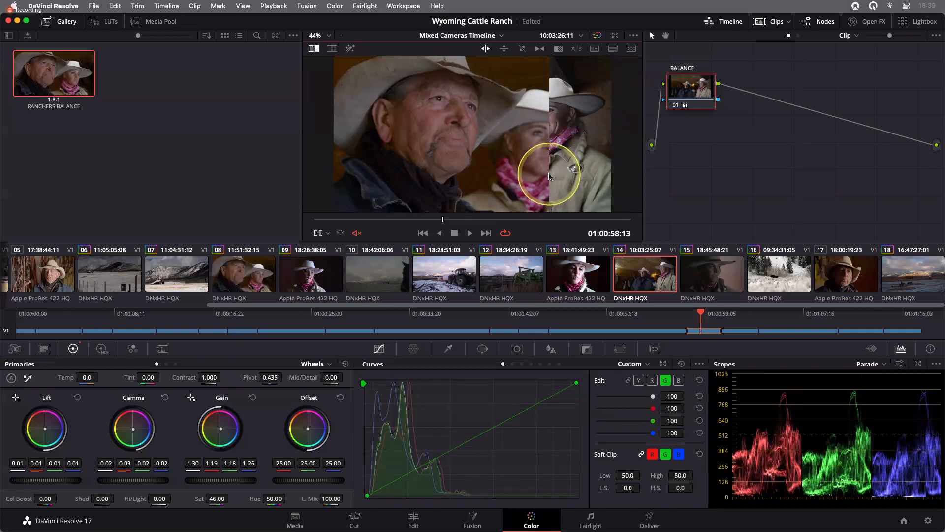
pyautogui.moveTo(549, 175); pyautogui.dragTo(499, 174)
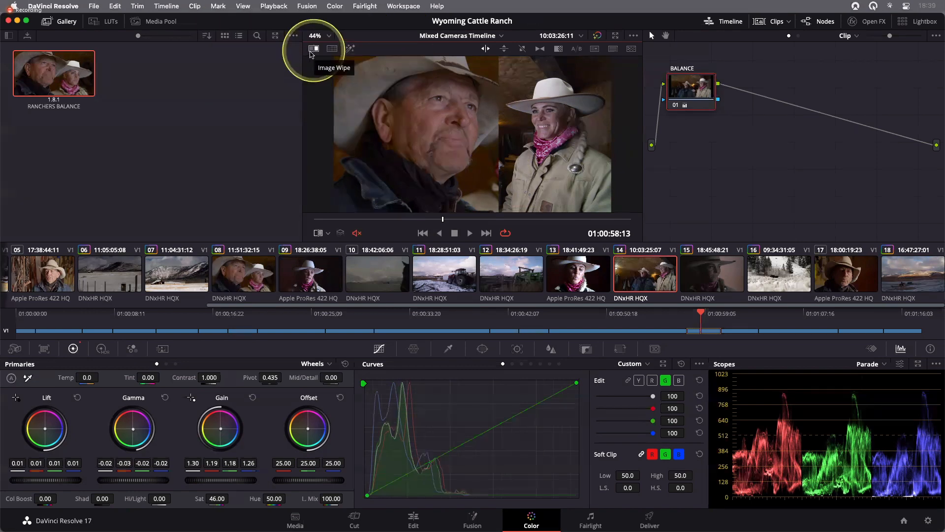
pyautogui.click(311, 52)
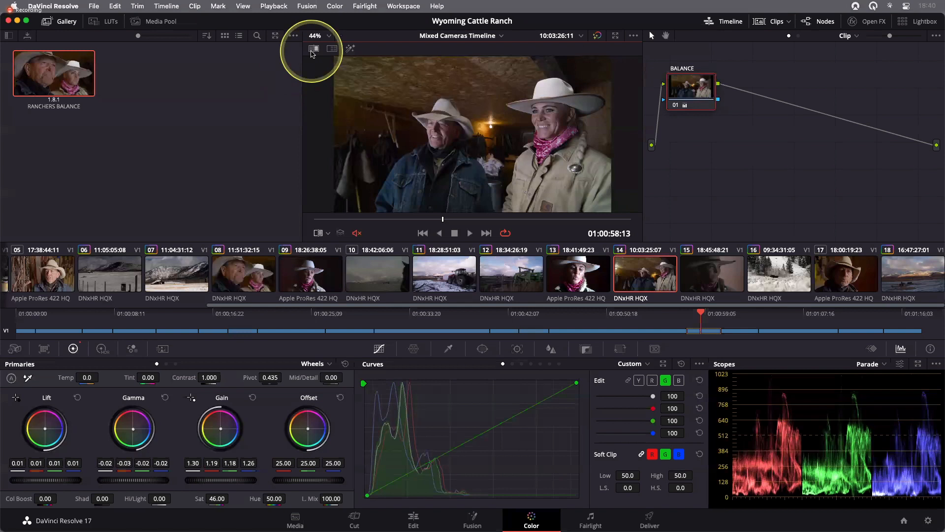
pyautogui.click(311, 52)
pyautogui.click(312, 52)
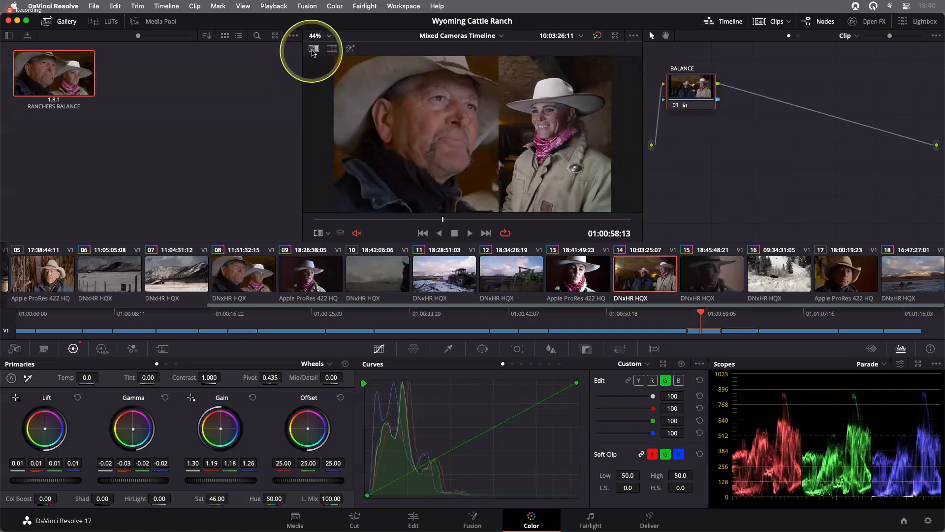
pyautogui.click(312, 53)
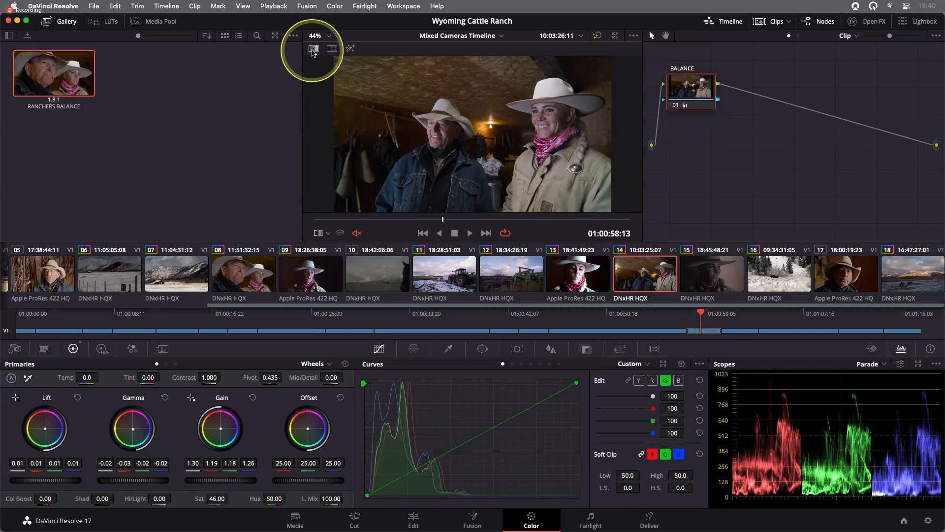
# - Switch to the presentation slides
pyautogui.press('super+Tab')
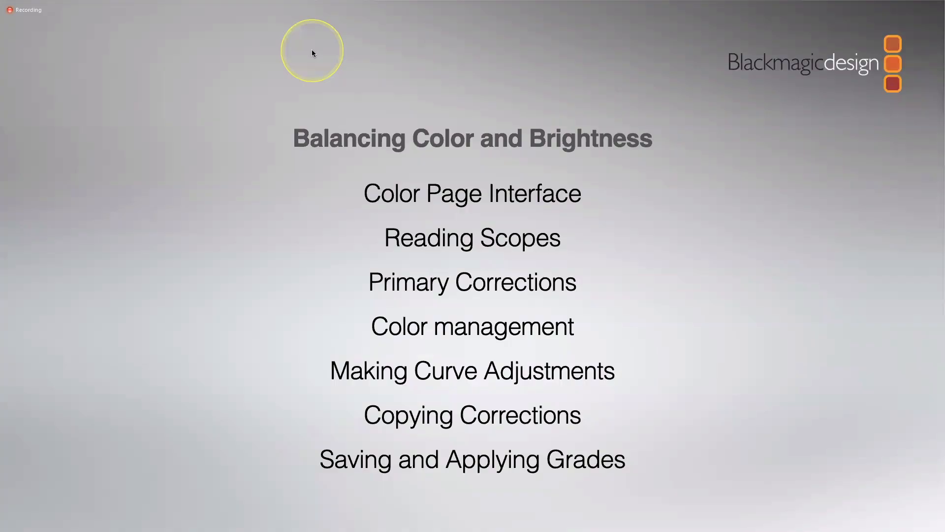
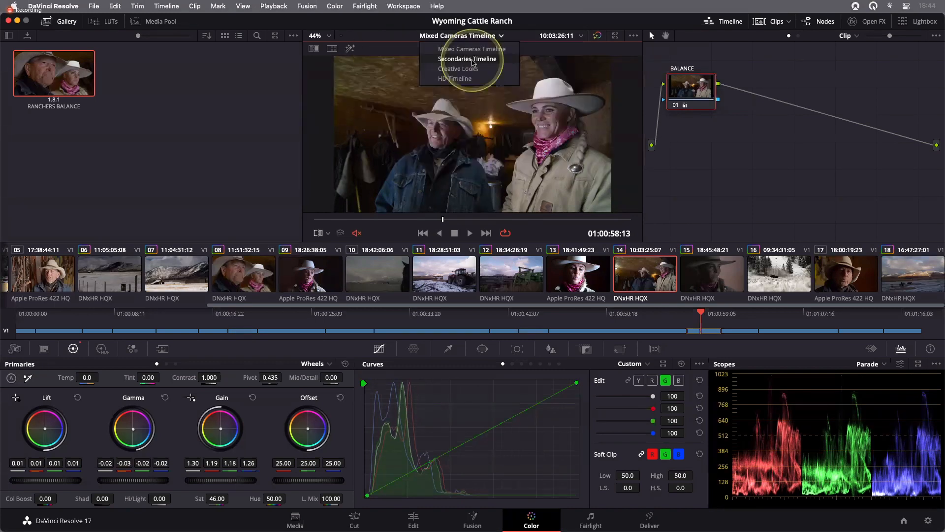
# - Switch to the Secondaries Timeline and select clip 18, the snowy mountain ranch shot
pyautogui.click(472, 60)
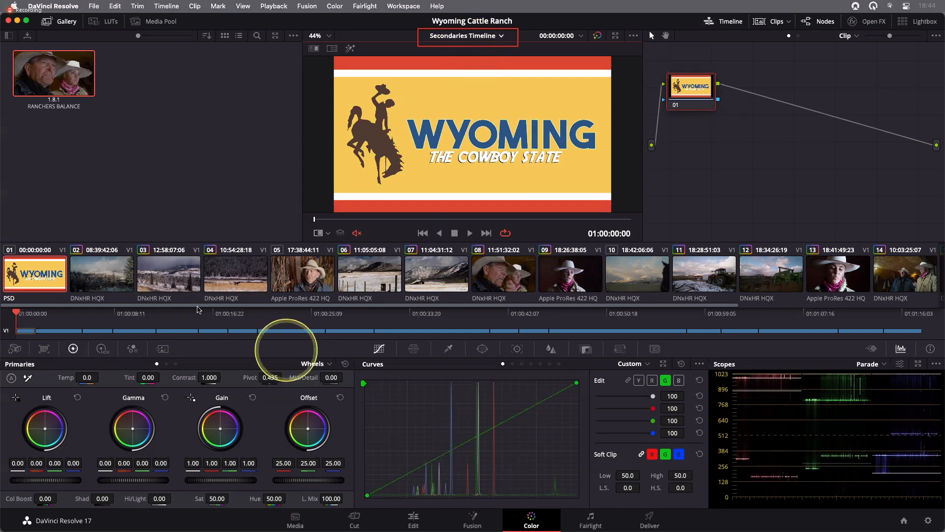
pyautogui.moveTo(620, 308); pyautogui.dragTo(767, 325)
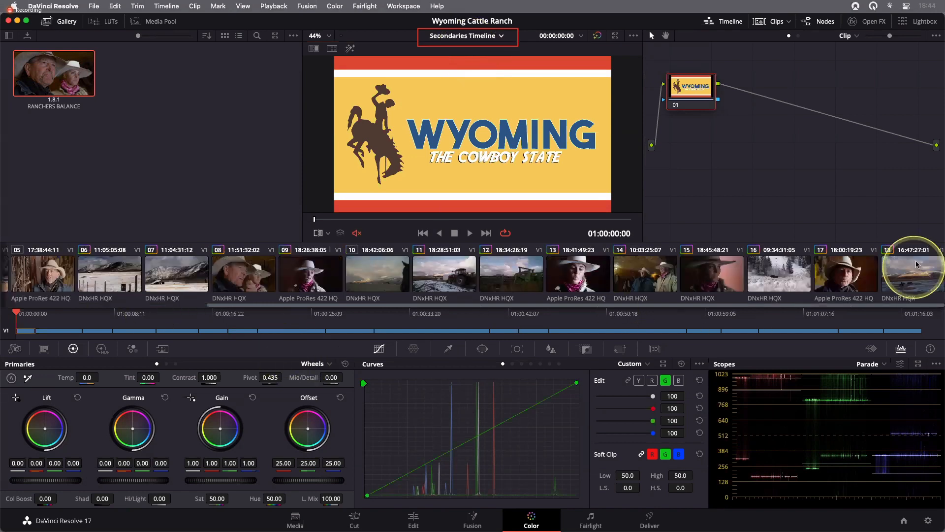
pyautogui.click(914, 288)
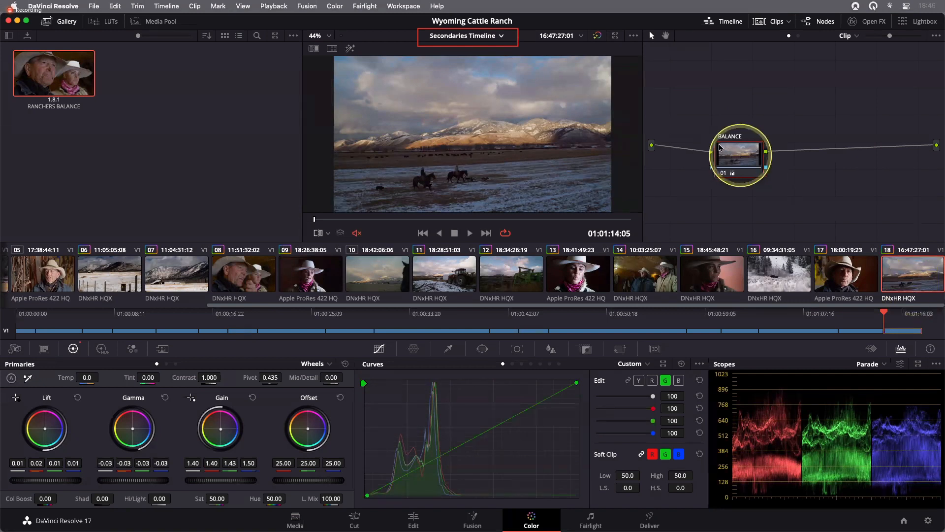
# - Reposition the BALANCE node and toggle the grade bypass repeatedly to compare clip 18 with and without its balance grade
pyautogui.moveTo(740, 155); pyautogui.dragTo(719, 144)
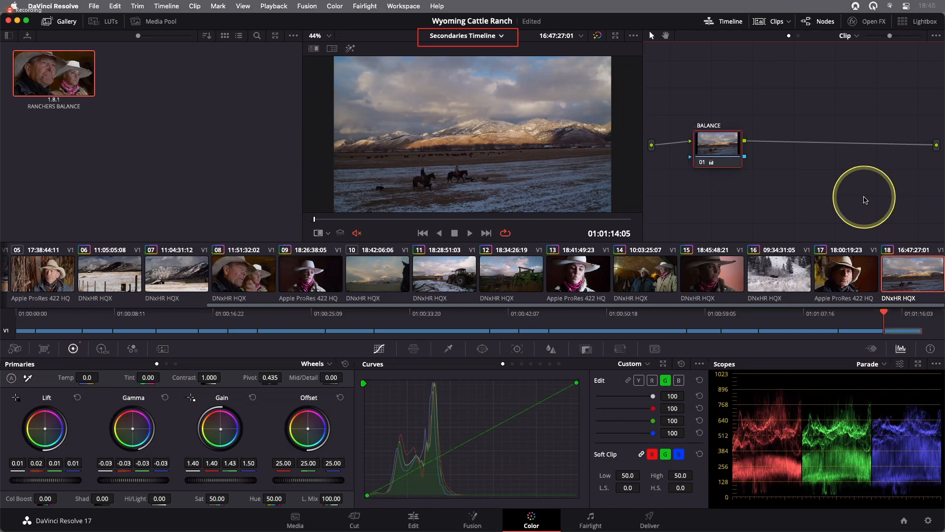
pyautogui.hotkey('shift', 'd')
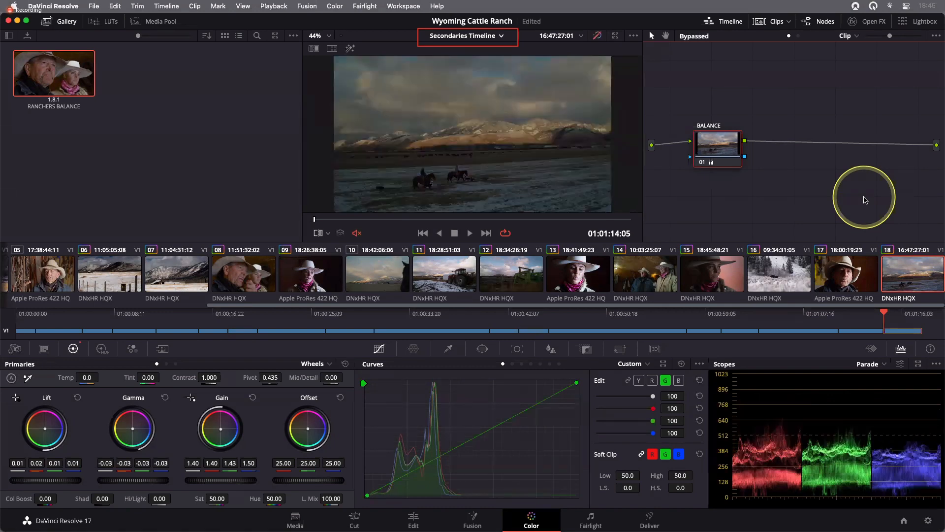
pyautogui.hotkey('shift', 'd')
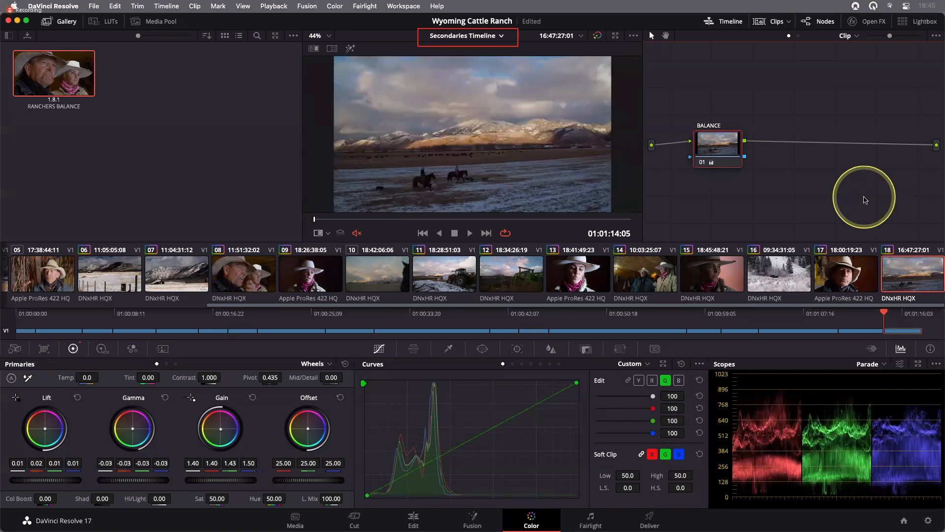
pyautogui.hotkey('shift', 'd')
pyautogui.hotkey('shift', 'd')
pyautogui.hotkey('shift', 'd')
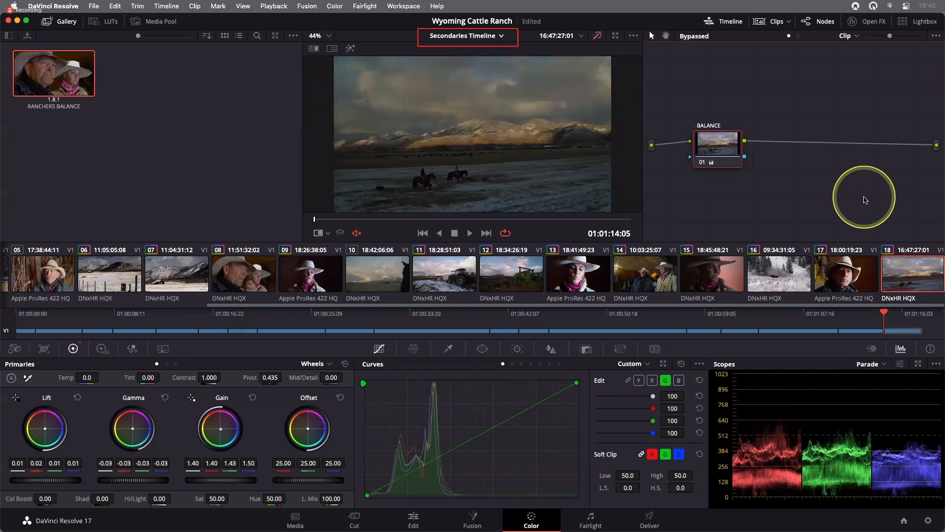
pyautogui.hotkey('shift', 'd')
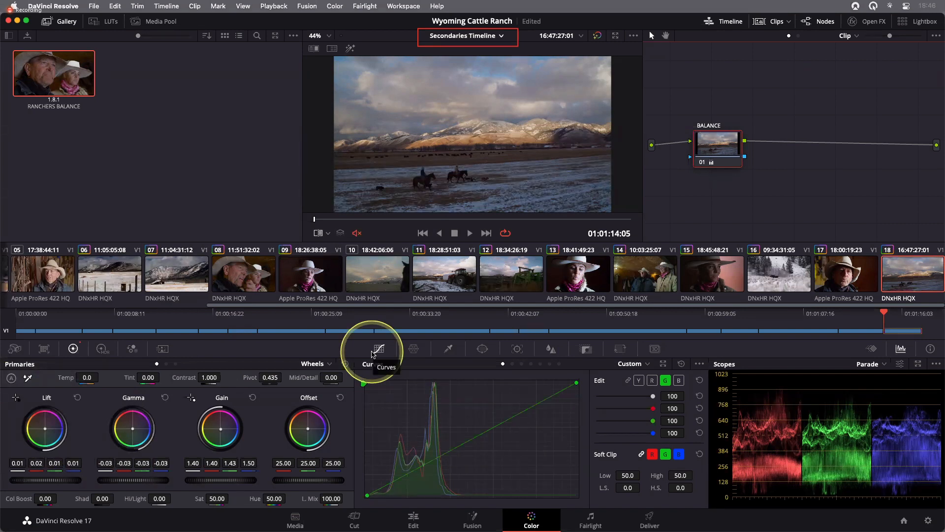
pyautogui.moveTo(725, 156); pyautogui.dragTo(714, 150)
pyautogui.hotkey('shift', 'd')
pyautogui.hotkey('shift', 'd')
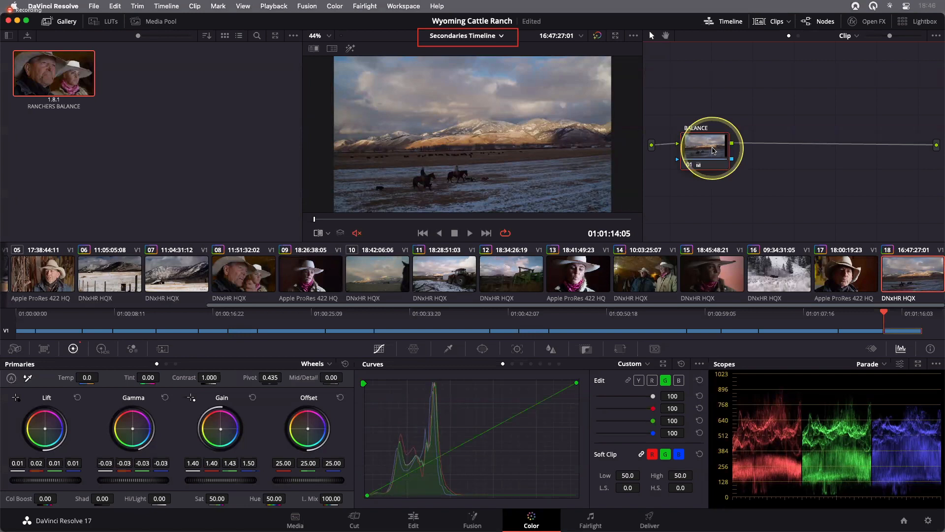
pyautogui.moveTo(712, 151); pyautogui.dragTo(706, 150)
pyautogui.click(788, 181)
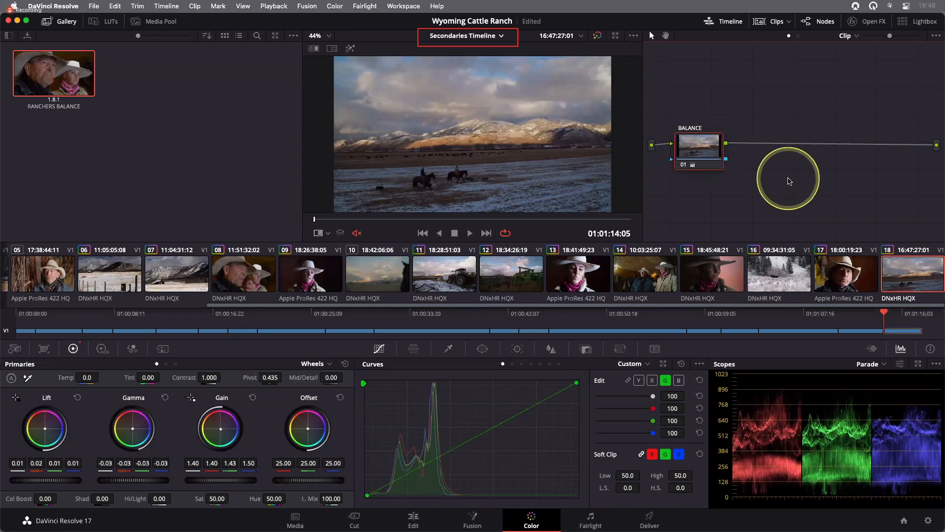
pyautogui.rightClick(705, 151)
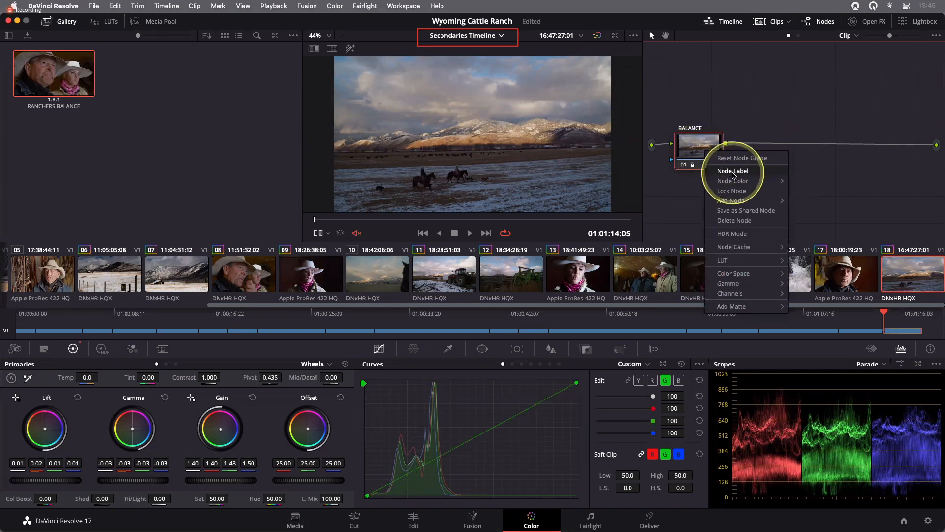
pyautogui.moveTo(754, 201)
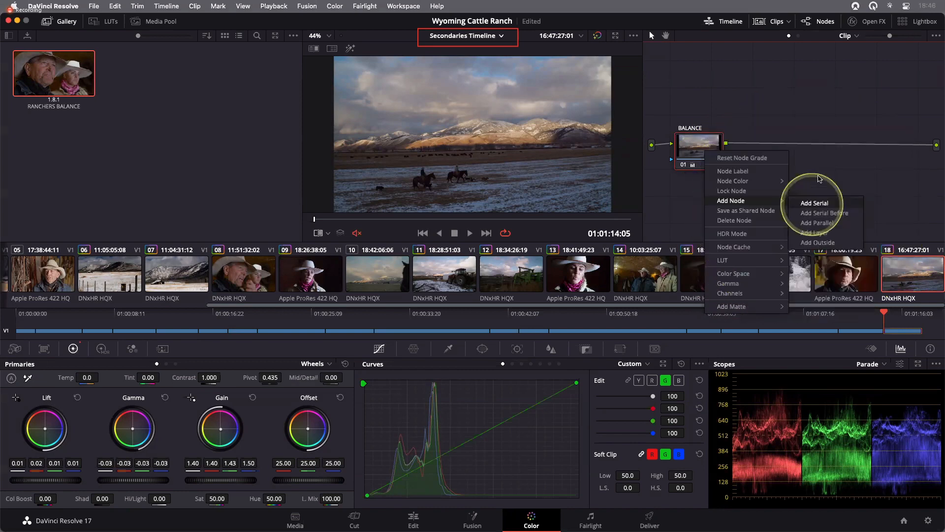
pyautogui.click(819, 178)
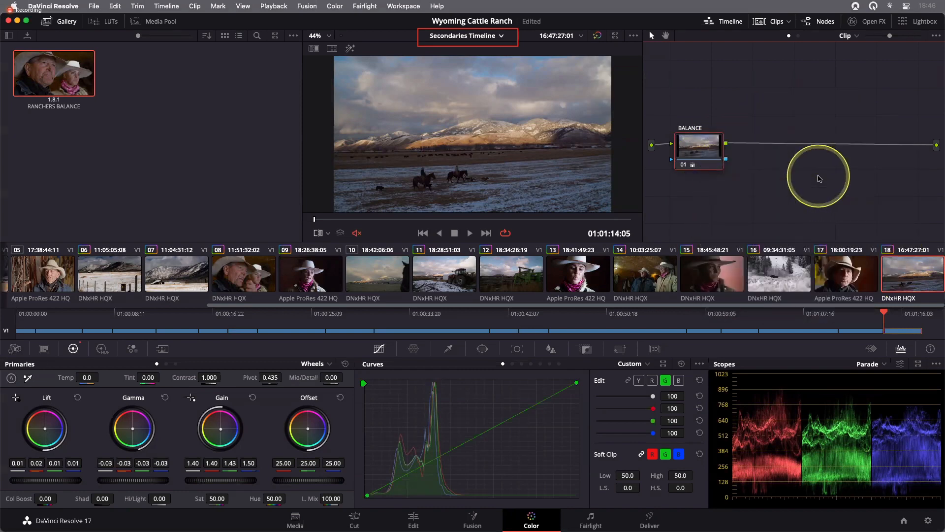
# - Add a single serial node after the BALANCE node, undoing the extra second node
pyautogui.press('alt')
pyautogui.hotkey('alt', 's')
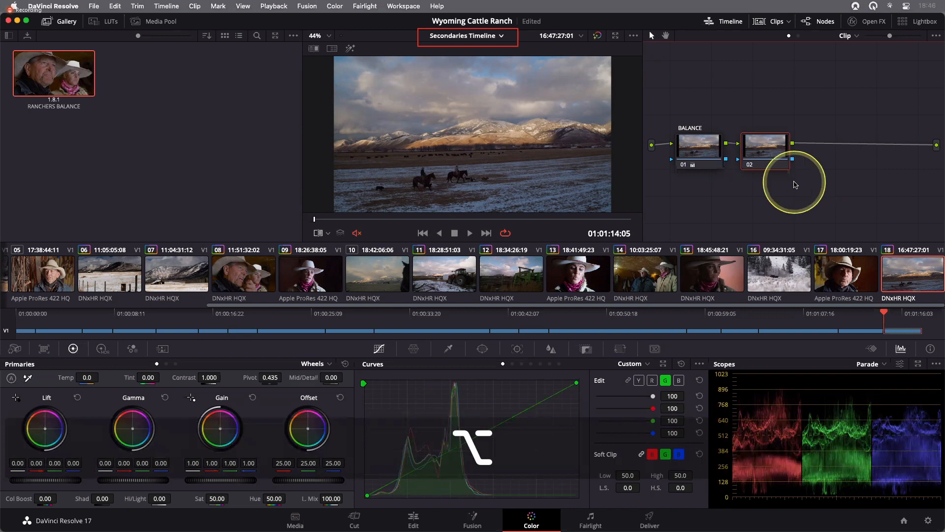
pyautogui.hotkey('alt', 's')
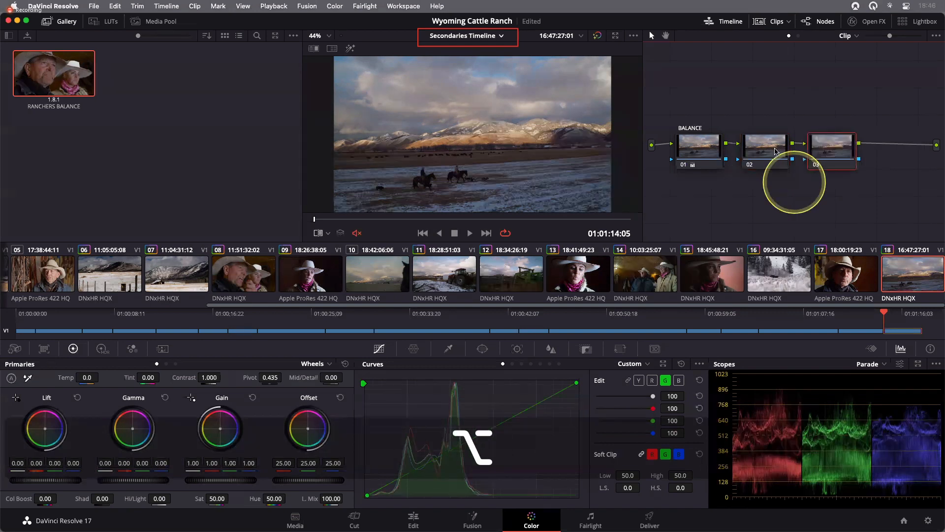
pyautogui.press('super+z')
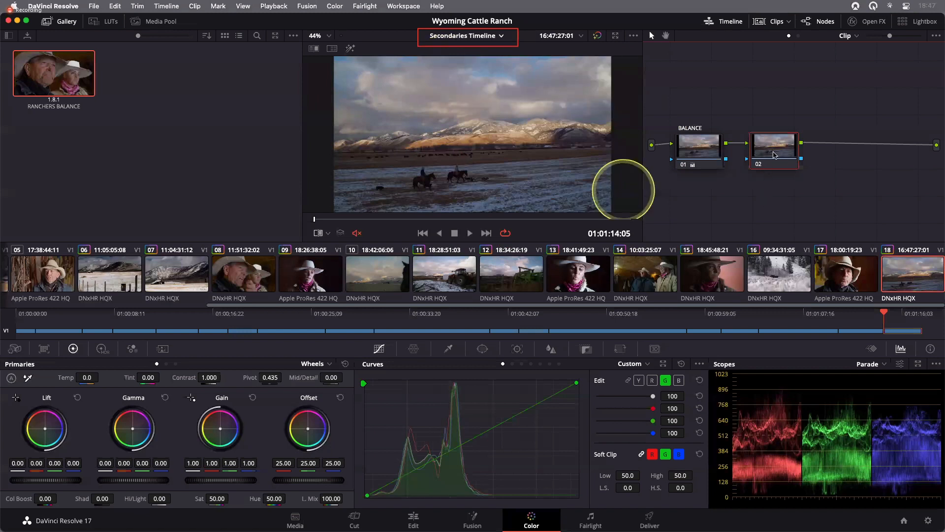
# - Label the new serial node SKY
pyautogui.moveTo(773, 153); pyautogui.dragTo(775, 153)
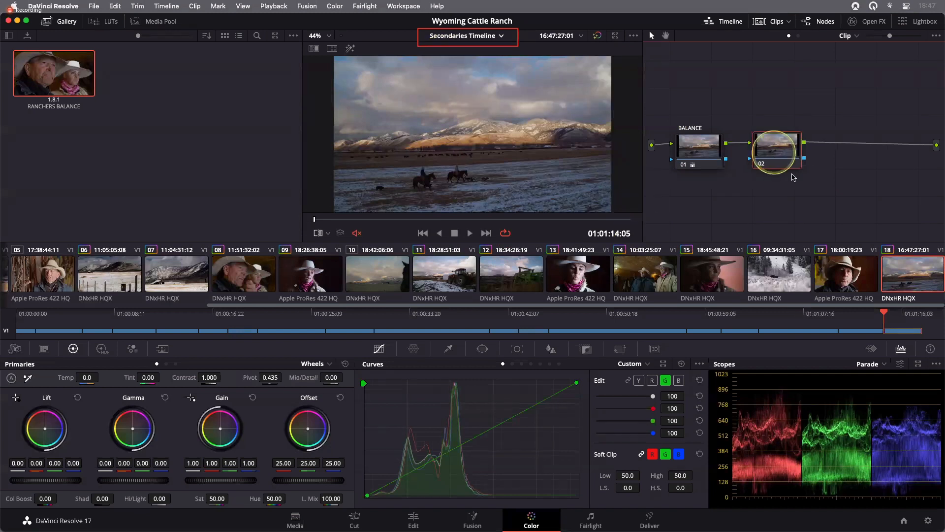
pyautogui.rightClick(794, 165)
pyautogui.click(812, 182)
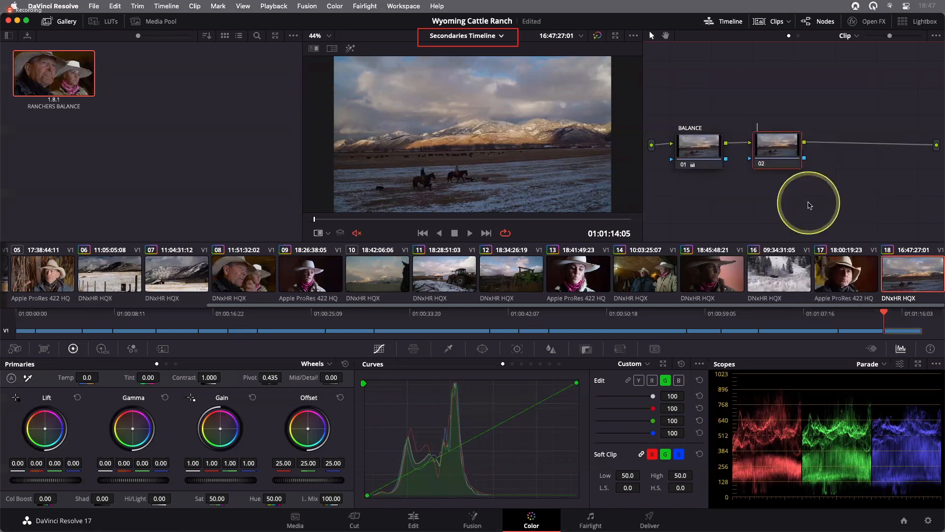
pyautogui.write('SK')
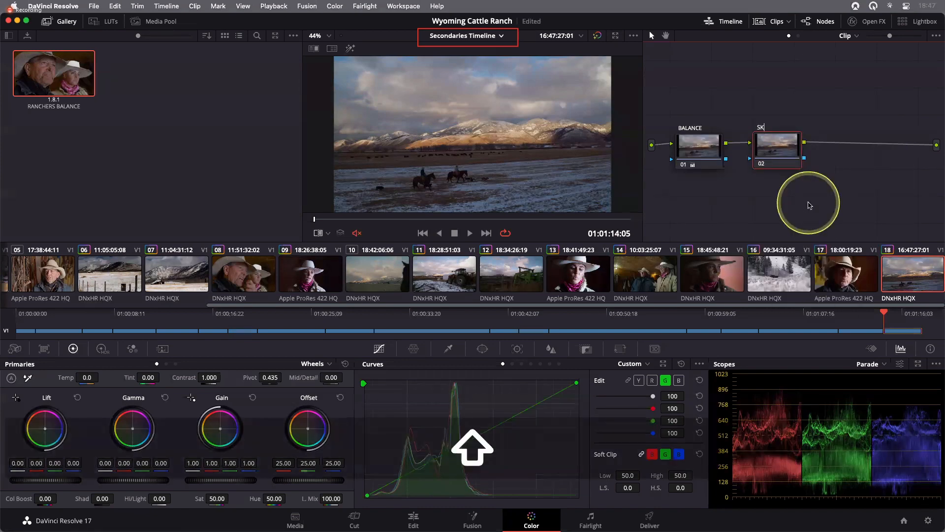
pyautogui.write('Y')
pyautogui.press('Return')
pyautogui.click(786, 157)
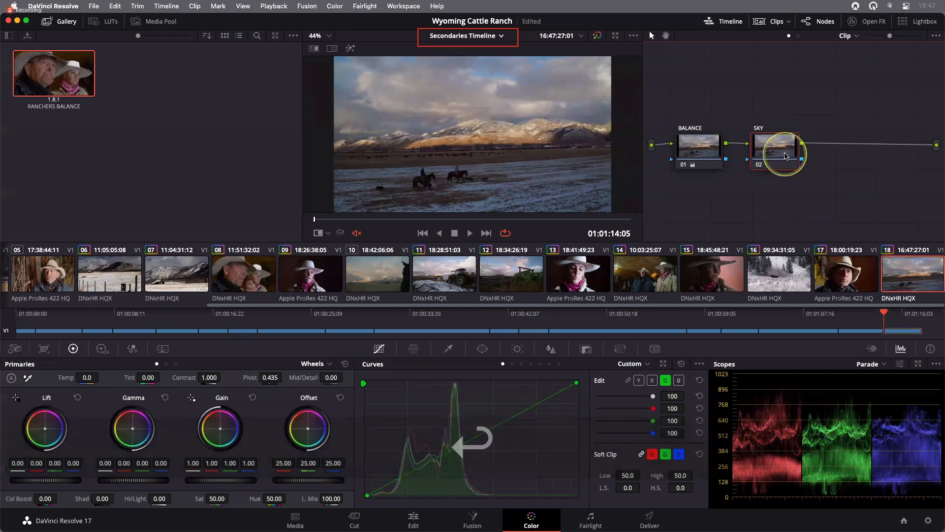
pyautogui.click(791, 191)
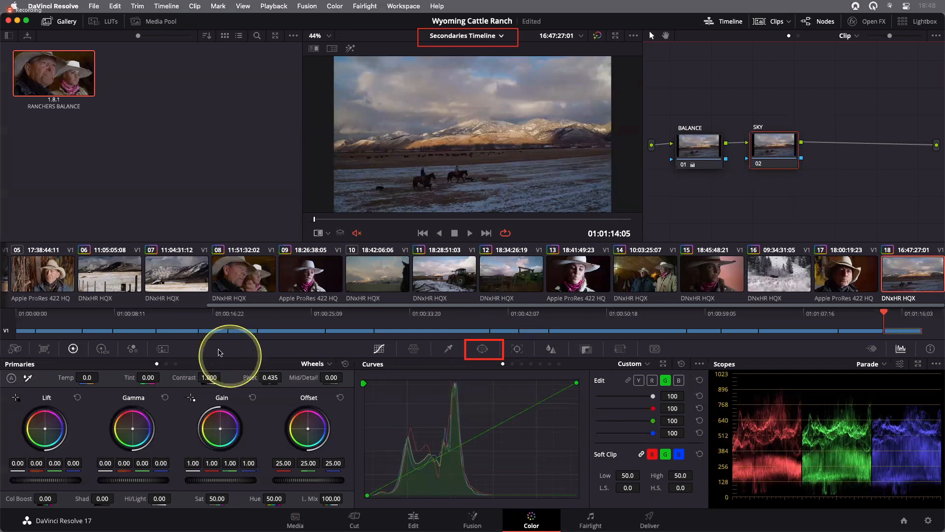
# - Enable a rectangle window on the SKY node and turn on the highlight view
pyautogui.click(483, 353)
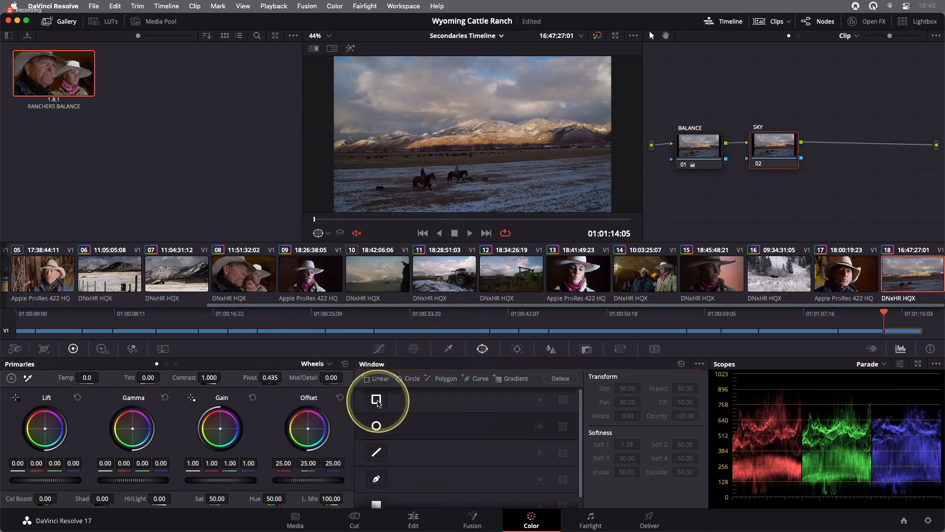
pyautogui.click(377, 401)
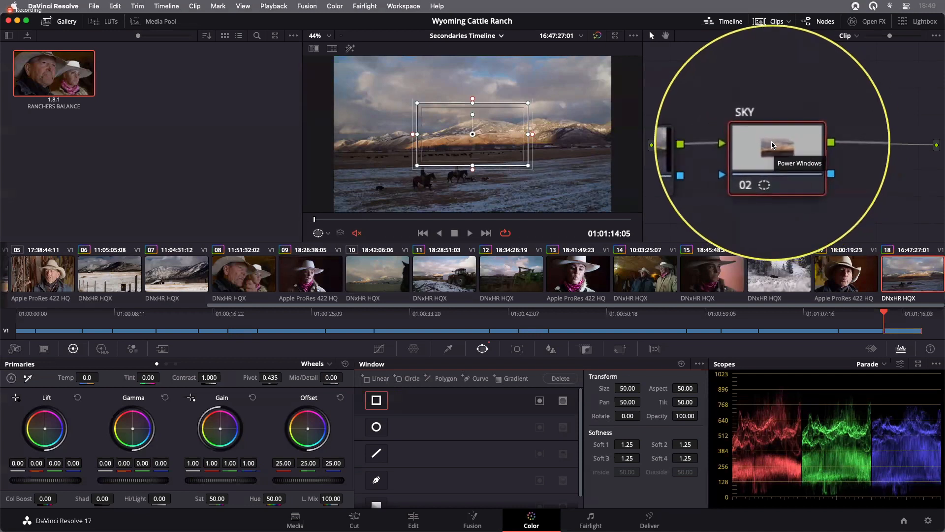
pyautogui.click(350, 50)
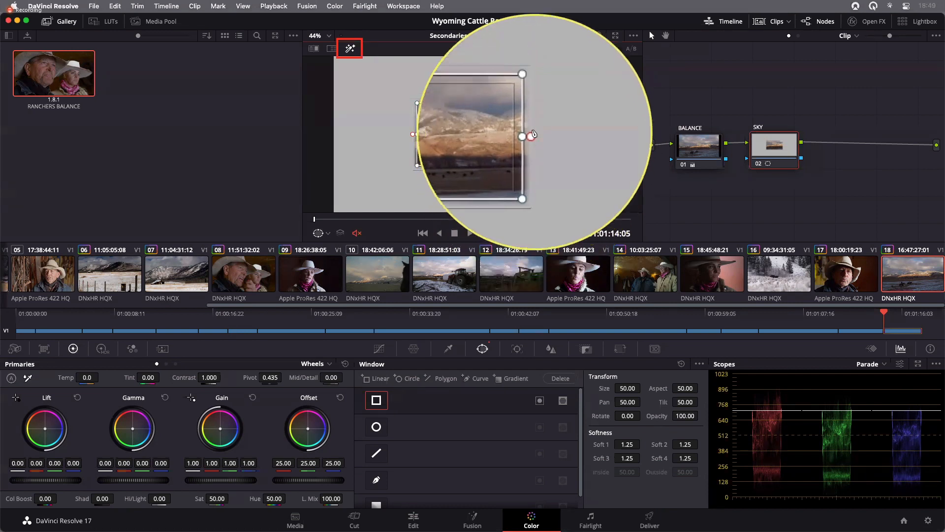
# - Set the window's Soft 3 softness to 1.32, then turn the highlight view off
pyautogui.moveTo(533, 134); pyautogui.dragTo(546, 139)
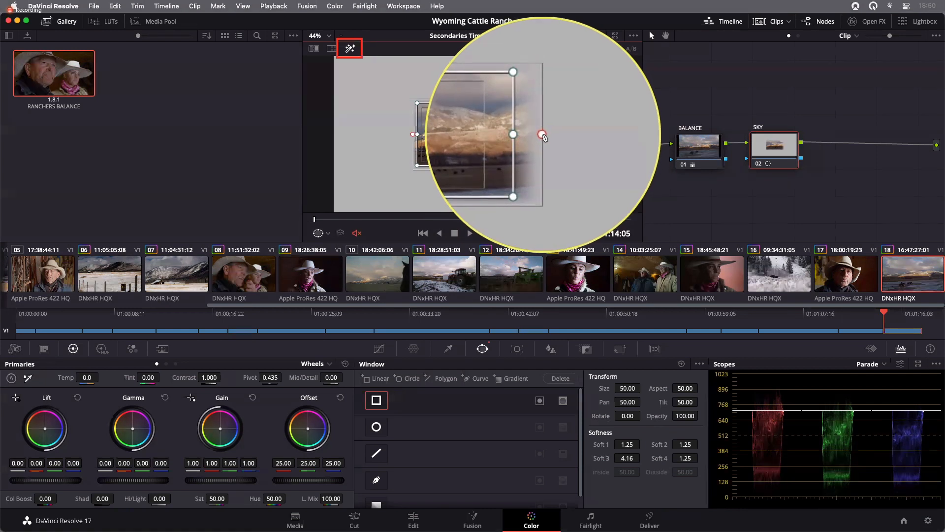
pyautogui.moveTo(544, 137); pyautogui.dragTo(533, 134)
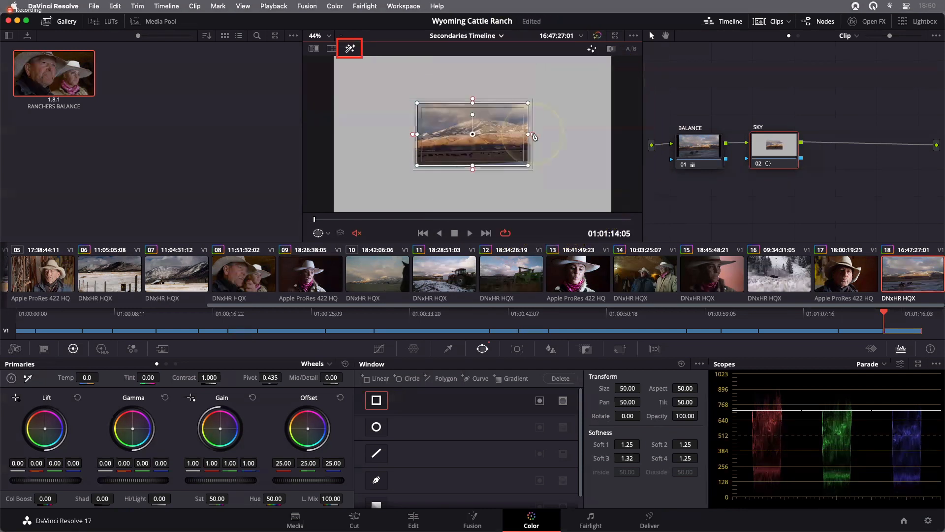
pyautogui.click(350, 49)
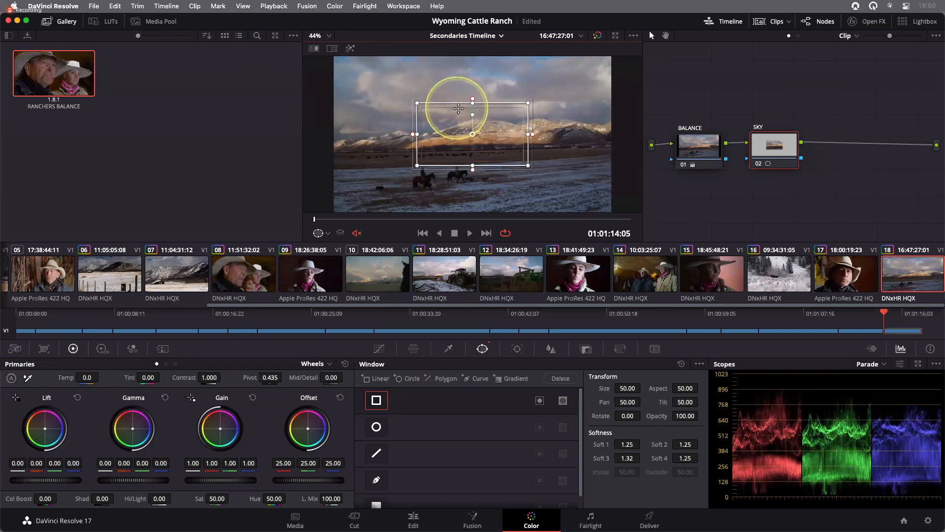
# - Move the rectangle window to Pan 44.62, Tilt 50.65 and widen it across the sky and mountains
pyautogui.moveTo(473, 134); pyautogui.dragTo(377, 123)
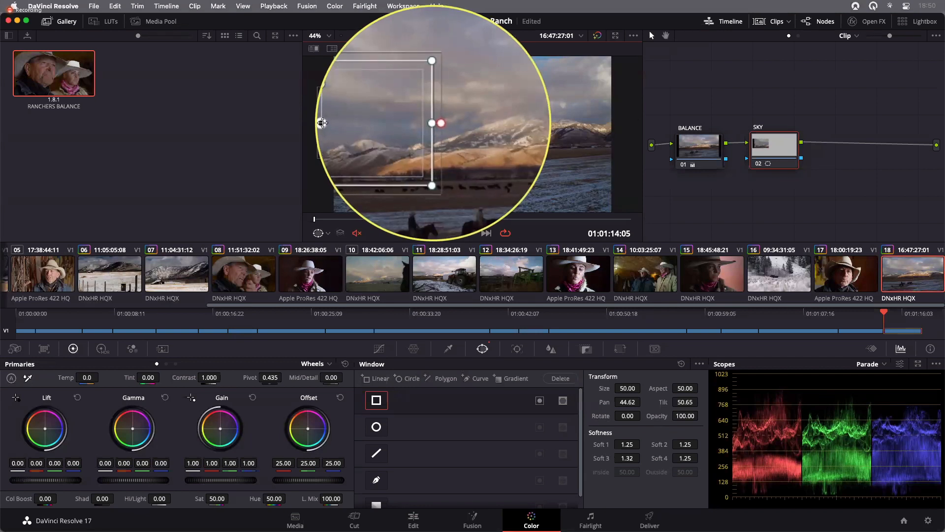
pyautogui.moveTo(433, 122); pyautogui.dragTo(633, 113)
pyautogui.moveTo(322, 123); pyautogui.dragTo(323, 125)
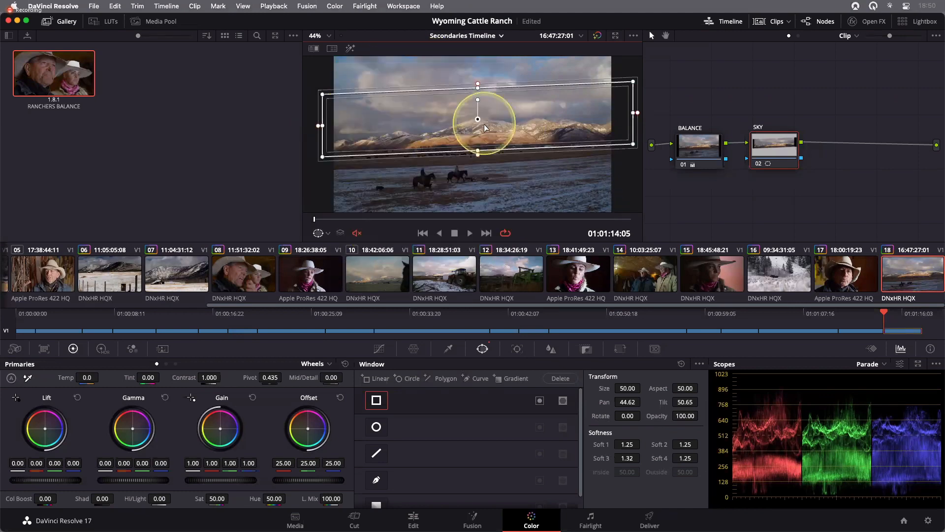
# - Extend the rectangle window's top edge above the frame so it covers the whole sky
pyautogui.scroll(1, 485, 128)
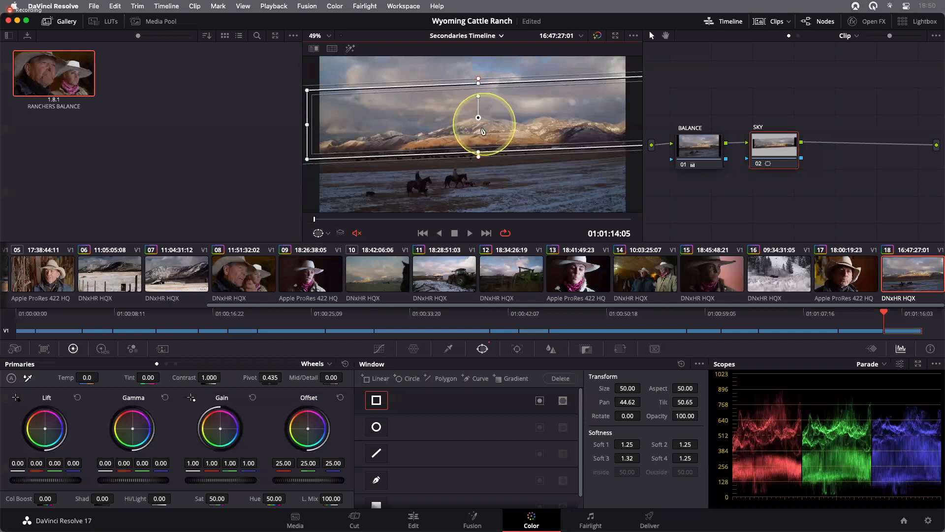
pyautogui.scroll(1, 477, 153)
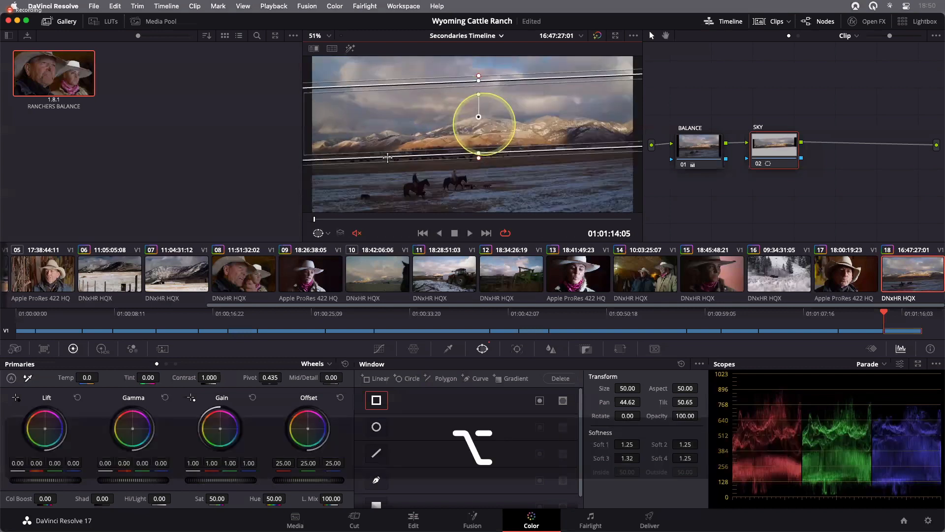
pyautogui.scroll(-5, 386, 157)
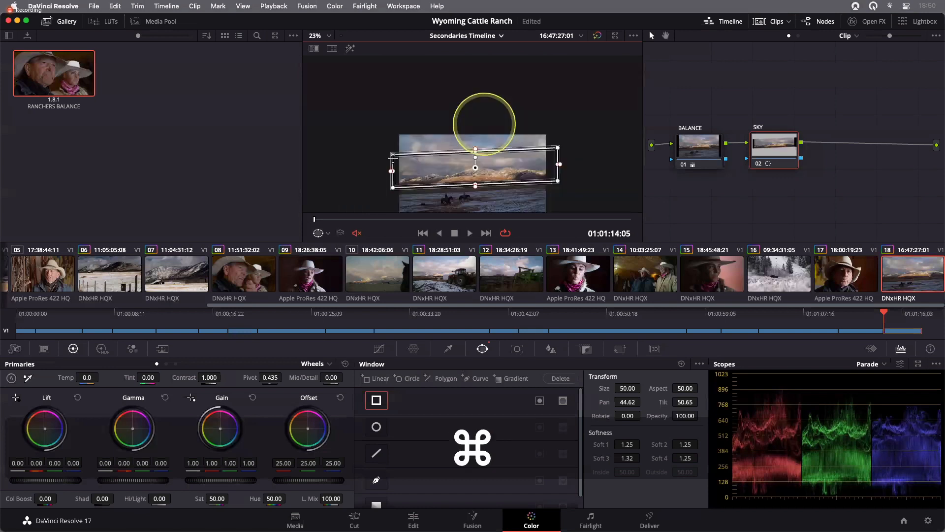
pyautogui.moveTo(476, 149); pyautogui.dragTo(477, 118)
pyautogui.scroll(1, 485, 124)
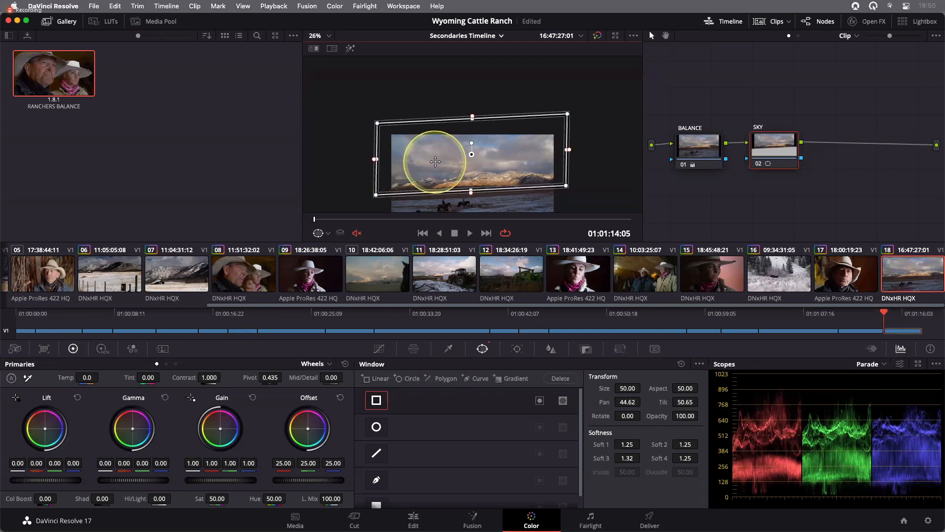
pyautogui.scroll(4, 435, 162)
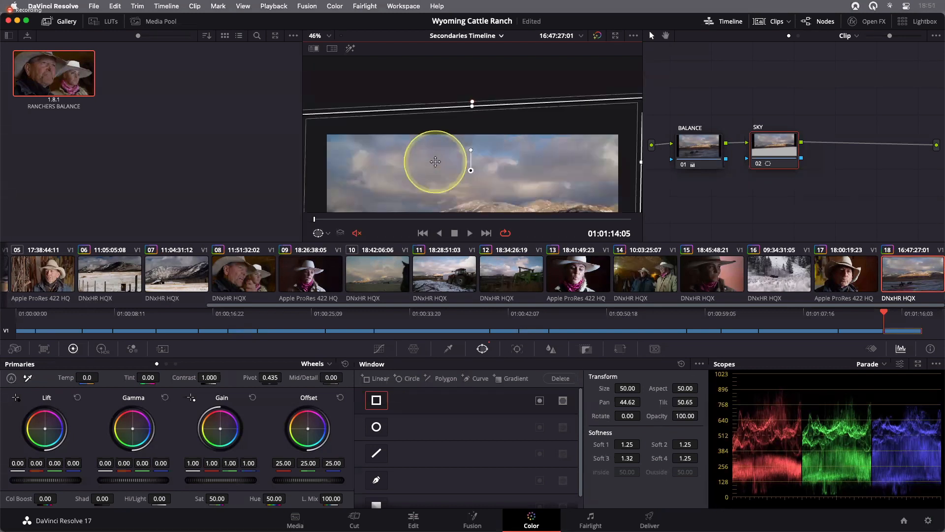
pyautogui.scroll(-3, 435, 161)
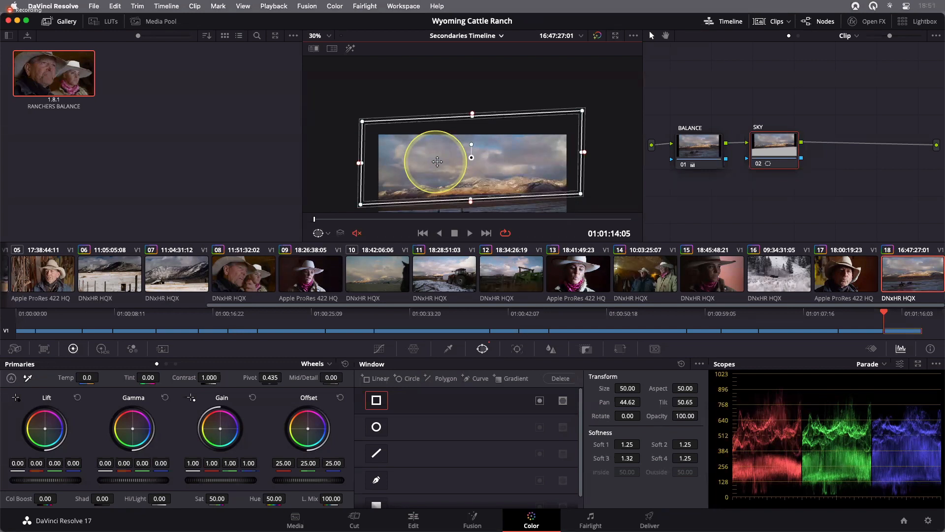
# - Refine the rectangle window's corners and edges along the mountain ridge, with Soft 4 softness about 1.77
pyautogui.moveTo(436, 159); pyautogui.dragTo(435, 156)
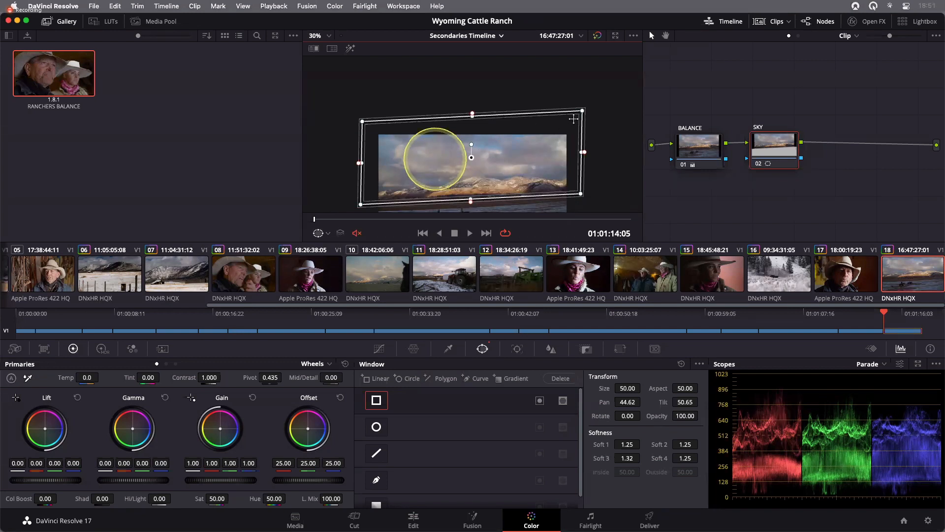
pyautogui.moveTo(583, 114); pyautogui.dragTo(582, 120)
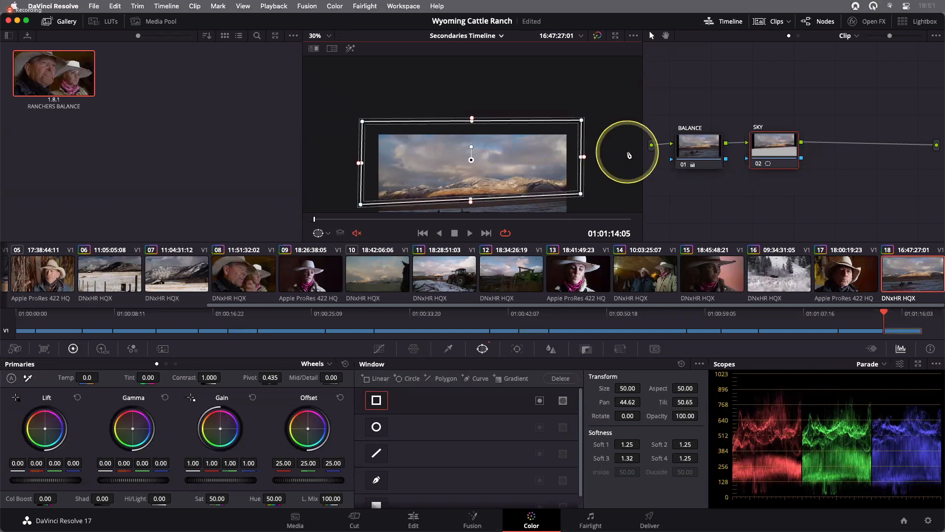
pyautogui.press('shift')
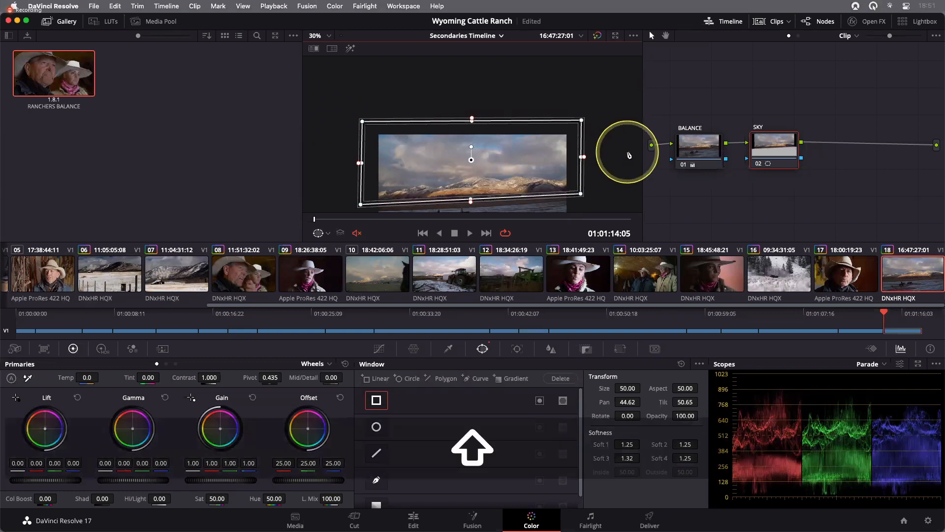
pyautogui.scroll(2, 629, 155)
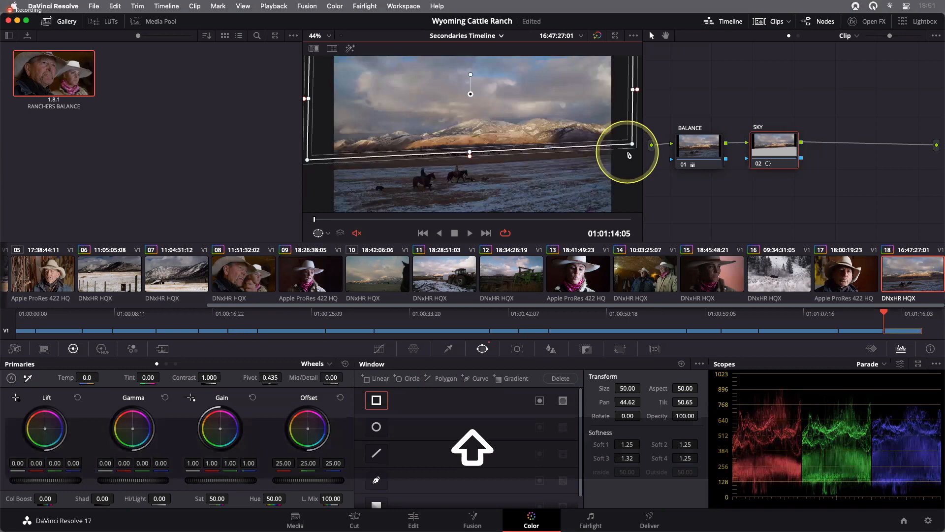
pyautogui.moveTo(471, 157); pyautogui.dragTo(470, 160)
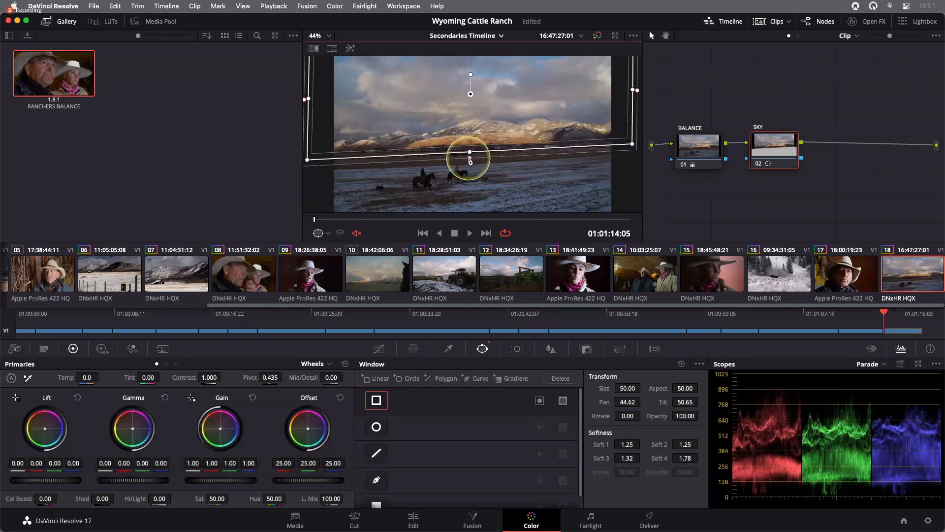
pyautogui.moveTo(632, 144); pyautogui.dragTo(632, 143)
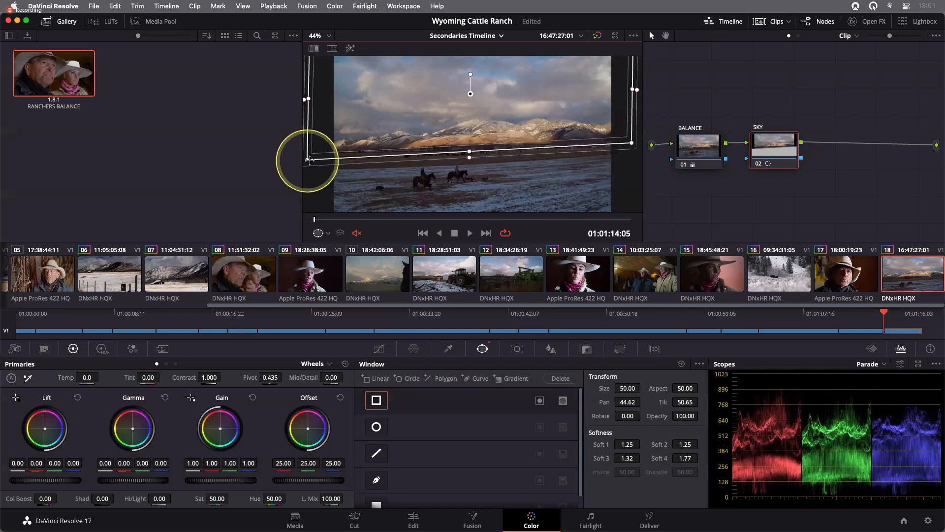
pyautogui.moveTo(312, 163); pyautogui.dragTo(315, 164)
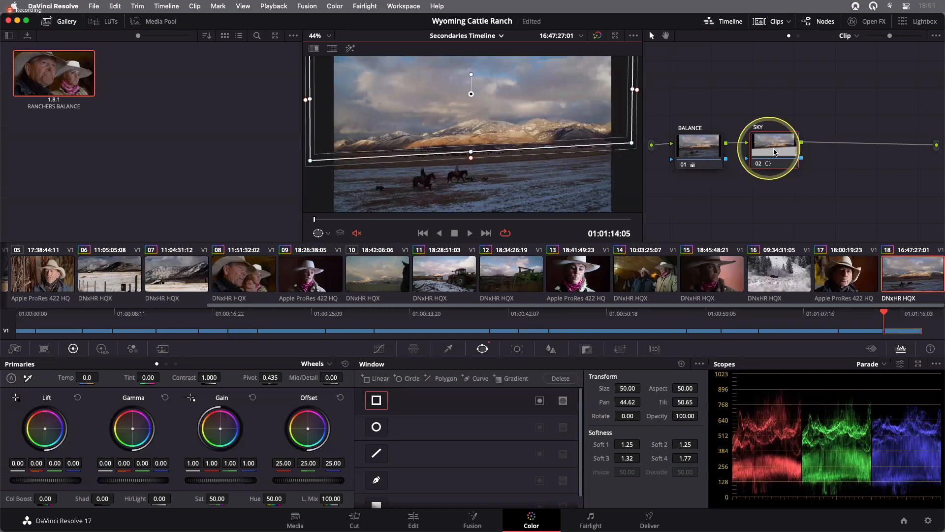
# - Darken the sky on the SKY node by setting Gamma to about -0.05 and nudging the gamma balance slightly warmer
pyautogui.hotkey('ctrl', 'alt', 'm')
pyautogui.hotkey('ctrl', 'alt', 'm')
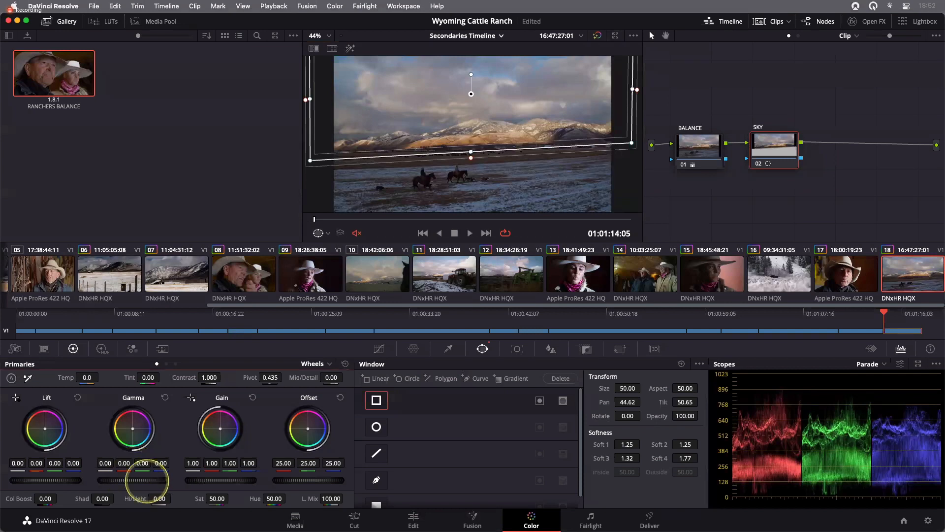
pyautogui.moveTo(147, 480); pyautogui.dragTo(83, 480)
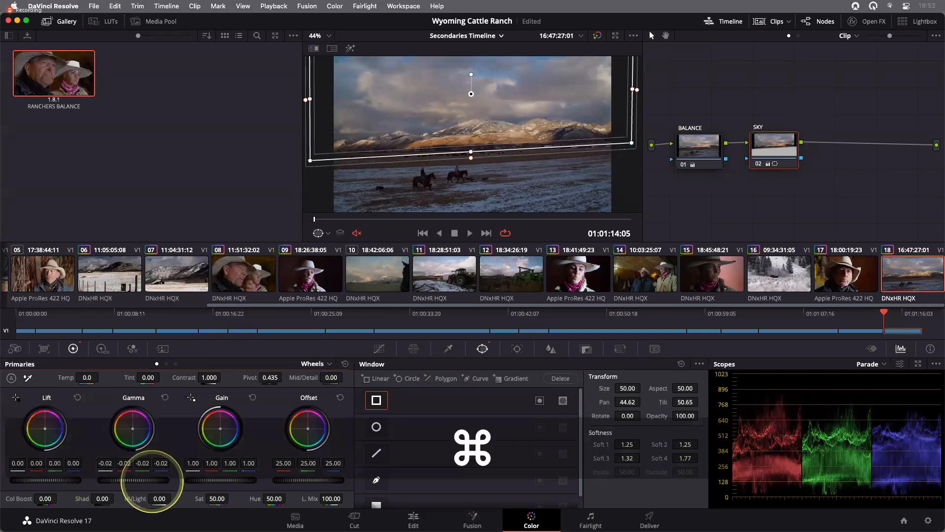
pyautogui.moveTo(148, 481); pyautogui.dragTo(94, 477)
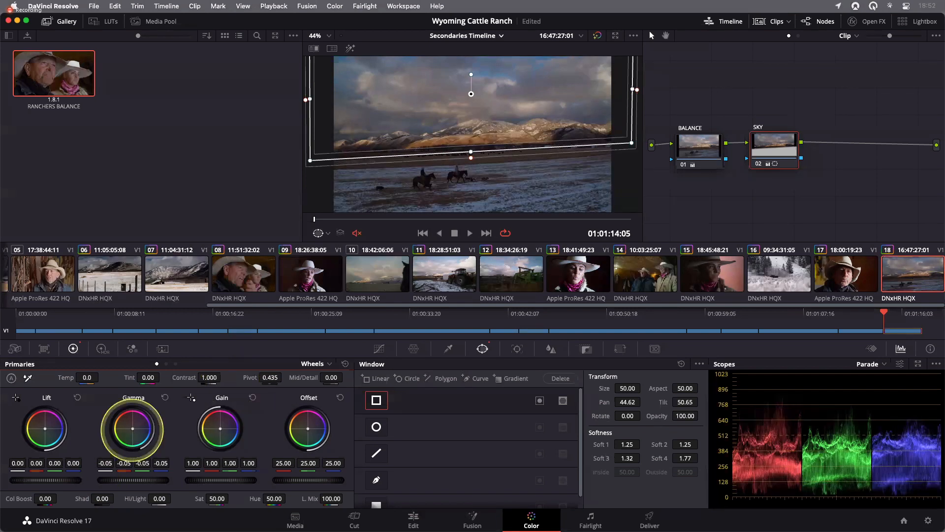
pyautogui.moveTo(132, 428); pyautogui.dragTo(130, 427)
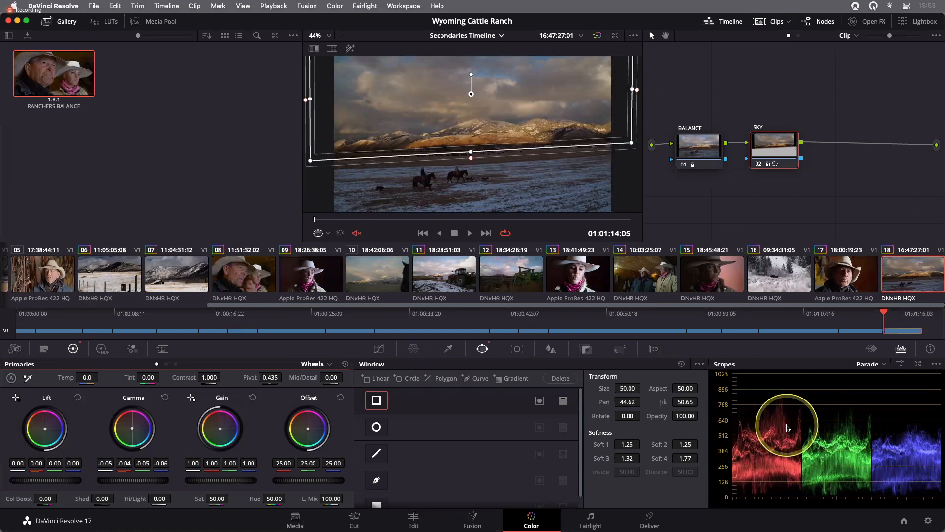
# - Compare the sky correction by hiding the window overlay and toggling the SKY node off and on, then restore the Power Window overlay
pyautogui.click(324, 235)
pyautogui.click(325, 249)
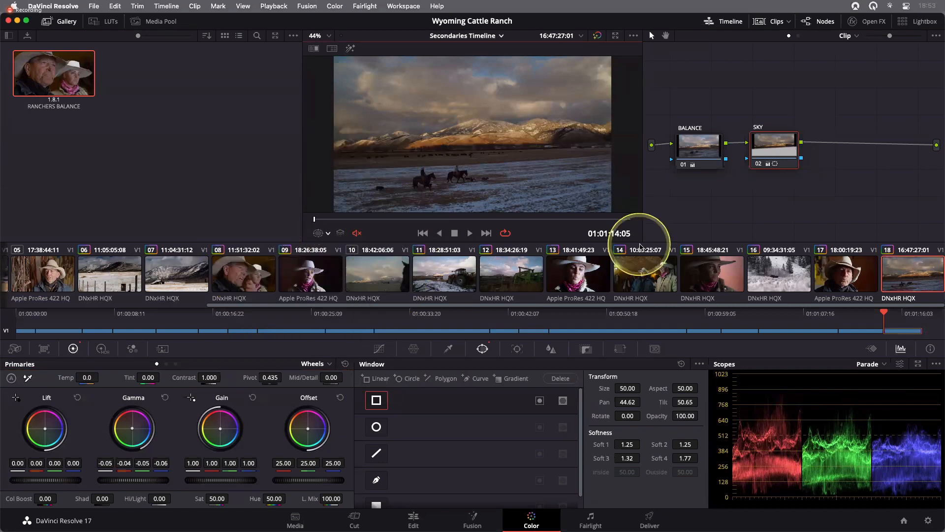
pyautogui.click(774, 151)
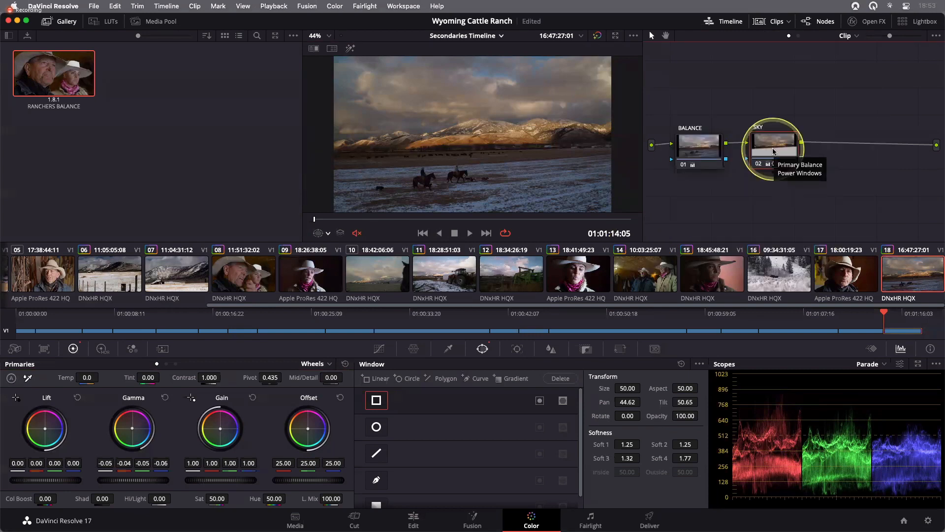
pyautogui.press('super')
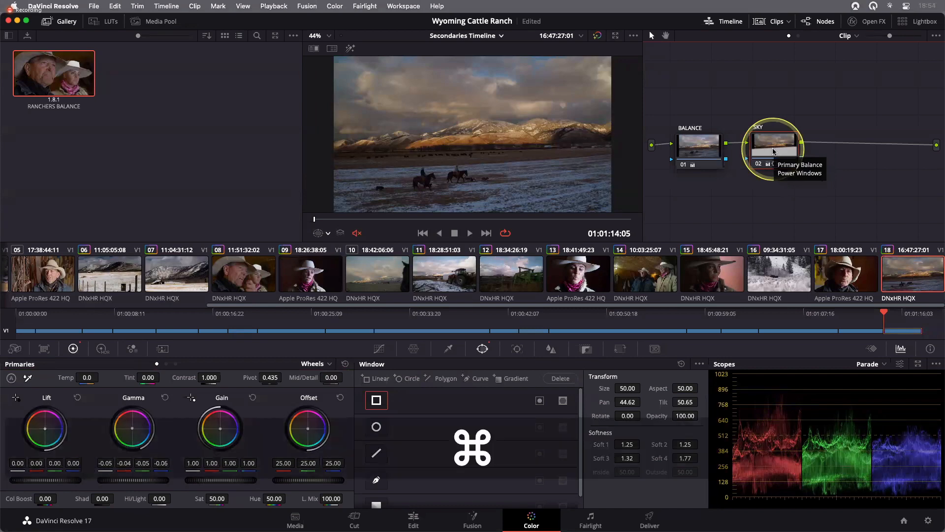
pyautogui.press('super+d')
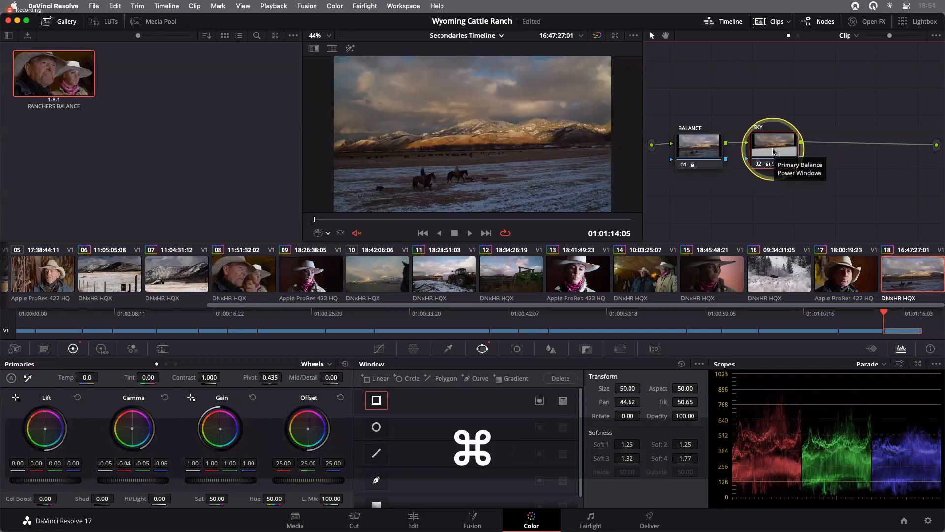
pyautogui.press('super+d')
pyautogui.press('super+d')
pyautogui.press('super+d')
pyautogui.press('super+d')
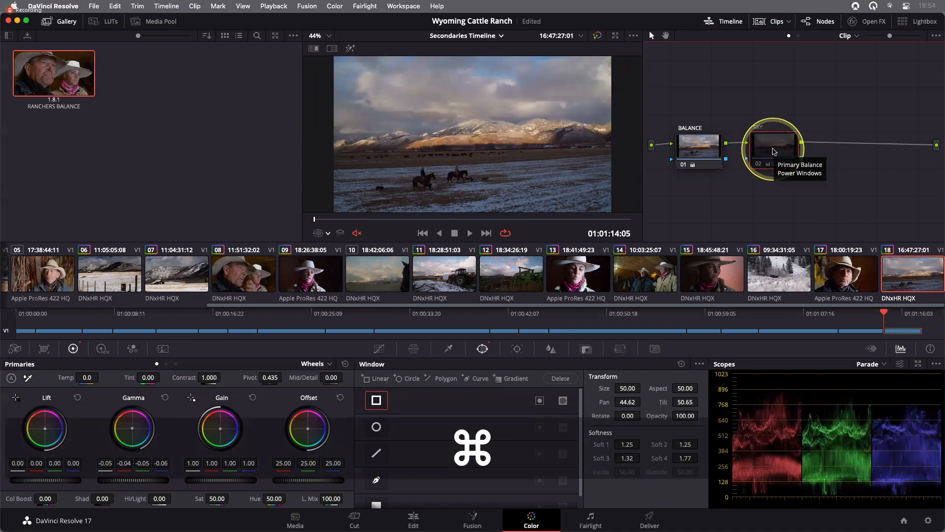
pyautogui.press('super+d')
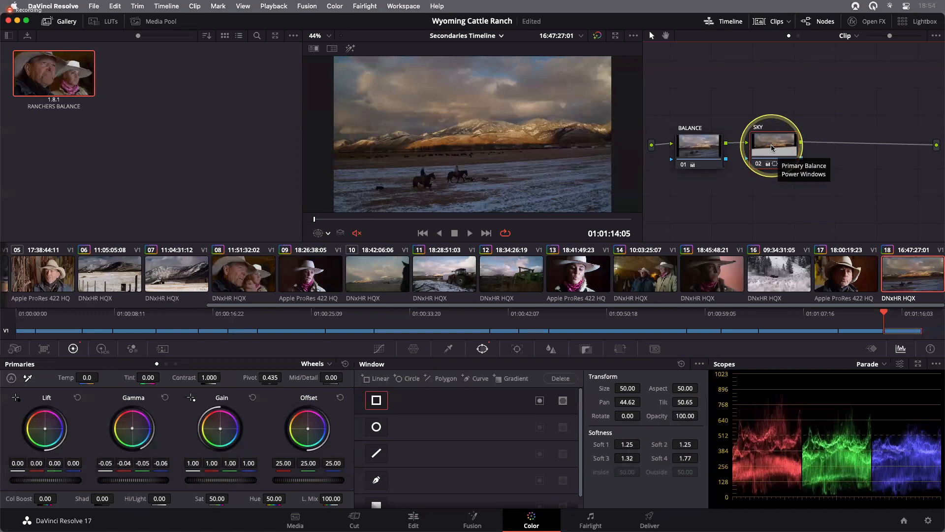
pyautogui.click(328, 233)
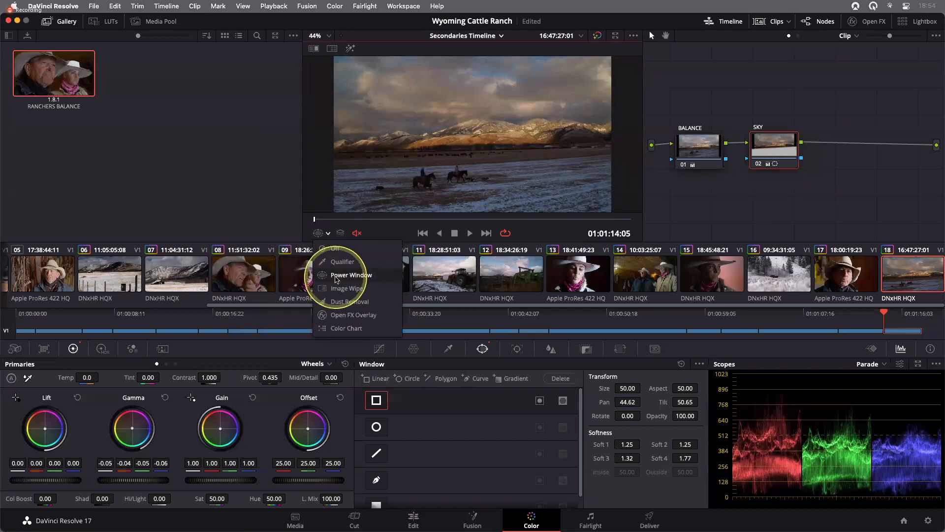
pyautogui.click(336, 279)
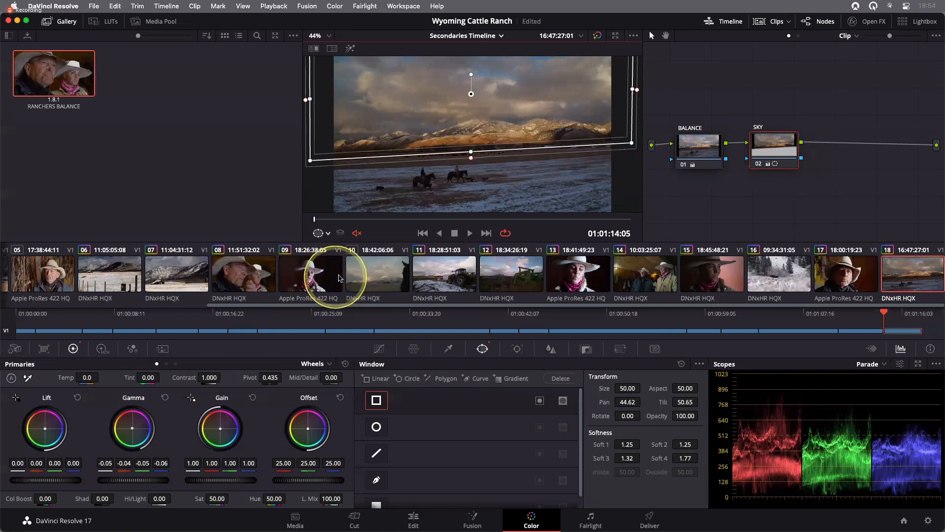
# - Add an outside node after SKY, raising its Gamma to 0.04 and shifting the gain balance slightly cooler
pyautogui.rightClick(778, 152)
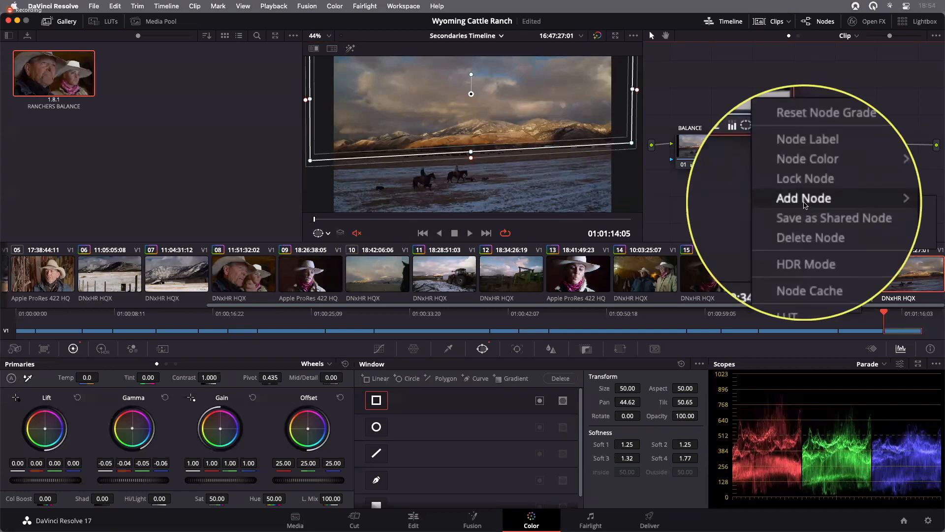
pyautogui.moveTo(804, 202)
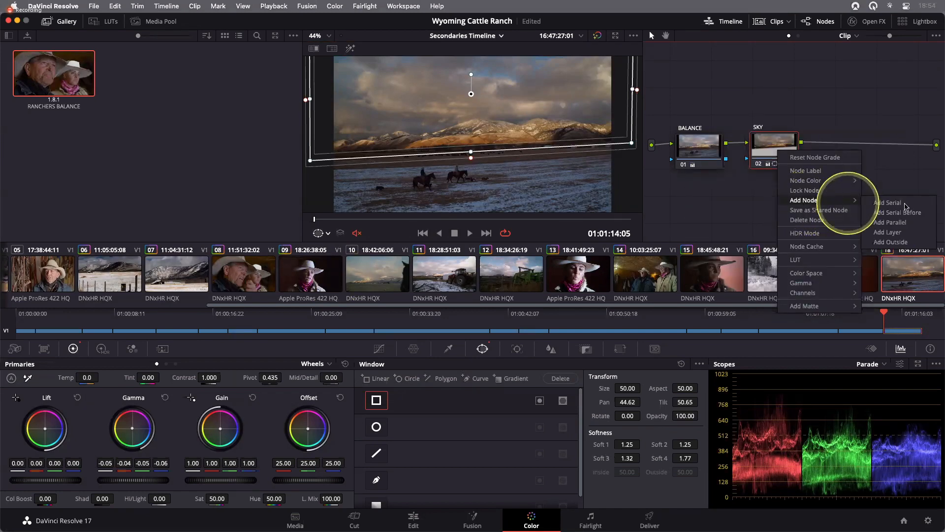
pyautogui.click(904, 243)
pyautogui.moveTo(838, 151); pyautogui.dragTo(847, 150)
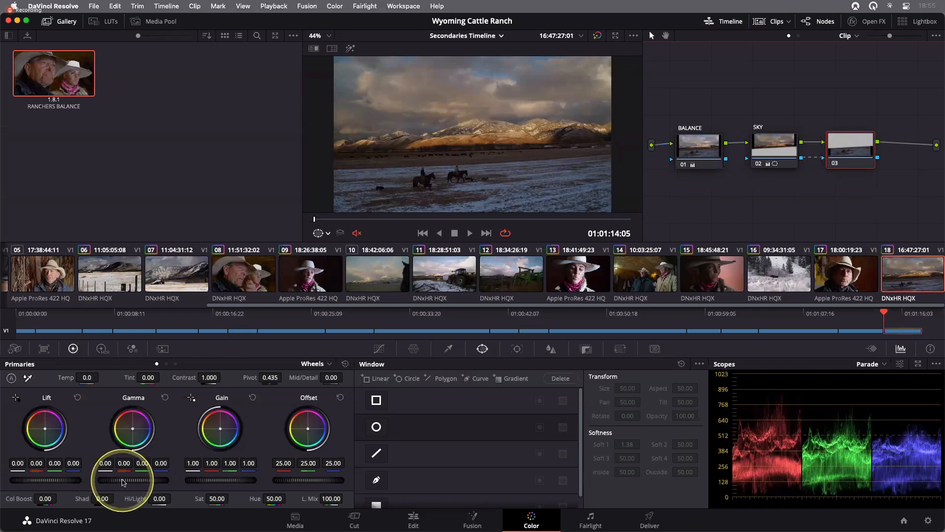
pyautogui.moveTo(123, 480); pyautogui.dragTo(252, 482)
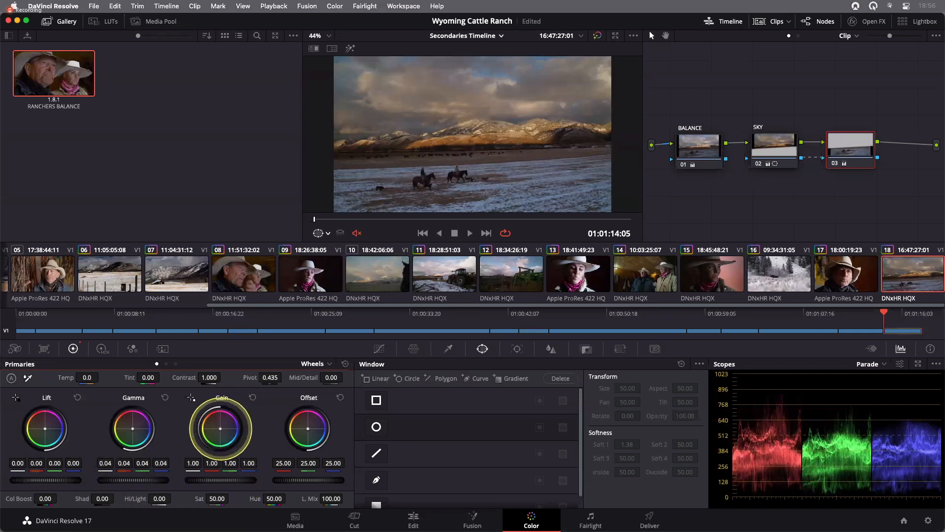
pyautogui.moveTo(220, 428); pyautogui.dragTo(223, 431)
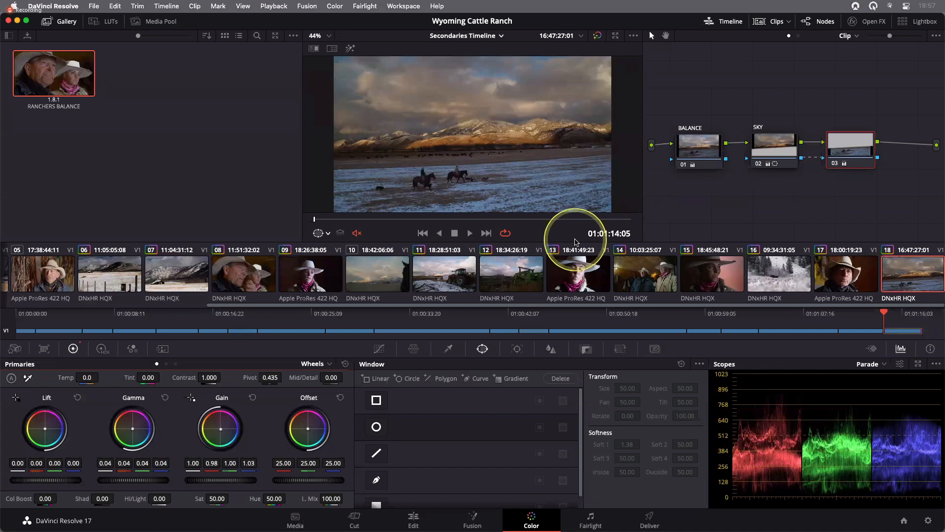
# - Open clip 12 and inspect its TONAL and COLOR BALANCE nodes
pyautogui.click(516, 274)
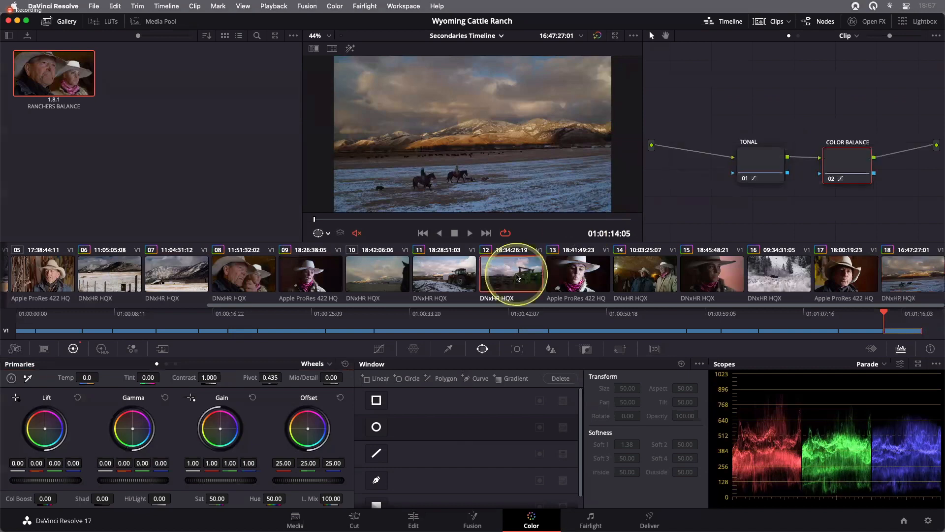
pyautogui.moveTo(832, 210); pyautogui.dragTo(719, 144)
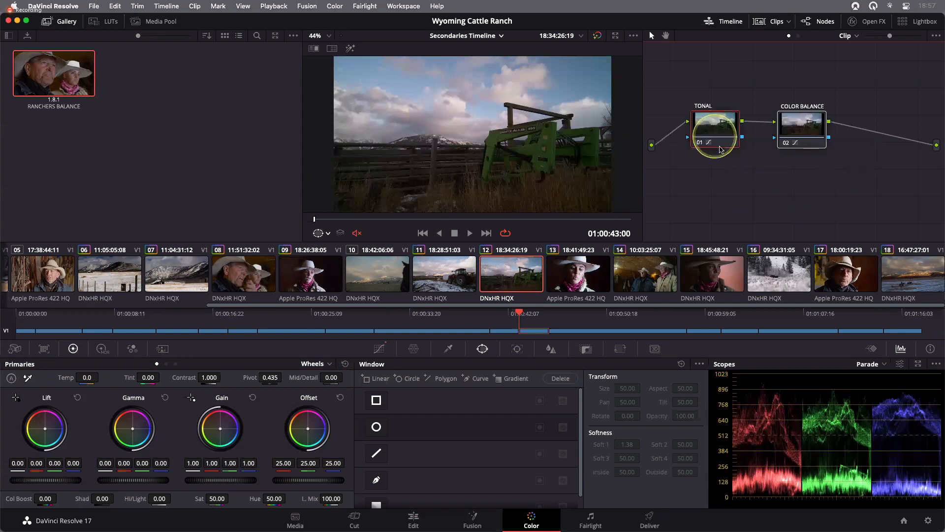
pyautogui.click(835, 172)
pyautogui.moveTo(821, 147); pyautogui.dragTo(805, 146)
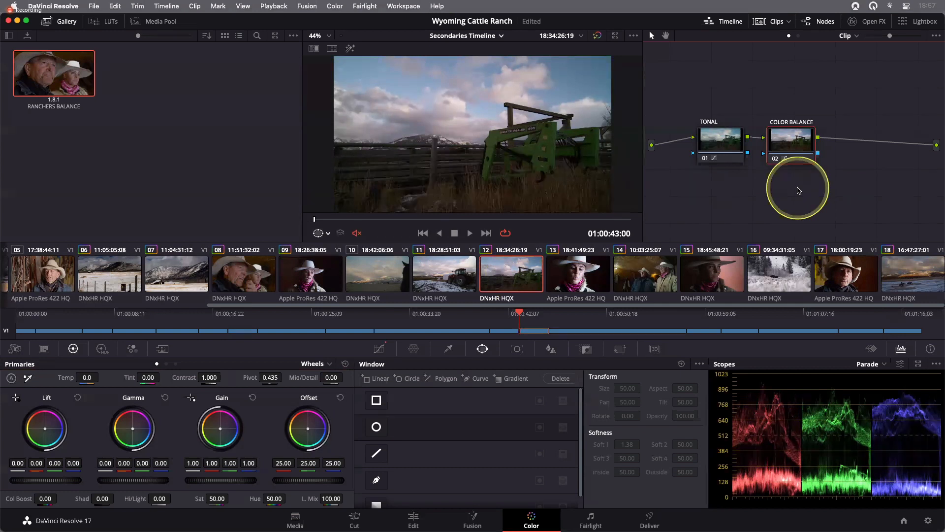
pyautogui.click(724, 144)
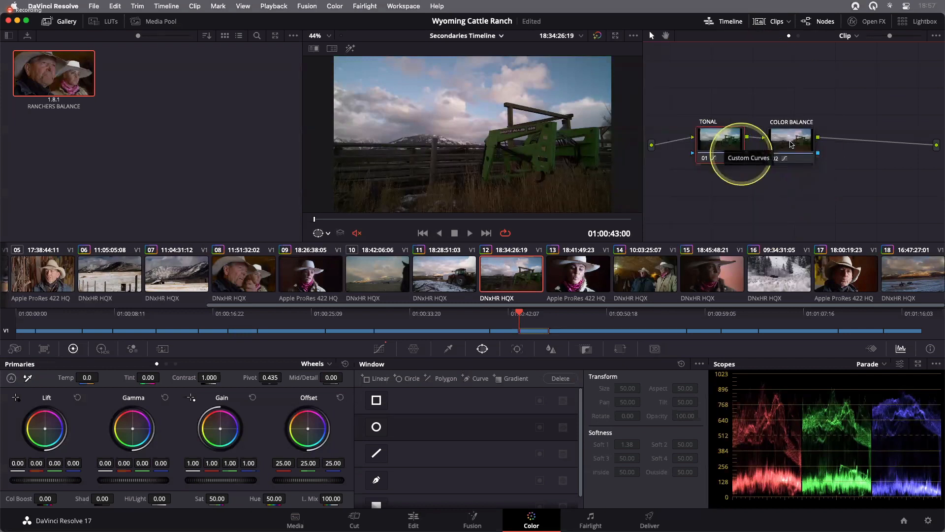
pyautogui.click(793, 144)
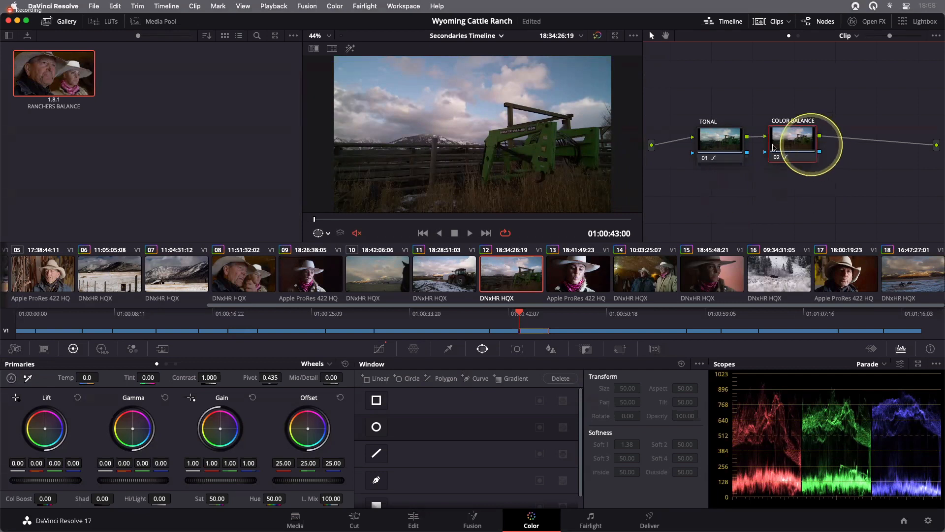
pyautogui.click(719, 143)
pyautogui.click(803, 136)
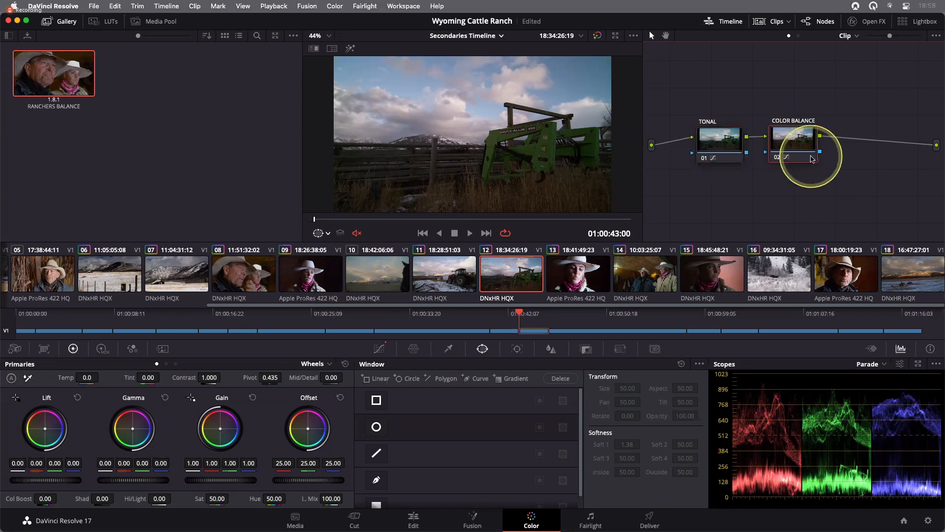
pyautogui.moveTo(800, 147); pyautogui.dragTo(794, 147)
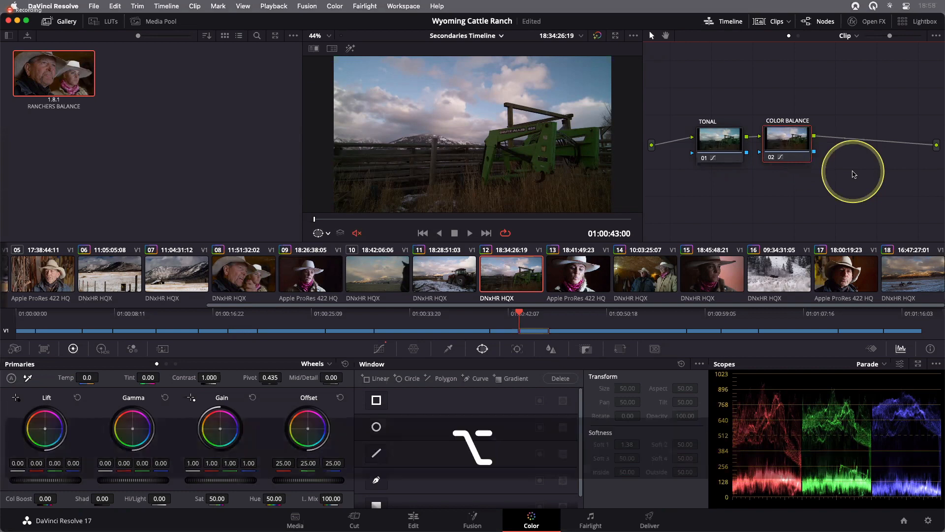
# - Add a serial node after COLOR BALANCE and label it GREEN THRESHER
pyautogui.hotkey('alt', 's')
pyautogui.moveTo(861, 147); pyautogui.dragTo(870, 146)
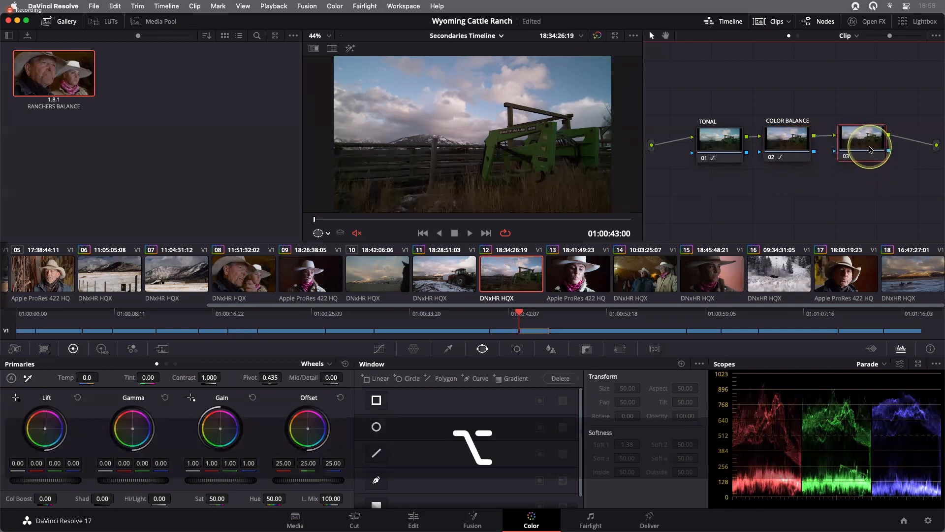
pyautogui.rightClick(866, 153)
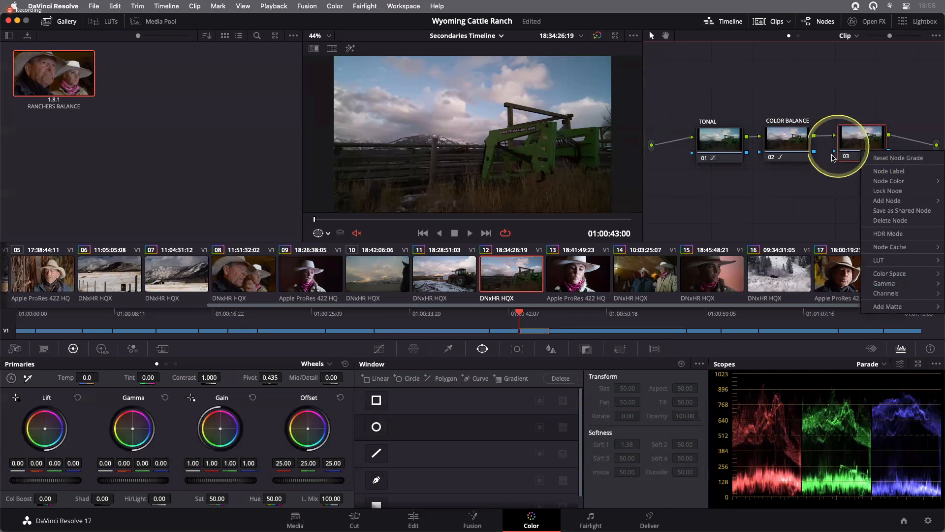
pyautogui.click(884, 172)
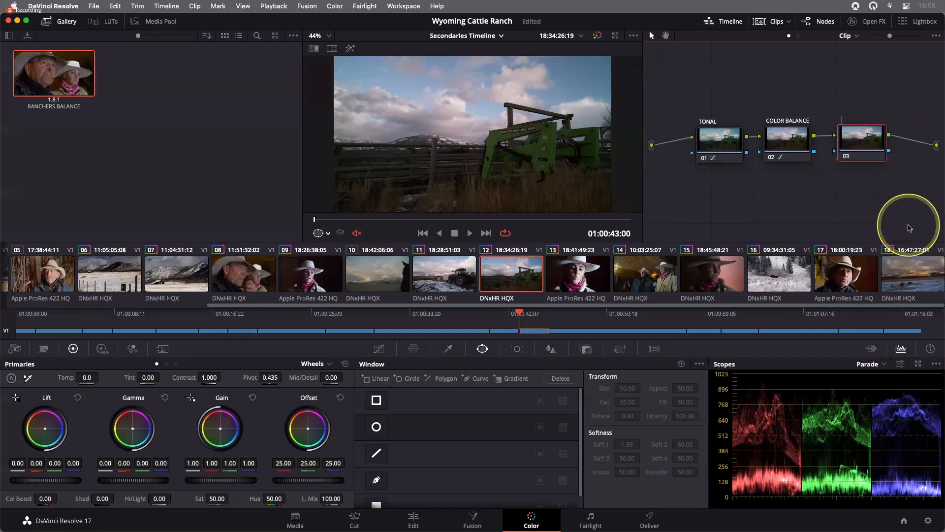
pyautogui.write('GREEN THRESHER')
pyautogui.press('Return')
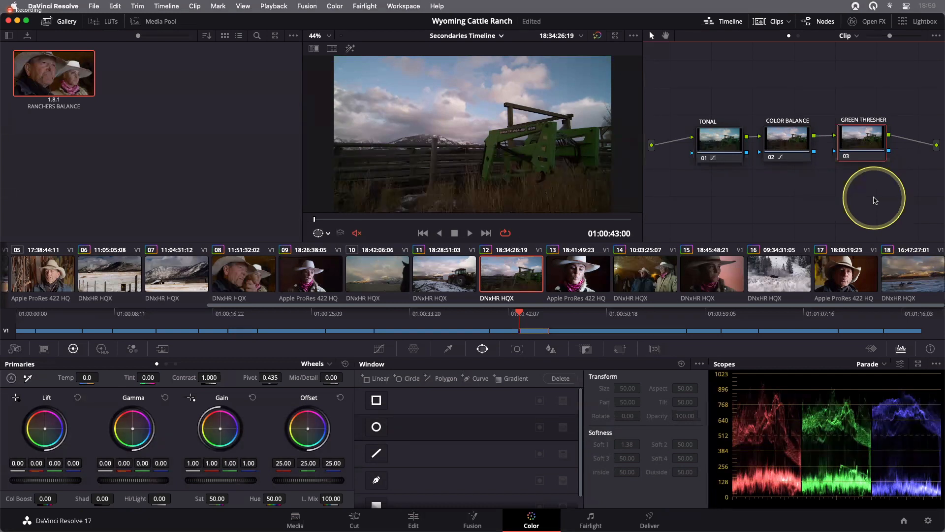
# - Select the GREEN THRESHER node and save the project
pyautogui.click(867, 151)
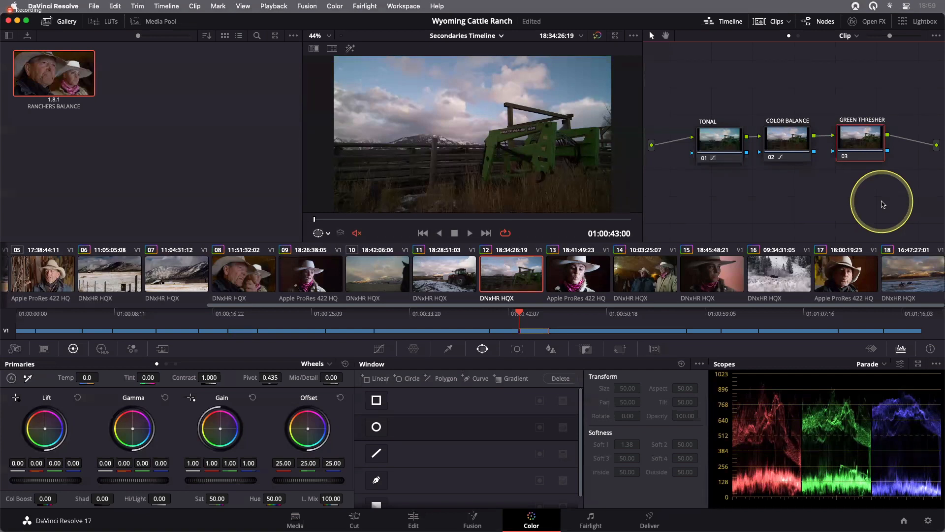
pyautogui.press('super+s')
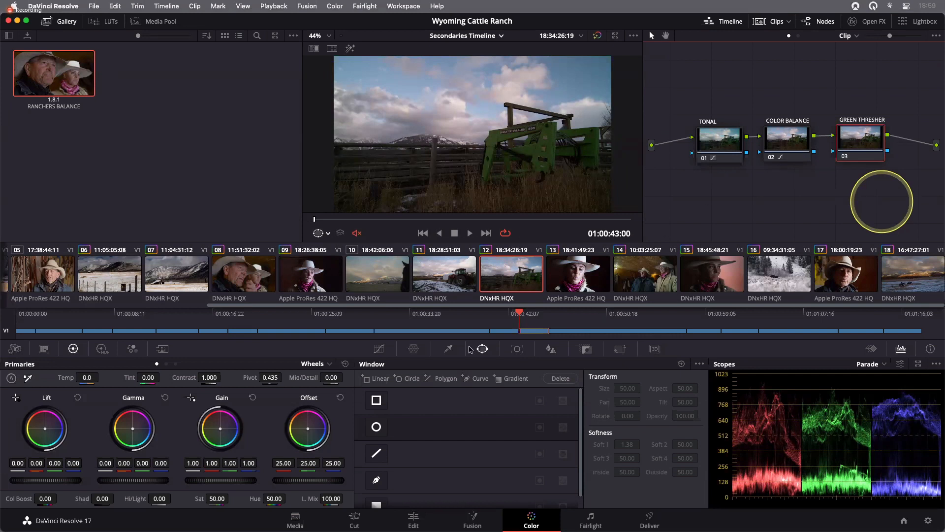
# - Open the Hue Vs Hue curve, sample the green tractor in the viewer and rotate its hue to -112.80
pyautogui.click(378, 348)
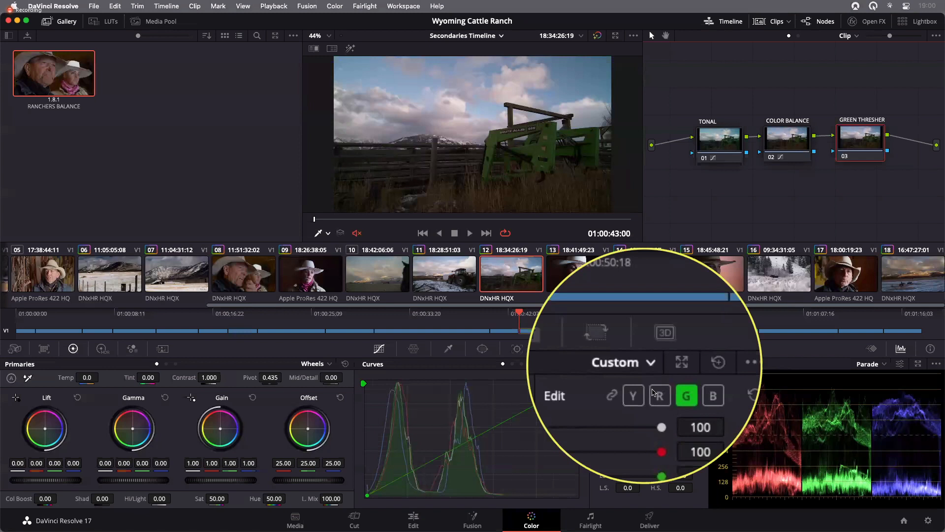
pyautogui.click(645, 364)
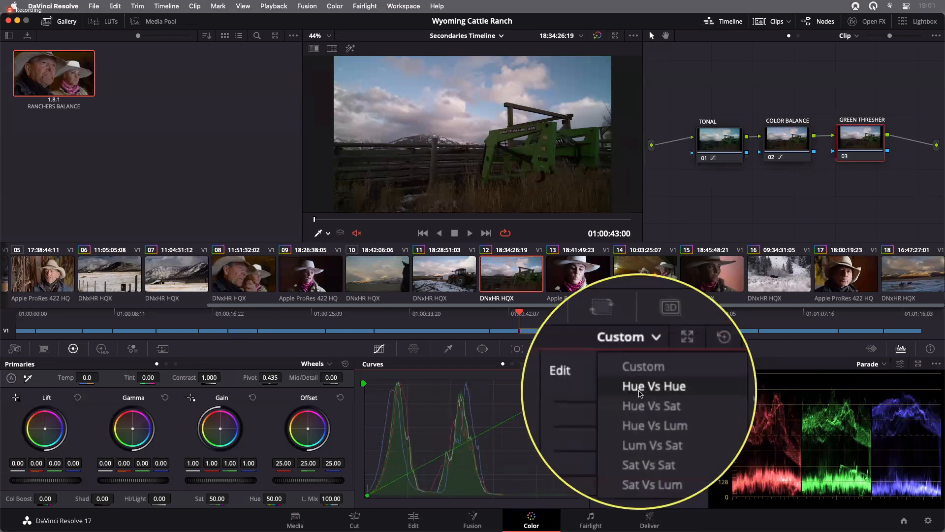
pyautogui.click(640, 393)
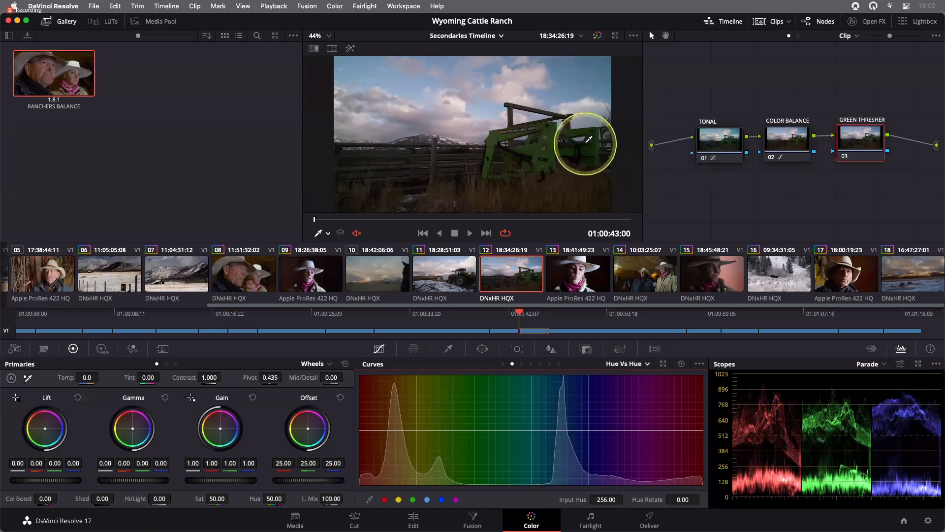
pyautogui.scroll(3, 589, 139)
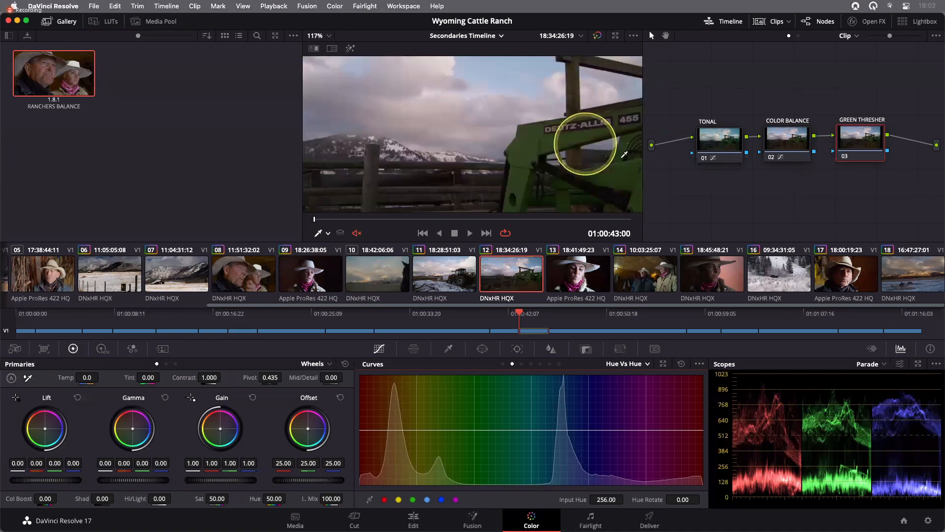
pyautogui.scroll(-1, 617, 154)
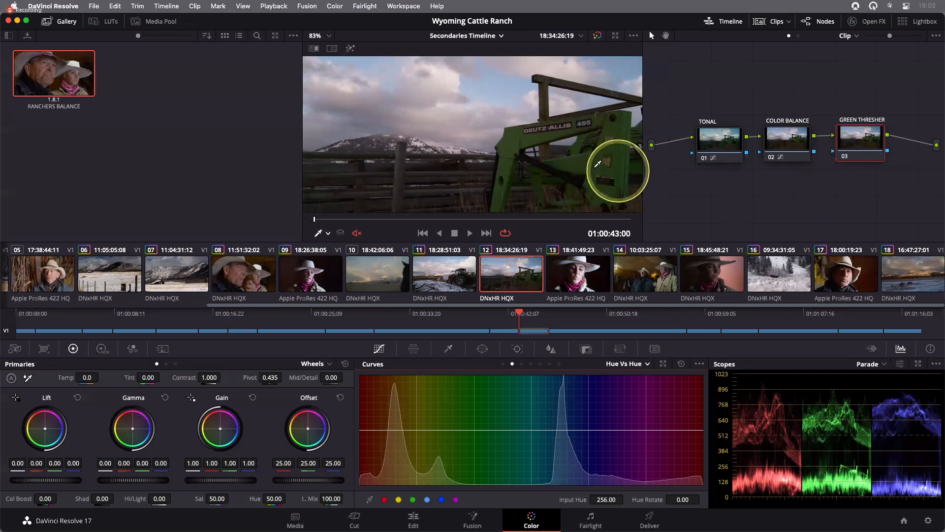
pyautogui.click(618, 135)
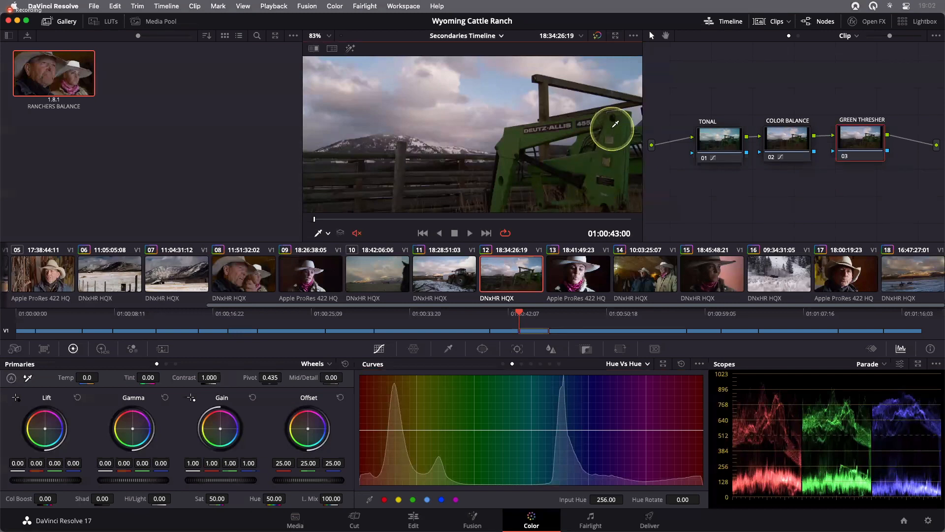
pyautogui.click(615, 124)
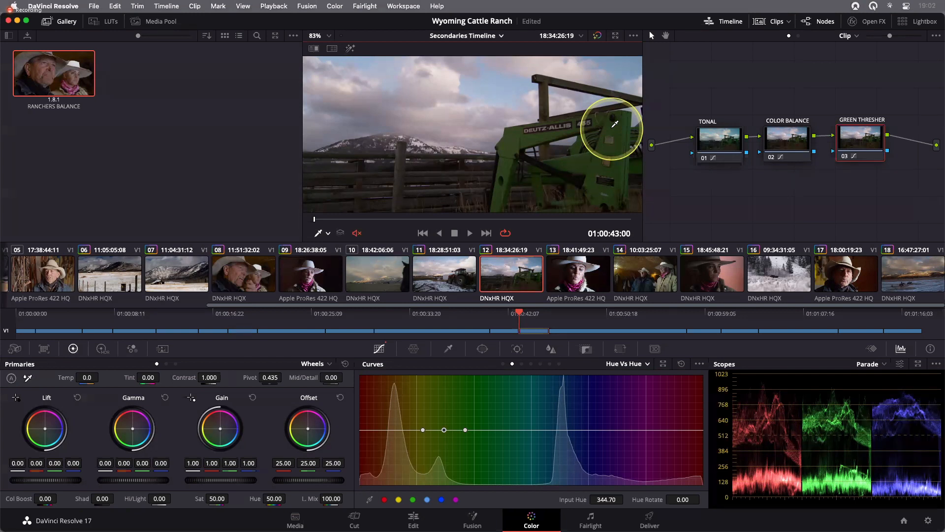
pyautogui.hotkey('shift', 'z')
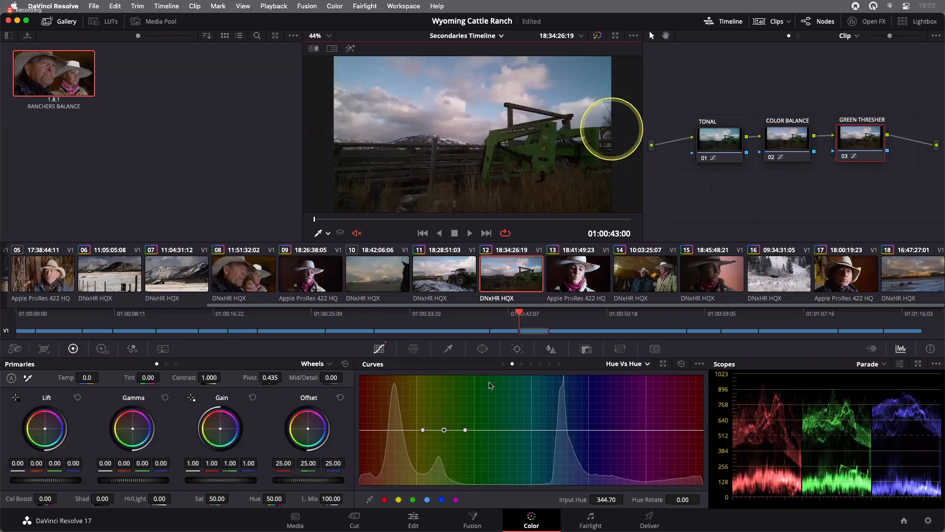
pyautogui.click(444, 430)
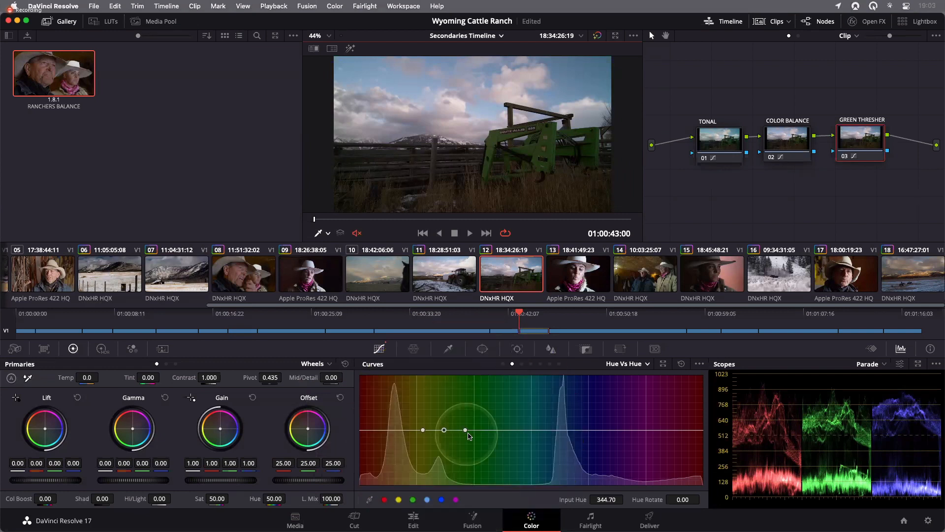
pyautogui.moveTo(444, 431); pyautogui.dragTo(443, 464)
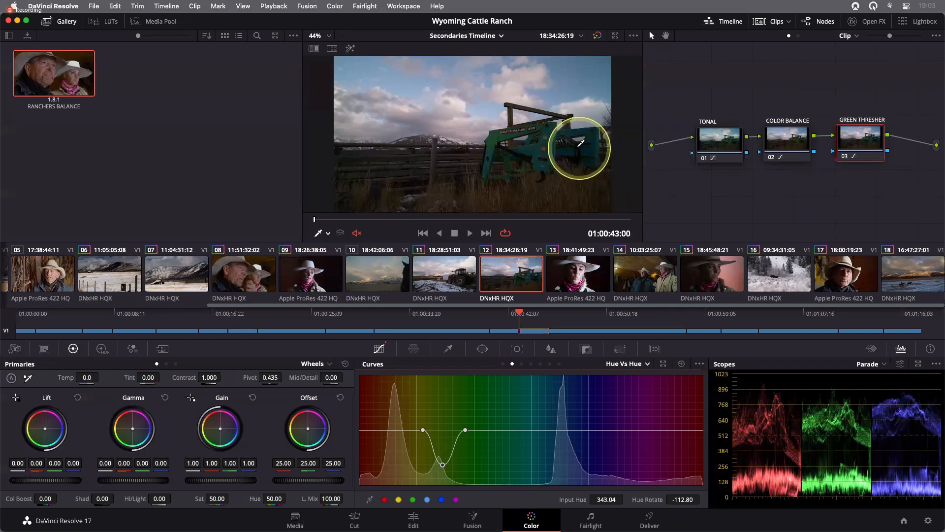
# - Widen the Hue Vs Hue adjustment by spreading its outer control points further apart
pyautogui.scroll(1, 581, 144)
pyautogui.scroll(1, 581, 143)
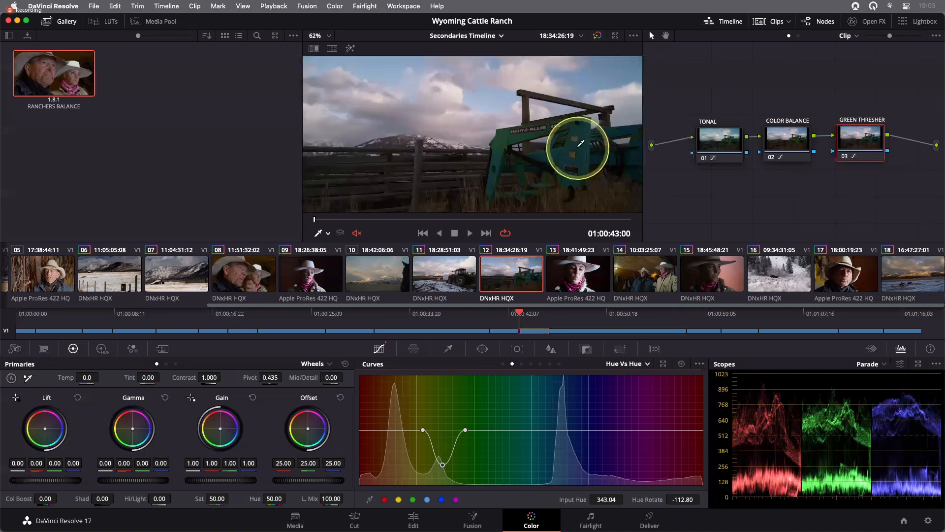
pyautogui.scroll(1, 581, 143)
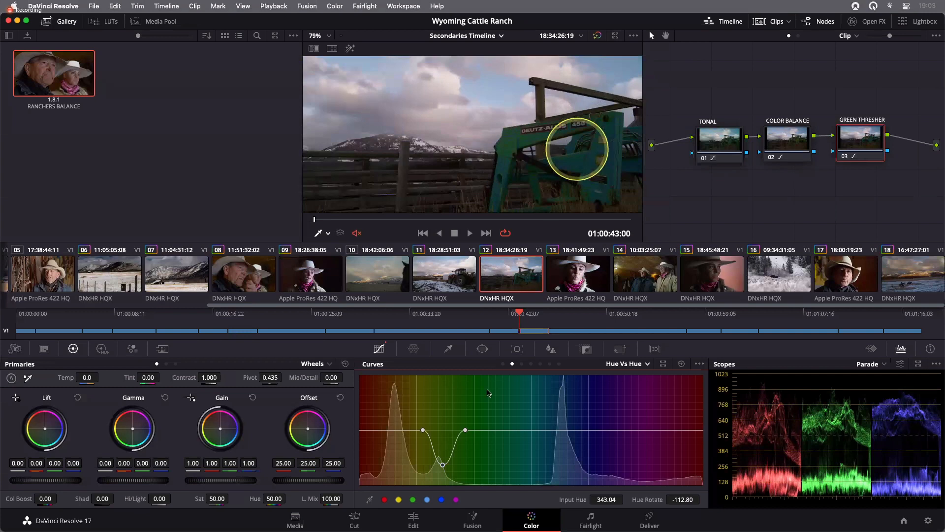
pyautogui.click(466, 431)
pyautogui.moveTo(477, 433); pyautogui.dragTo(490, 433)
pyautogui.moveTo(421, 432); pyautogui.dragTo(402, 432)
pyautogui.moveTo(490, 432)
pyautogui.mouseDown()
pyautogui.moveTo(506, 432)
pyautogui.moveTo(490, 432)
pyautogui.mouseUp()
pyautogui.scroll(-5, 520, 170)
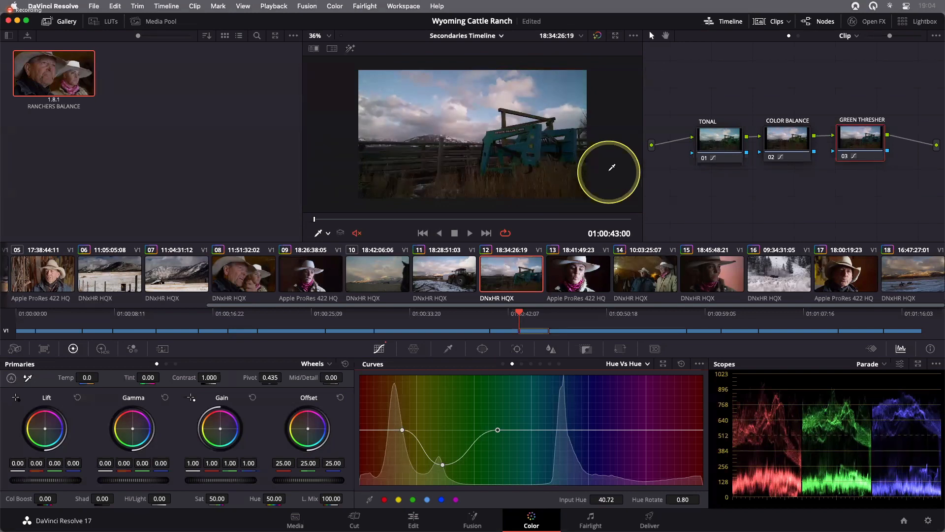
# - Switch the curve to Hue Vs Sat and sample the green tractor to place control points
pyautogui.scroll(2, 612, 167)
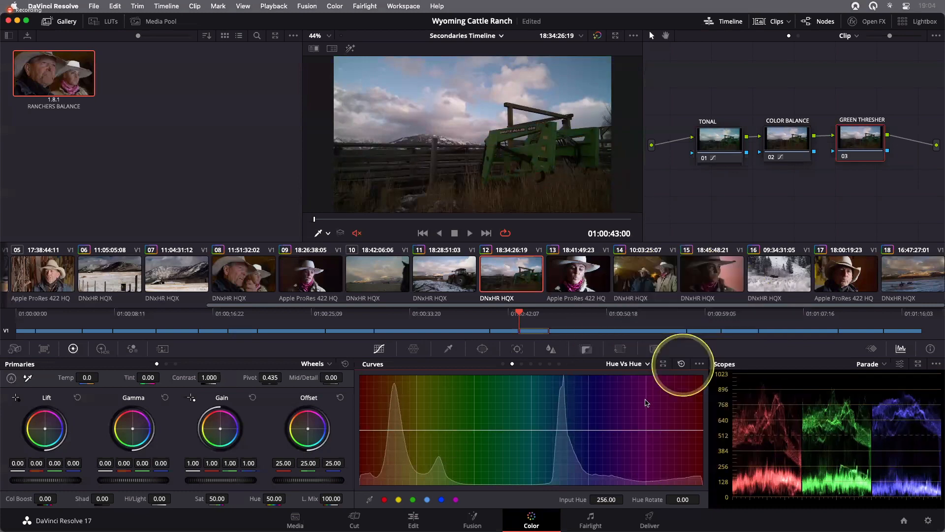
pyautogui.scroll(5, 589, 149)
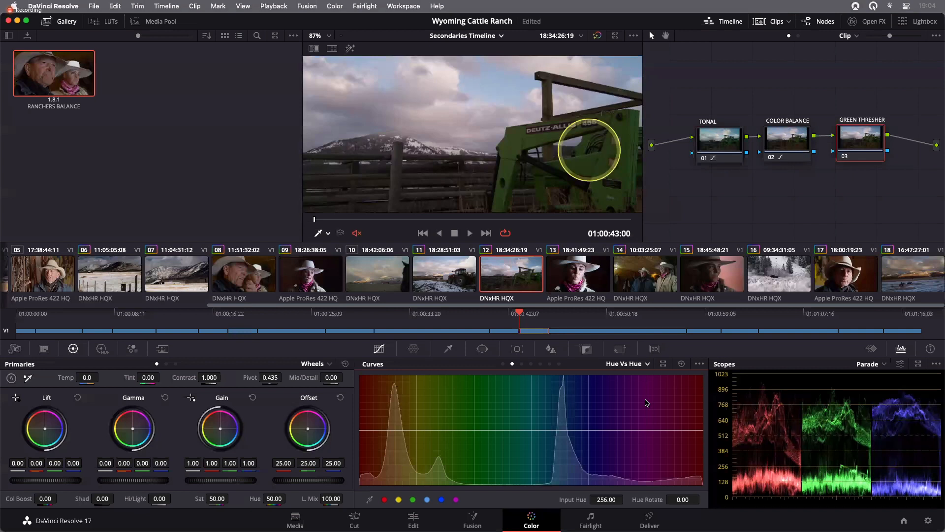
pyautogui.click(626, 363)
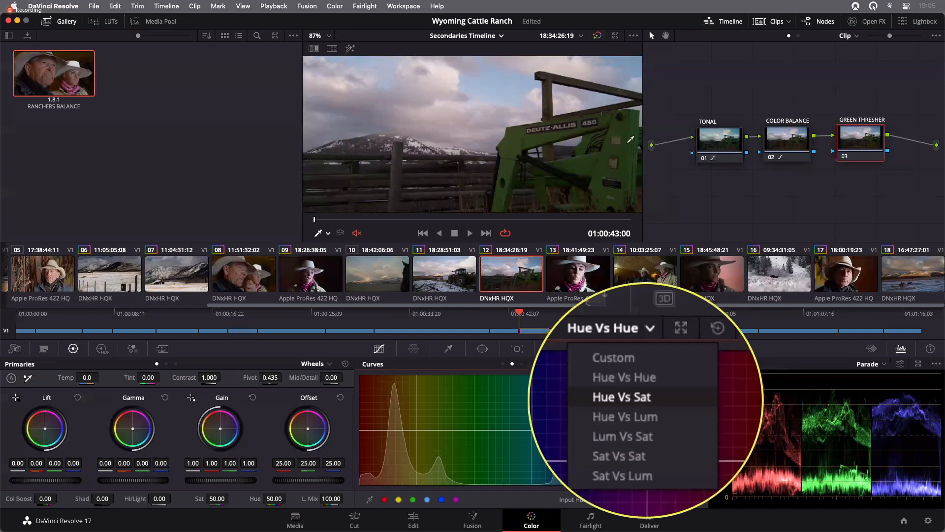
pyautogui.click(644, 398)
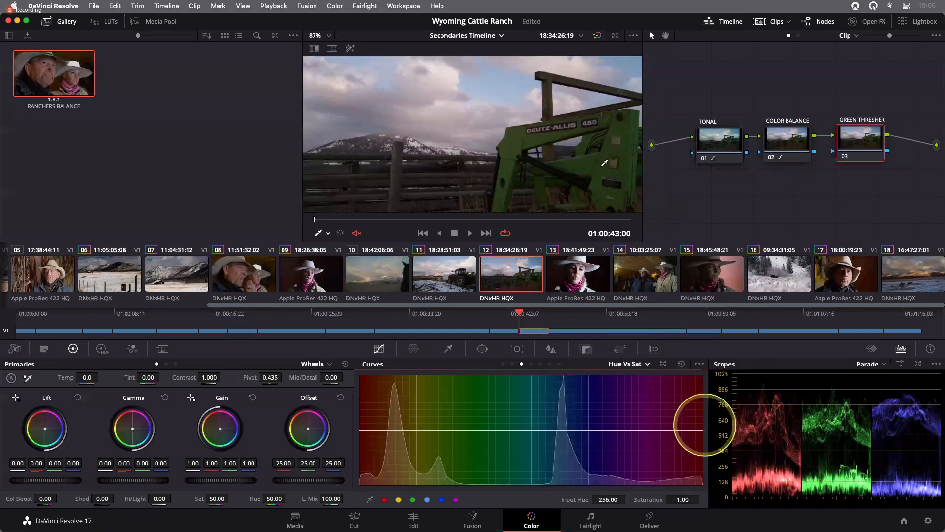
pyautogui.click(626, 171)
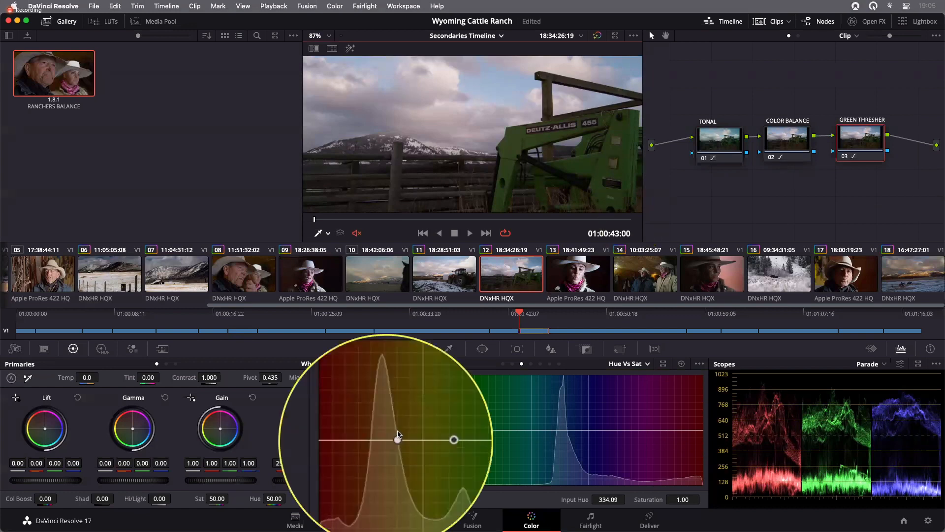
# - Raise the saturation of the tractor's green hue to about 1.92 on the Hue Vs Sat curve
pyautogui.click(463, 433)
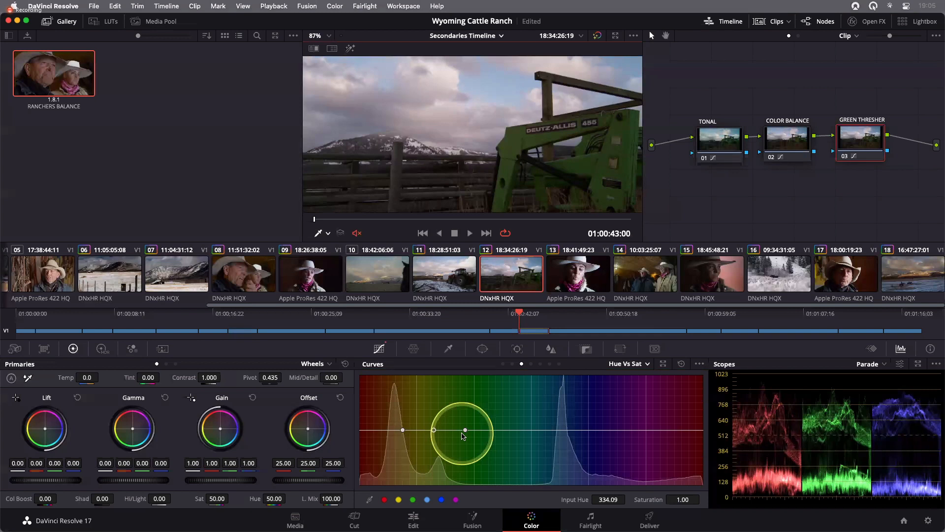
pyautogui.click(433, 430)
pyautogui.moveTo(434, 431); pyautogui.dragTo(433, 406)
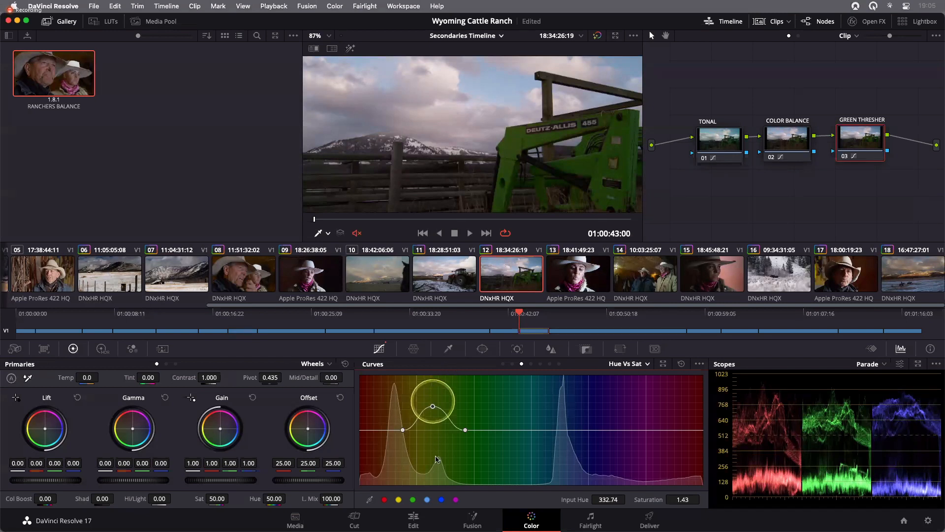
pyautogui.moveTo(432, 406); pyautogui.dragTo(437, 456)
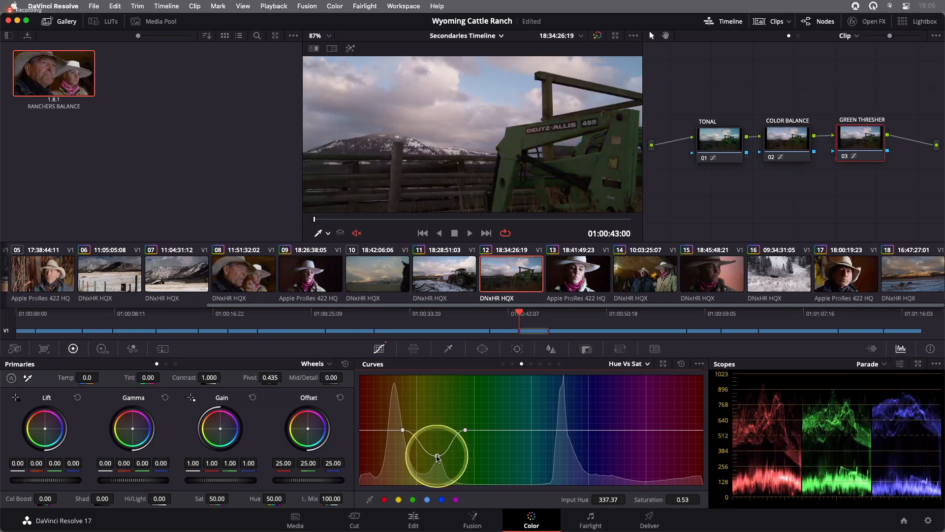
pyautogui.hotkey('shift', 'z')
pyautogui.moveTo(436, 456); pyautogui.dragTo(431, 380)
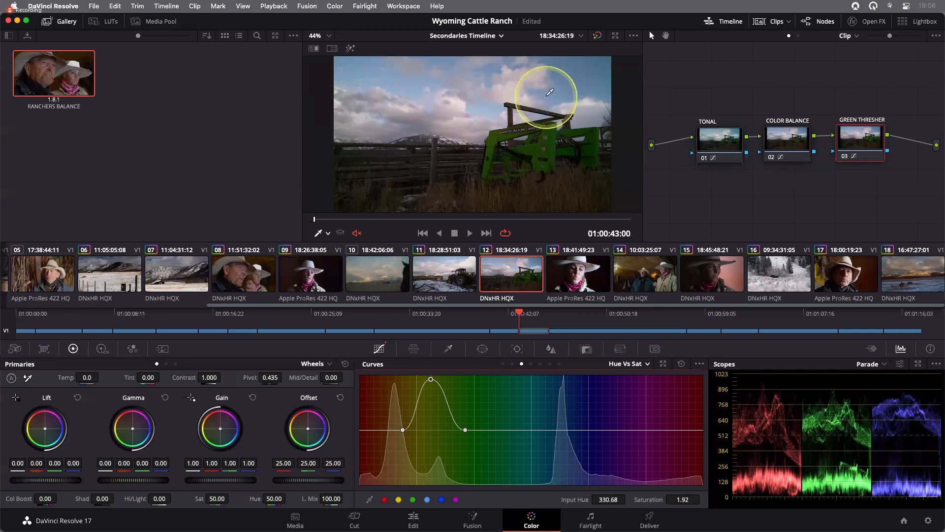
# - Sample the blue sky and lower its saturation to about 0.36, widening the affected hue range
pyautogui.click(566, 80)
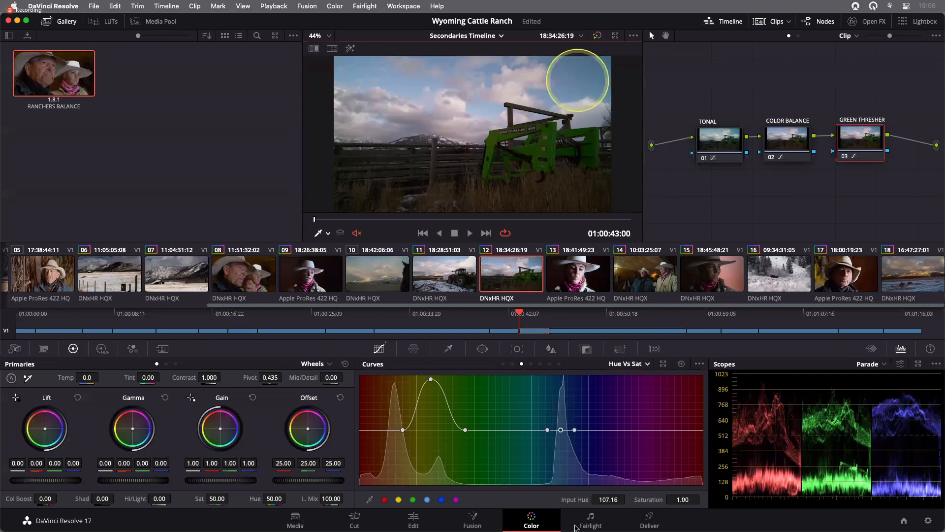
pyautogui.moveTo(560, 429); pyautogui.dragTo(564, 457)
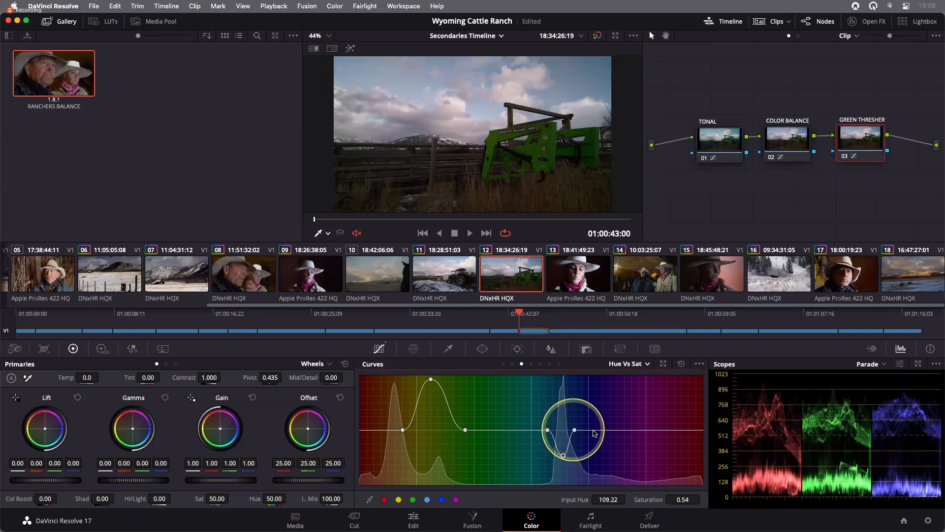
pyautogui.moveTo(574, 430); pyautogui.dragTo(528, 431)
pyautogui.moveTo(564, 457); pyautogui.dragTo(566, 465)
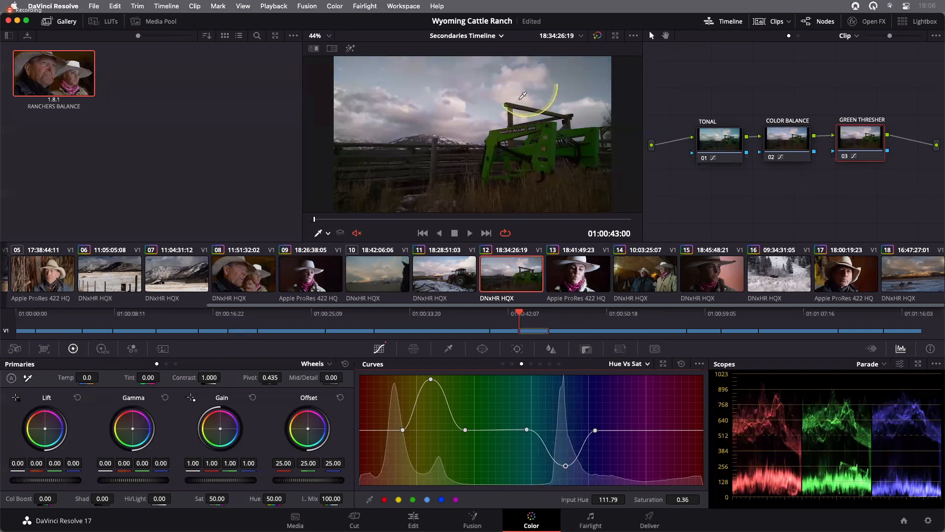
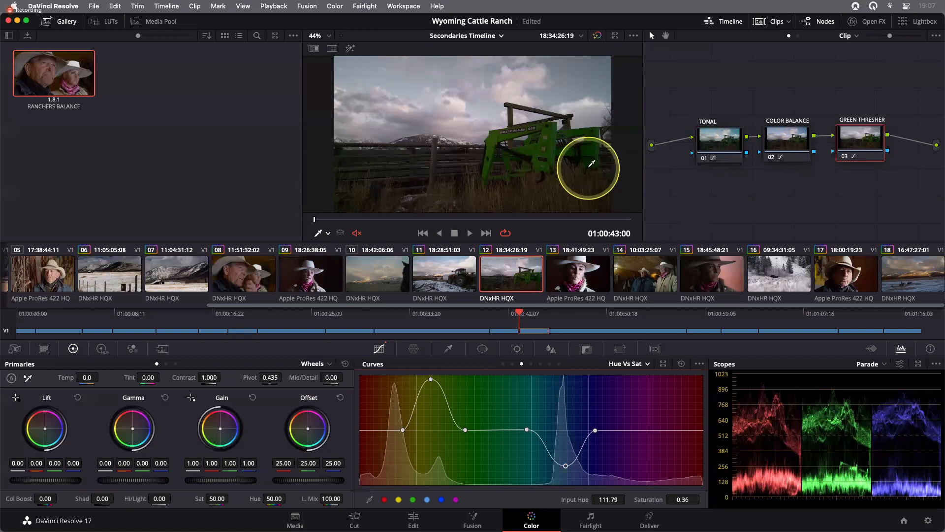
# - Open clip 15, the close-up of the woman in the cowboy hat, for grading
pyautogui.click(712, 274)
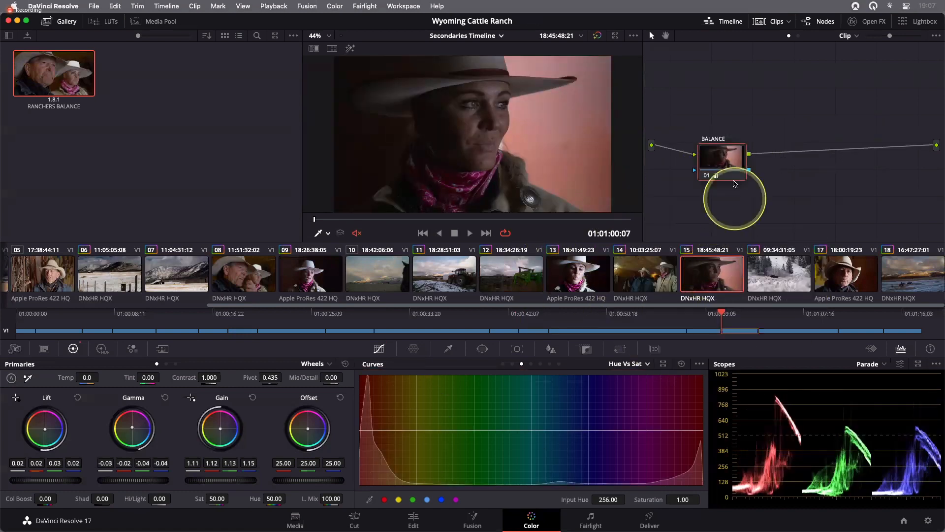
pyautogui.moveTo(724, 161)
pyautogui.mouseDown()
pyautogui.moveTo(720, 141)
pyautogui.moveTo(718, 149)
pyautogui.mouseUp()
pyautogui.click(789, 194)
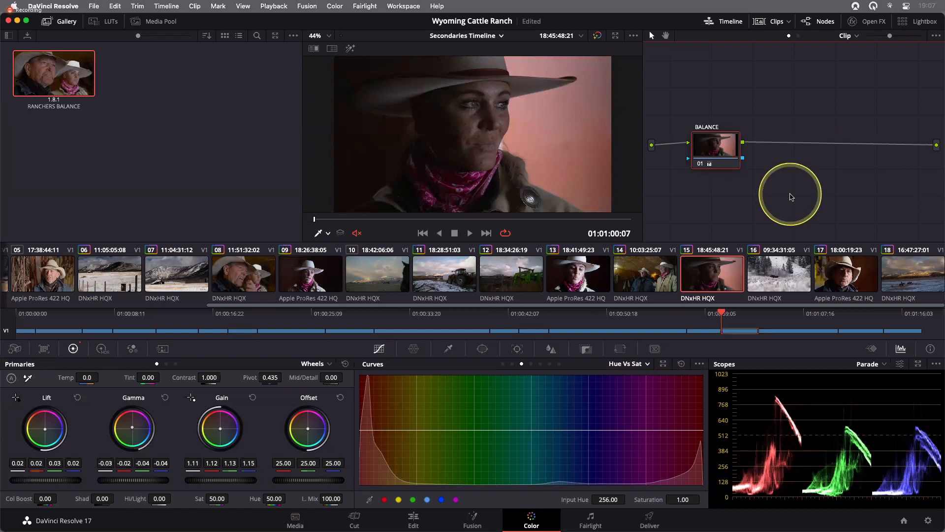
pyautogui.moveTo(314, 219)
pyautogui.mouseDown()
pyautogui.moveTo(614, 223)
pyautogui.moveTo(310, 226)
pyautogui.mouseUp()
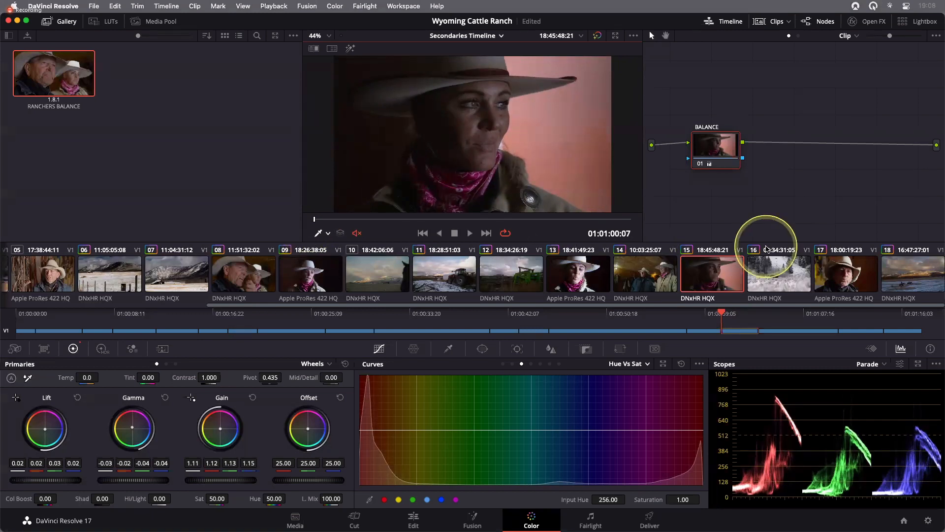
pyautogui.moveTo(716, 147); pyautogui.dragTo(717, 147)
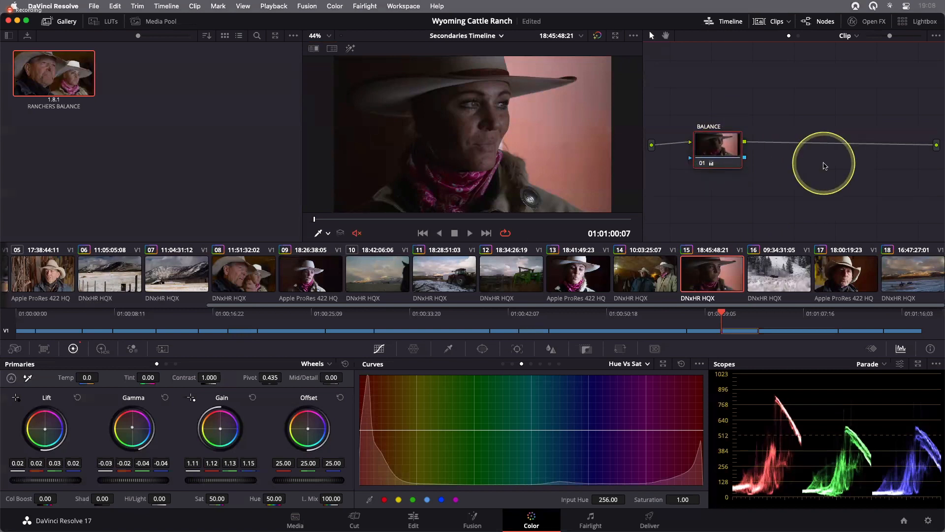
# - Toggle the Balance node's grade off and on to compare the shot before and after
pyautogui.hotkey('shift', 'd')
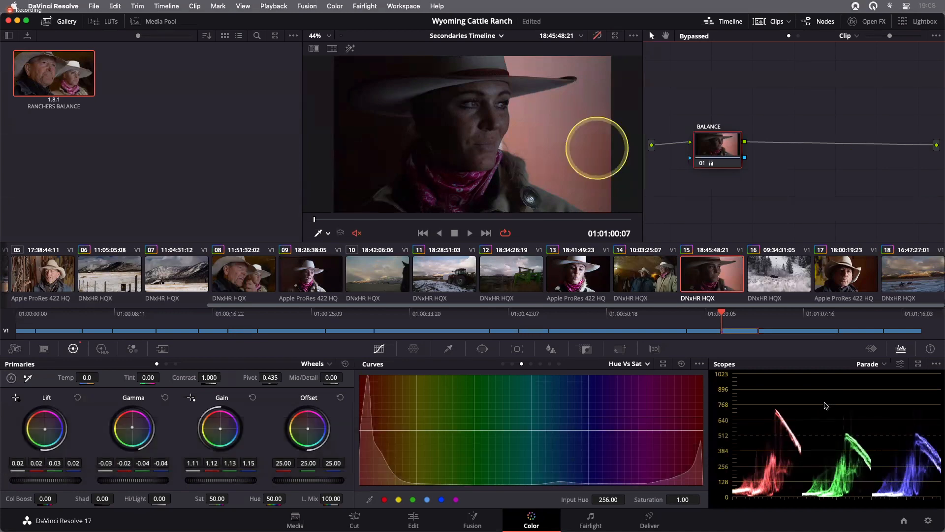
pyautogui.hotkey('shift', 'd')
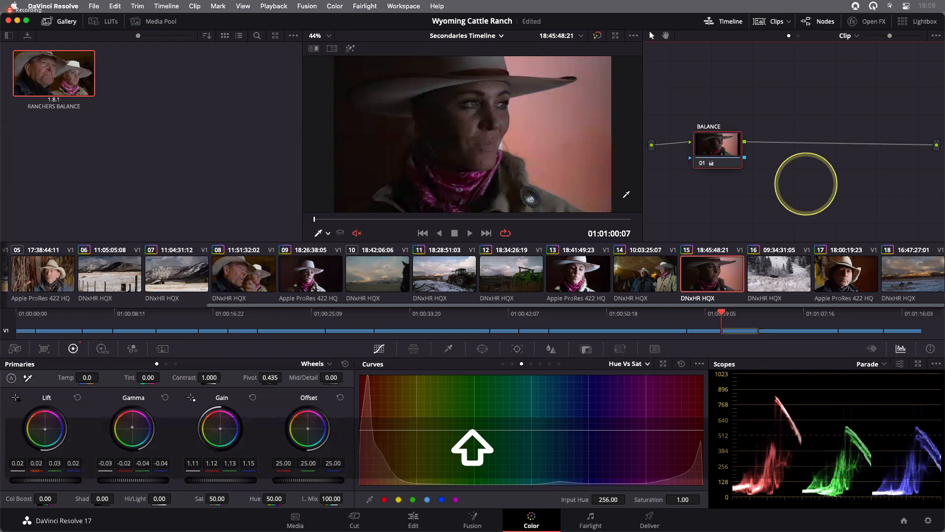
pyautogui.click(678, 198)
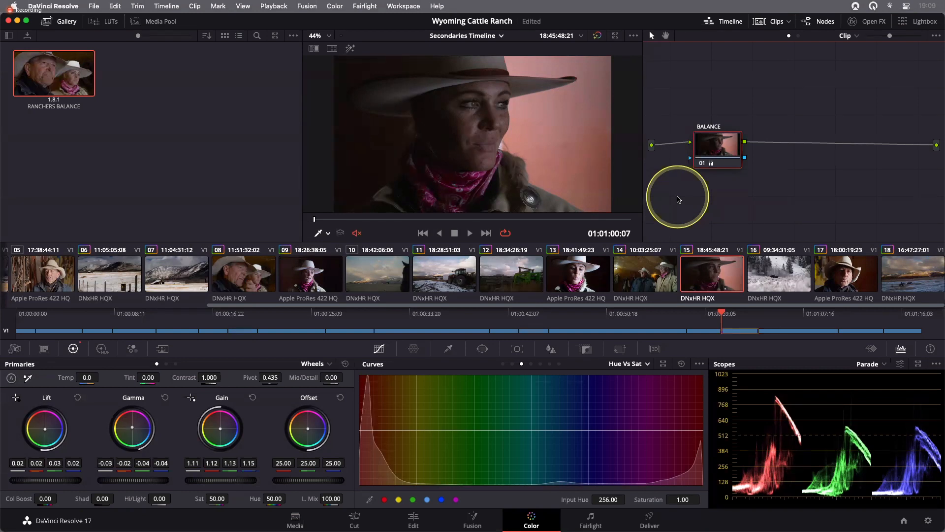
pyautogui.moveTo(727, 153); pyautogui.dragTo(722, 151)
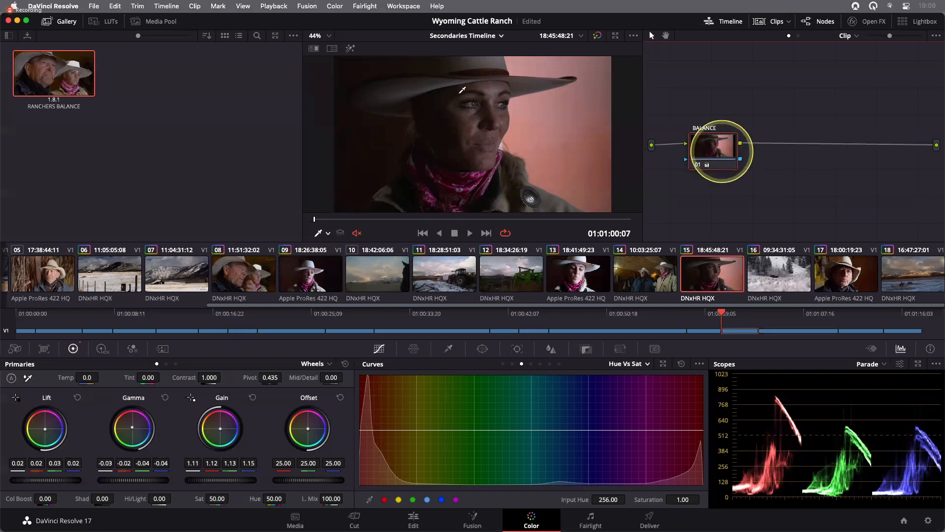
# - Save the project
pyautogui.click(448, 109)
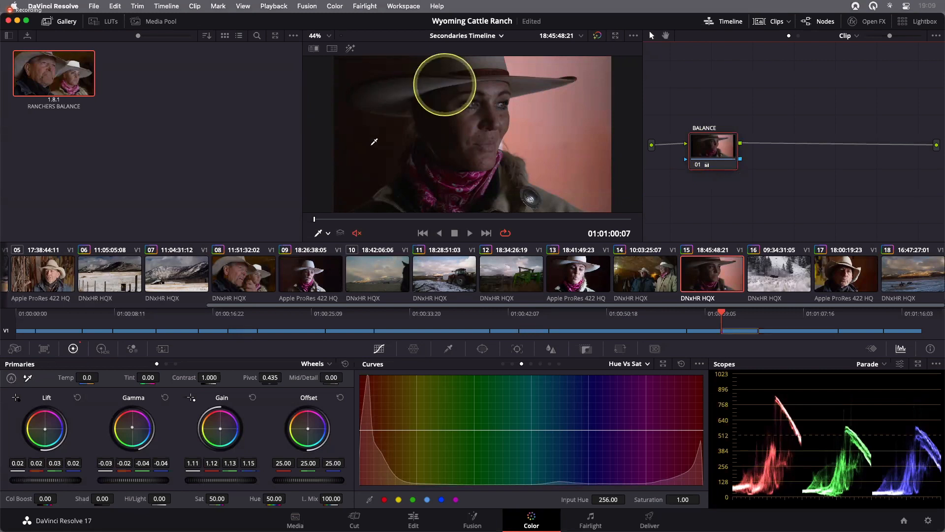
pyautogui.click(382, 164)
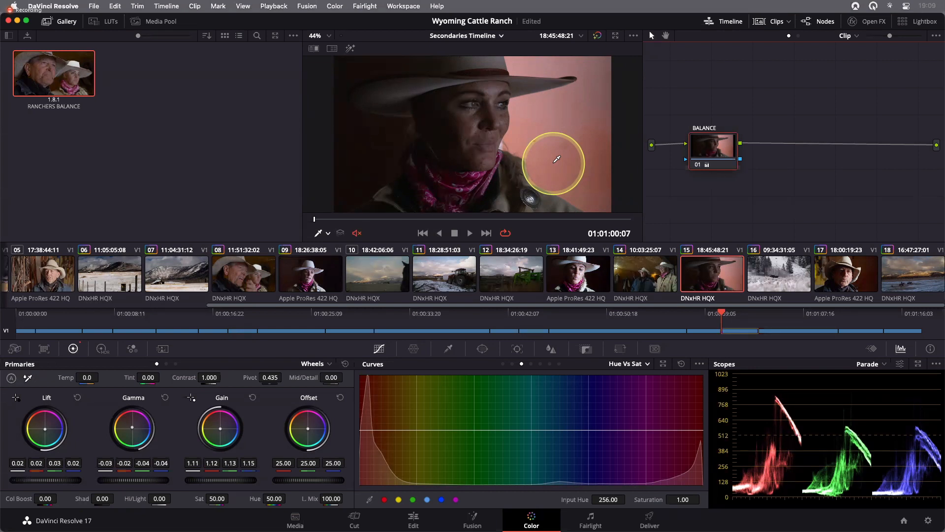
pyautogui.press('super+s')
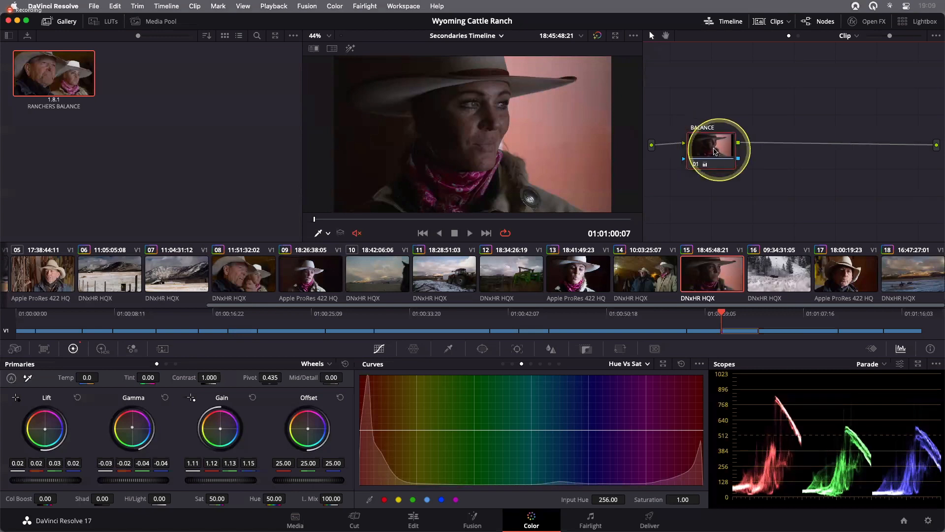
# - Add a serial node after the Balance node and label it SKIN
pyautogui.moveTo(715, 152); pyautogui.dragTo(711, 151)
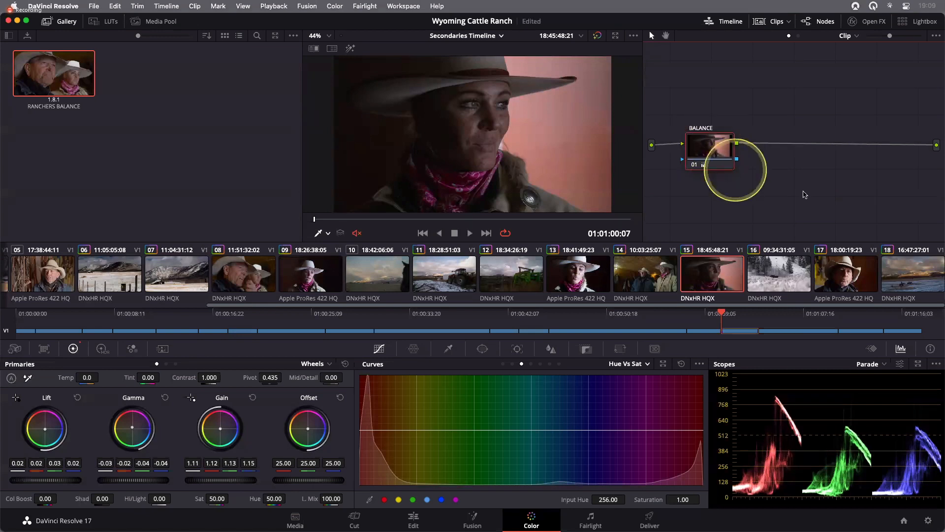
pyautogui.hotkey('alt', 's')
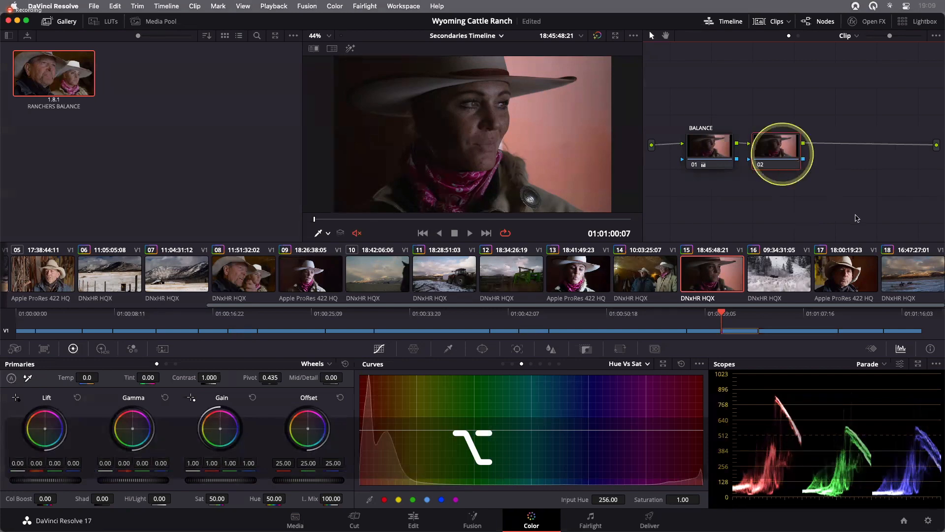
pyautogui.rightClick(785, 167)
pyautogui.click(844, 211)
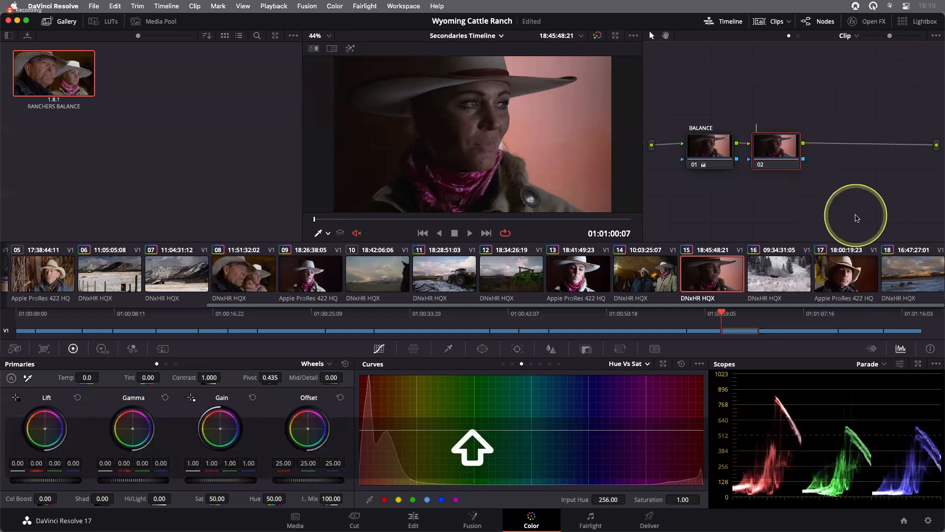
pyautogui.write('SKIN')
pyautogui.press('Return')
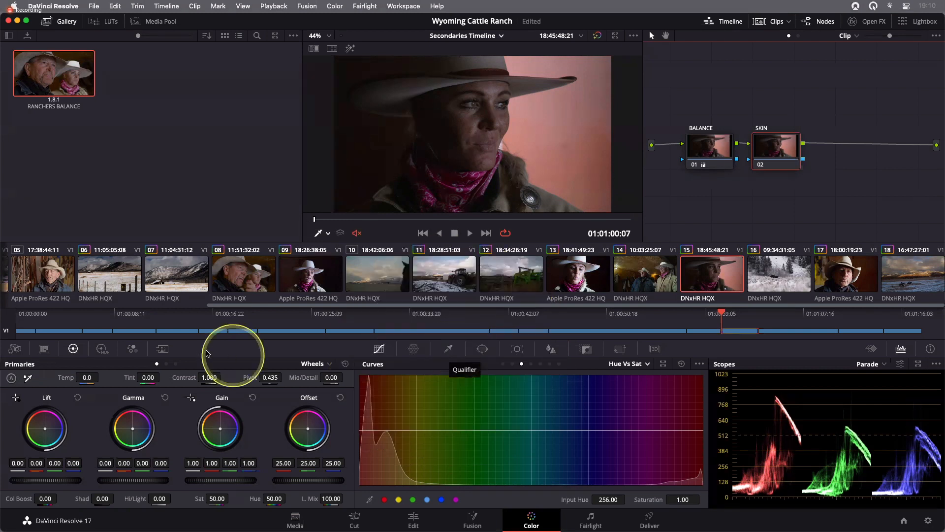
# - Open the Qualifier and sample the woman's forehead skin with the picker, dragging to extend the selection
pyautogui.click(451, 350)
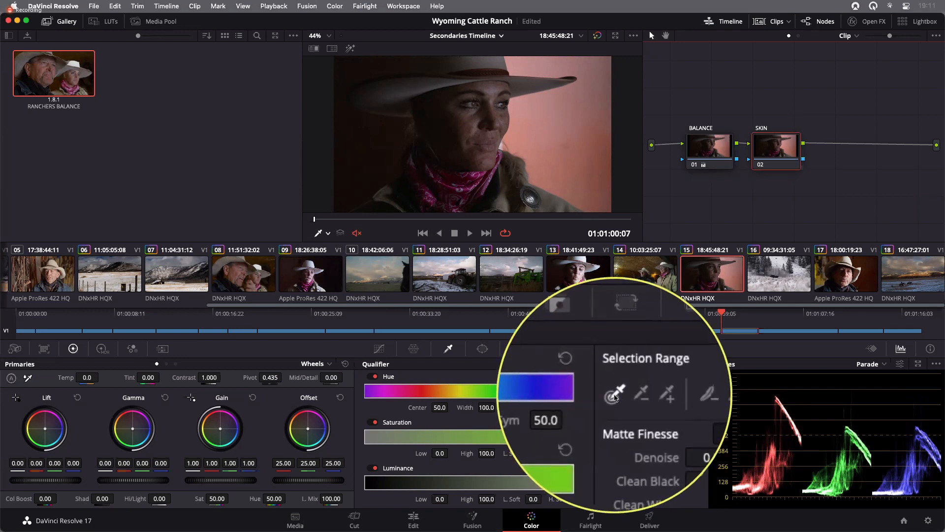
pyautogui.click(615, 394)
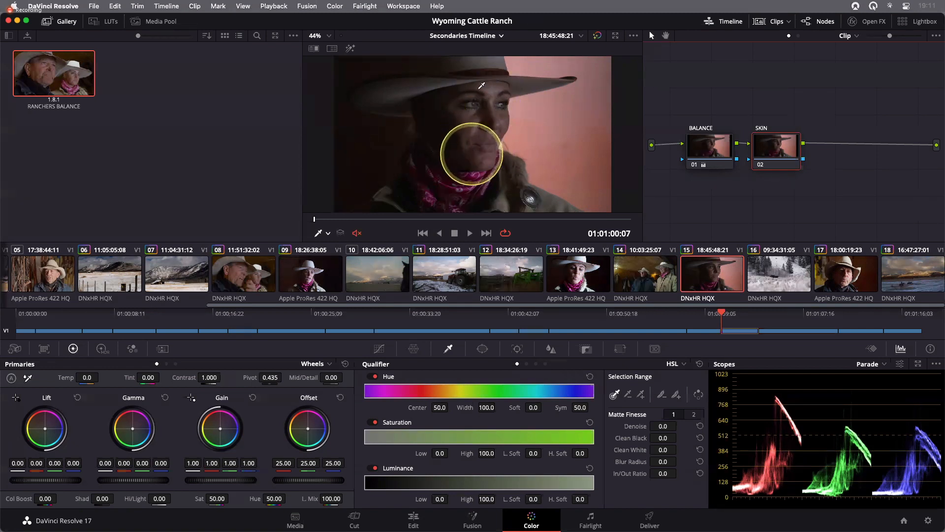
pyautogui.scroll(-1, 480, 88)
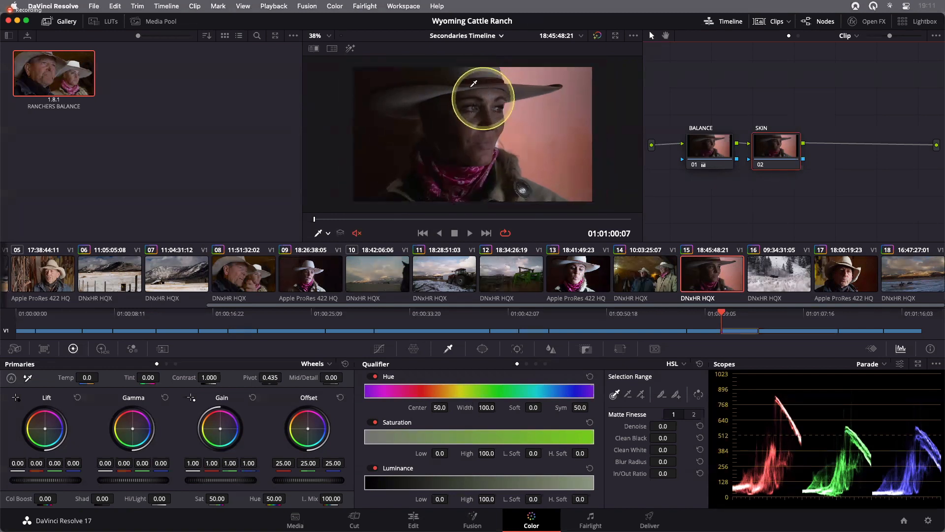
pyautogui.scroll(1, 472, 83)
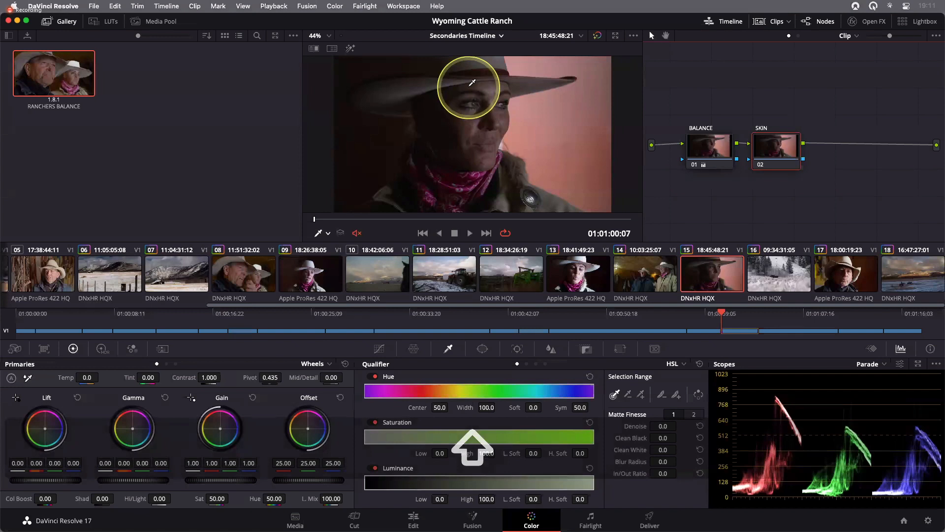
pyautogui.click(471, 83)
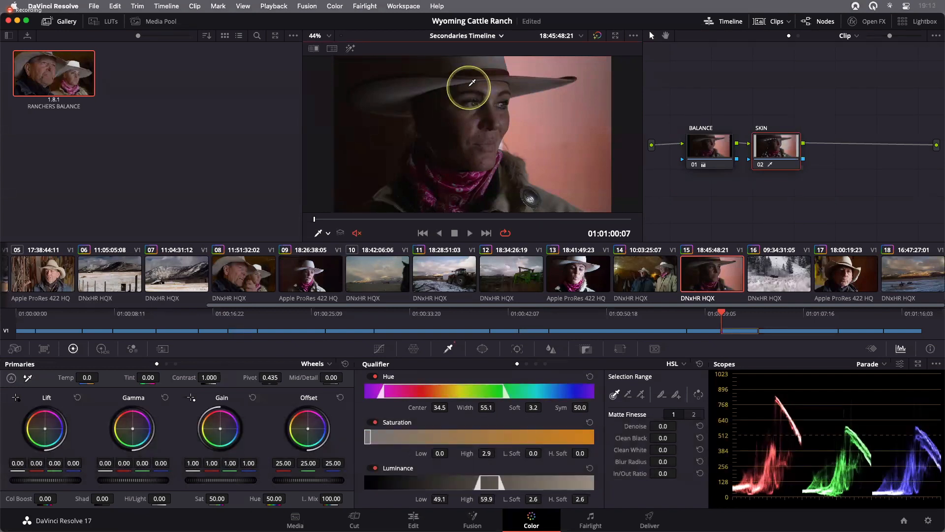
pyautogui.moveTo(469, 87); pyautogui.dragTo(507, 84)
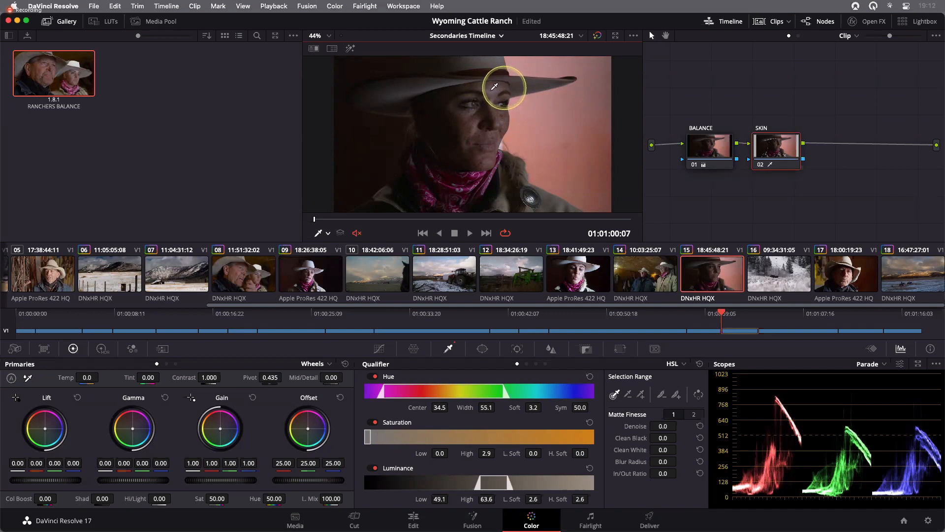
pyautogui.moveTo(489, 84); pyautogui.dragTo(495, 85)
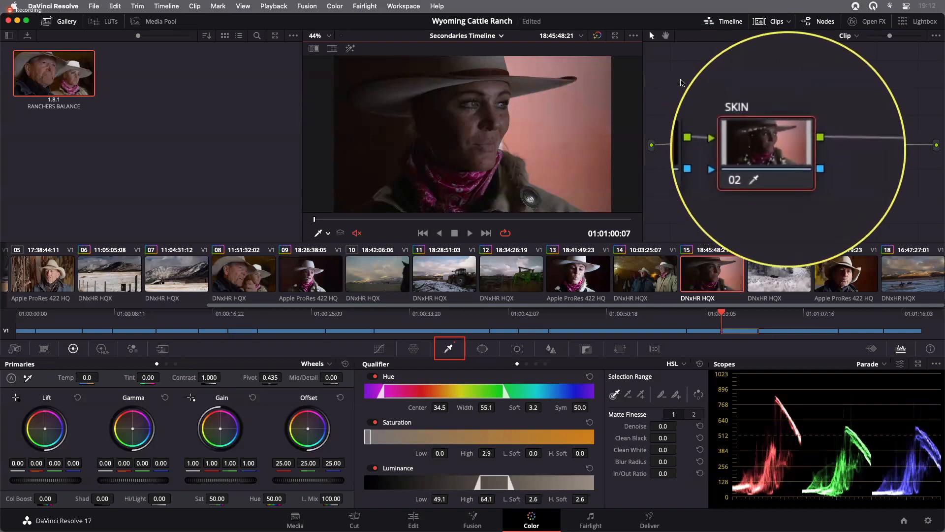
# - Show the qualifier matte as a black-and-white highlight in the viewer
pyautogui.click(350, 50)
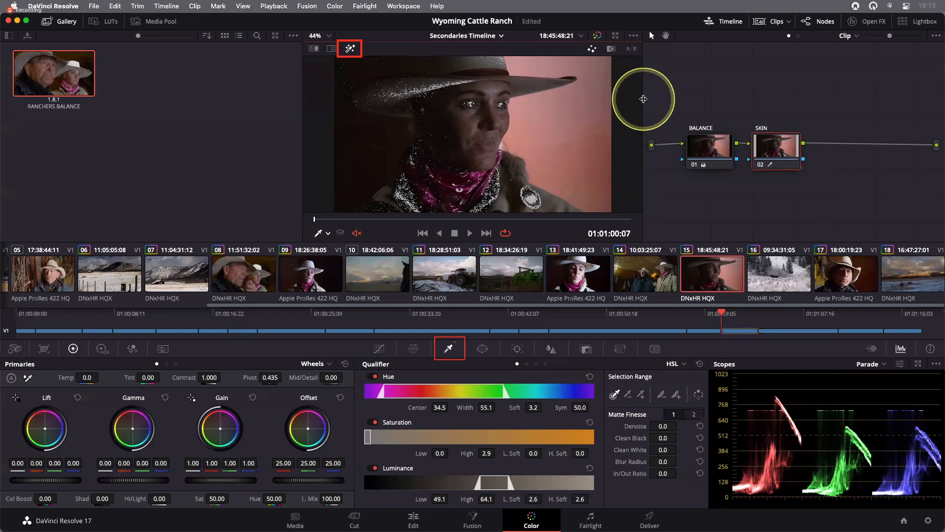
pyautogui.click(611, 50)
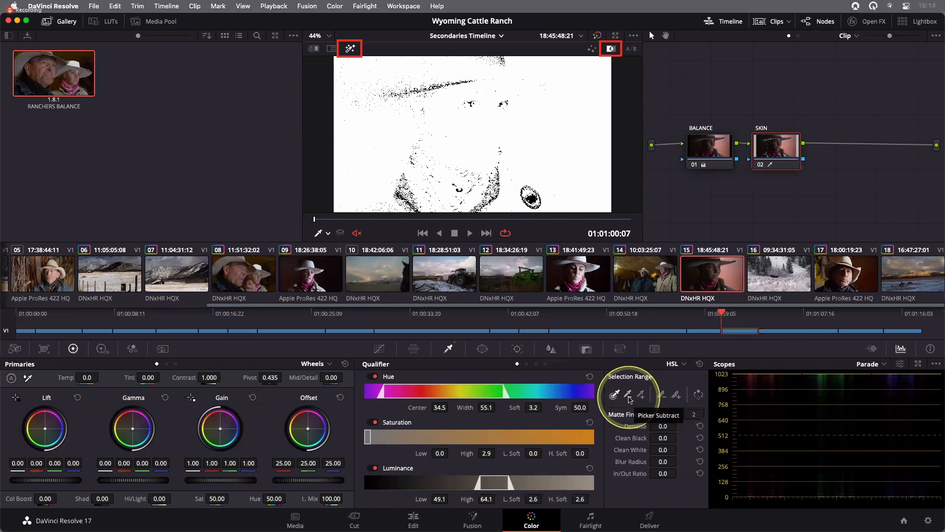
# - Subtract the pink bandana's colour from the skin selection with the subtract picker
pyautogui.click(630, 399)
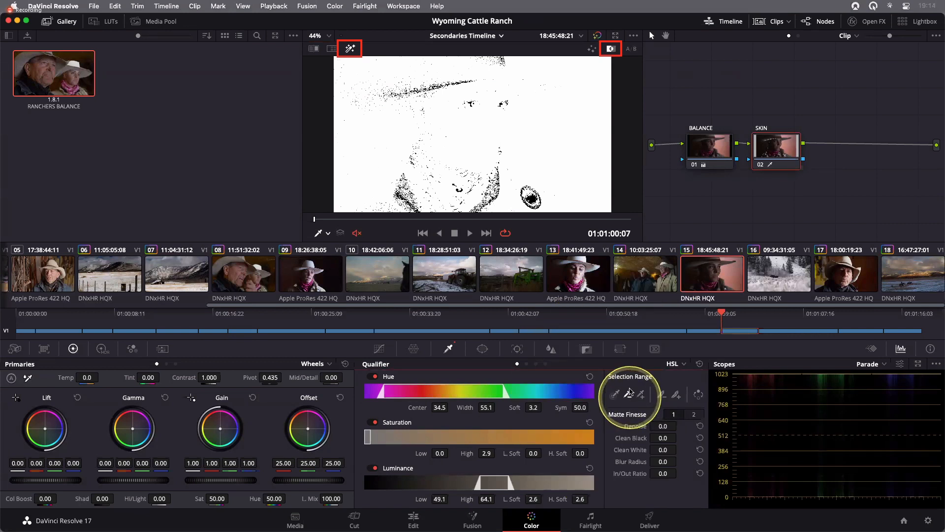
pyautogui.click(349, 50)
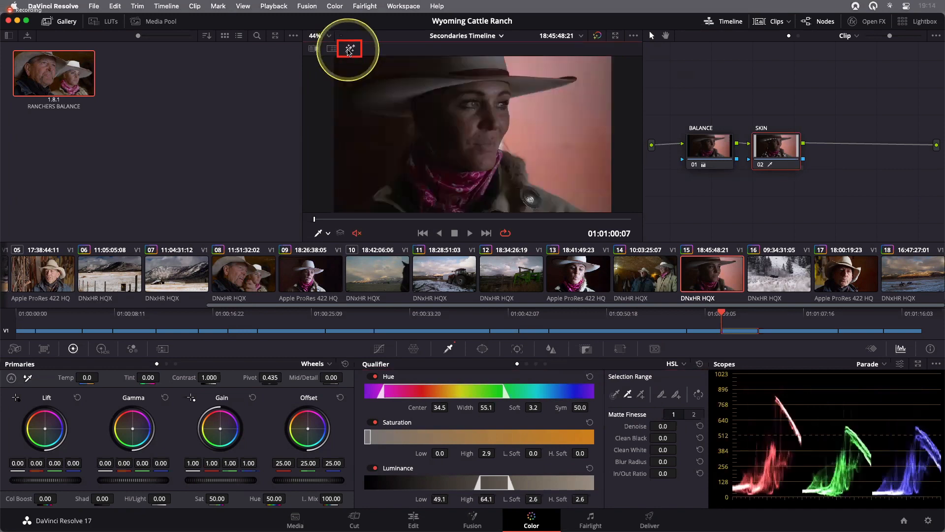
pyautogui.click(455, 172)
pyautogui.click(471, 174)
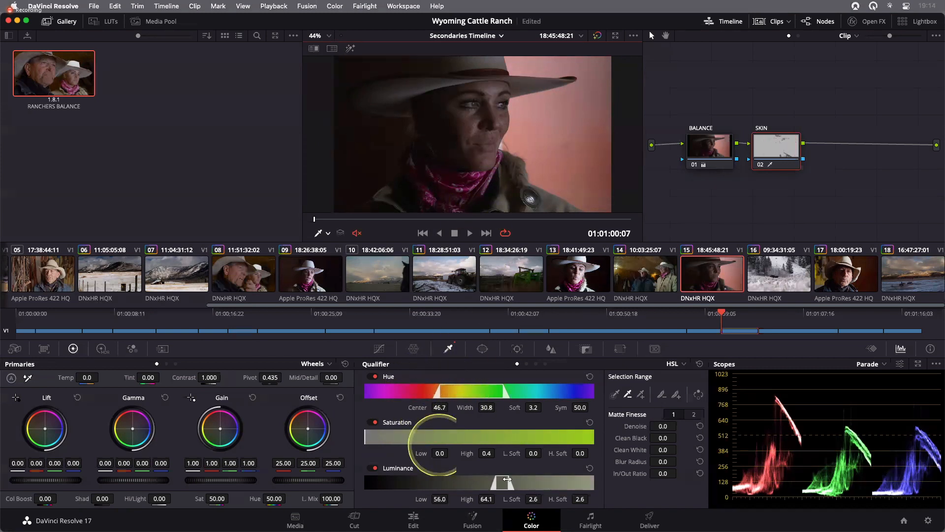
# - Shift the hue range toward red to about centre 20.6 and width 24.3 while viewing the highlight
pyautogui.click(350, 49)
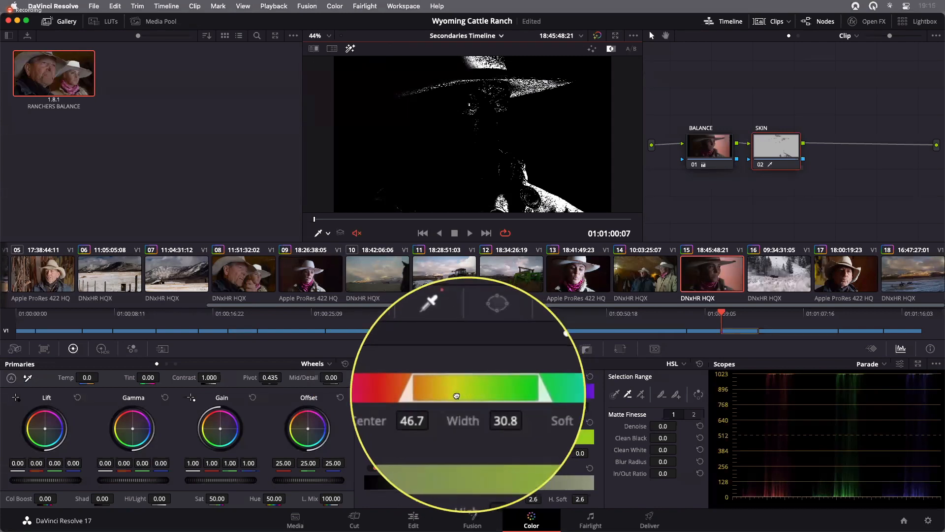
pyautogui.moveTo(448, 397); pyautogui.dragTo(417, 397)
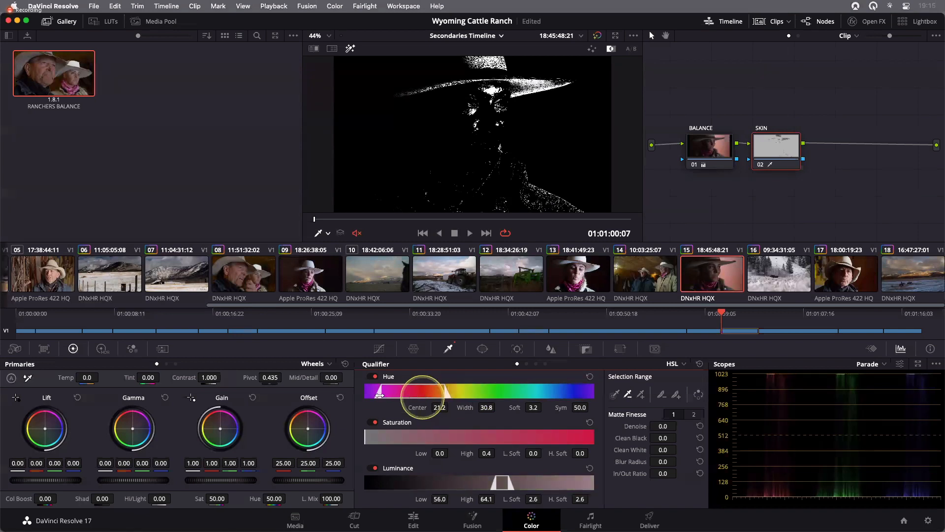
pyautogui.moveTo(387, 396); pyautogui.dragTo(394, 396)
pyautogui.moveTo(366, 438)
pyautogui.mouseDown()
pyautogui.moveTo(379, 440)
pyautogui.moveTo(371, 439)
pyautogui.mouseUp()
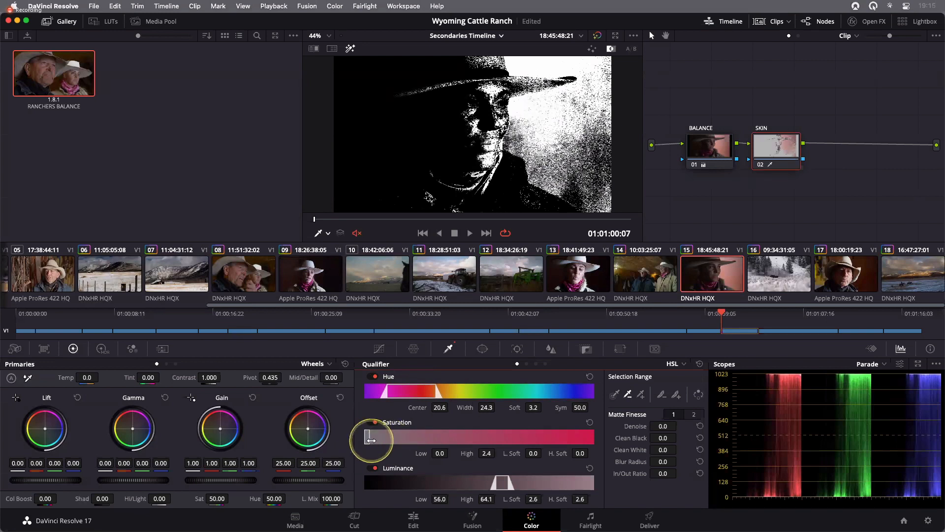
# - Refine the skin qualifier to hue centre 30.4, width 11.5, luminance 55.4 to 58.5 with low softness 1.8
pyautogui.moveTo(495, 483)
pyautogui.mouseDown()
pyautogui.moveTo(510, 484)
pyautogui.moveTo(495, 483)
pyautogui.mouseUp()
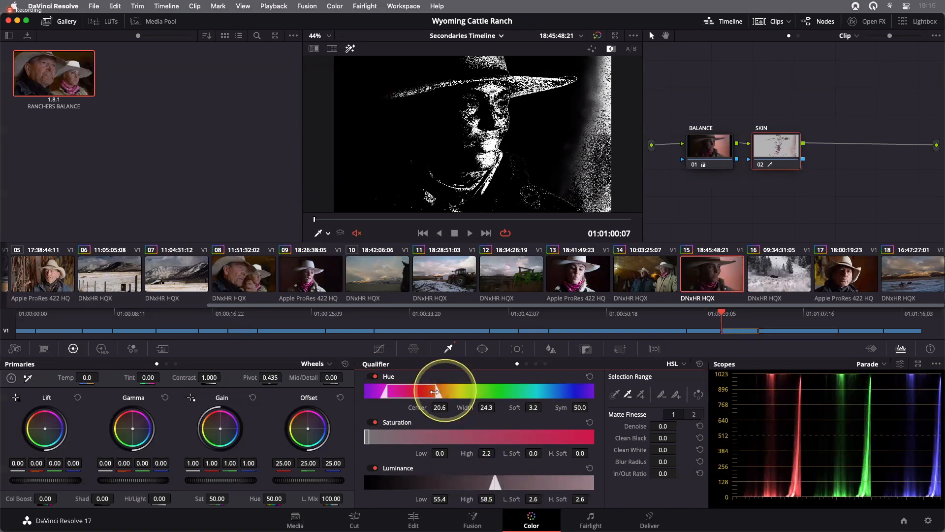
pyautogui.moveTo(435, 392)
pyautogui.mouseDown()
pyautogui.moveTo(415, 393)
pyautogui.moveTo(433, 394)
pyautogui.mouseUp()
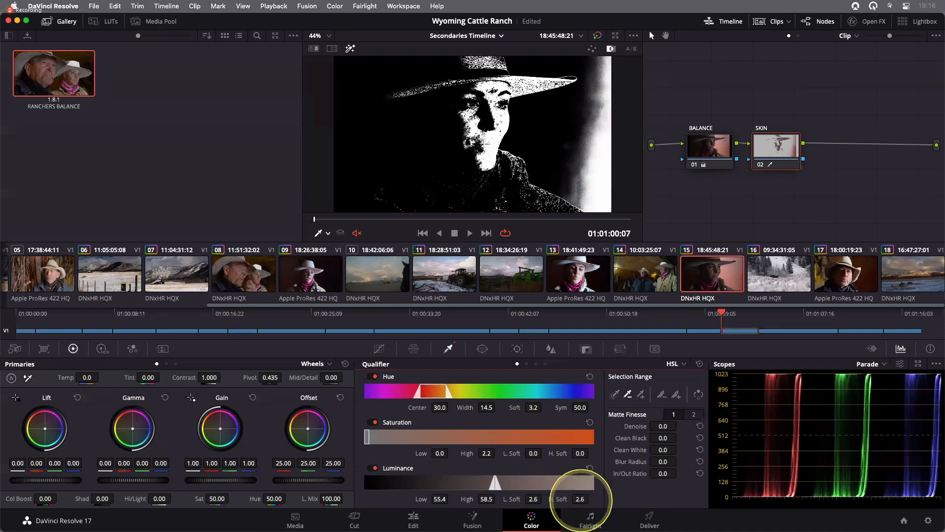
pyautogui.moveTo(580, 498); pyautogui.dragTo(528, 500)
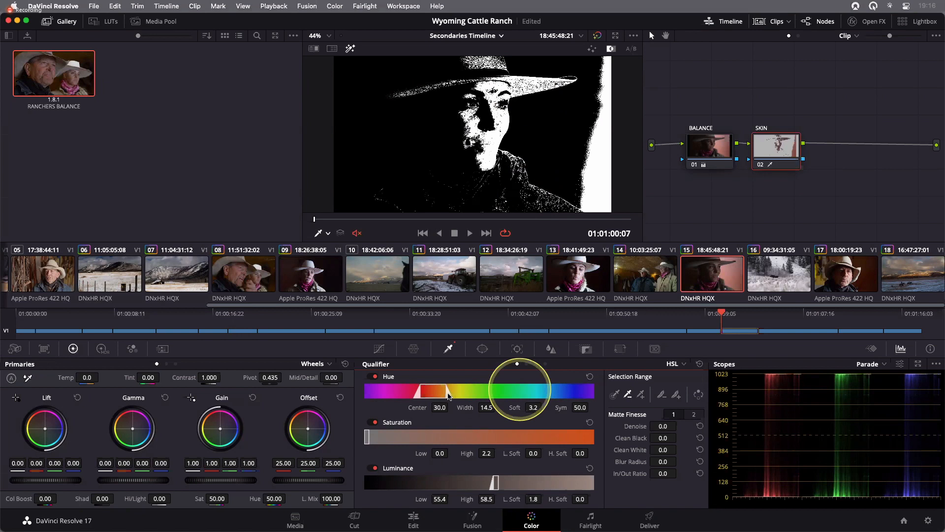
pyautogui.moveTo(446, 392); pyautogui.dragTo(444, 392)
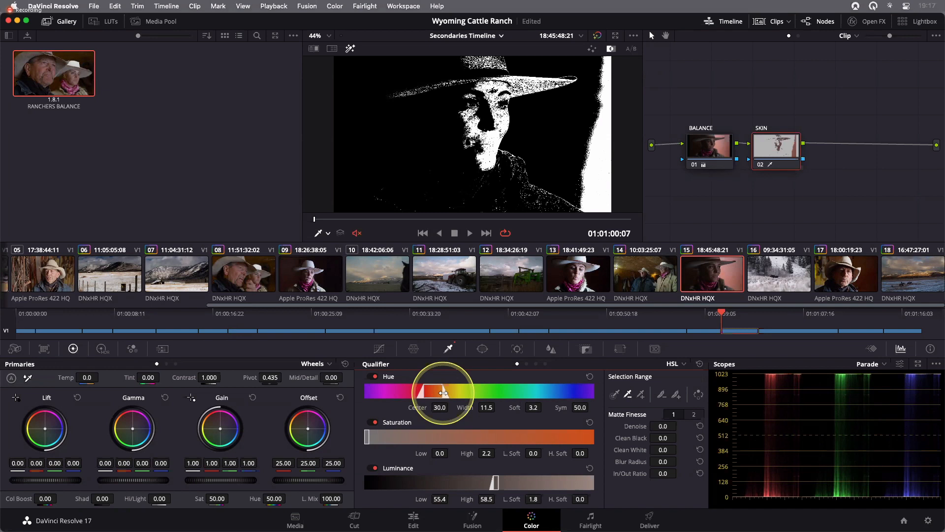
pyautogui.moveTo(443, 393); pyautogui.dragTo(437, 392)
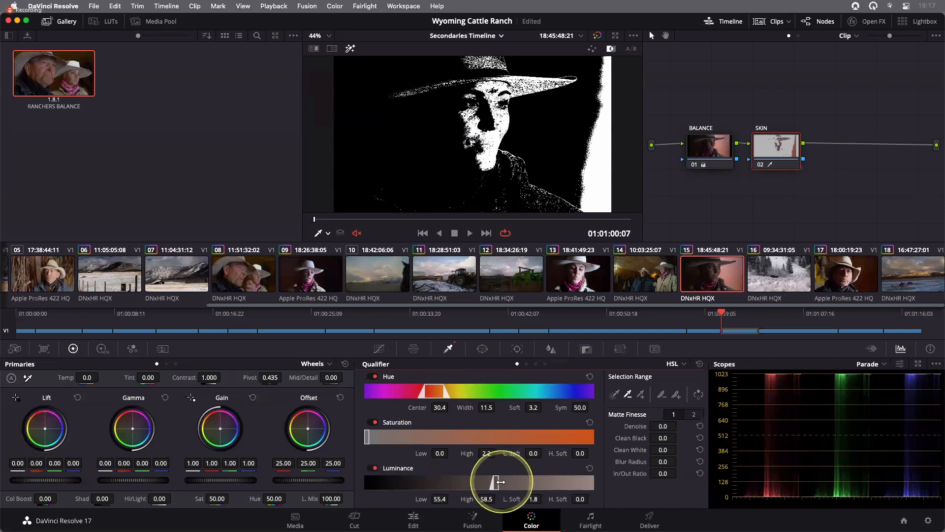
# - Tweak the skin qualifier to luminance high 58.3, hue width 13.2 and saturation high 2.4
pyautogui.moveTo(498, 482); pyautogui.dragTo(501, 482)
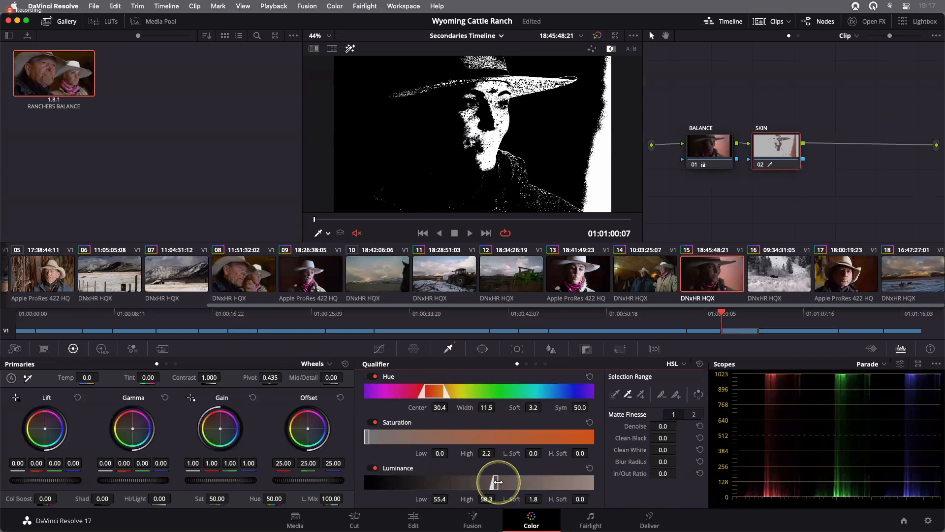
pyautogui.moveTo(498, 482); pyautogui.dragTo(493, 483)
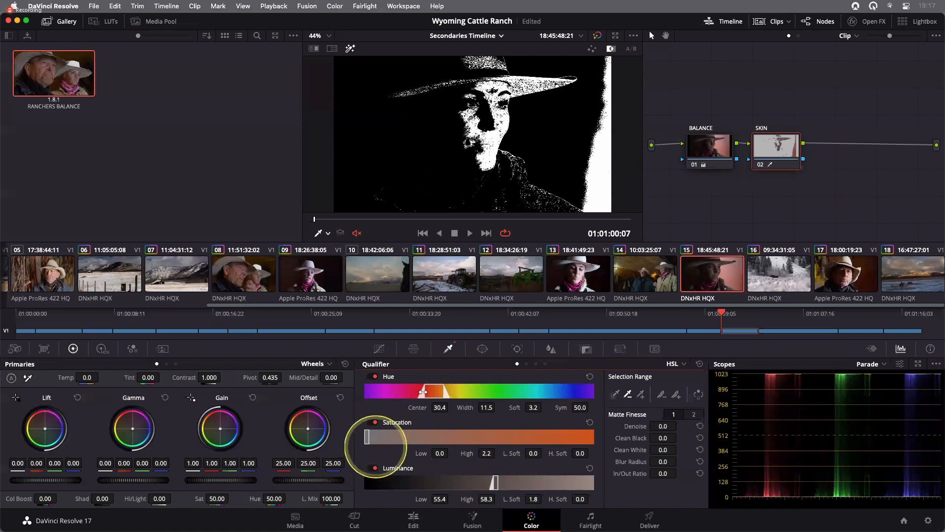
pyautogui.moveTo(423, 392); pyautogui.dragTo(421, 392)
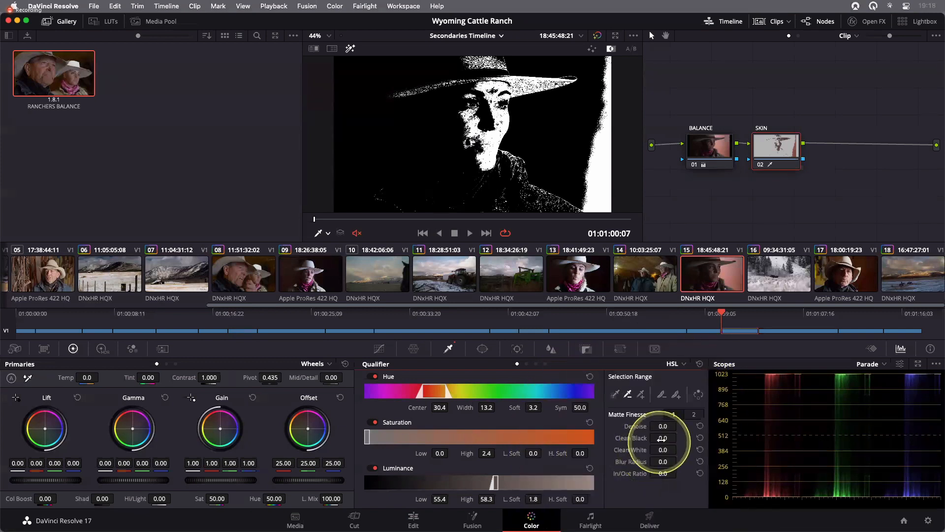
# - Clean up the skin matte with Clean Black 1.2, Clean White 3.5 and Blur Radius 14.8
pyautogui.moveTo(661, 439)
pyautogui.mouseDown()
pyautogui.moveTo(671, 434)
pyautogui.moveTo(662, 450)
pyautogui.moveTo(675, 449)
pyautogui.mouseUp()
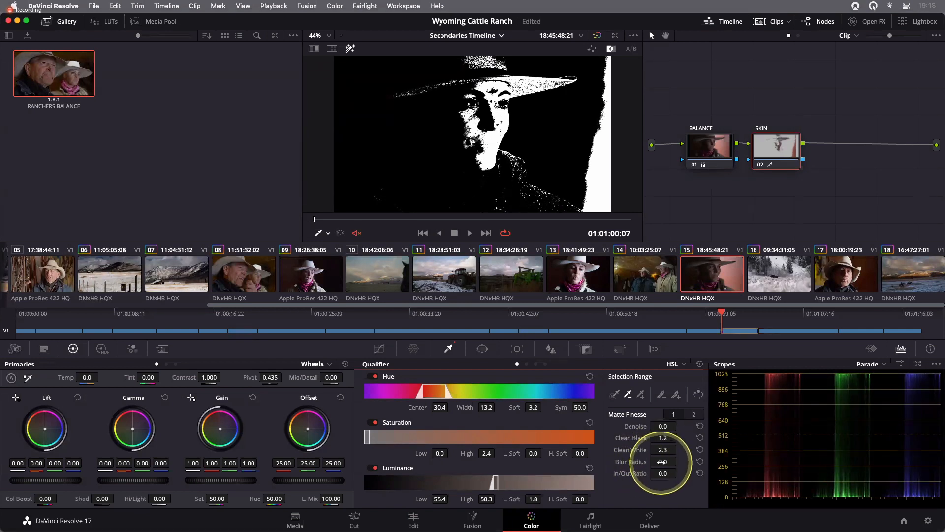
pyautogui.moveTo(663, 462); pyautogui.dragTo(732, 463)
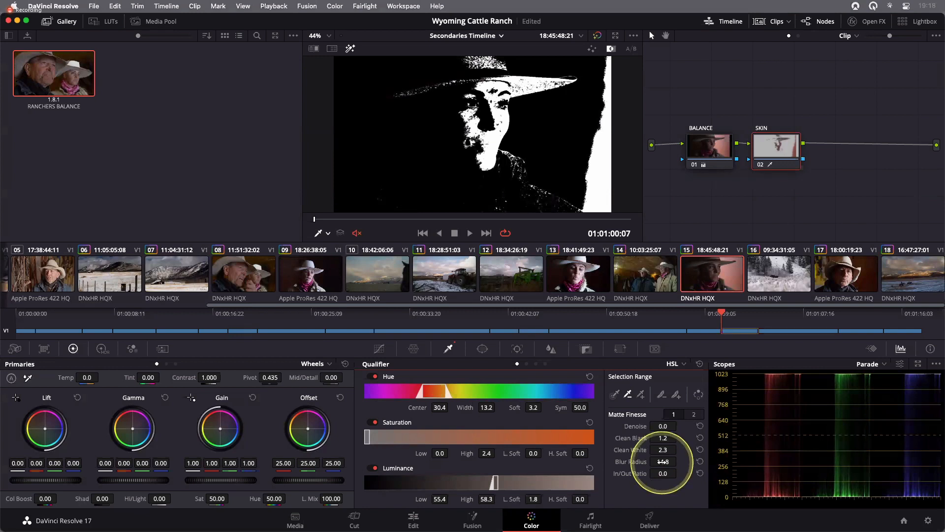
pyautogui.moveTo(662, 450)
pyautogui.mouseDown()
pyautogui.moveTo(680, 449)
pyautogui.moveTo(665, 451)
pyautogui.moveTo(674, 440)
pyautogui.moveTo(665, 441)
pyautogui.mouseUp()
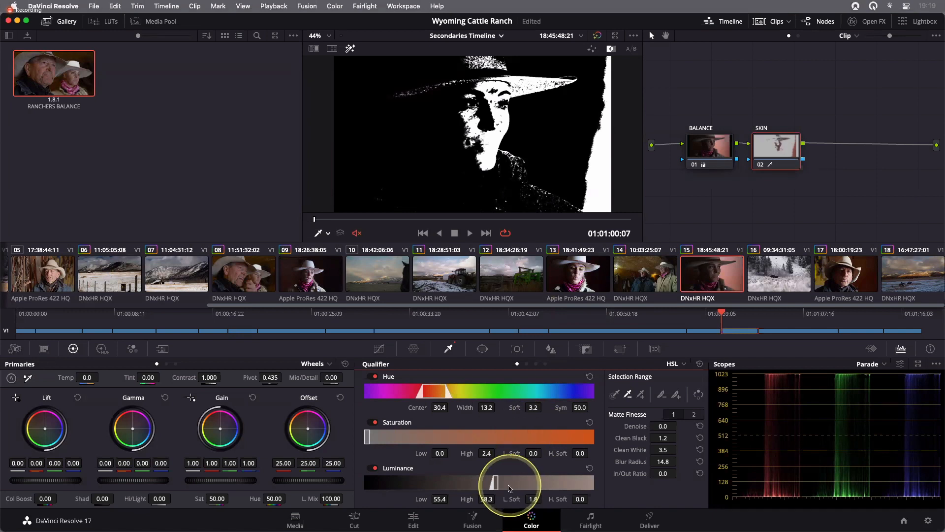
# - Set the luminance high to 58.9 and the saturation low softness to 1.1
pyautogui.moveTo(500, 485); pyautogui.dragTo(500, 484)
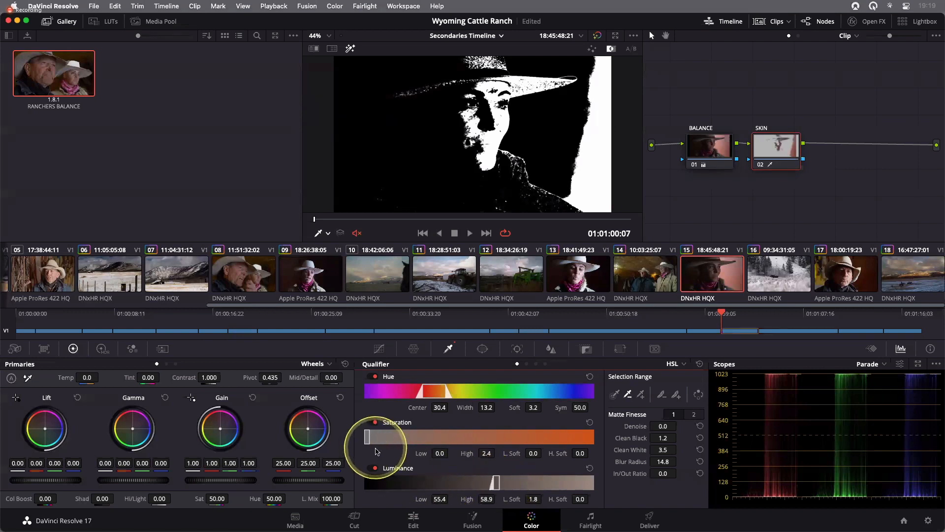
pyautogui.moveTo(366, 441); pyautogui.dragTo(368, 442)
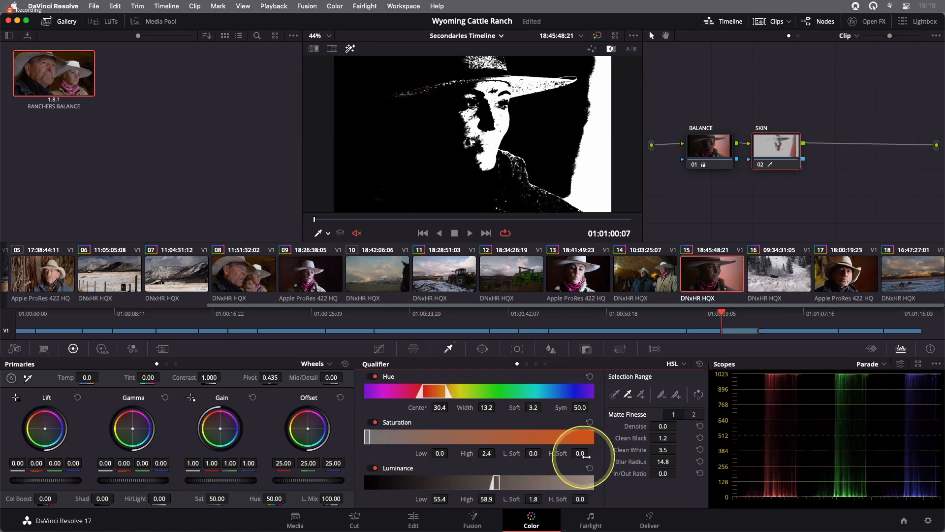
pyautogui.moveTo(580, 453); pyautogui.dragTo(544, 452)
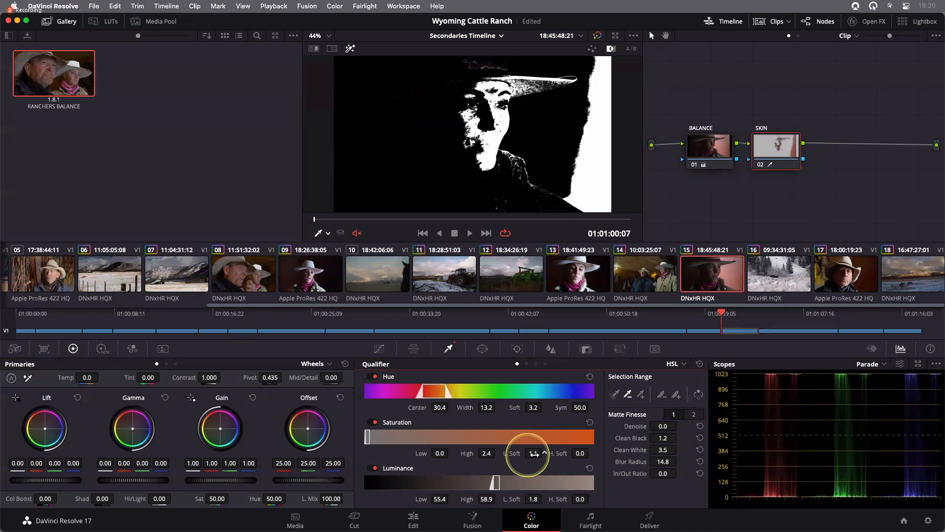
pyautogui.moveTo(544, 452); pyautogui.dragTo(534, 453)
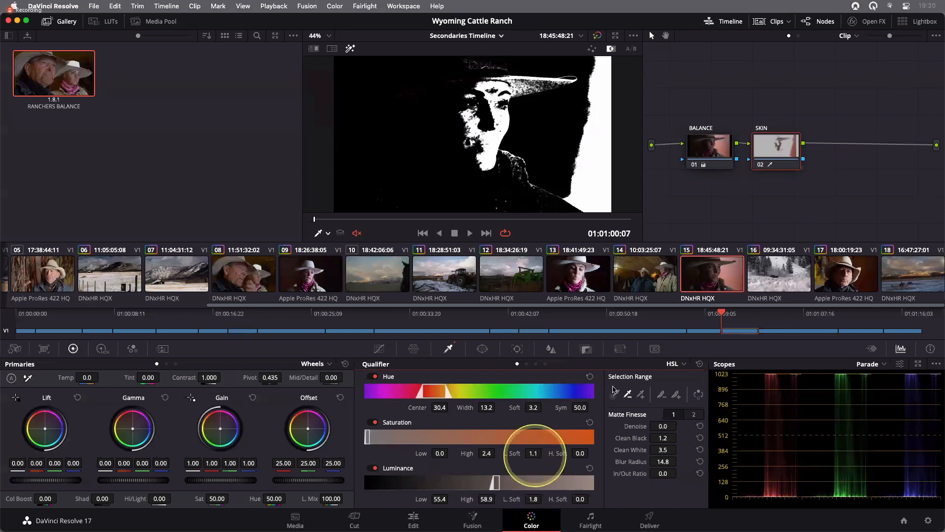
# - Turn off the matte highlight and brighten the skin by raising the master gamma to 0.04
pyautogui.click(349, 49)
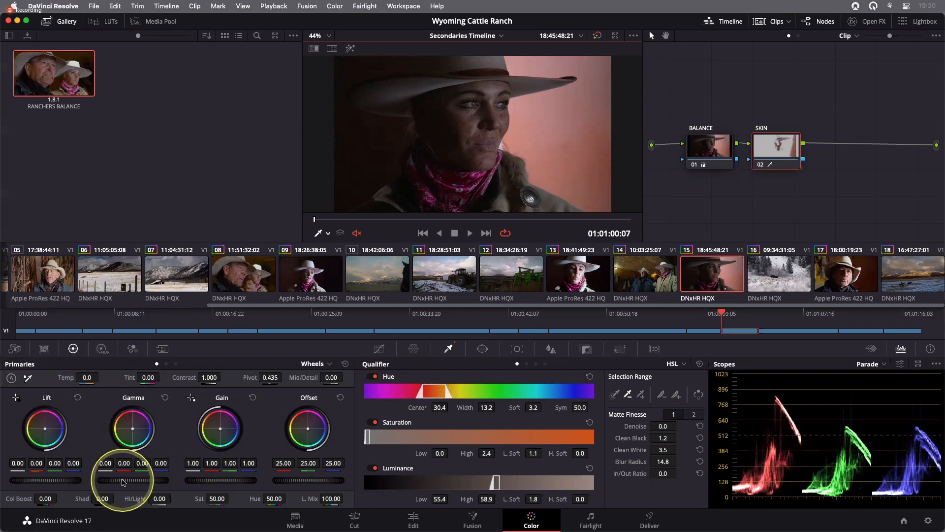
pyautogui.moveTo(123, 482); pyautogui.dragTo(188, 485)
pyautogui.moveTo(196, 485)
pyautogui.mouseDown()
pyautogui.moveTo(201, 476)
pyautogui.moveTo(164, 485)
pyautogui.moveTo(201, 485)
pyautogui.moveTo(117, 483)
pyautogui.moveTo(222, 487)
pyautogui.moveTo(186, 487)
pyautogui.mouseUp()
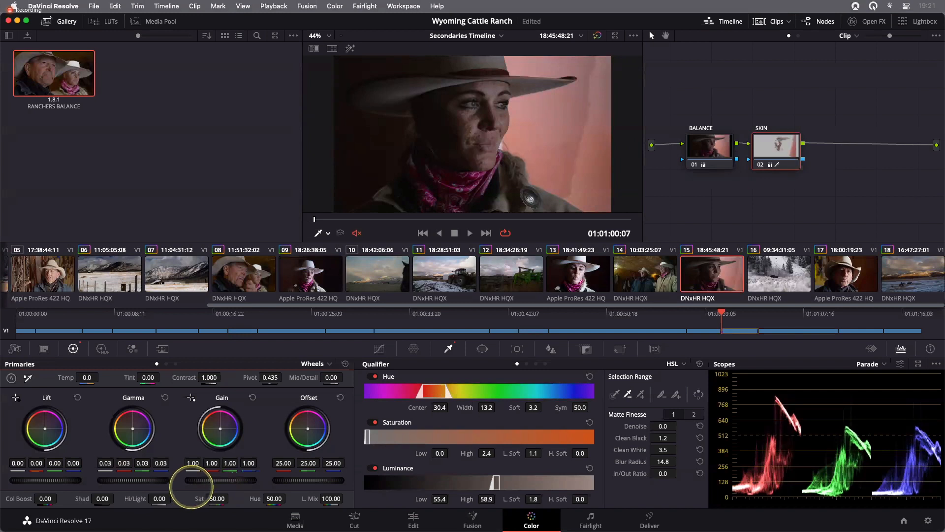
pyautogui.moveTo(150, 481); pyautogui.dragTo(158, 480)
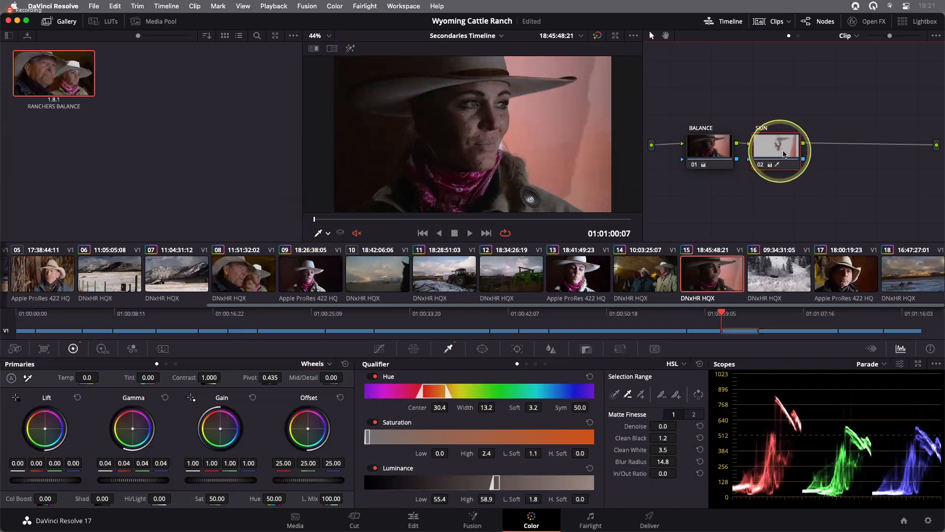
# - Add a circular power window to the SKIN node
pyautogui.moveTo(784, 154); pyautogui.dragTo(788, 153)
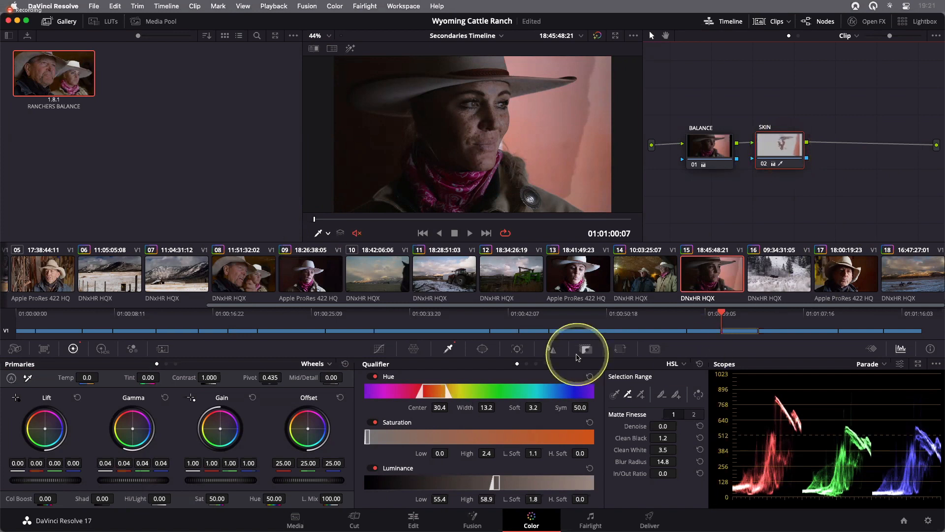
pyautogui.click(480, 349)
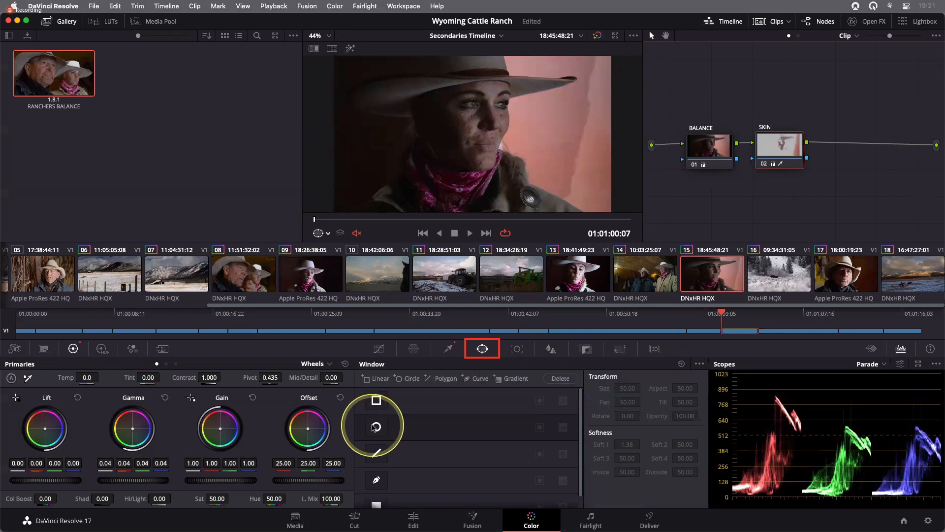
pyautogui.click(376, 427)
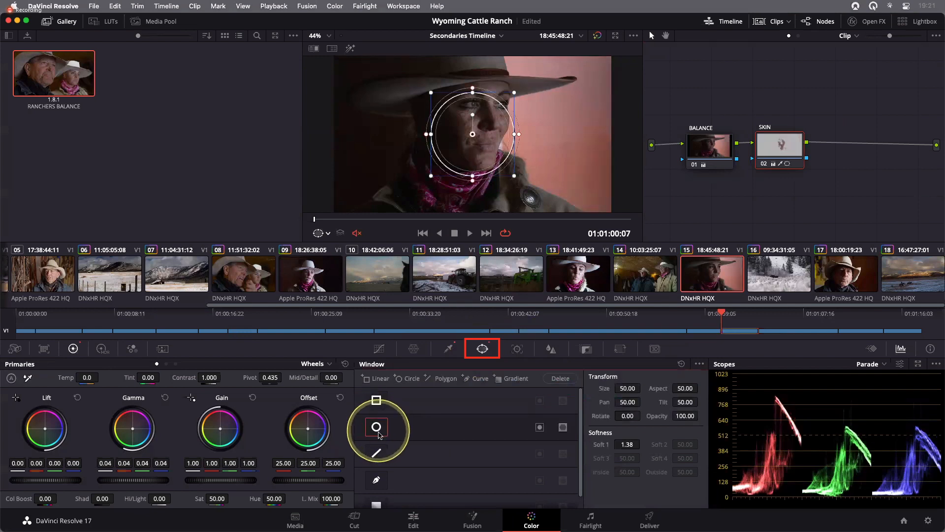
# - Reshape the circular window into an oval around the woman's face, size about 42 and aspect about 38
pyautogui.click(467, 146)
pyautogui.moveTo(467, 146); pyautogui.dragTo(490, 120)
pyautogui.moveTo(490, 163); pyautogui.dragTo(490, 168)
pyautogui.moveTo(489, 120)
pyautogui.mouseDown()
pyautogui.moveTo(521, 126)
pyautogui.moveTo(482, 125)
pyautogui.mouseUp()
pyautogui.moveTo(483, 75); pyautogui.dragTo(484, 83)
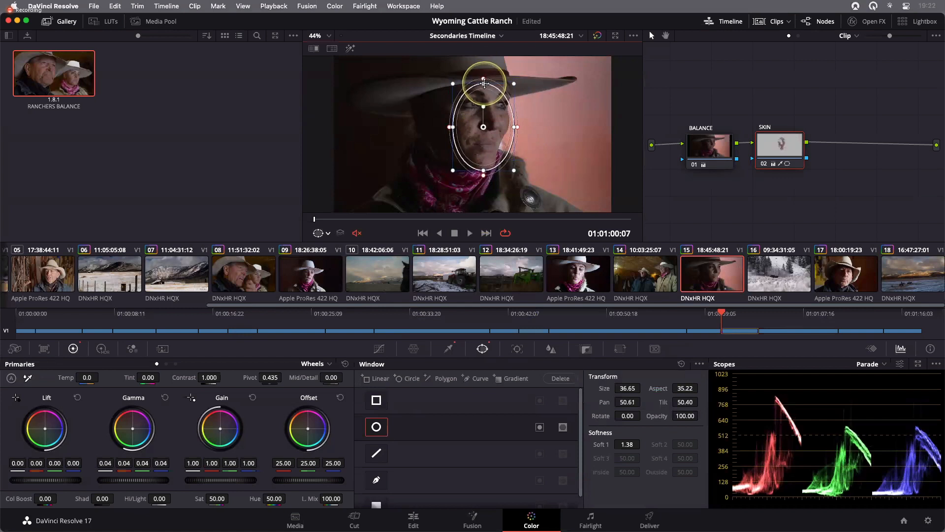
pyautogui.moveTo(515, 127); pyautogui.dragTo(521, 129)
pyautogui.moveTo(484, 171); pyautogui.dragTo(483, 173)
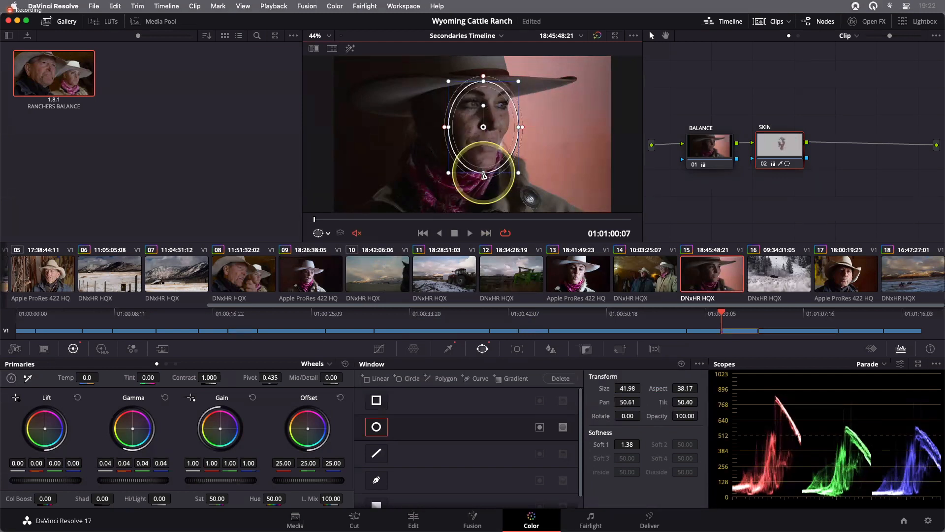
pyautogui.moveTo(484, 127); pyautogui.dragTo(480, 126)
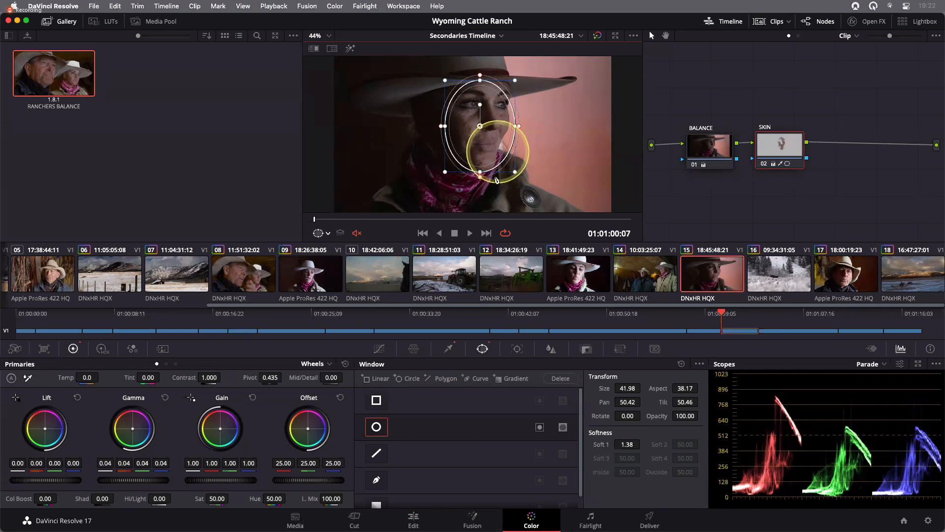
# - Refine the oval window around the face with the highlight on, to size about 45.5 and aspect about 40.1
pyautogui.click(350, 49)
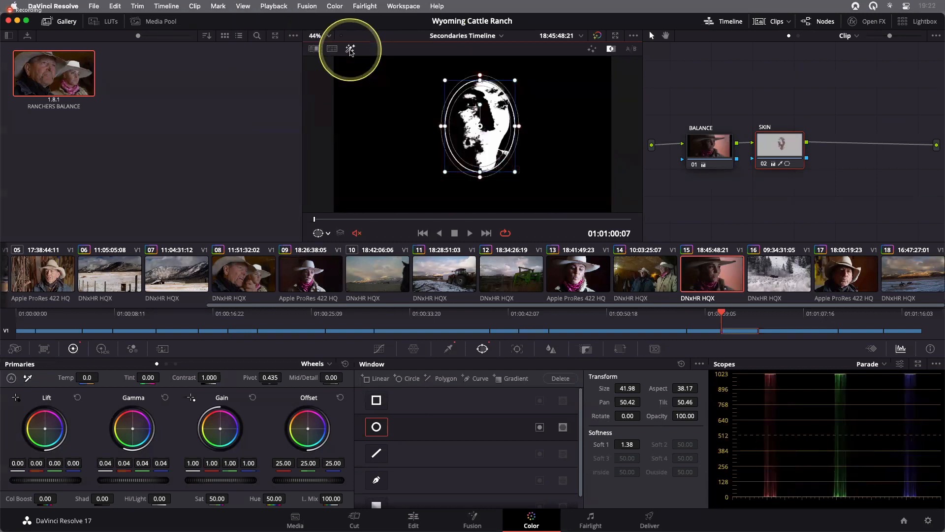
pyautogui.moveTo(480, 173); pyautogui.dragTo(480, 173)
pyautogui.moveTo(480, 126); pyautogui.dragTo(480, 126)
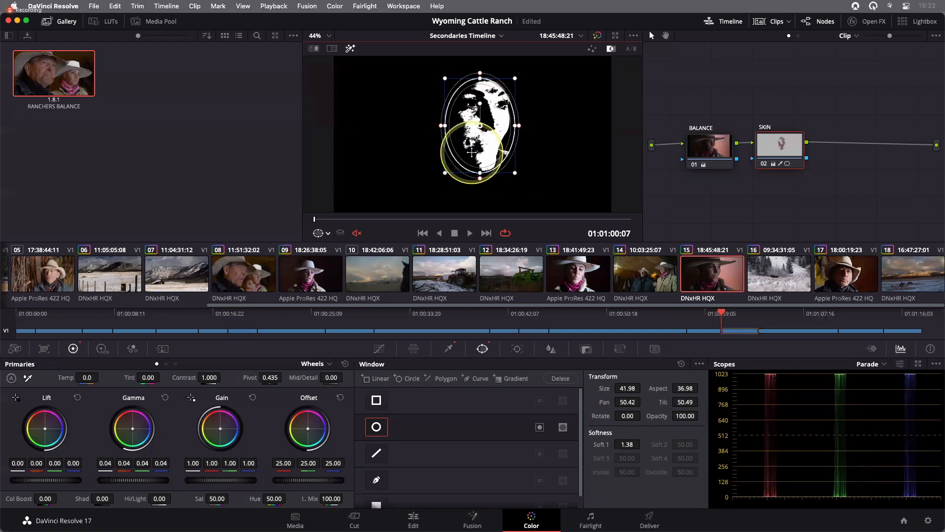
pyautogui.click(350, 49)
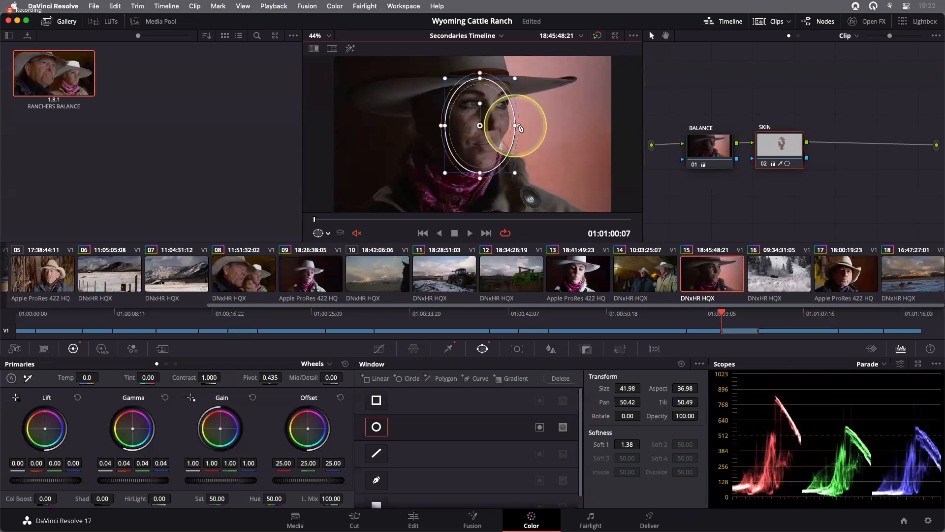
pyautogui.moveTo(515, 125); pyautogui.dragTo(480, 126)
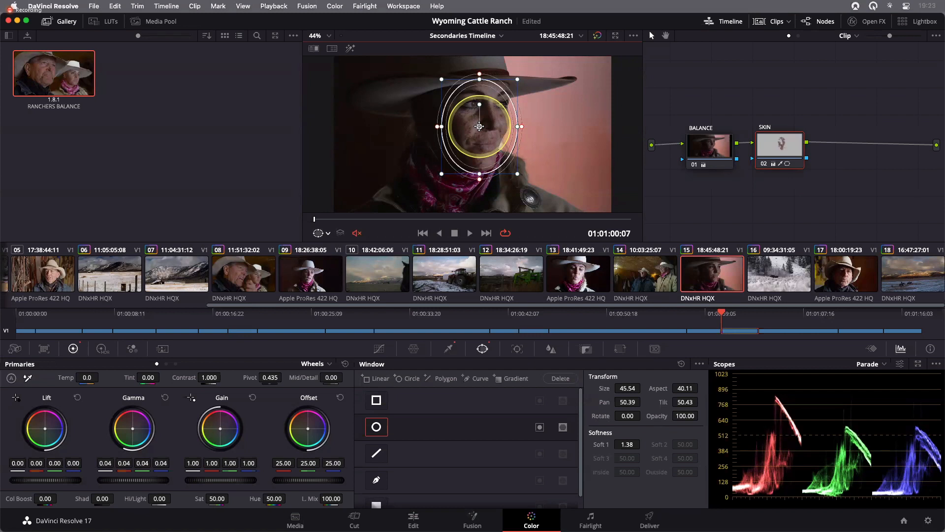
# - Scrub through the clip and toggle the highlight to check the window against the moving face
pyautogui.click(320, 223)
pyautogui.click(460, 220)
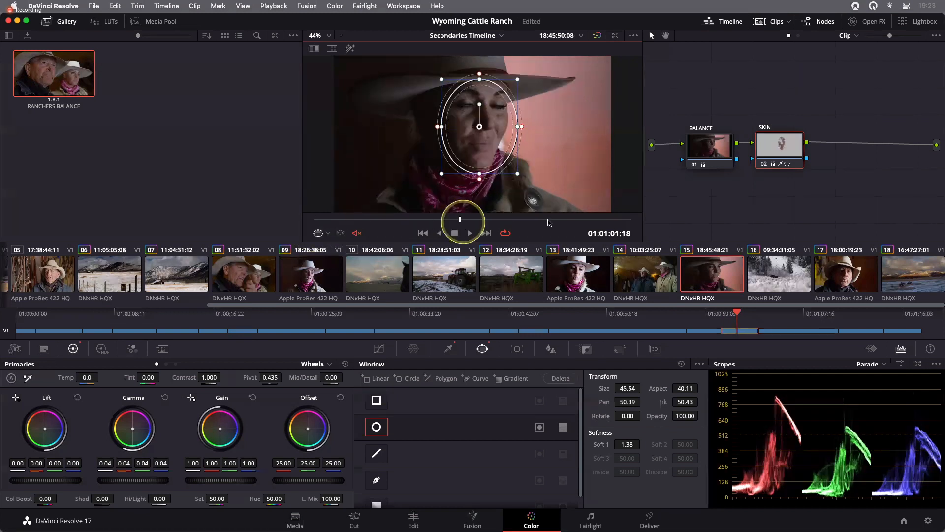
pyautogui.click(535, 220)
pyautogui.click(552, 221)
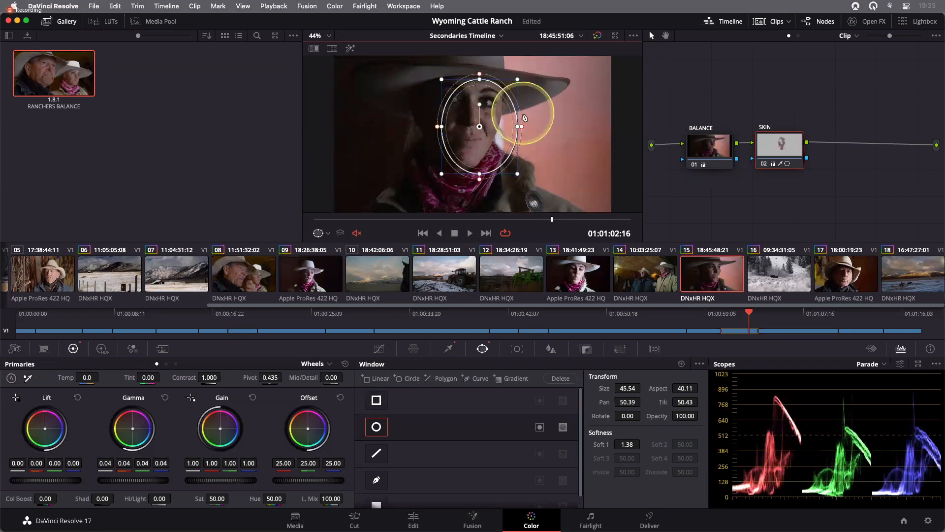
pyautogui.click(350, 48)
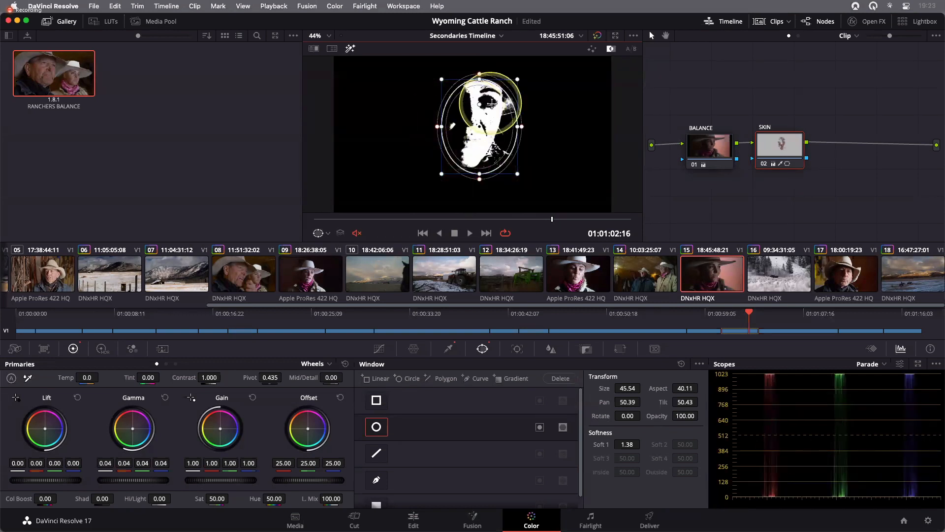
pyautogui.click(350, 48)
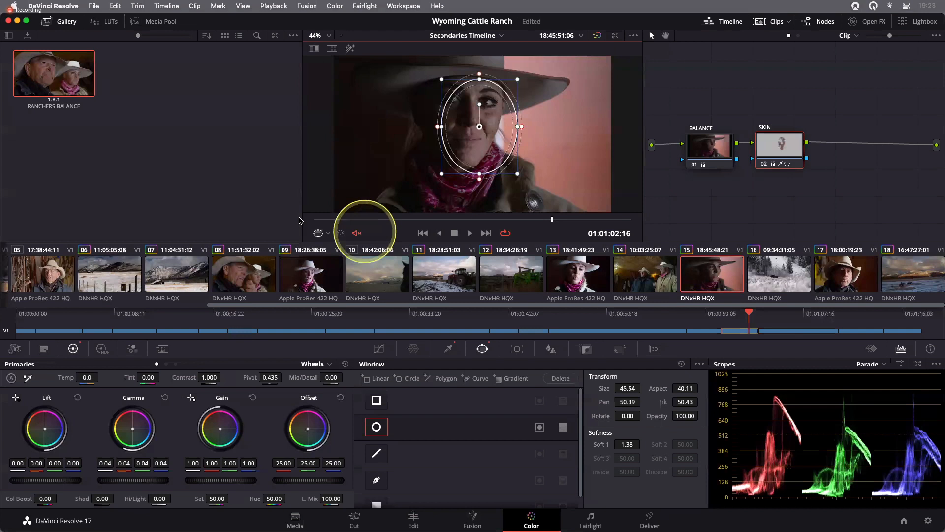
# - Return to the clip's first frame, open the tracker and disable Zoom tracking
pyautogui.press('Up')
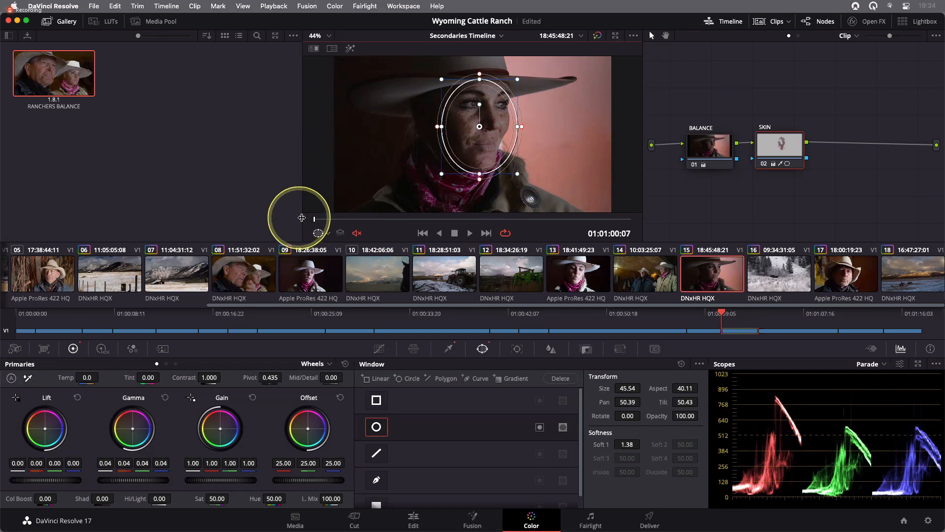
pyautogui.click(517, 348)
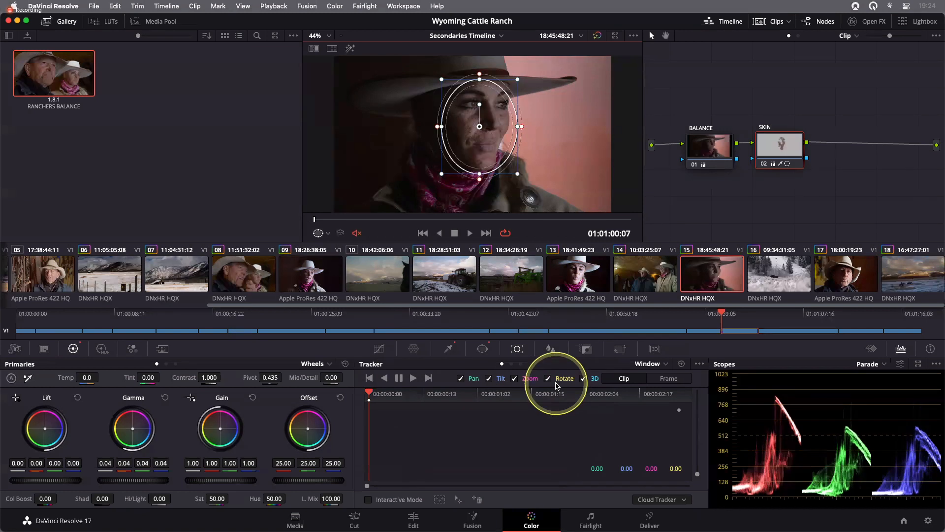
pyautogui.click(515, 383)
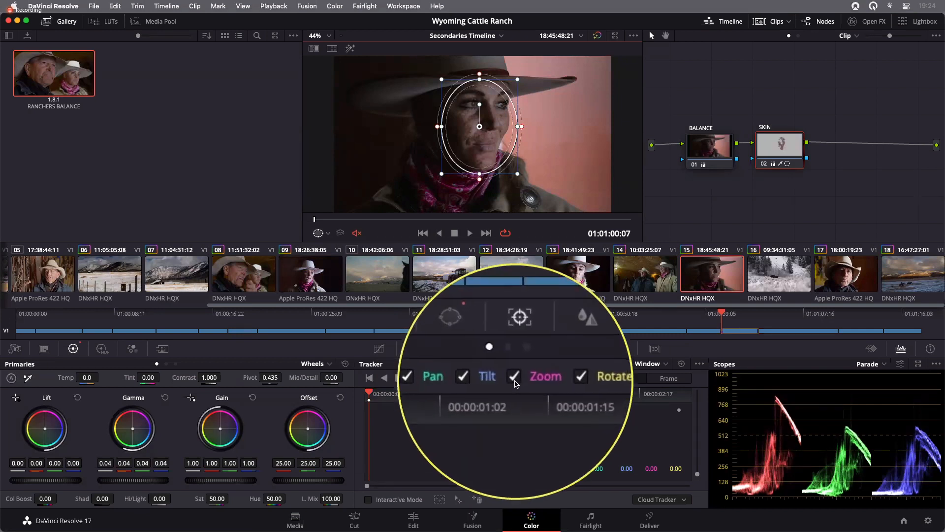
pyautogui.click(515, 384)
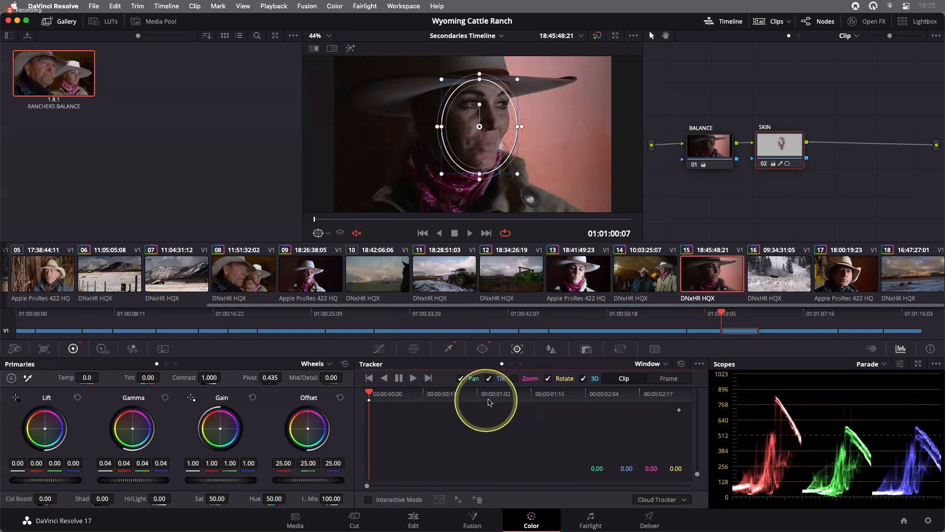
# - Track the face window forward through the clip from its first frame and scrub back to review the result
pyautogui.click(413, 382)
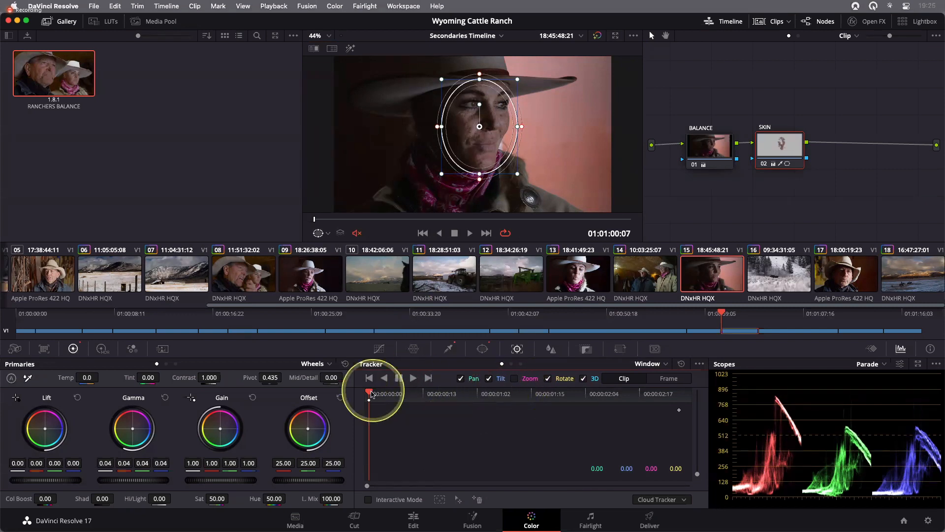
pyautogui.click(366, 393)
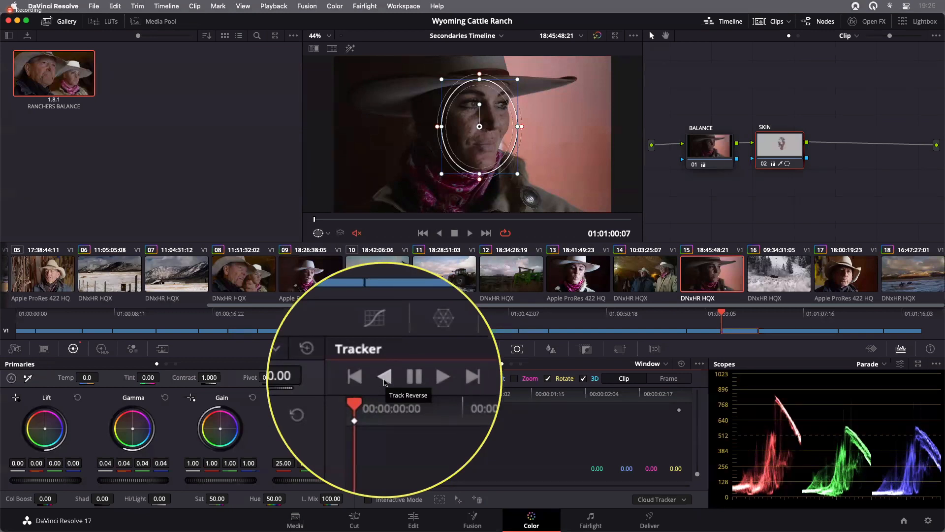
pyautogui.click(412, 379)
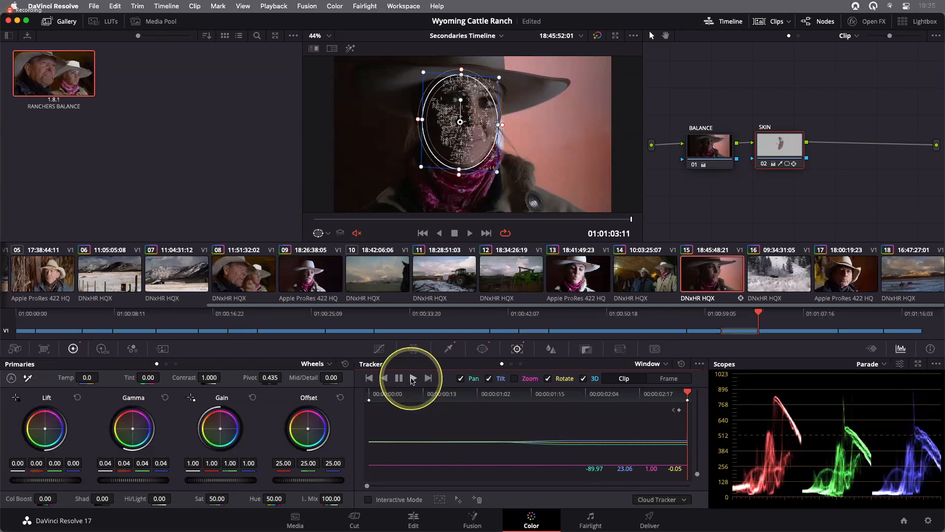
pyautogui.moveTo(631, 220); pyautogui.dragTo(571, 219)
pyautogui.click(545, 219)
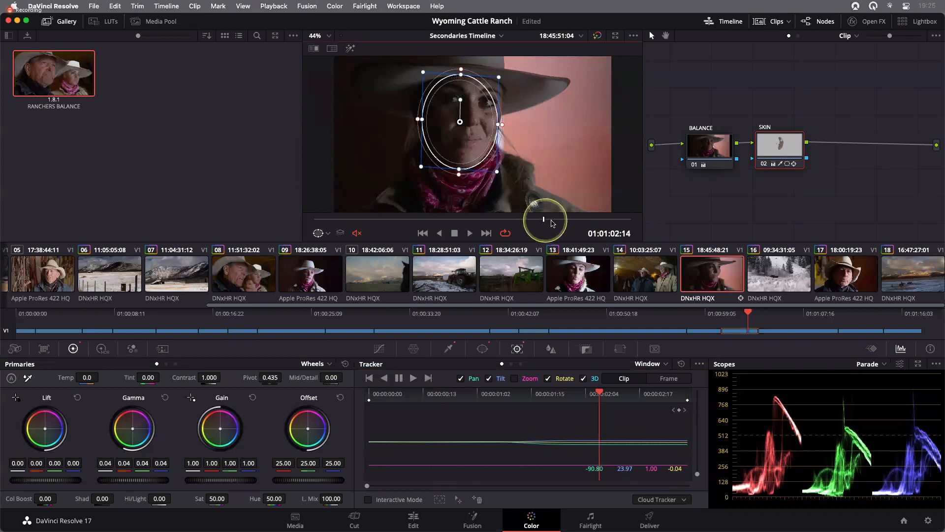
# - Scrub through the tracked clip and nudge the face window's position at one frame
pyautogui.click(385, 220)
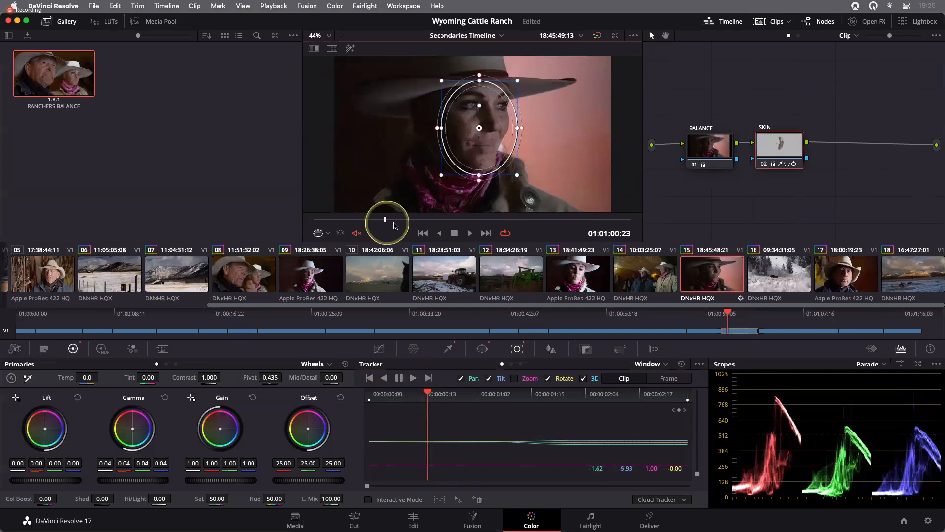
pyautogui.moveTo(545, 227); pyautogui.dragTo(430, 222)
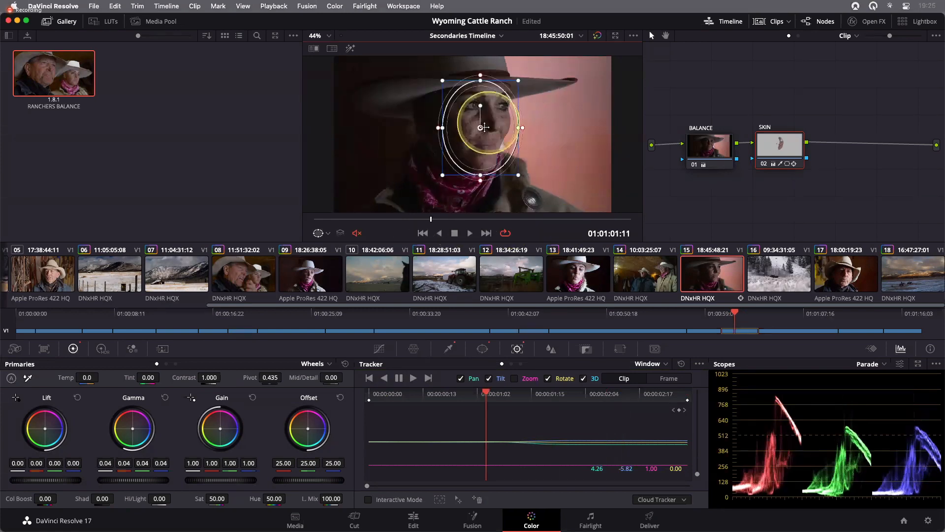
pyautogui.moveTo(482, 129); pyautogui.dragTo(486, 126)
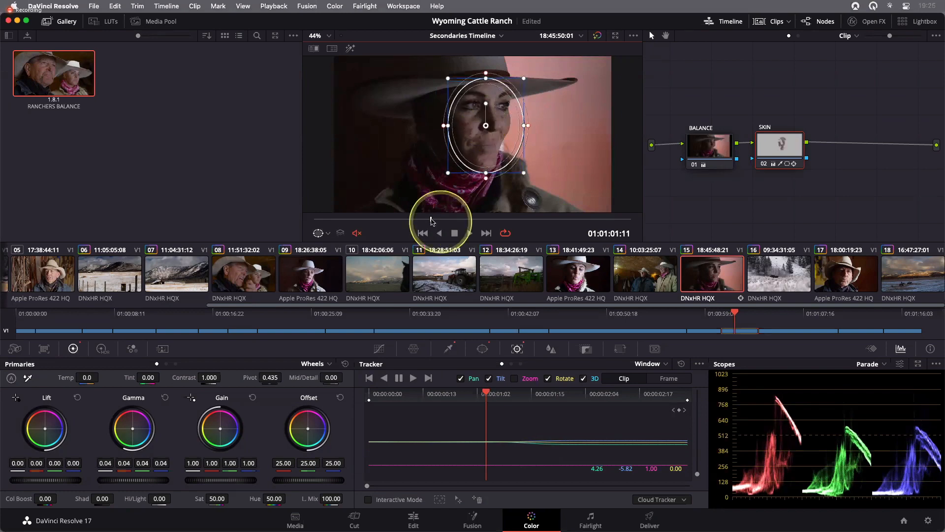
pyautogui.moveTo(365, 221); pyautogui.dragTo(586, 219)
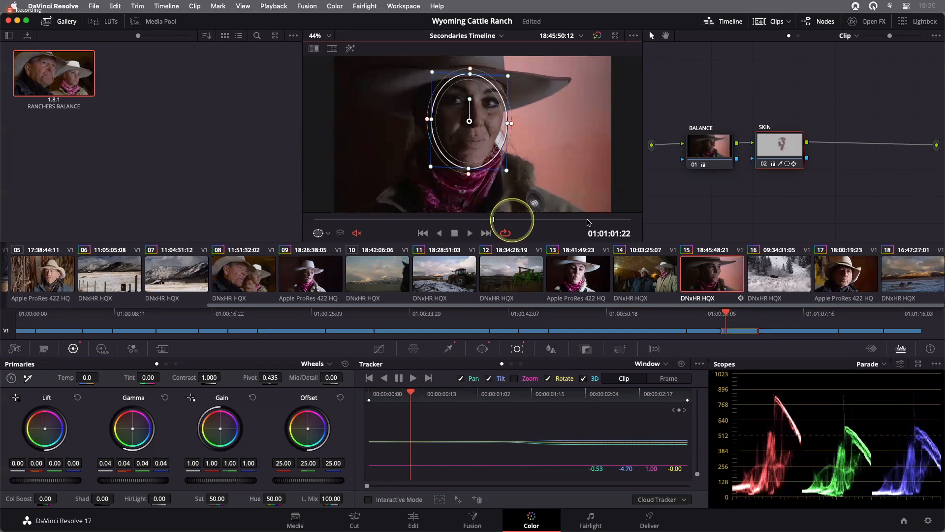
# - Lift the SKIN node's gamma slightly and set Color Boost to 6.00
pyautogui.click(127, 480)
pyautogui.moveTo(127, 481)
pyautogui.mouseDown()
pyautogui.moveTo(158, 476)
pyautogui.moveTo(146, 478)
pyautogui.mouseUp()
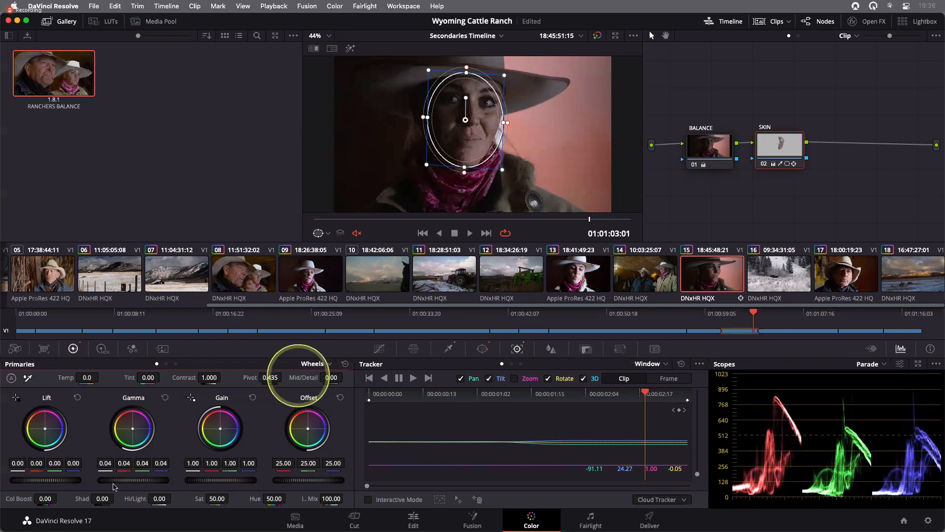
pyautogui.moveTo(41, 498)
pyautogui.mouseDown()
pyautogui.moveTo(59, 499)
pyautogui.moveTo(45, 500)
pyautogui.mouseUp()
pyautogui.moveTo(133, 430); pyautogui.dragTo(133, 427)
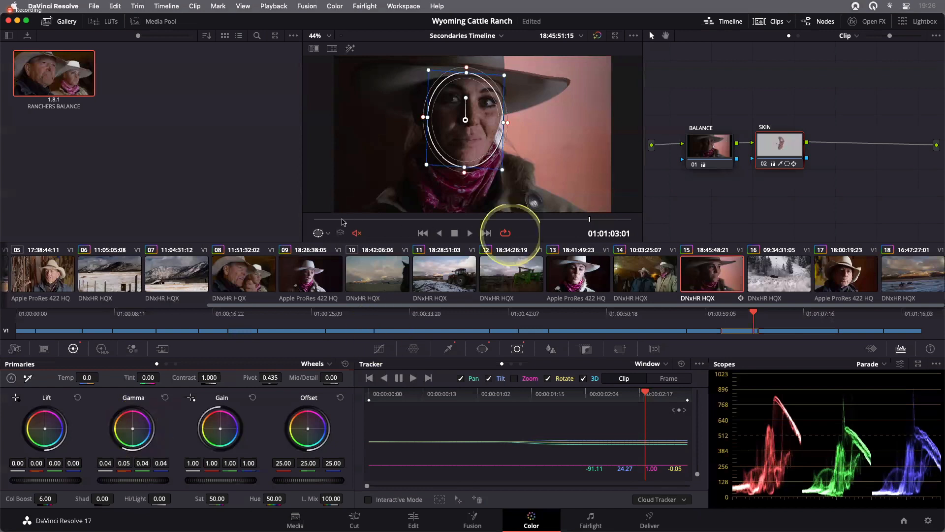
# - From the clip's first frame, add a serial node after SKIN and label it EYES
pyautogui.click(418, 219)
pyautogui.moveTo(407, 221); pyautogui.dragTo(305, 222)
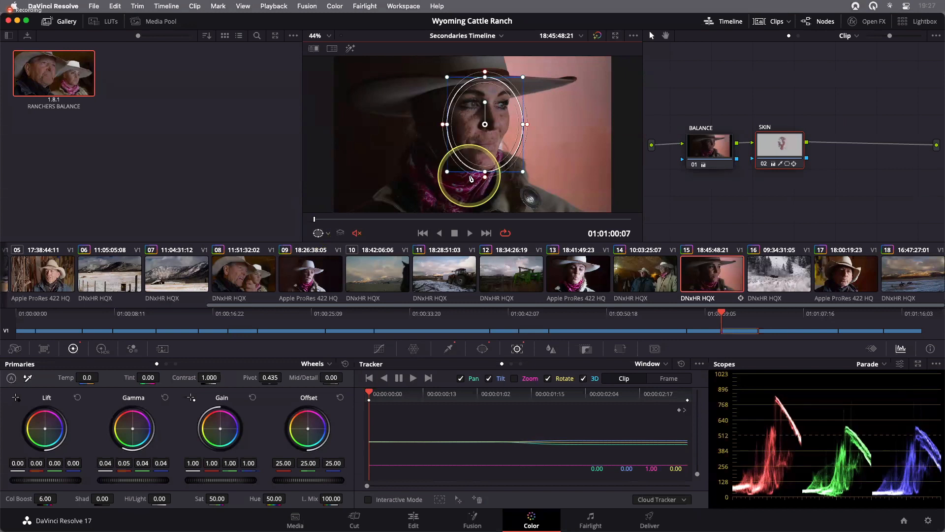
pyautogui.click(780, 154)
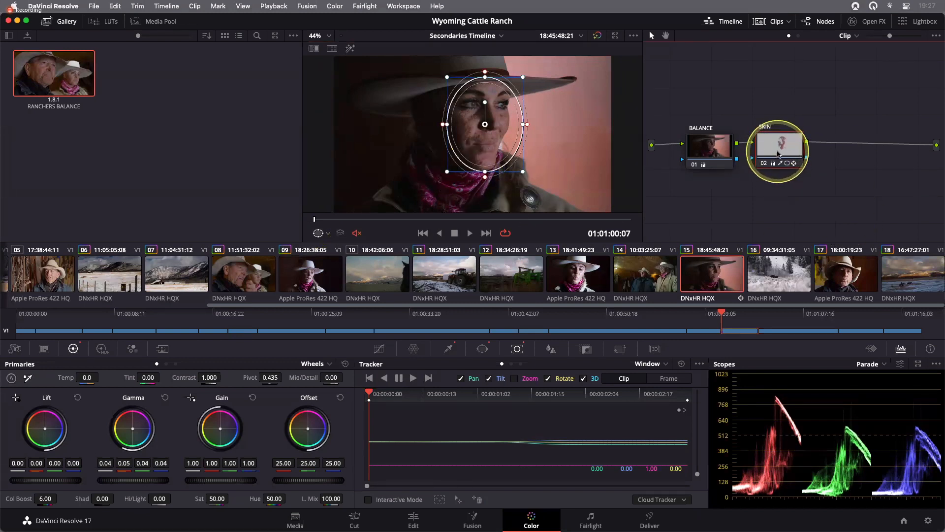
pyautogui.hotkey('alt', 's')
pyautogui.rightClick(847, 150)
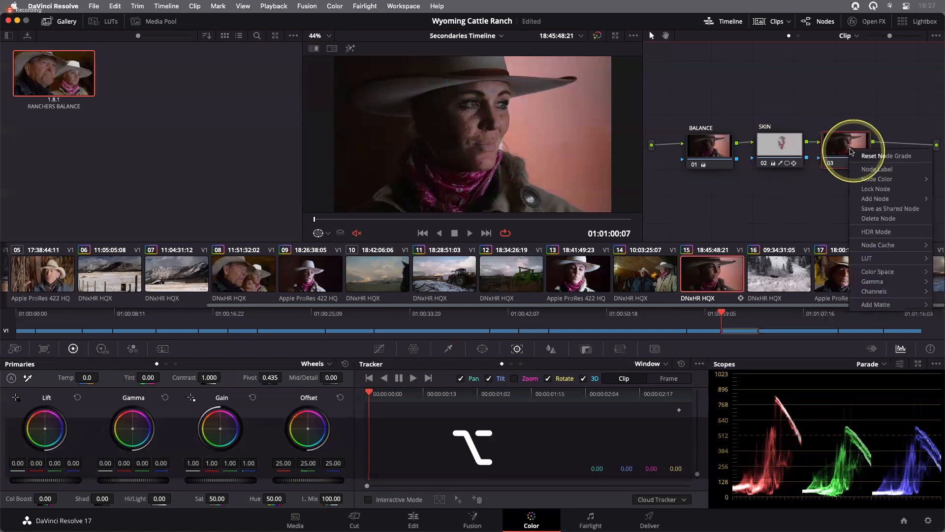
pyautogui.click(873, 169)
pyautogui.write('EYES')
pyautogui.press('Return')
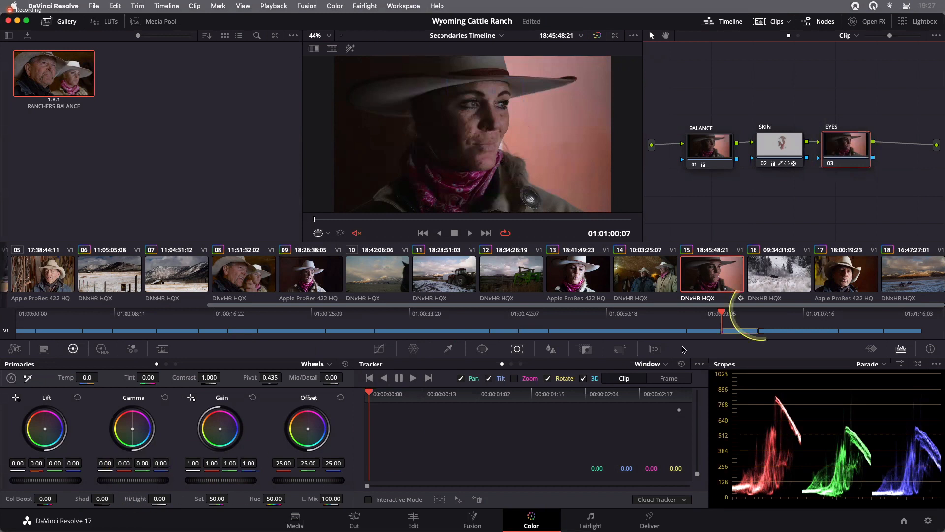
# - Reduce the SKIN node's gamma slightly and reselect the EYES node
pyautogui.click(772, 154)
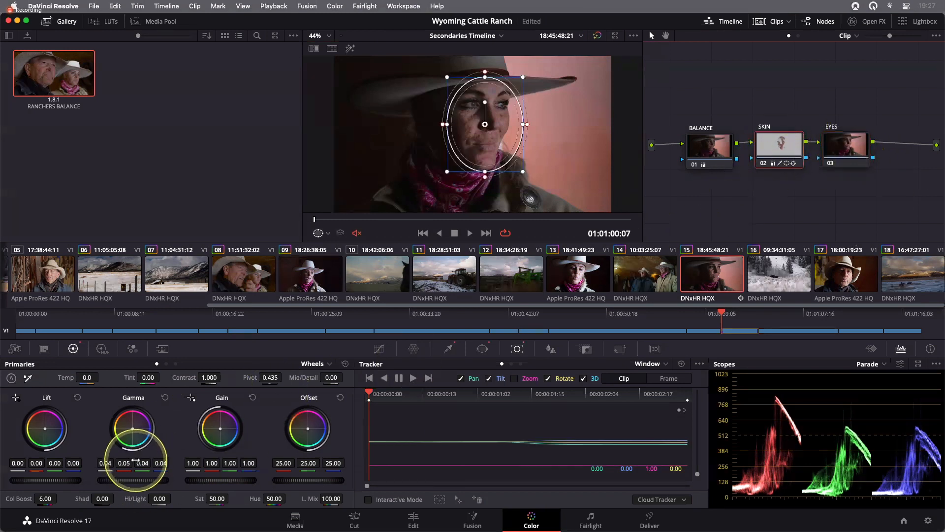
pyautogui.moveTo(135, 478)
pyautogui.mouseDown()
pyautogui.moveTo(93, 477)
pyautogui.moveTo(121, 480)
pyautogui.mouseUp()
pyautogui.click(848, 155)
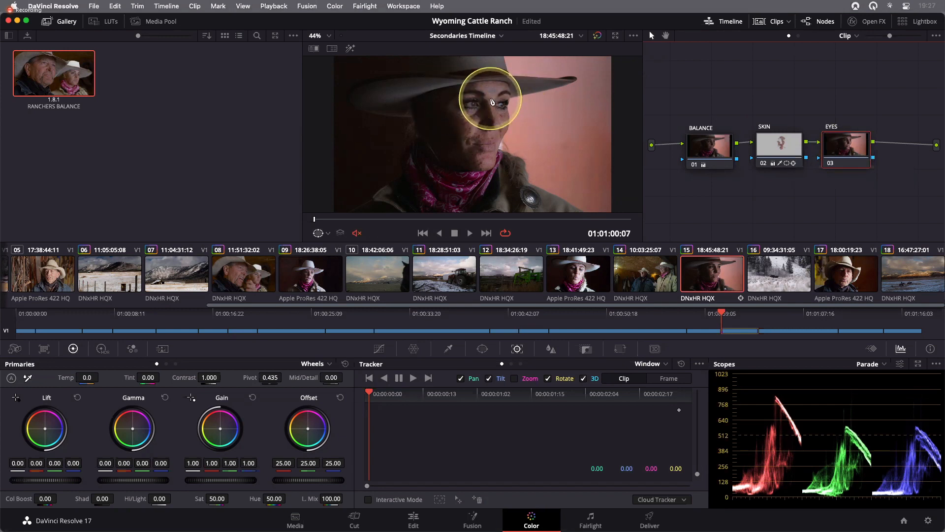
# - Zoom the viewer into the eyes and add a circular window on the EYES node, flattened into an ellipse over them
pyautogui.press('super')
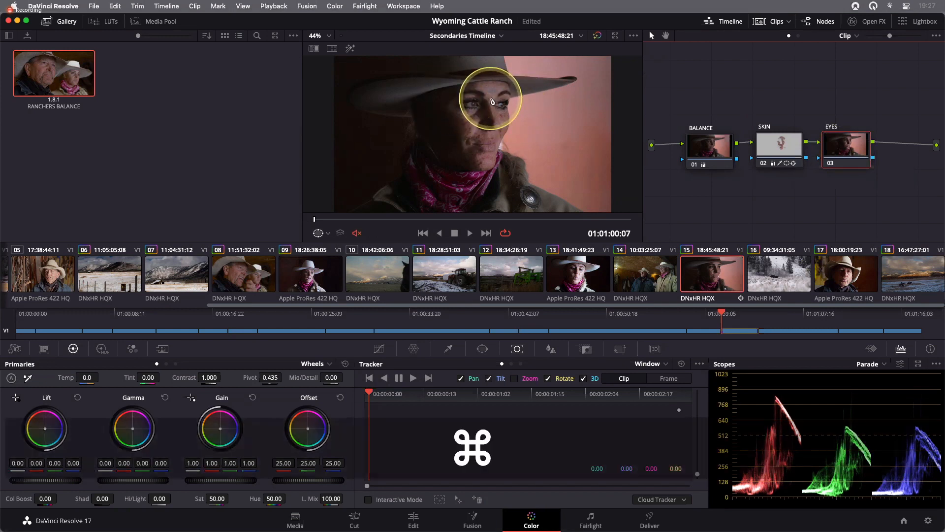
pyautogui.scroll(5, 492, 101)
pyautogui.press('alt')
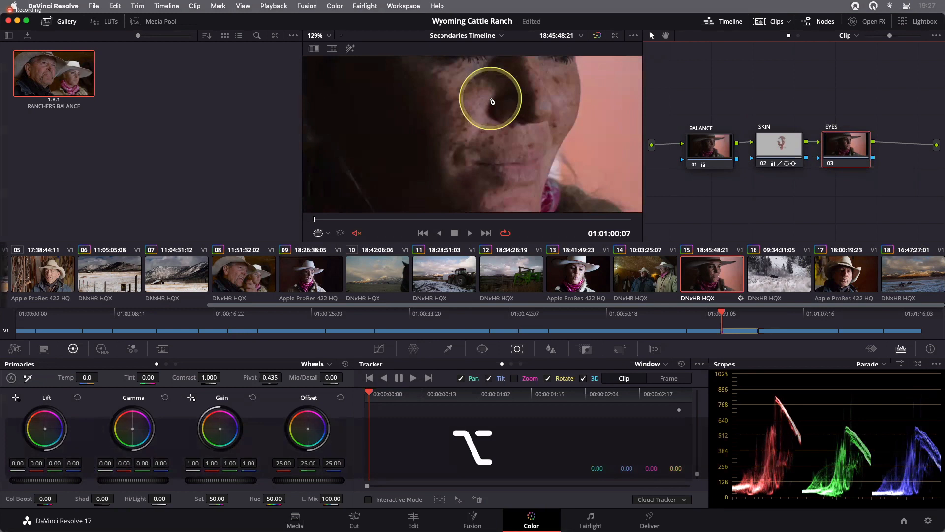
pyautogui.press('super')
pyautogui.scroll(6, 490, 98)
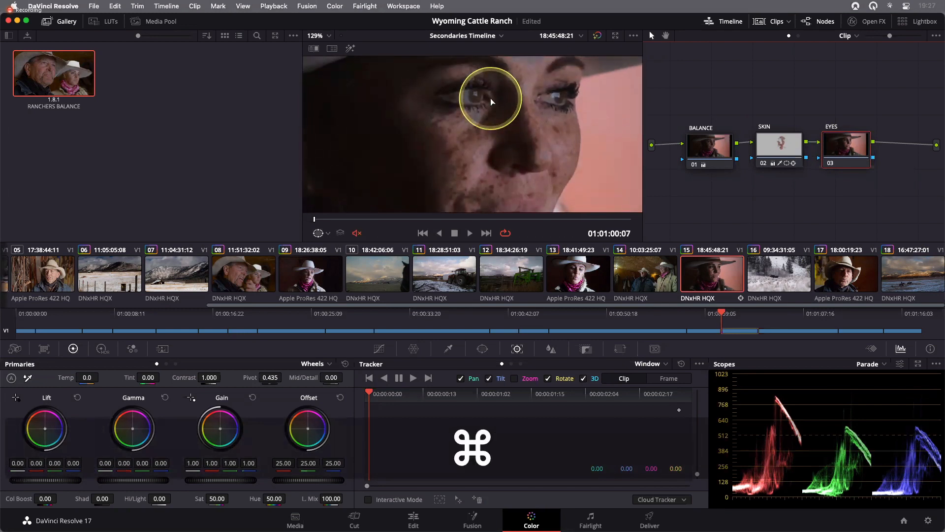
pyautogui.scroll(2, 490, 99)
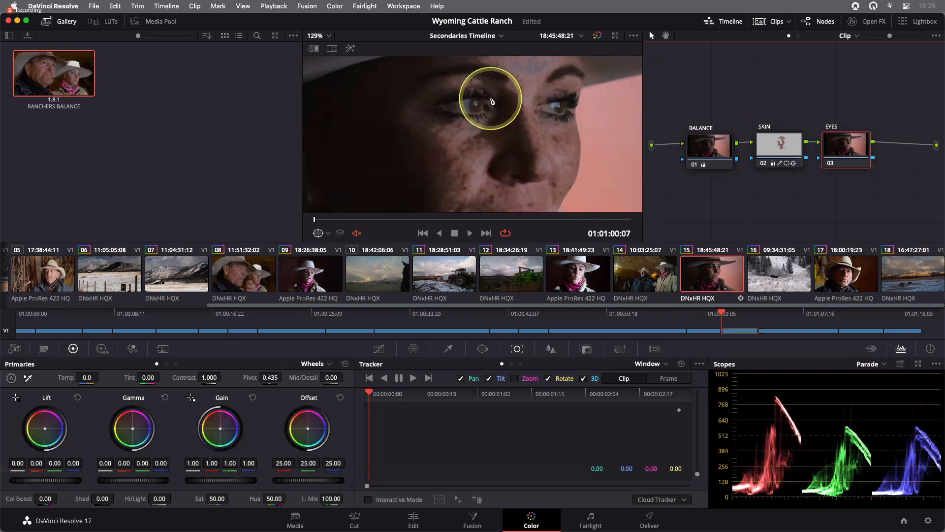
pyautogui.click(849, 148)
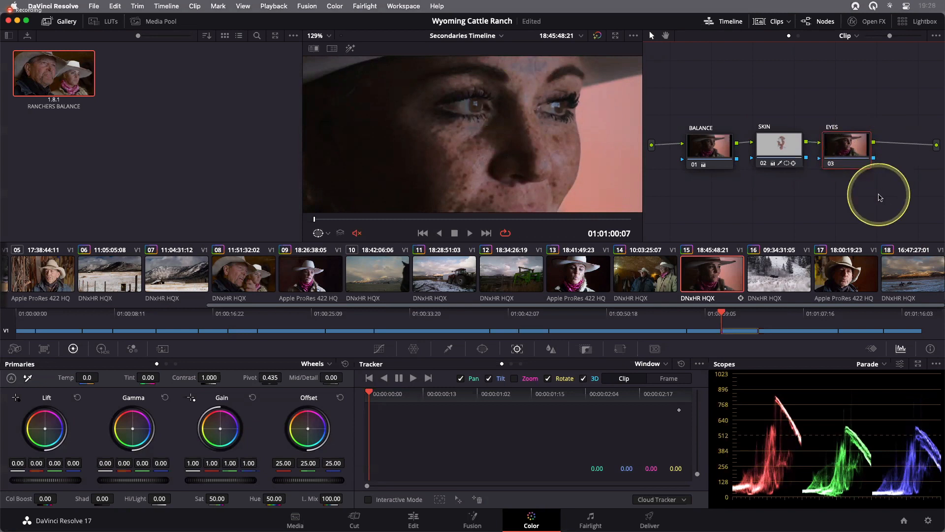
pyautogui.click(482, 349)
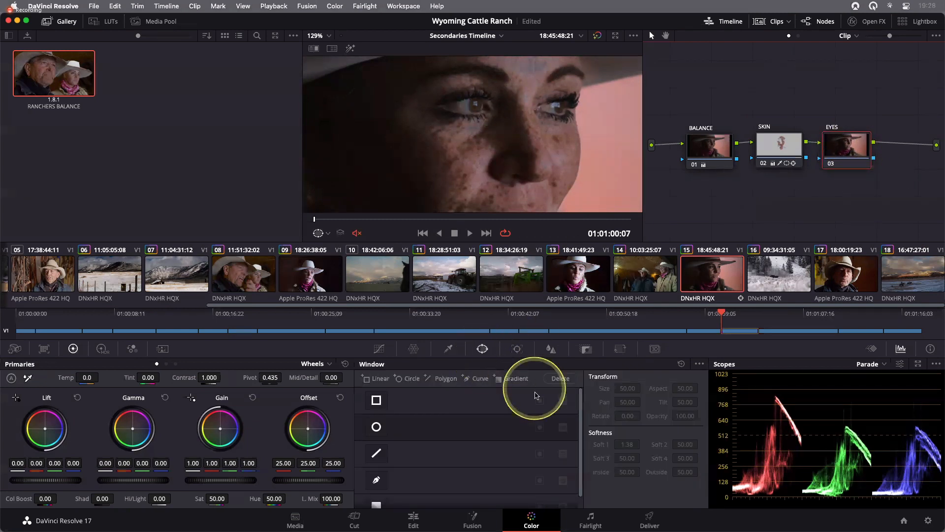
pyautogui.click(376, 427)
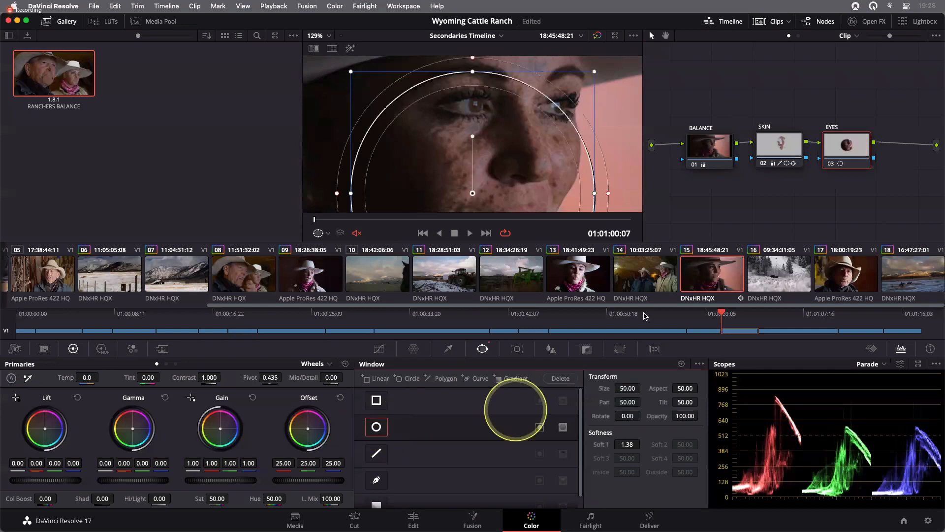
pyautogui.moveTo(472, 72); pyautogui.dragTo(480, 107)
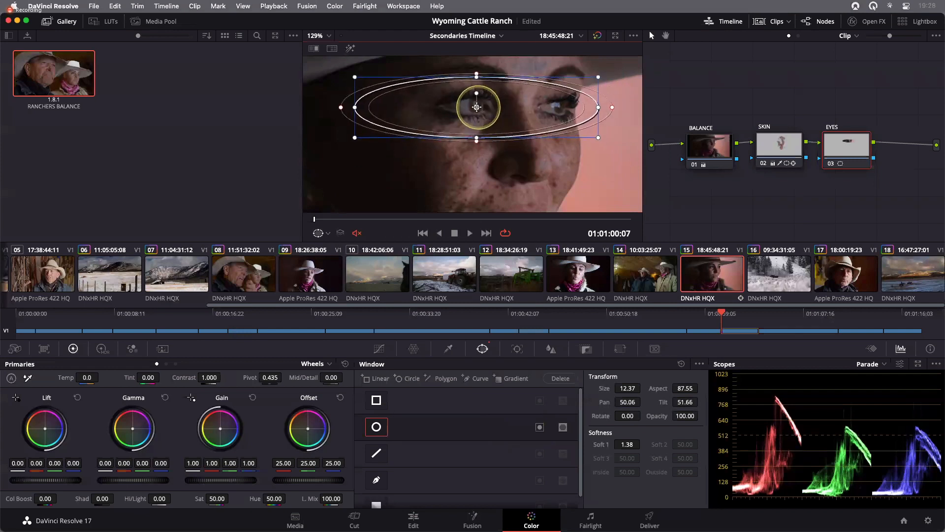
# - Center the eye ellipse across both eyes, adjust its width, and set its softness to 3.00
pyautogui.moveTo(360, 107); pyautogui.dragTo(383, 108)
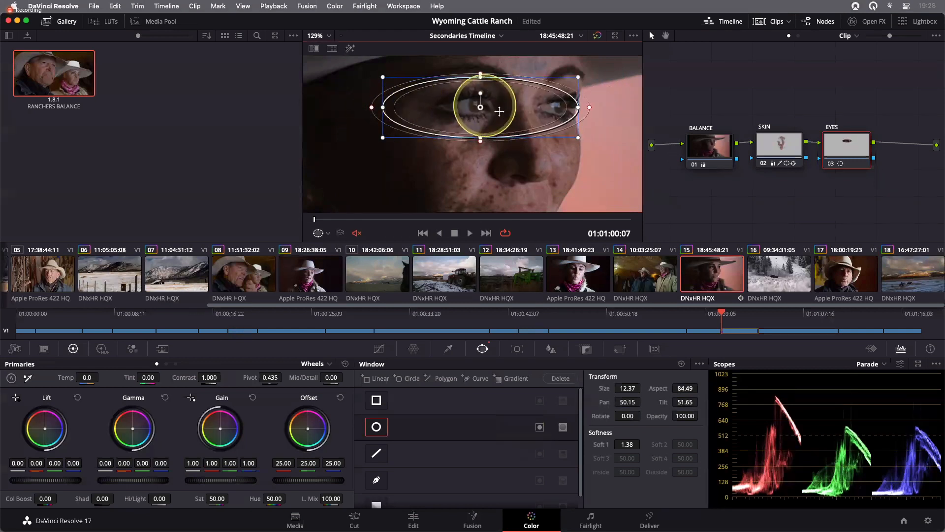
pyautogui.moveTo(481, 107); pyautogui.dragTo(506, 107)
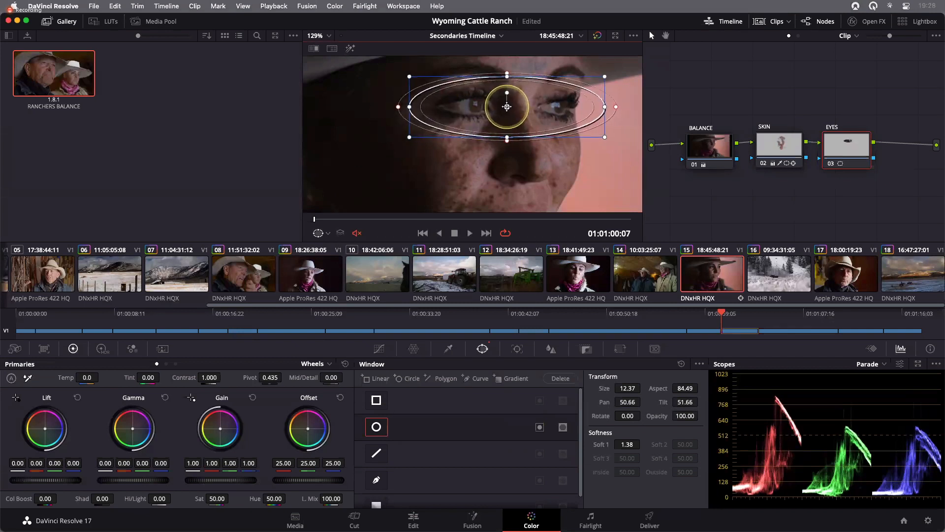
pyautogui.moveTo(602, 108); pyautogui.dragTo(600, 109)
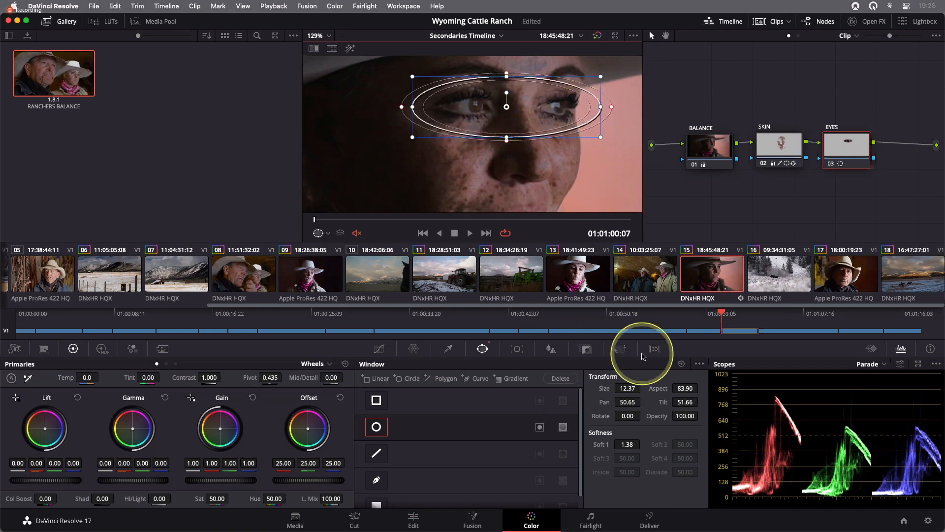
pyautogui.moveTo(402, 109); pyautogui.dragTo(398, 110)
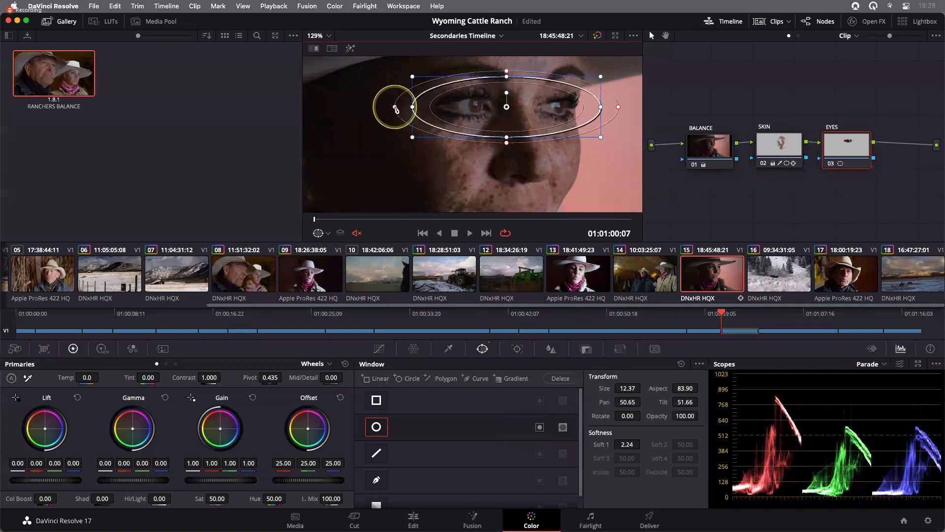
pyautogui.moveTo(393, 109); pyautogui.dragTo(406, 107)
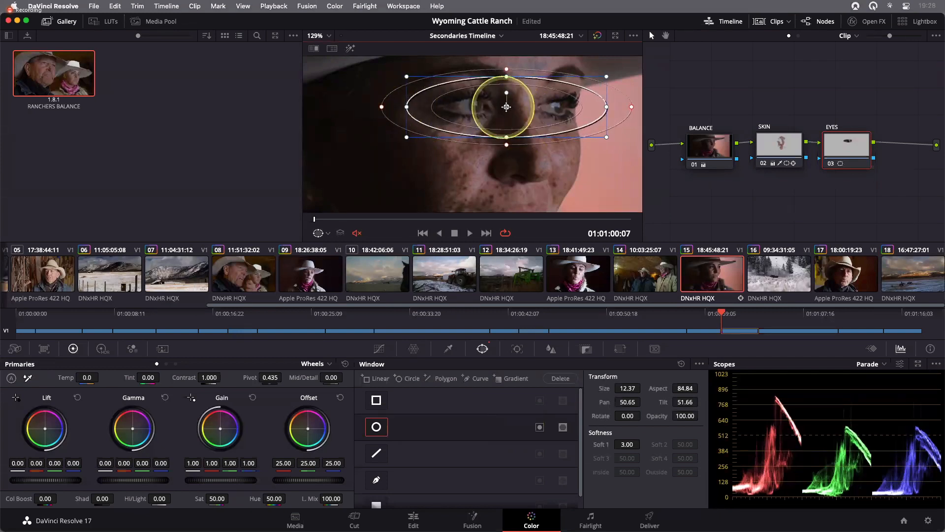
pyautogui.moveTo(406, 107); pyautogui.dragTo(399, 107)
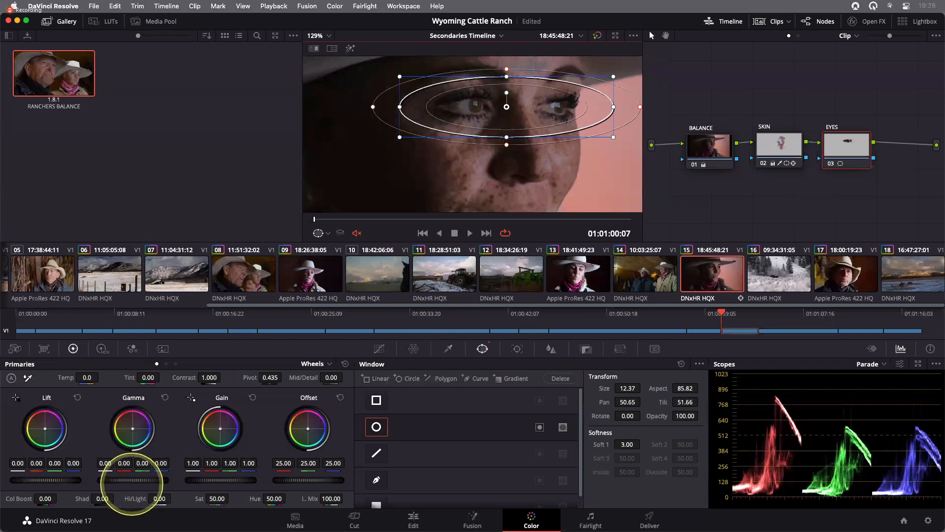
# - Raise the EYES node's gamma to 0.04 and set Mid/Detail to 53.00
pyautogui.moveTo(132, 482); pyautogui.dragTo(198, 482)
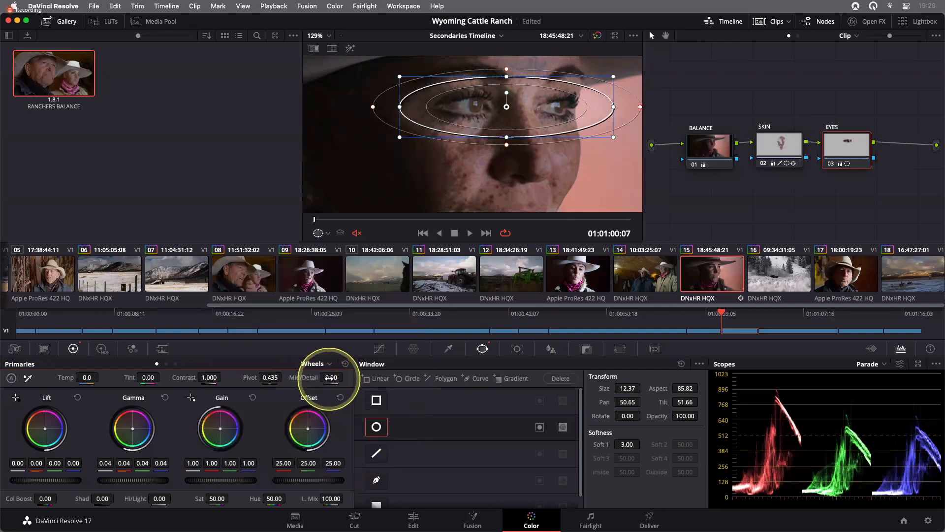
pyautogui.moveTo(330, 379); pyautogui.dragTo(396, 381)
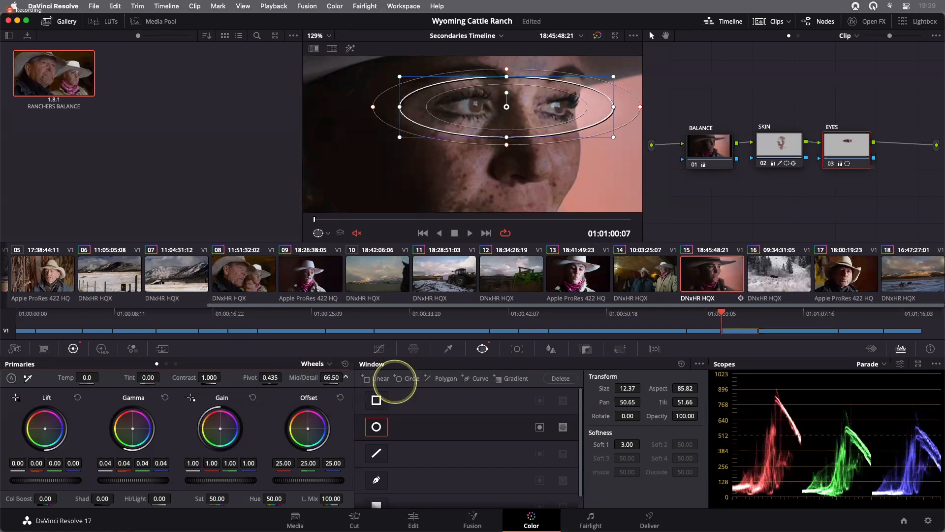
pyautogui.moveTo(394, 381); pyautogui.dragTo(332, 380)
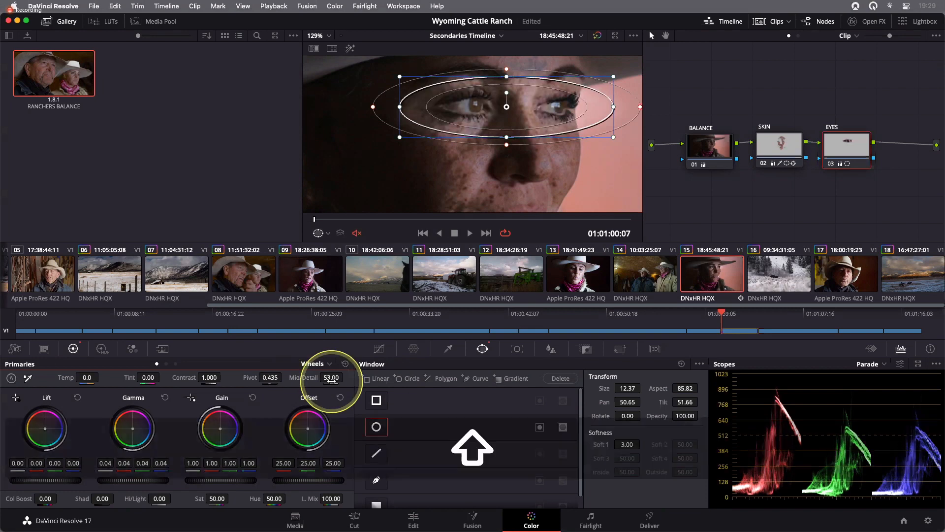
# - Fit the viewer, open the tracker, enable Zoom tracking and track the eye window forward through the clip
pyautogui.hotkey('shift', 'z')
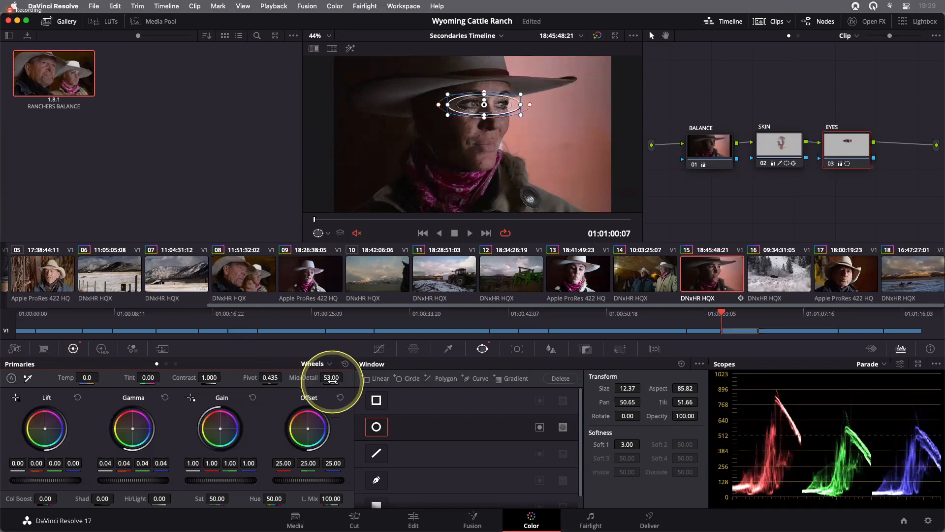
pyautogui.moveTo(314, 220); pyautogui.dragTo(309, 245)
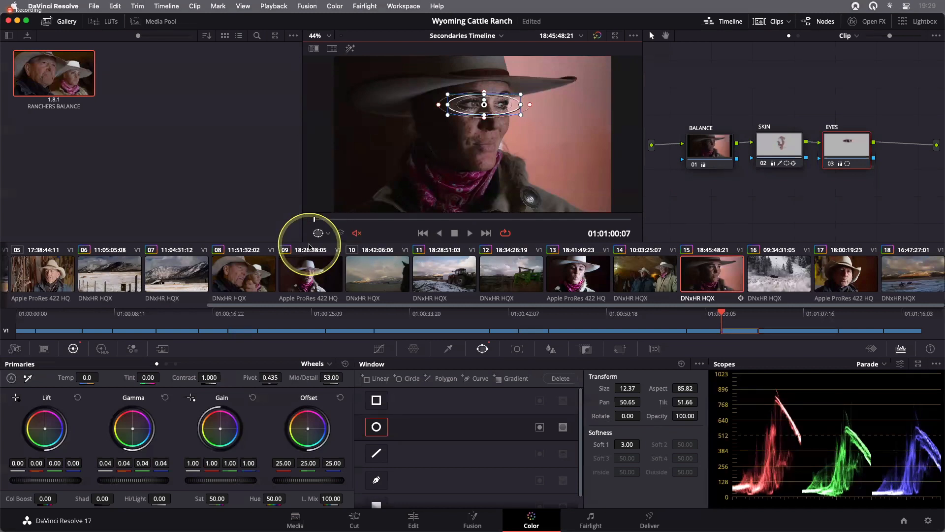
pyautogui.click(517, 348)
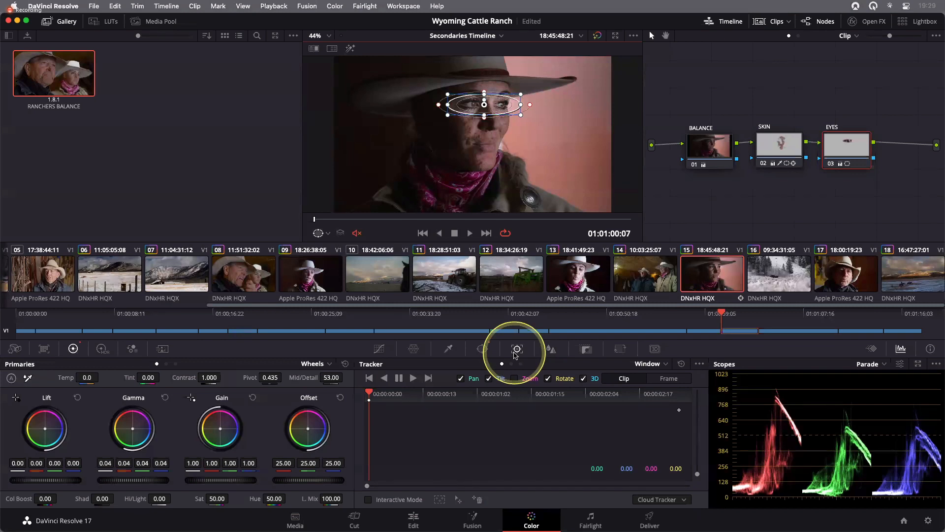
pyautogui.click(514, 378)
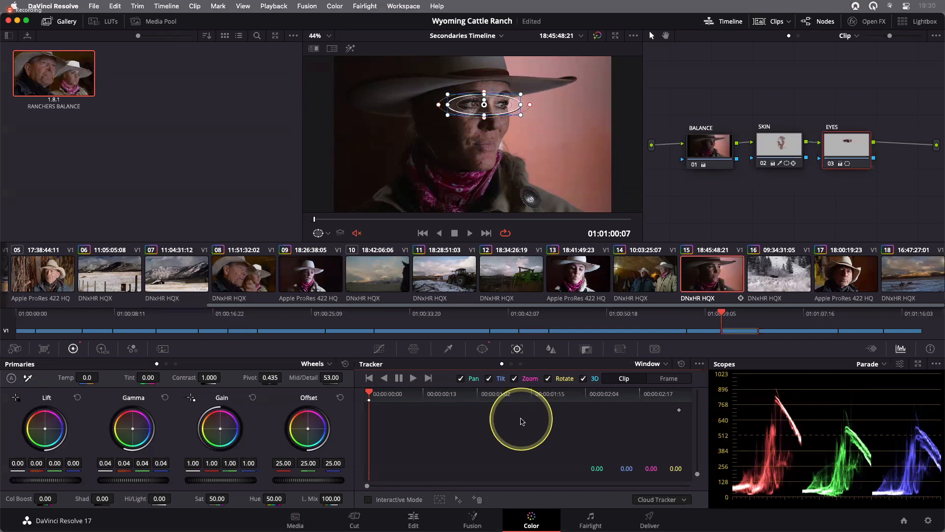
pyautogui.click(414, 380)
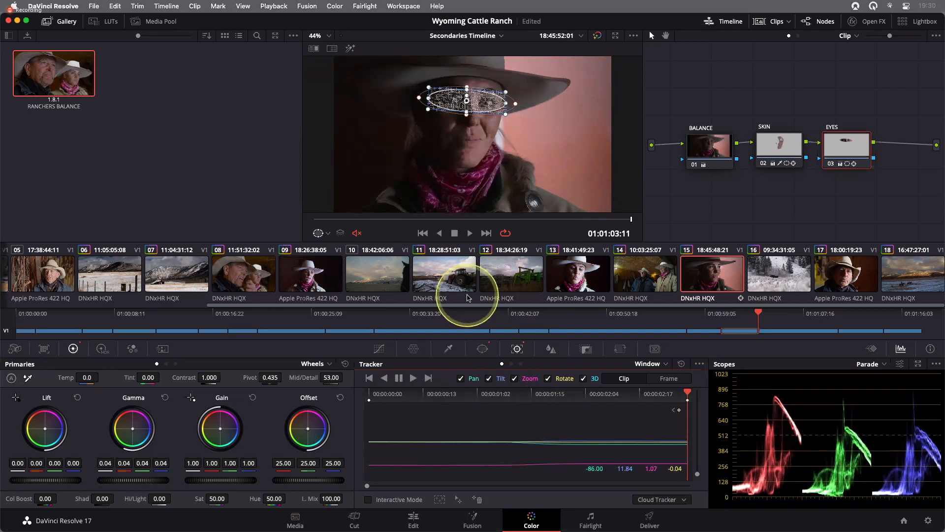
# - Hide the window overlay and scrub through the clip to review the tracked eye adjustment
pyautogui.click(328, 233)
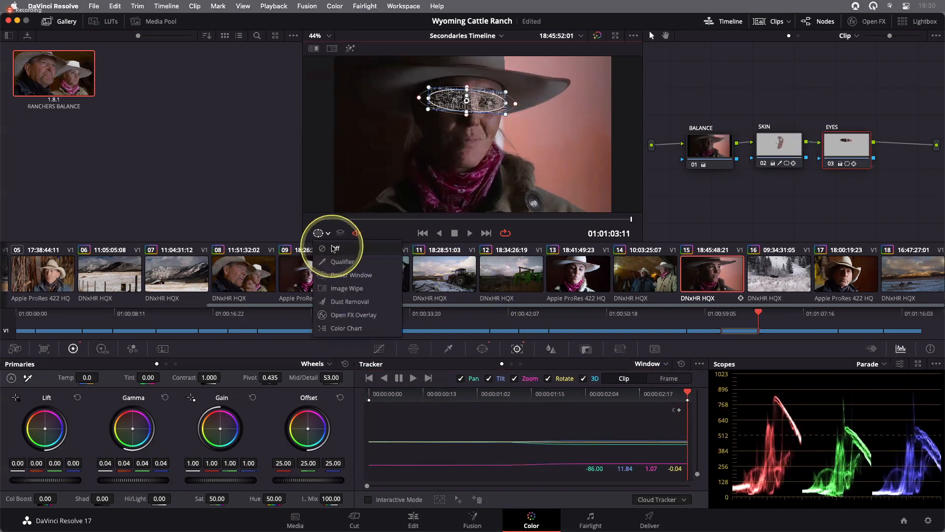
pyautogui.click(331, 240)
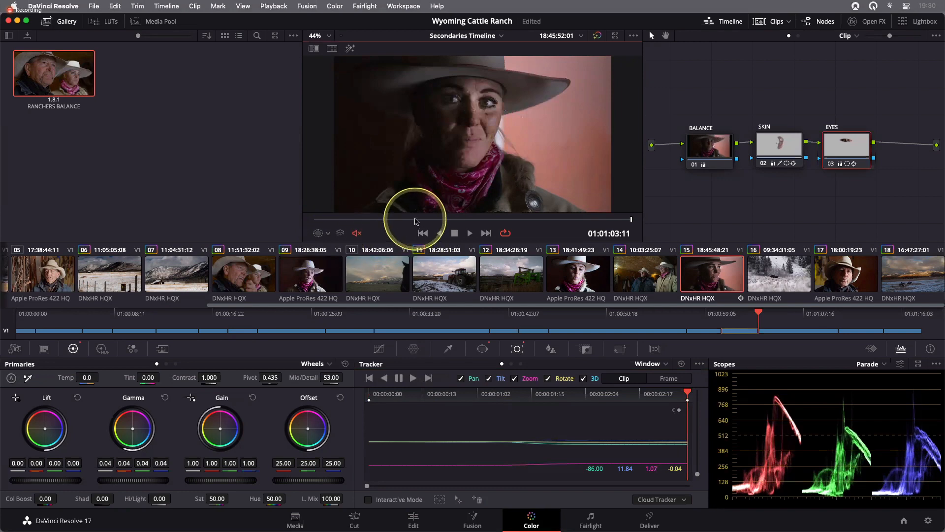
pyautogui.click(423, 232)
pyautogui.moveTo(331, 220); pyautogui.dragTo(371, 221)
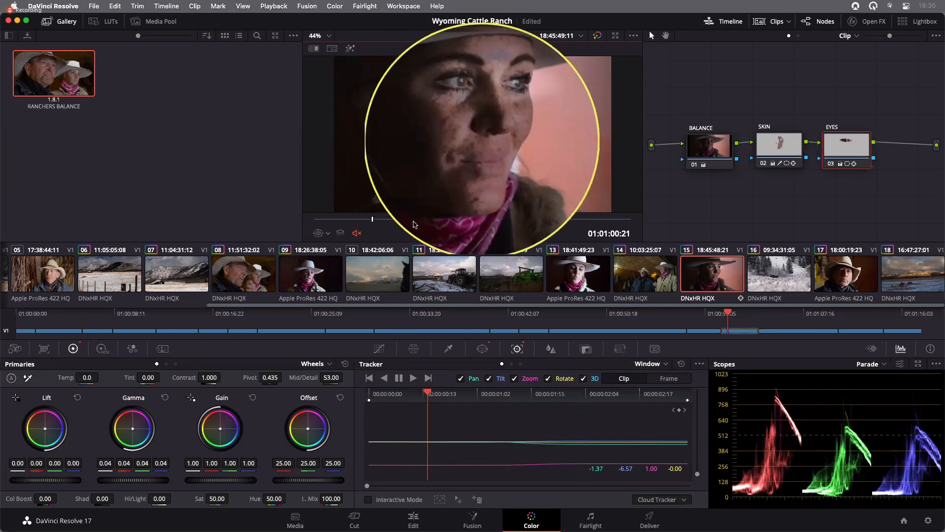
pyautogui.moveTo(373, 219); pyautogui.dragTo(409, 224)
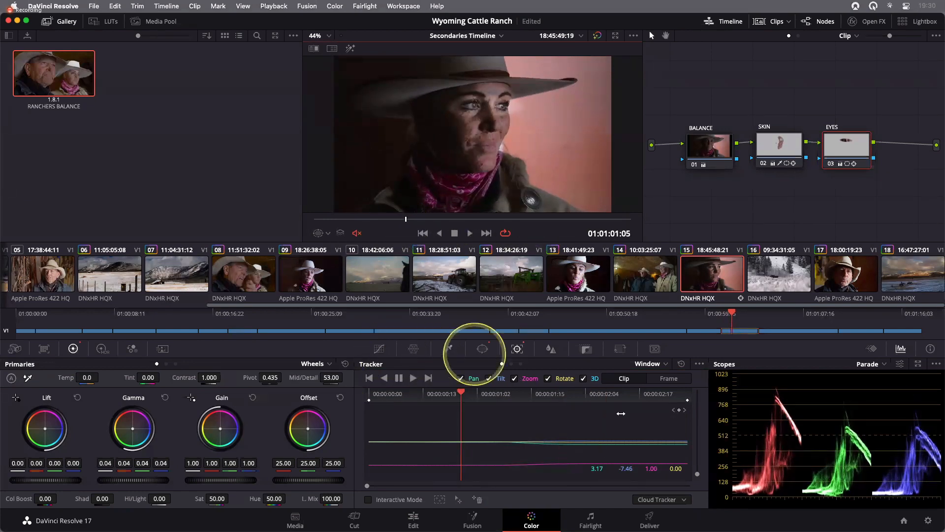
# - Raise the eye window's softness to 13.76, scrubbing the clip without the overlay to judge the result
pyautogui.click(483, 349)
pyautogui.moveTo(633, 445); pyautogui.dragTo(675, 446)
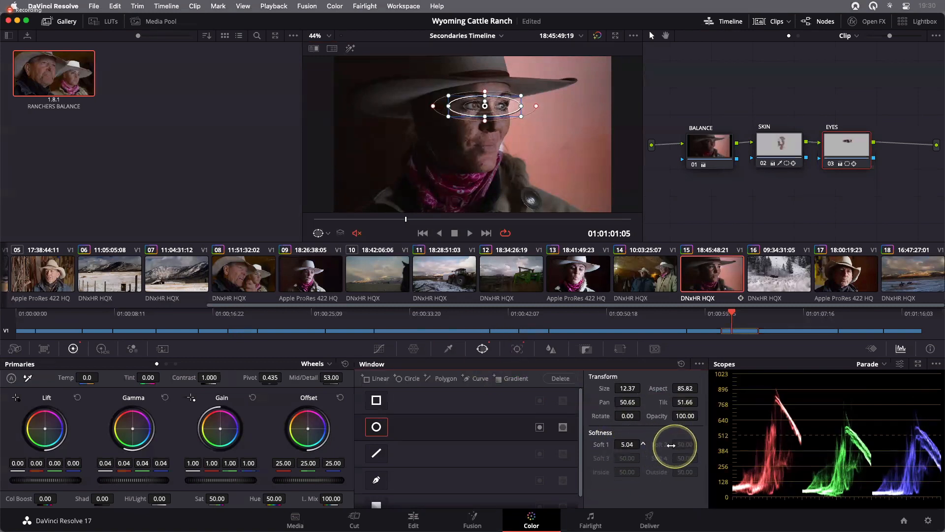
pyautogui.click(326, 233)
pyautogui.click(333, 250)
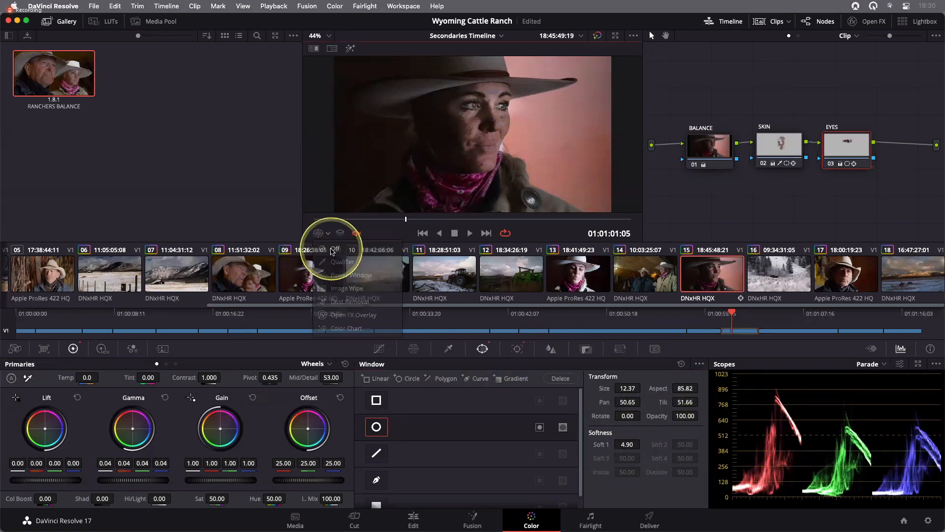
pyautogui.moveTo(405, 221)
pyautogui.mouseDown()
pyautogui.moveTo(370, 217)
pyautogui.moveTo(534, 217)
pyautogui.moveTo(440, 223)
pyautogui.moveTo(479, 219)
pyautogui.moveTo(447, 220)
pyautogui.mouseUp()
pyautogui.moveTo(445, 227)
pyautogui.mouseDown()
pyautogui.moveTo(409, 226)
pyautogui.moveTo(529, 232)
pyautogui.mouseUp()
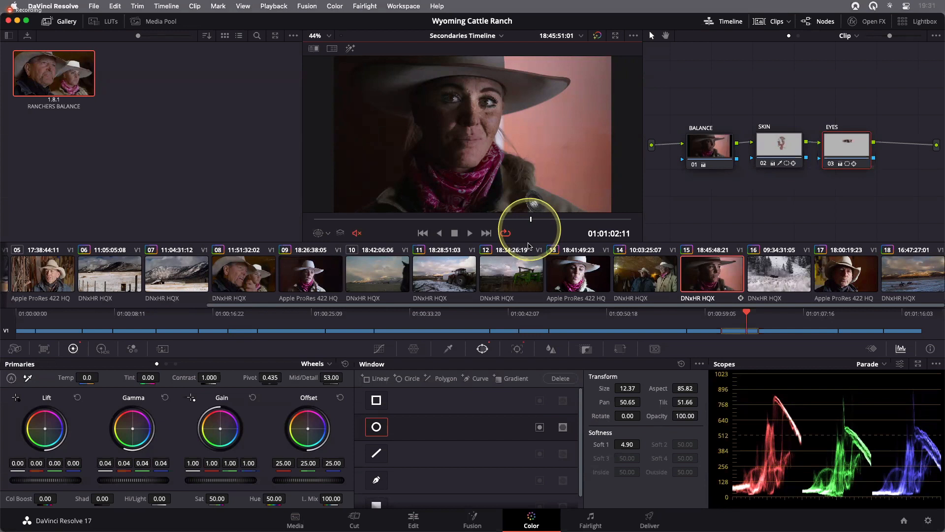
pyautogui.moveTo(627, 444); pyautogui.dragTo(663, 446)
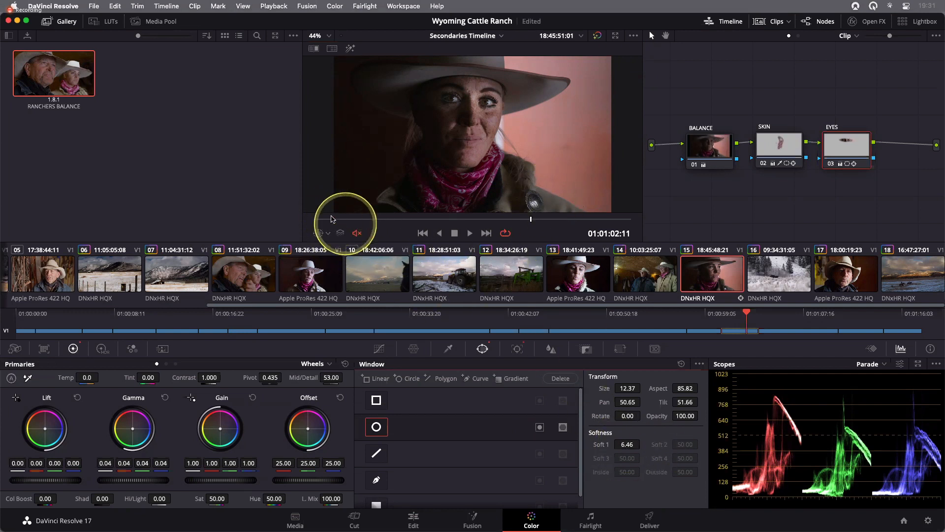
pyautogui.moveTo(354, 218); pyautogui.dragTo(314, 220)
pyautogui.moveTo(627, 444); pyautogui.dragTo(813, 443)
pyautogui.moveTo(315, 220); pyautogui.dragTo(385, 218)
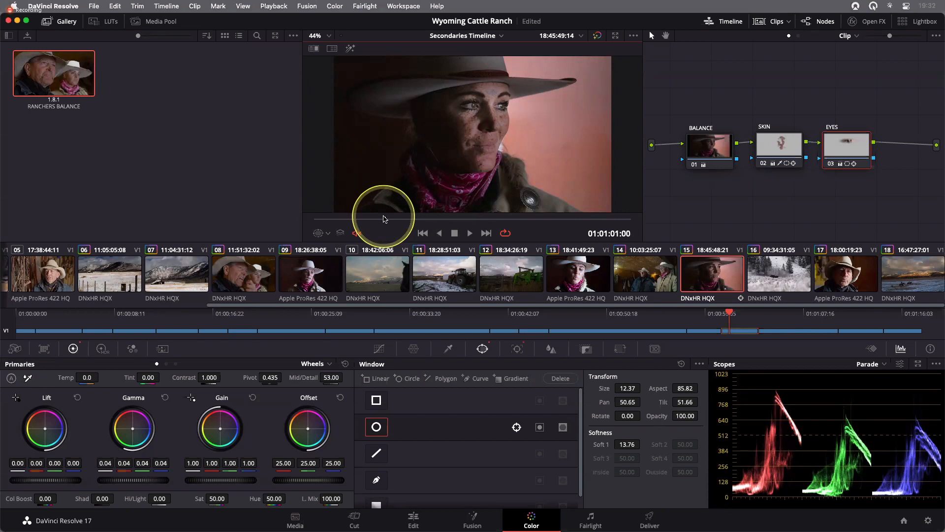
pyautogui.press('super')
pyautogui.press('super+Tab')
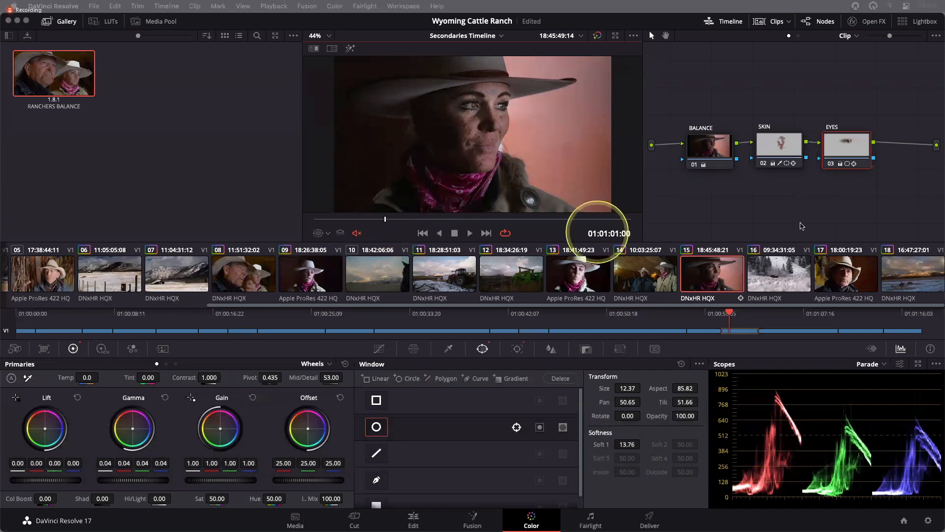
# - Add a serial node after the EYES node and tidy the node graph layout
pyautogui.click(850, 150)
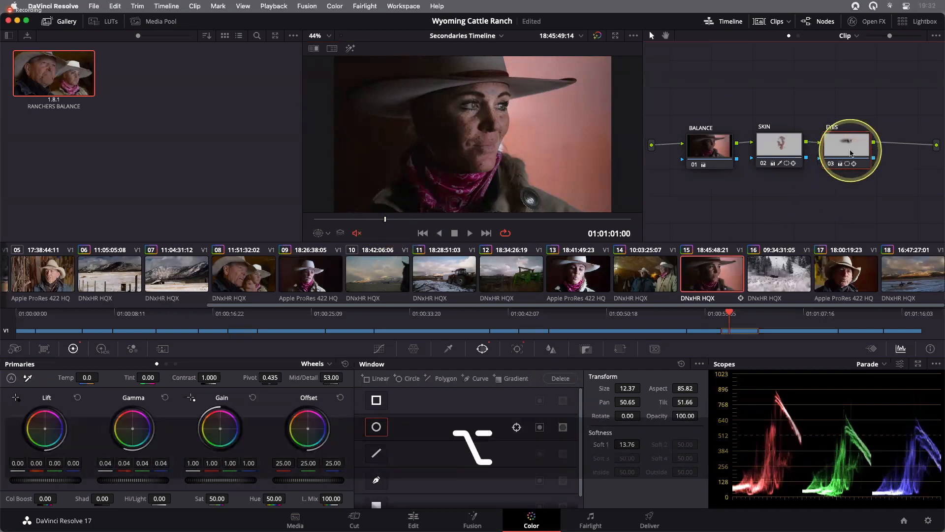
pyautogui.hotkey('alt', 's')
pyautogui.moveTo(694, 196); pyautogui.dragTo(909, 159)
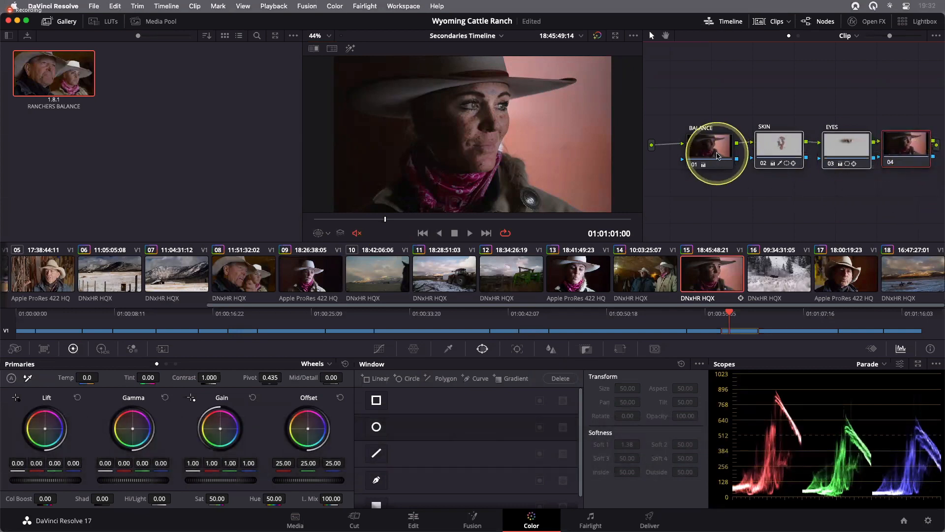
pyautogui.moveTo(717, 155); pyautogui.dragTo(708, 151)
pyautogui.moveTo(924, 206); pyautogui.dragTo(687, 133)
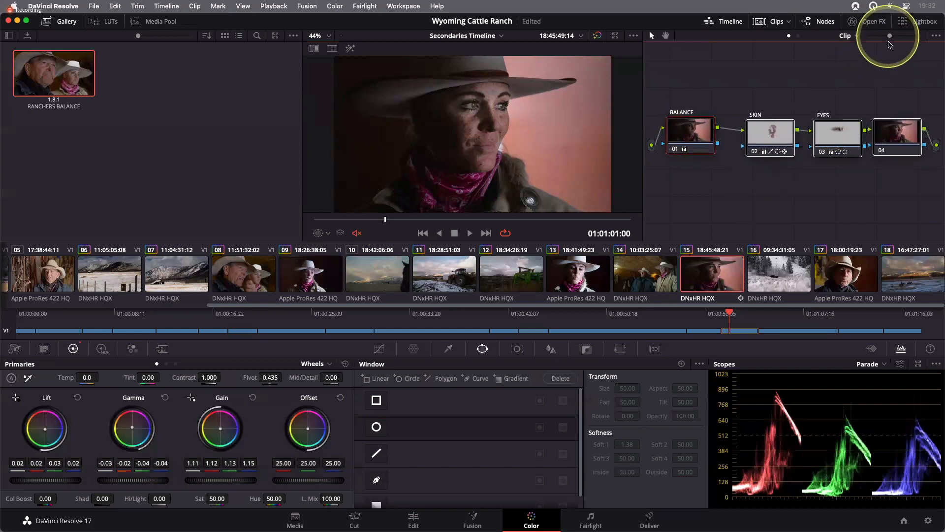
pyautogui.moveTo(890, 39); pyautogui.dragTo(878, 37)
# - Label the new node 04 as VIGNETTE
pyautogui.click(886, 152)
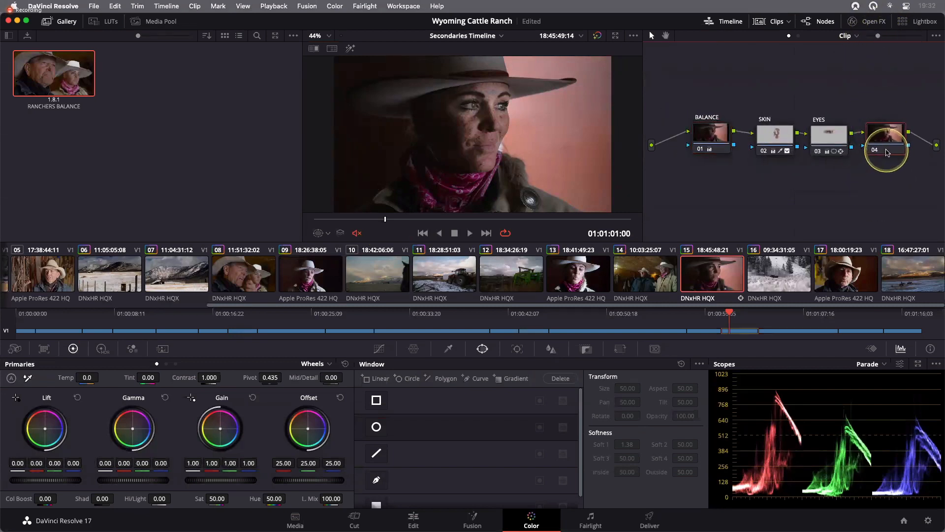
pyautogui.click(831, 144)
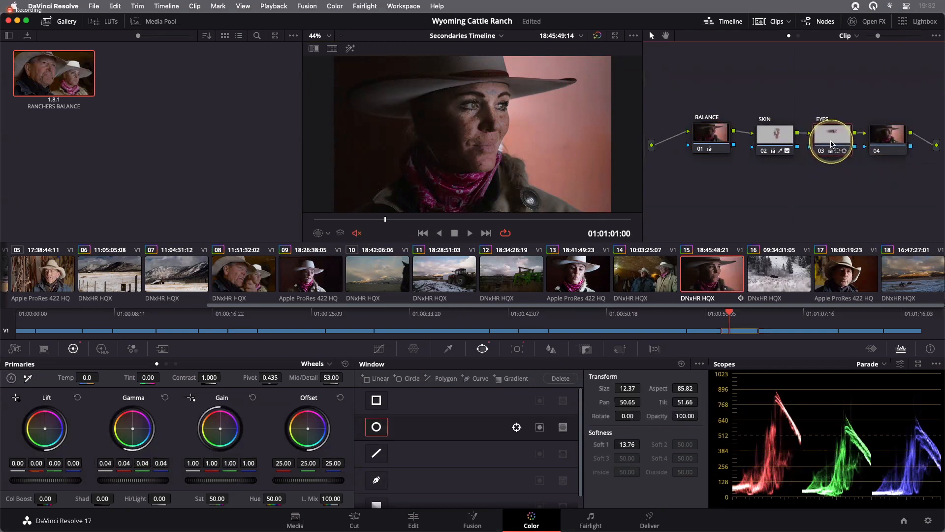
pyautogui.click(888, 142)
pyautogui.rightClick(891, 141)
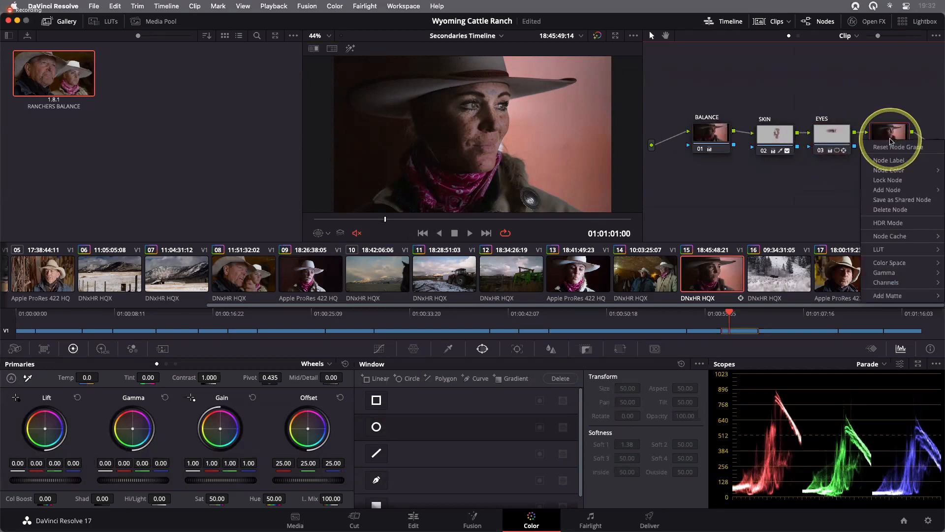
pyautogui.write('VIGNETTE')
pyautogui.press('Return')
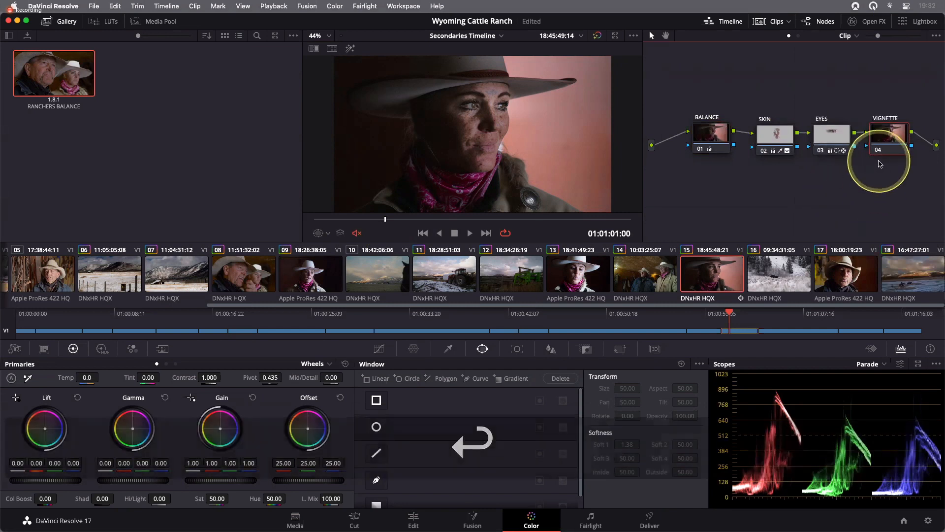
# - Add a circular window to the VIGNETTE node, show the overlay, and size it to 83.86 with pan 55.05 over her face
pyautogui.click(376, 427)
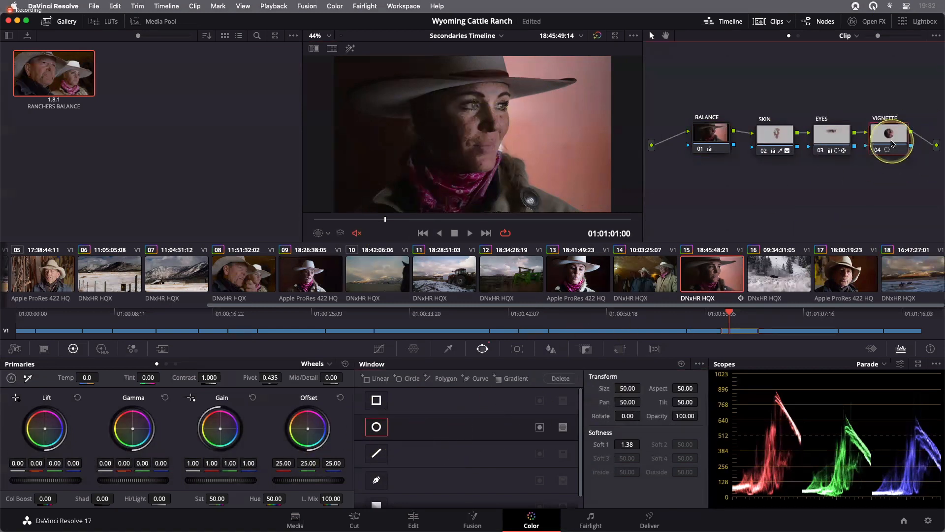
pyautogui.click(322, 233)
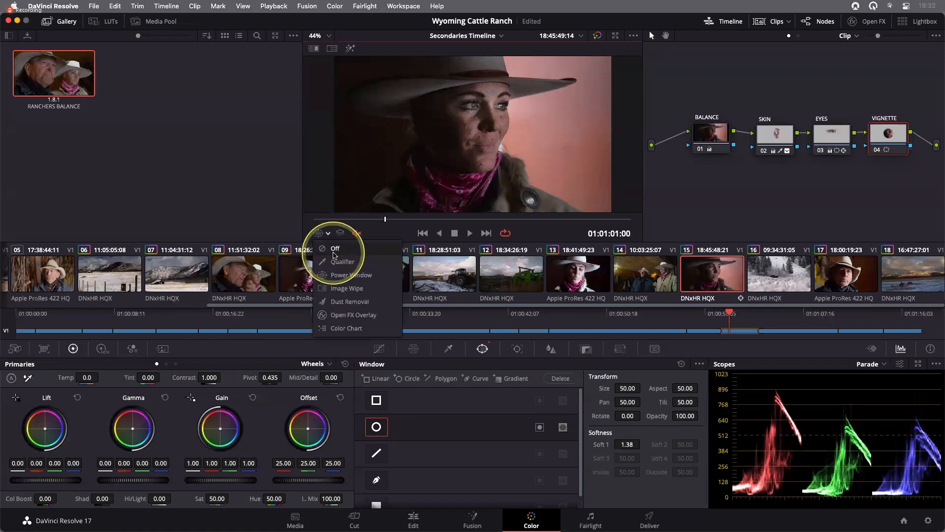
pyautogui.click(344, 274)
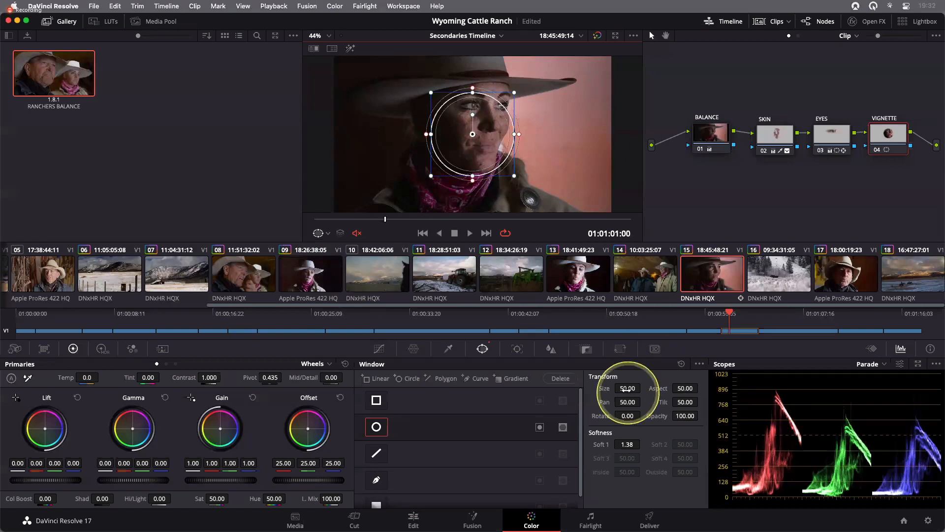
pyautogui.moveTo(627, 387); pyautogui.dragTo(865, 406)
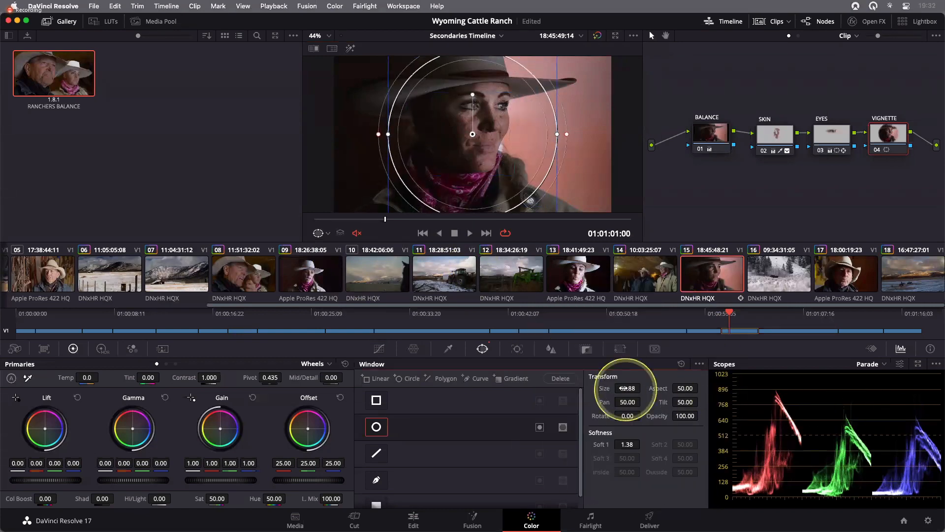
pyautogui.moveTo(621, 386); pyautogui.dragTo(791, 384)
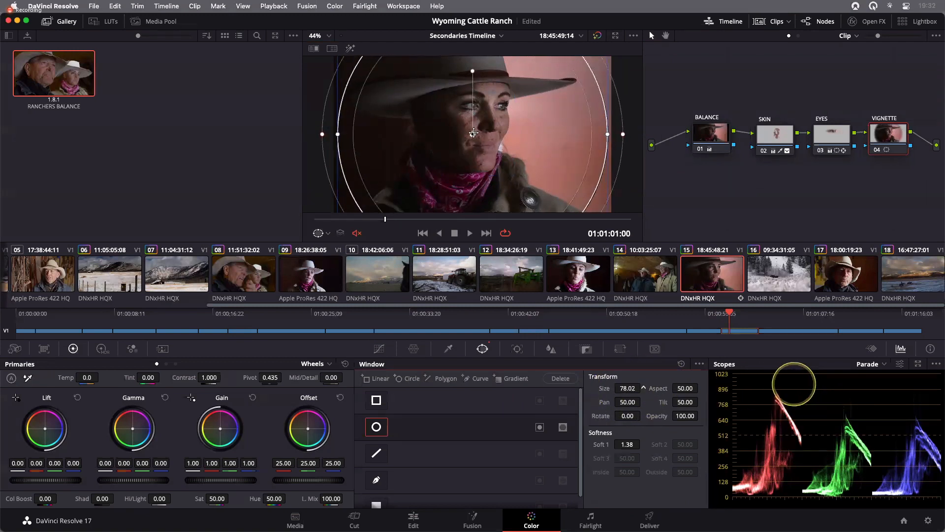
pyautogui.moveTo(472, 134); pyautogui.dragTo(554, 122)
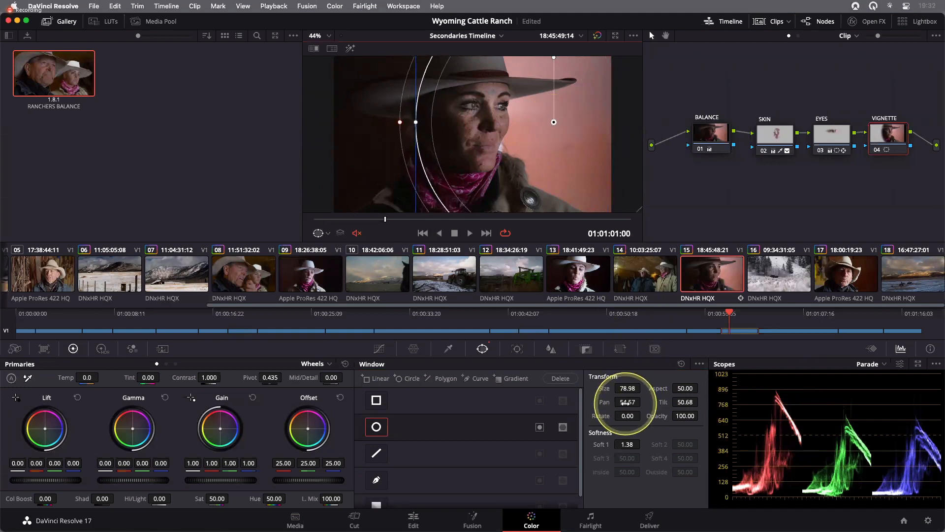
pyautogui.moveTo(627, 388); pyautogui.dragTo(704, 392)
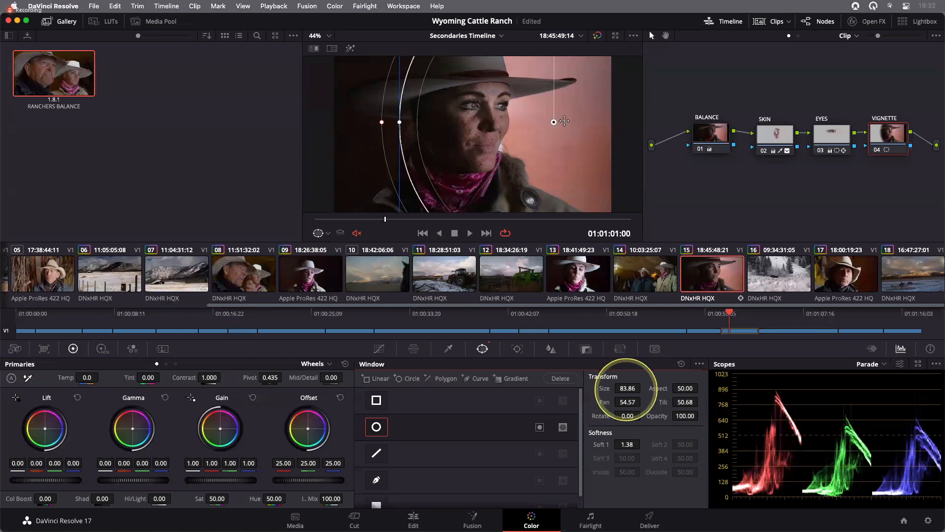
pyautogui.moveTo(561, 120); pyautogui.dragTo(563, 119)
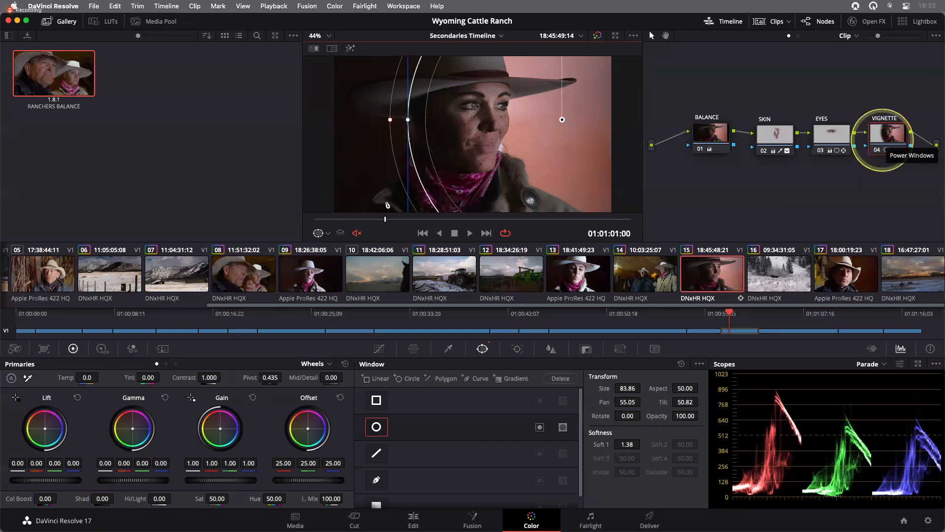
# - Invert the vignette window, toggling Highlight to check the matte
pyautogui.click(350, 48)
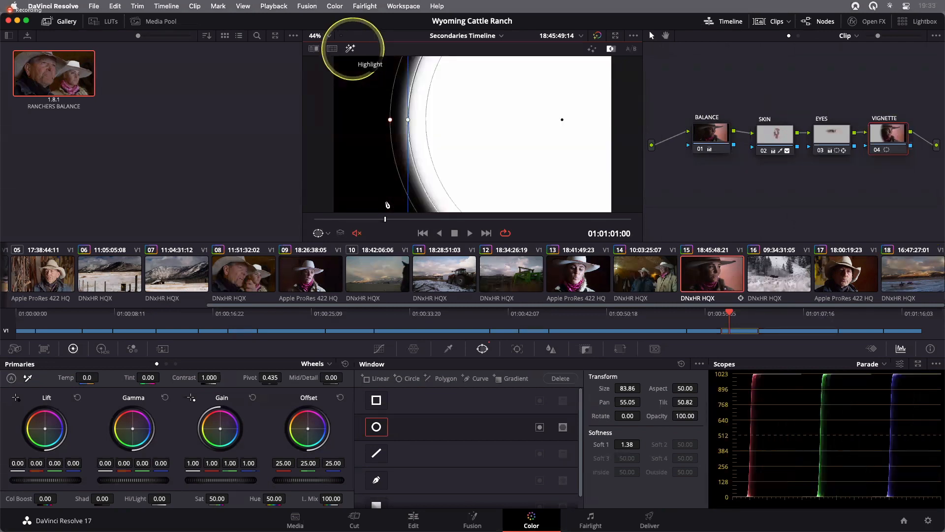
pyautogui.click(350, 48)
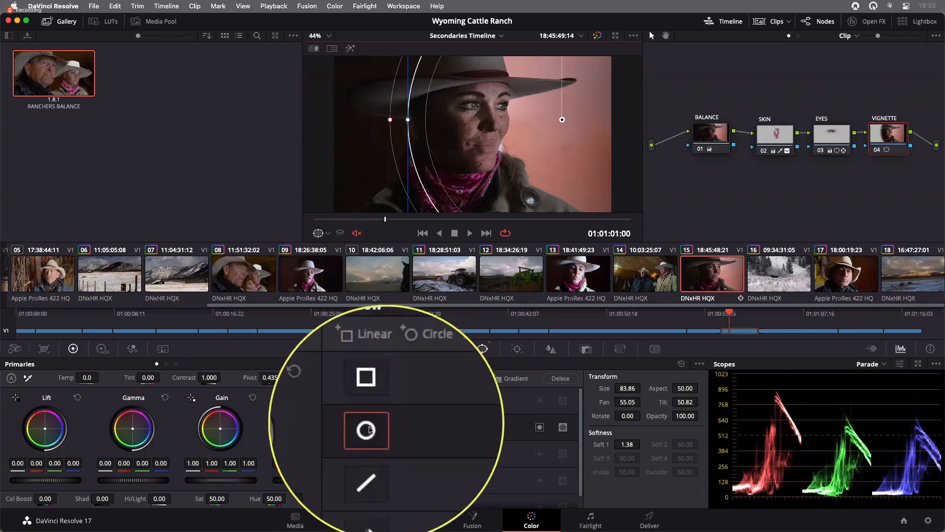
pyautogui.click(539, 428)
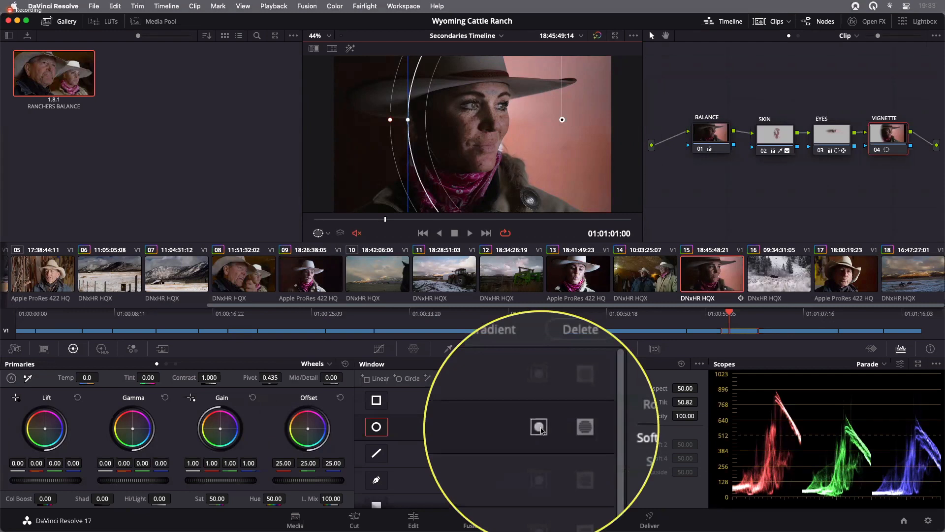
pyautogui.click(540, 427)
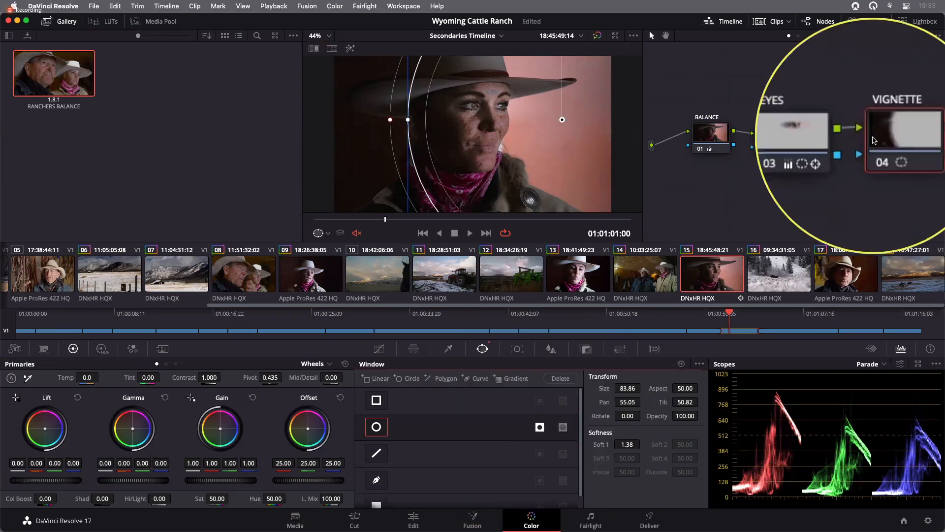
pyautogui.click(350, 48)
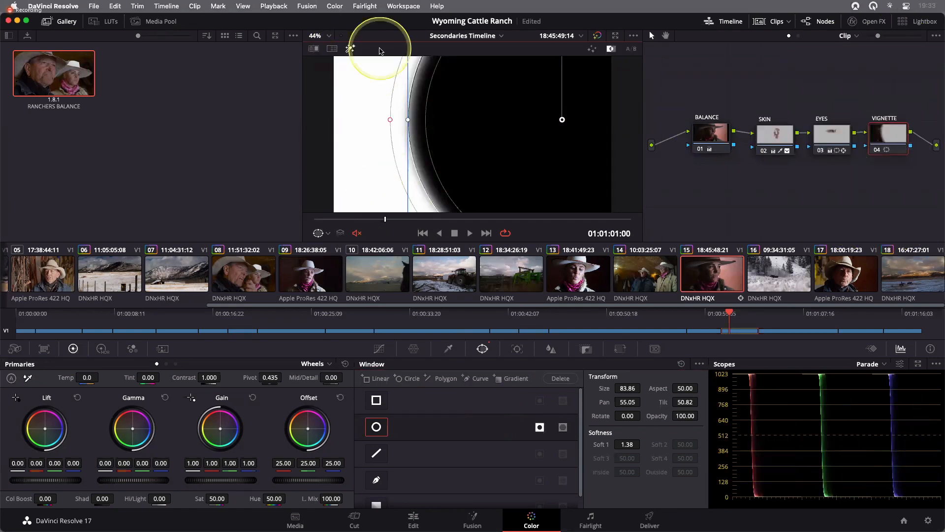
pyautogui.click(350, 49)
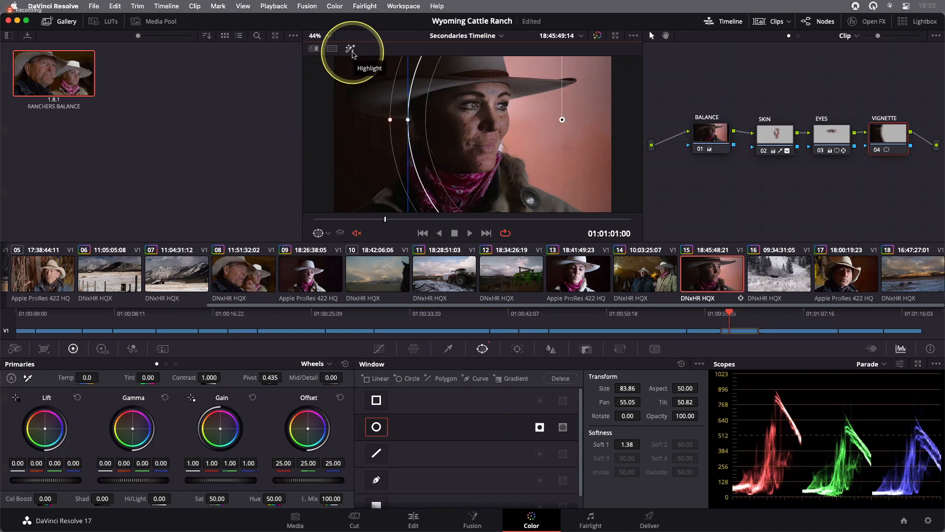
# - Apply a Gaussian Blur to the VIGNETTE node with strength 0.715 and close the effects library
pyautogui.click(877, 26)
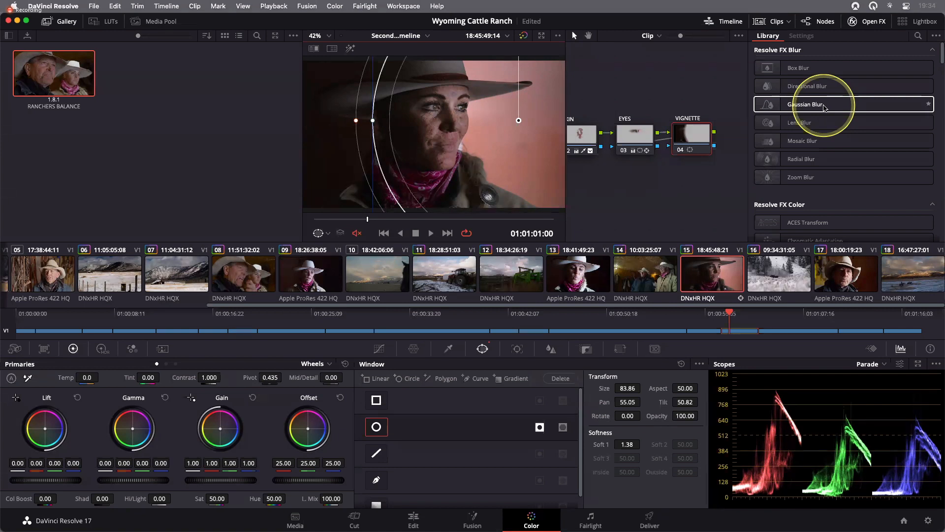
pyautogui.moveTo(824, 107); pyautogui.dragTo(698, 142)
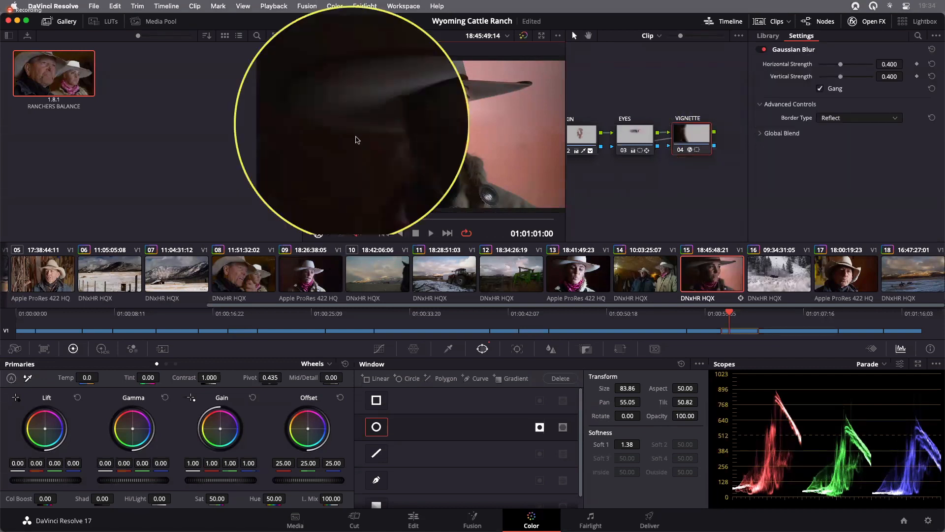
pyautogui.moveTo(844, 68)
pyautogui.mouseDown()
pyautogui.moveTo(867, 68)
pyautogui.moveTo(859, 67)
pyautogui.mouseUp()
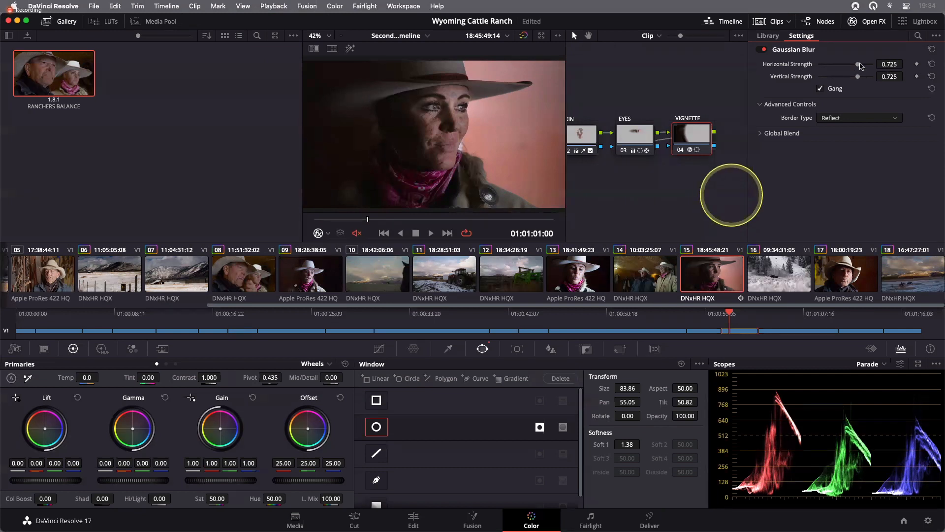
pyautogui.moveTo(859, 66); pyautogui.dragTo(858, 66)
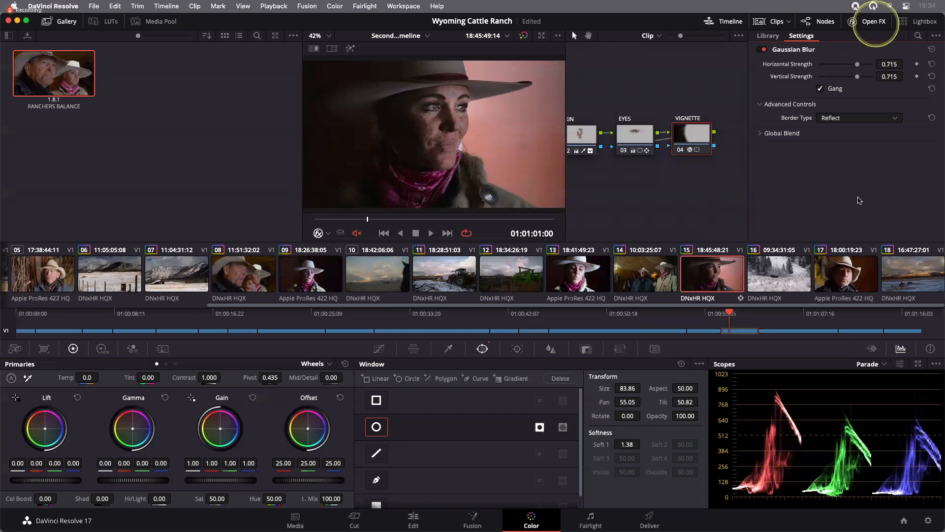
pyautogui.click(873, 22)
pyautogui.moveTo(586, 168); pyautogui.dragTo(643, 171)
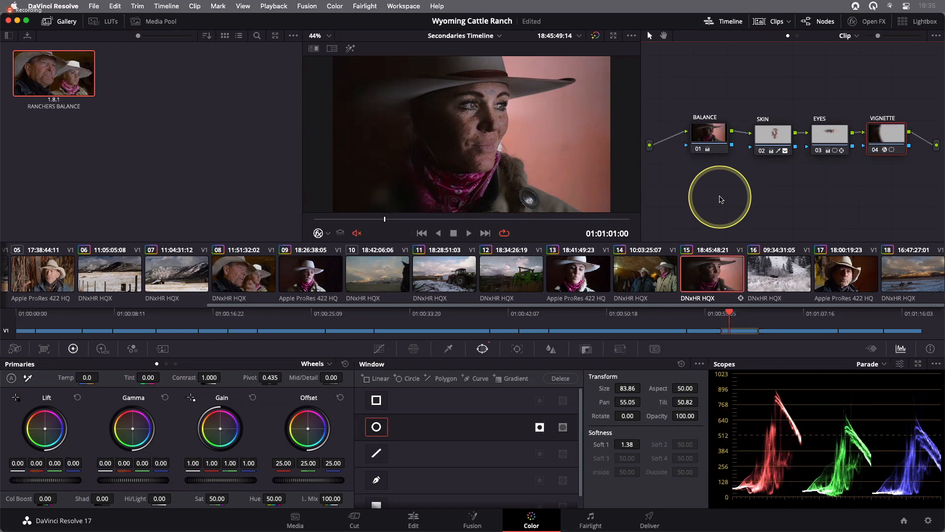
# - Save the project and select the BALANCE node
pyautogui.press('super+s')
pyautogui.click(719, 155)
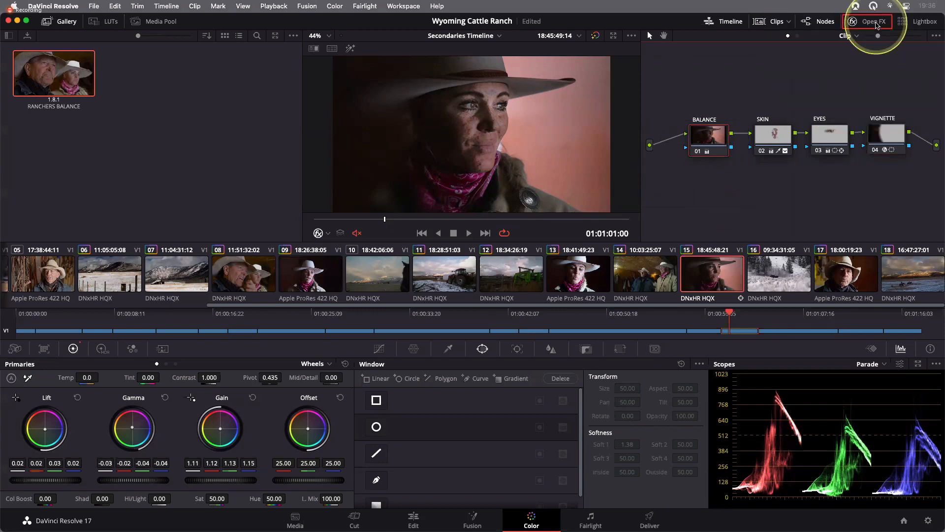
# - Browse the Open FX effects library, close it to widen the node editor, and save the project
pyautogui.click(871, 22)
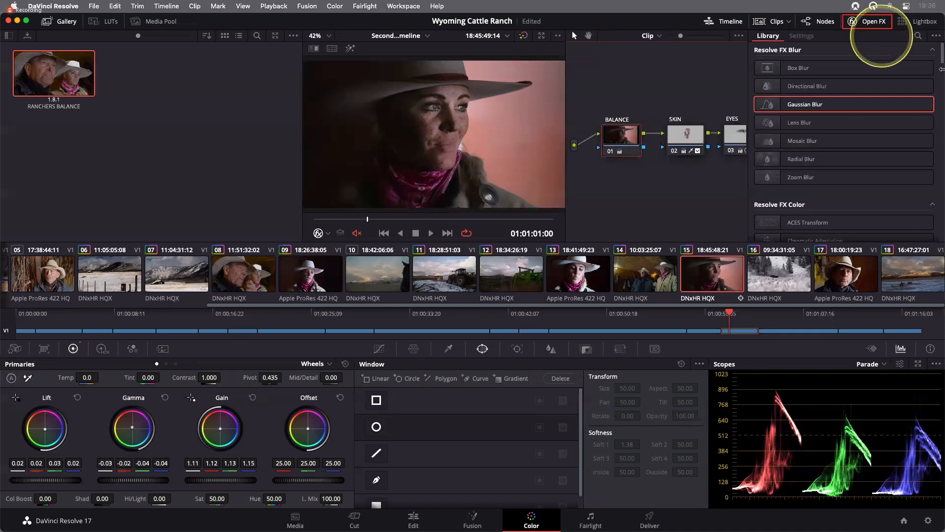
pyautogui.scroll(-3, 938, 69)
pyautogui.moveTo(940, 69); pyautogui.dragTo(940, 163)
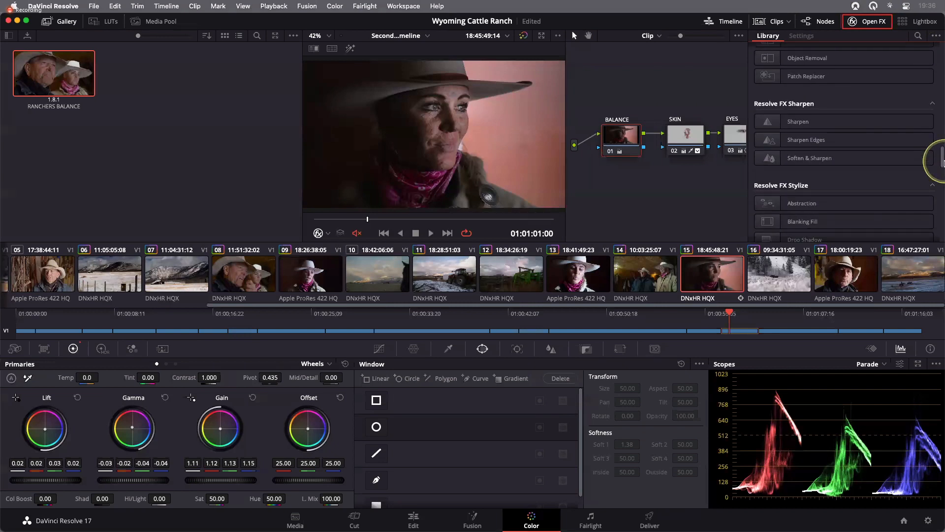
pyautogui.moveTo(941, 163); pyautogui.dragTo(941, 163)
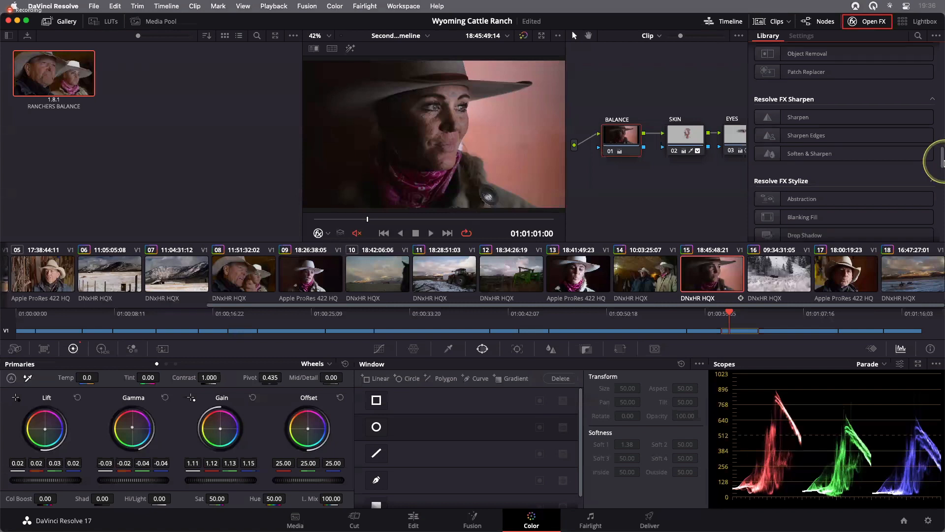
pyautogui.moveTo(942, 163); pyautogui.dragTo(942, 44)
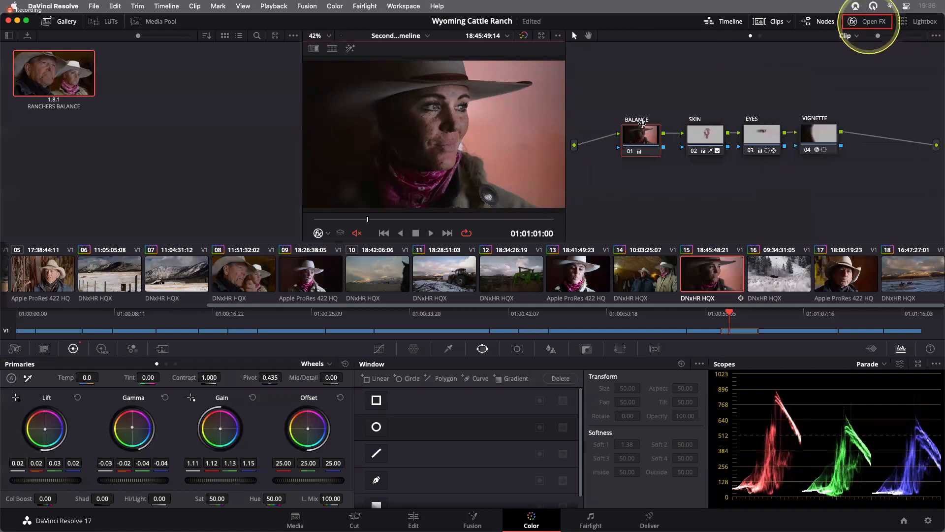
pyautogui.moveTo(567, 123); pyautogui.dragTo(661, 125)
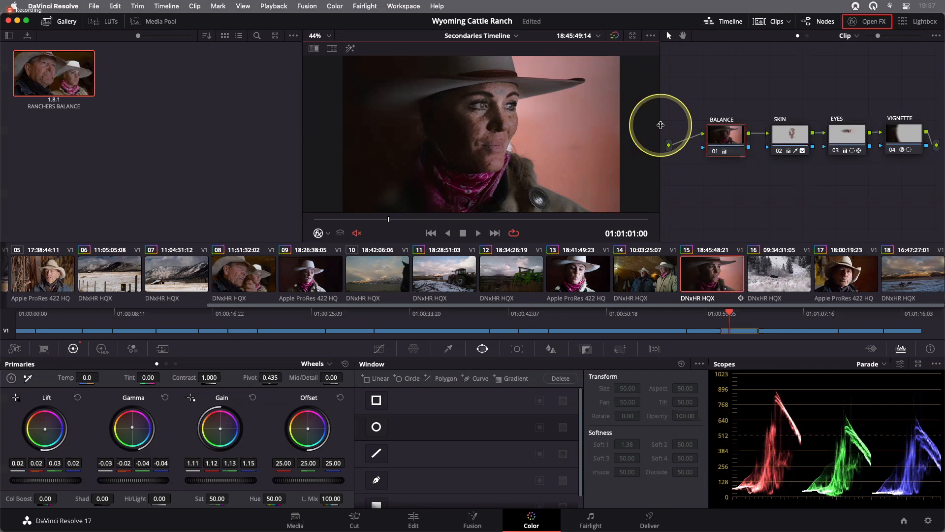
pyautogui.press('super+s')
pyautogui.hotkey('ctrl', 'Right')
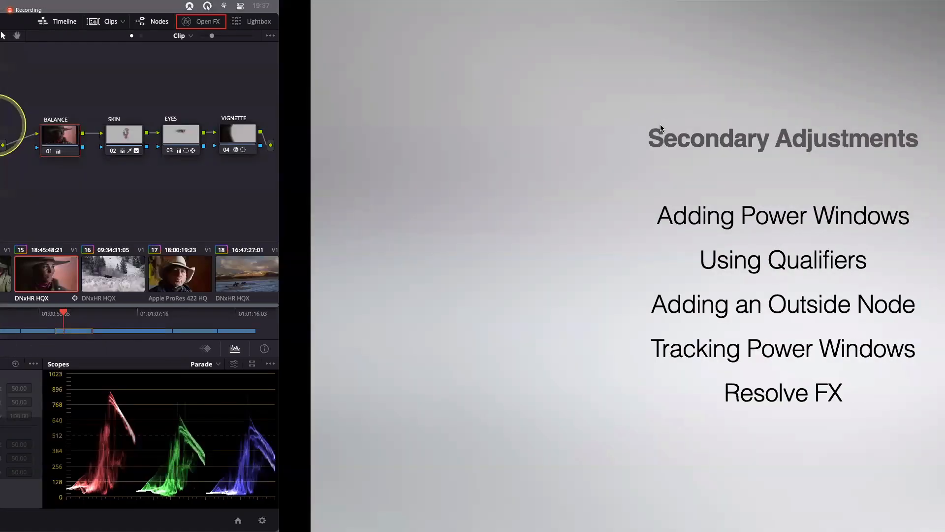
pyautogui.press('Right')
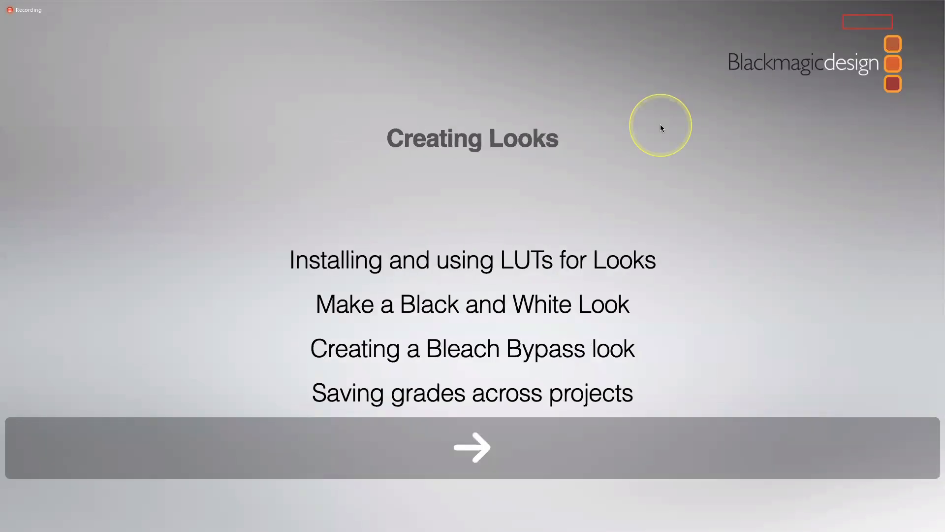
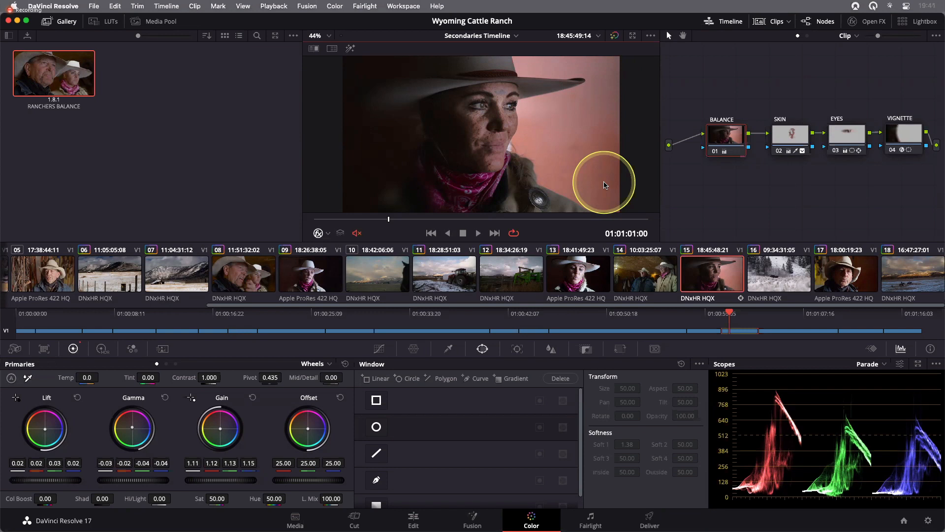
# - Save the project under the new name Wyoming Cattle Ranch Lesson 11
pyautogui.click(92, 5)
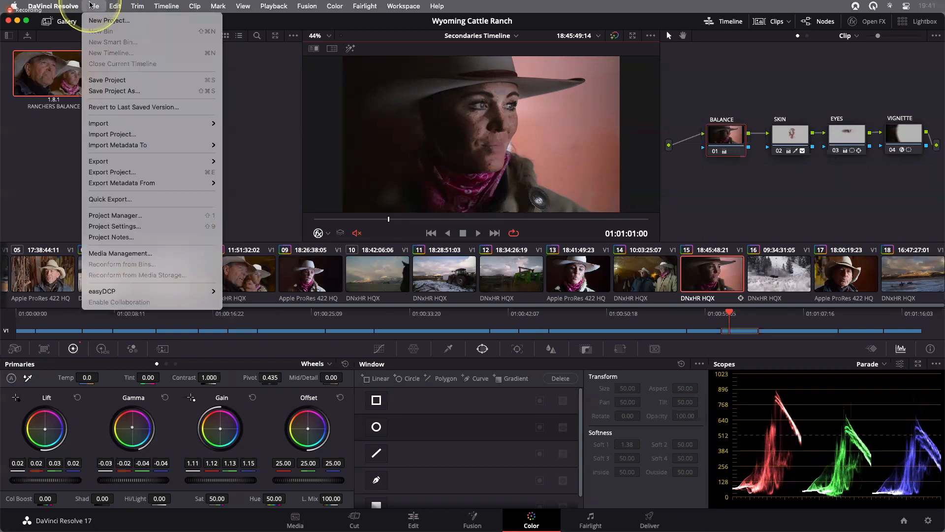
pyautogui.click(123, 93)
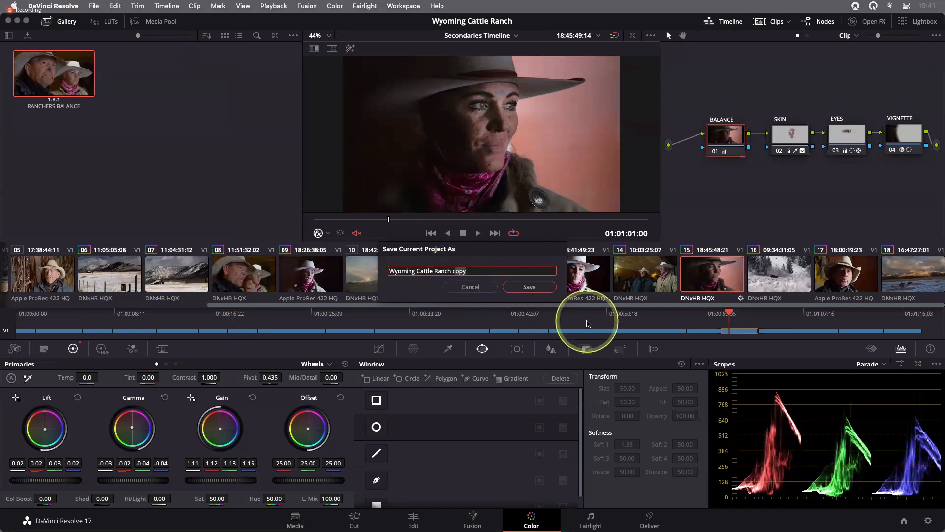
pyautogui.press('BackSpace')
pyautogui.write('Lesson 11')
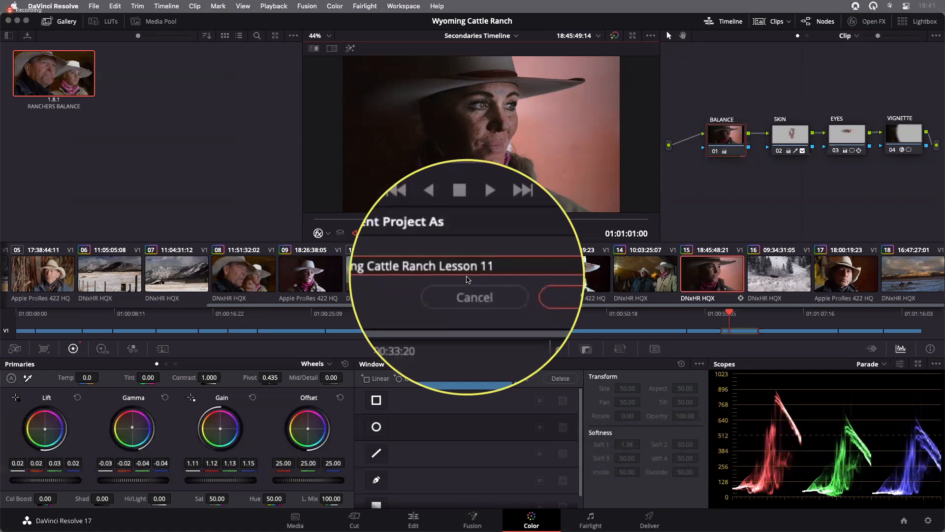
pyautogui.click(534, 284)
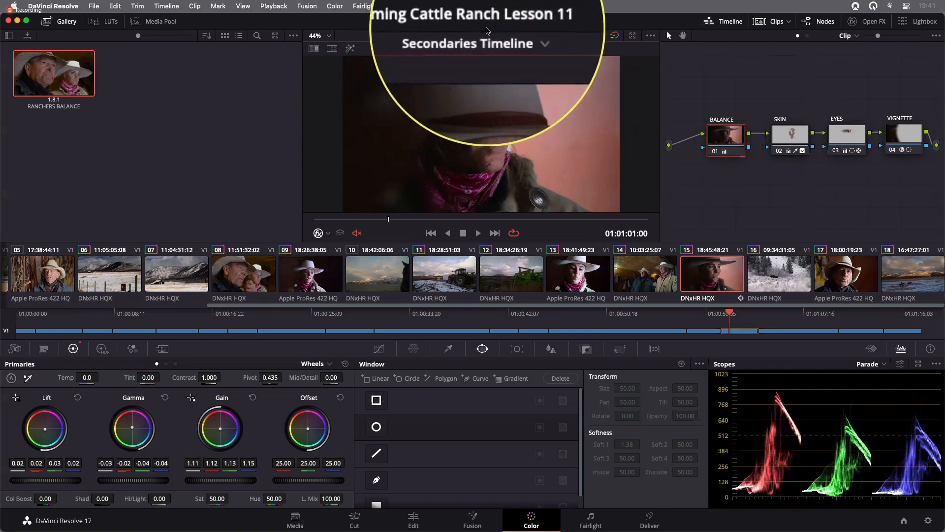
# - Set the project's color science to DaVinci YRGB in the color management settings and save them
pyautogui.click(904, 520)
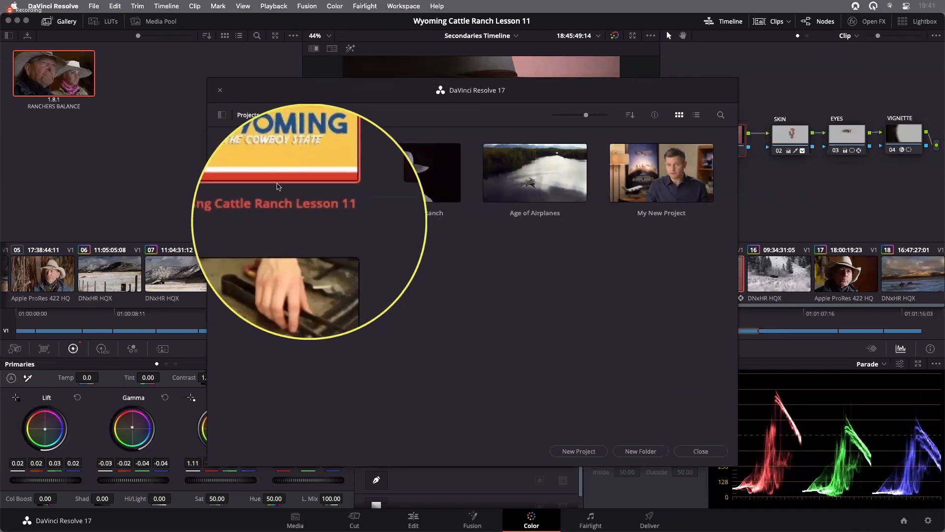
pyautogui.click(703, 452)
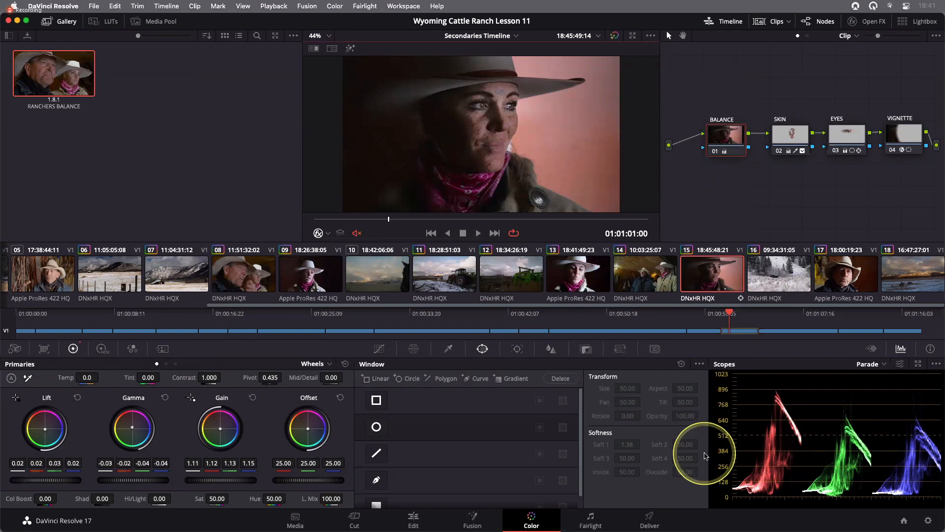
pyautogui.click(928, 521)
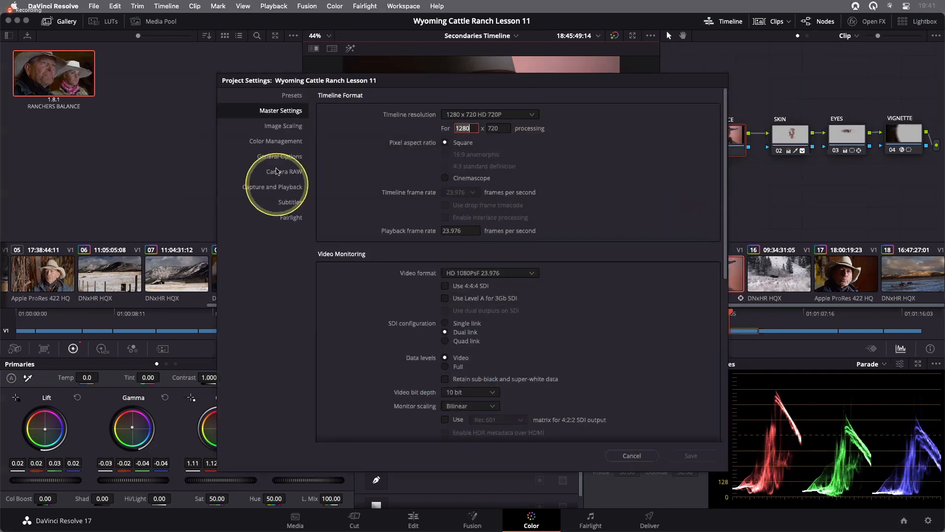
pyautogui.click(271, 141)
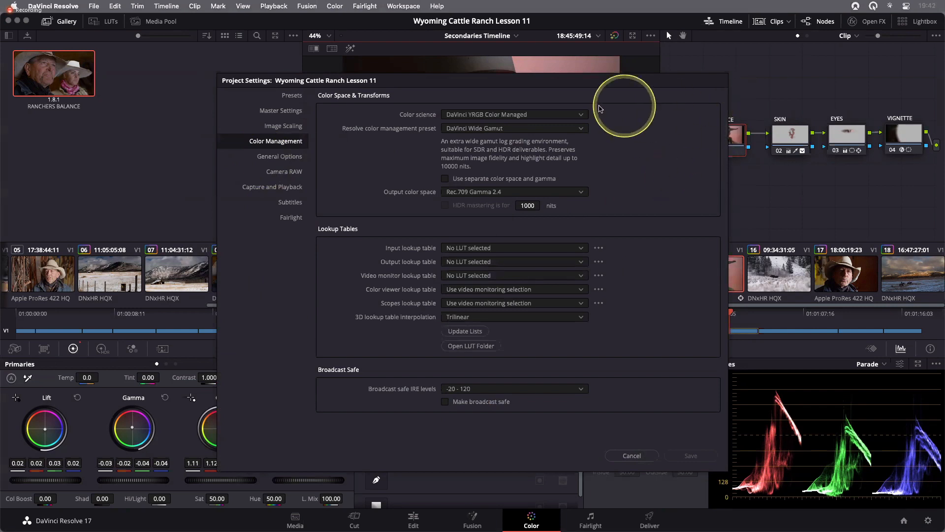
pyautogui.click(548, 116)
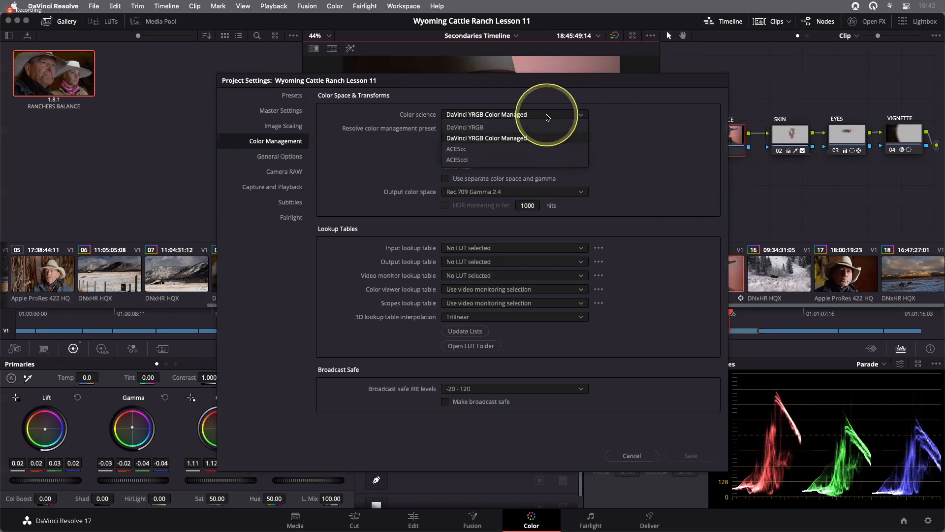
pyautogui.click(485, 129)
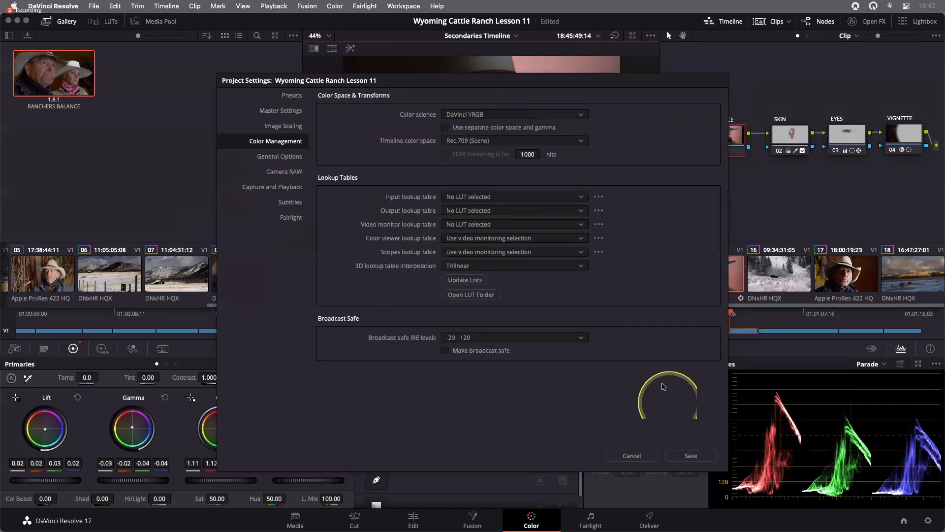
pyautogui.click(698, 458)
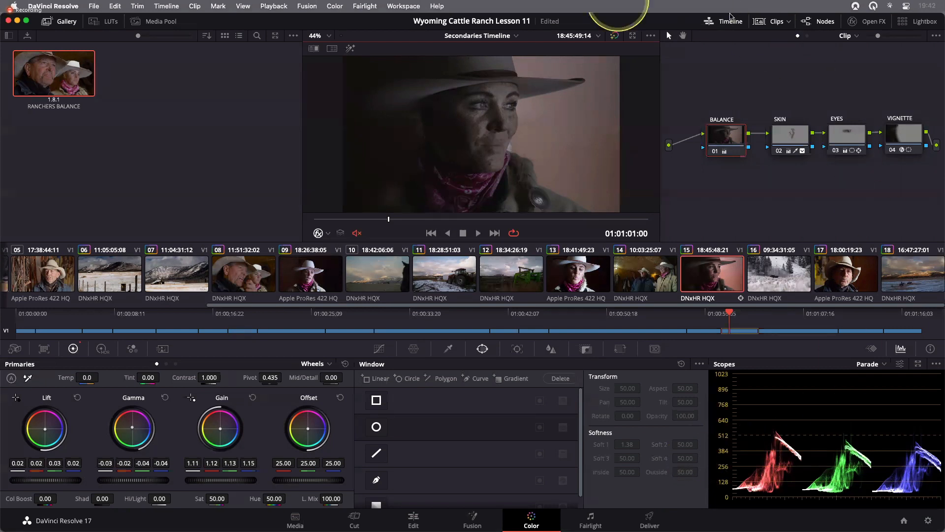
# - Switch to the Creative Looks timeline and review its three clips, returning to the first one
pyautogui.click(494, 37)
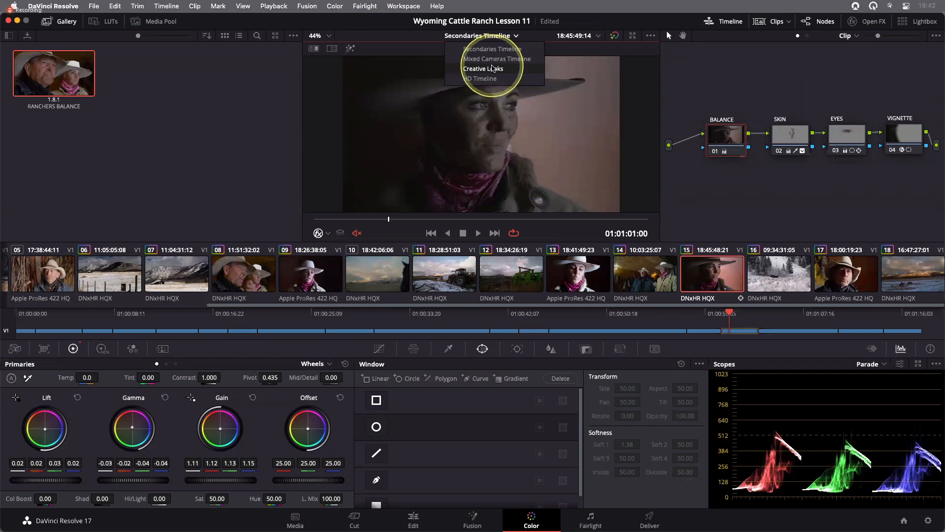
pyautogui.click(492, 68)
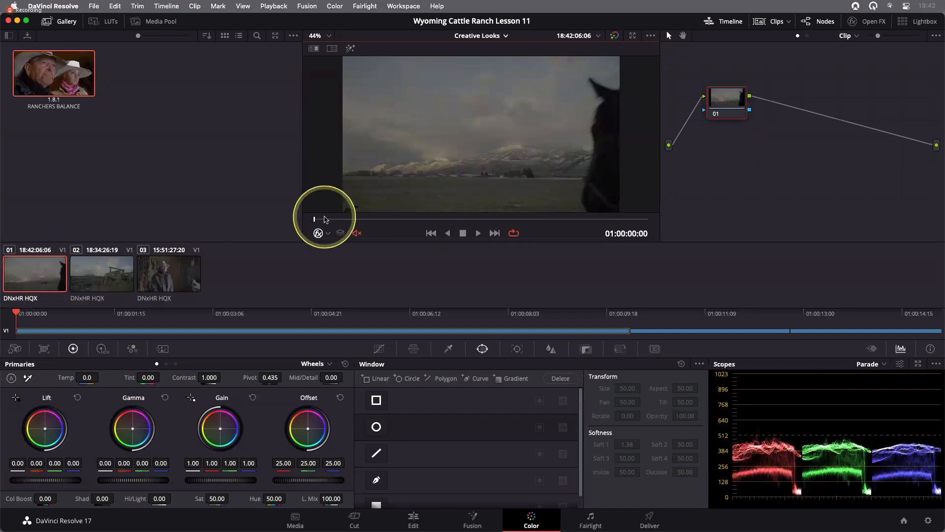
pyautogui.moveTo(320, 219)
pyautogui.mouseDown()
pyautogui.moveTo(502, 222)
pyautogui.moveTo(312, 217)
pyautogui.moveTo(528, 221)
pyautogui.moveTo(296, 219)
pyautogui.mouseUp()
pyautogui.click(102, 273)
pyautogui.click(182, 271)
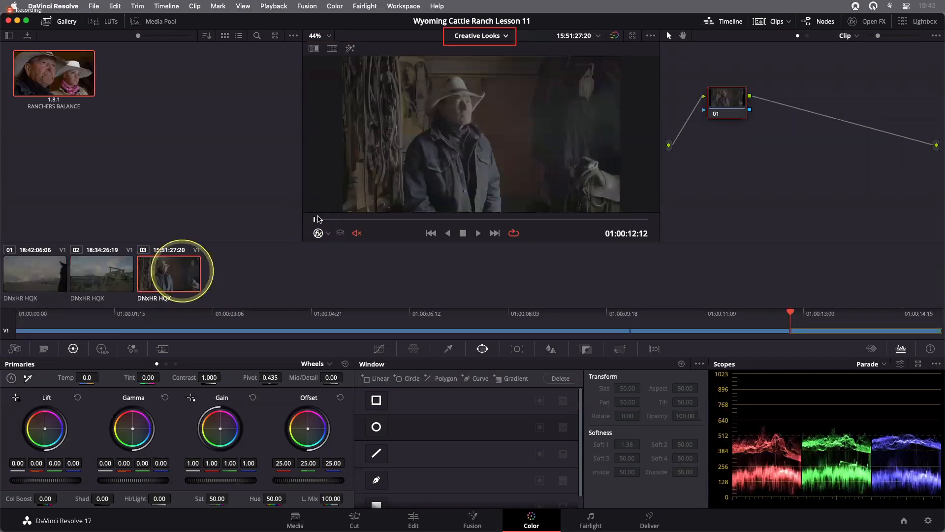
pyautogui.click(49, 263)
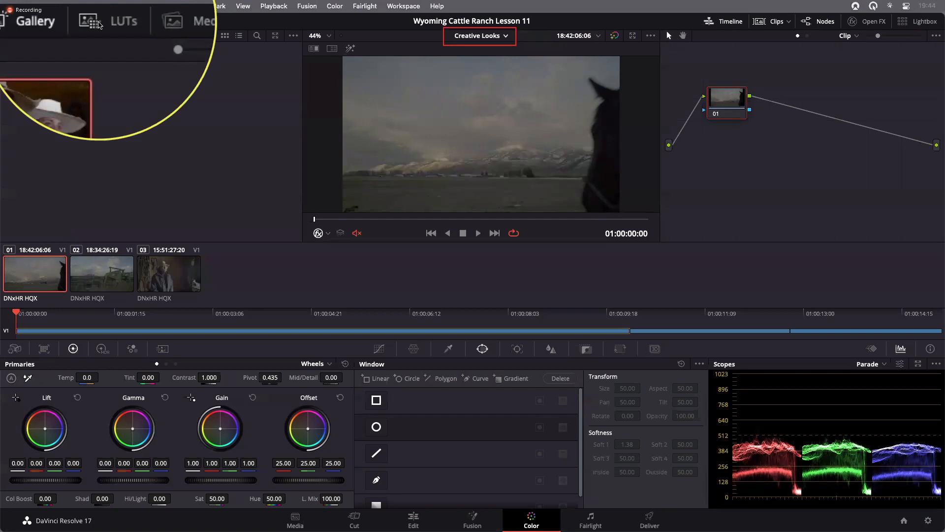
# - Apply the HDR 1000 … Gamma 2.4 LUT from the HDR ST 2084 folder to the first clip's current node
pyautogui.click(100, 23)
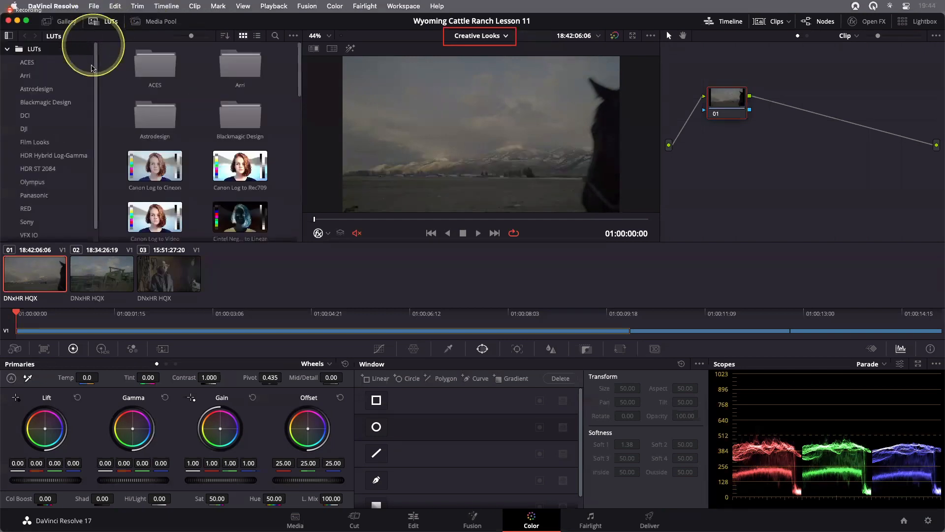
pyautogui.scroll(-1, 94, 66)
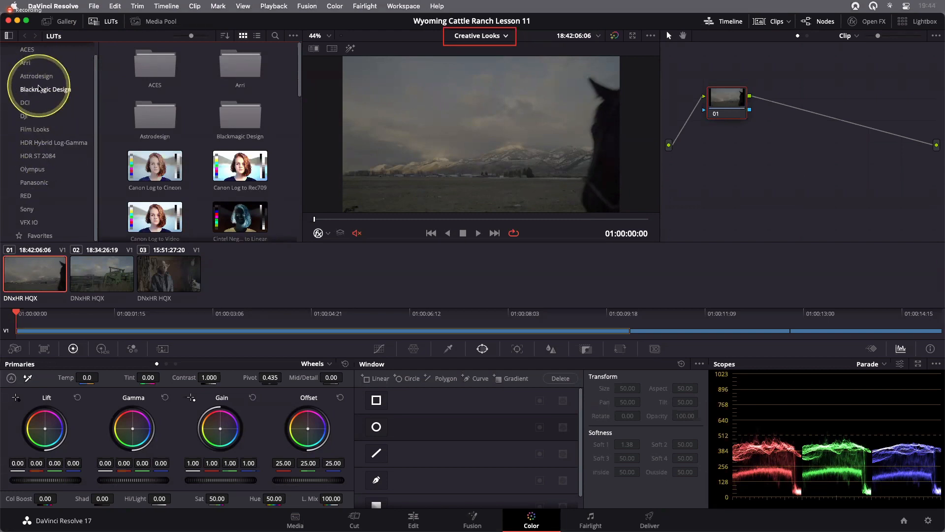
pyautogui.click(38, 88)
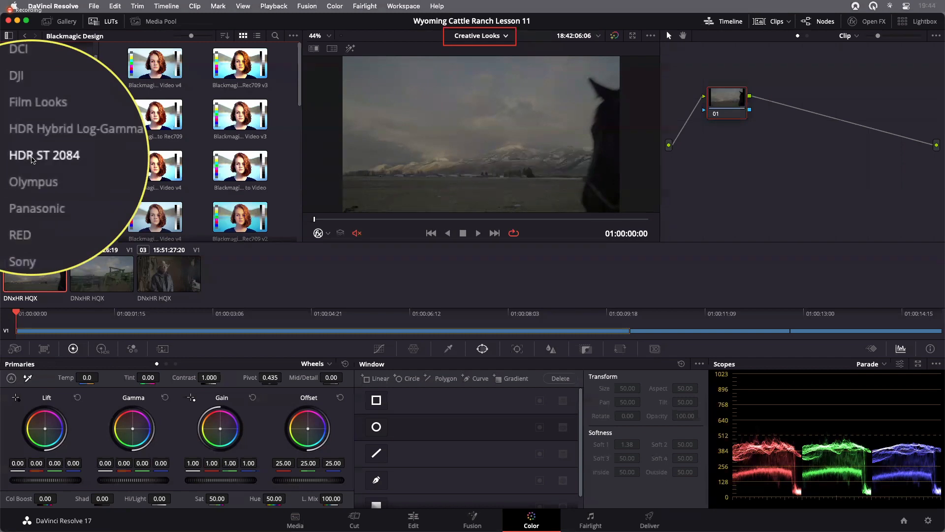
pyautogui.click(32, 156)
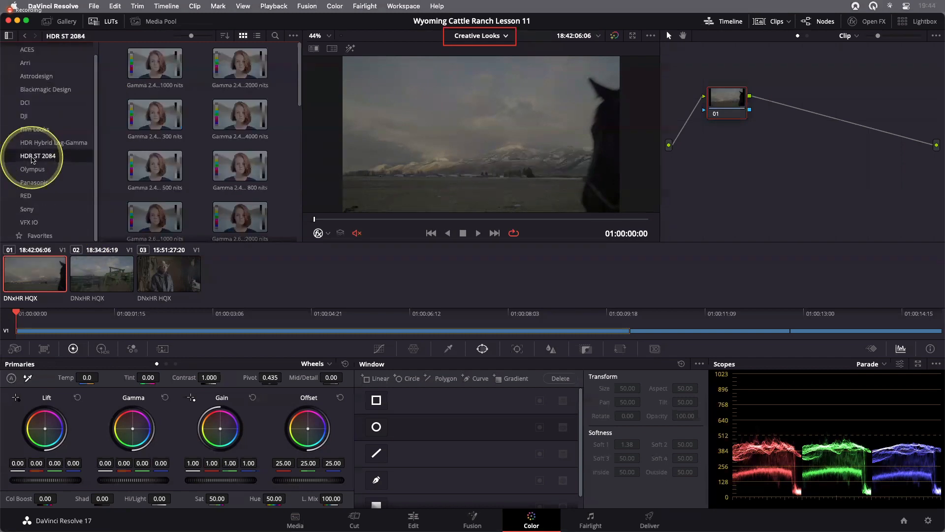
pyautogui.moveTo(298, 47); pyautogui.dragTo(301, 140)
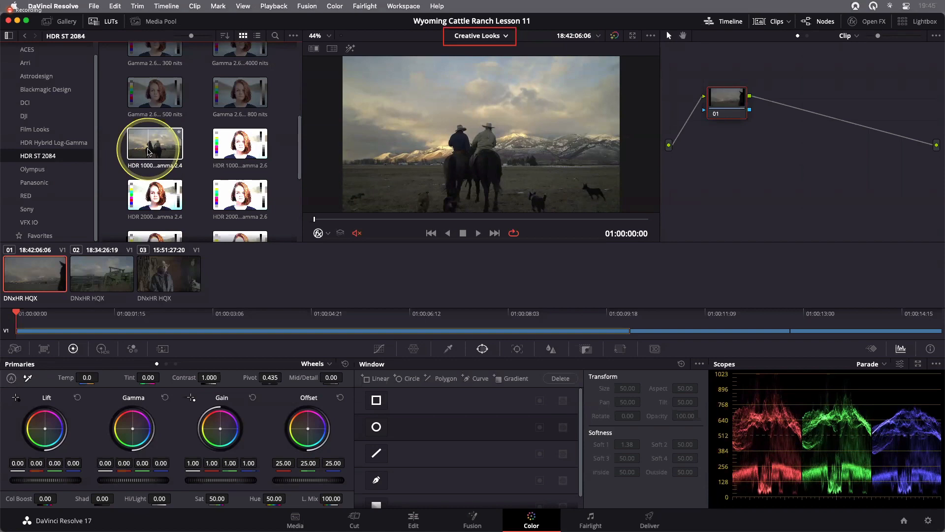
pyautogui.rightClick(149, 152)
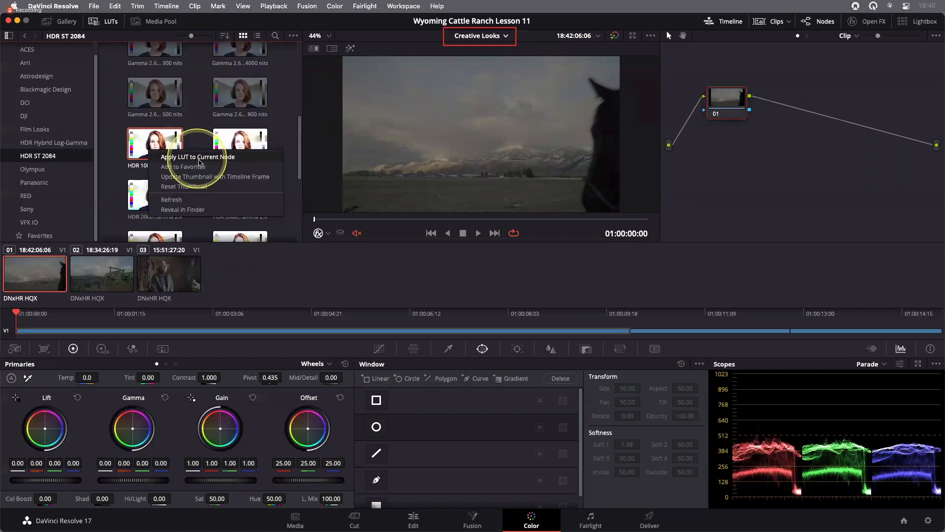
pyautogui.click(200, 158)
# - Scrub through the first clip to review the applied LUT
pyautogui.moveTo(735, 103); pyautogui.dragTo(751, 118)
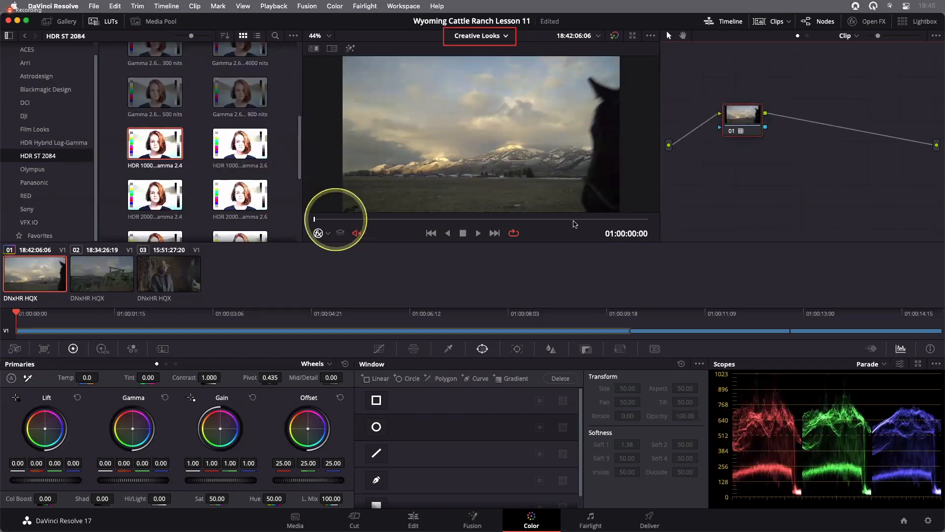
pyautogui.click(332, 219)
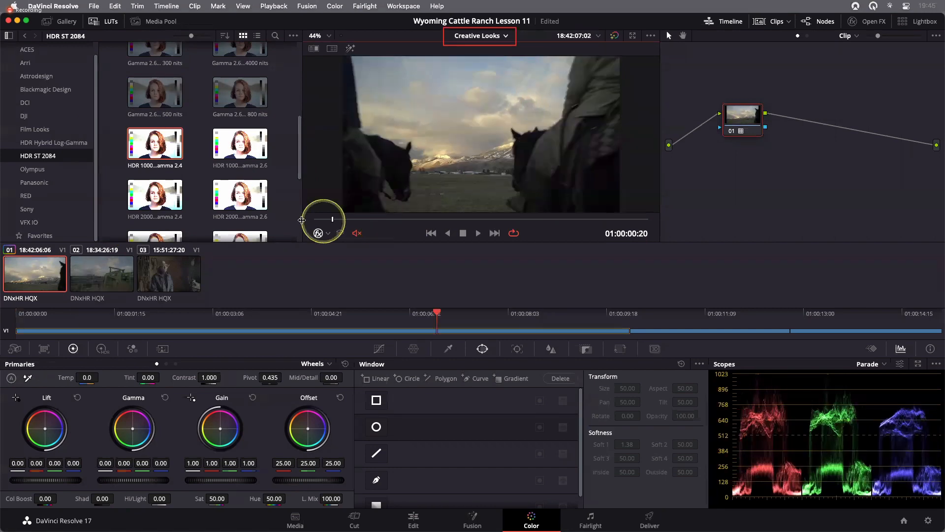
pyautogui.click(301, 219)
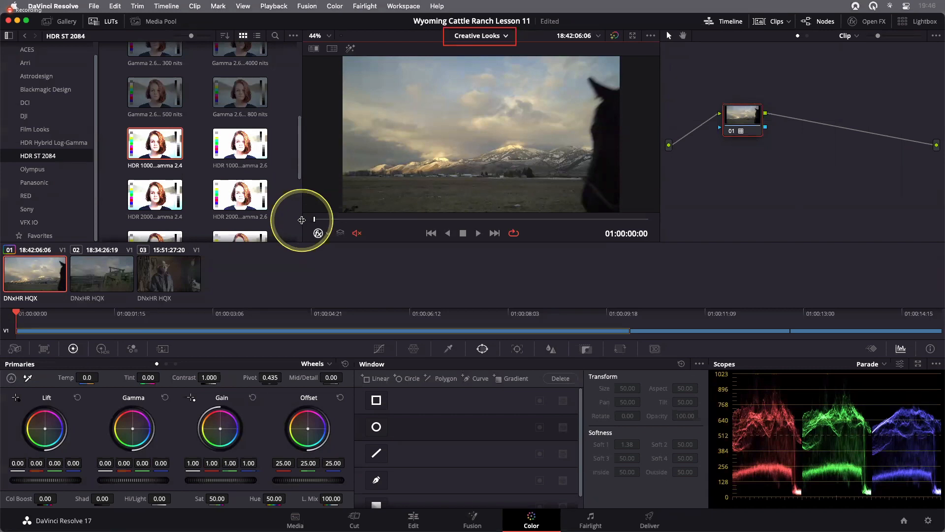
pyautogui.press('Right')
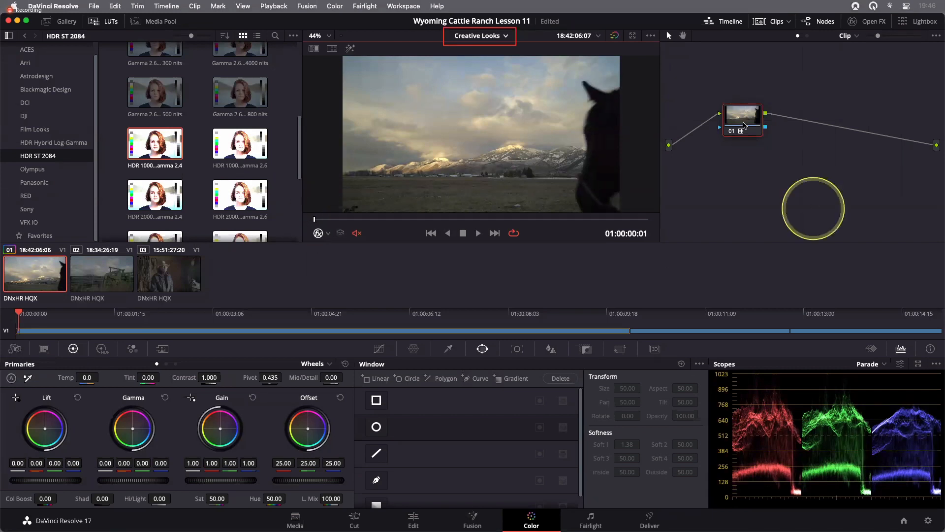
# - Reposition node 01 and add a serial node after it
pyautogui.moveTo(744, 119); pyautogui.dragTo(732, 124)
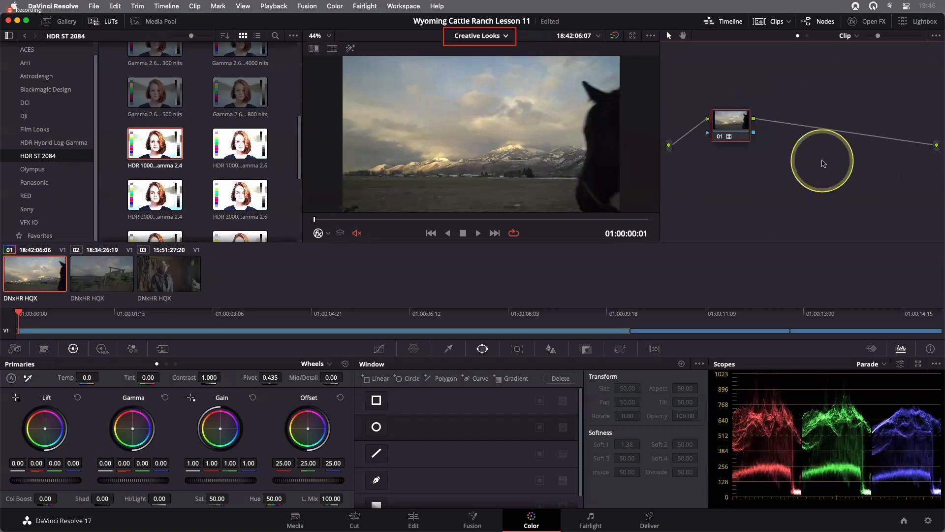
pyautogui.press('ctrl')
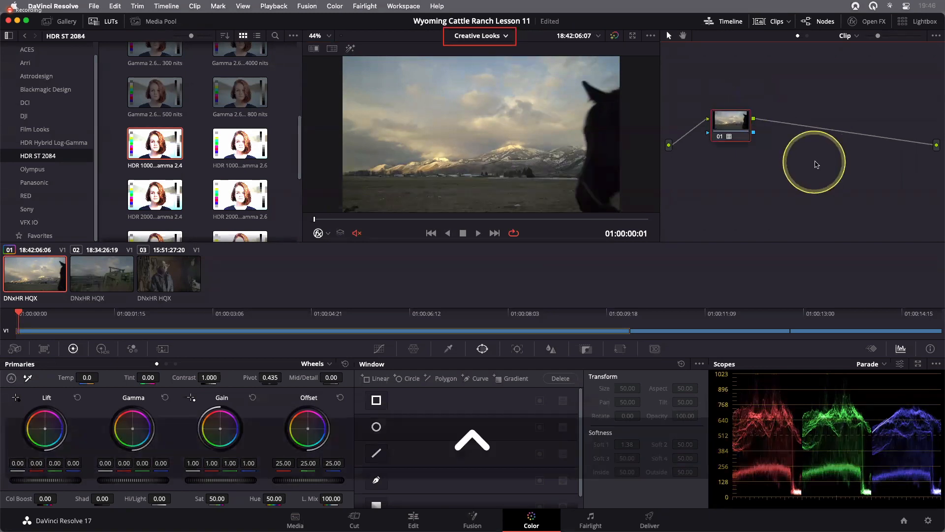
pyautogui.press('alt')
pyautogui.hotkey('alt', 's')
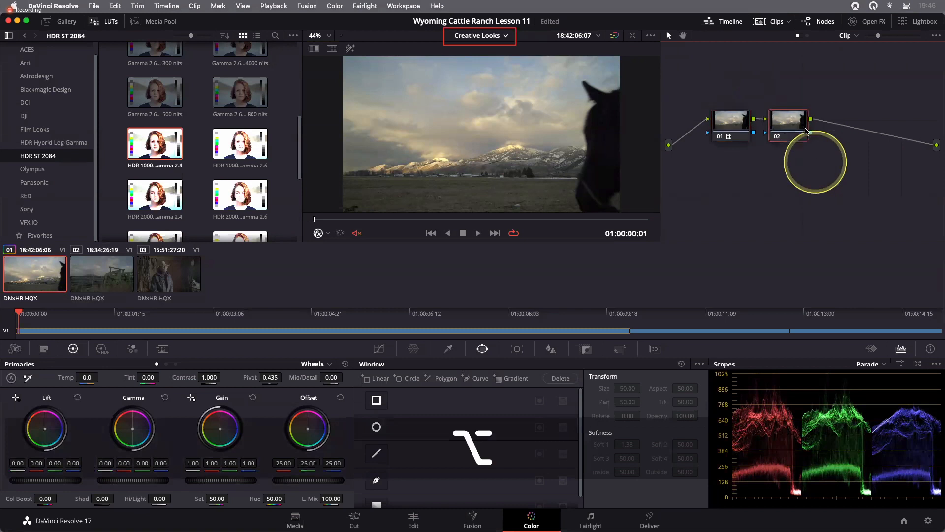
# - Label node 01 as LUT
pyautogui.rightClick(746, 140)
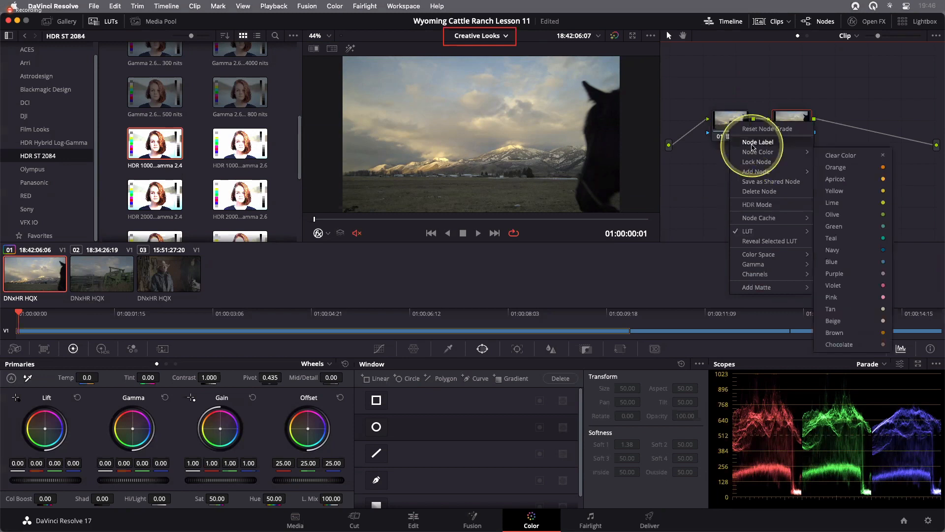
pyautogui.click(772, 213)
pyautogui.write('LUT')
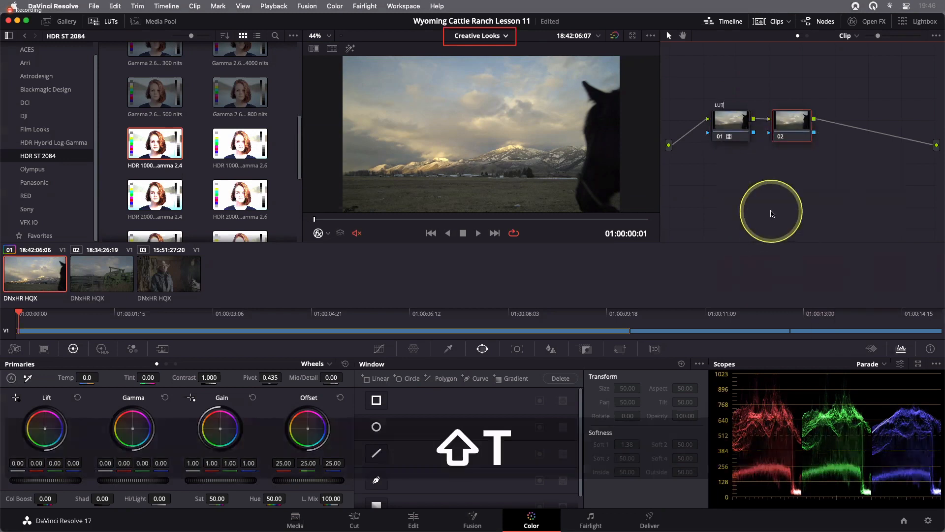
pyautogui.press('Return')
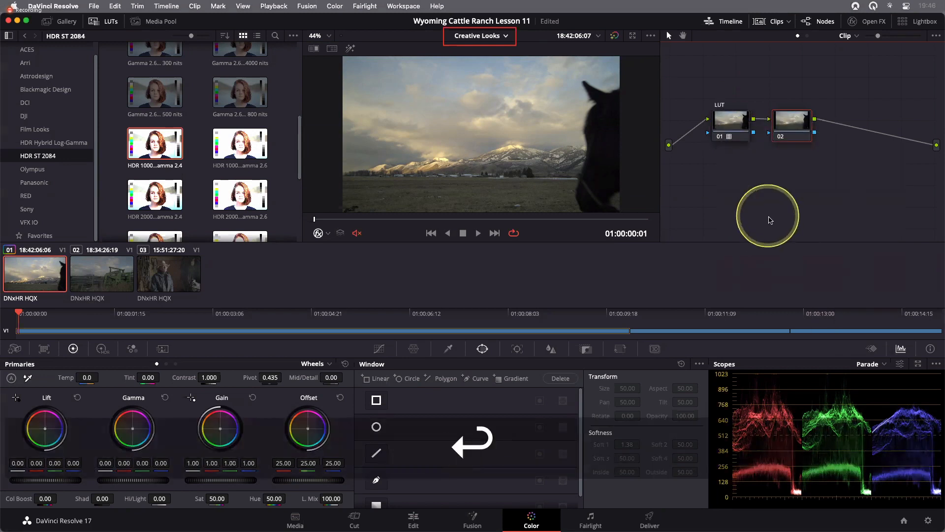
# - Label node 02 as LOOK and save the project
pyautogui.rightClick(785, 121)
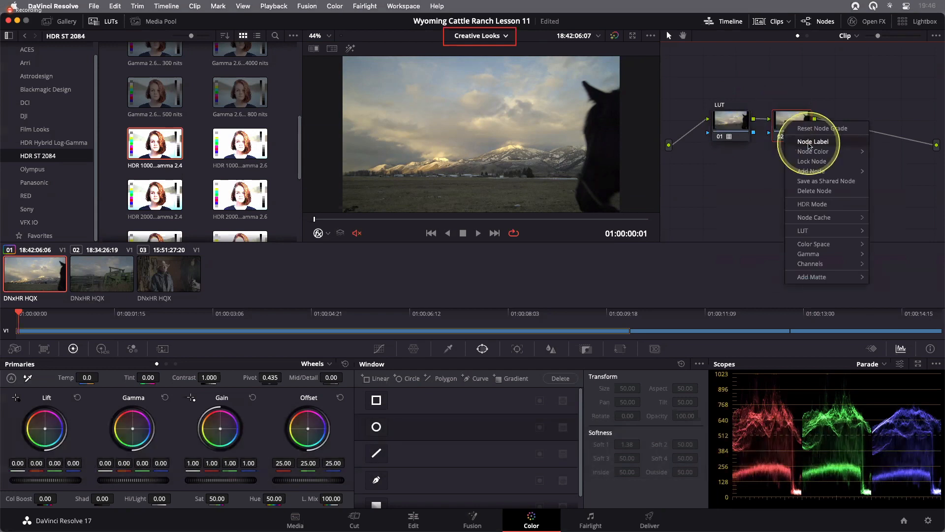
pyautogui.click(809, 143)
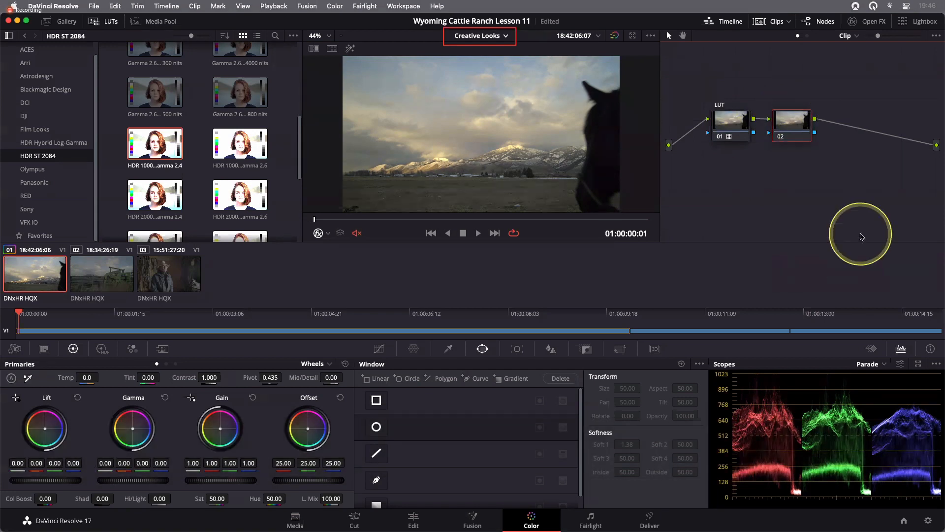
pyautogui.write('LOOK')
pyautogui.press('Return')
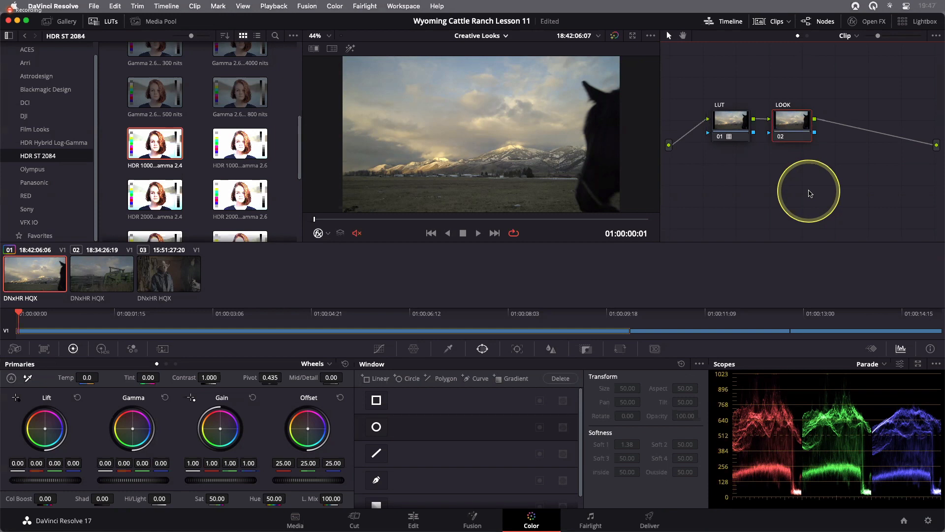
pyautogui.press('super+s')
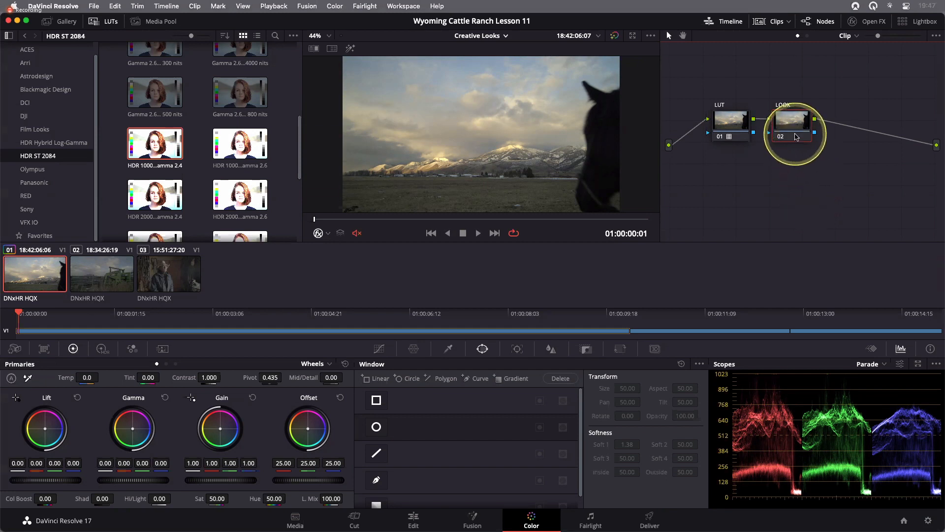
# - Nudge the LOOK node, then browse in Finder to the Lesson 11 folder inside R17 Beginners Guide lessons to find its LUT file
pyautogui.moveTo(798, 138); pyautogui.dragTo(805, 138)
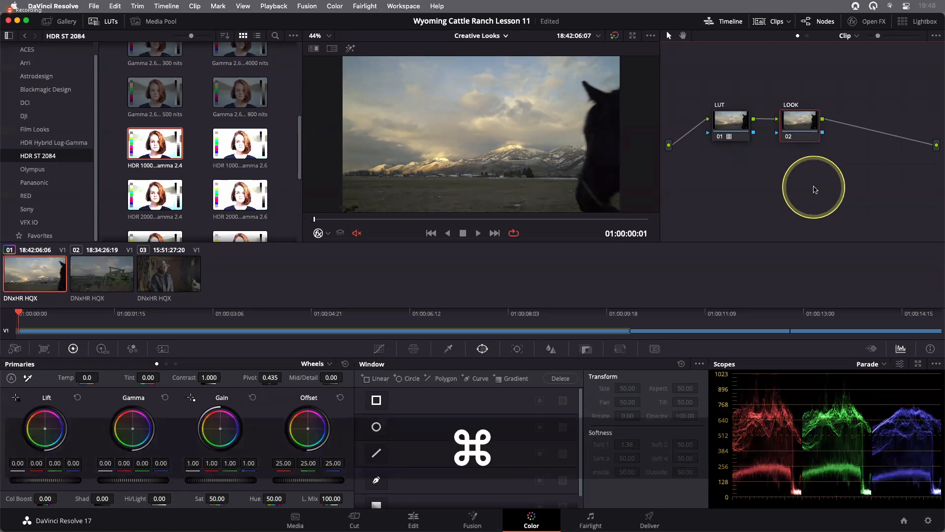
pyautogui.press('super+Tab')
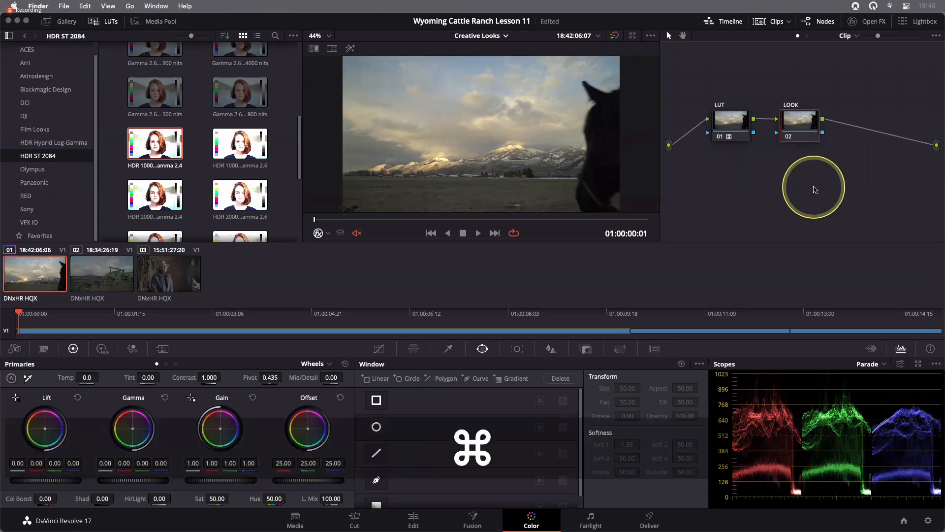
pyautogui.press('super+n')
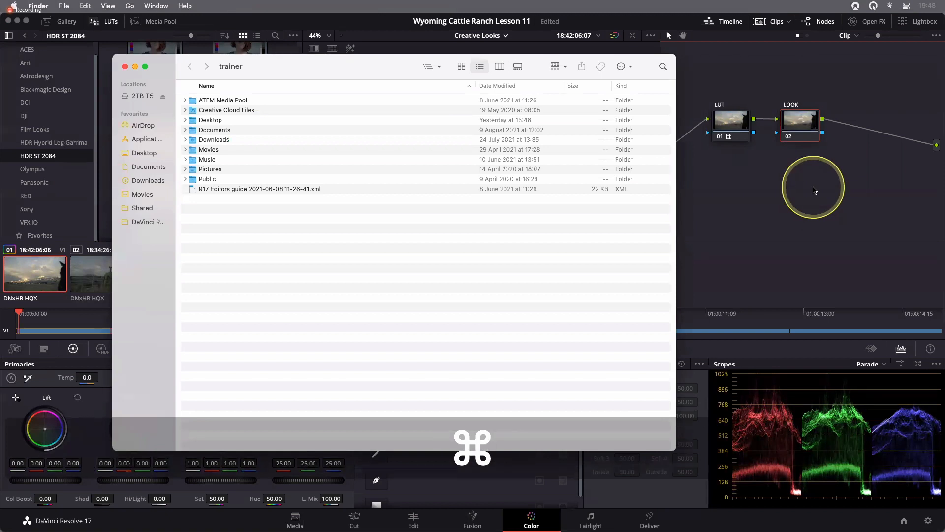
pyautogui.click(152, 153)
pyautogui.moveTo(175, 146); pyautogui.dragTo(123, 148)
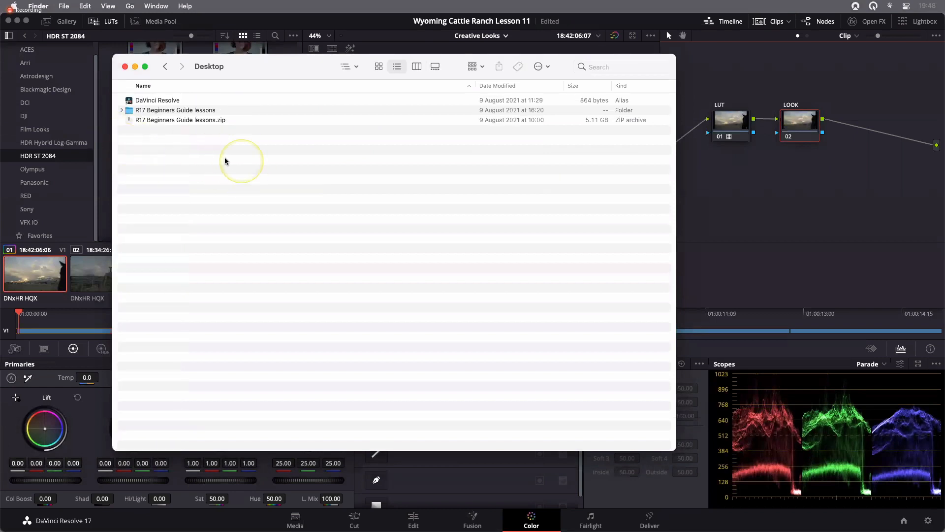
pyautogui.click(160, 112)
pyautogui.doubleClick(160, 113)
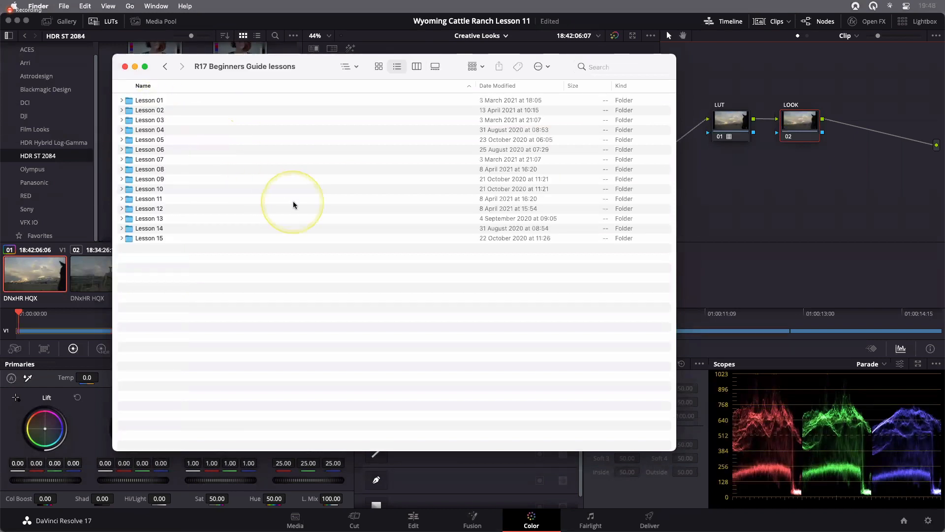
pyautogui.click(190, 201)
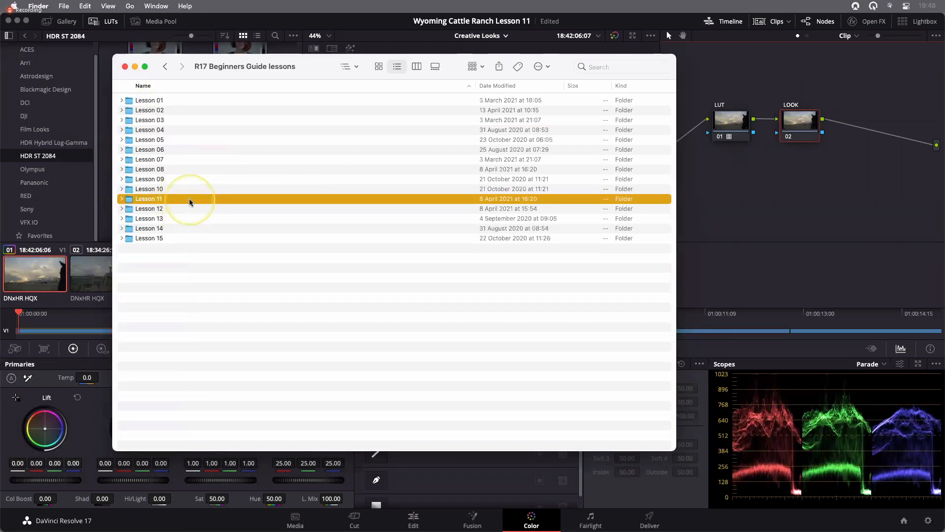
pyautogui.doubleClick(228, 199)
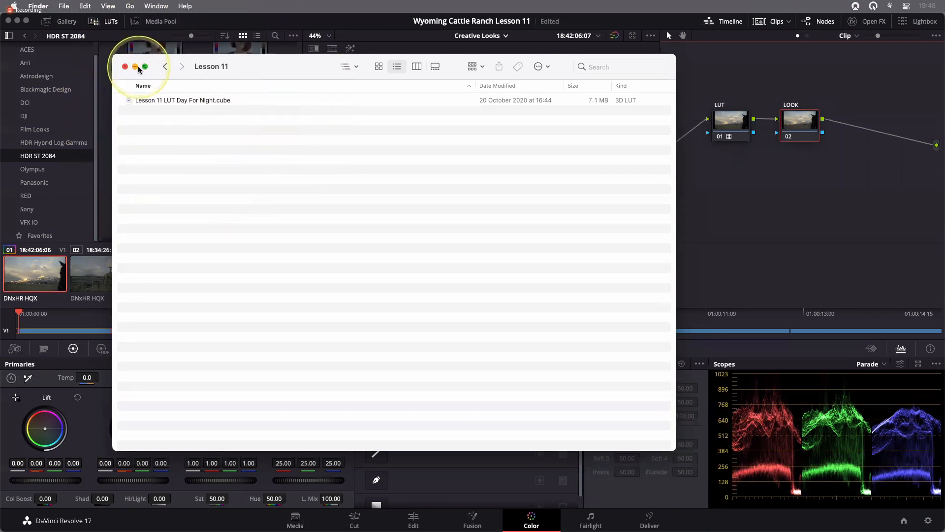
pyautogui.click(125, 66)
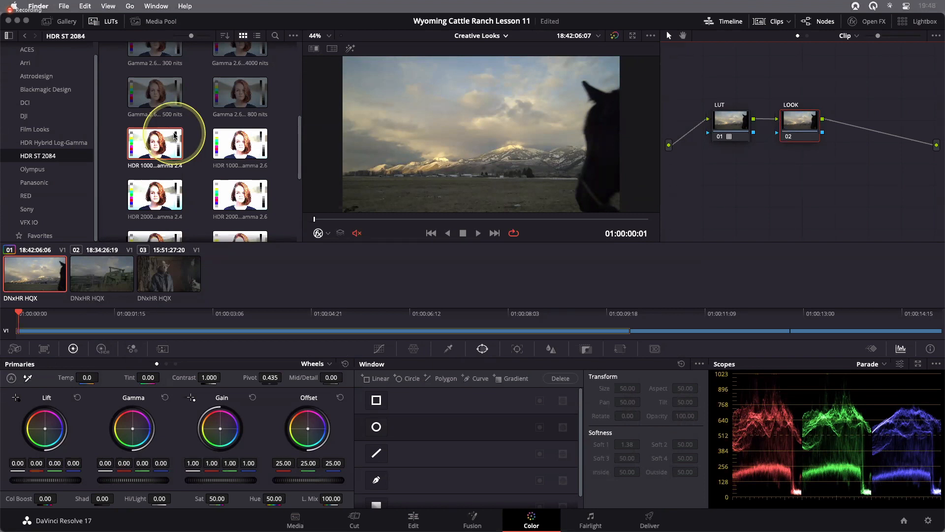
# - Add the Desktop's R17 Beginners Guide lessons folder as a LUT location in the General preferences and save
pyautogui.click(251, 21)
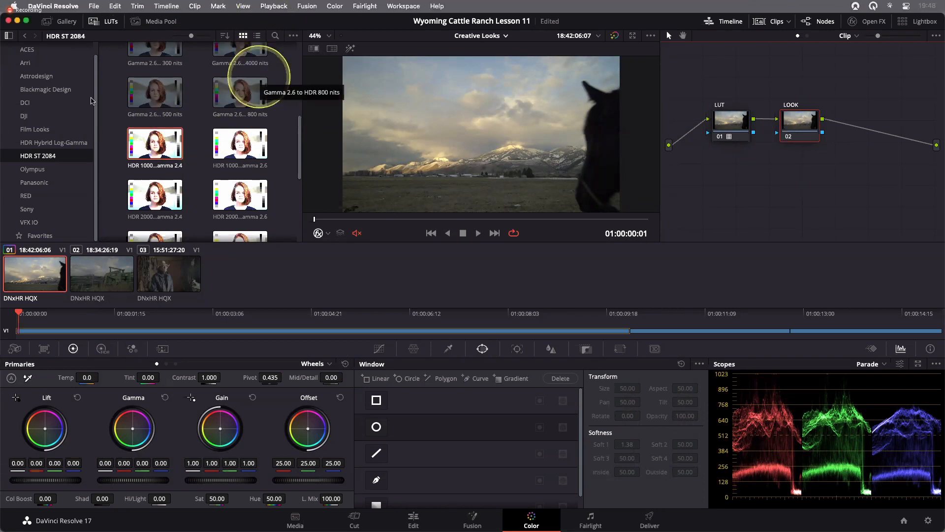
pyautogui.click(50, 6)
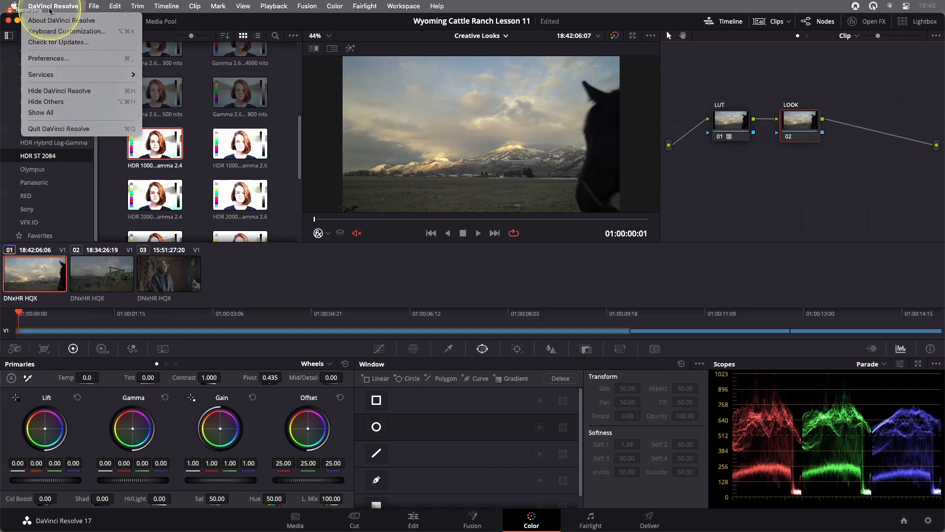
pyautogui.click(54, 58)
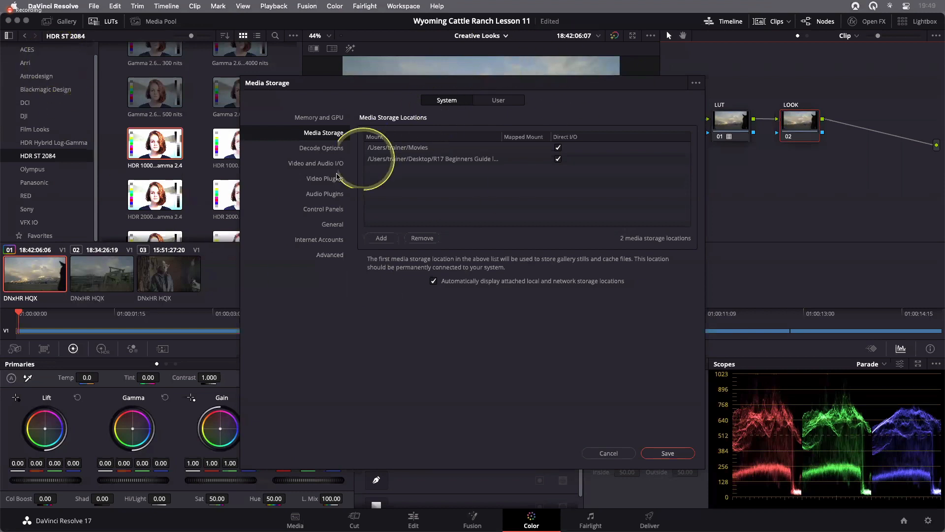
pyautogui.click(331, 227)
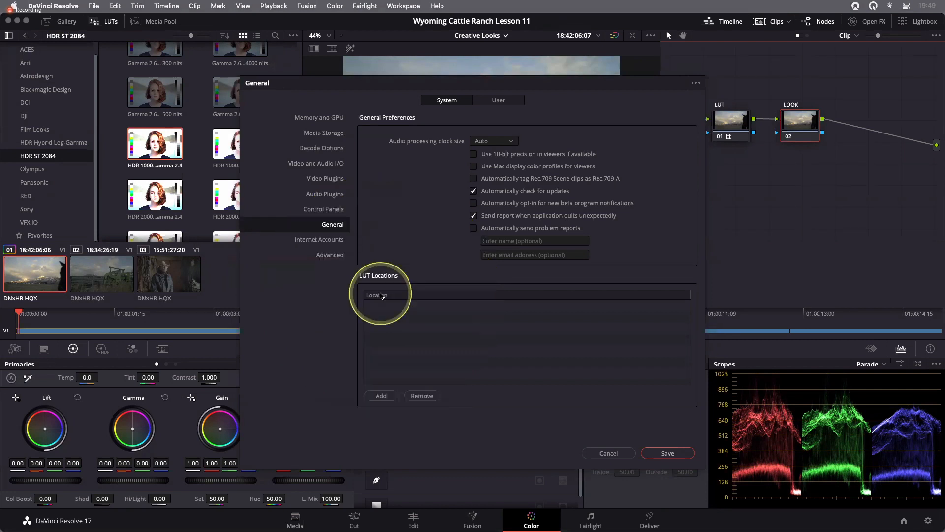
pyautogui.click(382, 397)
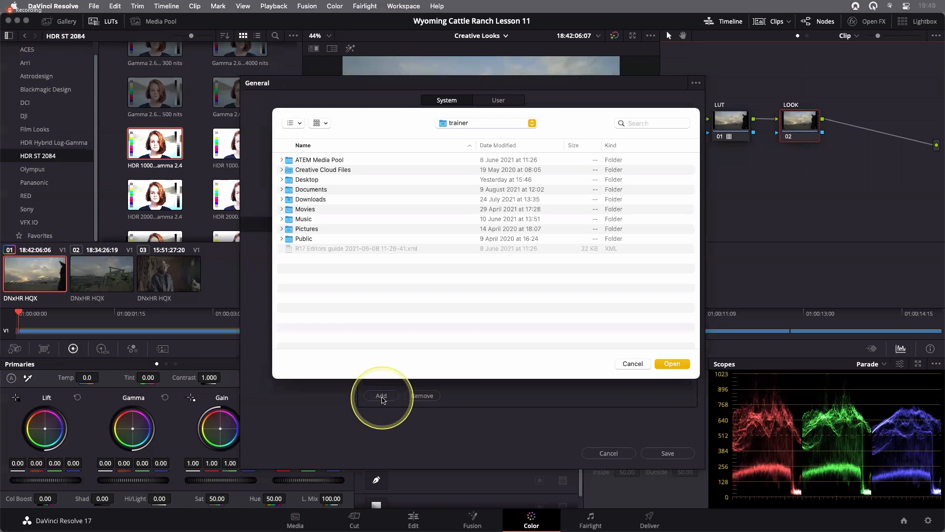
pyautogui.press('super+d')
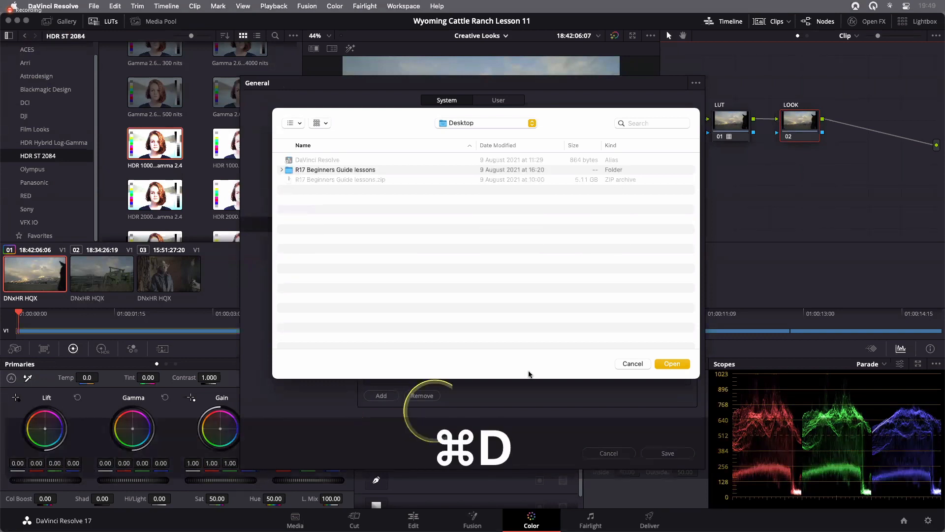
pyautogui.click(324, 171)
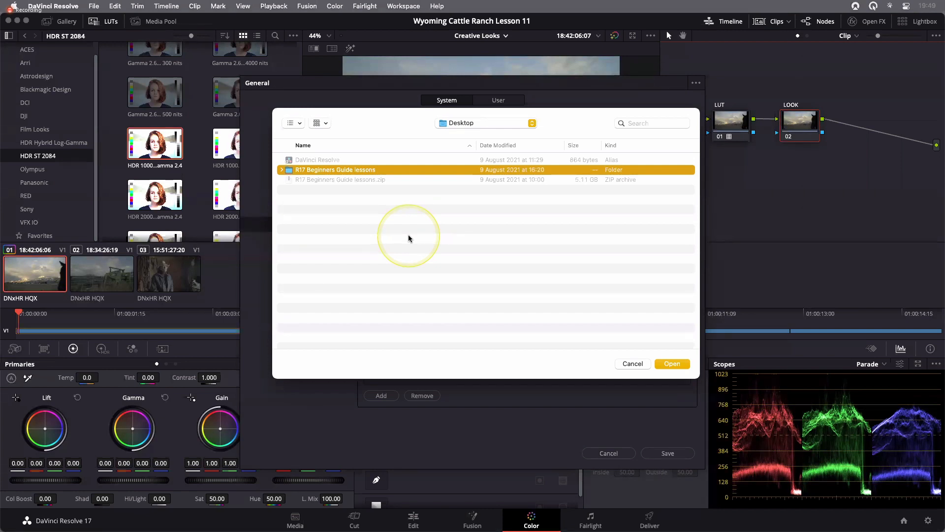
pyautogui.click(668, 364)
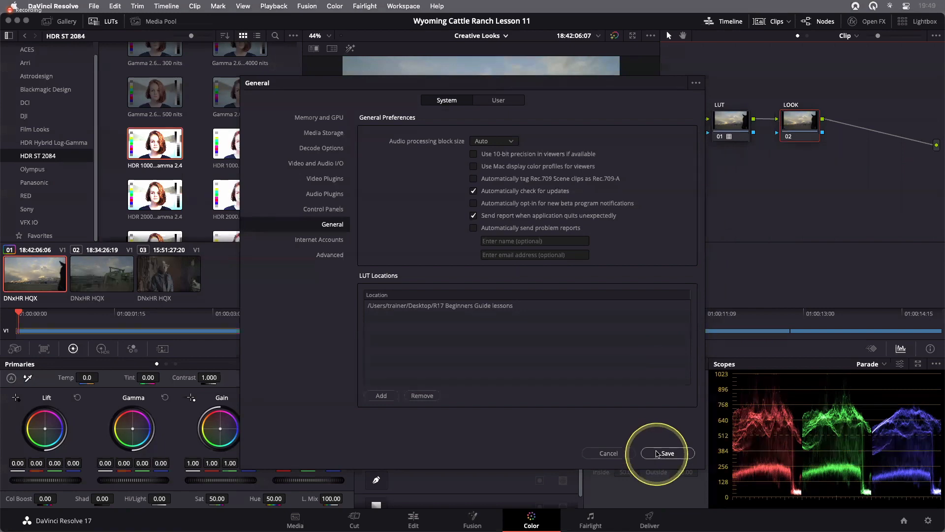
pyautogui.click(657, 453)
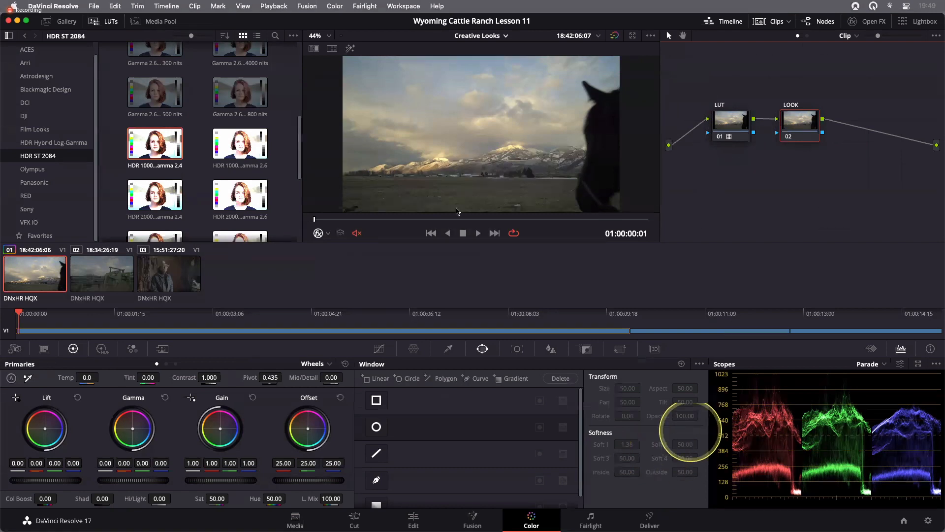
# - Refresh the LUT browser and open the Lesson 11 LUT category
pyautogui.rightClick(113, 162)
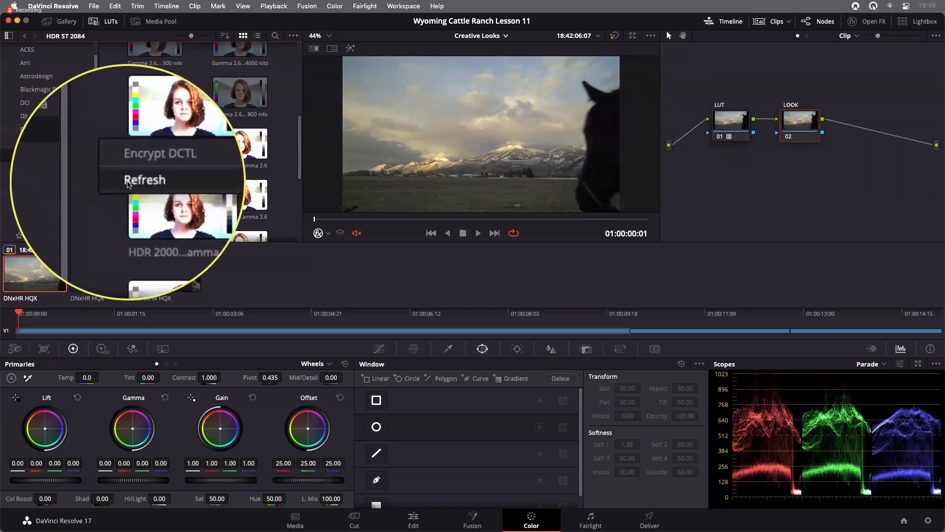
pyautogui.click(128, 183)
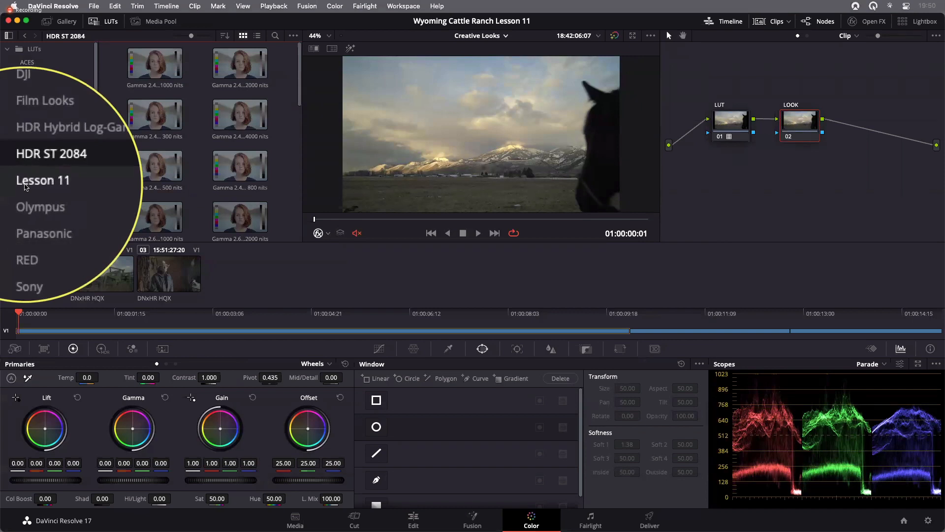
pyautogui.click(24, 185)
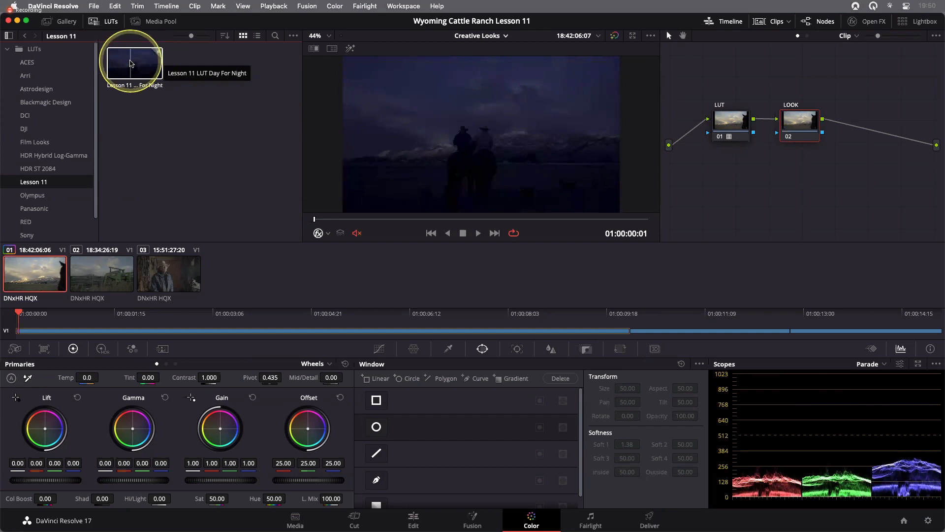
# - Apply the Lesson 11 LUT Day For Night to the LOOK node and scrub through the clip
pyautogui.rightClick(132, 63)
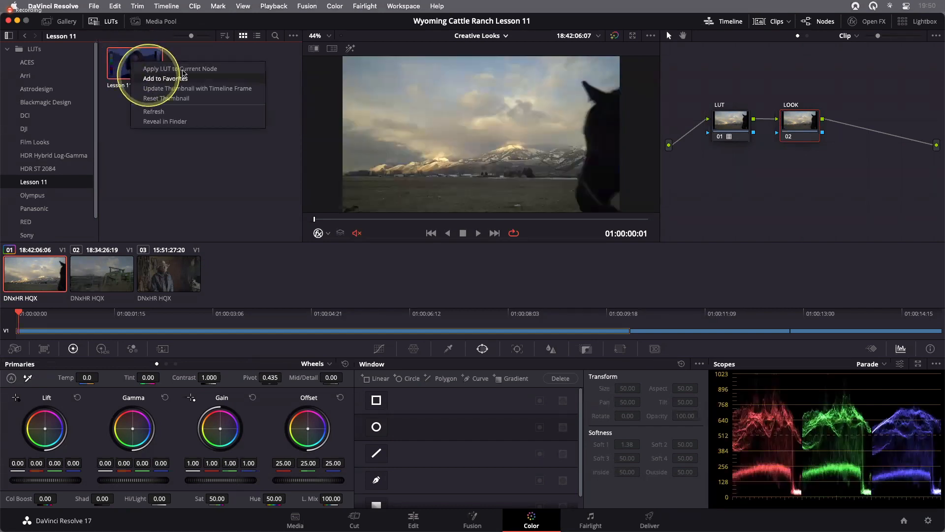
pyautogui.click(180, 68)
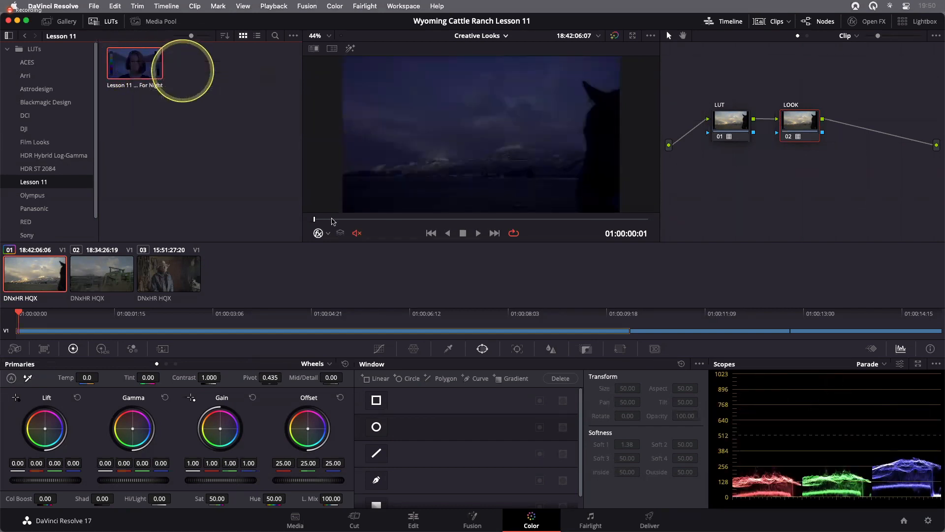
pyautogui.moveTo(329, 219); pyautogui.dragTo(561, 221)
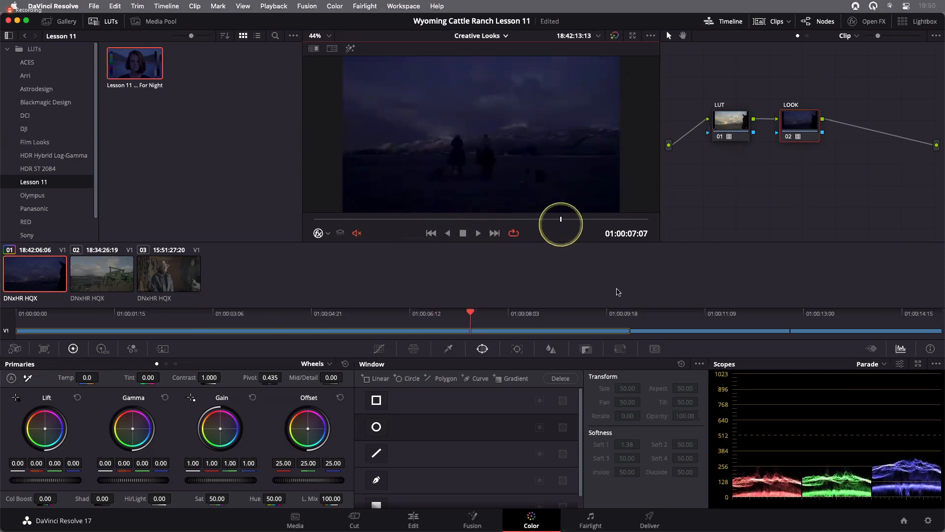
# - Toggle the LUT node off and back on to compare the result
pyautogui.click(725, 126)
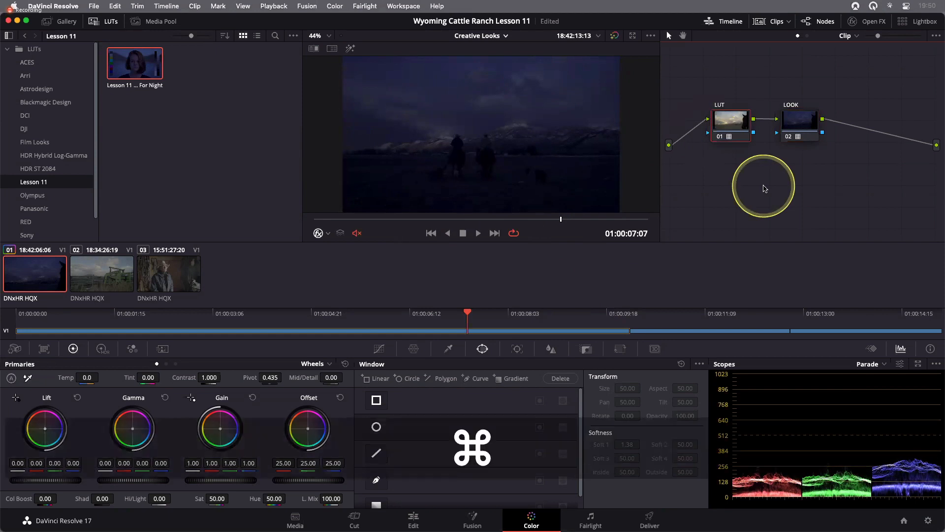
pyautogui.press('super+d')
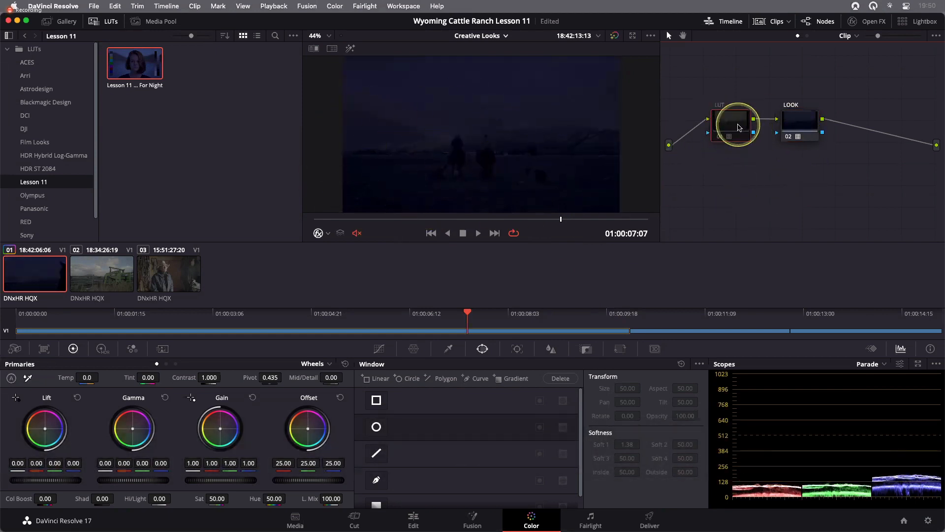
pyautogui.press('super+d')
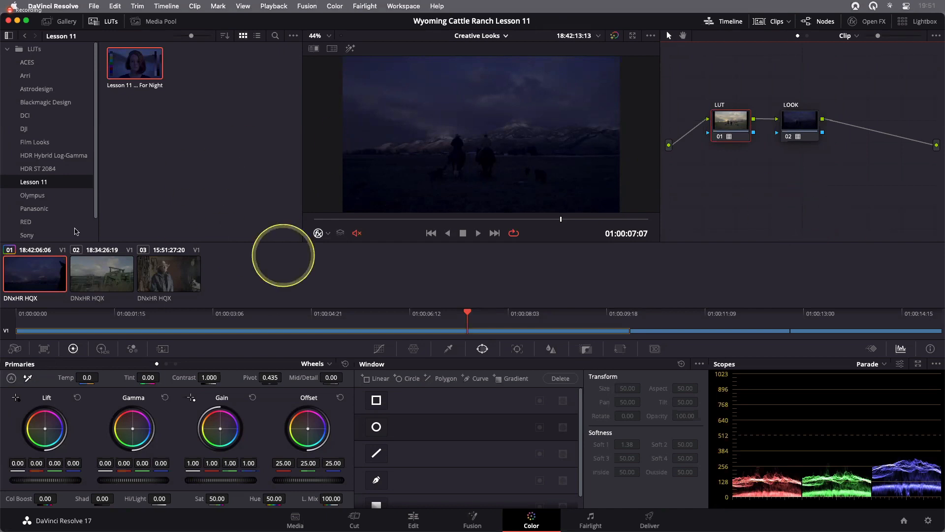
# - Copy the first clip's grade and paste it onto the second clip
pyautogui.click(46, 278)
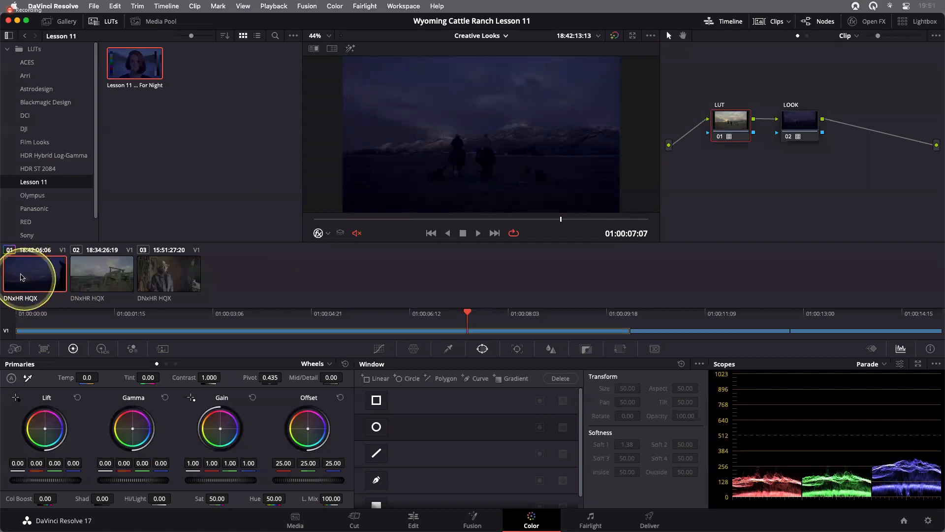
pyautogui.press('super+c')
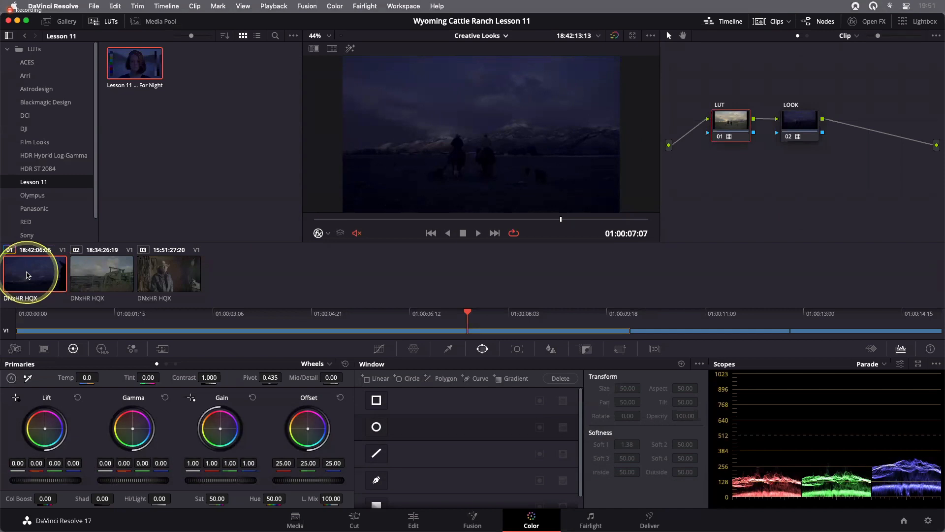
pyautogui.click(93, 275)
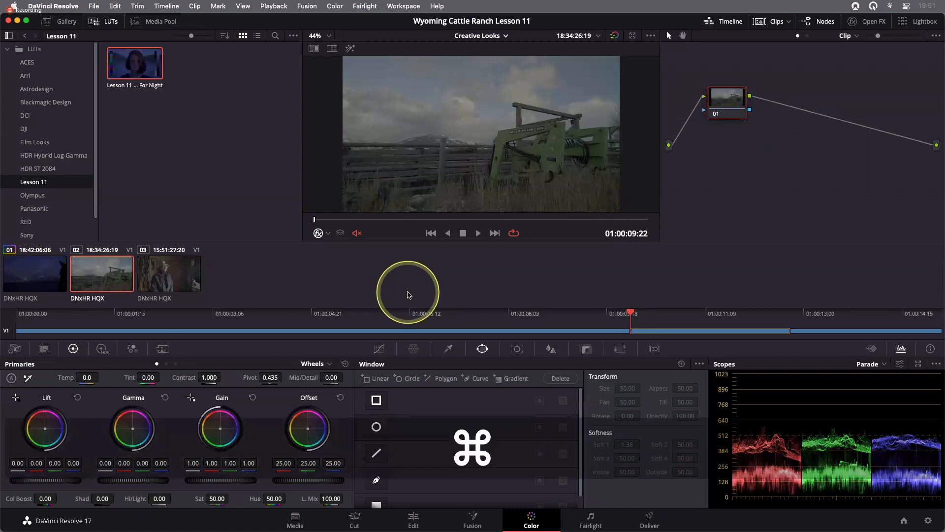
pyautogui.press('super+v')
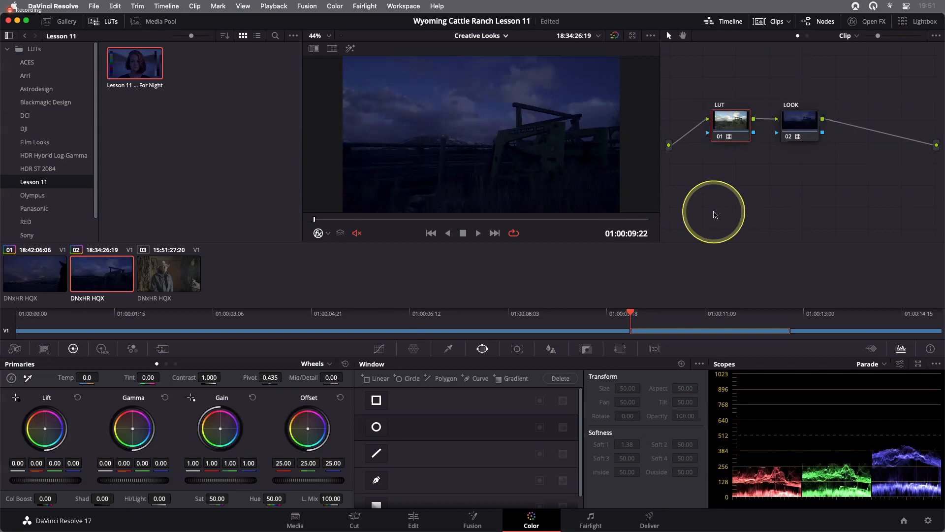
# - Reset the LOOK node's grade on the second clip
pyautogui.rightClick(801, 123)
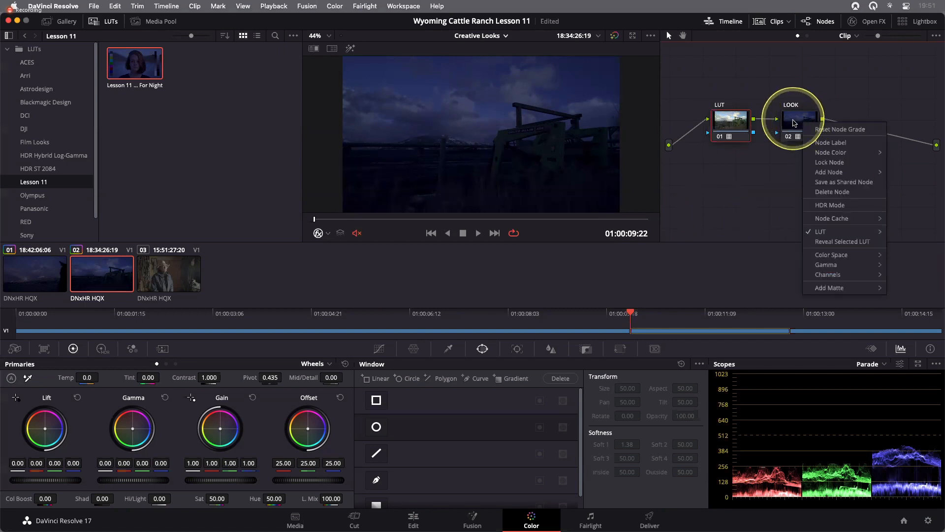
pyautogui.click(798, 121)
pyautogui.rightClick(800, 123)
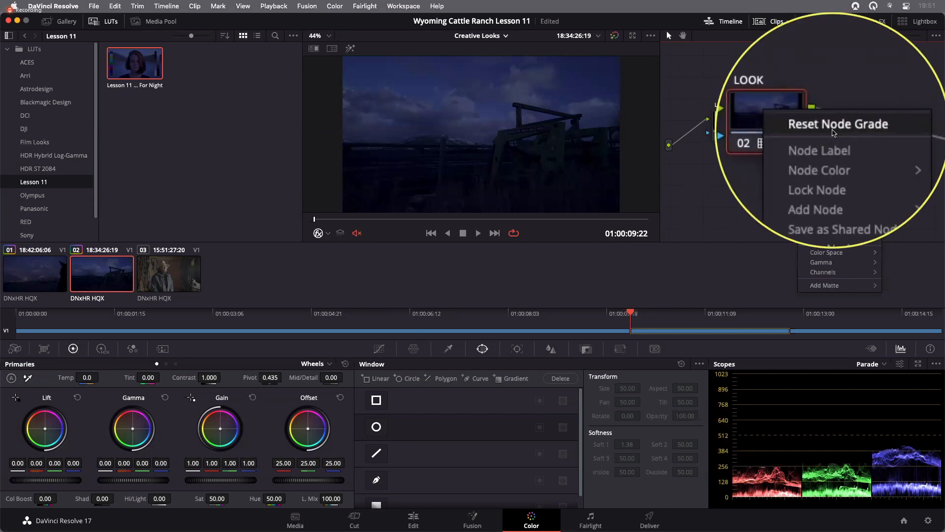
pyautogui.click(833, 131)
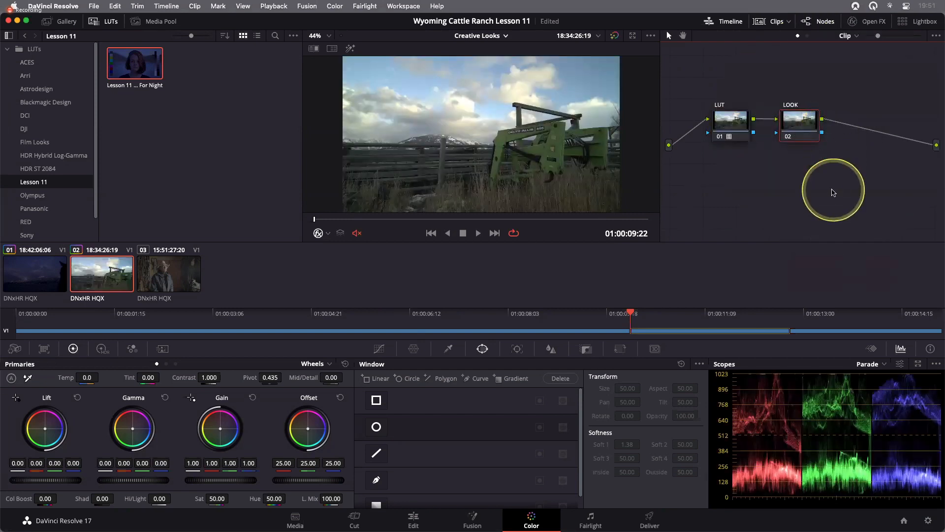
# - Rename the LOOK node on the second clip as BLACK AND WHITE
pyautogui.rightClick(801, 126)
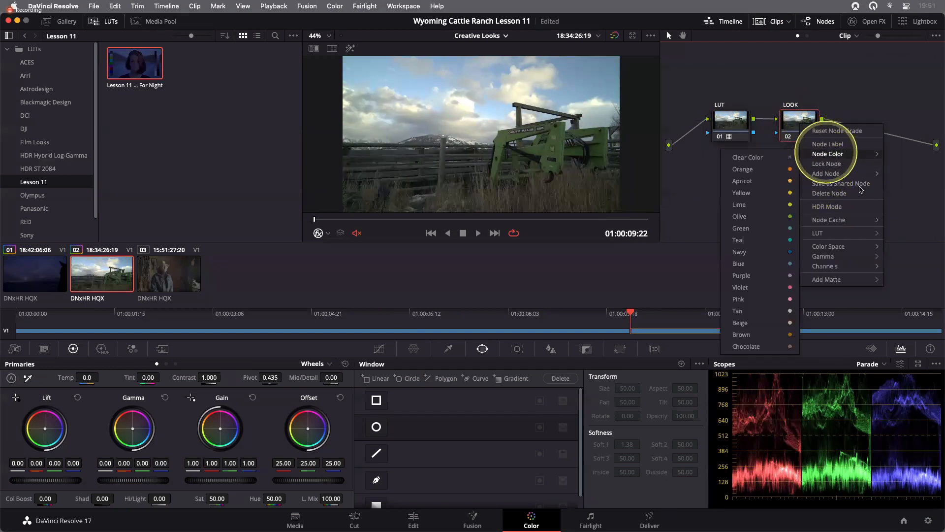
pyautogui.click(828, 143)
pyautogui.write('BLACK AND')
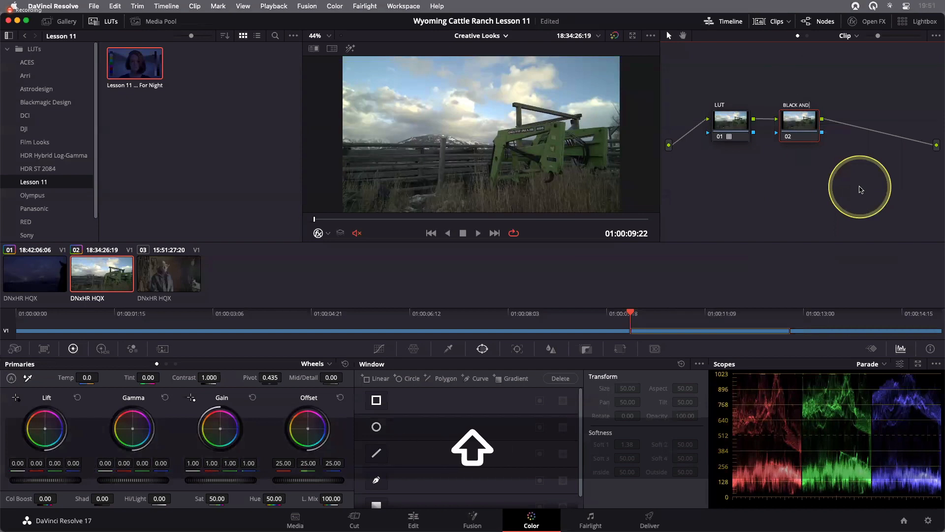
pyautogui.write(' WHITE')
pyautogui.press('Return')
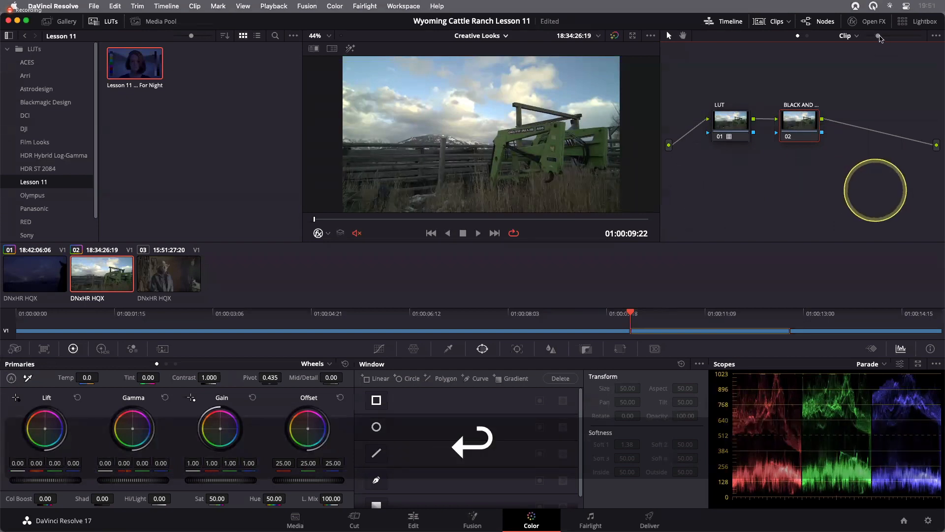
# - Open the RGB Mixer for the BLACK AND WHITE node and enable Monochrome
pyautogui.moveTo(879, 37); pyautogui.dragTo(902, 35)
pyautogui.moveTo(715, 121); pyautogui.dragTo(732, 119)
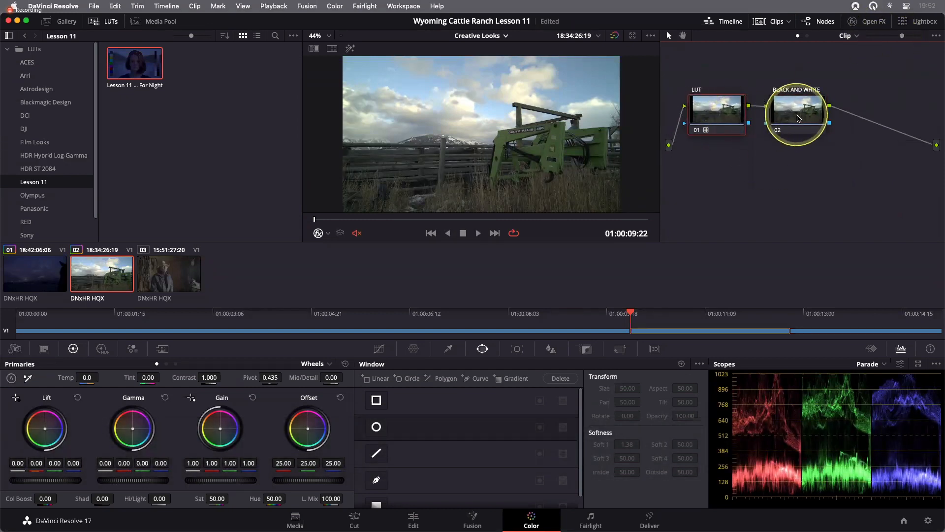
pyautogui.click(798, 118)
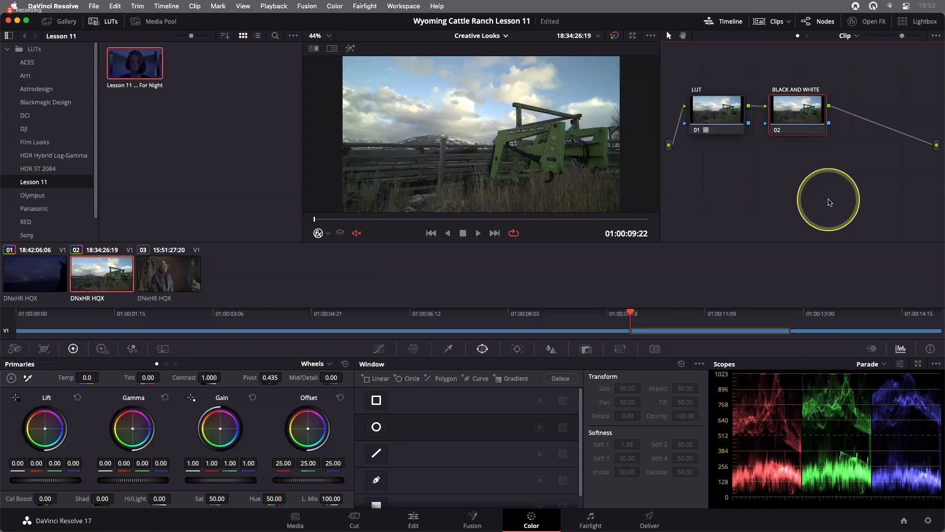
pyautogui.moveTo(796, 109); pyautogui.dragTo(811, 110)
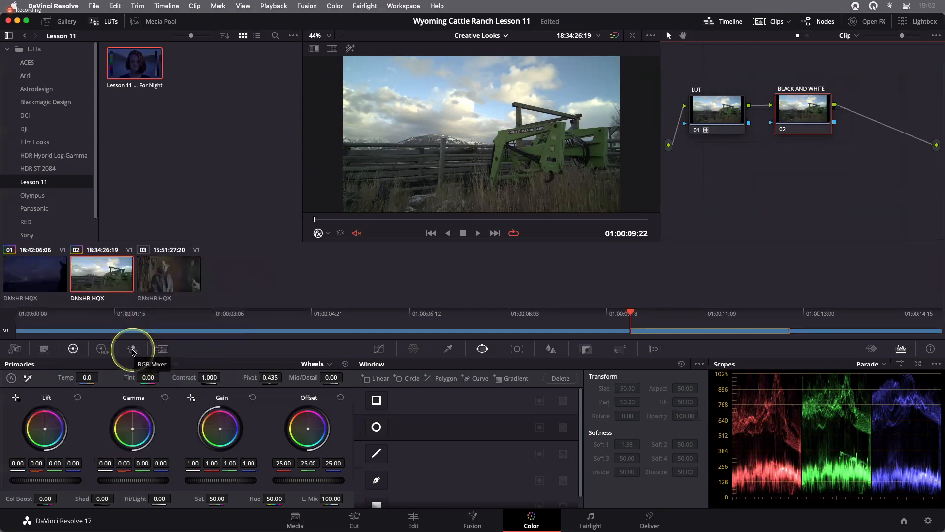
pyautogui.click(132, 350)
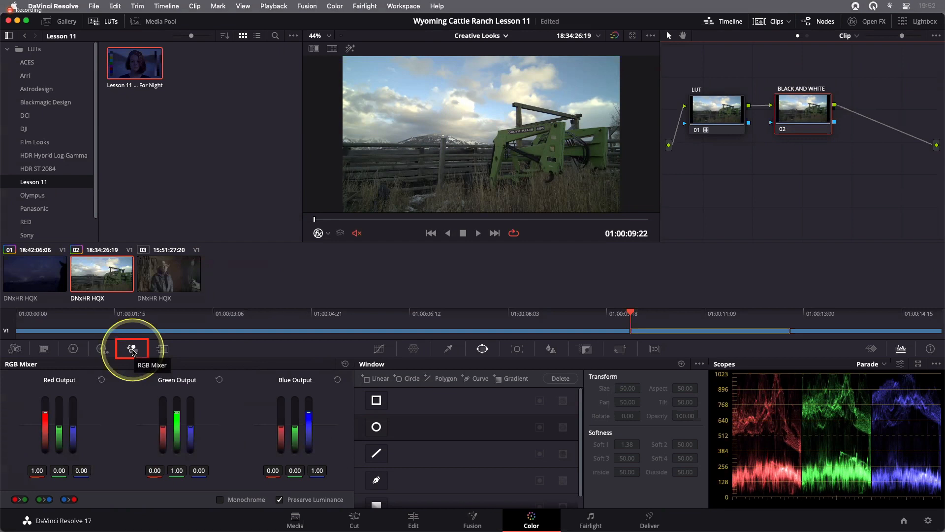
pyautogui.click(246, 501)
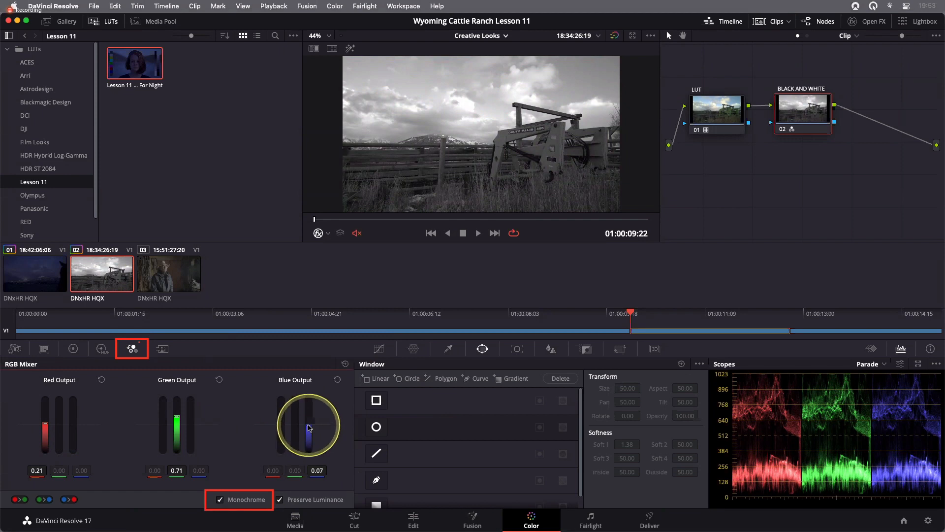
# - Adjust the monochrome channel mix to red output 0.49, green 0.83 and blue -2.00
pyautogui.moveTo(308, 426); pyautogui.dragTo(312, 375)
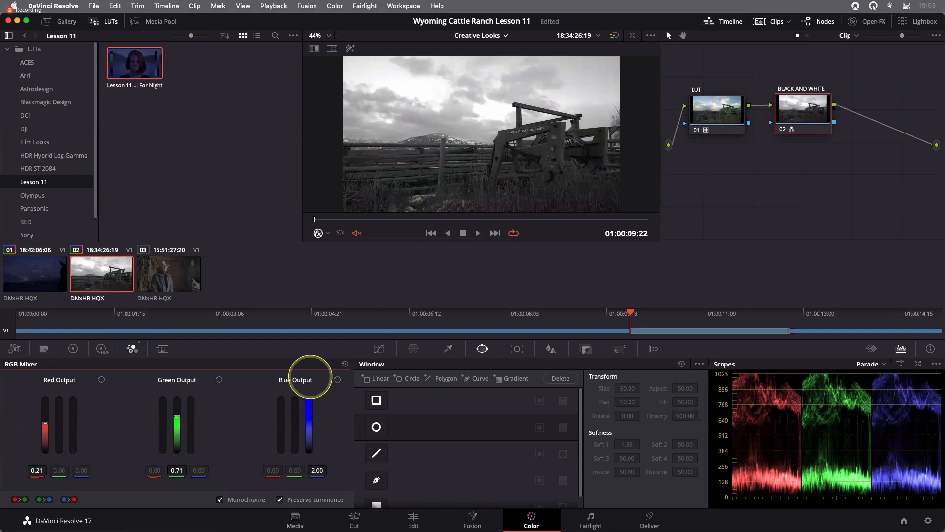
pyautogui.moveTo(306, 379)
pyautogui.mouseDown()
pyautogui.moveTo(311, 437)
pyautogui.moveTo(312, 400)
pyautogui.moveTo(308, 424)
pyautogui.mouseUp()
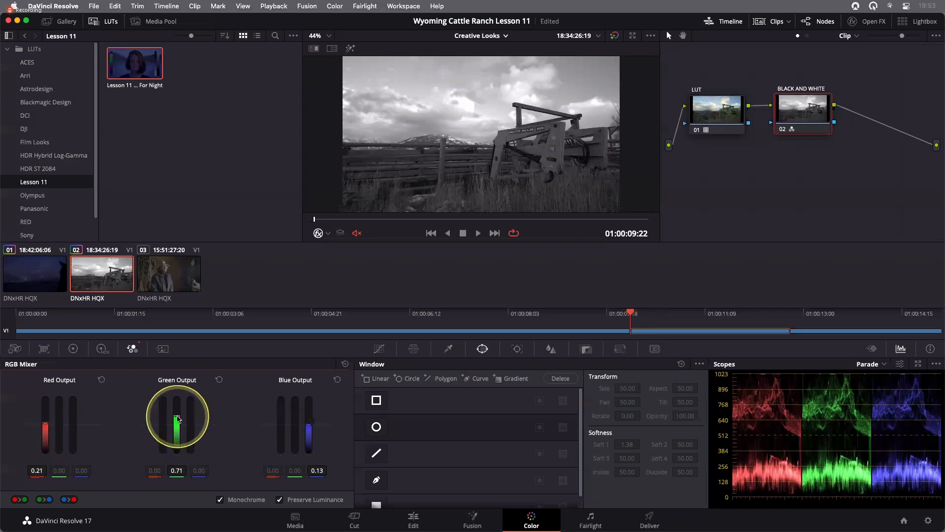
pyautogui.moveTo(177, 419); pyautogui.dragTo(176, 384)
pyautogui.moveTo(309, 426); pyautogui.dragTo(311, 459)
pyautogui.moveTo(45, 425); pyautogui.dragTo(47, 391)
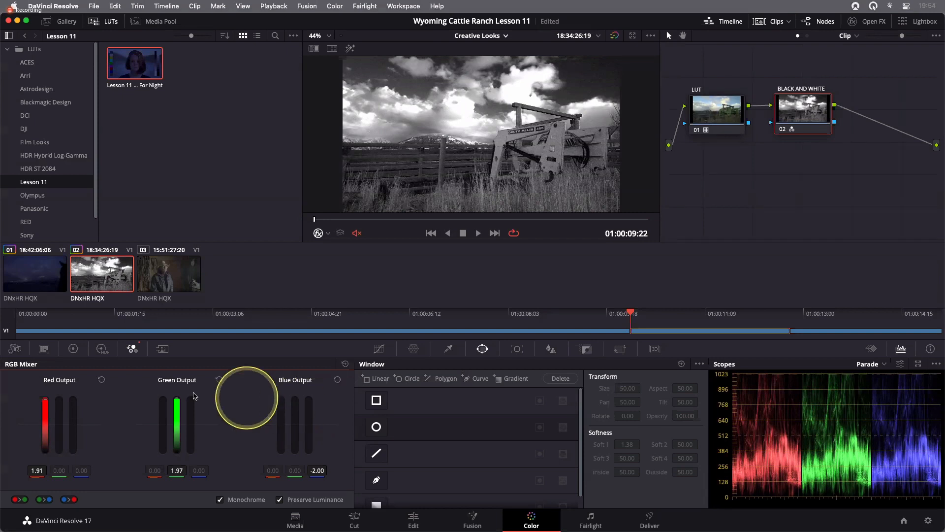
pyautogui.moveTo(46, 400); pyautogui.dragTo(45, 425)
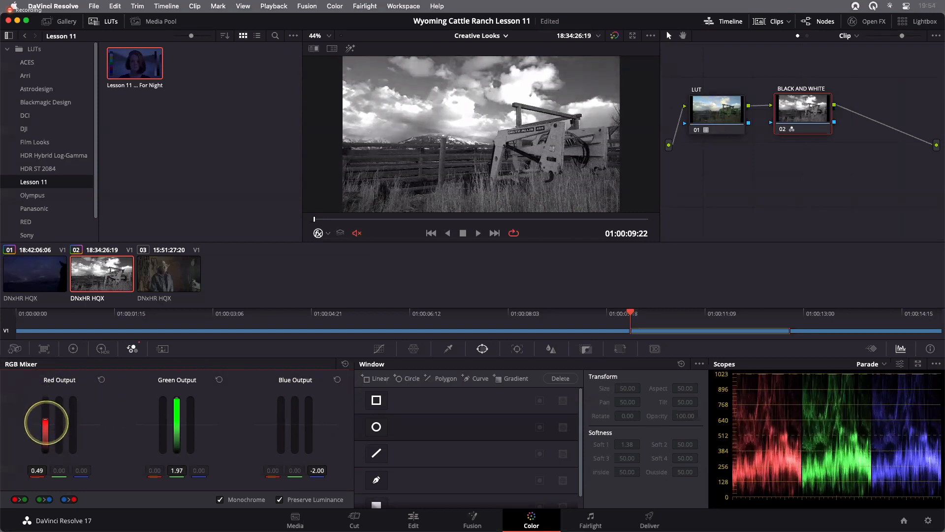
pyautogui.moveTo(176, 400); pyautogui.dragTo(178, 420)
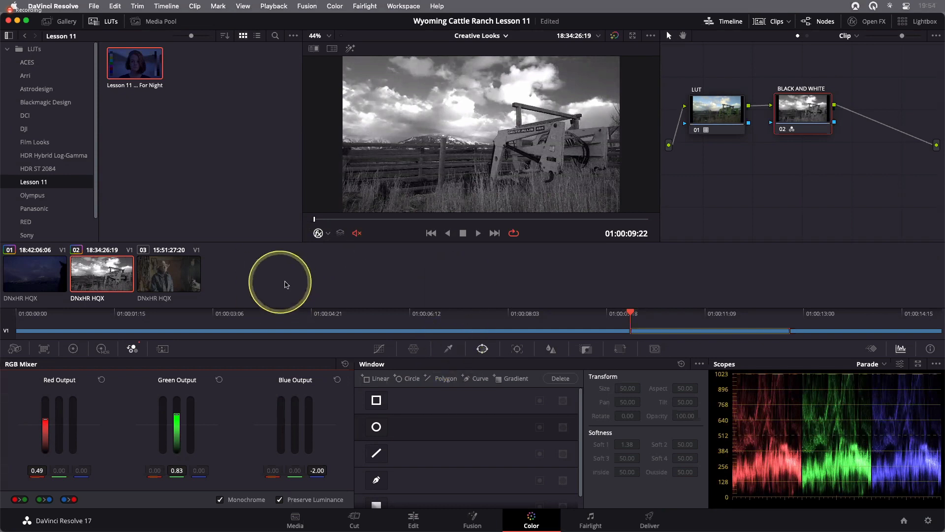
# - Select the third clip and paste the copied grade onto it
pyautogui.click(170, 283)
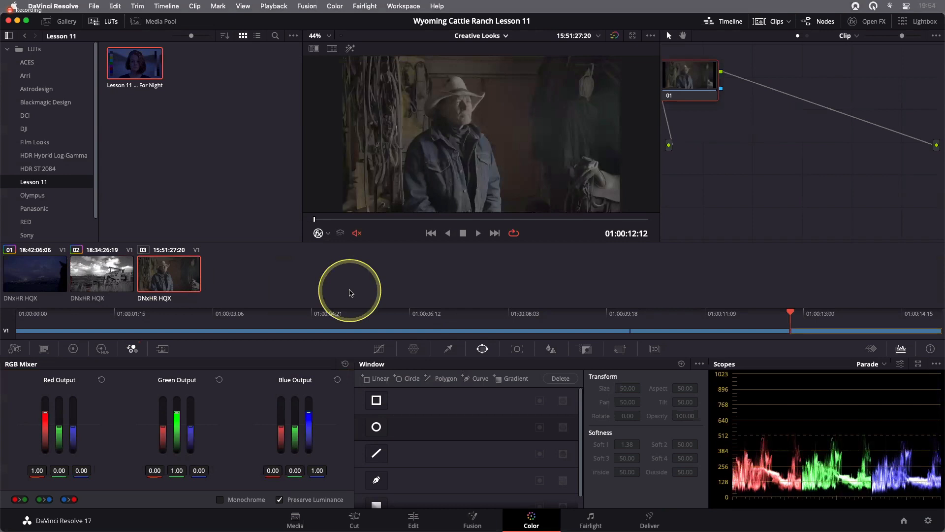
pyautogui.press('super')
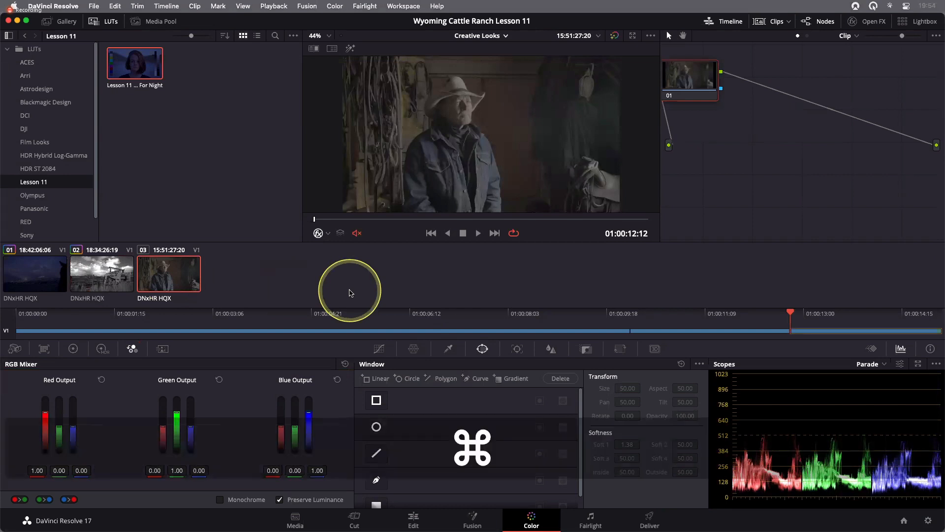
pyautogui.press('super+v')
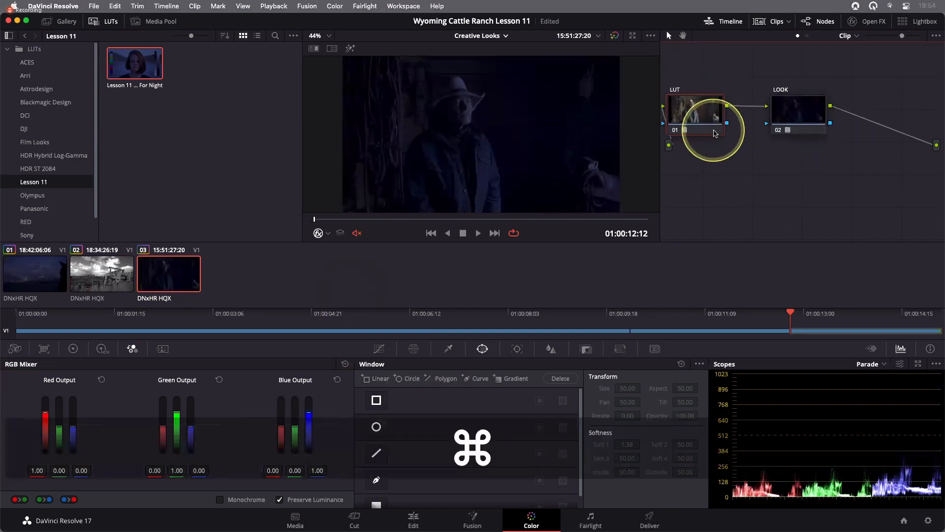
pyautogui.moveTo(715, 133); pyautogui.dragTo(732, 133)
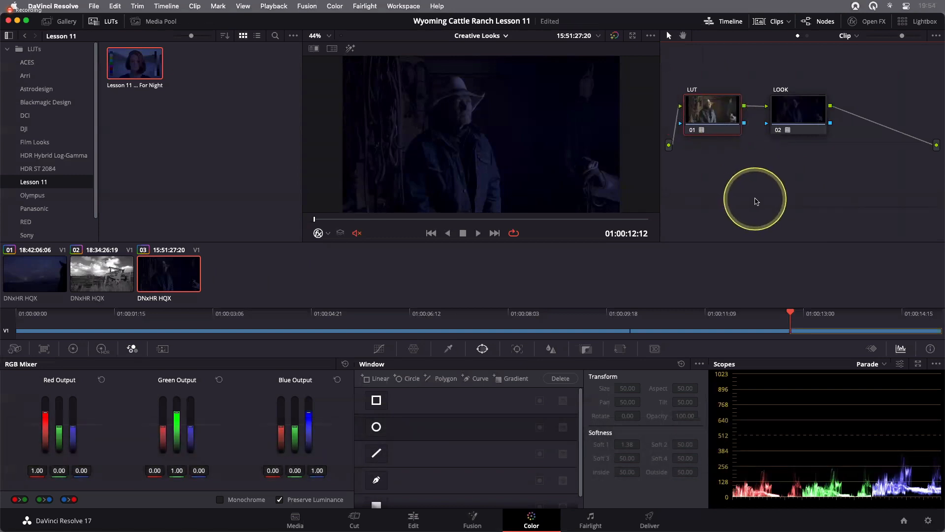
# - Reset the third clip's LOOK node grade and rename the node as BLEACH BYPASS
pyautogui.rightClick(808, 120)
pyautogui.click(820, 122)
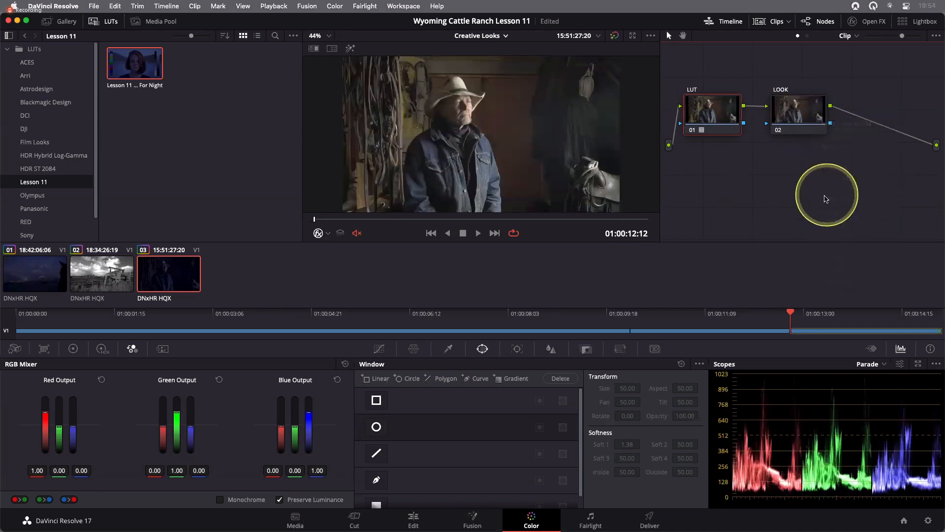
pyautogui.rightClick(807, 119)
pyautogui.click(822, 138)
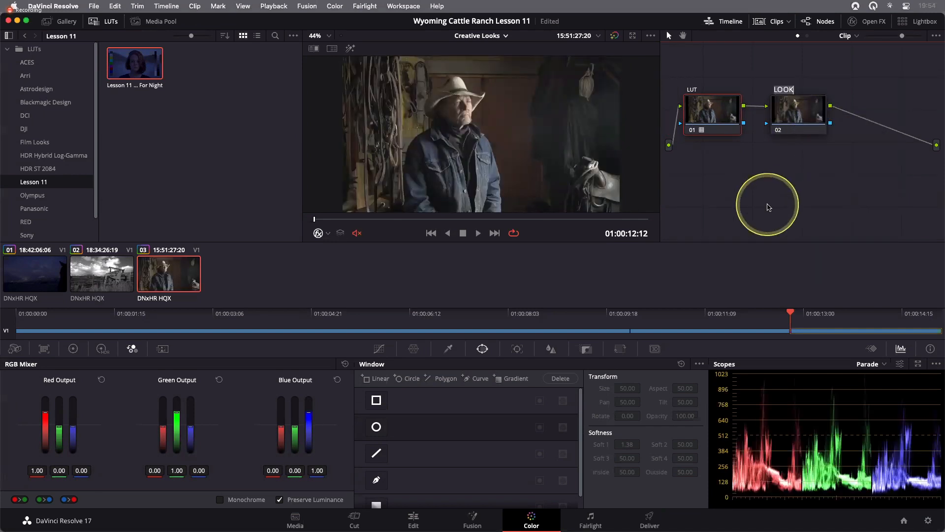
pyautogui.write('BLE')
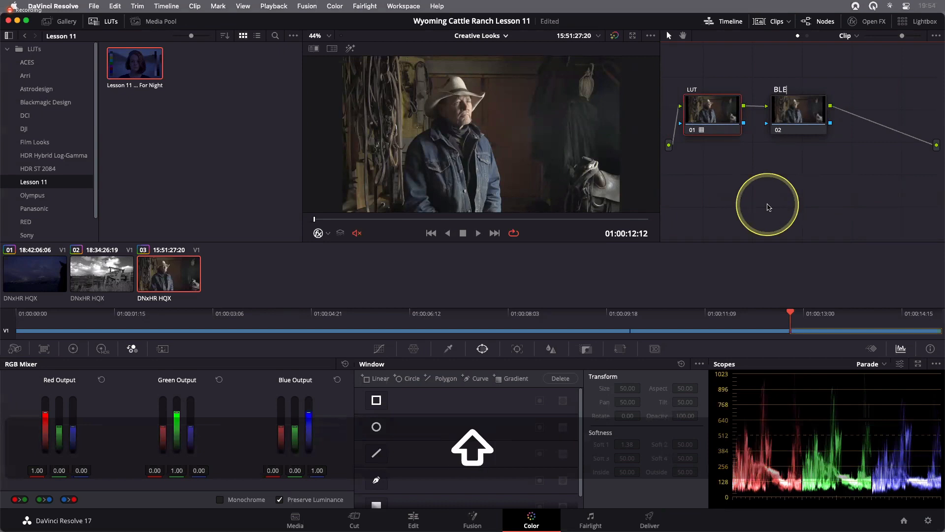
pyautogui.write('ACH BYPASS')
pyautogui.press('Return')
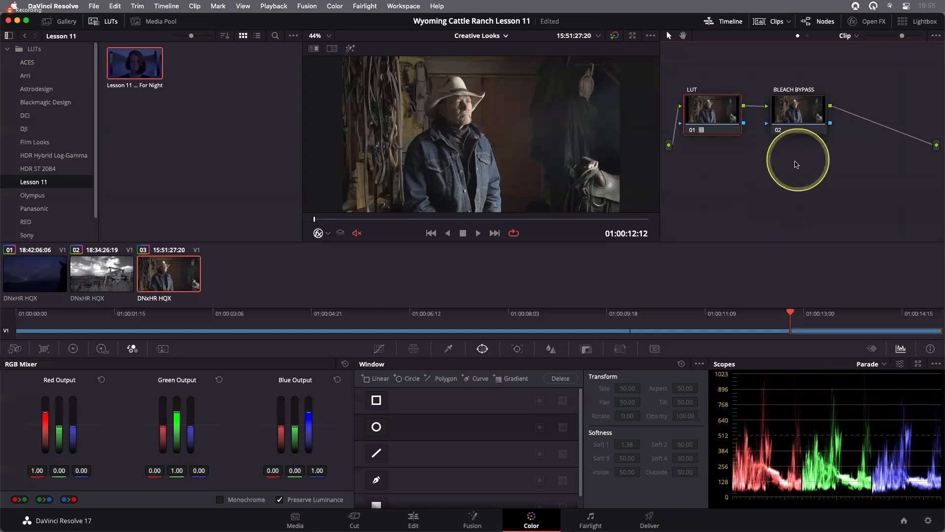
# - Open Custom curves for the BLEACH BYPASS node and select the luma (Y) curve
pyautogui.click(795, 118)
pyautogui.moveTo(794, 119); pyautogui.dragTo(798, 114)
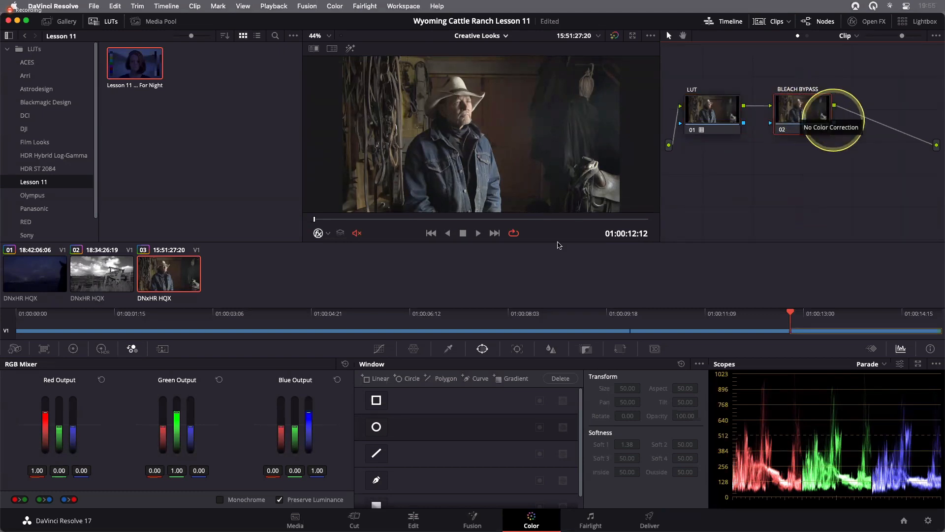
pyautogui.click(379, 349)
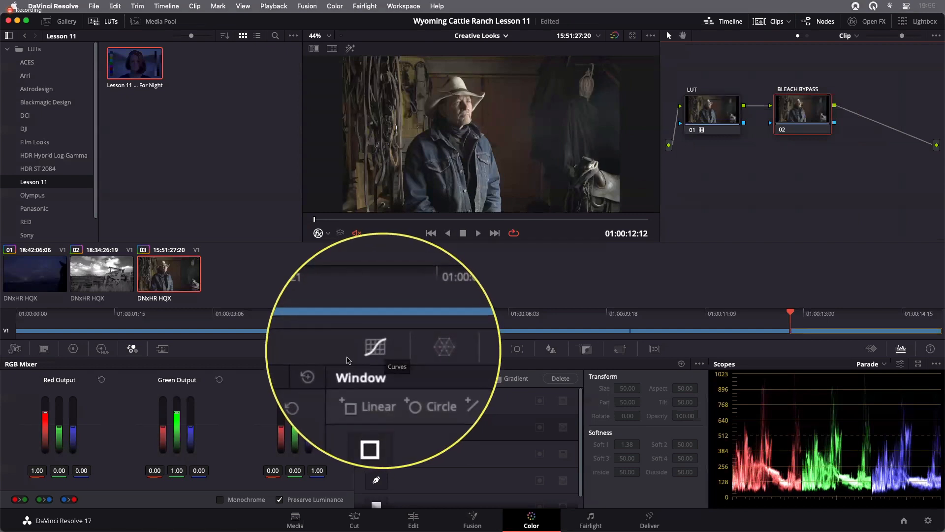
pyautogui.click(646, 365)
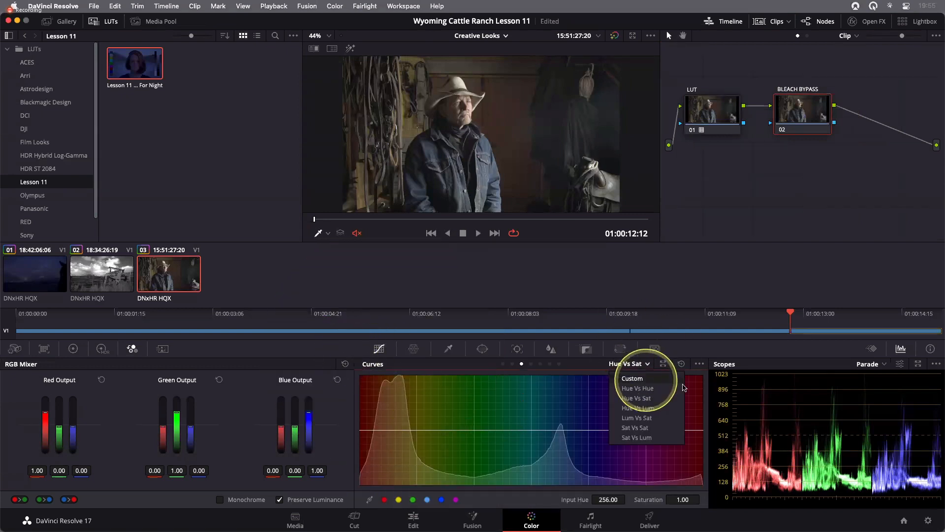
pyautogui.click(641, 380)
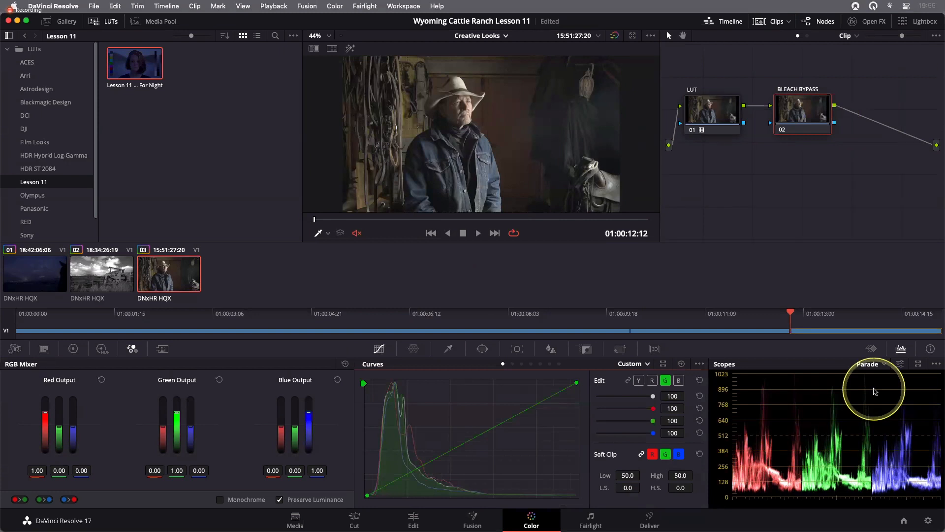
pyautogui.click(639, 380)
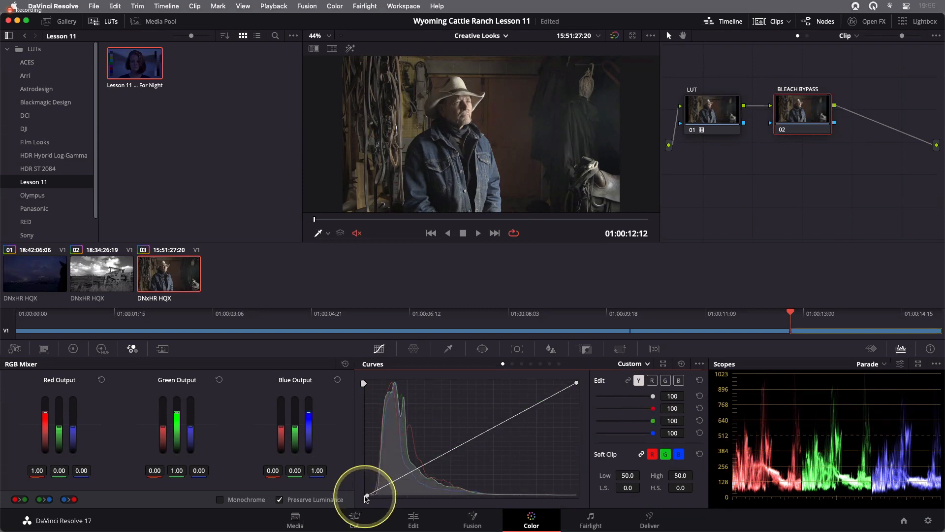
# - Shape the luma curve into a contrast S-curve, pulling in the black and white points and adding two control points
pyautogui.moveTo(367, 496); pyautogui.dragTo(375, 495)
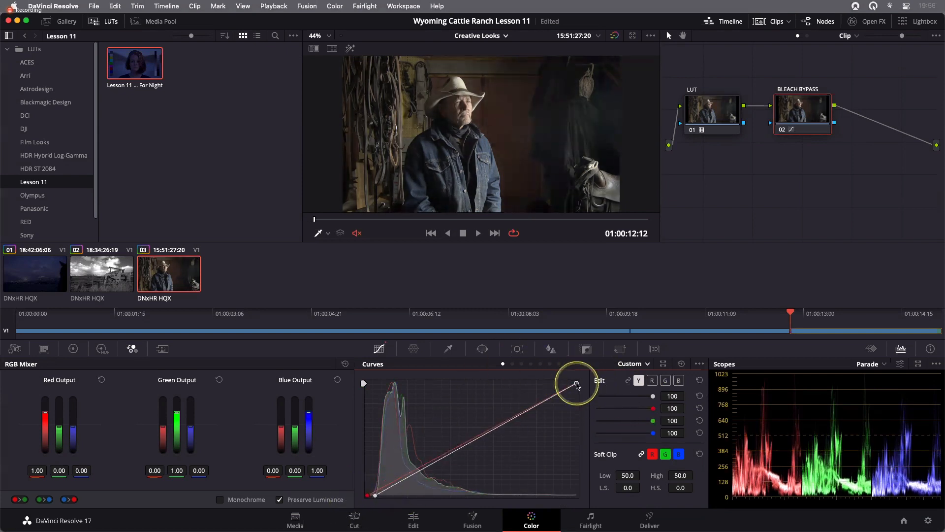
pyautogui.moveTo(576, 384); pyautogui.dragTo(571, 384)
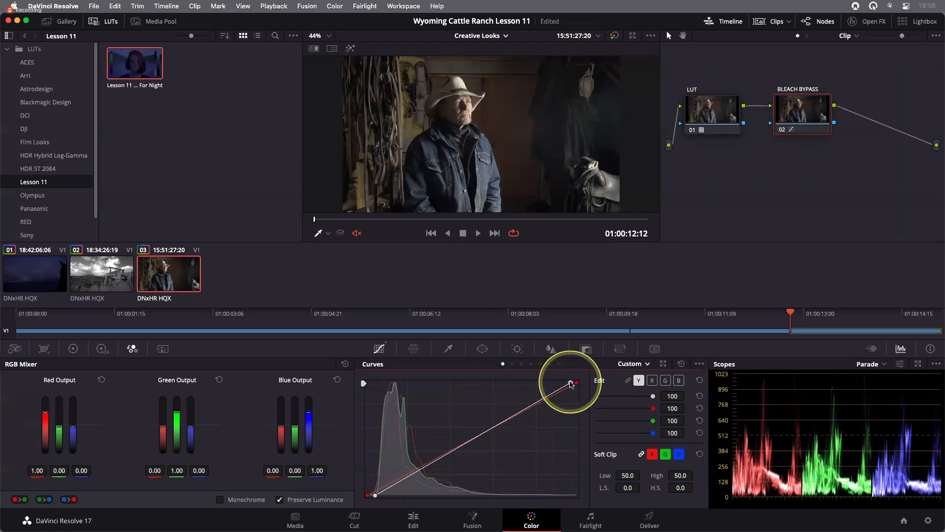
pyautogui.click(396, 483)
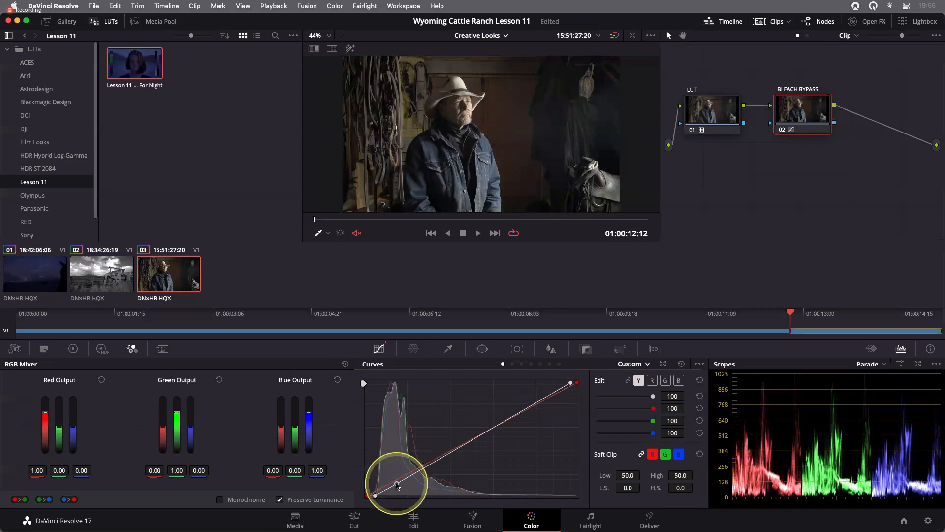
pyautogui.click(458, 447)
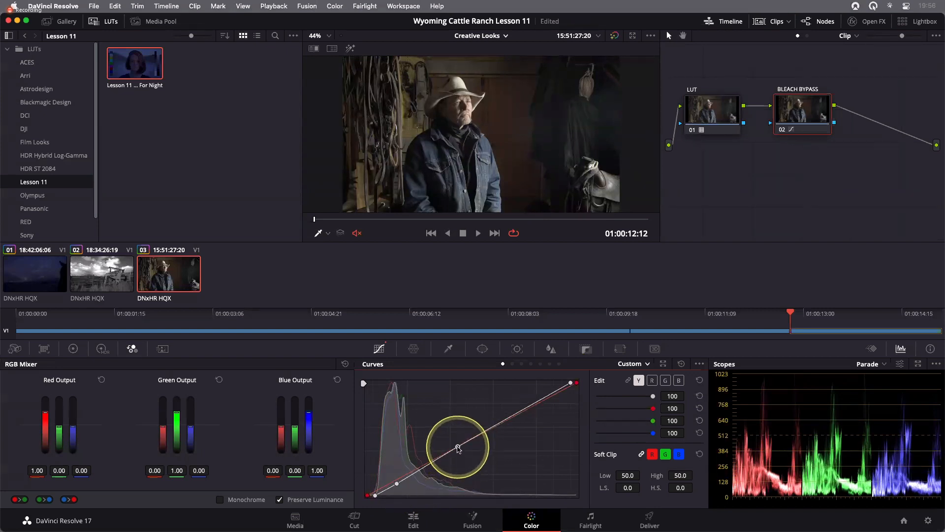
pyautogui.moveTo(458, 448); pyautogui.dragTo(456, 432)
pyautogui.moveTo(397, 484); pyautogui.dragTo(399, 489)
pyautogui.moveTo(457, 432); pyautogui.dragTo(458, 430)
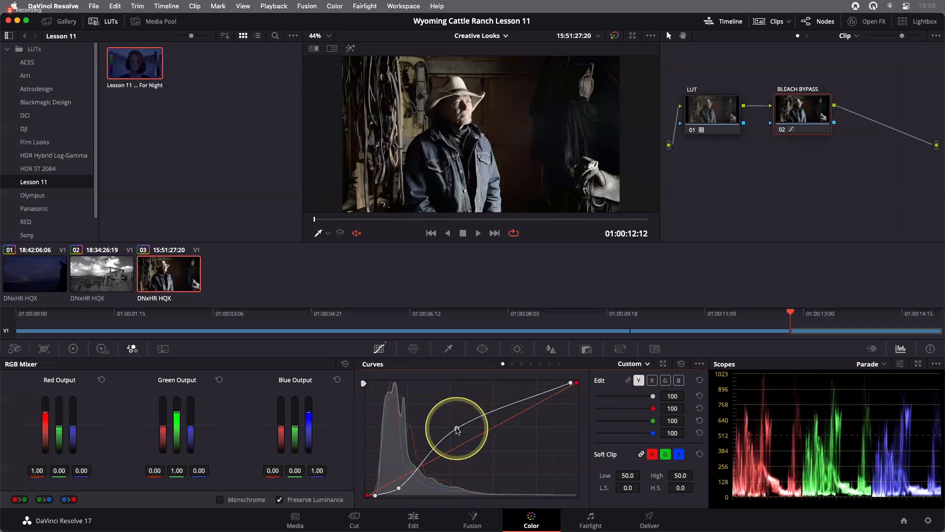
pyautogui.moveTo(458, 430); pyautogui.dragTo(457, 425)
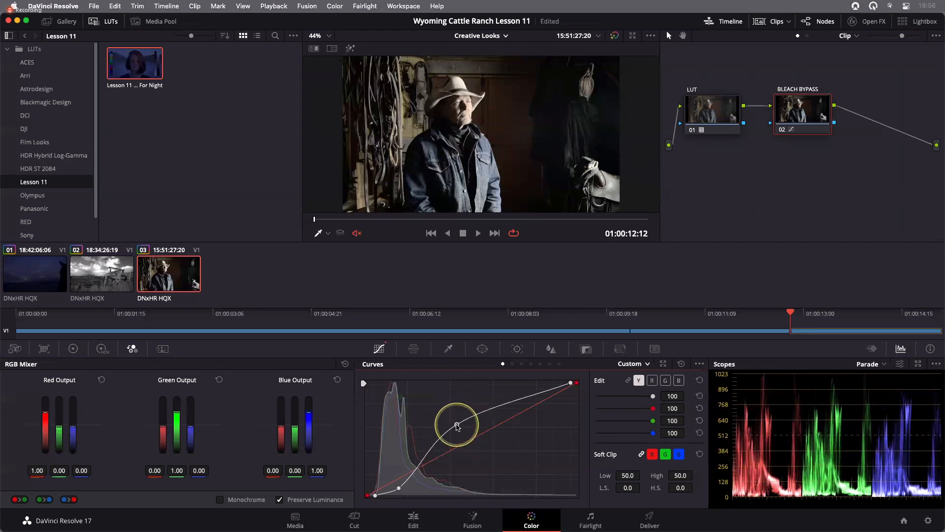
pyautogui.moveTo(399, 487); pyautogui.dragTo(400, 489)
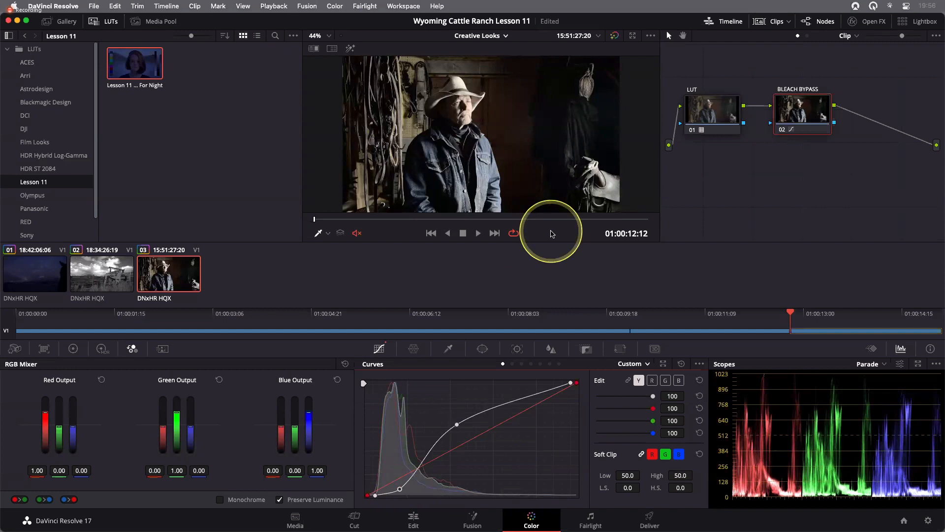
# - Add and nudge shadow control points on the blue and green curves of the BLEACH BYPASS node
pyautogui.click(679, 381)
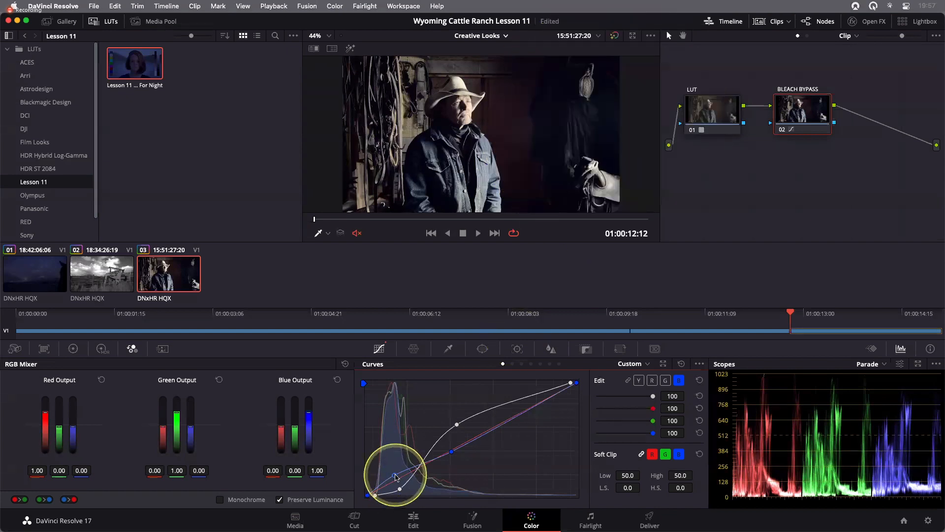
pyautogui.moveTo(394, 475); pyautogui.dragTo(394, 474)
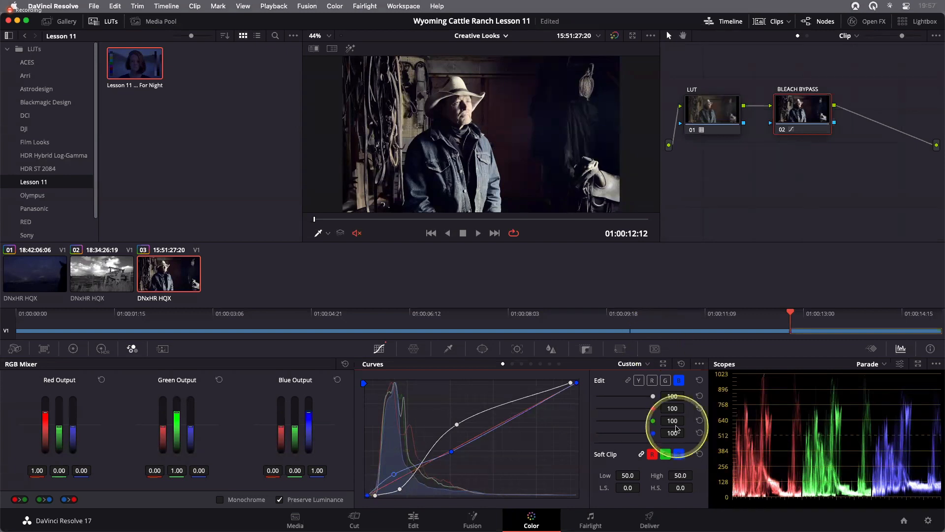
pyautogui.click(666, 382)
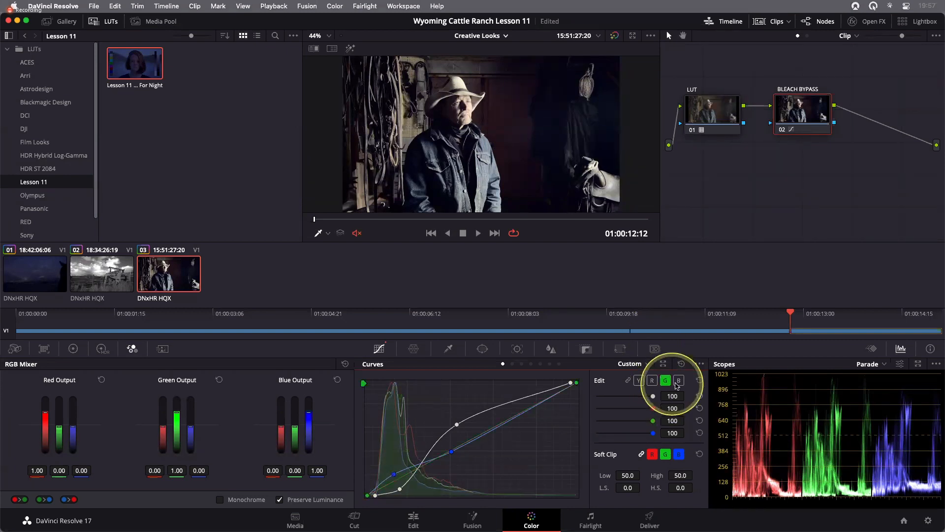
pyautogui.click(397, 480)
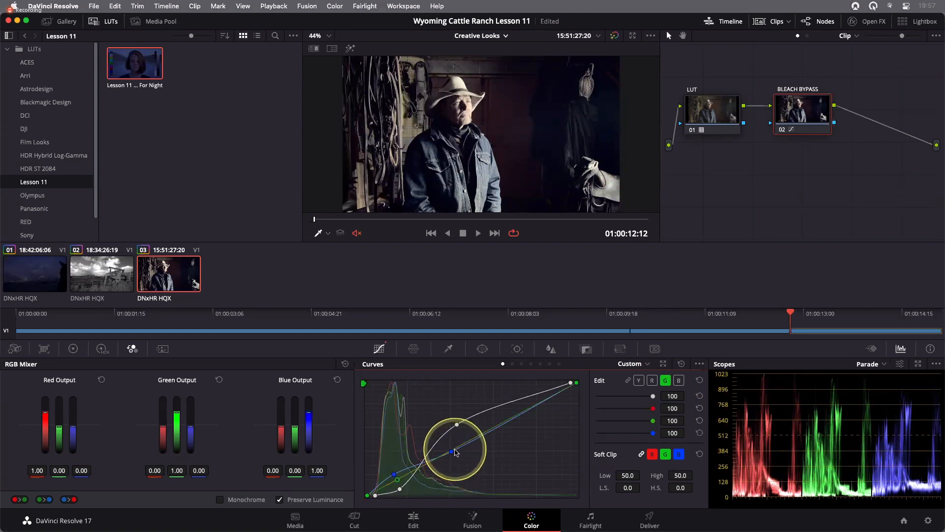
pyautogui.click(454, 449)
pyautogui.moveTo(397, 480); pyautogui.dragTo(396, 476)
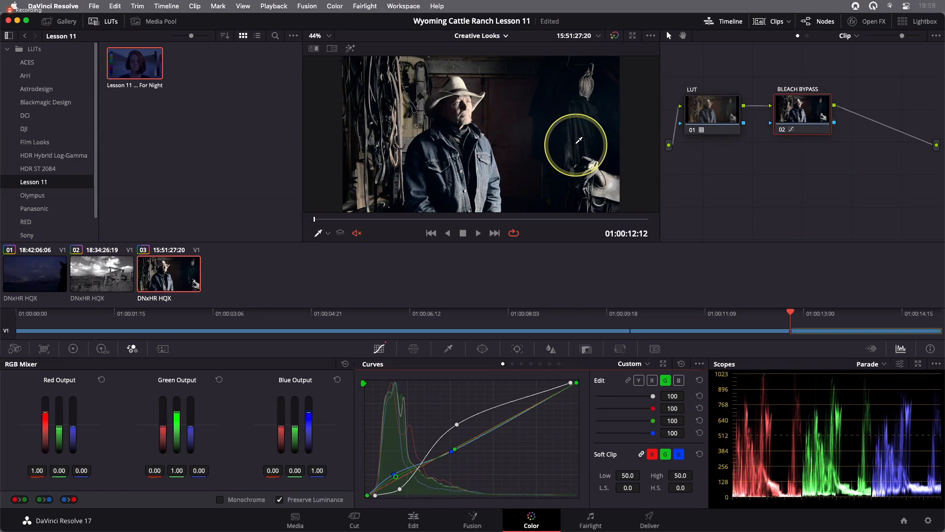
# - Open the Primaries wheels and lower the saturation to 31.80
pyautogui.click(73, 349)
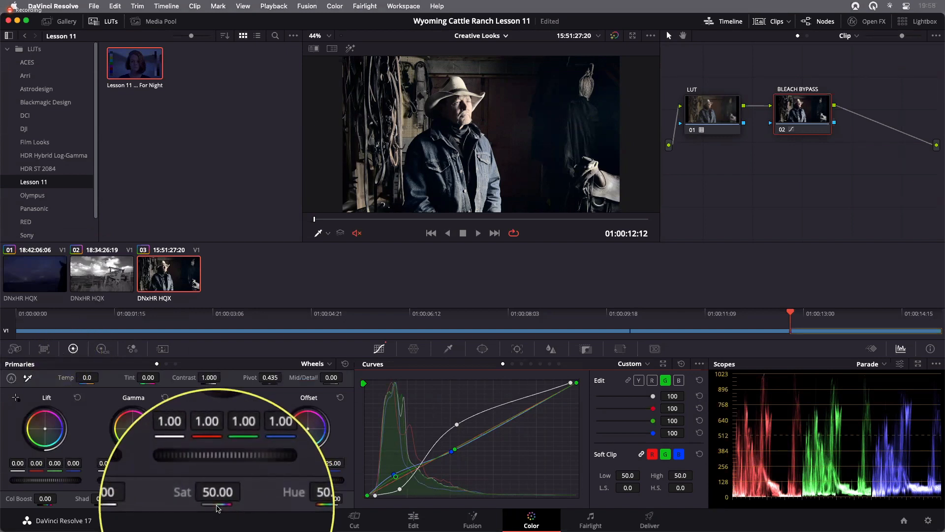
pyautogui.moveTo(221, 498); pyautogui.dragTo(184, 498)
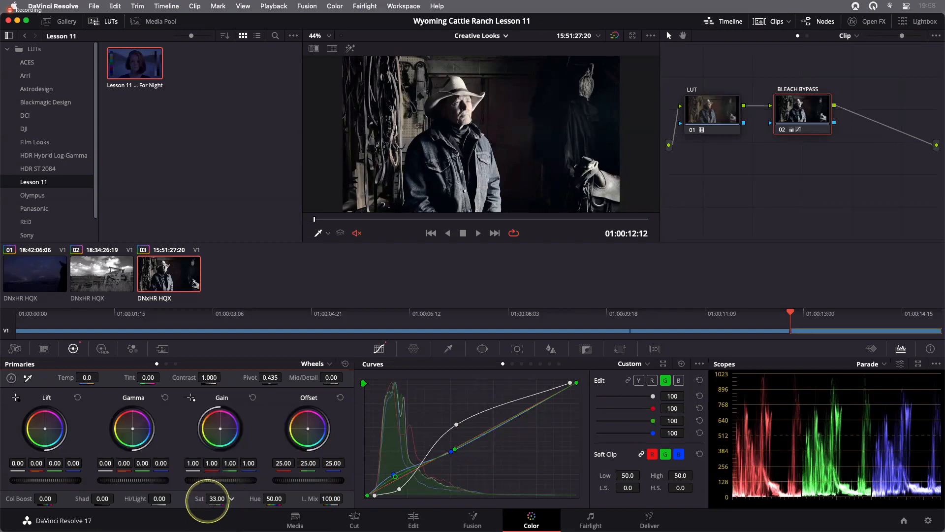
pyautogui.moveTo(207, 498)
pyautogui.mouseDown()
pyautogui.moveTo(163, 500)
pyautogui.moveTo(205, 500)
pyautogui.mouseUp()
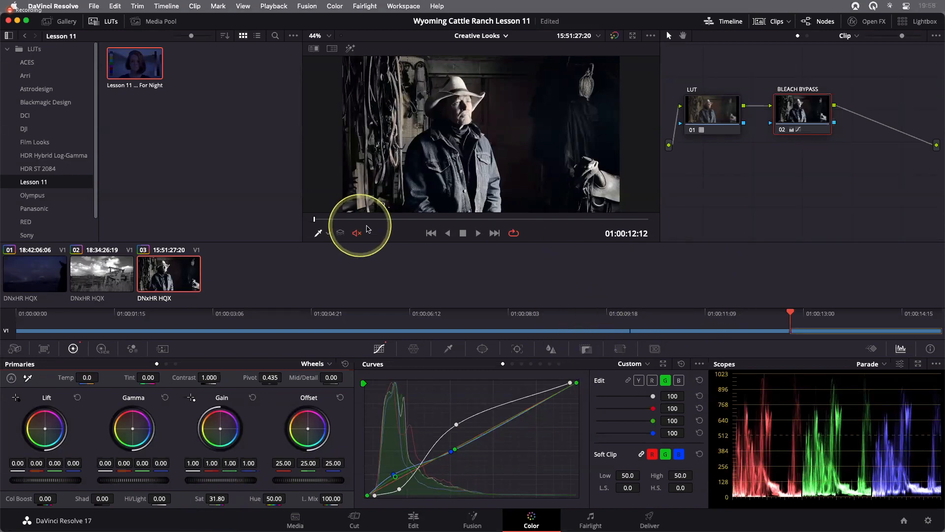
# - Scrub through the third clip in the viewer to review the bleach bypass look
pyautogui.moveTo(356, 220); pyautogui.dragTo(417, 219)
pyautogui.click(406, 218)
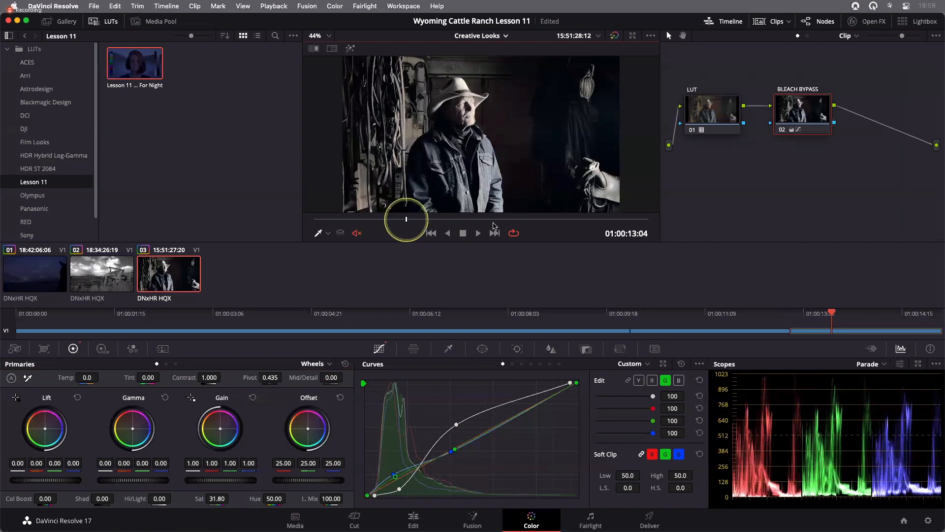
pyautogui.click(590, 220)
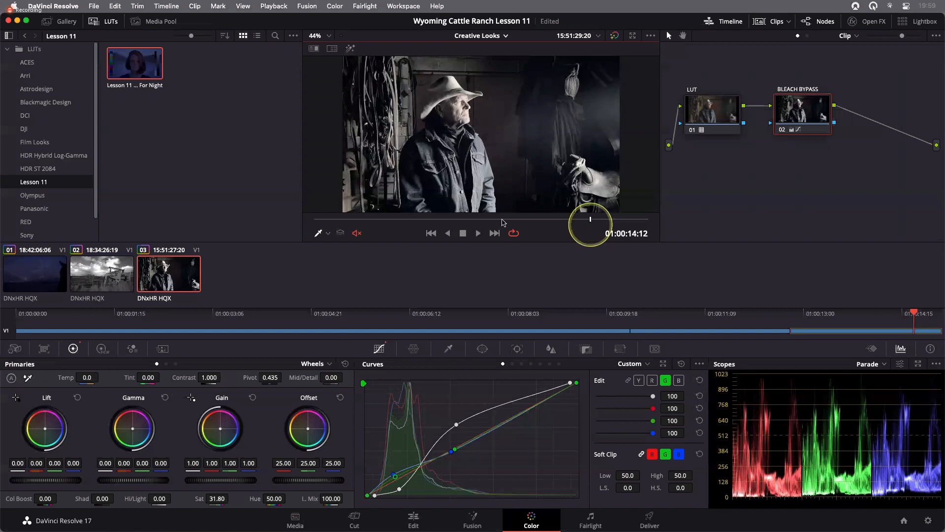
pyautogui.click(569, 219)
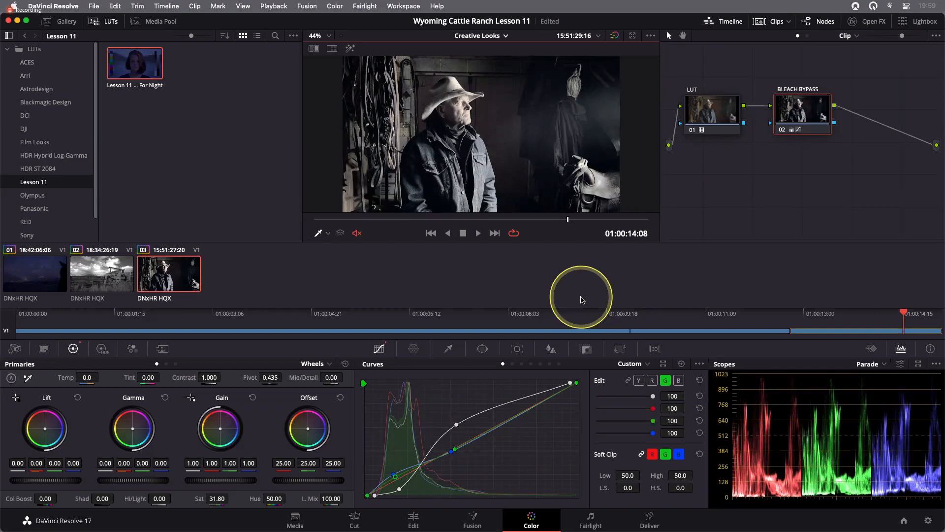
pyautogui.click(779, 168)
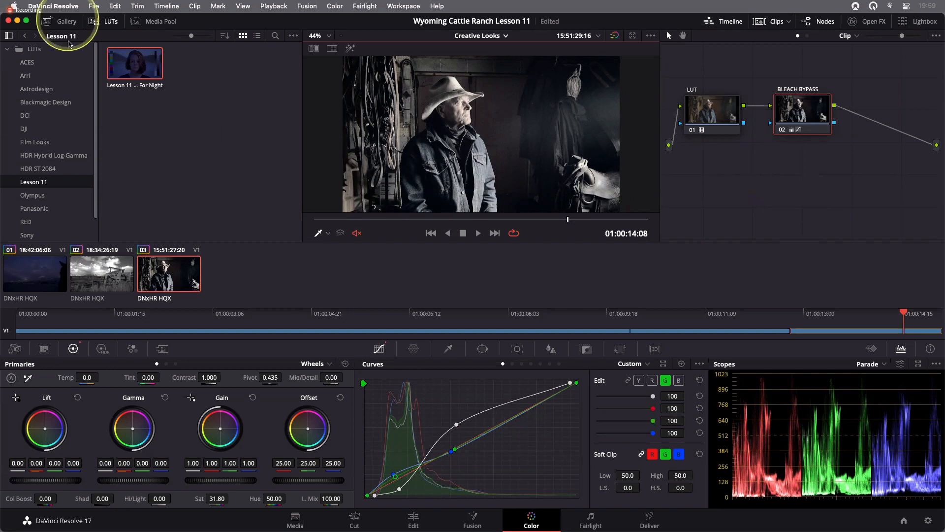
# - Open the Gallery with its album list and grab a still of the current grade
pyautogui.click(66, 21)
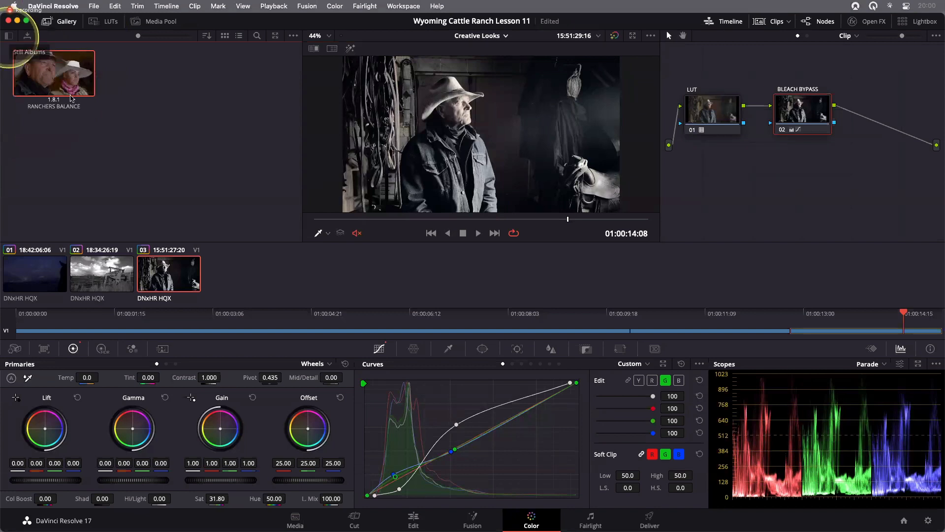
pyautogui.click(8, 39)
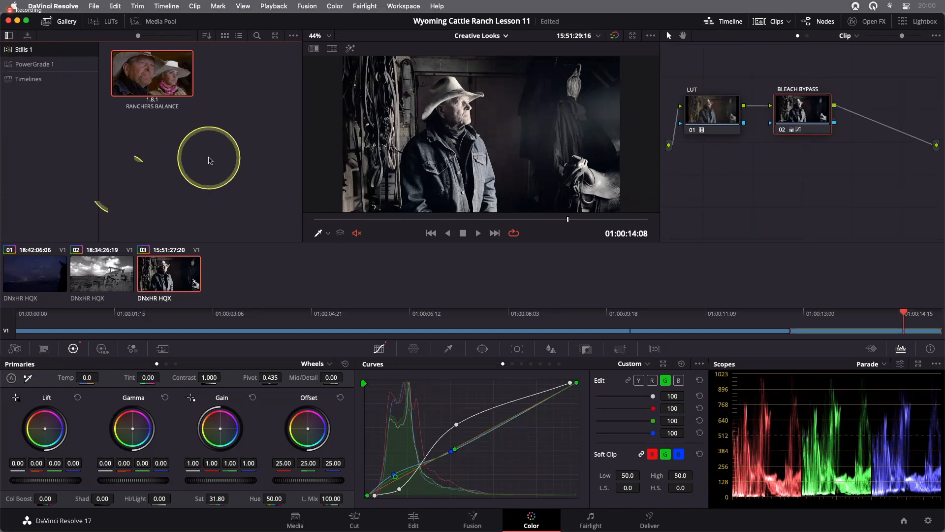
pyautogui.rightClick(472, 101)
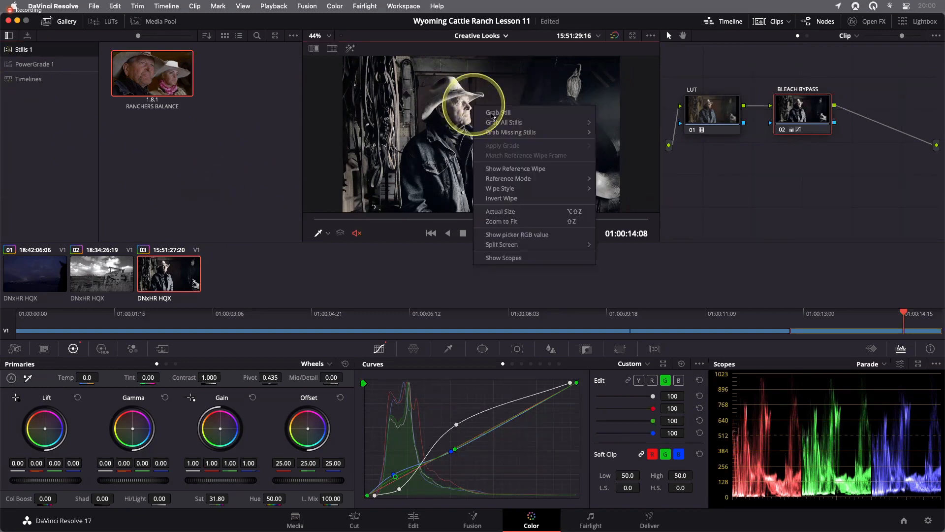
pyautogui.click(492, 109)
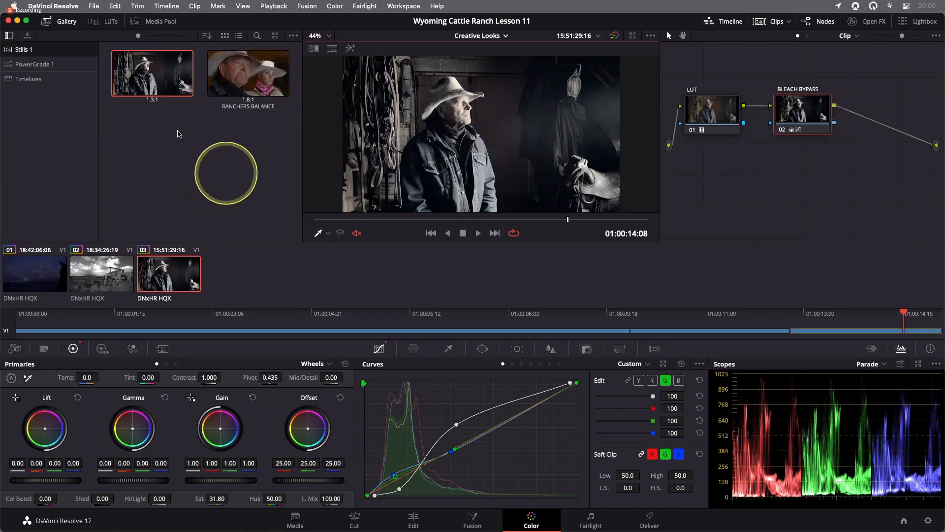
# - Change the new still's label to BLEACH BYPASS
pyautogui.rightClick(156, 92)
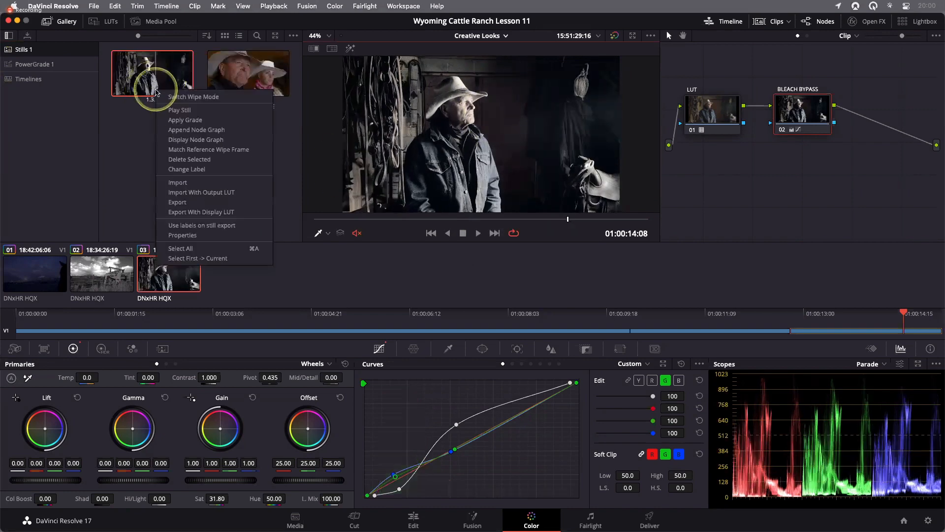
pyautogui.click(172, 168)
pyautogui.write('B')
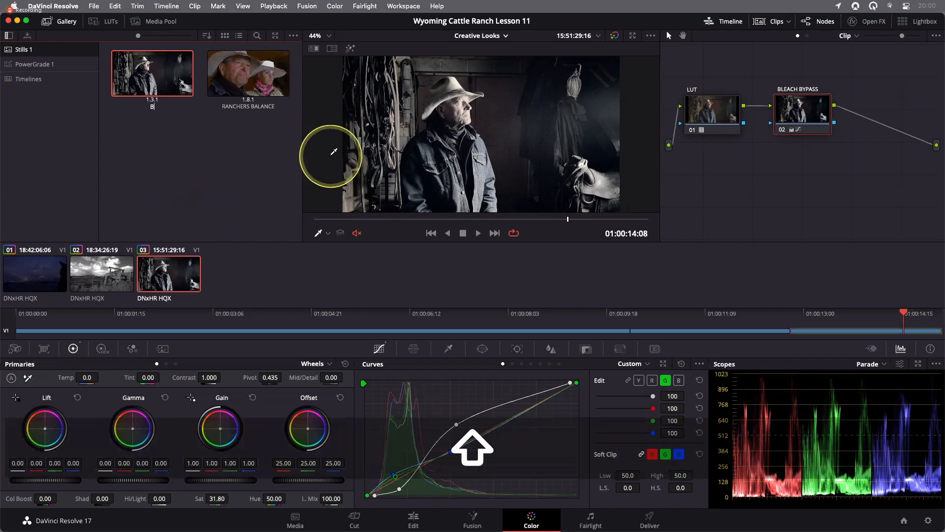
pyautogui.write('LEACH BYPASS')
pyautogui.press('Return')
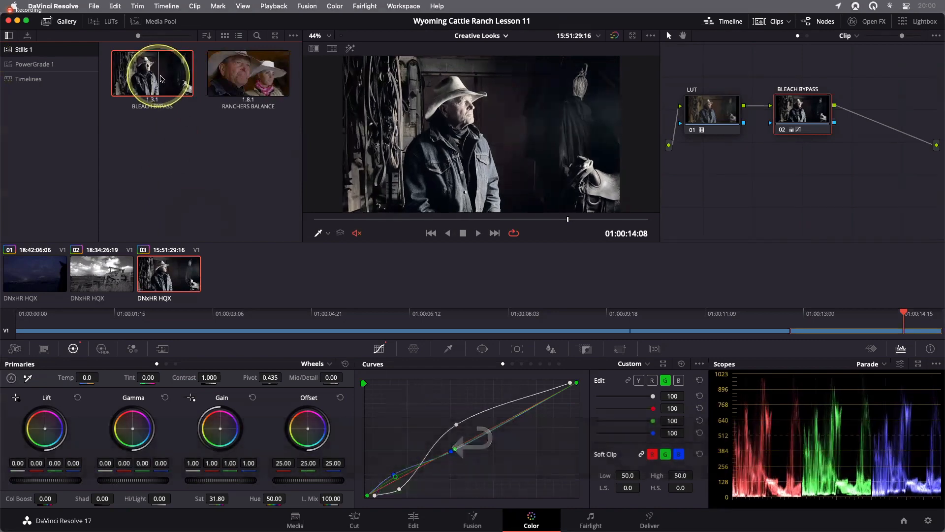
# - Move the BLEACH BYPASS still into the PowerGrade 1 album and open that album
pyautogui.moveTo(159, 77); pyautogui.dragTo(30, 70)
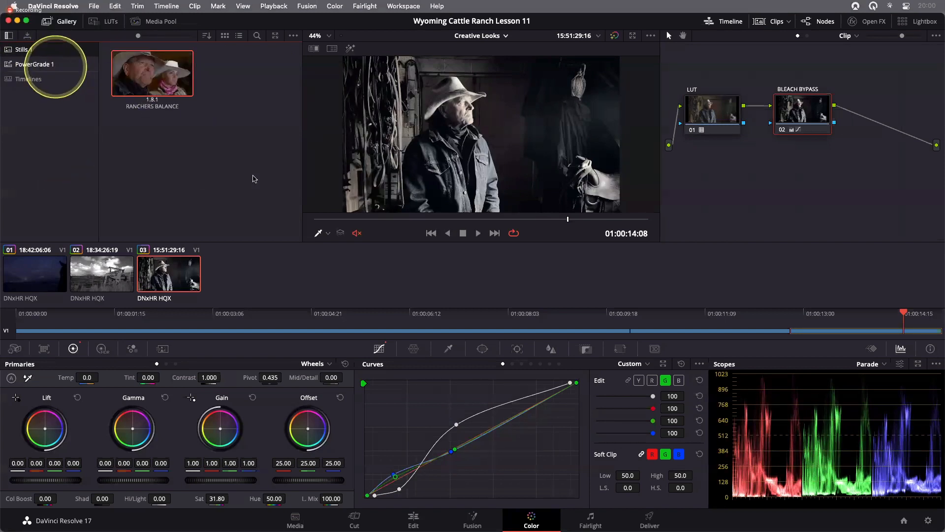
pyautogui.click(55, 67)
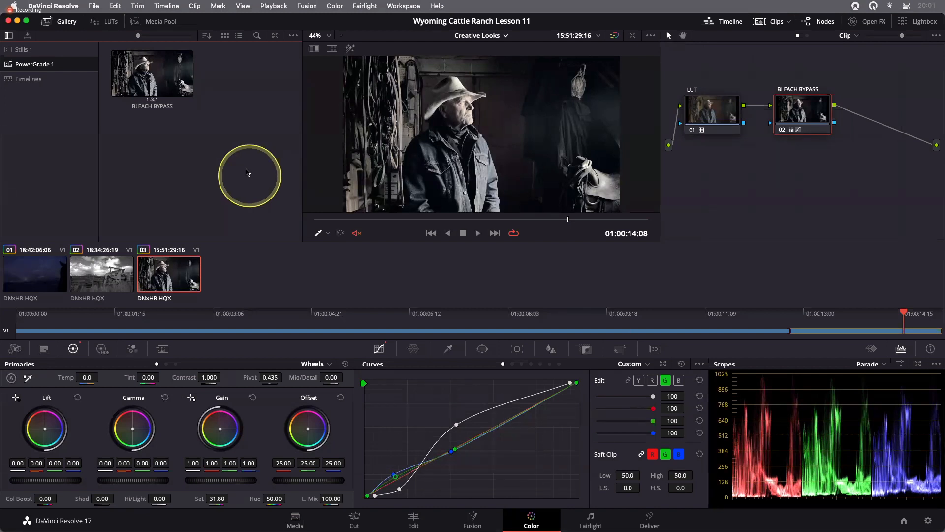
# - Generate a 33 Point Cube LUT from the third clip and save it on the Desktop as Bleach Bypass
pyautogui.rightClick(163, 266)
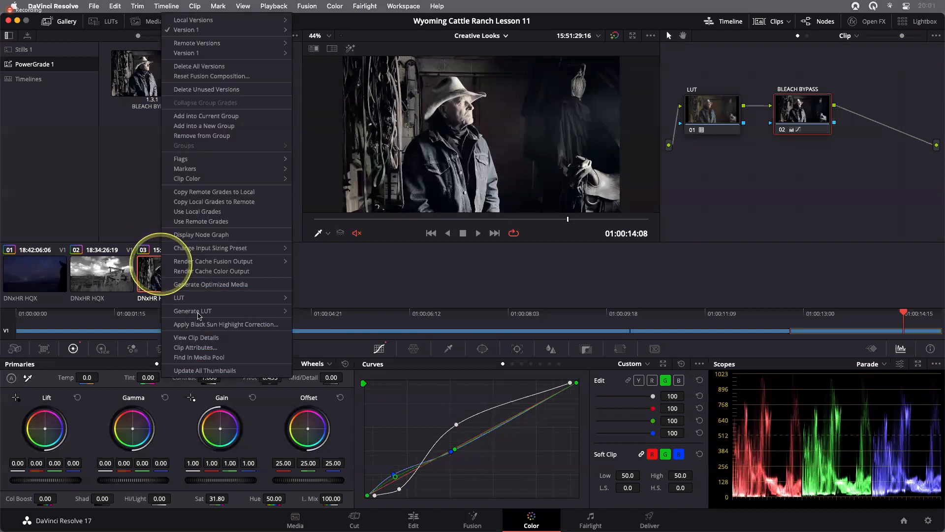
pyautogui.moveTo(199, 316)
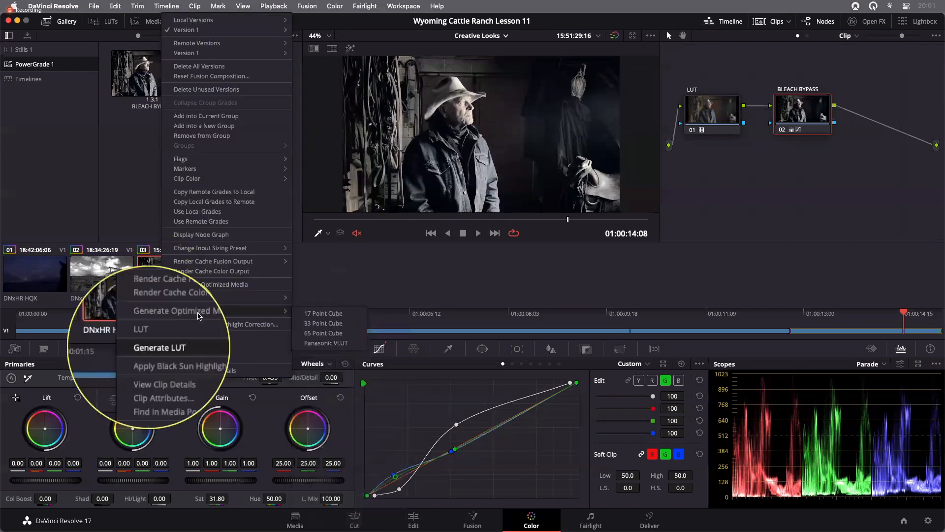
pyautogui.click(321, 329)
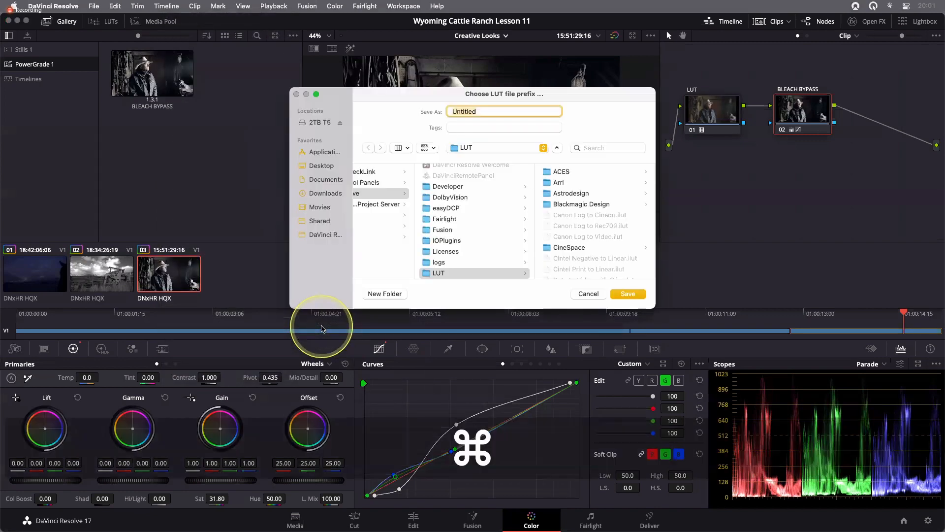
pyautogui.press('super+d')
pyautogui.write('Bl')
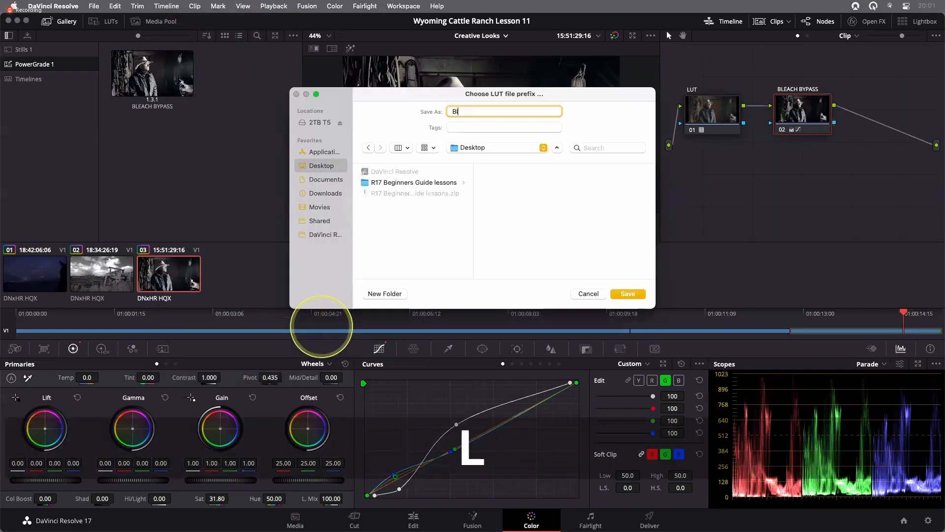
pyautogui.write('each Bypass')
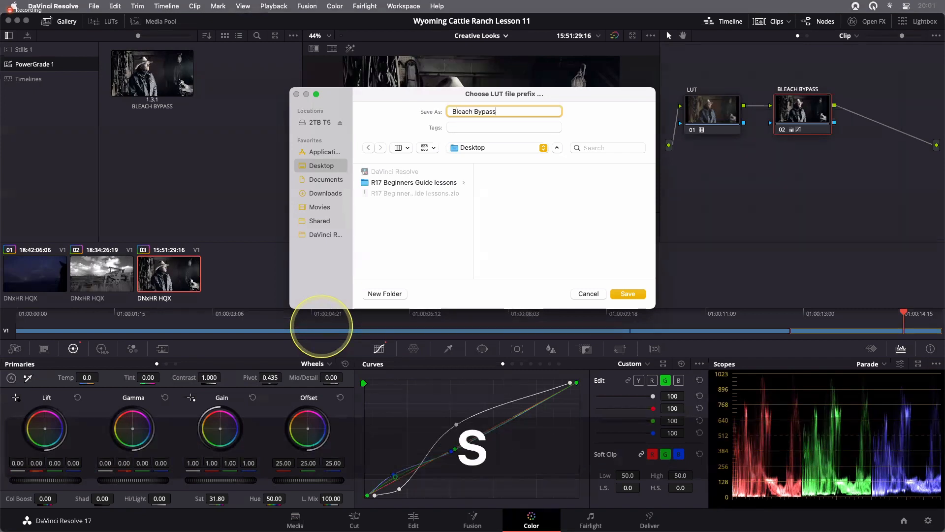
pyautogui.press('Return')
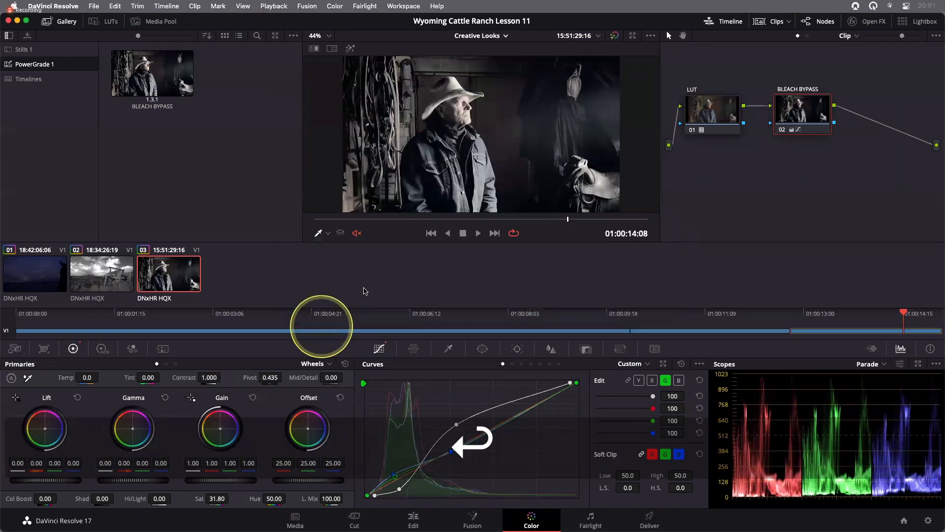
# - Hide DaVinci Resolve, reposition the exported Bleach Bypass .cube file on the desktop, and switch back
pyautogui.press('super+h')
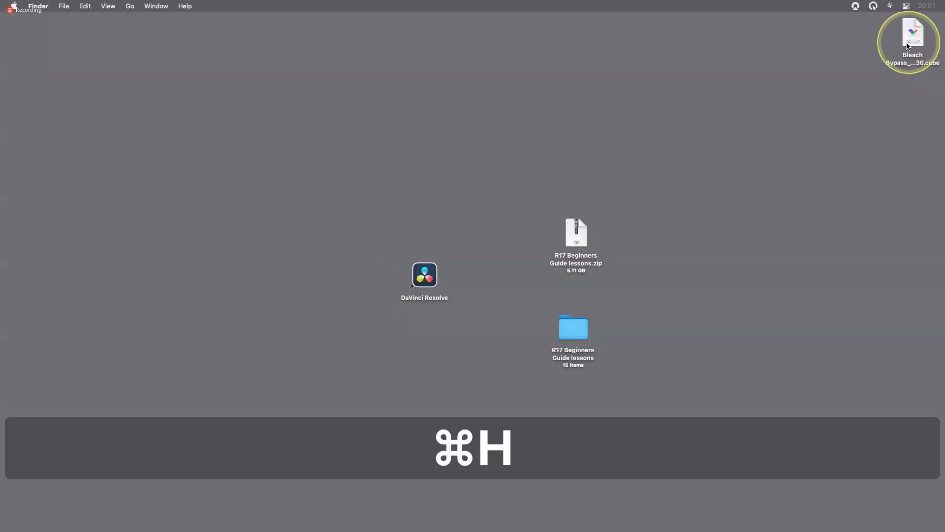
pyautogui.moveTo(913, 32); pyautogui.dragTo(500, 189)
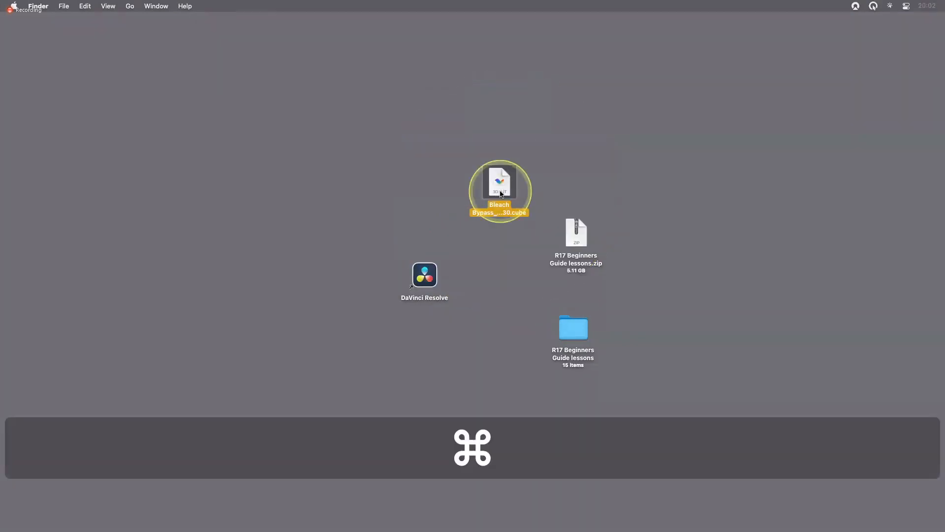
pyautogui.press('super+Tab')
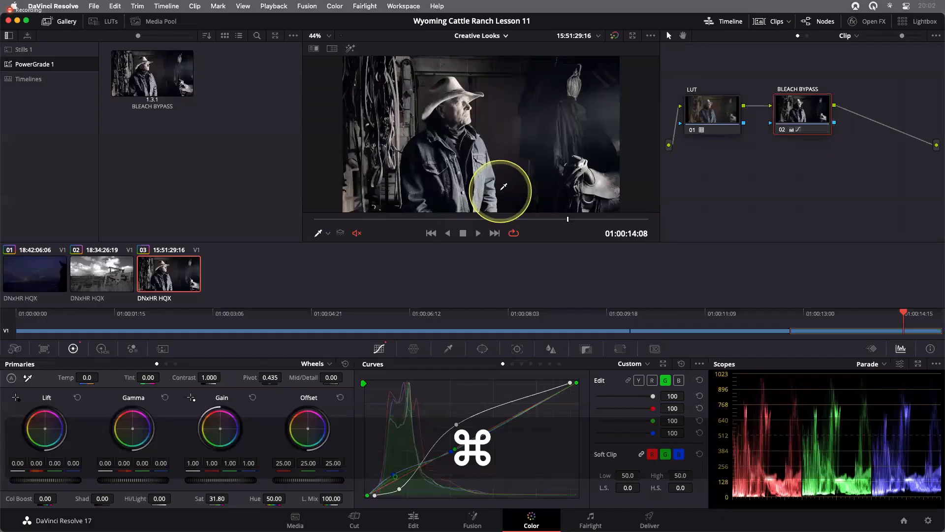